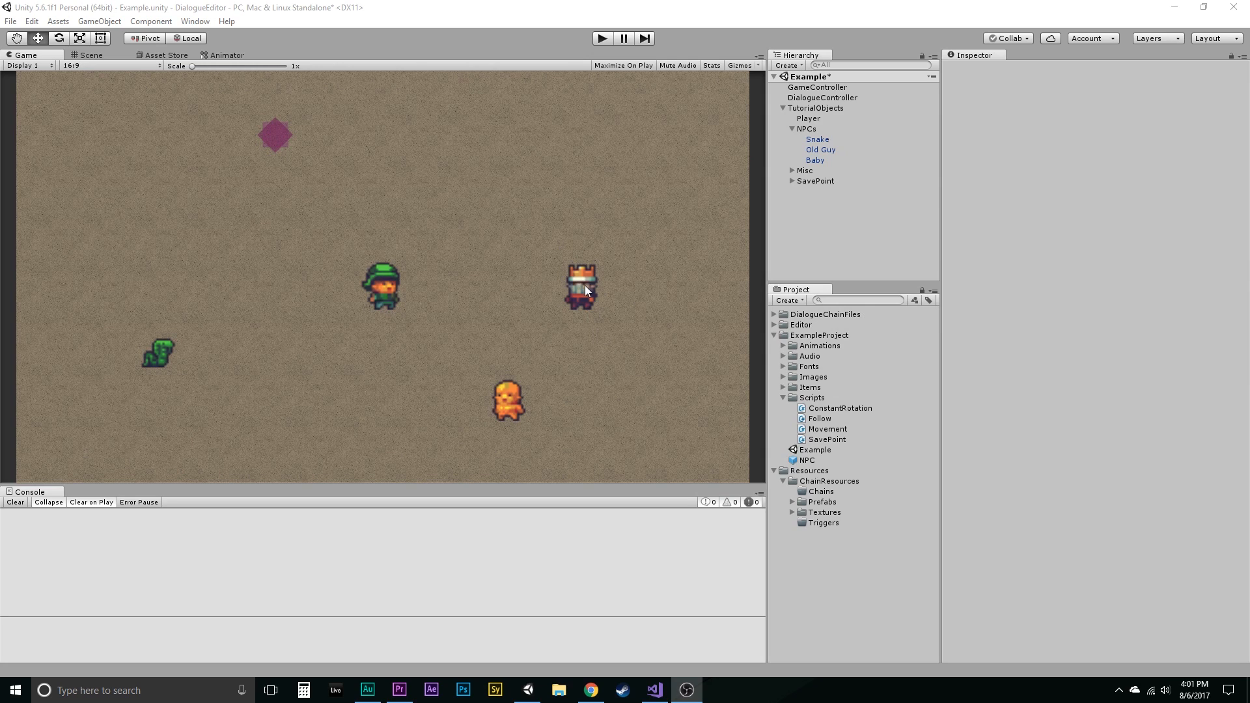
# Step: Create a Dialogue Chain asset named "Old Man" in the Chains folder
pyautogui.click(805, 492)
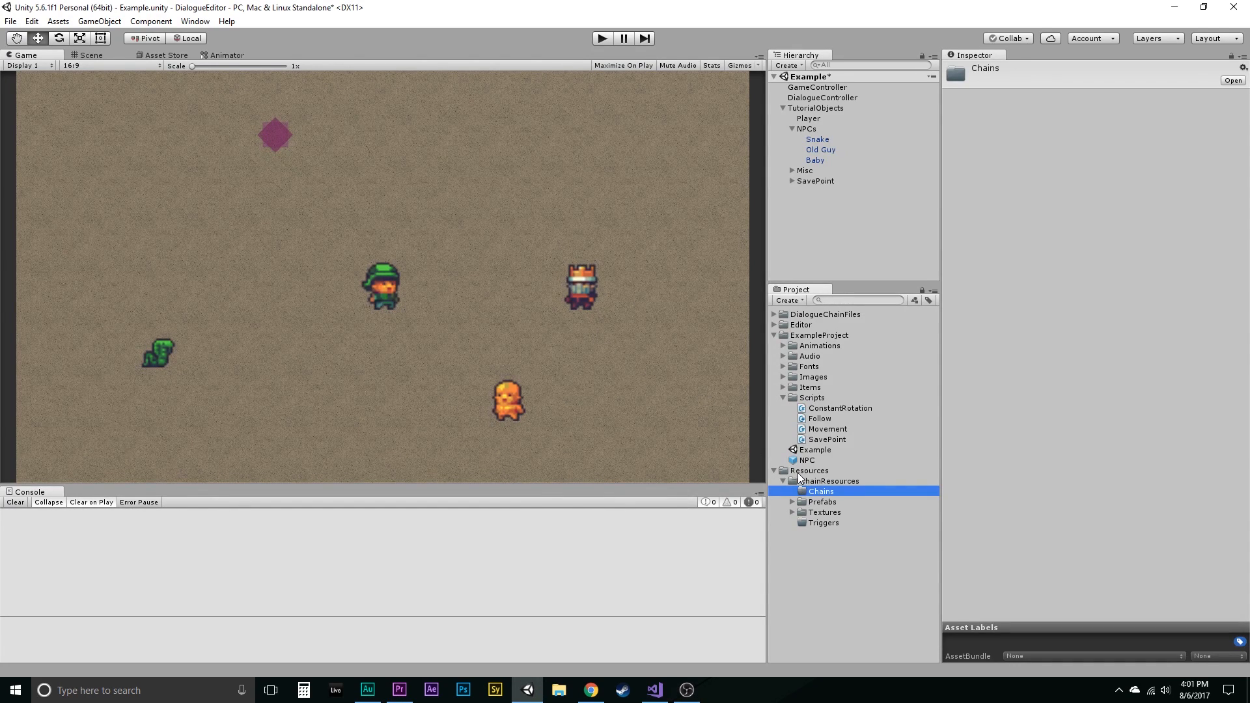
pyautogui.rightClick(808, 492)
pyautogui.moveTo(881, 255)
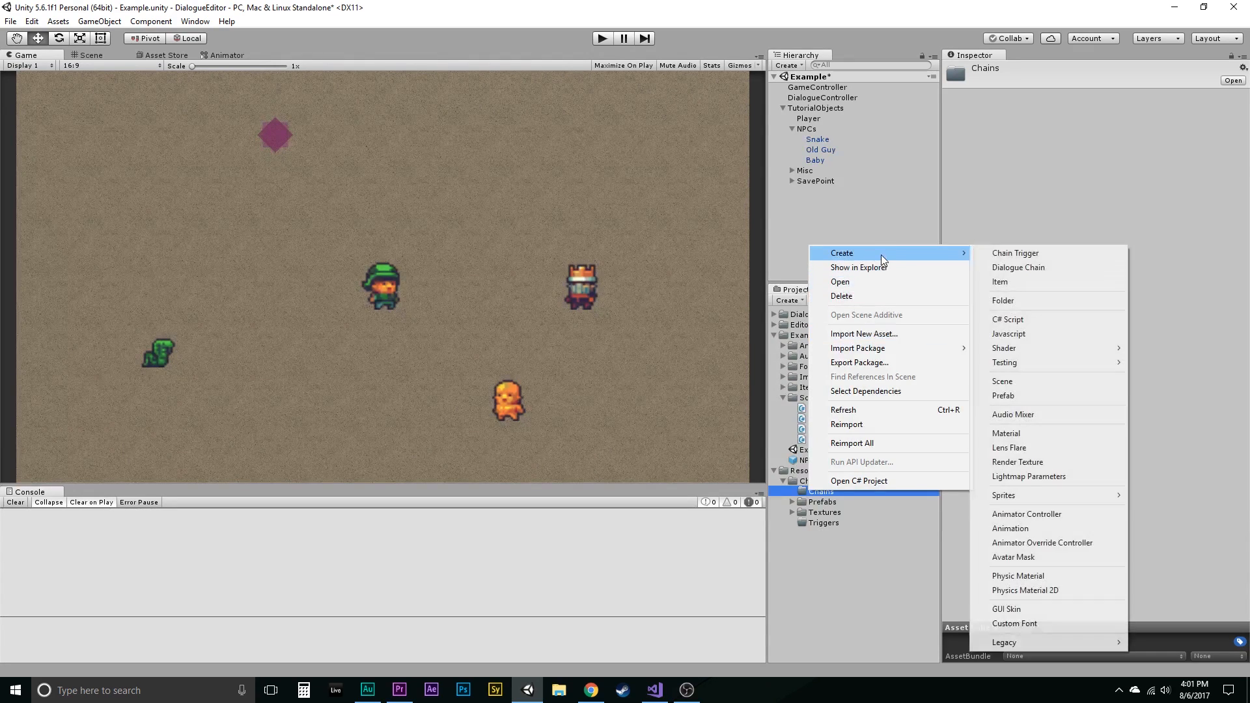
pyautogui.click(1017, 267)
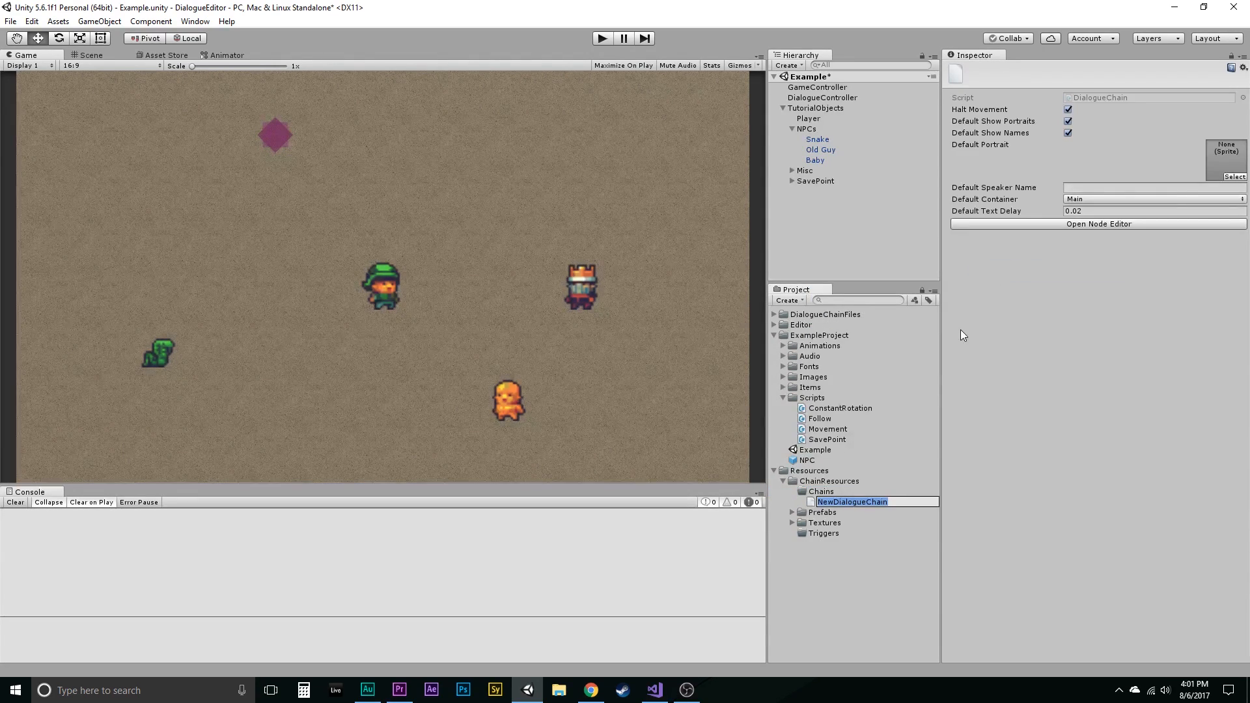
pyautogui.write('Old Man')
pyautogui.press('Return')
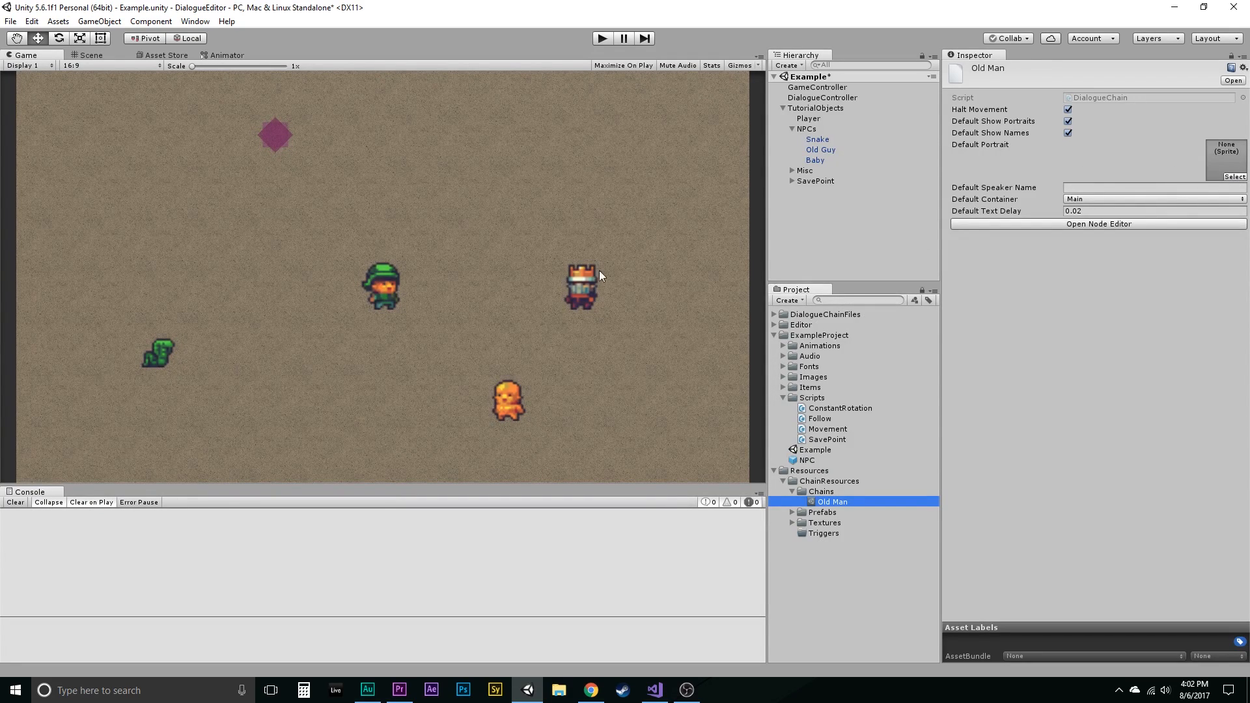
# Step: Set the chain's default portrait to the Man sprite and its default speaker name to "Old Man"
pyautogui.click(1234, 177)
pyautogui.moveTo(1112, 362); pyautogui.dragTo(1114, 513)
pyautogui.click(1020, 415)
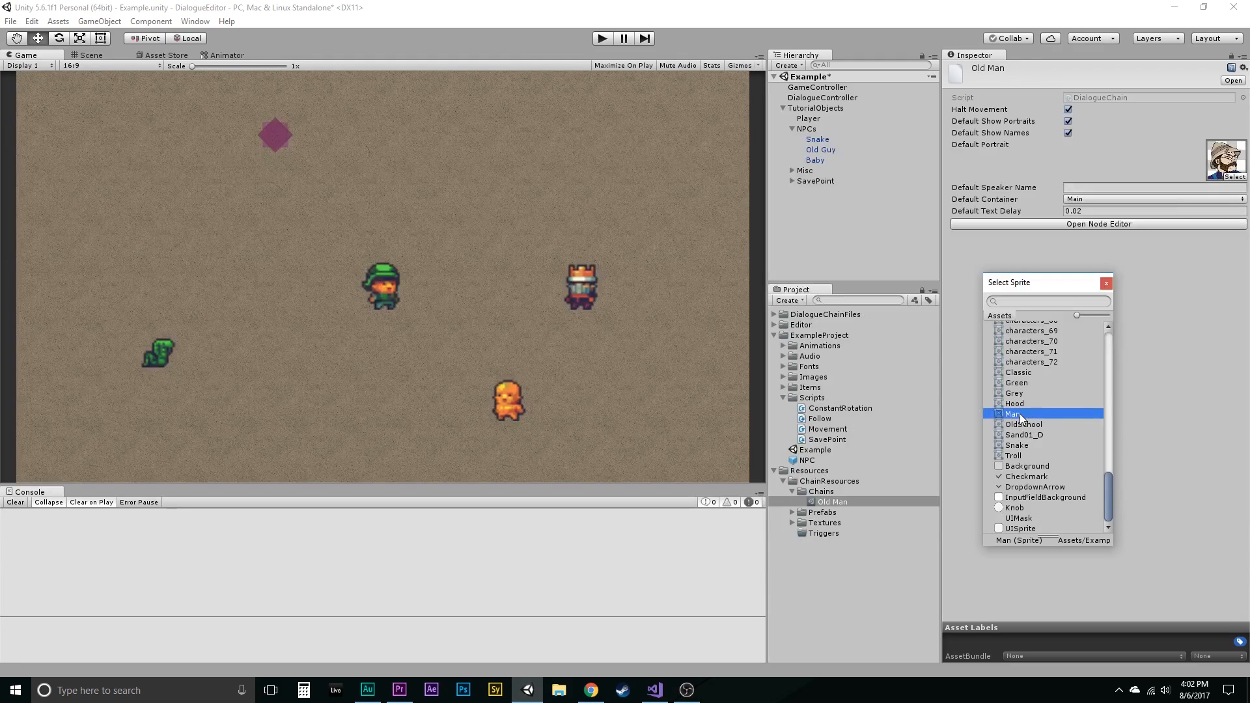
pyautogui.click(1085, 187)
pyautogui.write('Old Man')
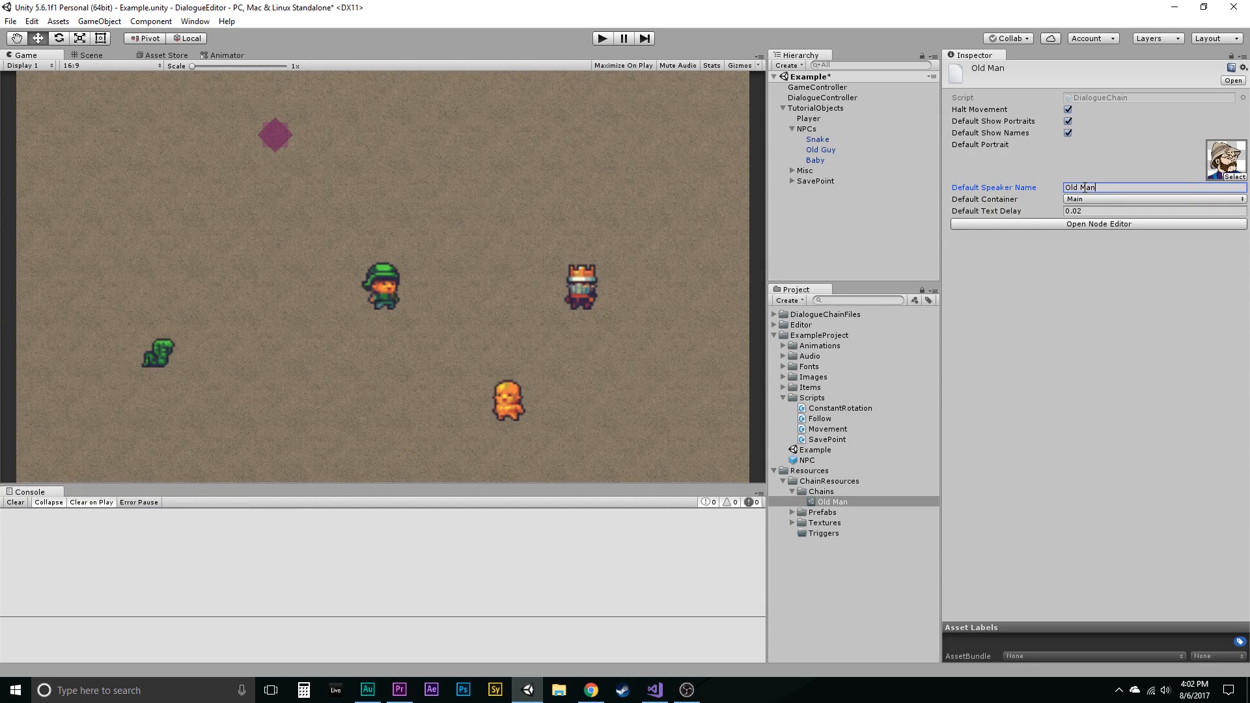
pyautogui.click(1095, 200)
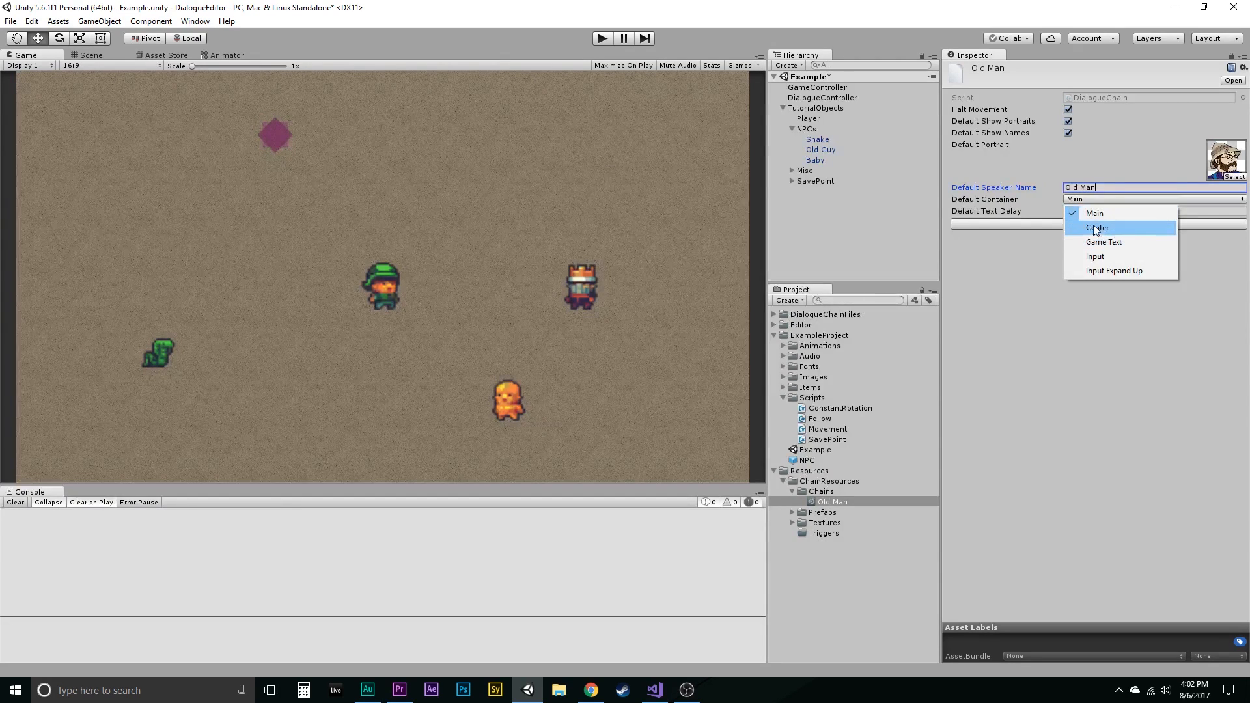
pyautogui.press('Escape')
pyautogui.click(1087, 212)
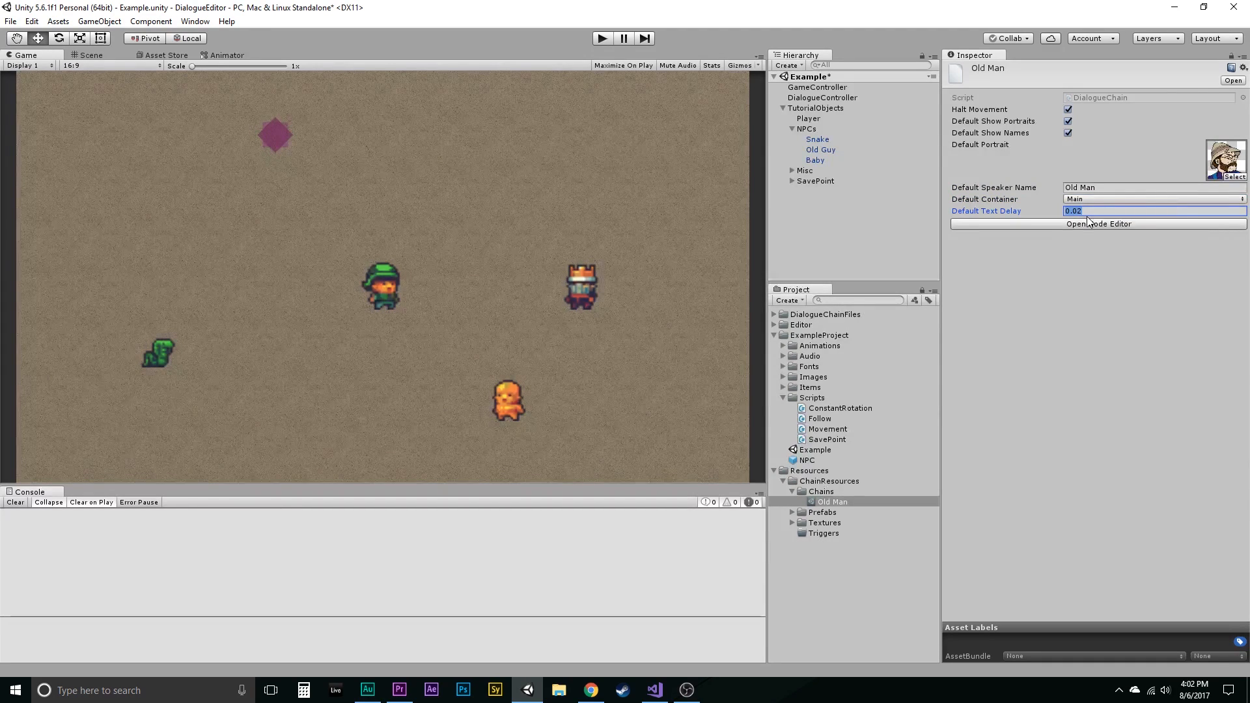
pyautogui.click(1075, 264)
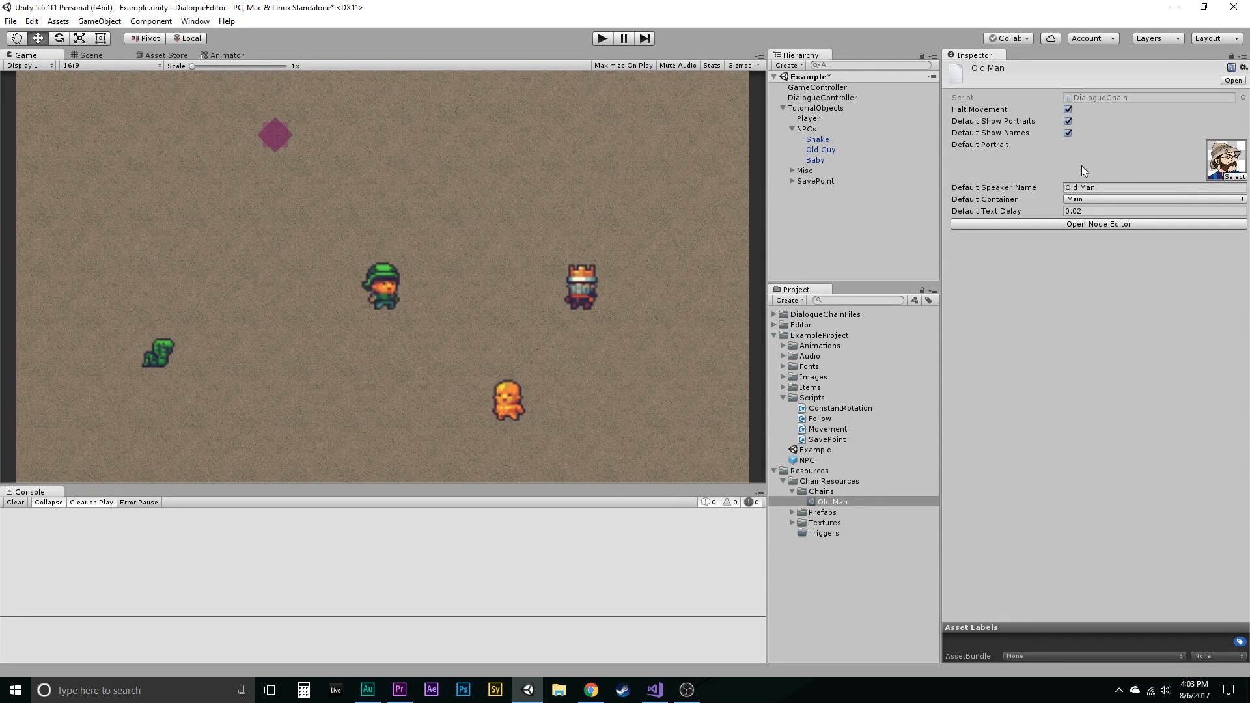
# Step: Open the Old Man chain's node editor in an enlarged window and place a starting node near the canvas's left edge
pyautogui.click(1077, 225)
pyautogui.moveTo(370, 173); pyautogui.dragTo(1249, 104)
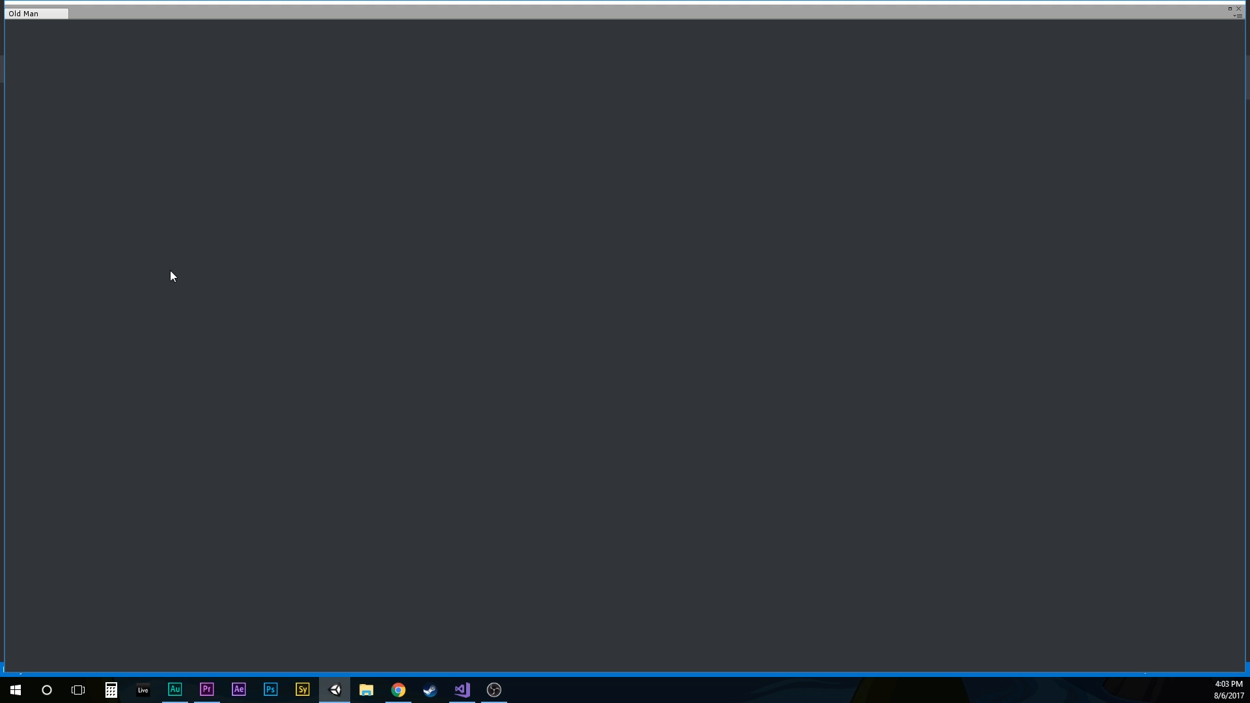
pyautogui.rightClick(111, 286)
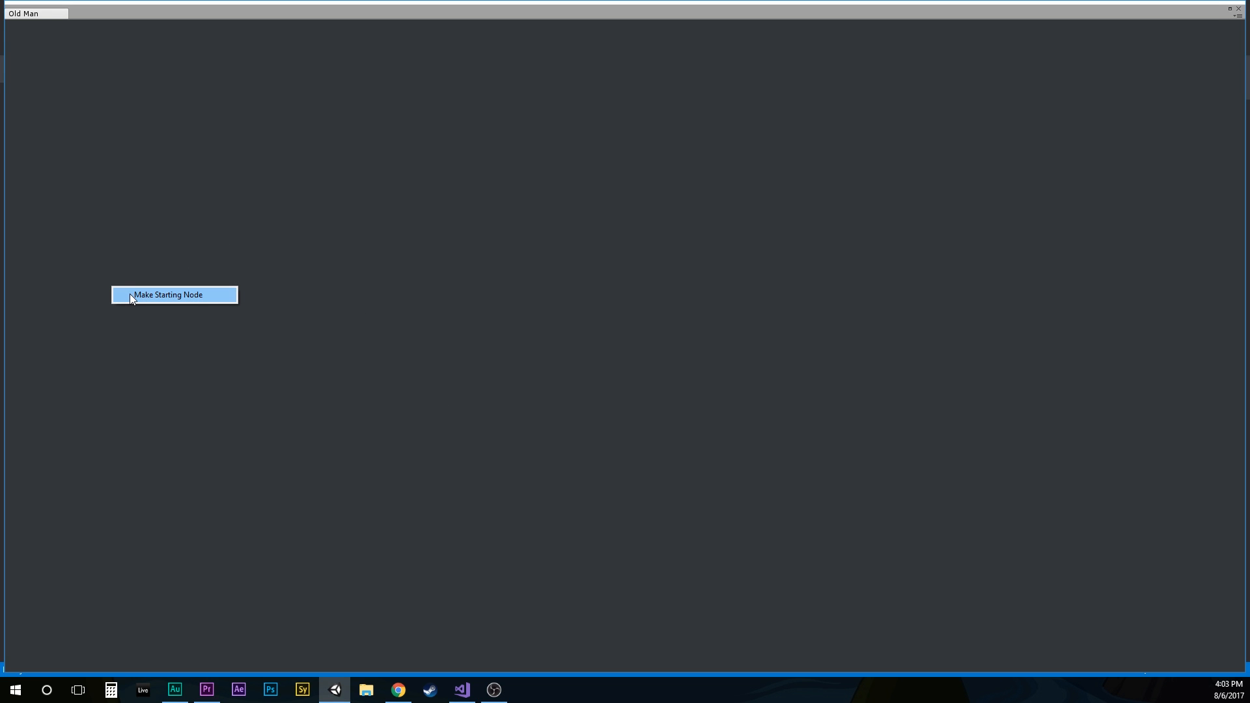
pyautogui.click(130, 294)
pyautogui.moveTo(131, 295); pyautogui.dragTo(109, 329)
pyautogui.moveTo(301, 237)
pyautogui.mouseDown()
pyautogui.moveTo(474, 139)
pyautogui.moveTo(325, 250)
pyautogui.moveTo(223, 248)
pyautogui.moveTo(298, 230)
pyautogui.mouseUp()
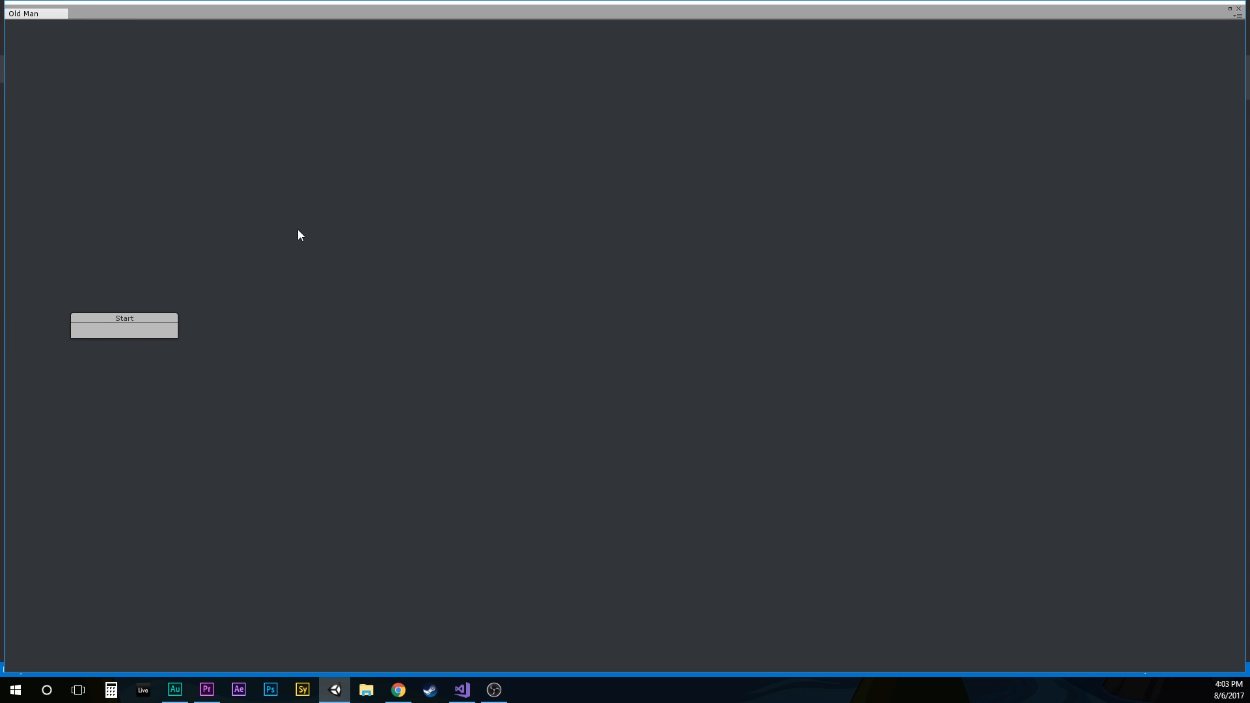
pyautogui.moveTo(132, 332); pyautogui.dragTo(113, 324)
# Step: Add a User Input dialogue node and place it just to the right of the Start node
pyautogui.rightClick(246, 293)
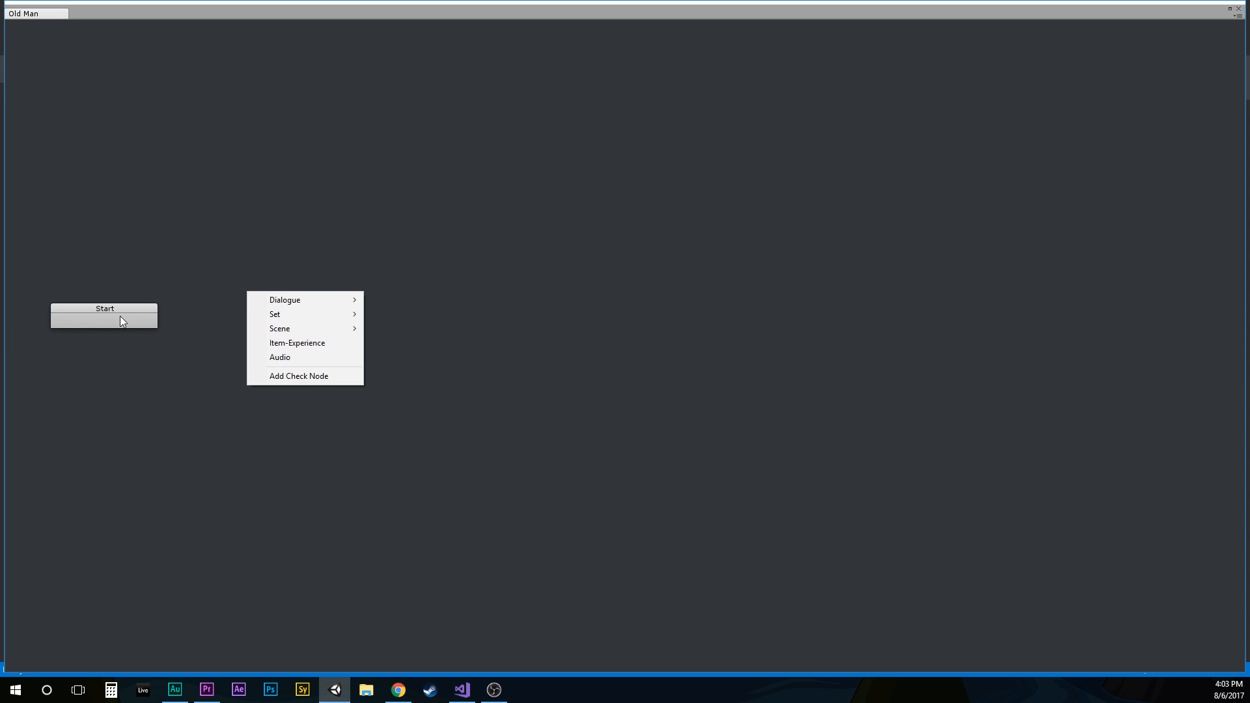
pyautogui.rightClick(278, 252)
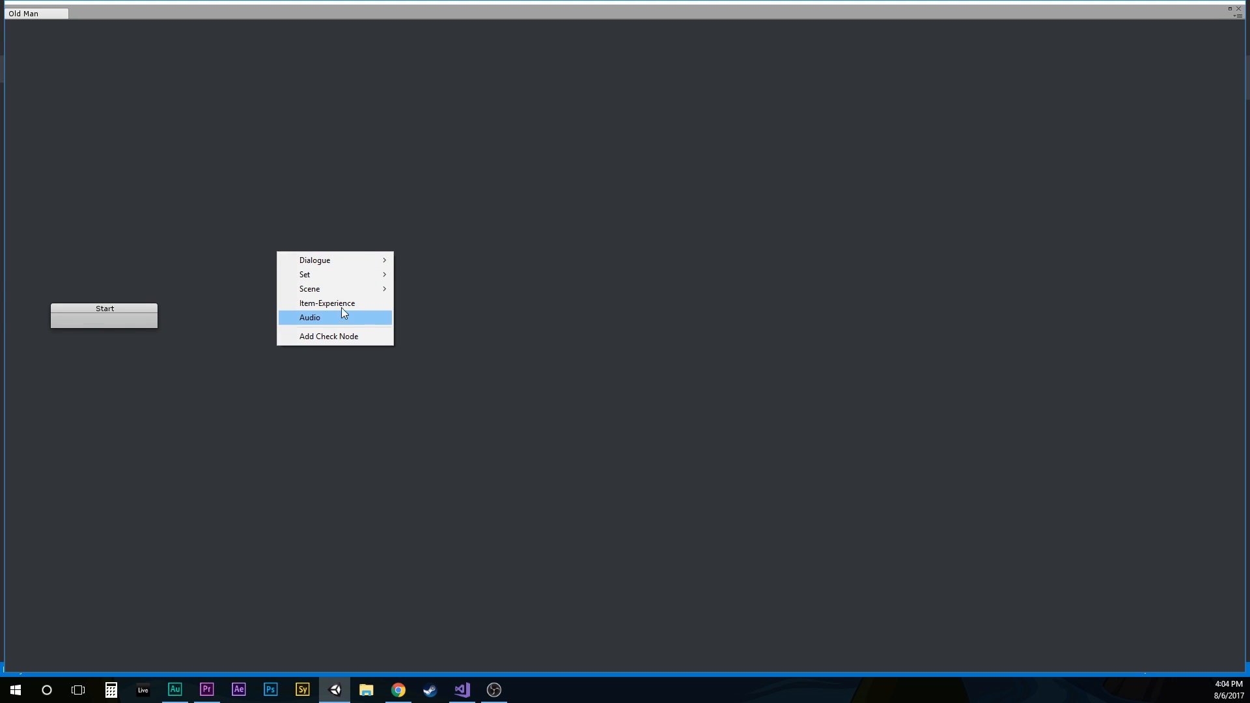
pyautogui.moveTo(365, 265)
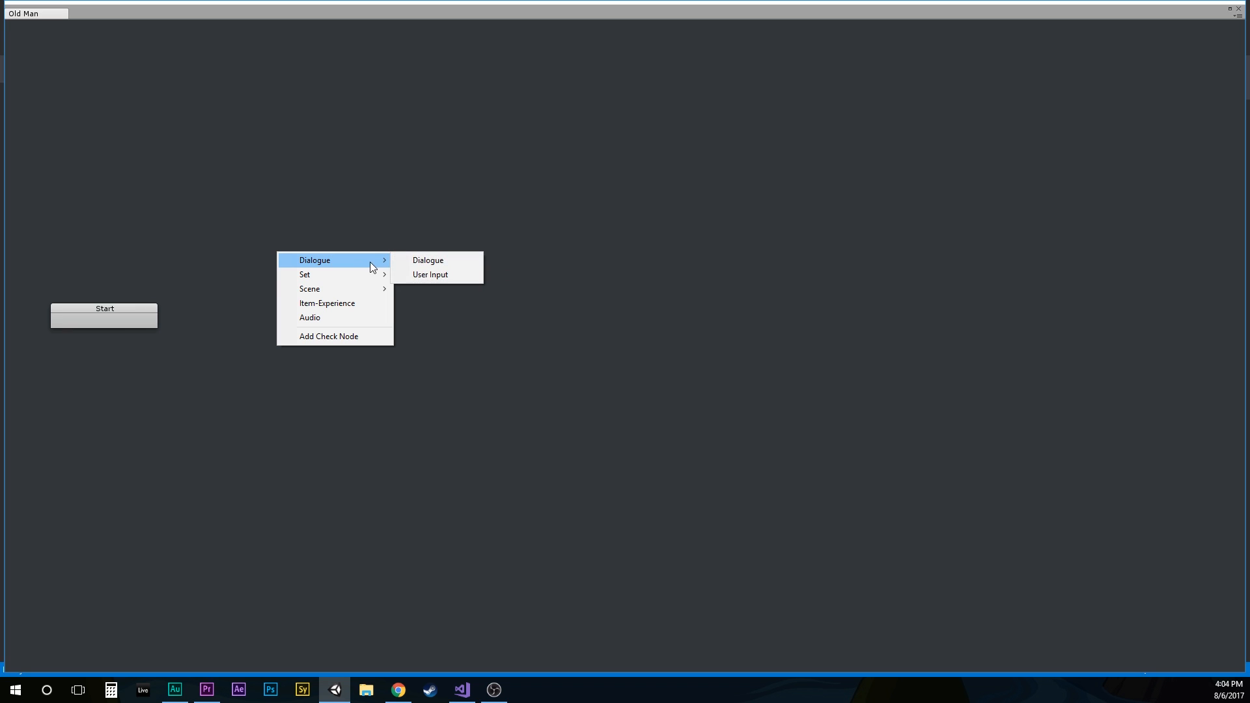
pyautogui.click(419, 281)
pyautogui.moveTo(387, 233); pyautogui.dragTo(324, 234)
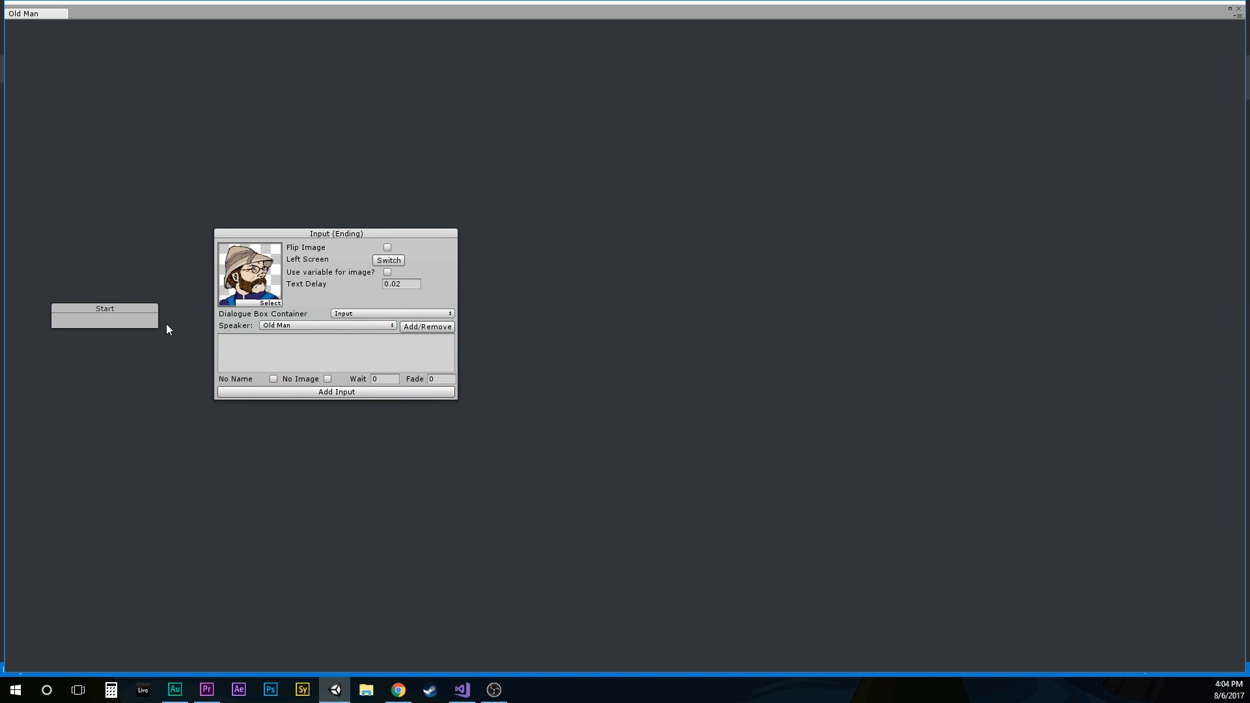
# Step: Connect the Start node to the Input node and adjust the positions of both nodes
pyautogui.rightClick(108, 315)
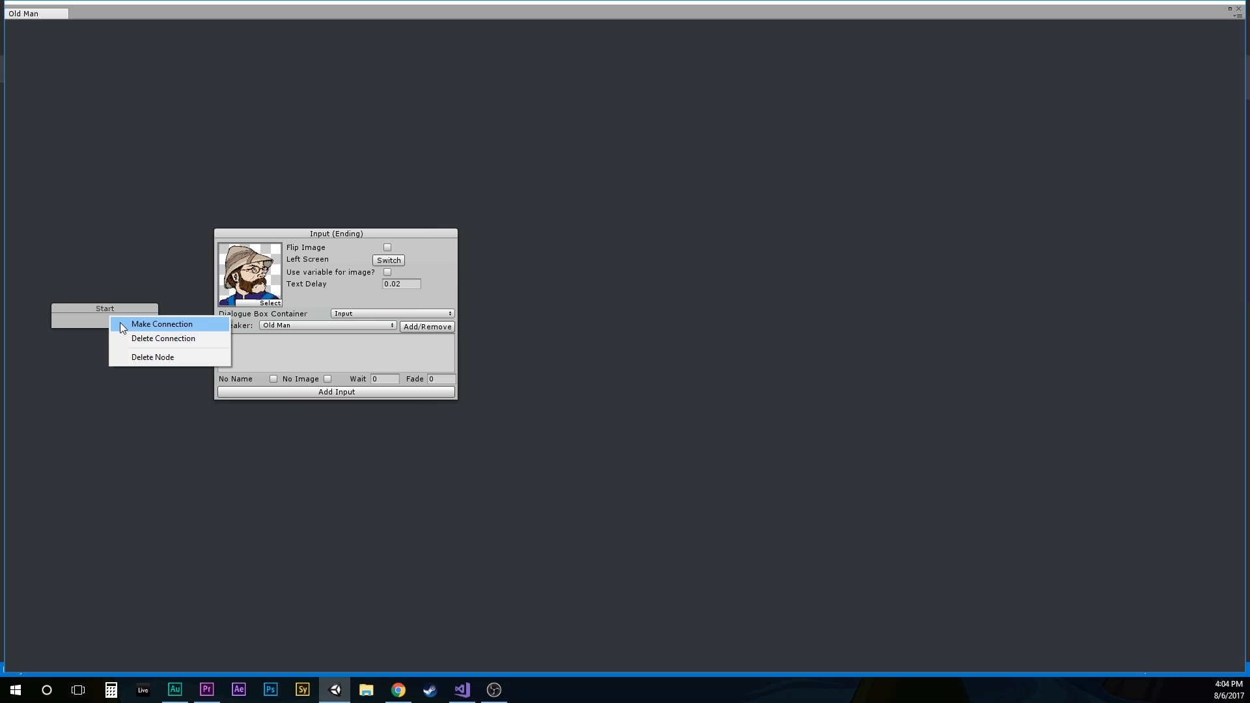
pyautogui.click(124, 326)
pyautogui.click(223, 355)
pyautogui.moveTo(265, 236)
pyautogui.mouseDown()
pyautogui.moveTo(279, 221)
pyautogui.moveTo(277, 231)
pyautogui.mouseUp()
pyautogui.moveTo(125, 322); pyautogui.dragTo(123, 319)
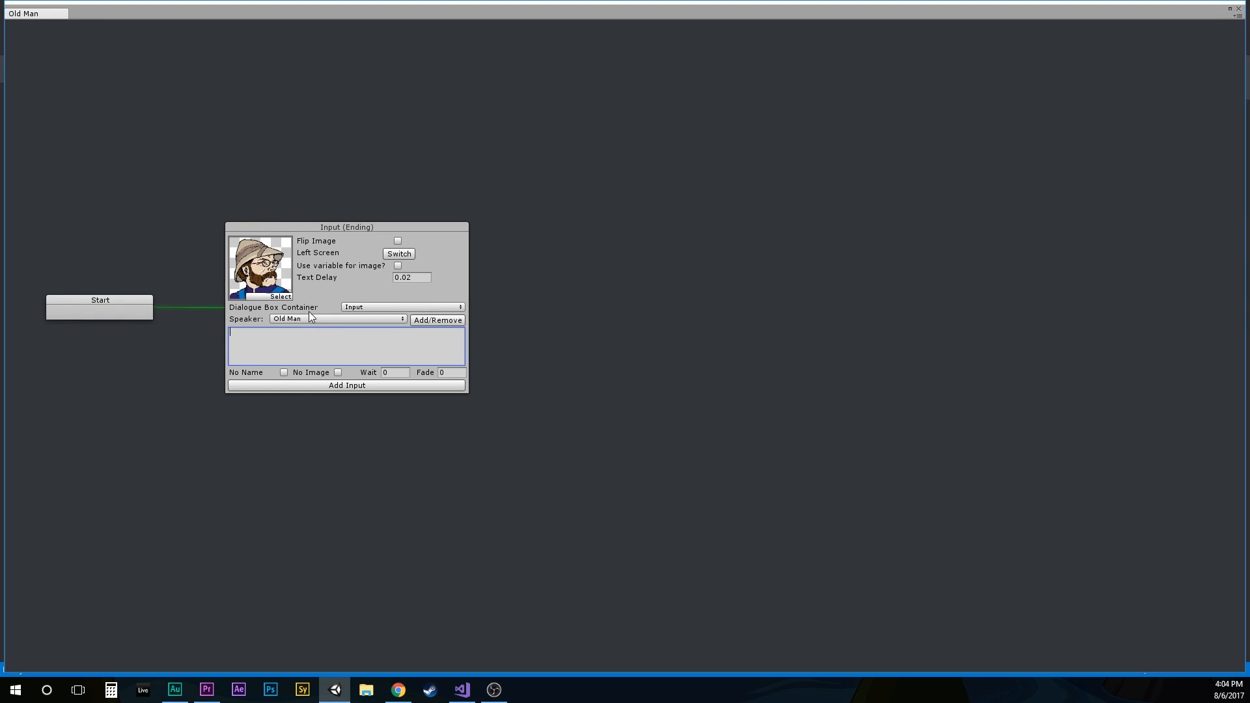
# Step: Try the Input node's image flip and right-screen placement after checking its dialogue box container options
pyautogui.click(357, 309)
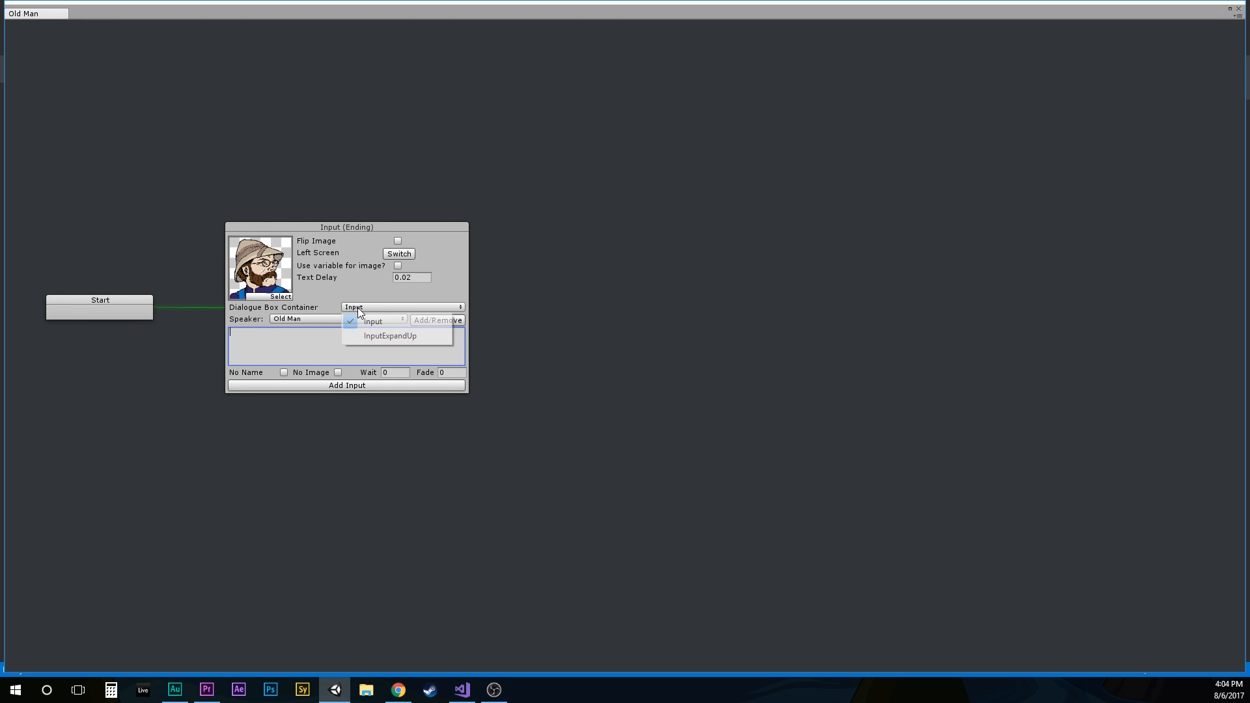
pyautogui.click(323, 308)
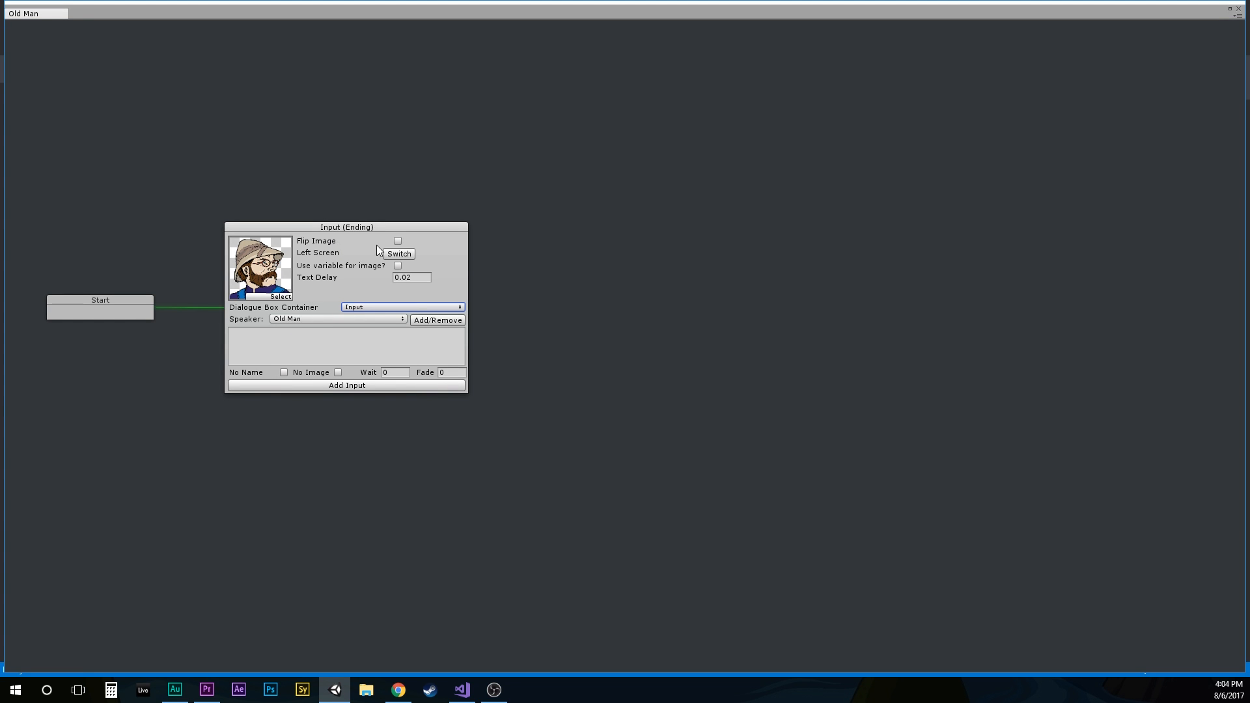
pyautogui.click(398, 242)
pyautogui.click(399, 255)
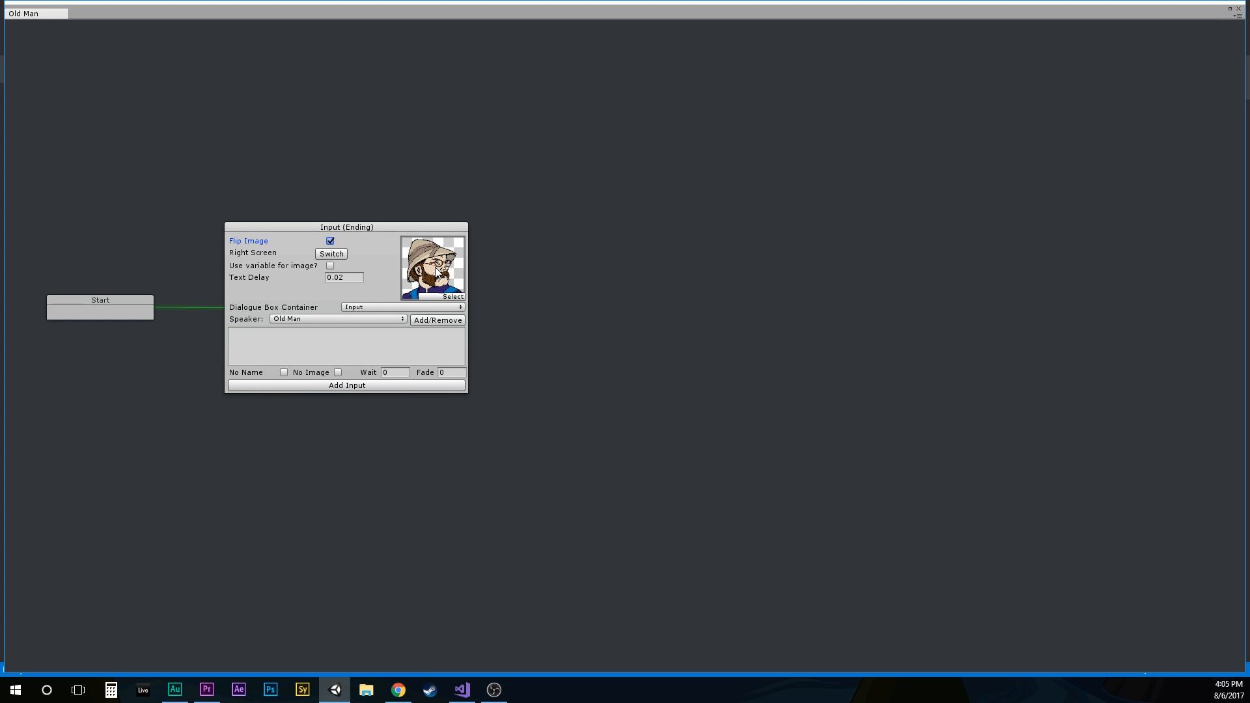
pyautogui.click(330, 257)
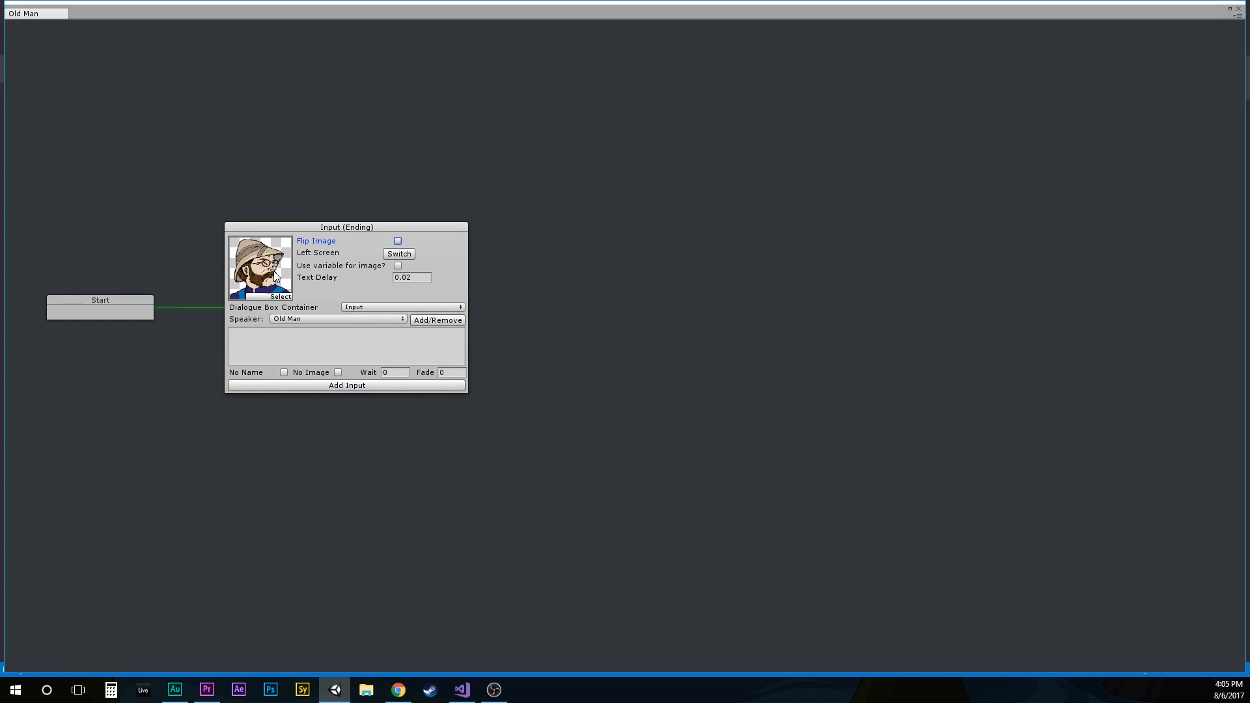
# Step: Try using a variable for the Input node's image
pyautogui.click(397, 267)
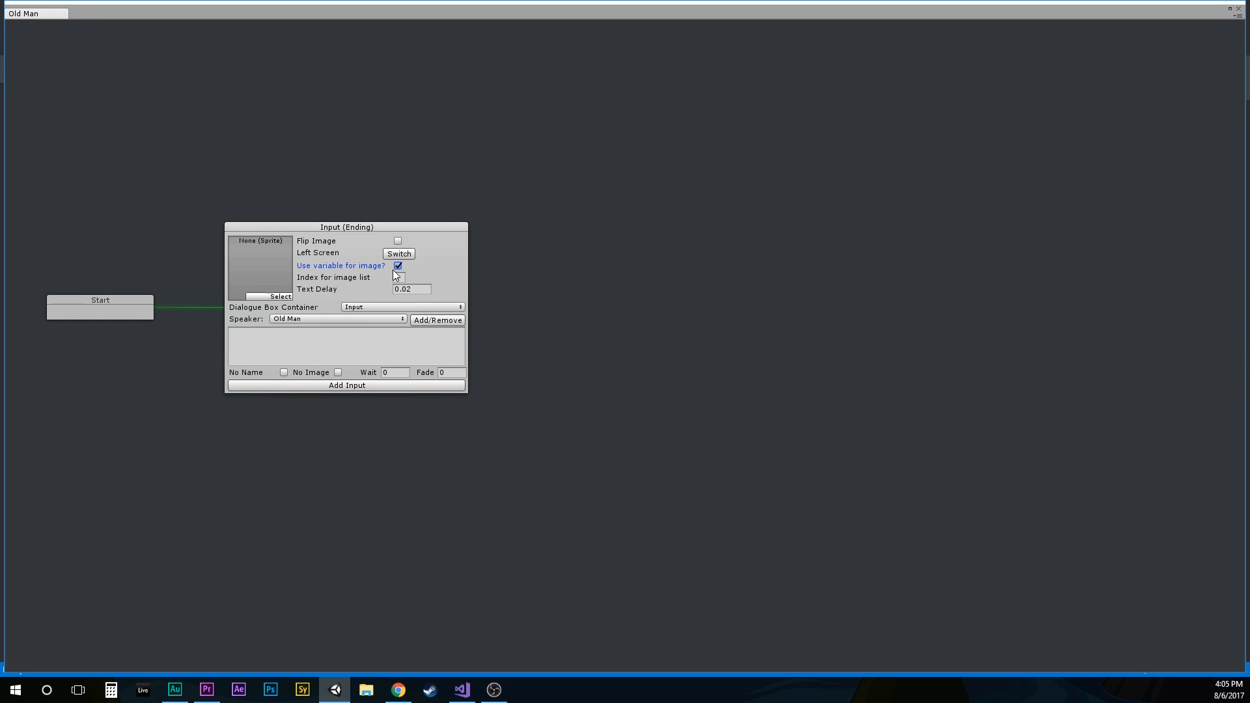
pyautogui.click(401, 279)
pyautogui.click(401, 278)
pyautogui.click(398, 266)
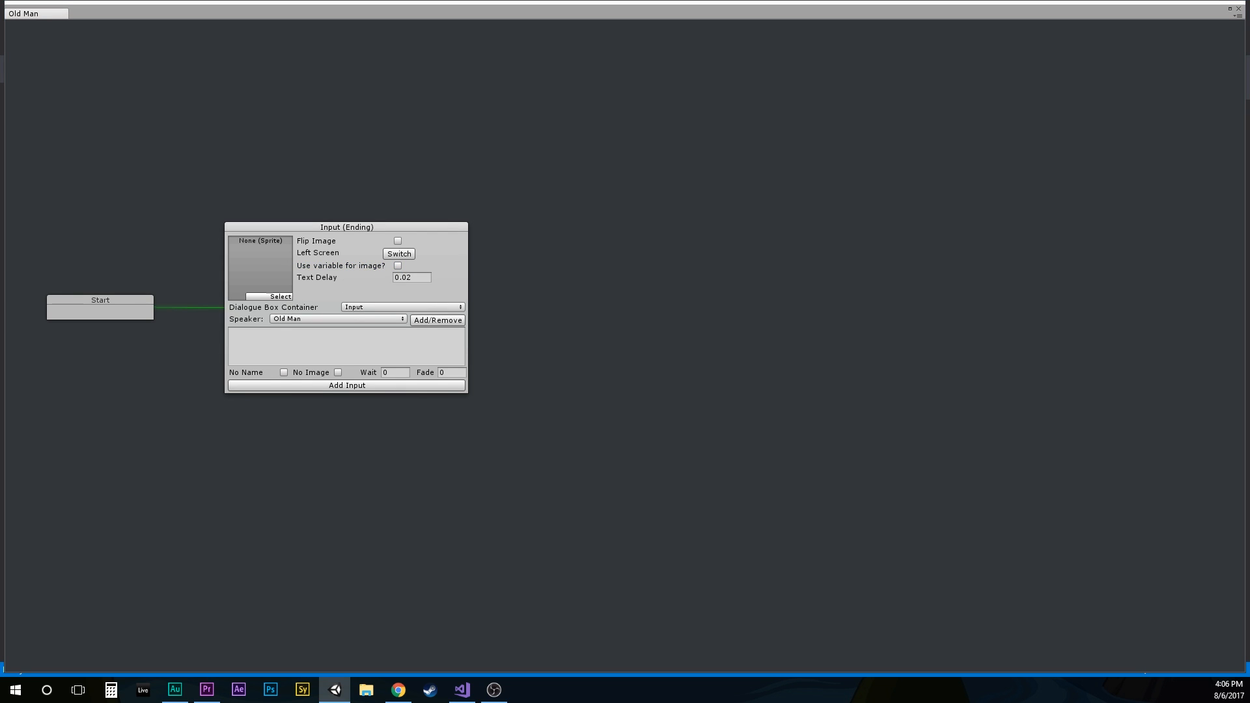
# Step: Assign the Man sprite as the Input node's portrait and close the sprite picker
pyautogui.moveTo(500, 274); pyautogui.dragTo(555, 225)
pyautogui.moveTo(618, 290); pyautogui.dragTo(623, 465)
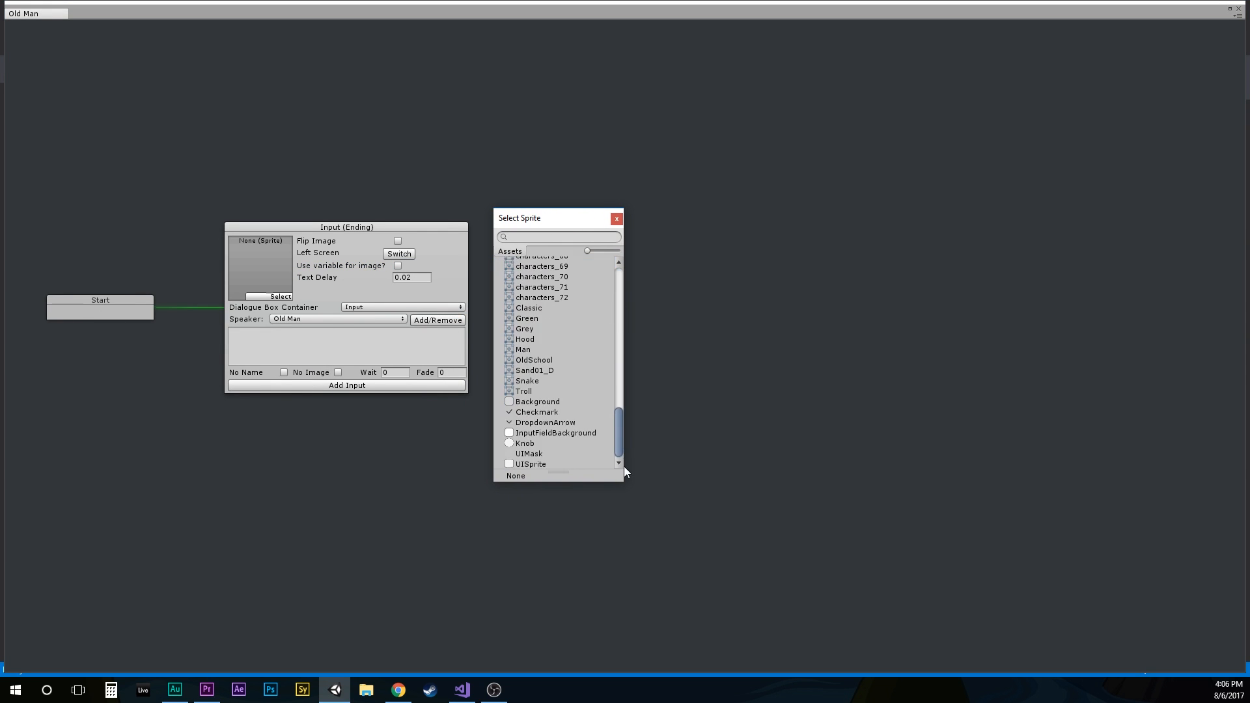
pyautogui.click(526, 353)
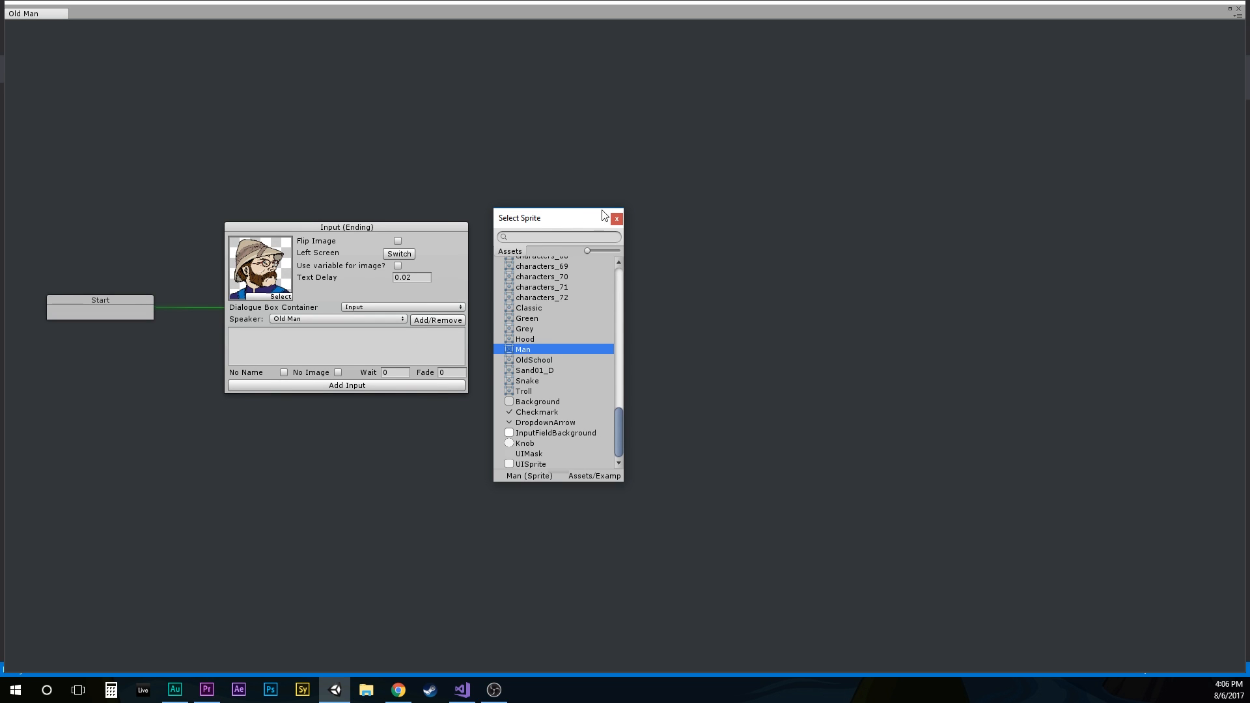
pyautogui.click(616, 218)
# Step: Enter "Have you talked to that baby?" as the Input node's dialogue text
pyautogui.click(343, 337)
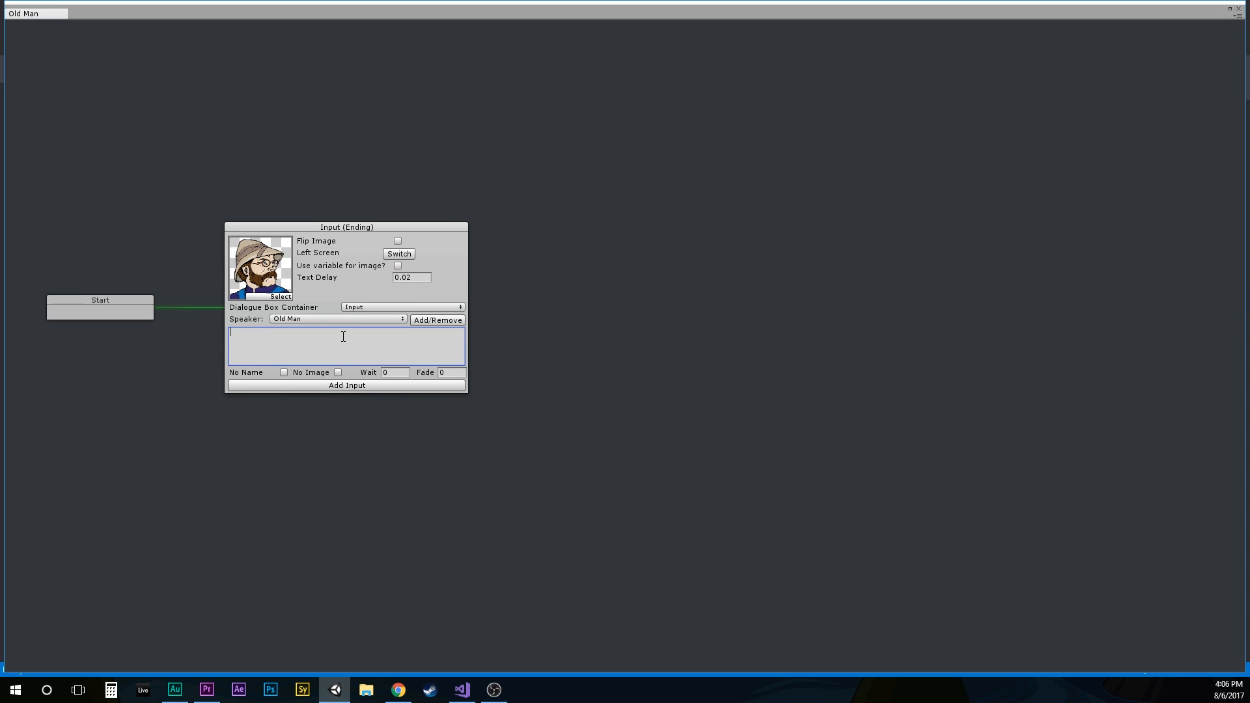
pyautogui.write('Have you talked ot')
pyautogui.press('BackSpace')
pyautogui.write('to that baby?')
# Step: Add two answer inputs to the Input node with the texts "Yes" and "No"
pyautogui.click(276, 384)
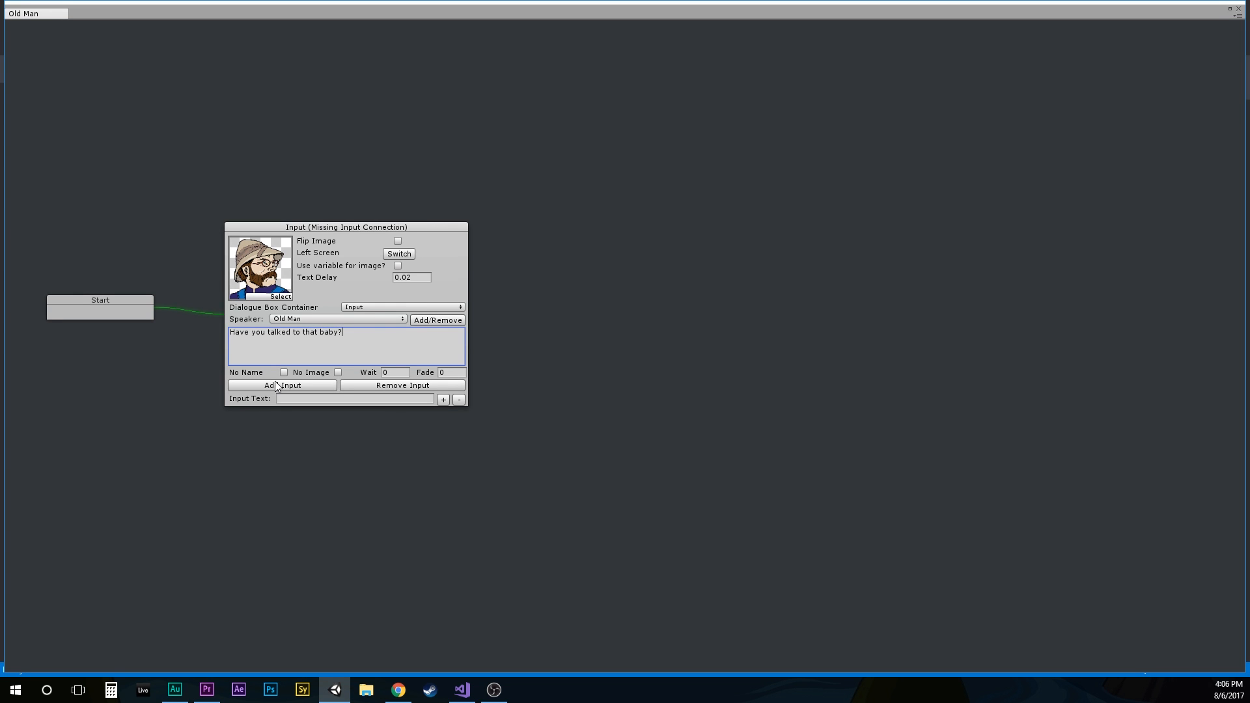
pyautogui.click(278, 386)
pyautogui.click(292, 398)
pyautogui.write('Yes')
pyautogui.press('Tab')
pyautogui.write('N')
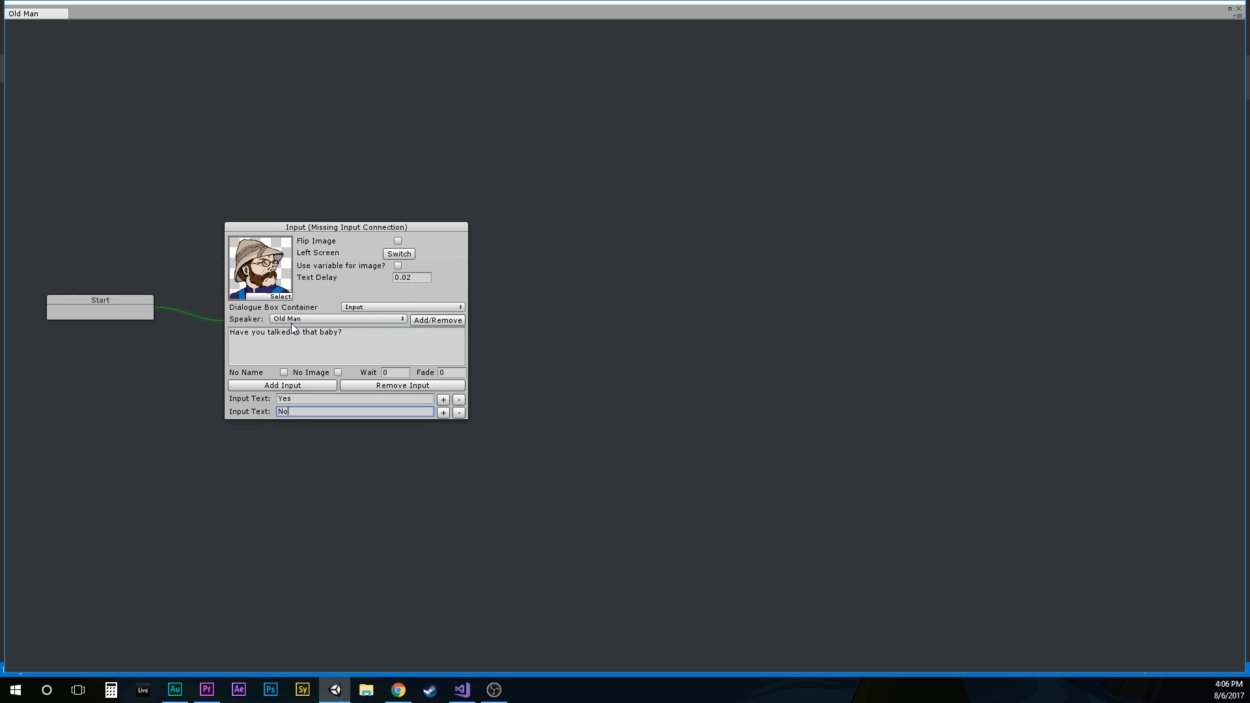
# Step: Try the No Name and No Image options on the Input node
pyautogui.click(283, 374)
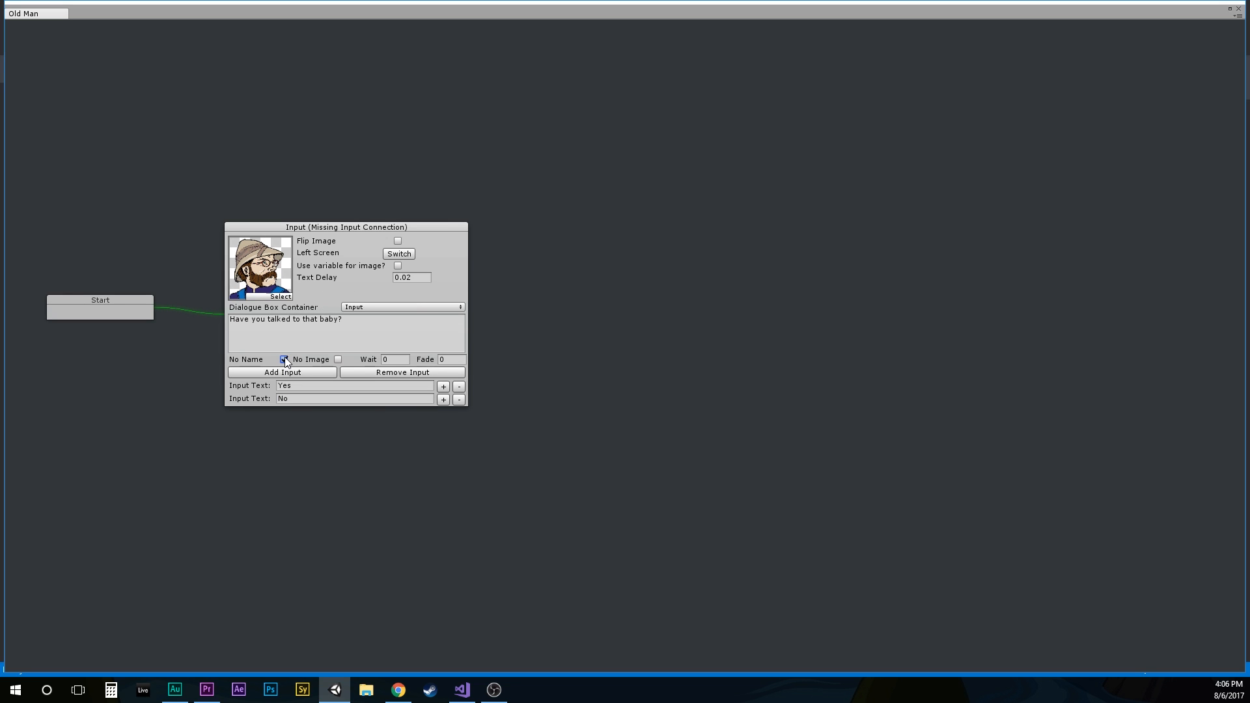
pyautogui.click(284, 360)
pyautogui.click(338, 374)
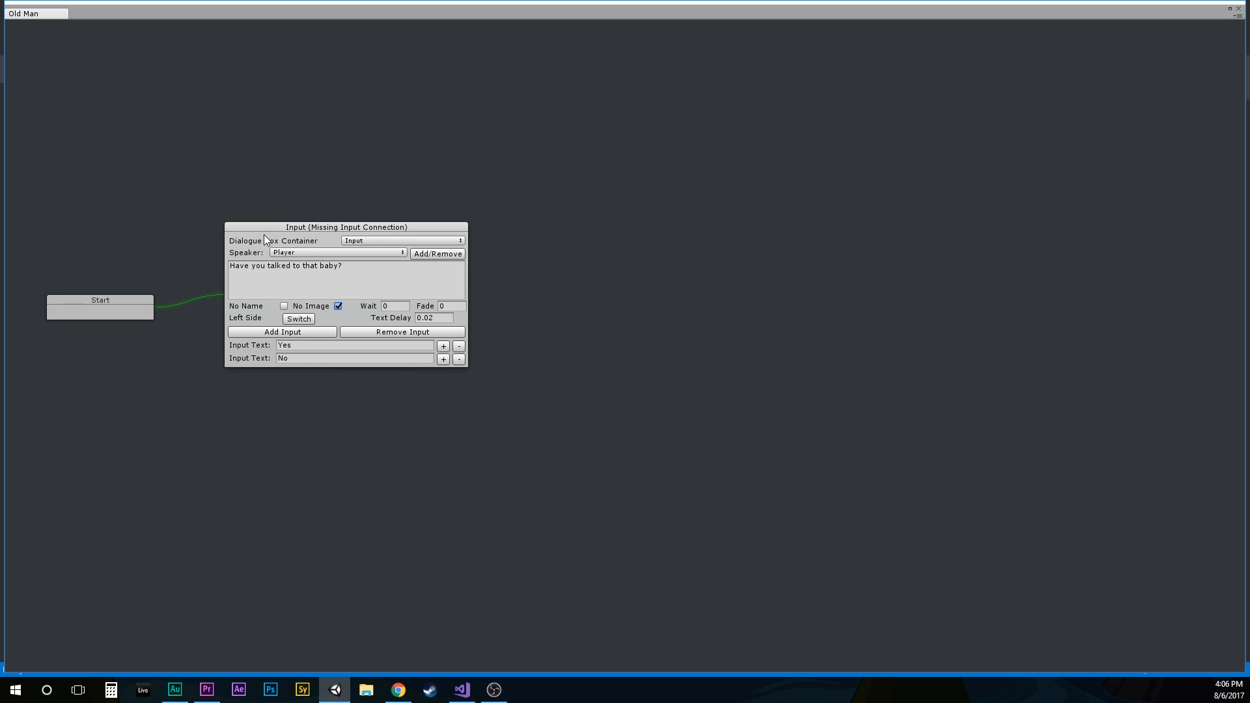
pyautogui.click(339, 305)
pyautogui.click(338, 306)
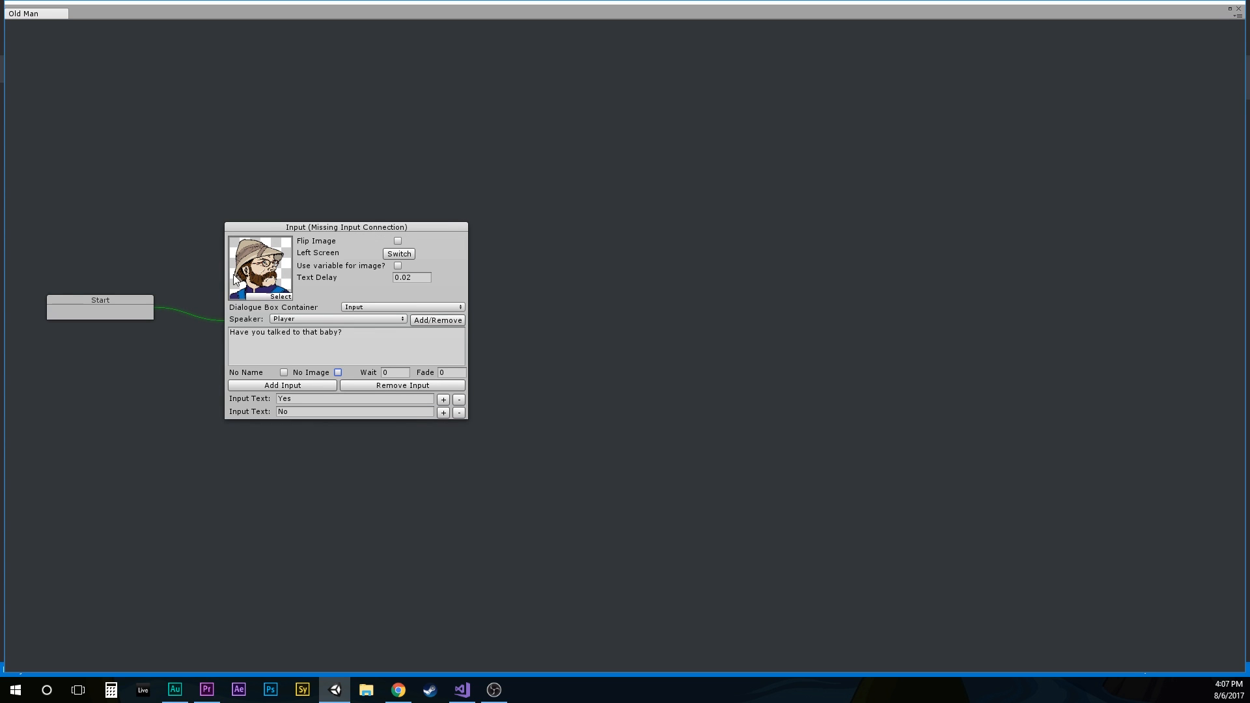
# Step: Examine the Wait and Fade settings of the Input node
pyautogui.click(393, 373)
pyautogui.click(454, 373)
pyautogui.click(399, 372)
pyautogui.click(448, 374)
pyautogui.click(391, 372)
pyautogui.click(450, 372)
pyautogui.click(404, 372)
# Step: Shift the Input node slightly up and left, and add a Dialogue node below and to the right of it
pyautogui.moveTo(346, 226); pyautogui.dragTo(316, 212)
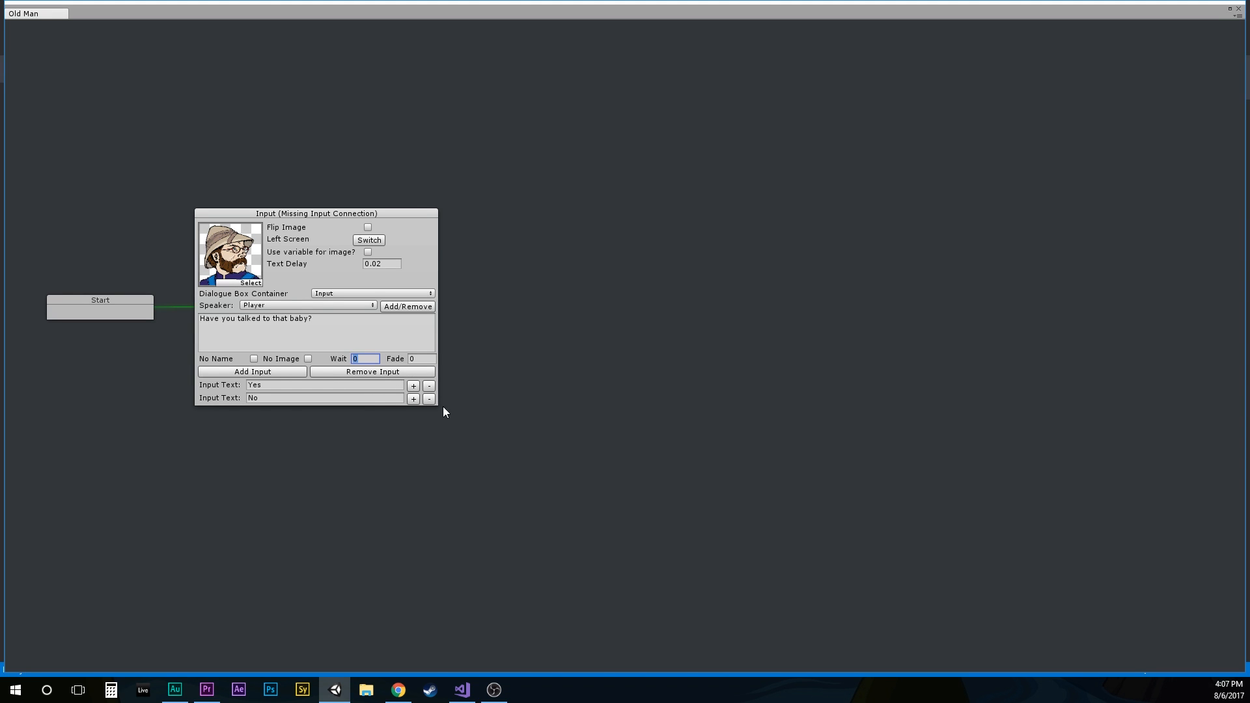
pyautogui.rightClick(480, 413)
pyautogui.moveTo(486, 417)
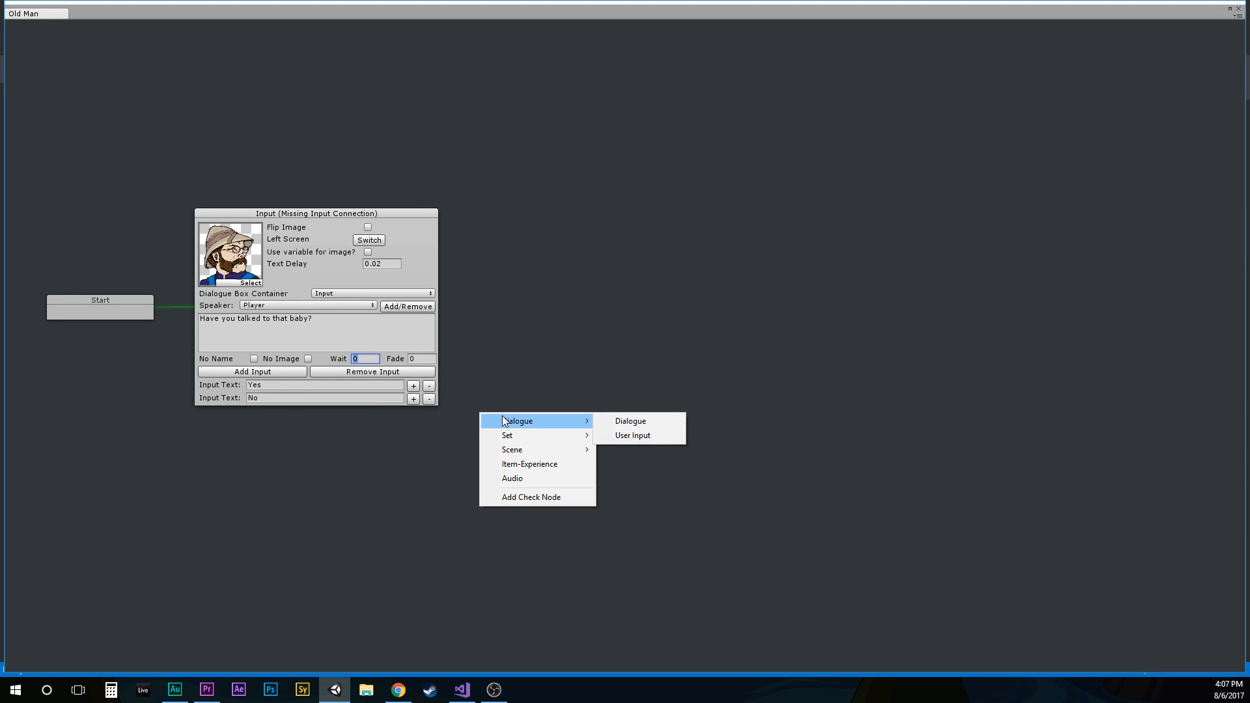
pyautogui.click(615, 421)
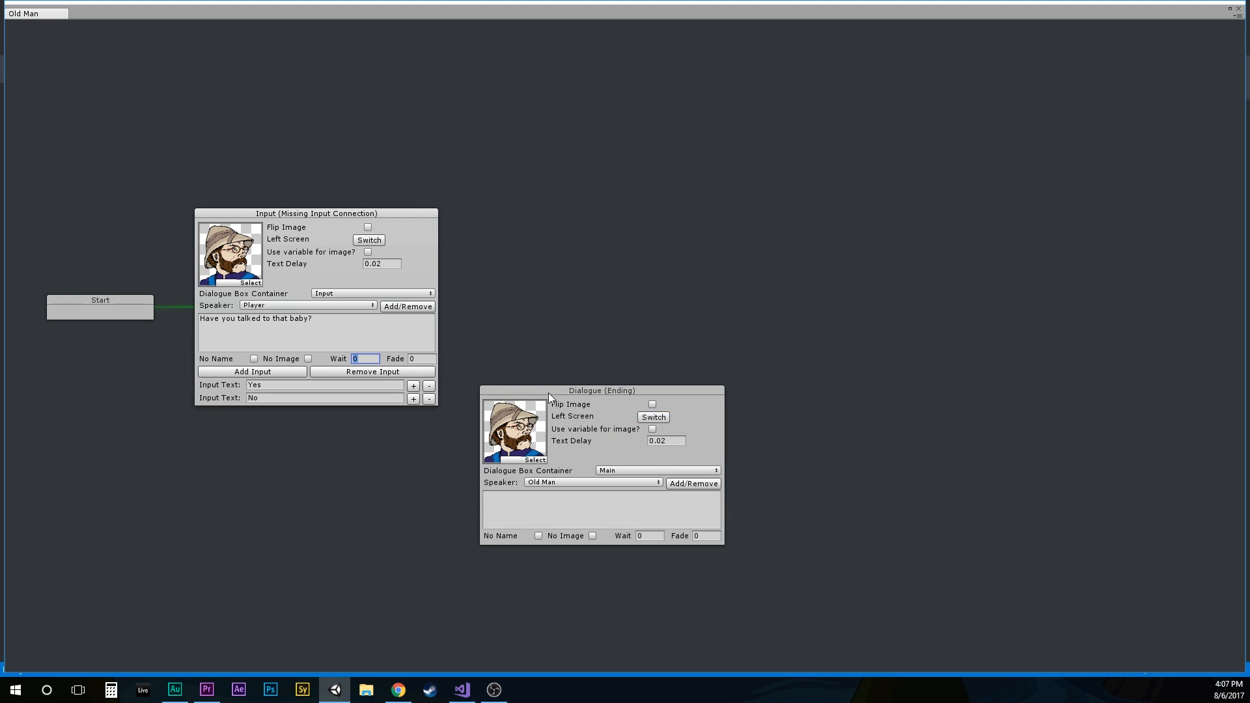
# Step: Write "Maybe you should..." in the new Dialogue node and connect the No answer to it
pyautogui.moveTo(548, 393); pyautogui.dragTo(581, 376)
pyautogui.click(578, 490)
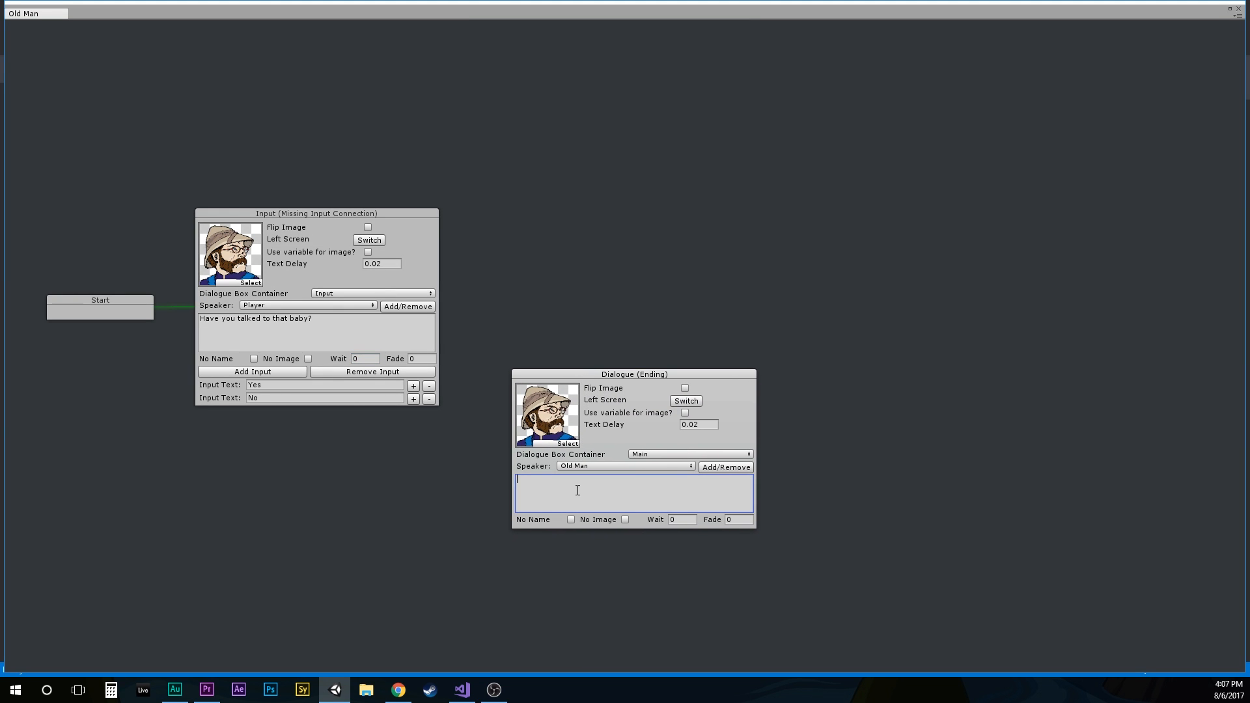
pyautogui.write('Maybe you should...')
pyautogui.moveTo(537, 373); pyautogui.dragTo(535, 375)
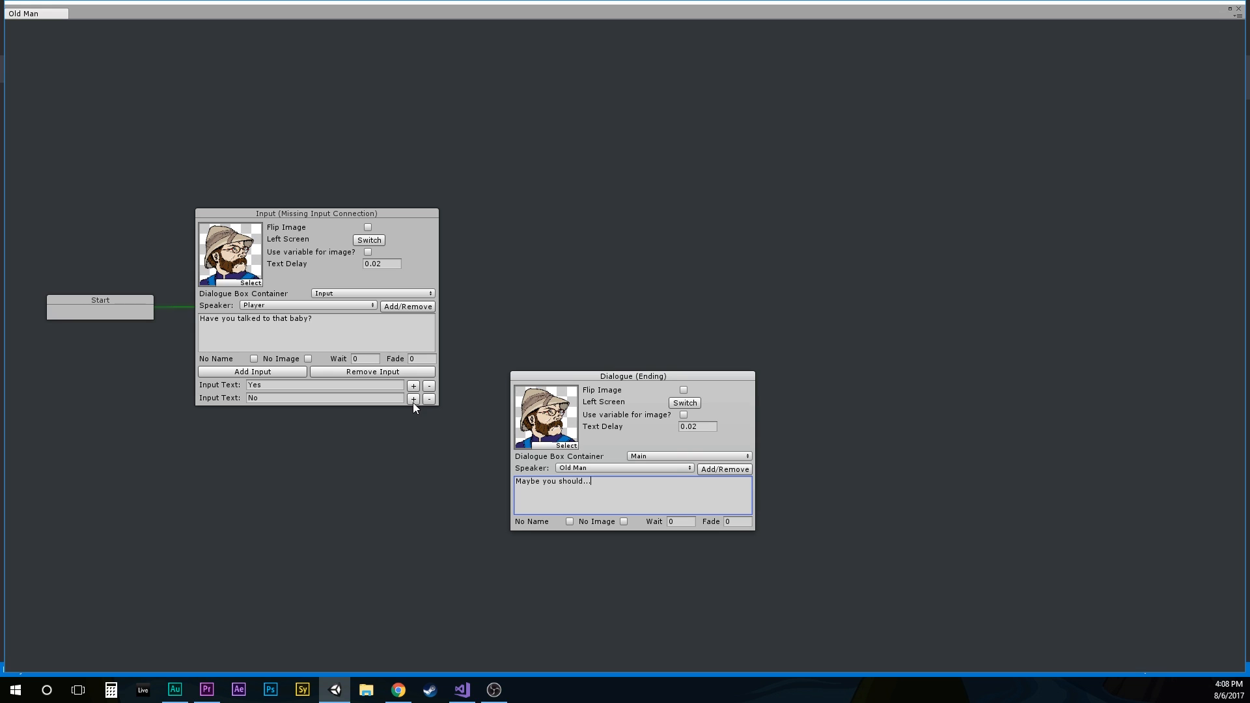
pyautogui.click(413, 399)
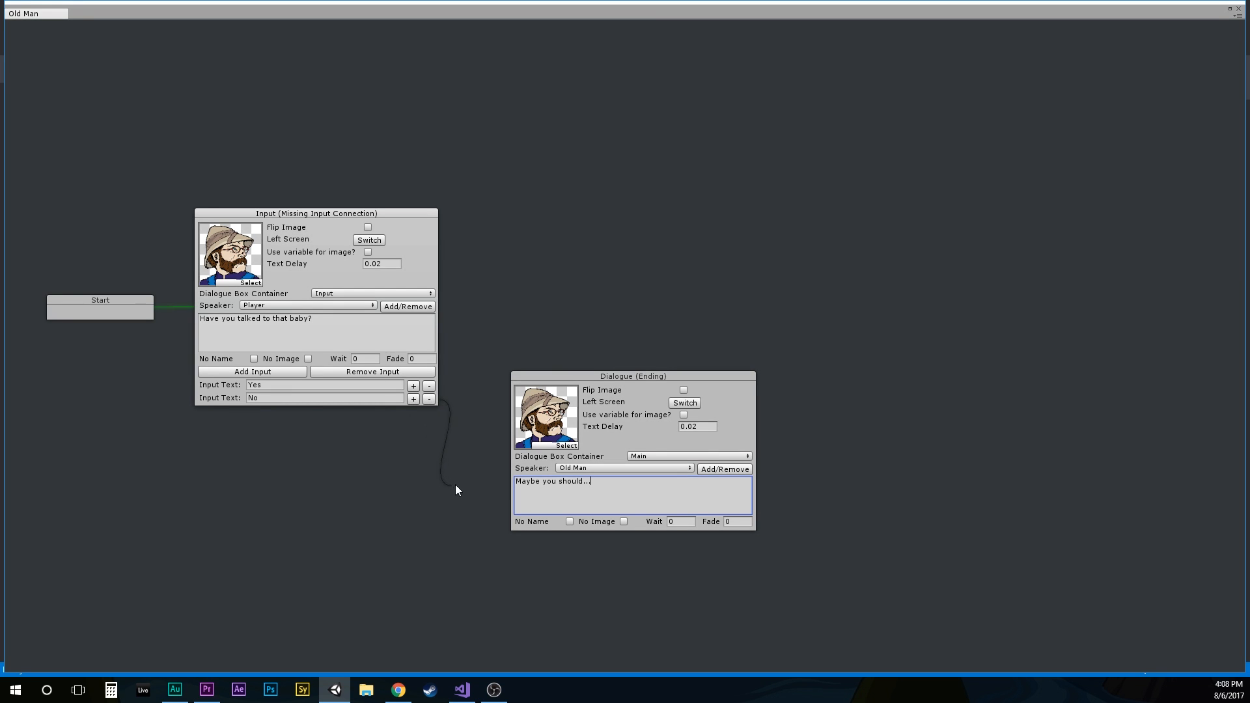
pyautogui.click(532, 512)
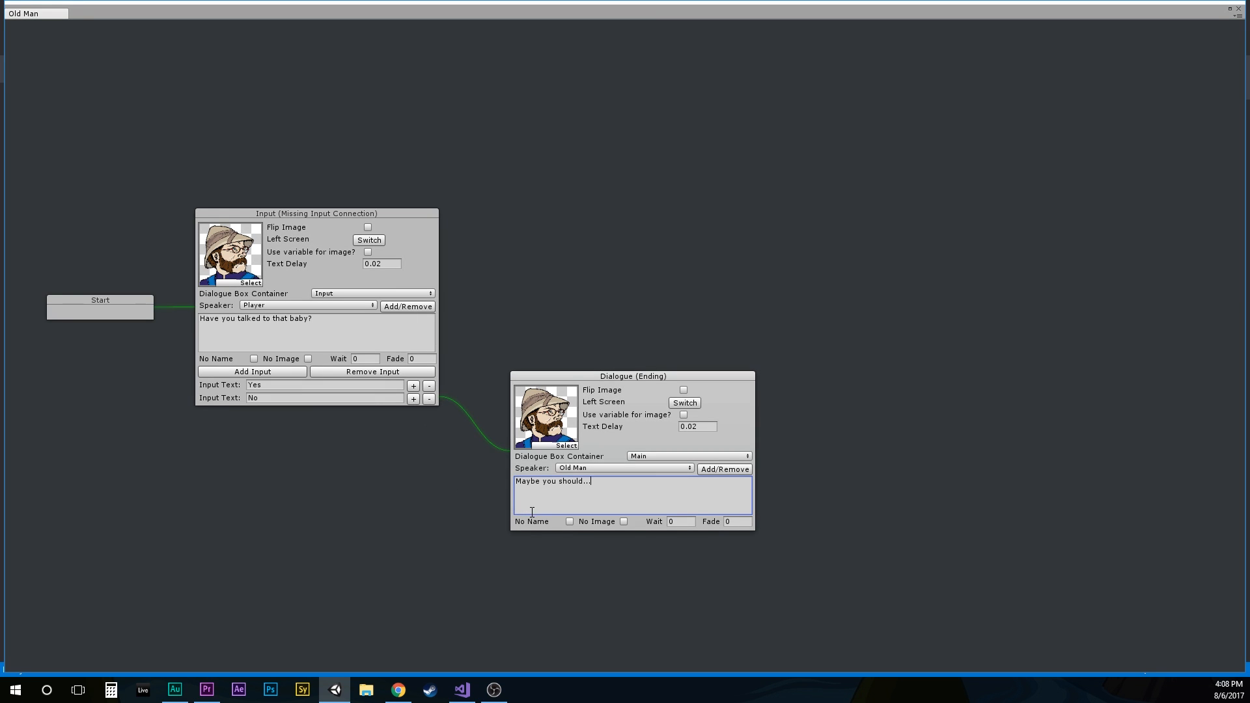
# Step: Try removing the connection between the No answer and its Dialogue node, and link them again
pyautogui.click(426, 401)
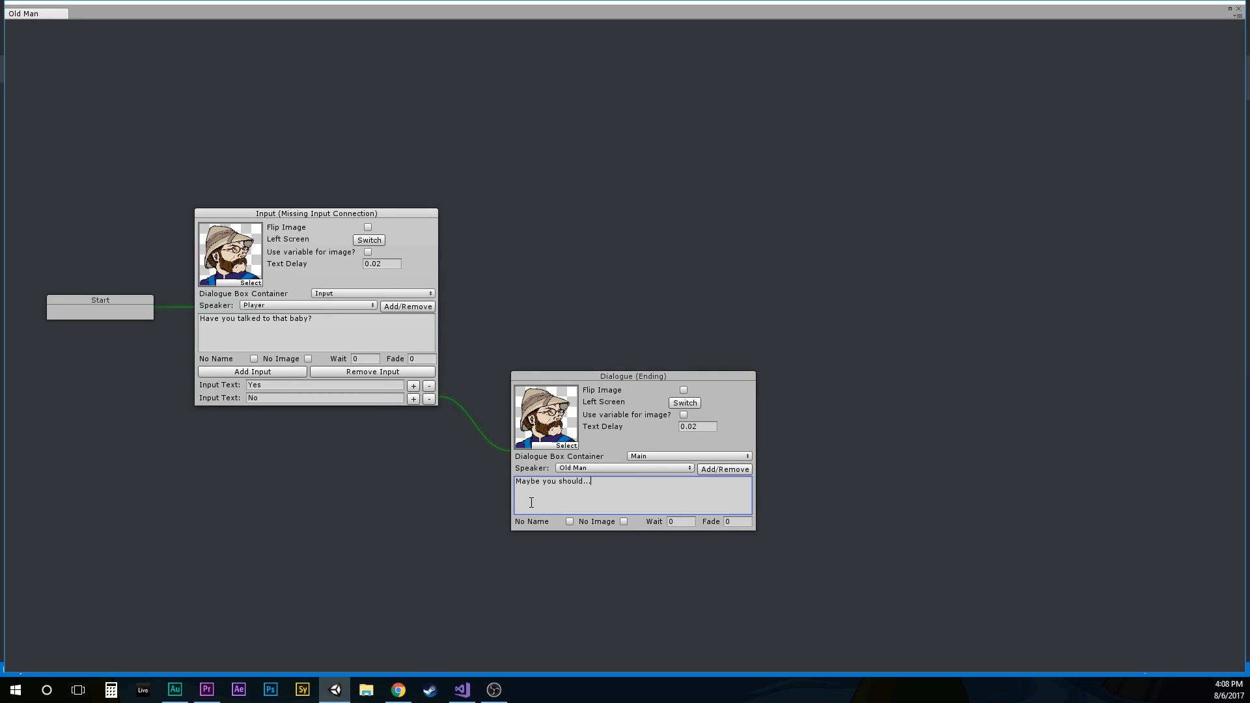
pyautogui.click(532, 505)
pyautogui.click(412, 400)
pyautogui.click(583, 410)
# Step: Lower the "Maybe you should..." node and add a Check node with a trigger check above it
pyautogui.moveTo(585, 388); pyautogui.dragTo(584, 431)
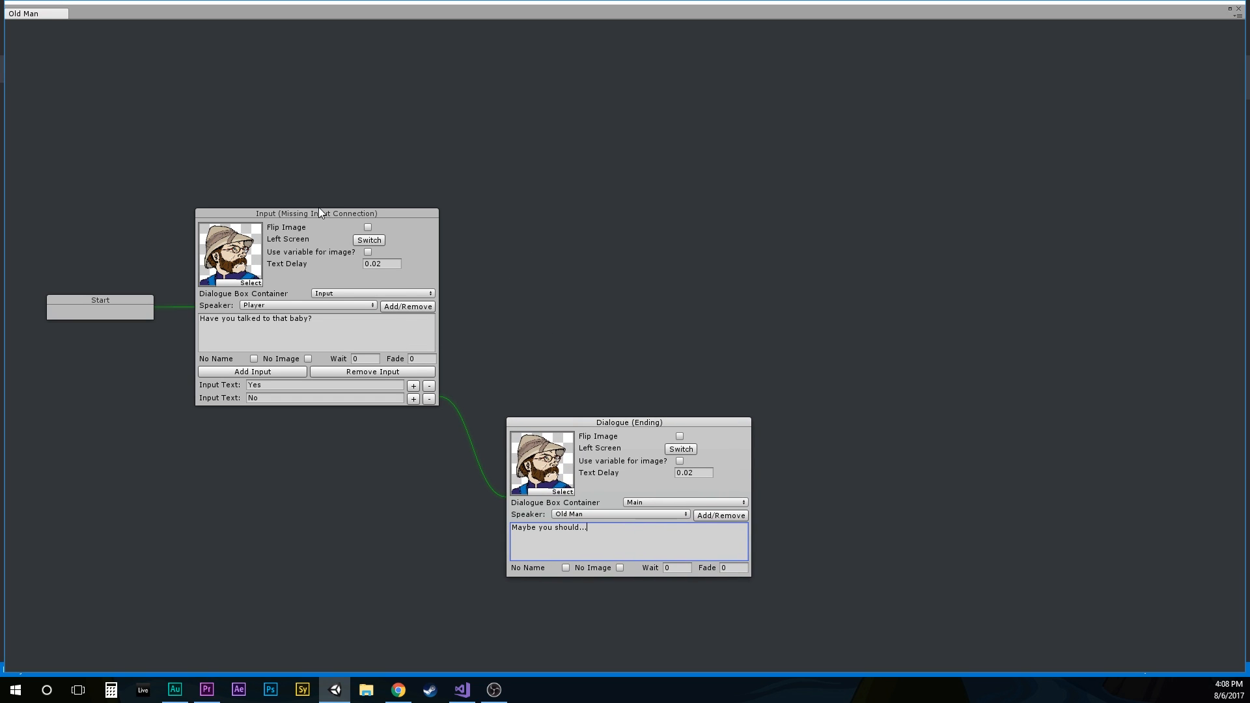
pyautogui.rightClick(541, 207)
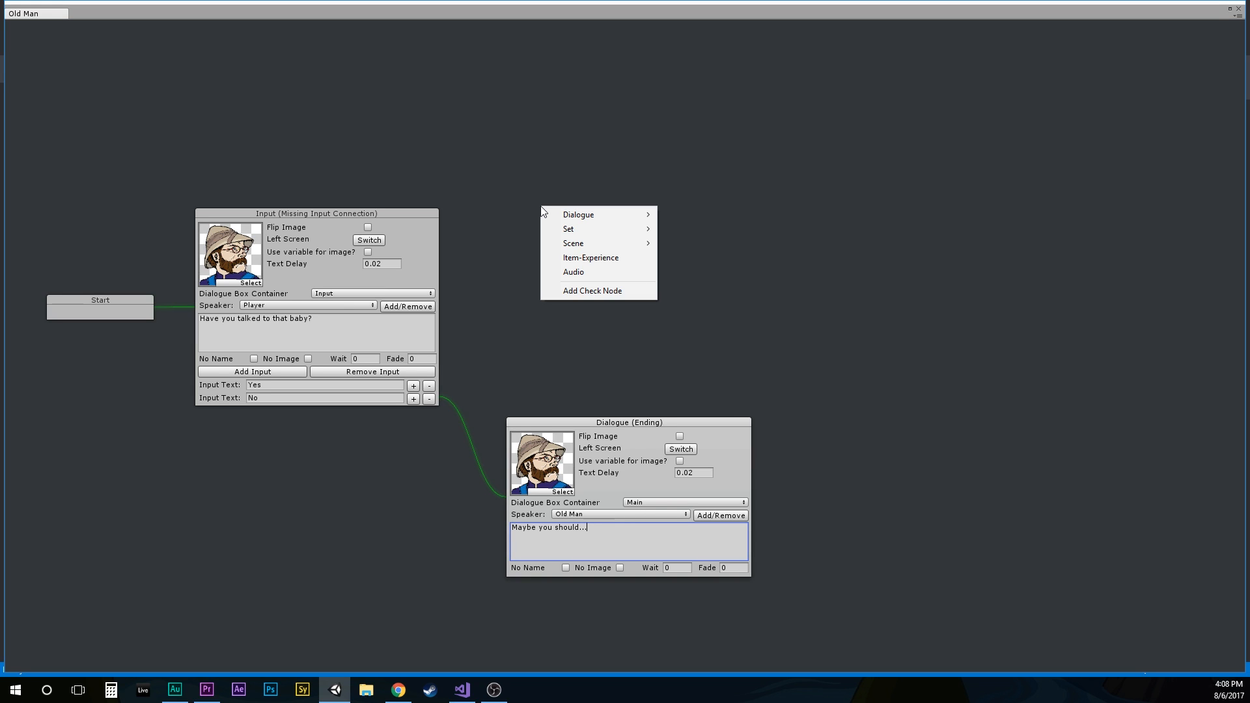
pyautogui.moveTo(576, 248)
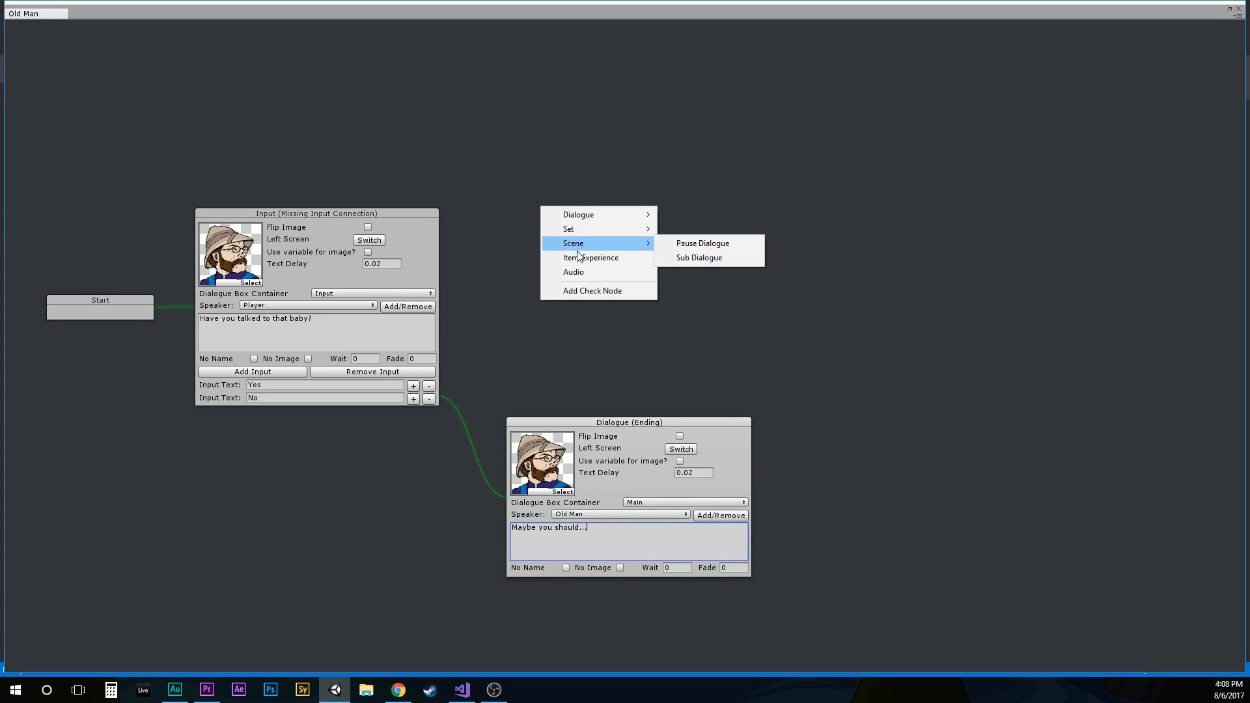
pyautogui.click(587, 292)
pyautogui.moveTo(606, 206); pyautogui.dragTo(564, 206)
pyautogui.click(525, 217)
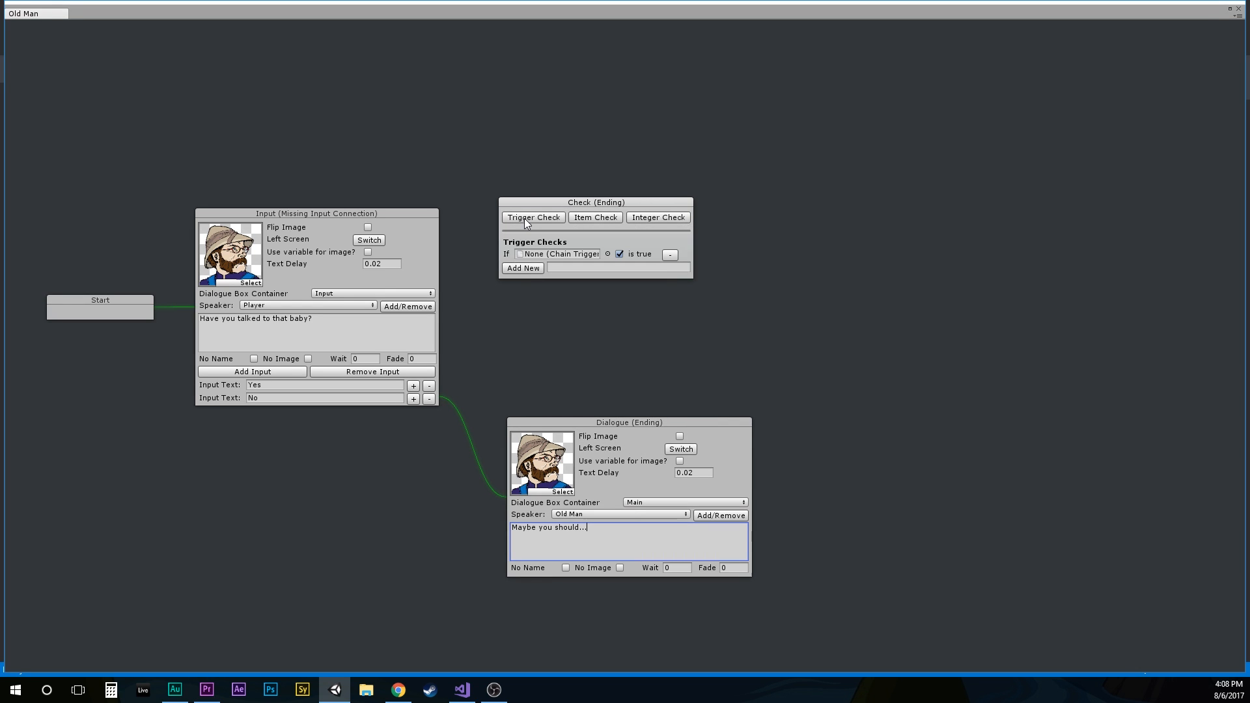
# Step: Create a new trigger named Baby/TalkedToBaby from the Check node's trigger check
pyautogui.click(608, 254)
pyautogui.click(616, 219)
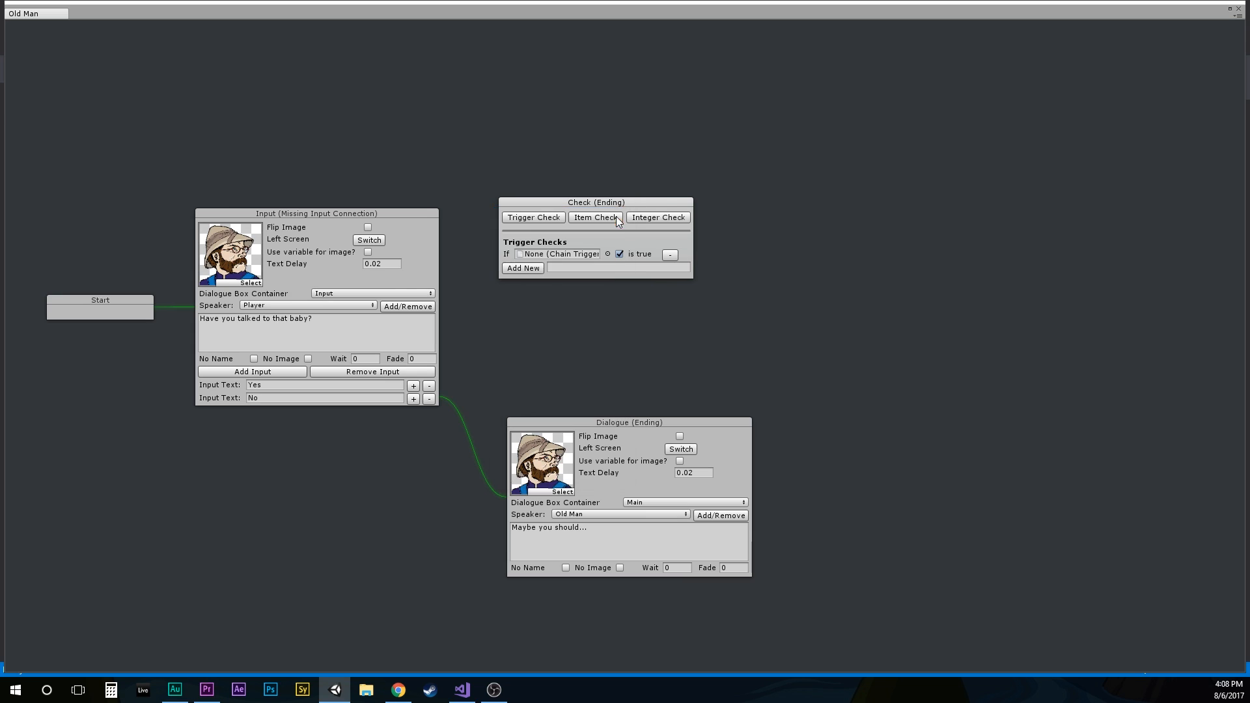
pyautogui.click(565, 267)
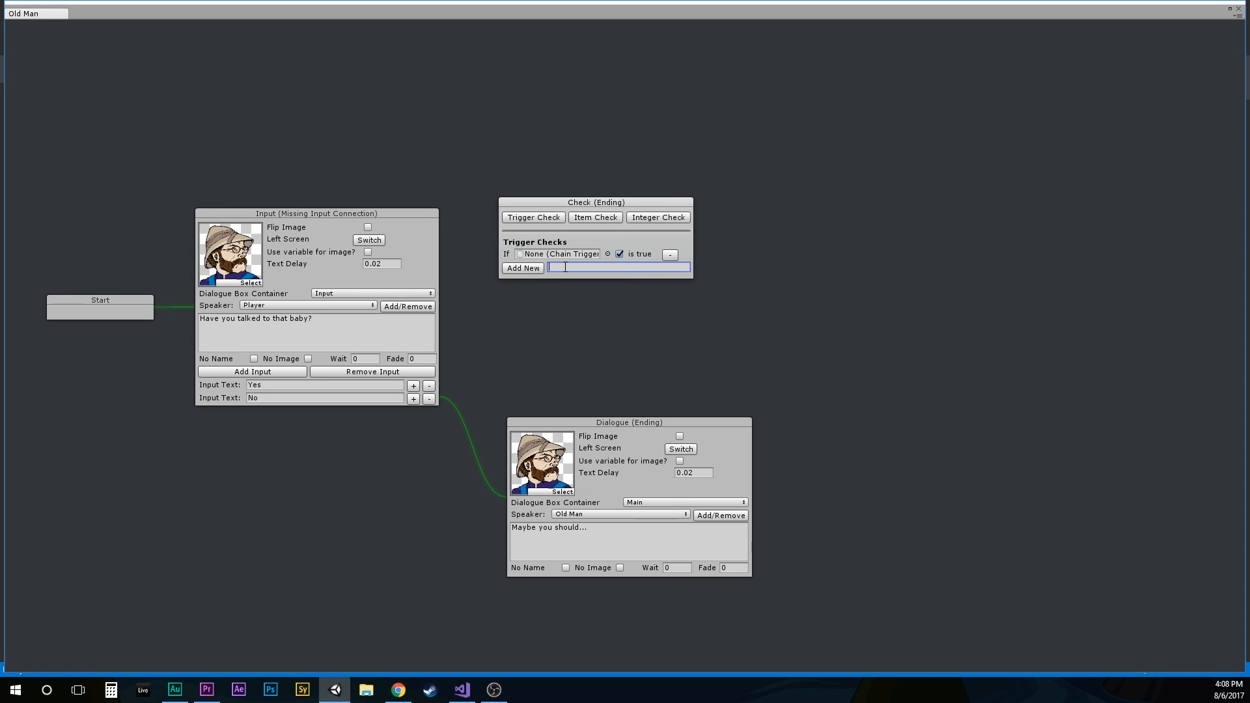
pyautogui.write('Baby/TalkedTo')
pyautogui.write('Baby')
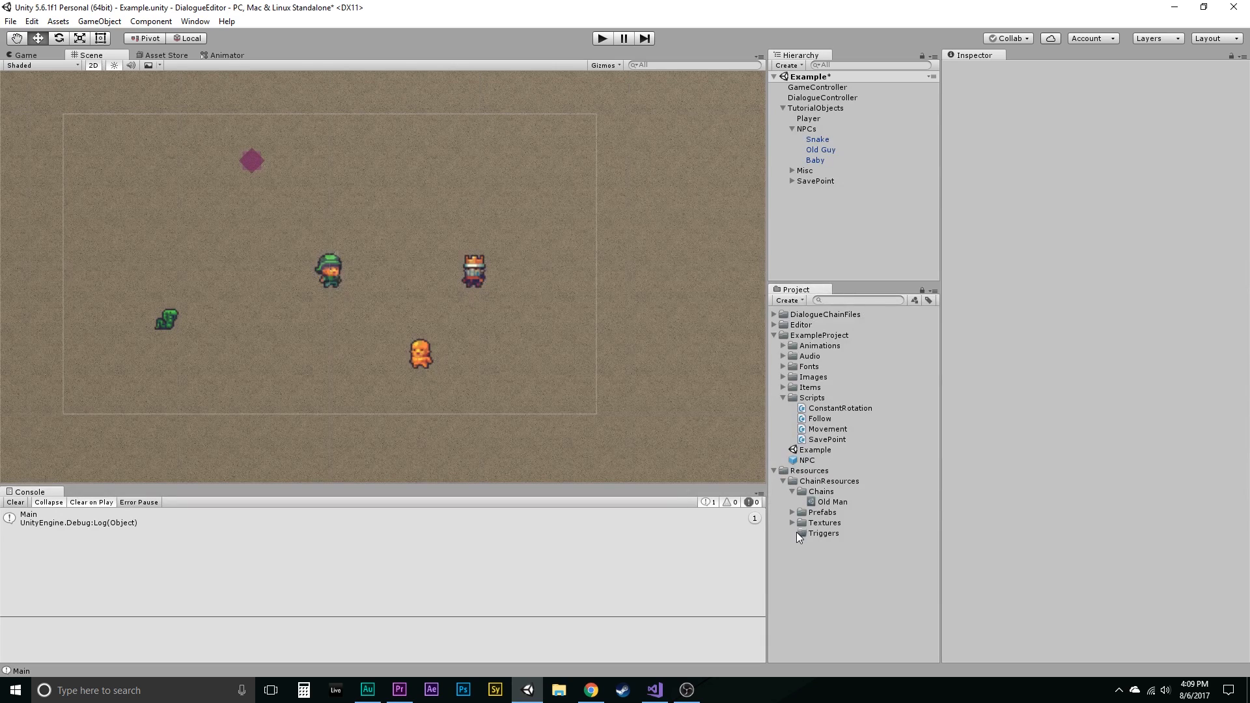
pyautogui.click(806, 534)
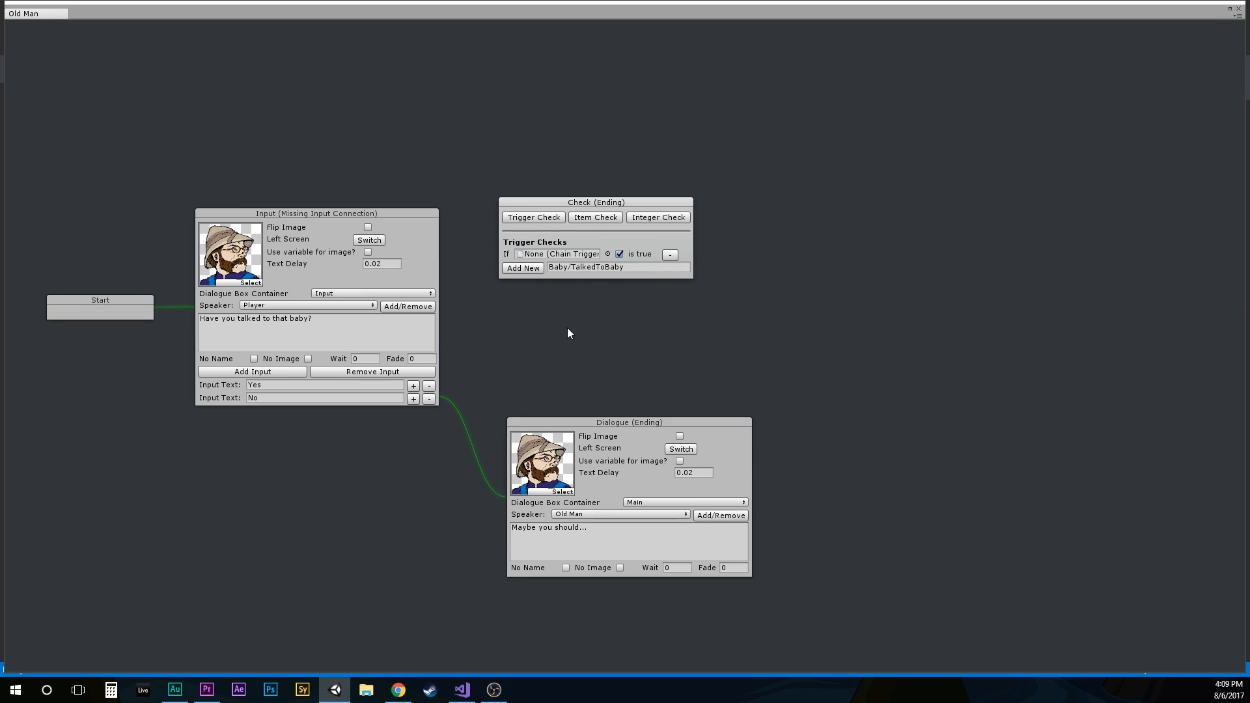
pyautogui.click(525, 268)
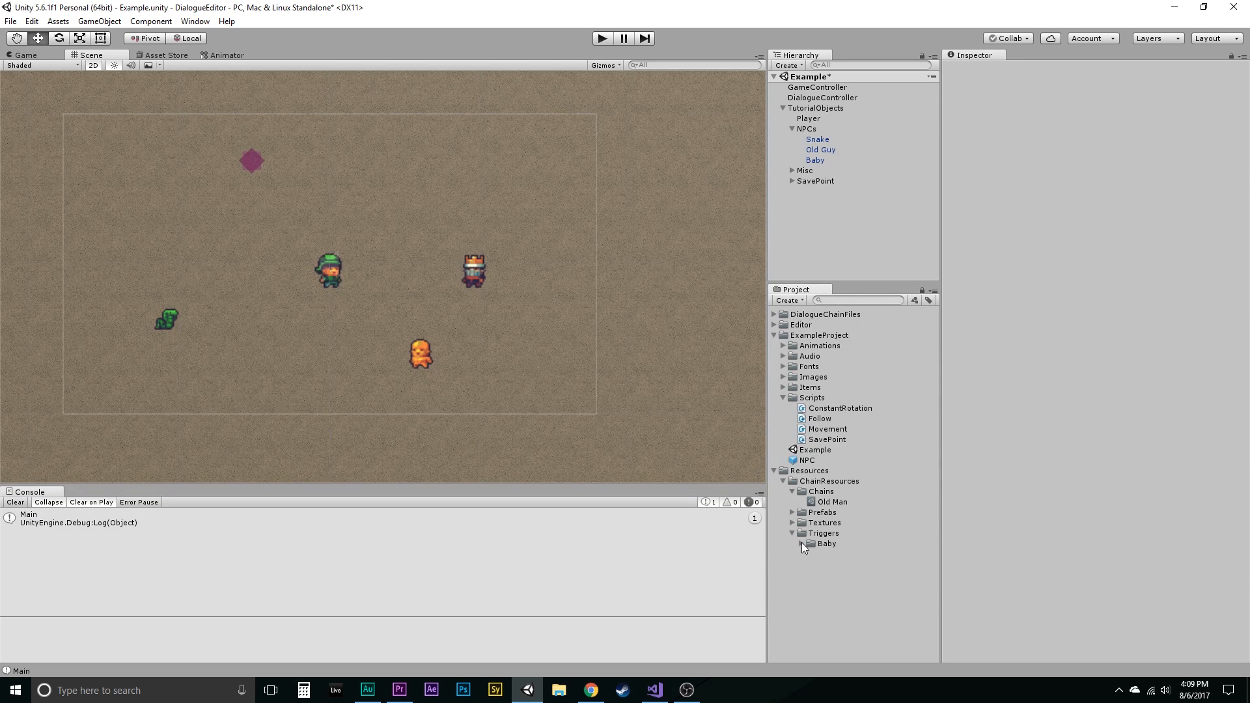
# Step: Examine the TalkedToBaby trigger in the project's Triggers/Baby folder and in the check's trigger selection list
pyautogui.click(801, 543)
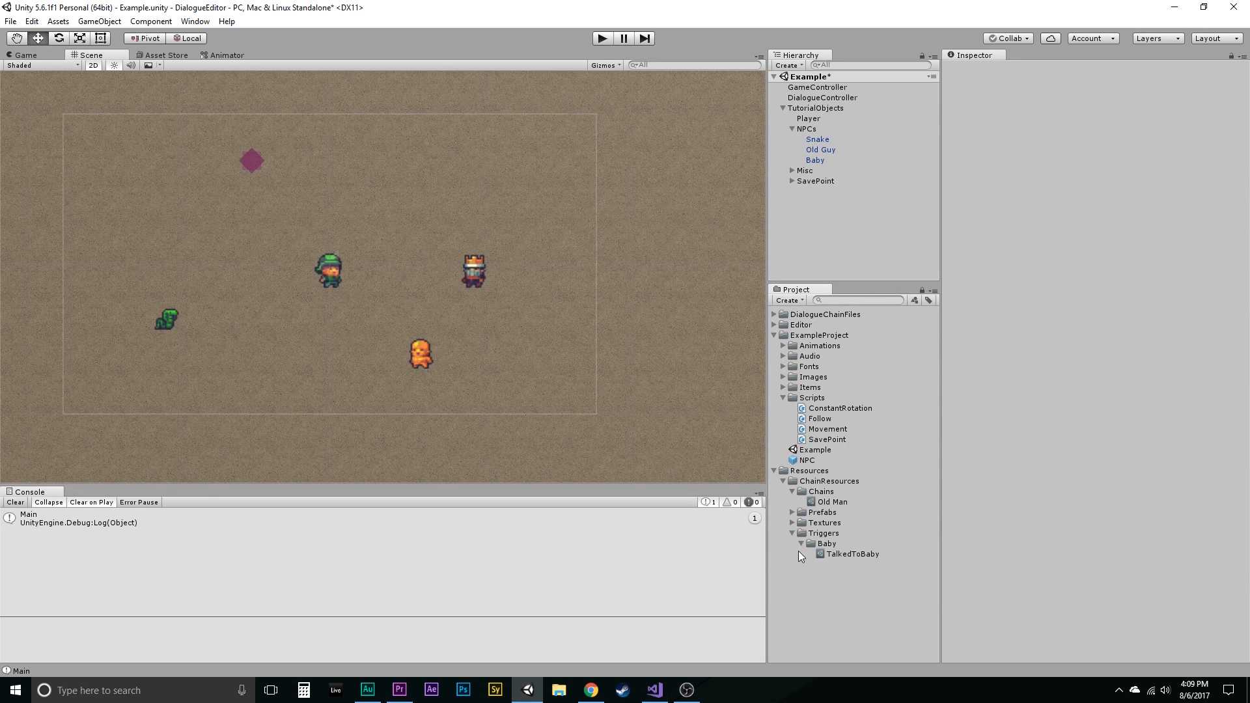
pyautogui.click(833, 554)
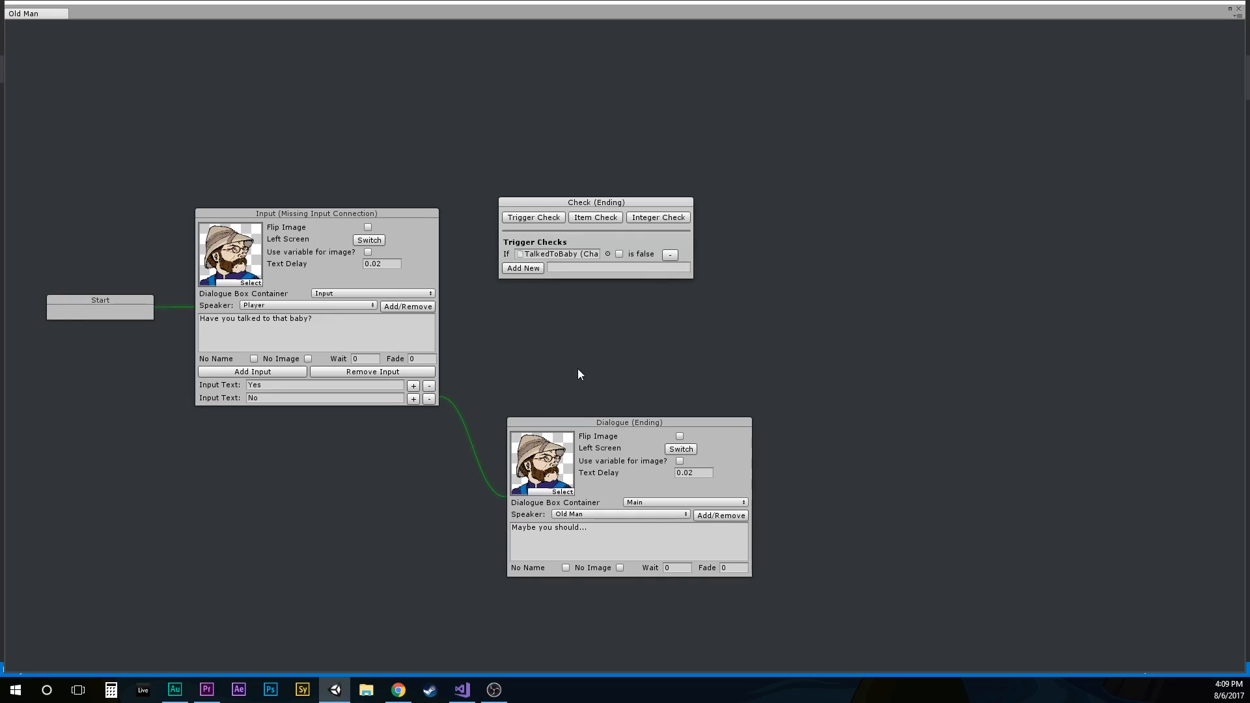
pyautogui.click(608, 254)
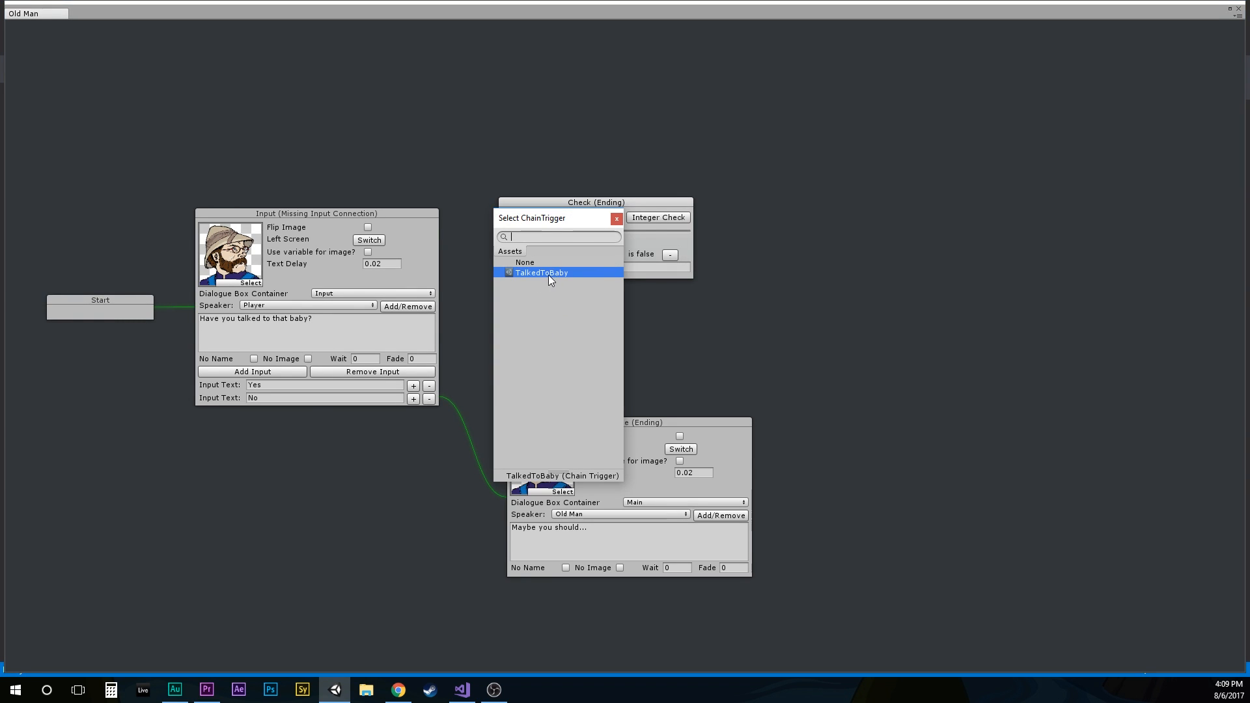
pyautogui.click(617, 221)
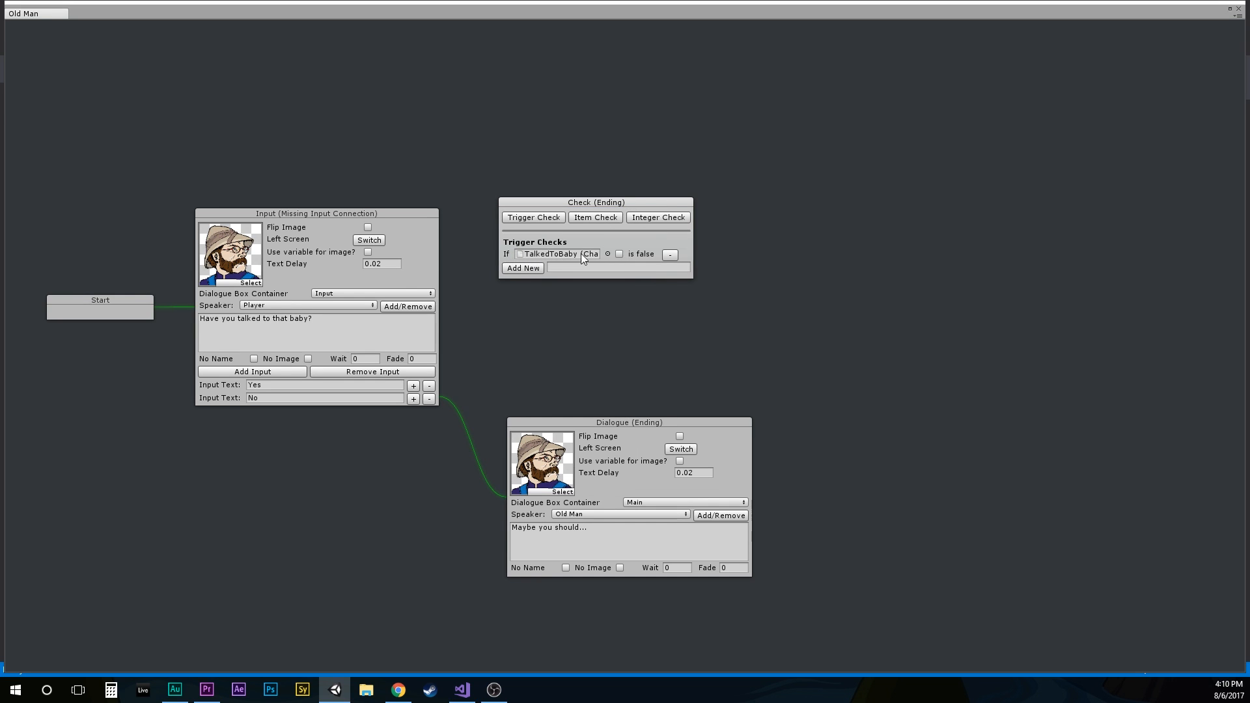
# Step: Make the check require TalkedToBaby to be true, and connect the Yes answer to the Check node, placing the node higher
pyautogui.click(619, 254)
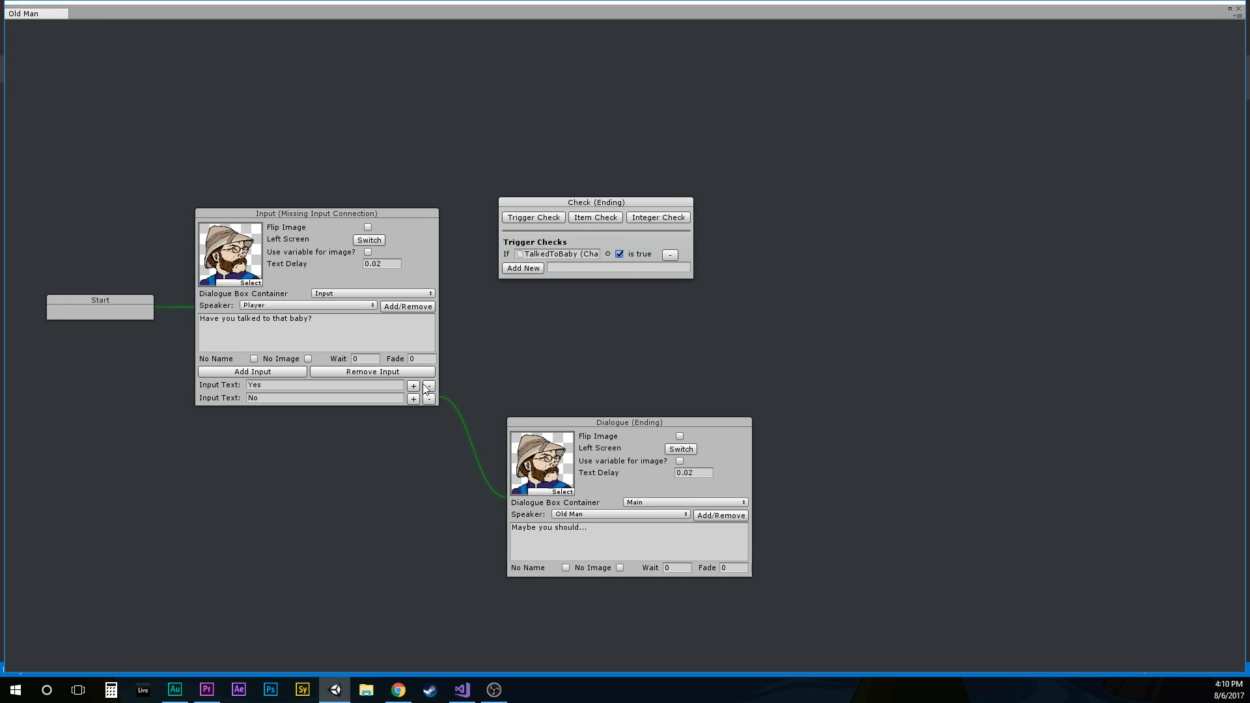
pyautogui.moveTo(436, 386); pyautogui.dragTo(546, 141)
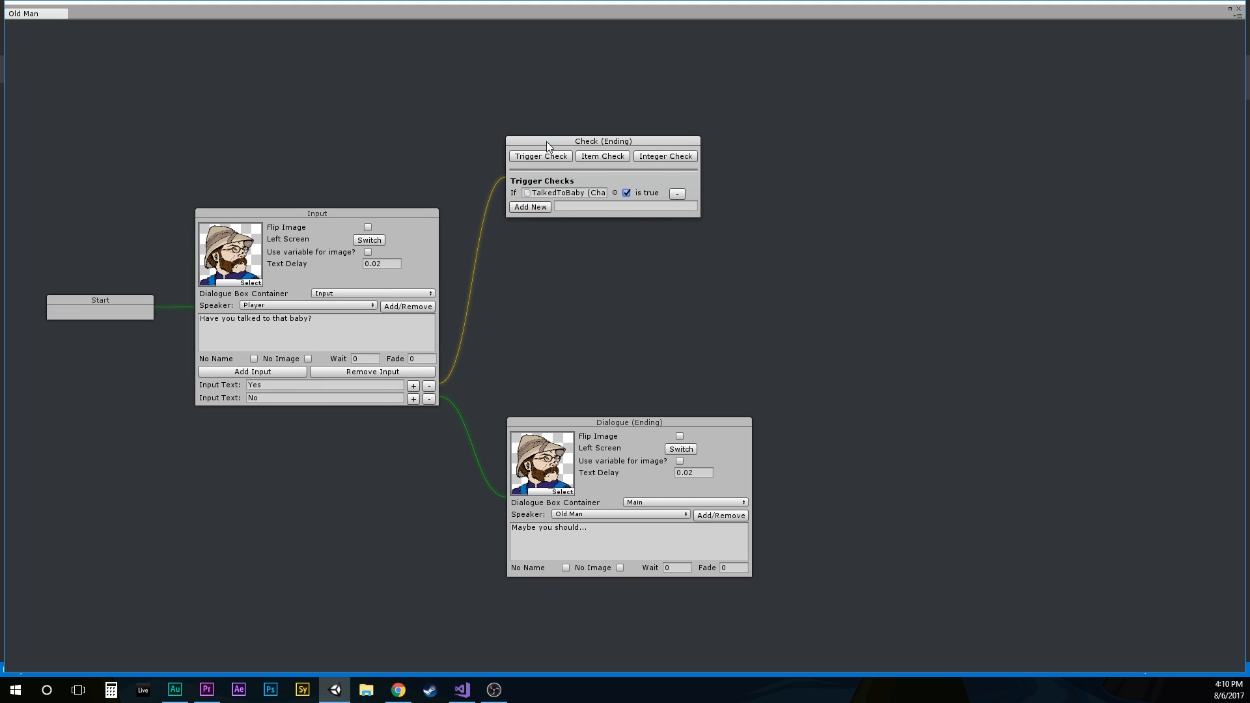
# Step: Add a Dialogue node to the right of the Check node and connect the Check node to it
pyautogui.rightClick(740, 185)
pyautogui.moveTo(814, 195)
pyautogui.click(873, 197)
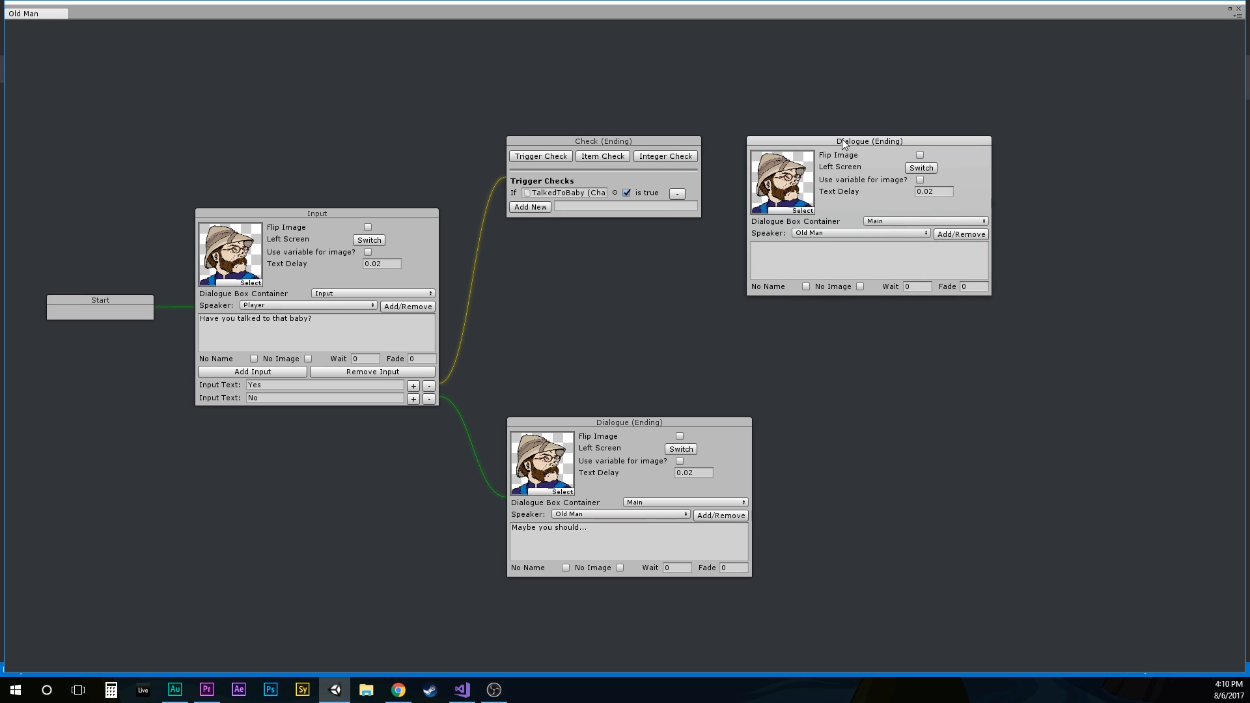
pyautogui.rightClick(685, 175)
pyautogui.click(700, 182)
pyautogui.click(814, 202)
# Step: Add another Dialogue node between the Check node and the "Maybe you should..." node, and connect the Yes answer to it as well
pyautogui.rightClick(534, 280)
pyautogui.moveTo(542, 285)
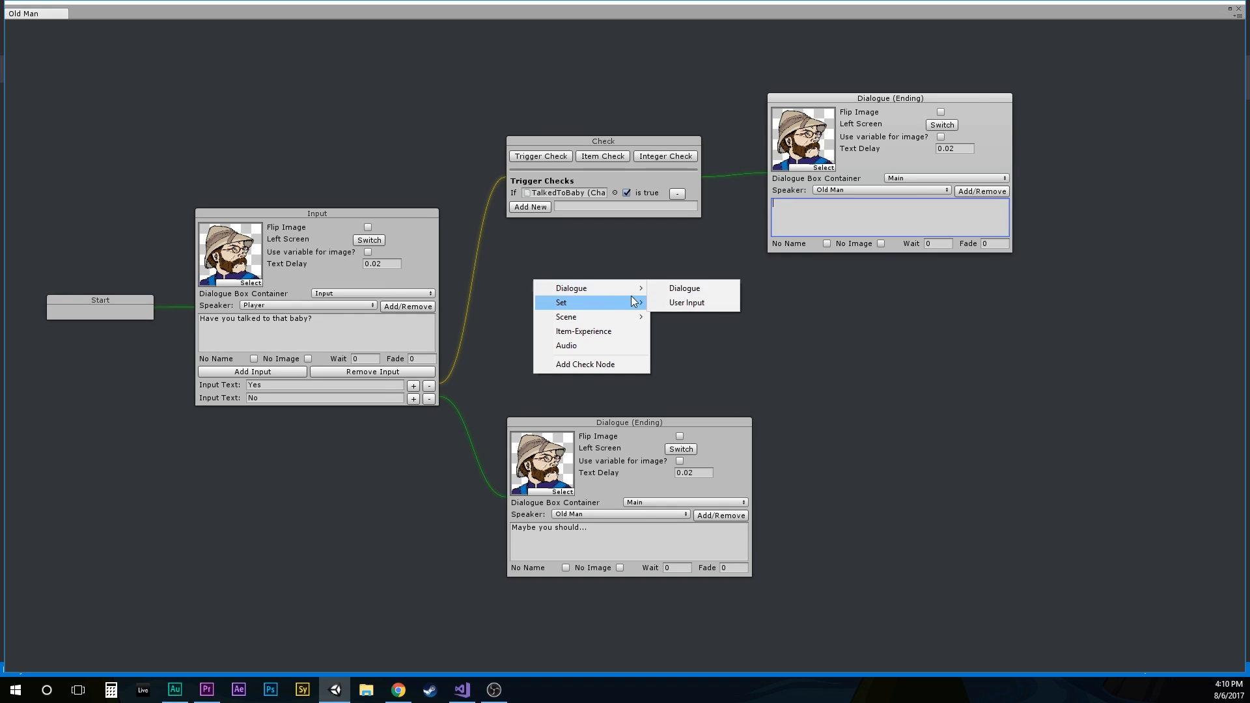
pyautogui.click(671, 288)
pyautogui.moveTo(827, 103); pyautogui.dragTo(830, 72)
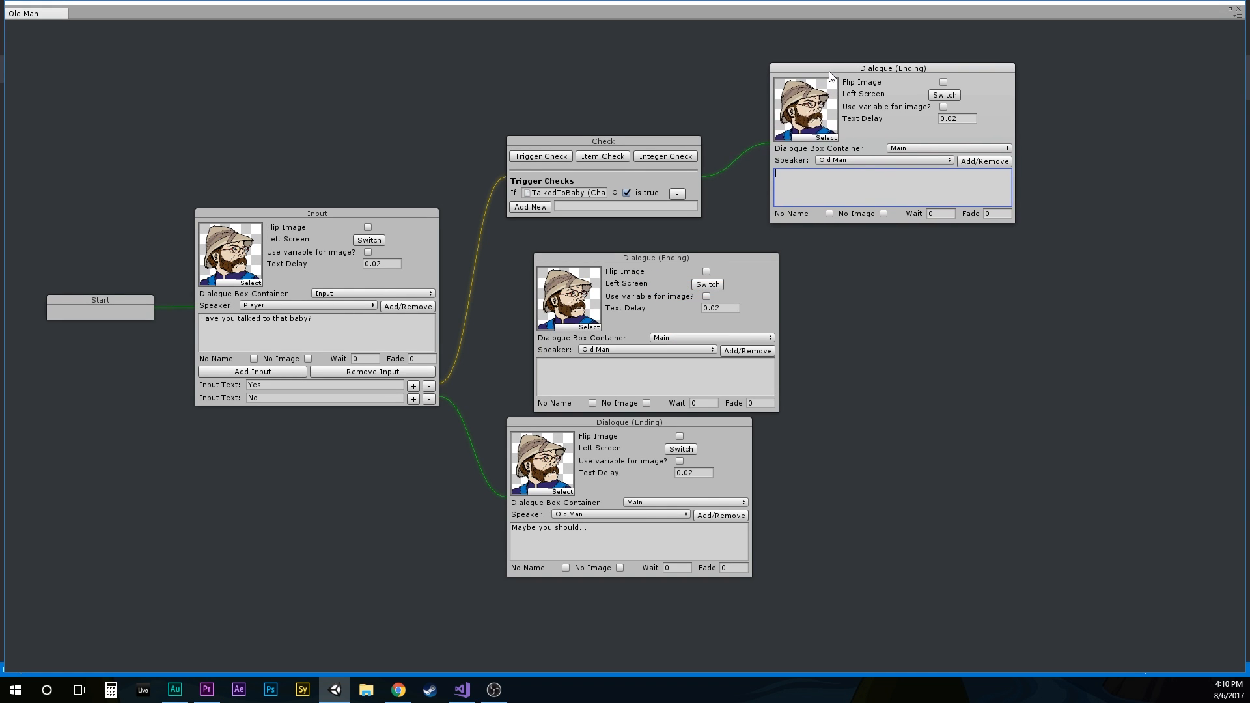
pyautogui.moveTo(657, 142); pyautogui.dragTo(644, 105)
pyautogui.moveTo(842, 68); pyautogui.dragTo(832, 55)
pyautogui.moveTo(668, 263); pyautogui.dragTo(592, 235)
pyautogui.click(416, 387)
pyautogui.click(552, 364)
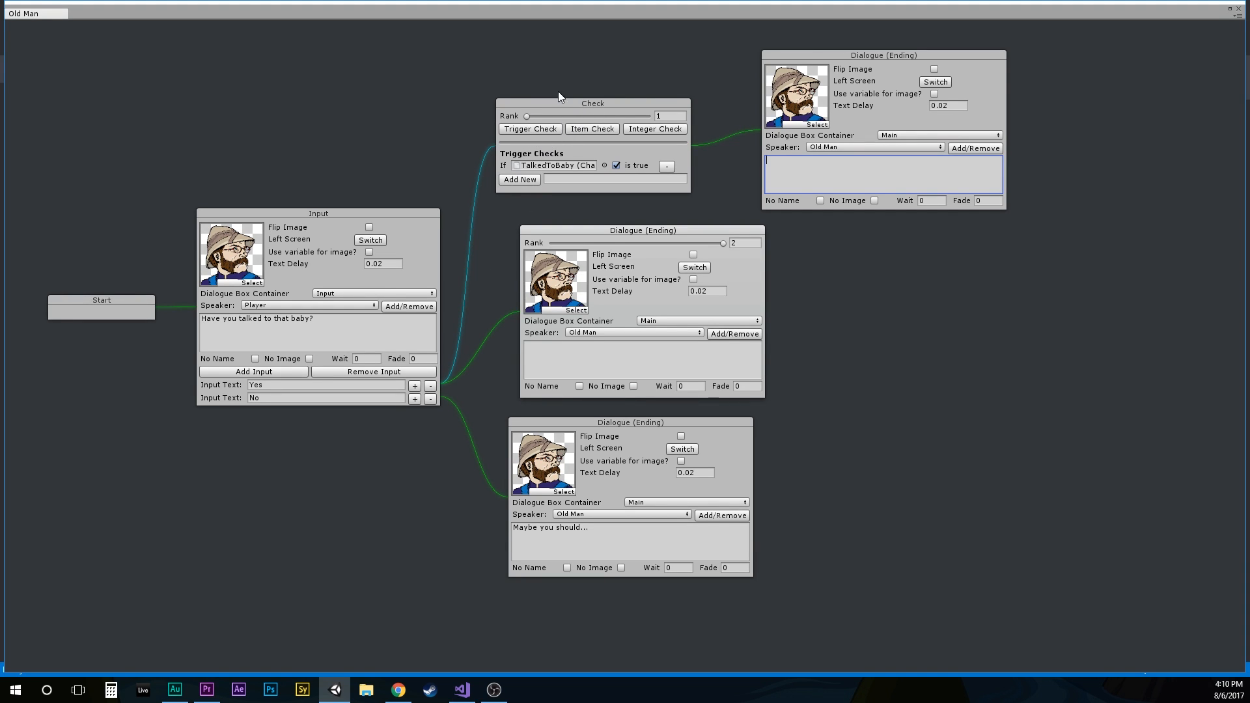
# Step: Space out the Check node and the rank 2 Dialogue node, and write "Liar!" in that Dialogue node
pyautogui.moveTo(561, 99); pyautogui.dragTo(569, 77)
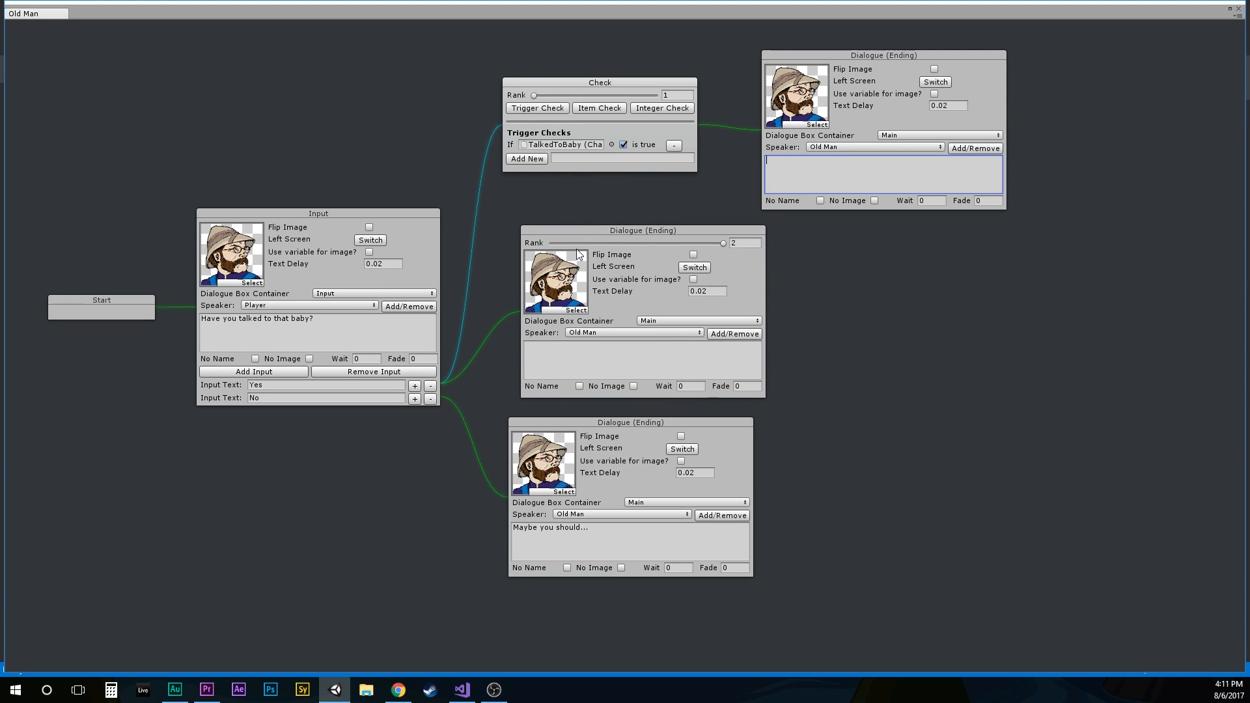
pyautogui.moveTo(609, 233); pyautogui.dragTo(587, 222)
pyautogui.click(571, 349)
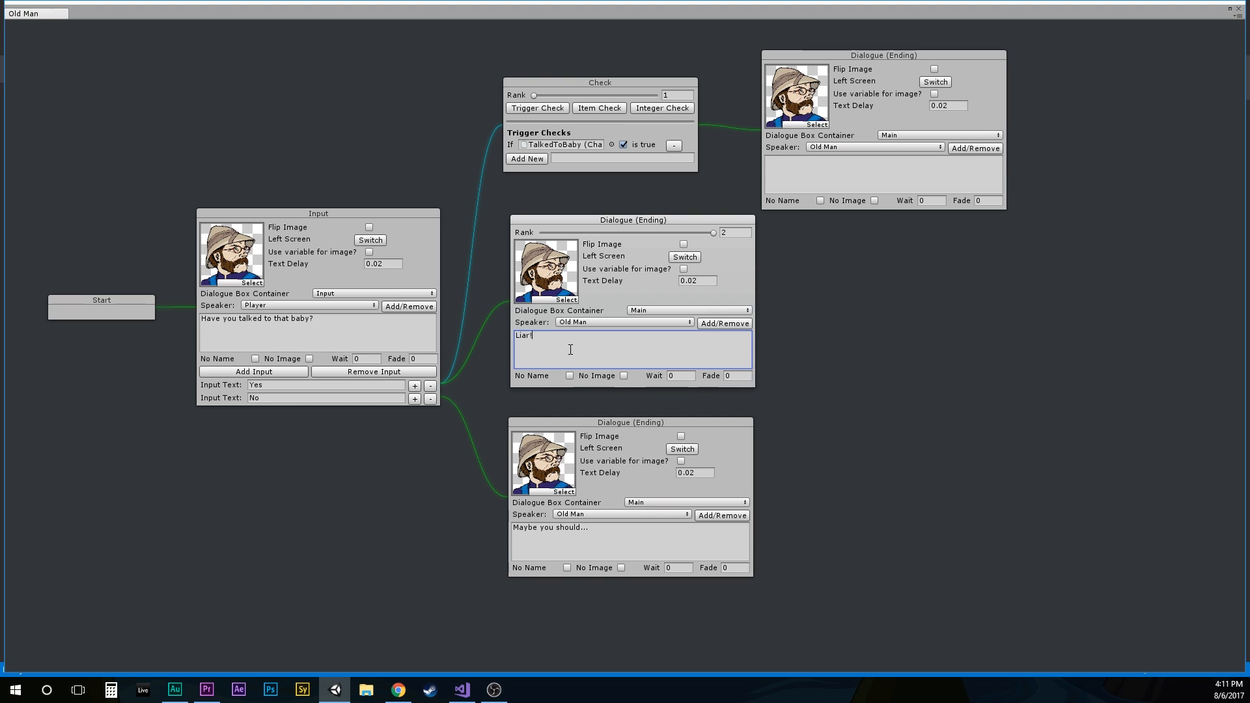
pyautogui.moveTo(599, 223); pyautogui.dragTo(589, 229)
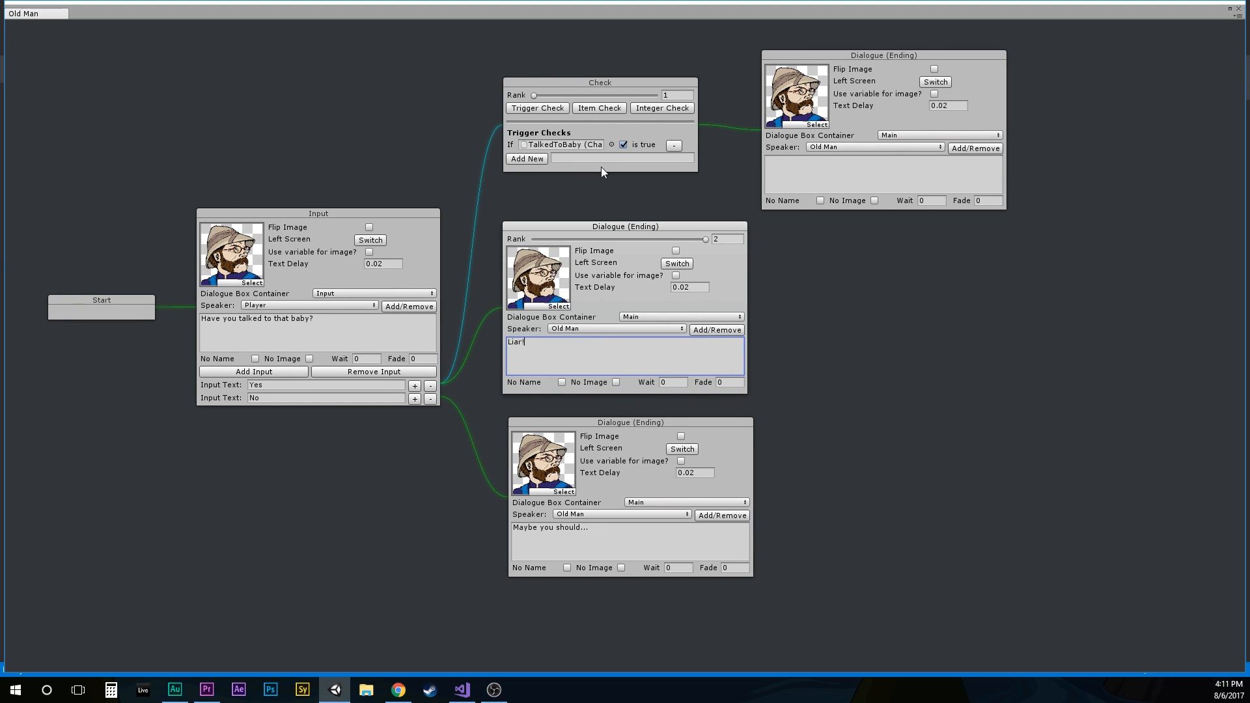
# Step: Write "So you've heard about my key." in the Dialogue node after the check, and close the node editor
pyautogui.click(795, 179)
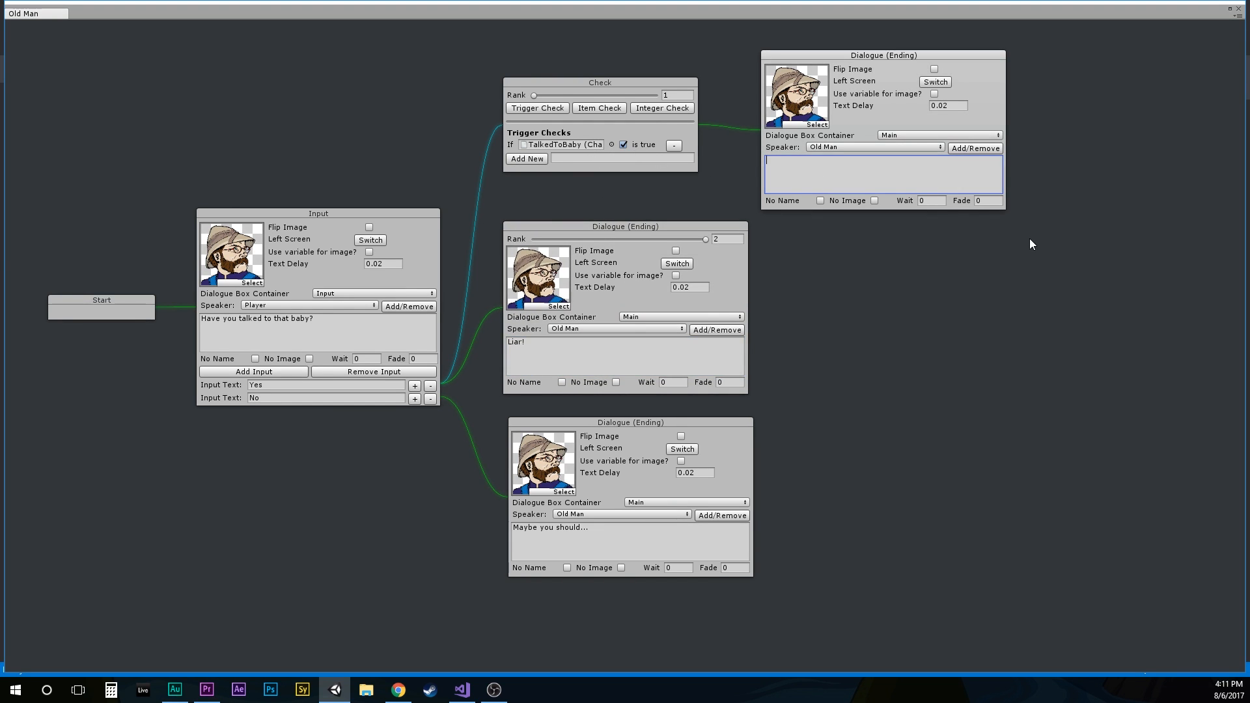
pyautogui.write("So you've heard about me")
pyautogui.press('BackSpace')
pyautogui.write('y key.')
pyautogui.click(1239, 9)
# Step: Create a new Dialogue Chain asset named Baby in the Chains folder
pyautogui.rightClick(814, 491)
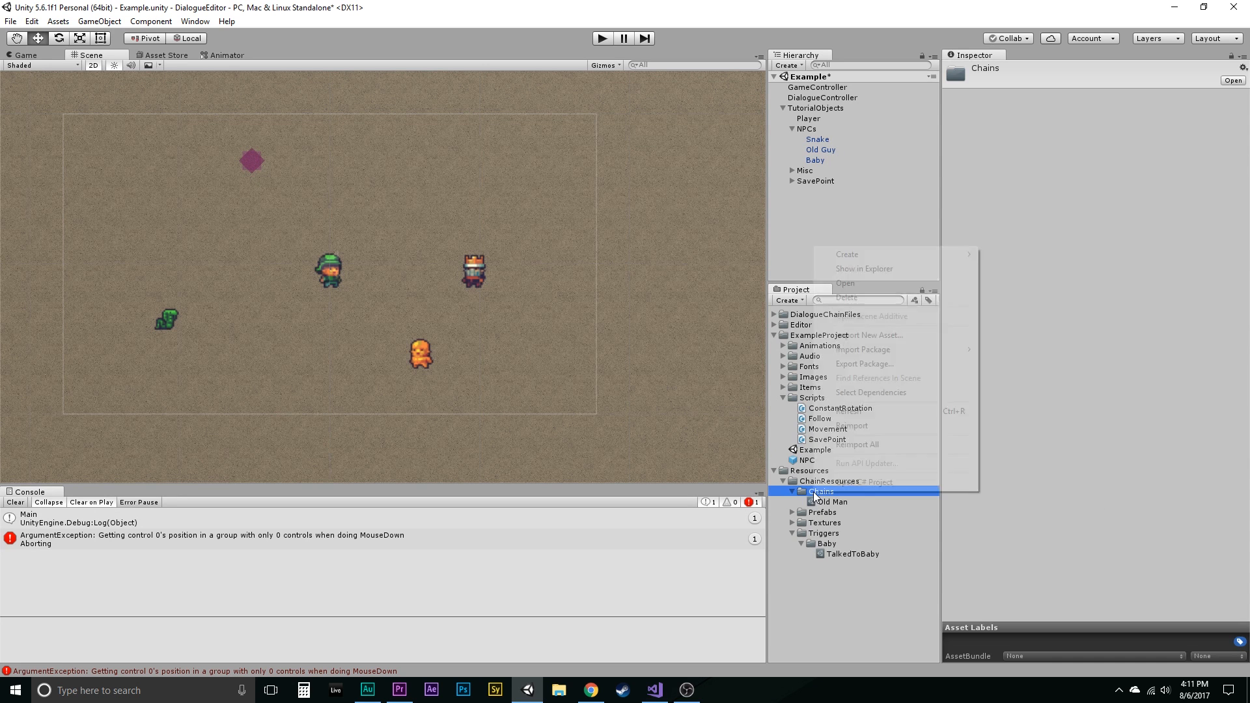
pyautogui.moveTo(872, 262)
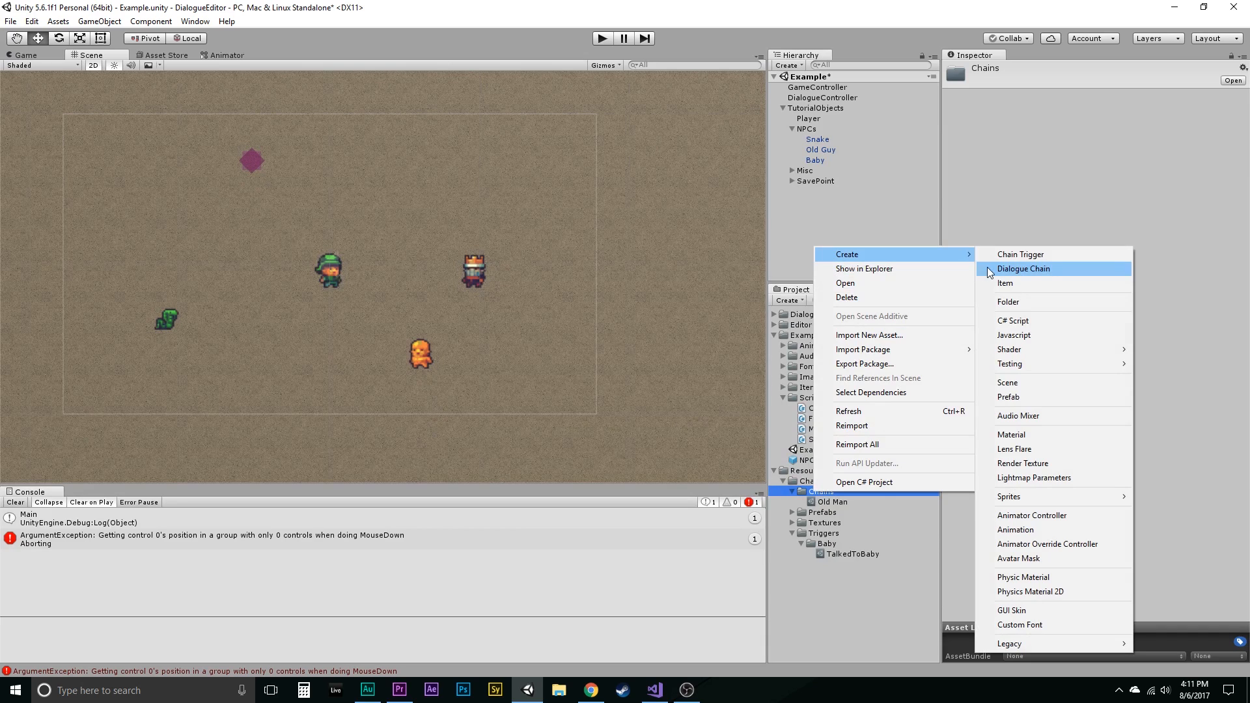
pyautogui.click(1021, 265)
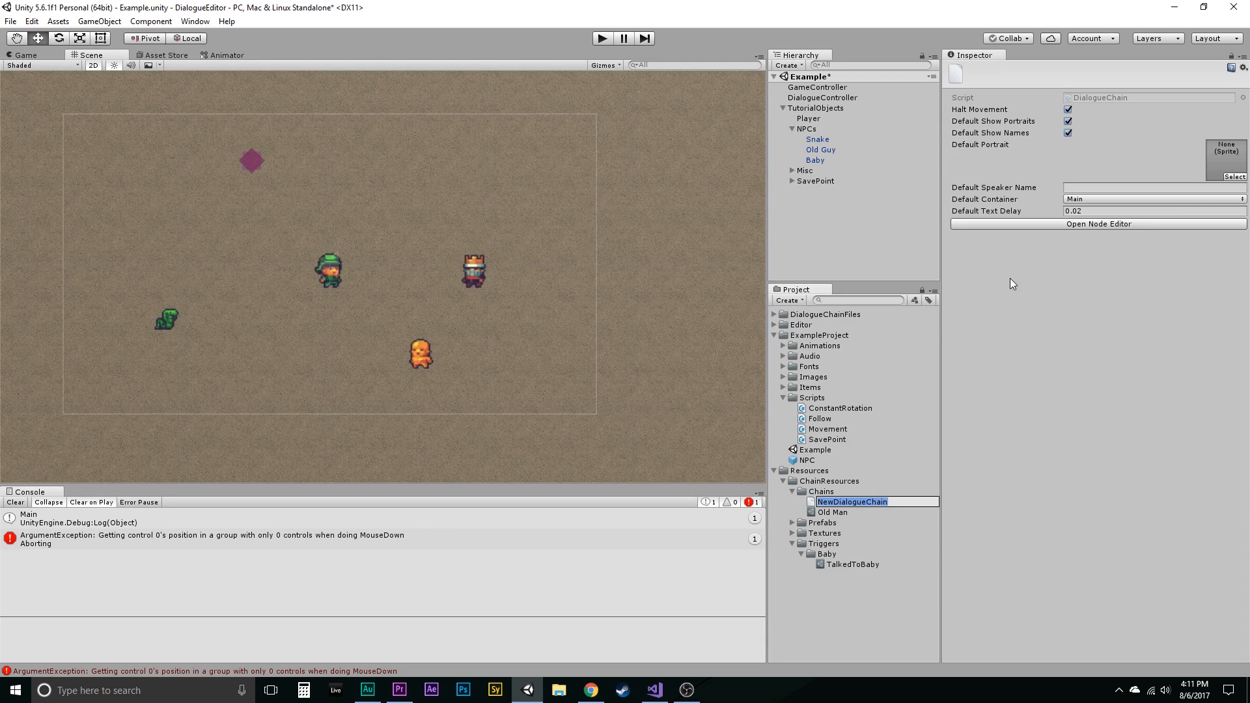
pyautogui.write('Baby')
pyautogui.press('Return')
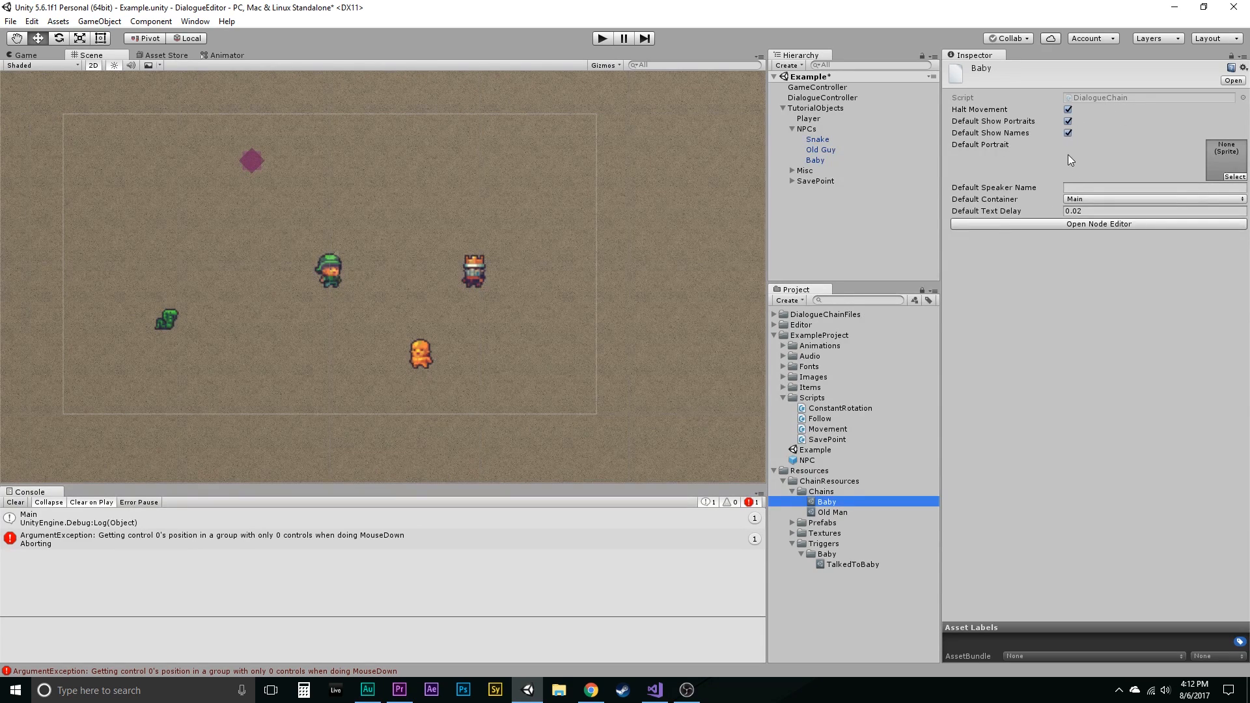
# Step: Give the Baby chain the black-and-white man's face as default portrait and Baby Man as default speaker name, and open its node editor
pyautogui.click(1235, 178)
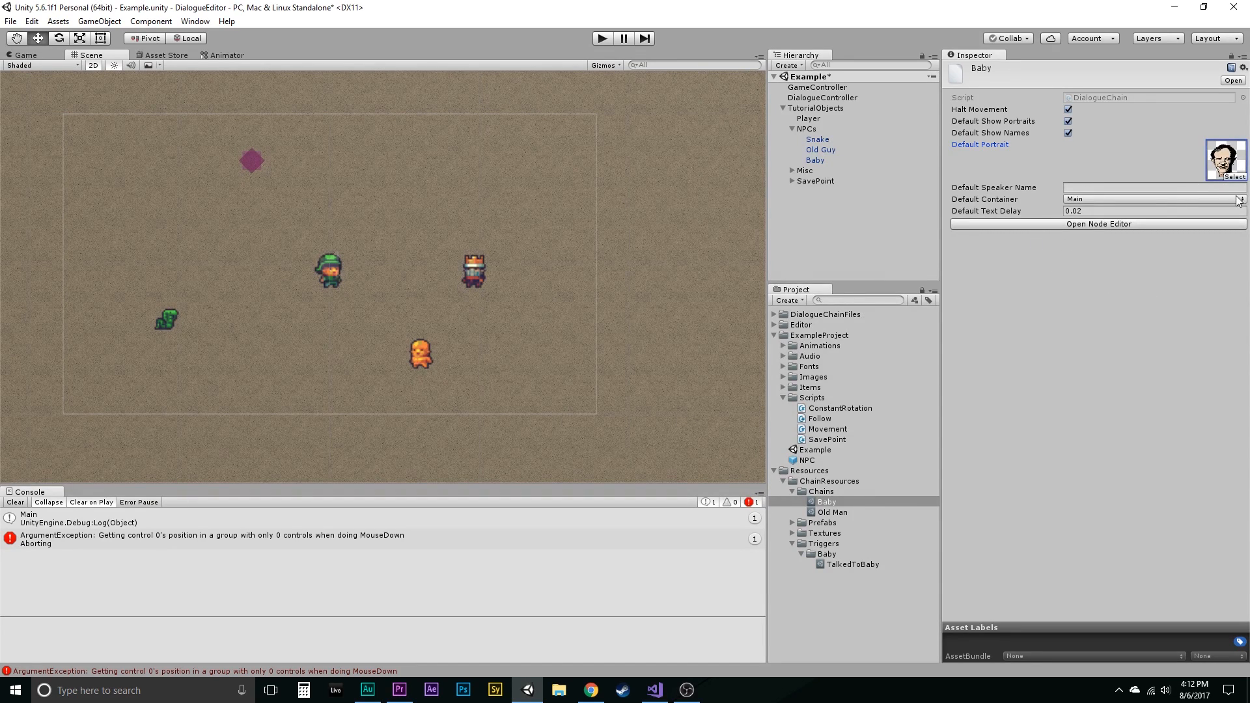
pyautogui.click(1088, 187)
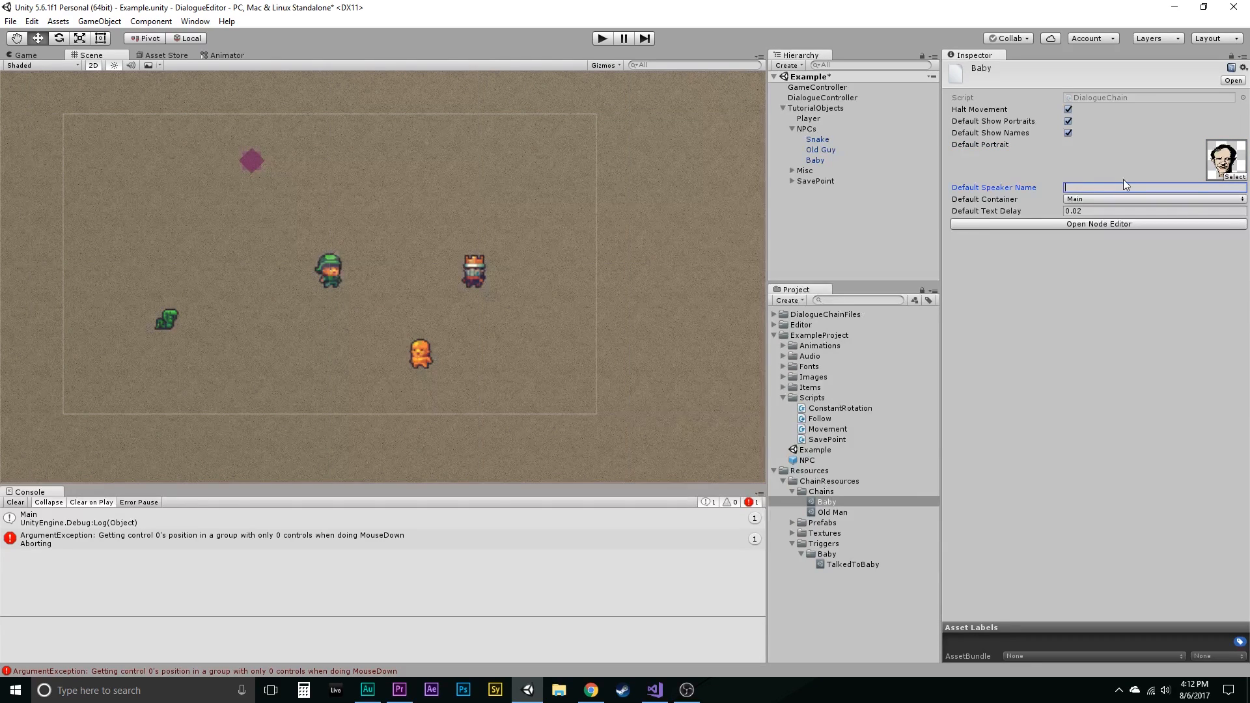
pyautogui.write('Babty')
pyautogui.press('BackSpace')
pyautogui.press('BackSpace')
pyautogui.click(1039, 227)
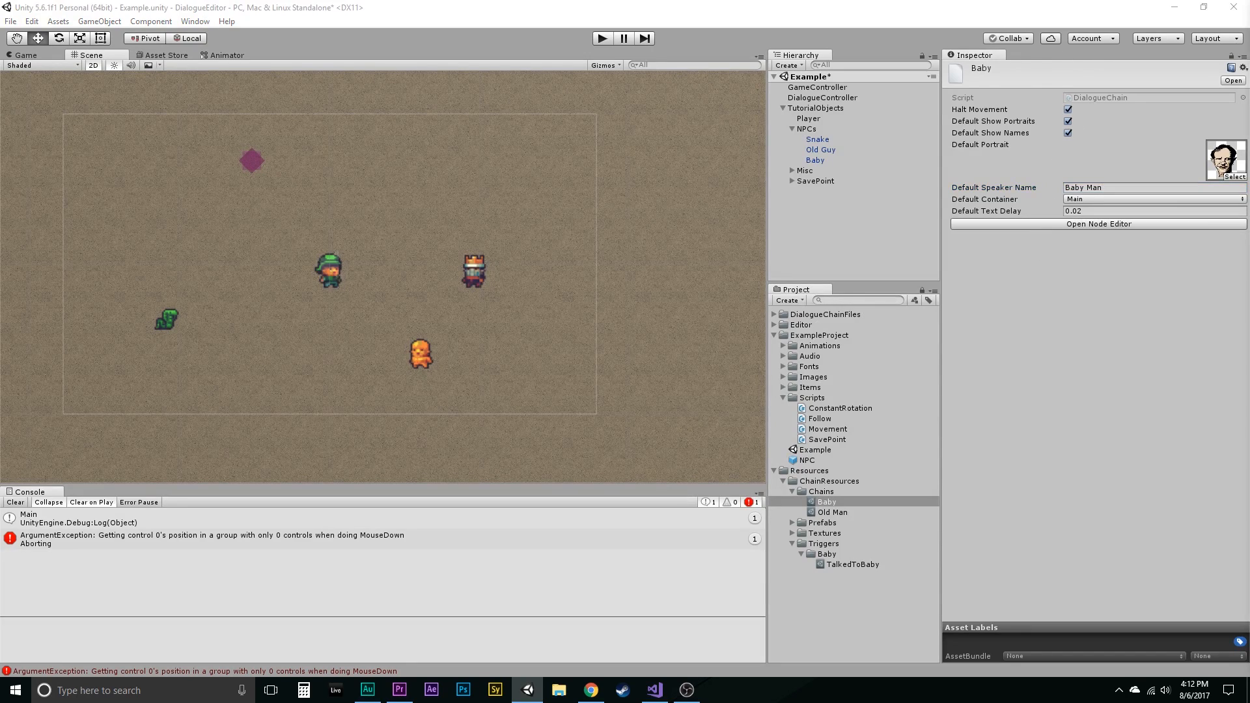
# Step: Add the Start node to the empty Baby chain and place it near the canvas's left side
pyautogui.rightClick(88, 256)
pyautogui.click(106, 262)
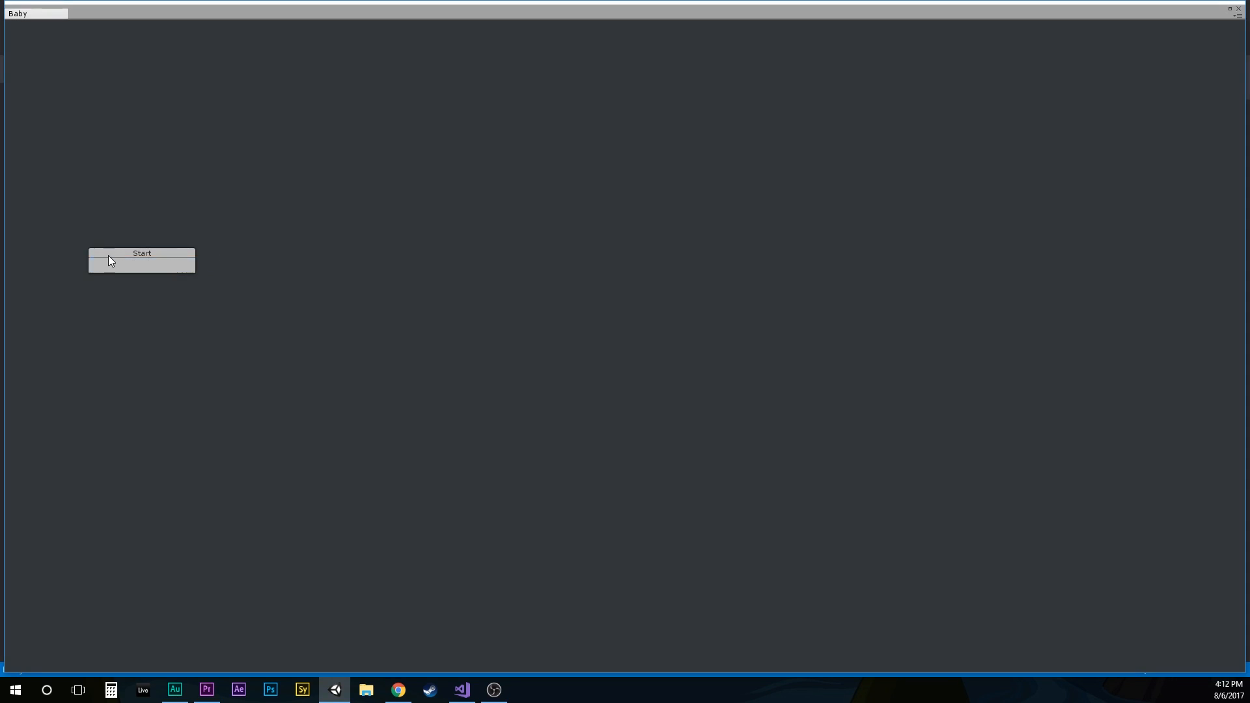
pyautogui.moveTo(107, 258); pyautogui.dragTo(80, 290)
# Step: Add a Set Trigger node that sets TalkedToBaby to true, and connect the Start node to it
pyautogui.rightClick(210, 264)
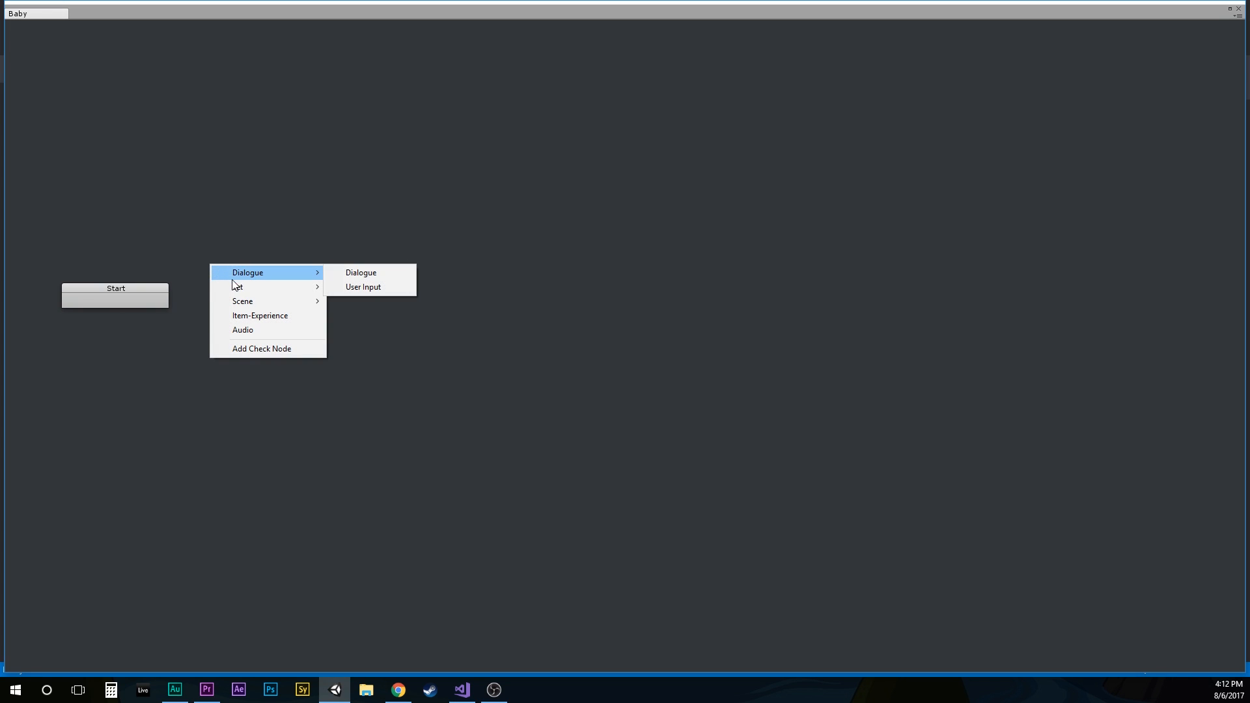
pyautogui.moveTo(242, 287)
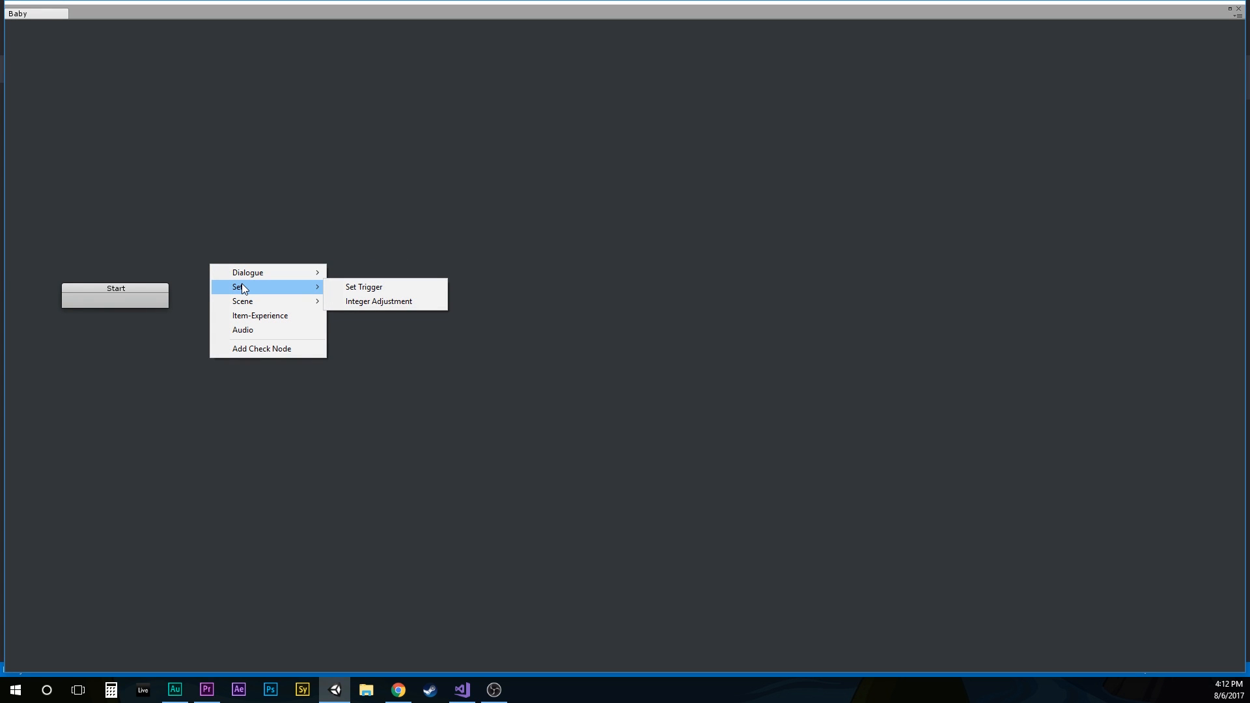
pyautogui.click(334, 291)
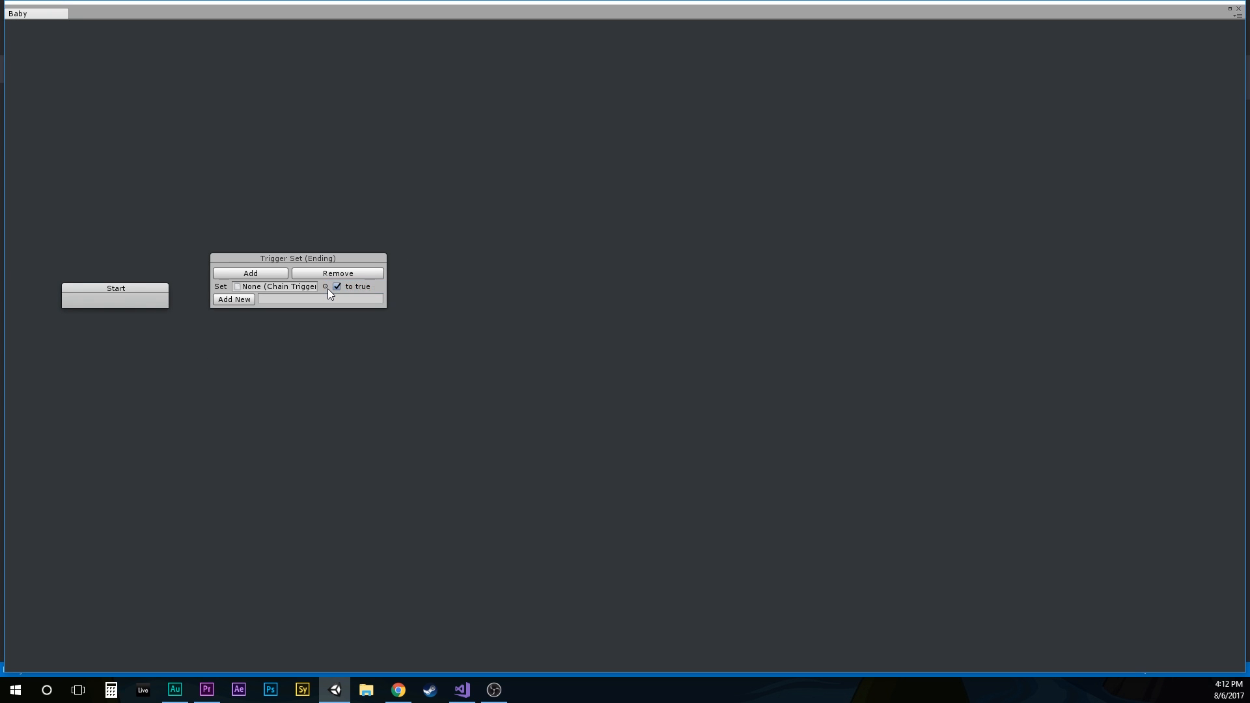
pyautogui.click(325, 287)
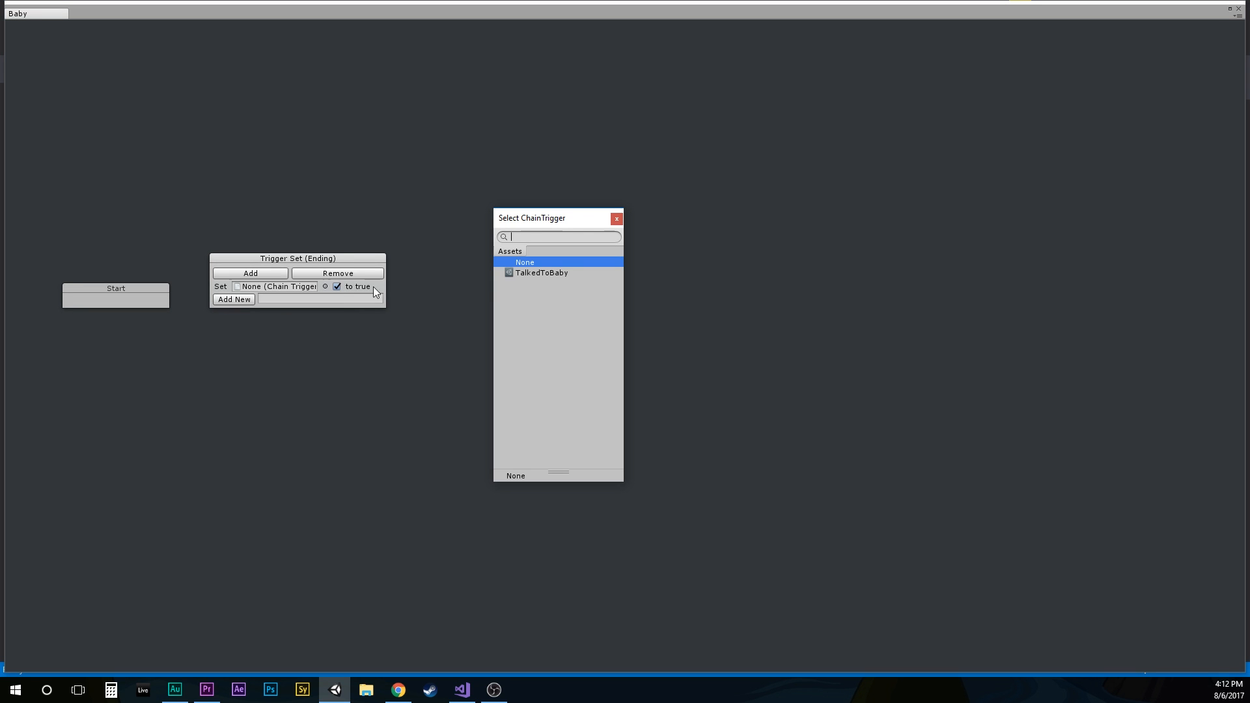
pyautogui.click(529, 273)
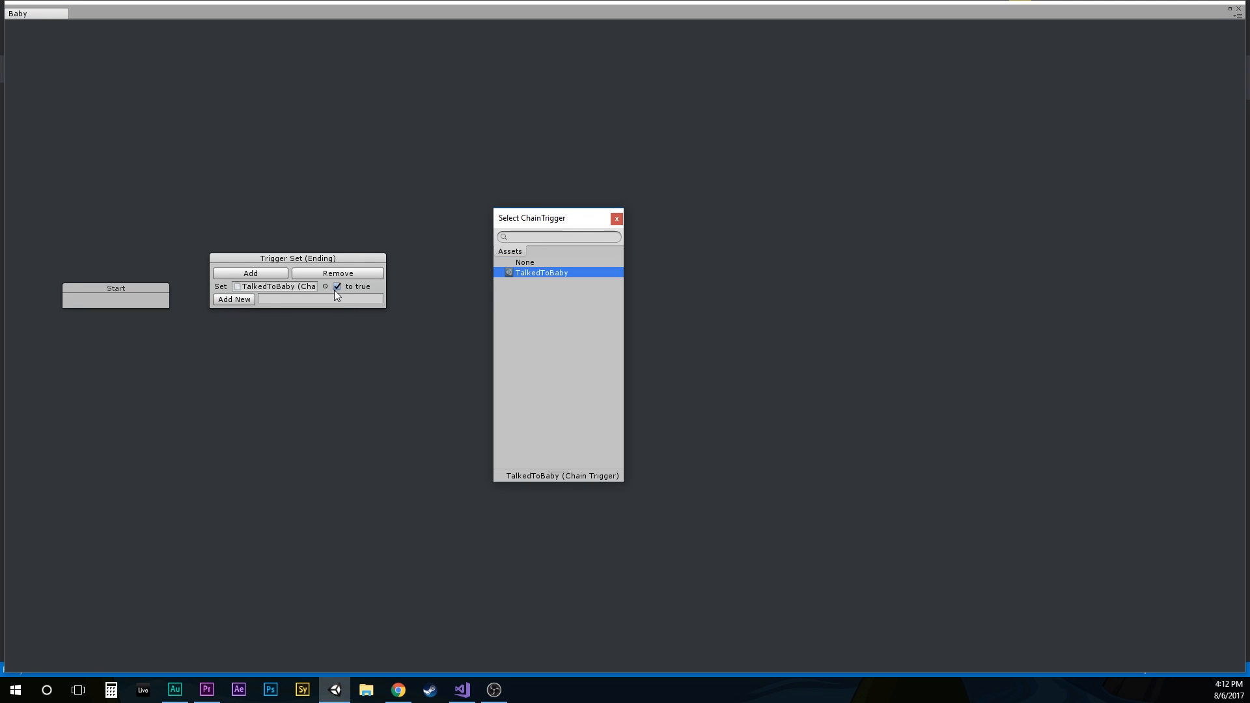
pyautogui.moveTo(155, 297); pyautogui.dragTo(226, 259)
pyautogui.moveTo(367, 263); pyautogui.dragTo(354, 275)
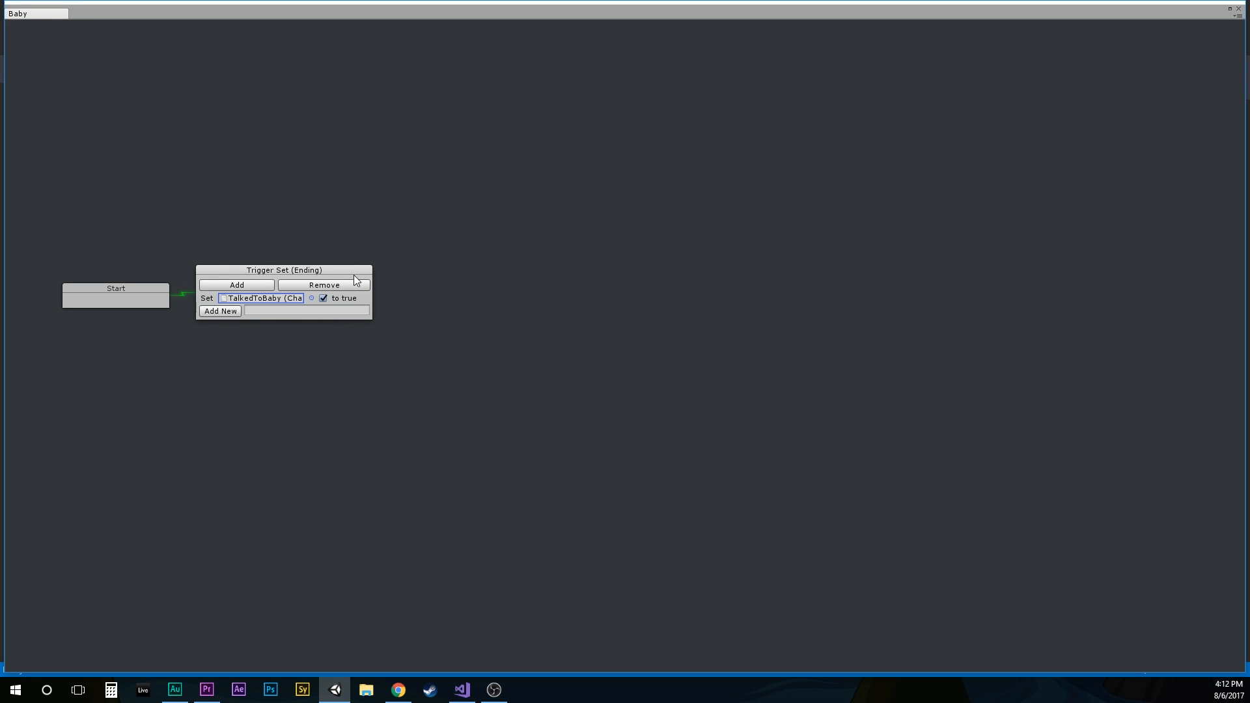
# Step: Add a Dialogue node beside the Trigger Set node and connect the Trigger Set node to it
pyautogui.rightClick(418, 271)
pyautogui.moveTo(460, 279)
pyautogui.click(560, 282)
pyautogui.click(560, 281)
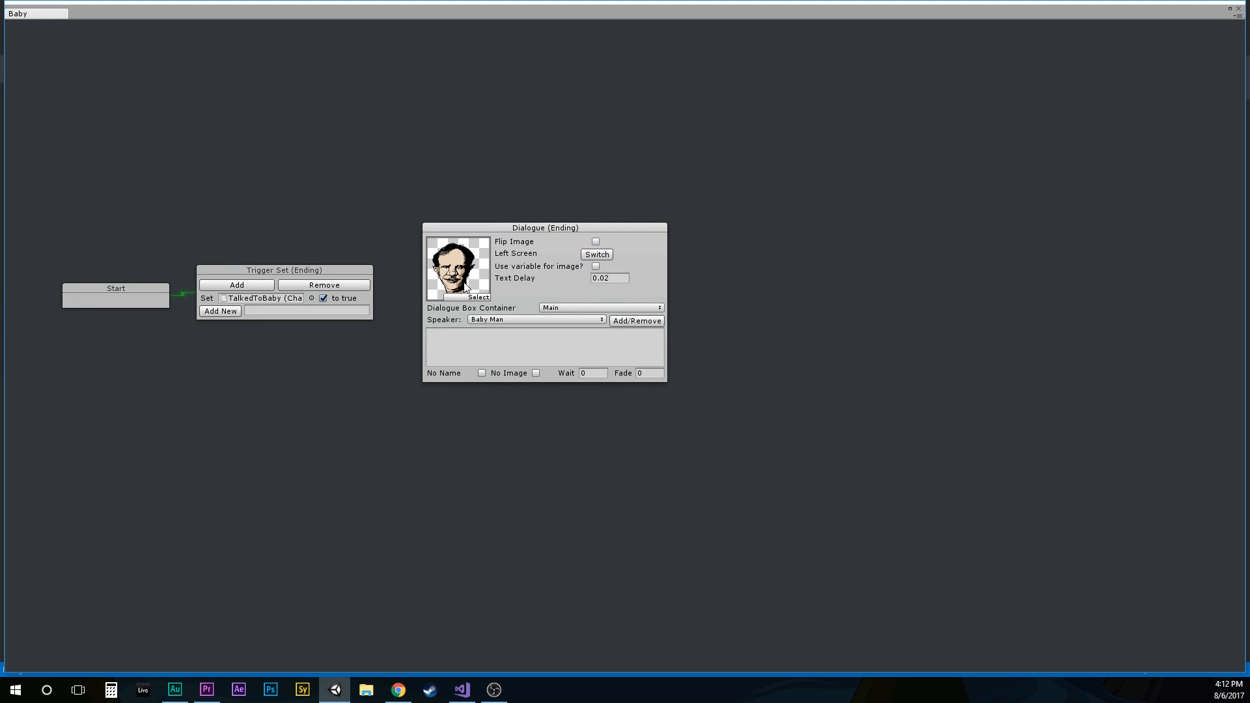
pyautogui.rightClick(362, 301)
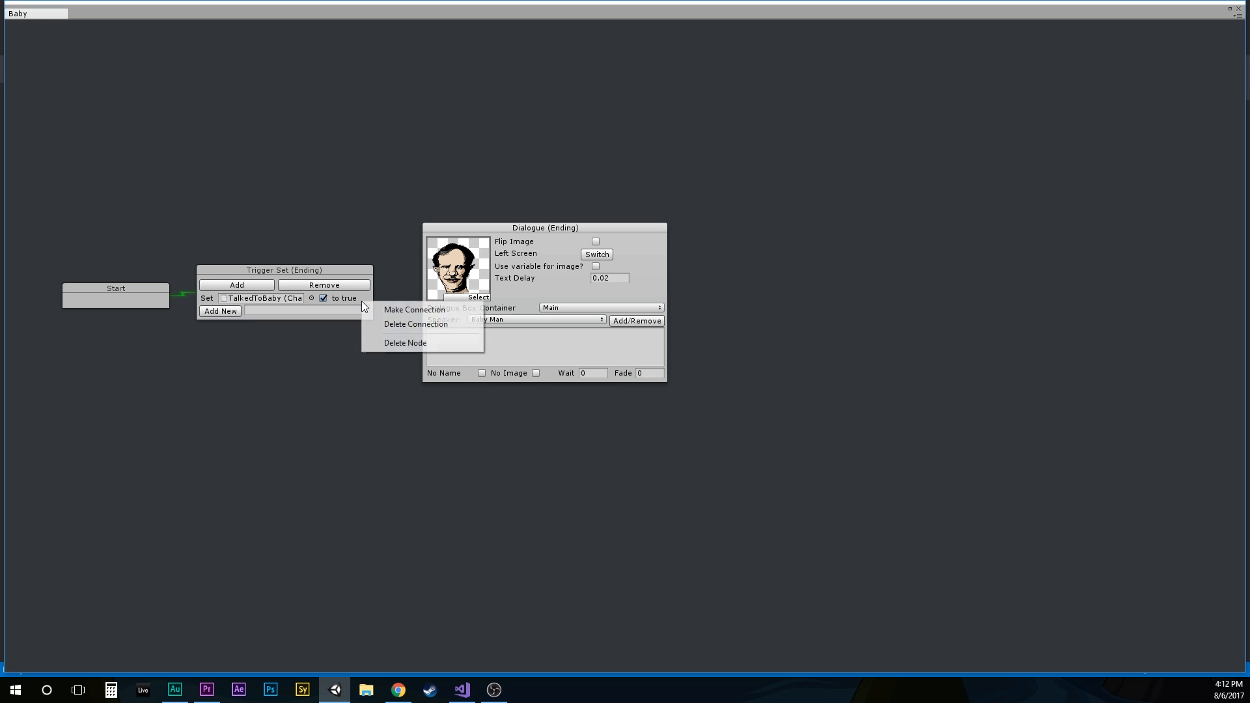
pyautogui.click(381, 309)
pyautogui.click(434, 339)
# Step: Write "Hey. That old man has a key. You should get it!" in the Dialogue node
pyautogui.click(434, 339)
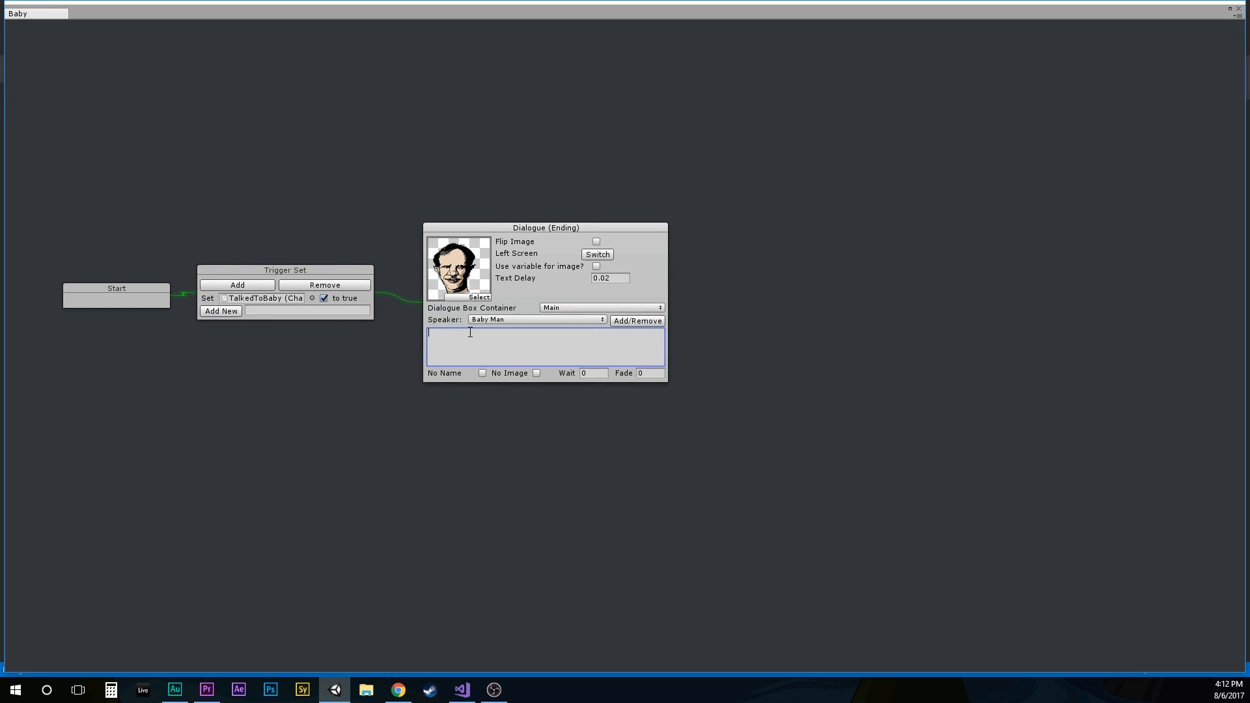
pyautogui.write('Hey. That old man has a key. You')
pyautogui.write('should get it!')
# Step: Rearrange the Start, Trigger Set and Dialogue nodes, moving the latter two lower to free space above them
pyautogui.moveTo(556, 225); pyautogui.dragTo(561, 216)
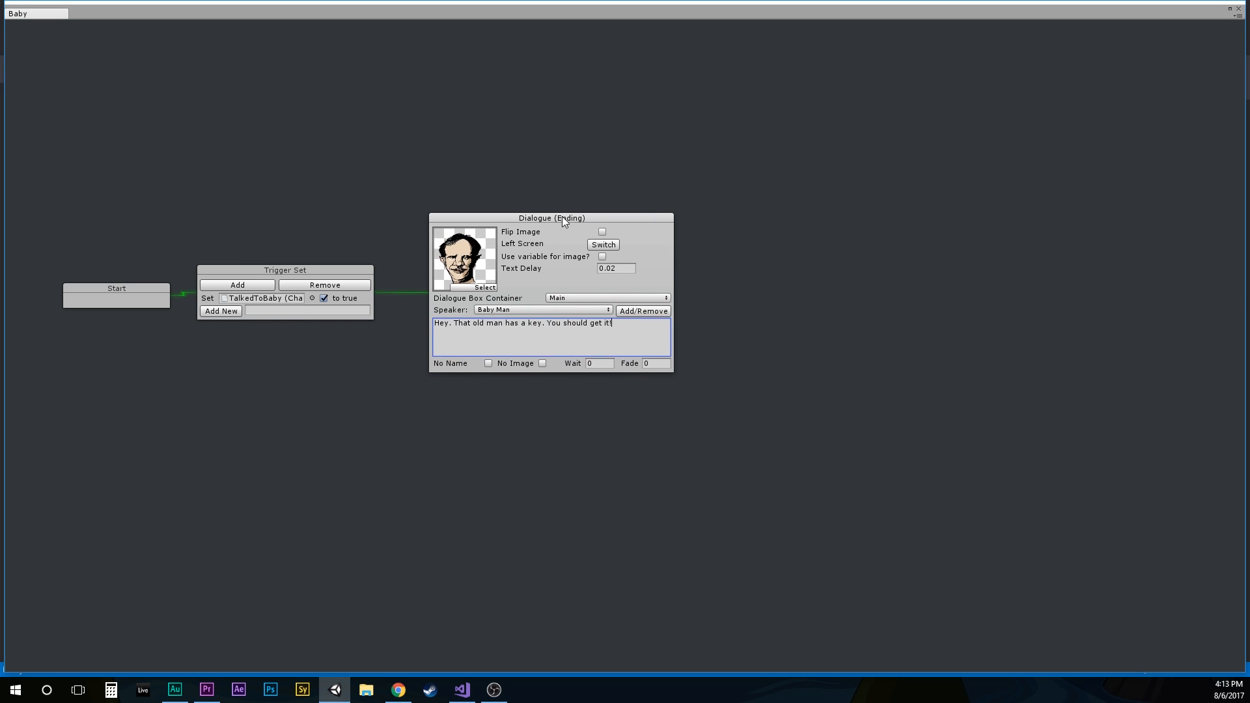
pyautogui.moveTo(360, 275); pyautogui.dragTo(368, 278)
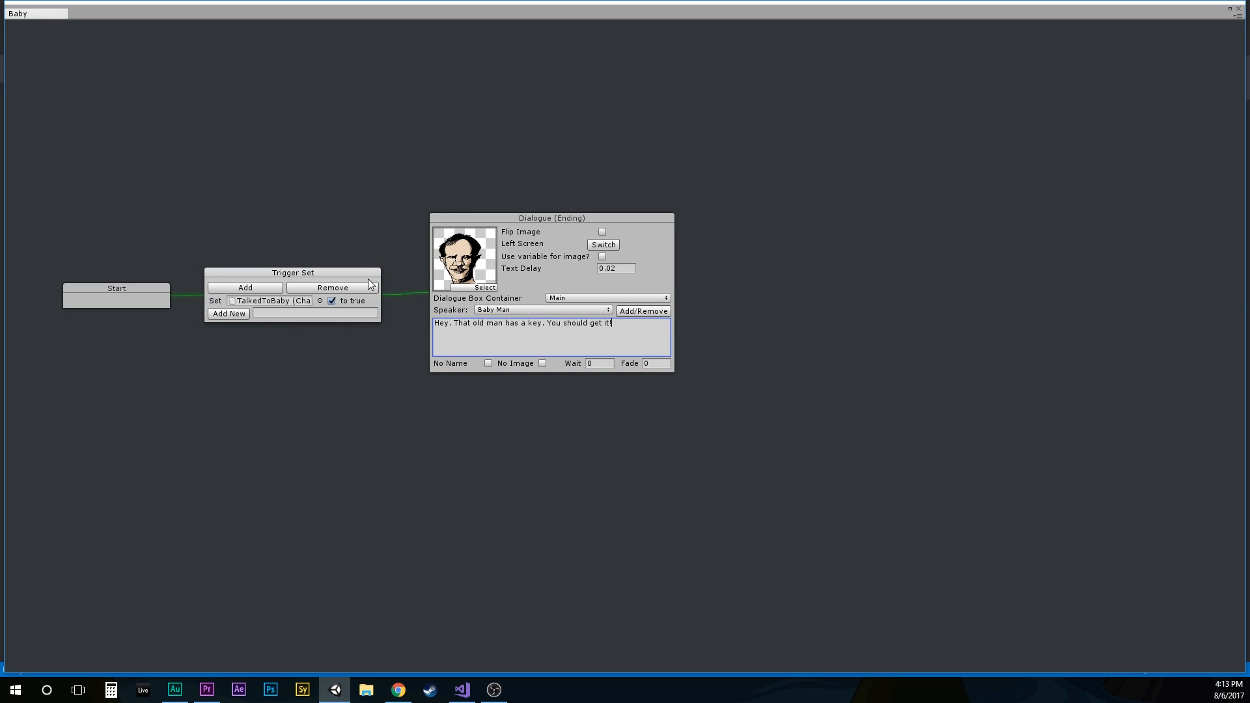
pyautogui.moveTo(457, 222); pyautogui.dragTo(466, 252)
pyautogui.moveTo(311, 271); pyautogui.dragTo(317, 299)
pyautogui.moveTo(142, 299); pyautogui.dragTo(136, 298)
# Step: Add a Check node above the Trigger Set node and give it a trigger check
pyautogui.rightClick(187, 207)
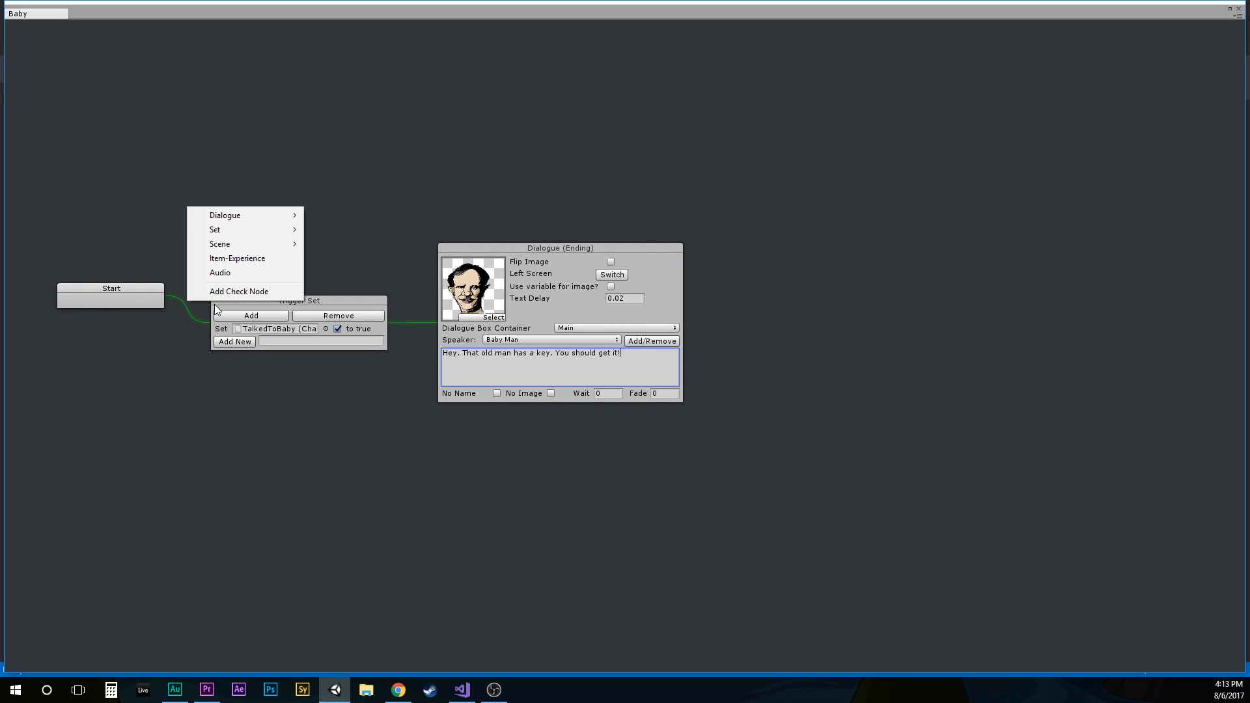
pyautogui.click(218, 291)
pyautogui.moveTo(291, 206); pyautogui.dragTo(308, 167)
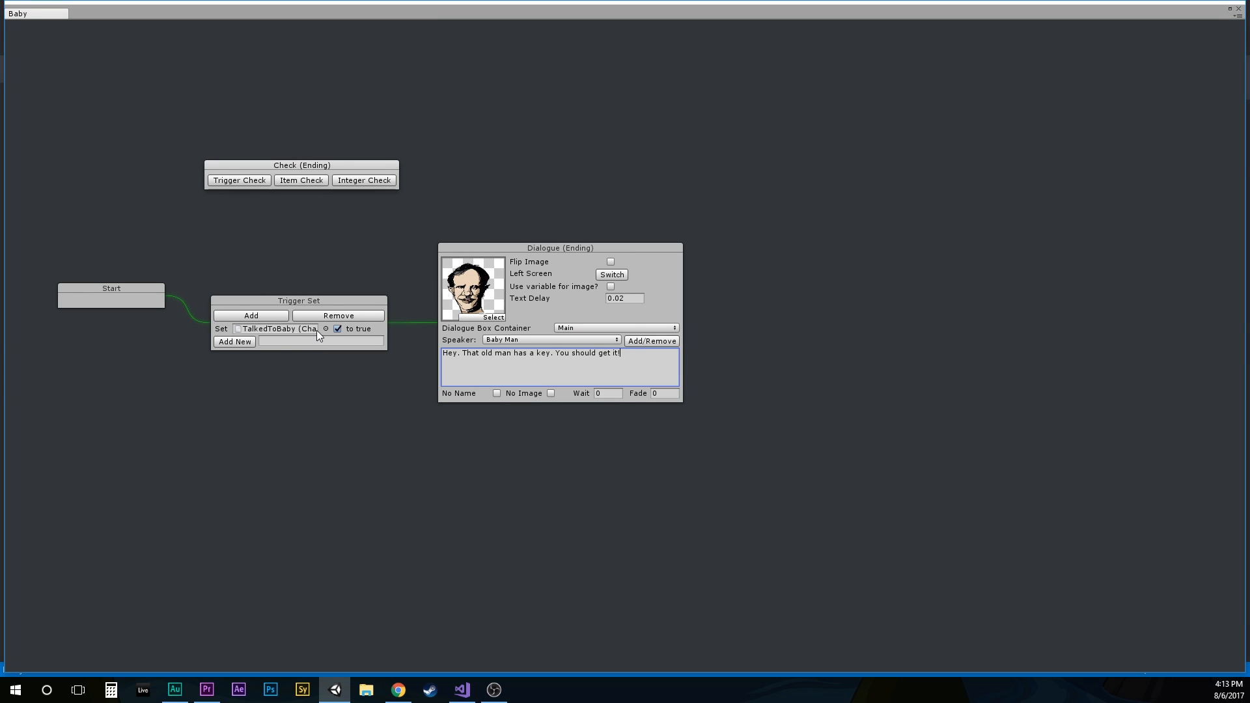
pyautogui.click(257, 181)
pyautogui.moveTo(257, 164); pyautogui.dragTo(241, 140)
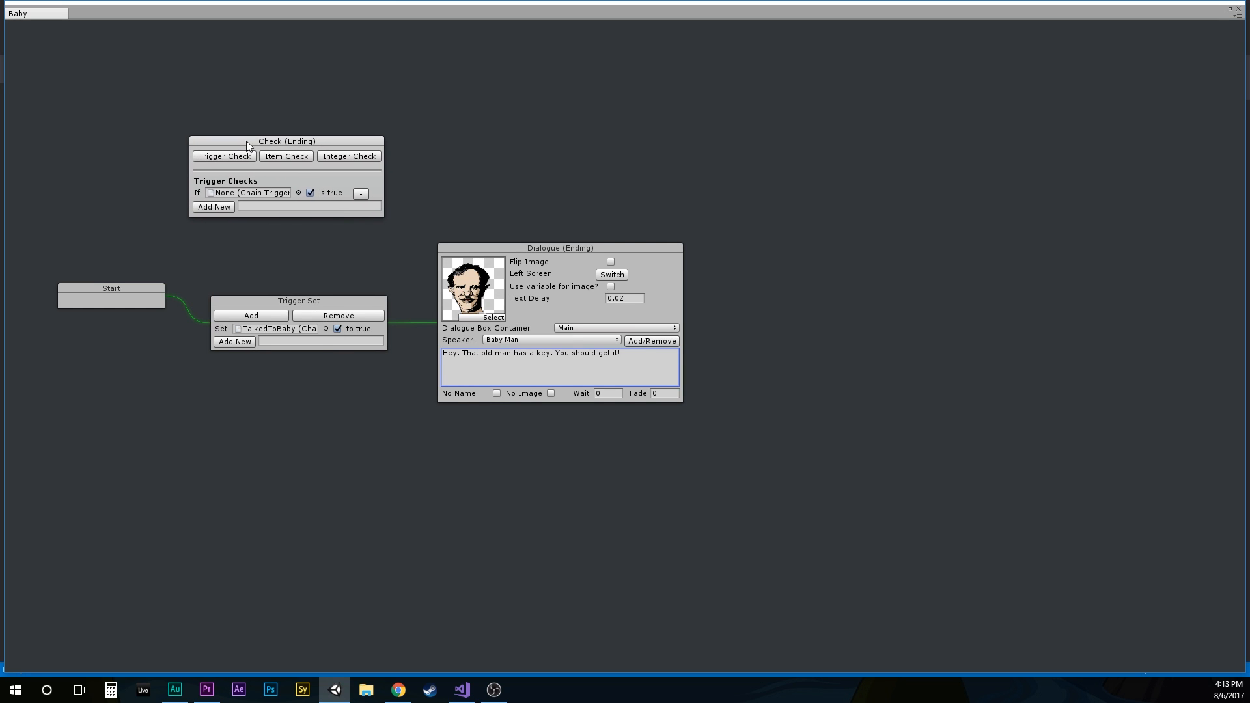
# Step: Connect the Start node to the Check node and shift the Check node farther above the Trigger Set node
pyautogui.rightClick(132, 287)
pyautogui.click(155, 296)
pyautogui.click(195, 175)
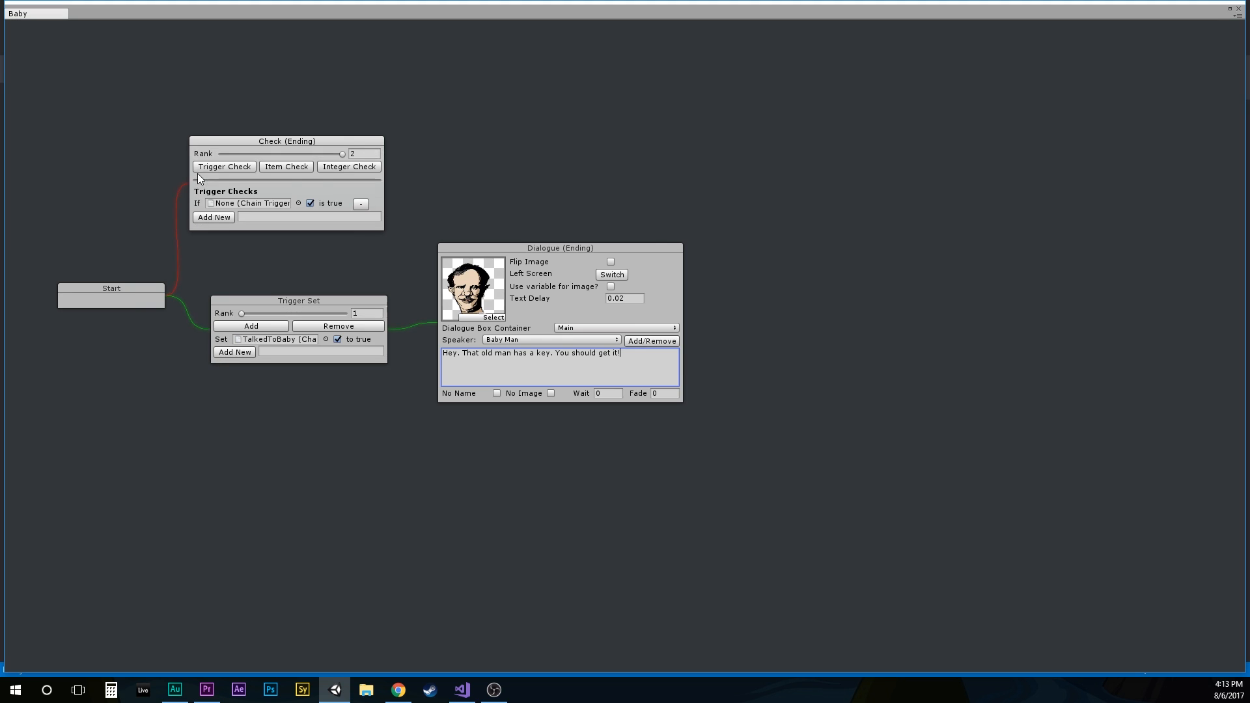
pyautogui.moveTo(224, 146); pyautogui.dragTo(241, 130)
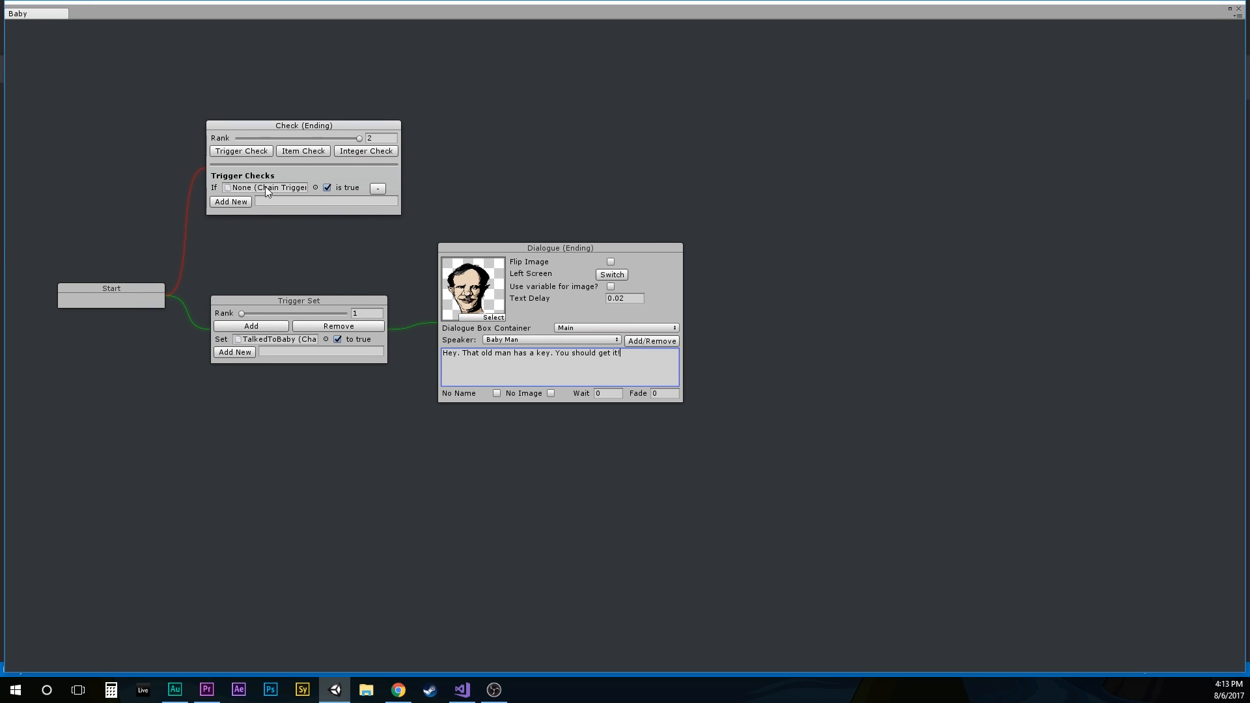
# Step: Make the Check node test whether TalkedToBaby is true, and set its rank to 1
pyautogui.click(315, 188)
pyautogui.click(543, 272)
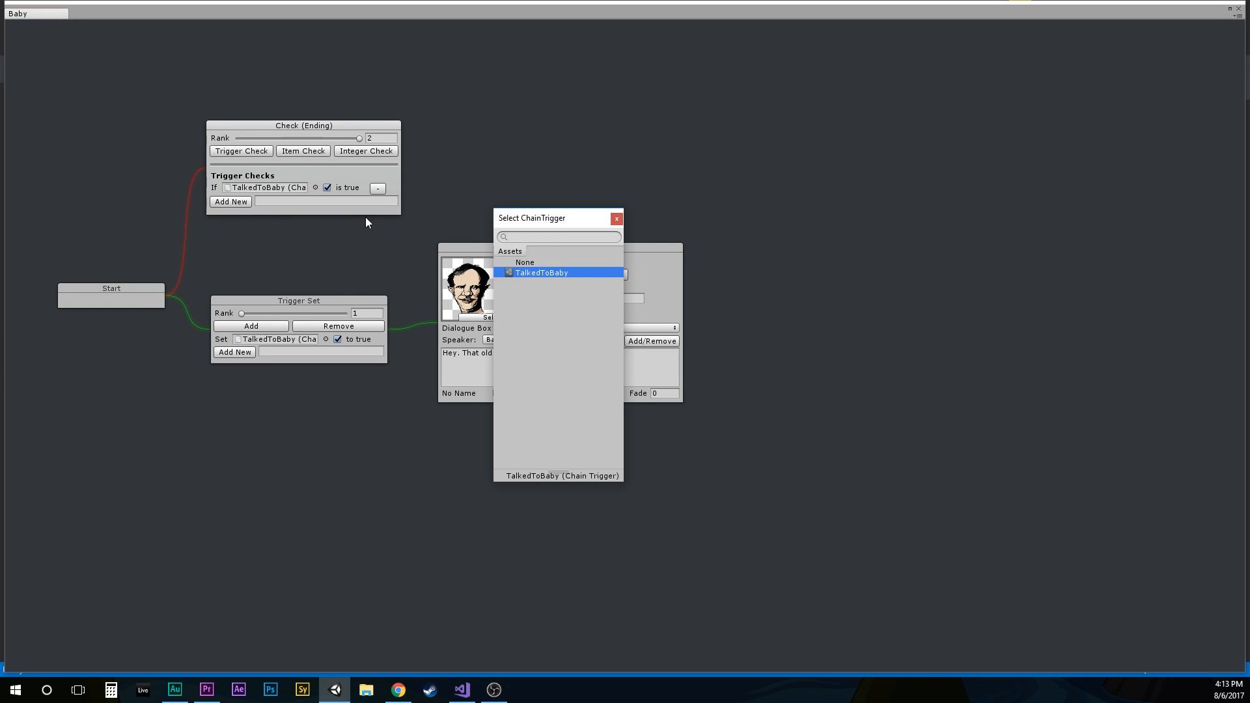
pyautogui.click(326, 202)
pyautogui.moveTo(310, 135); pyautogui.dragTo(310, 125)
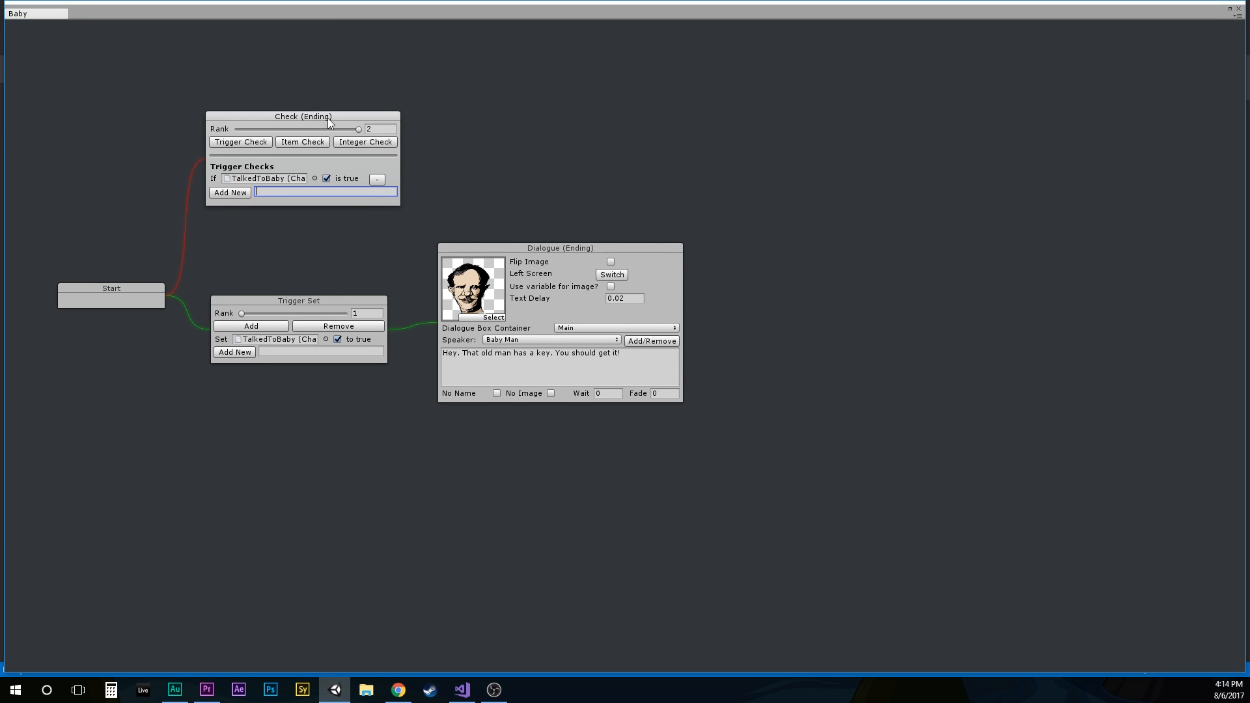
pyautogui.moveTo(360, 129); pyautogui.dragTo(237, 130)
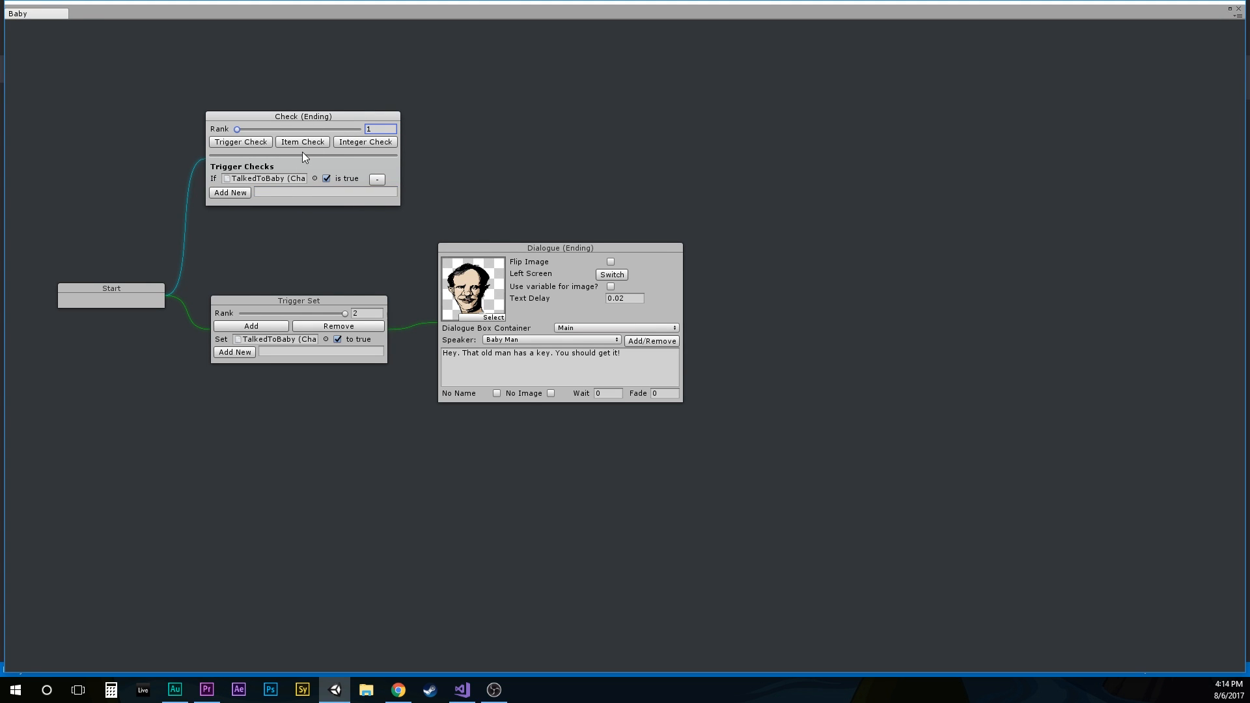
pyautogui.moveTo(302, 158); pyautogui.dragTo(297, 152)
# Step: Add a second Dialogue node beside the Check node and write "Get that key!" in it
pyautogui.moveTo(478, 160); pyautogui.dragTo(476, 204, button='middle')
pyautogui.rightClick(454, 171)
pyautogui.moveTo(521, 180)
pyautogui.click(640, 183)
pyautogui.moveTo(591, 147); pyautogui.dragTo(589, 103)
pyautogui.click(577, 228)
pyautogui.write('Get that key!')
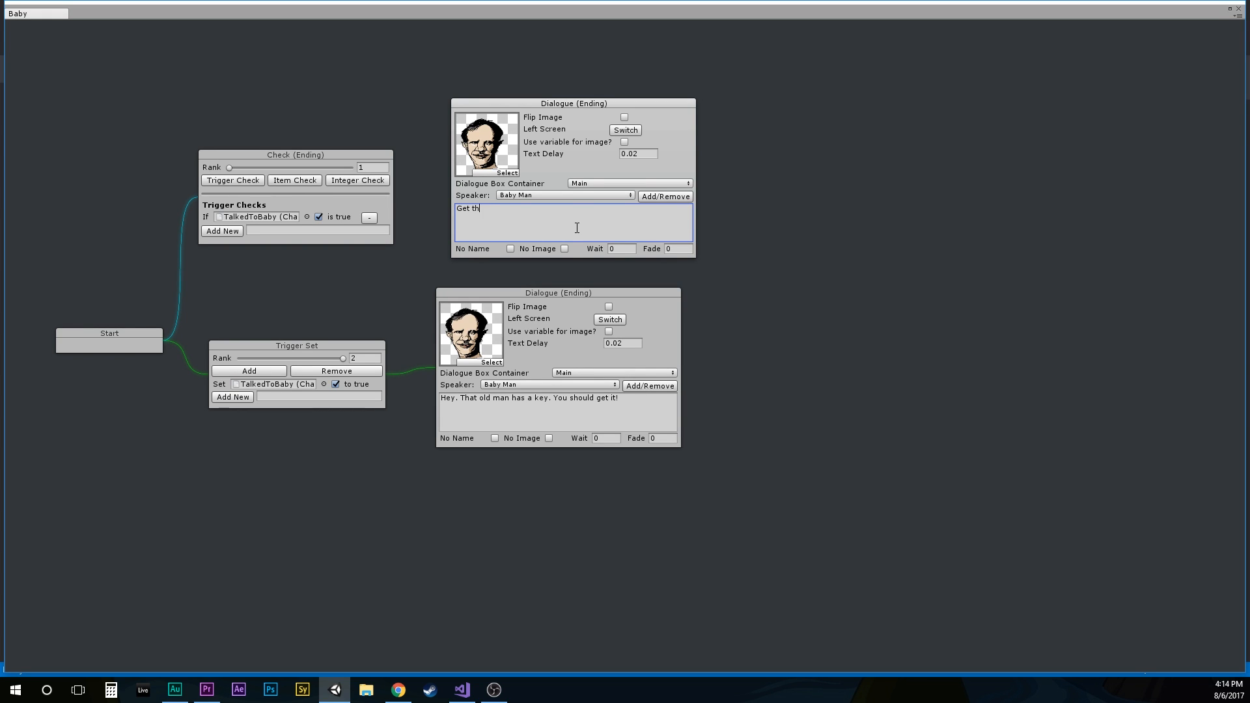
# Step: Connect the Check node to the "Get that key!" Dialogue node and adjust that node's position
pyautogui.rightClick(337, 203)
pyautogui.click(348, 209)
pyautogui.click(482, 219)
pyautogui.moveTo(508, 104); pyautogui.dragTo(490, 96)
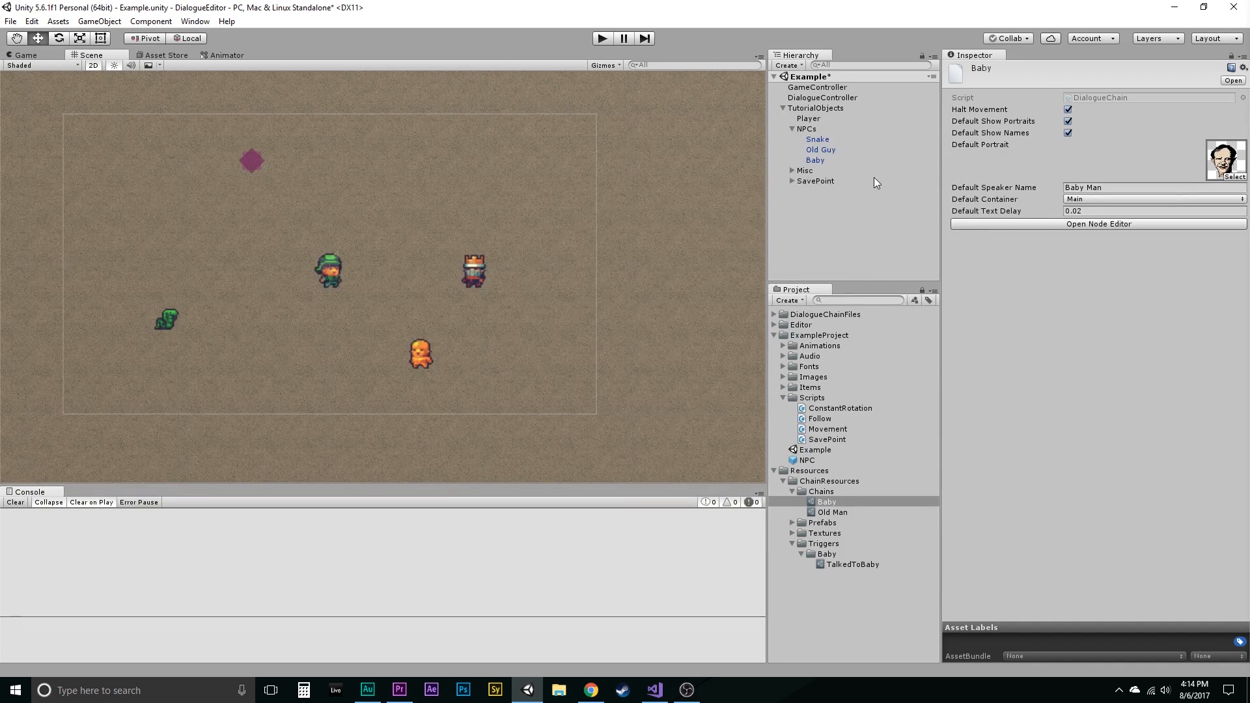
# Step: Assign the Old Man chain as the Dialogue Chain of the Old Guy NPC
pyautogui.click(829, 152)
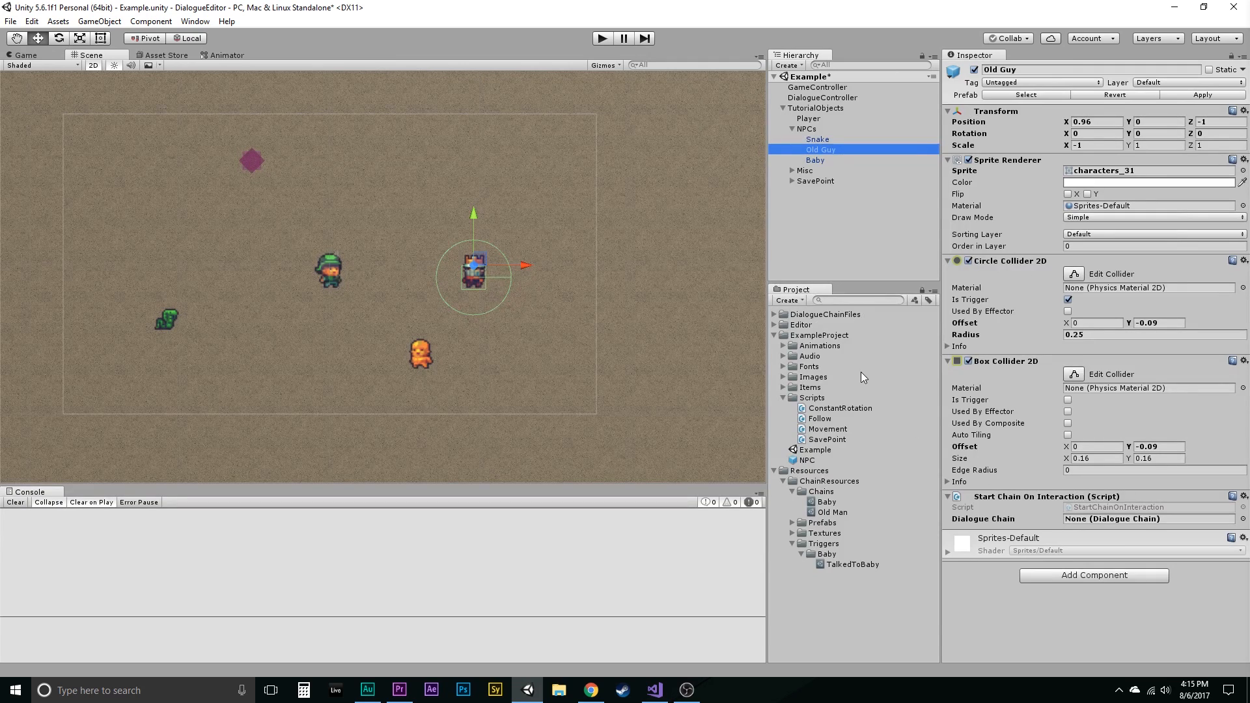
pyautogui.moveTo(832, 512); pyautogui.dragTo(1068, 521)
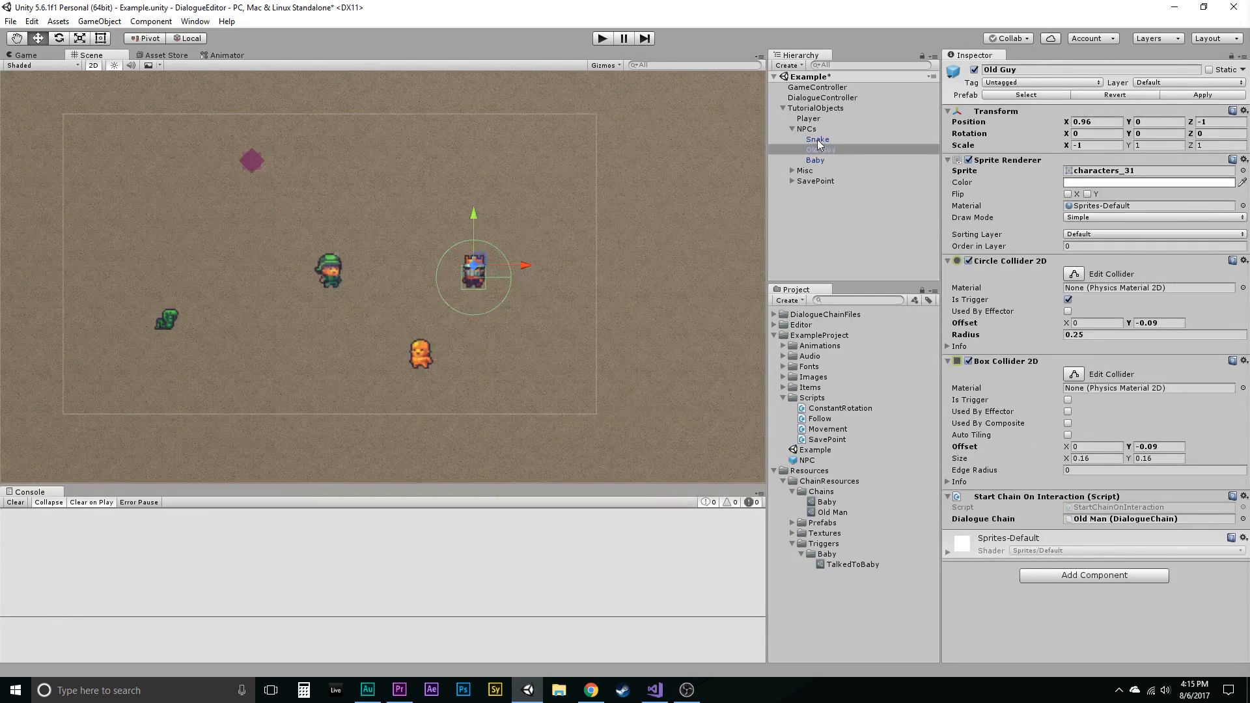
# Step: Examine the Player's tag, Old Guy's components, the GameController's Player reference, and the TempGameController script in Visual Studio, returning to Old Guy in Unity
pyautogui.click(808, 119)
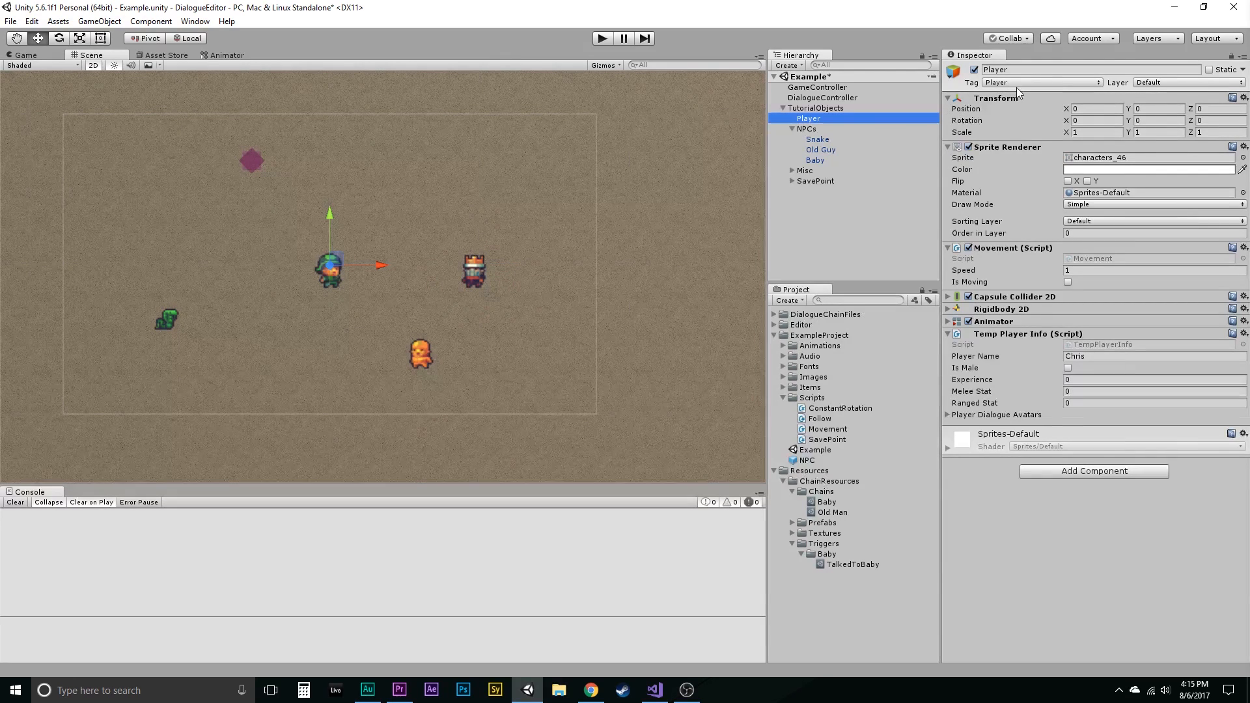
pyautogui.click(461, 264)
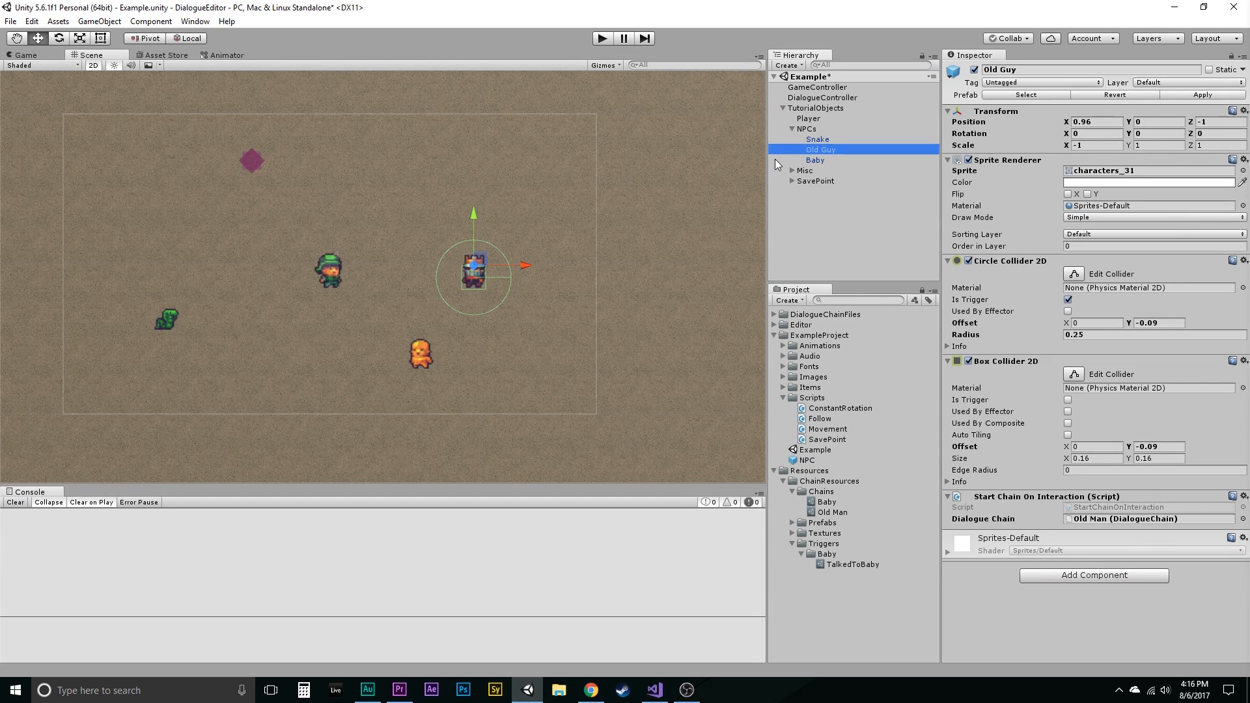
pyautogui.click(826, 89)
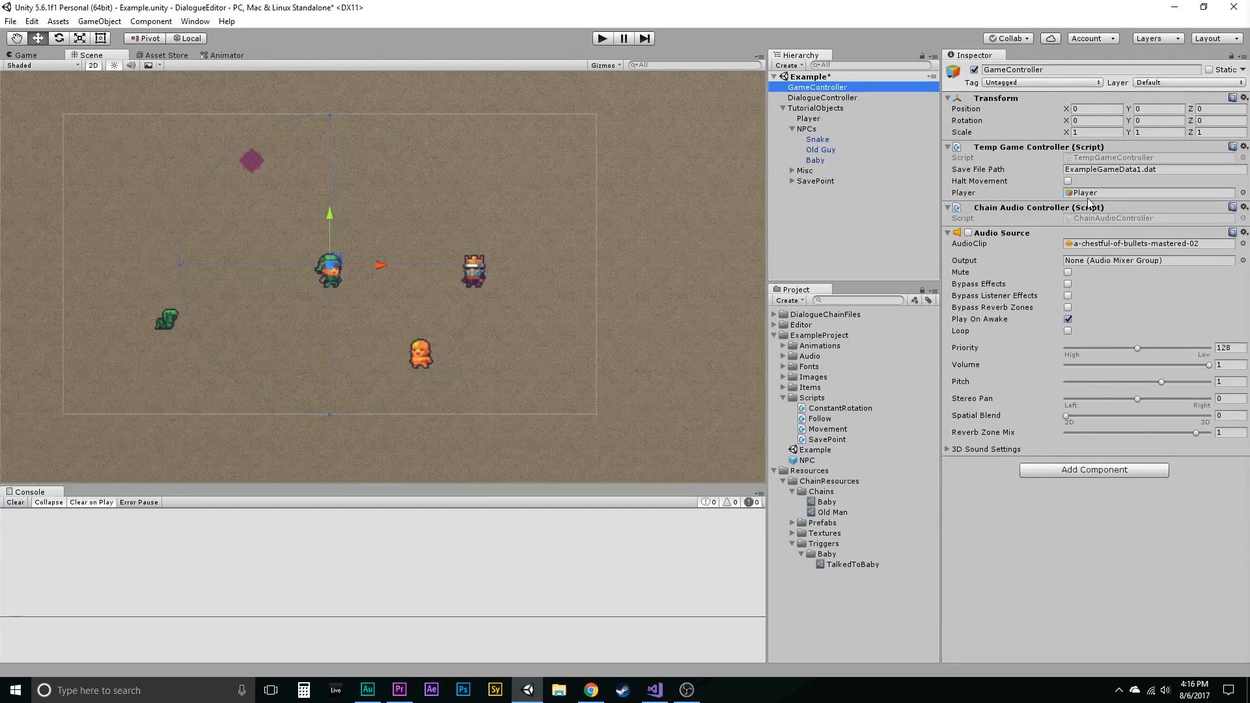
pyautogui.click(1076, 193)
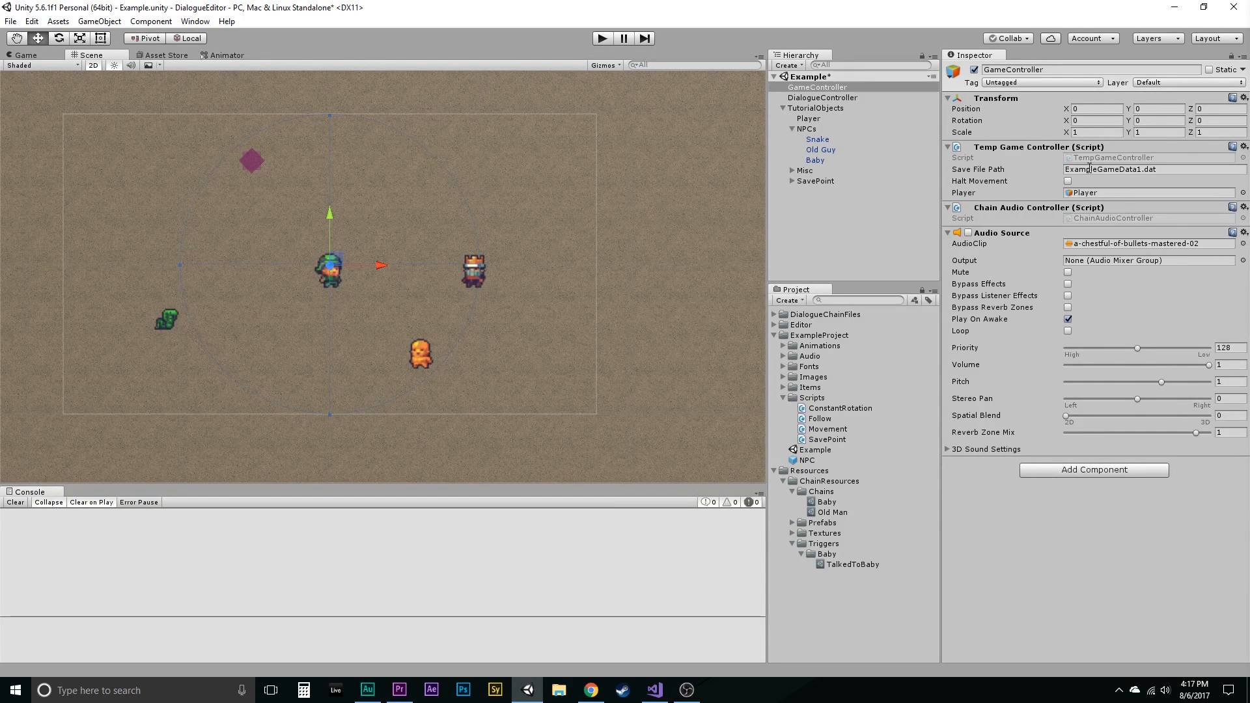
pyautogui.click(1092, 194)
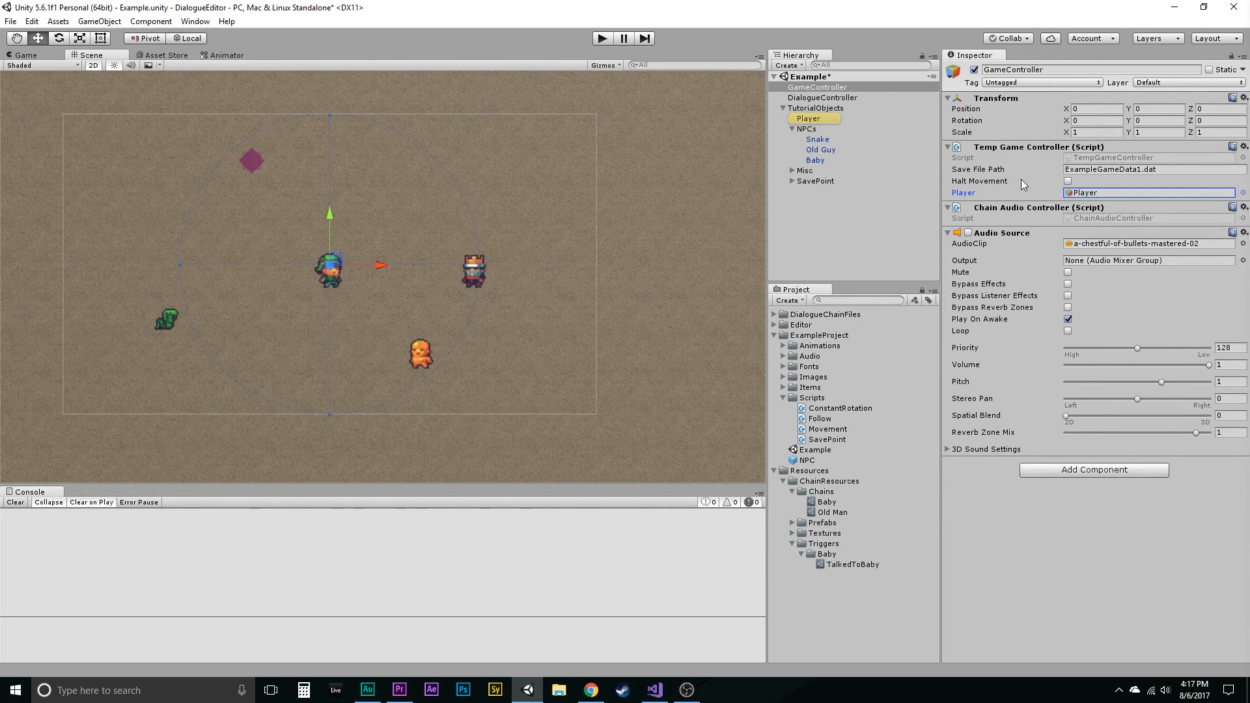
pyautogui.doubleClick(1085, 159)
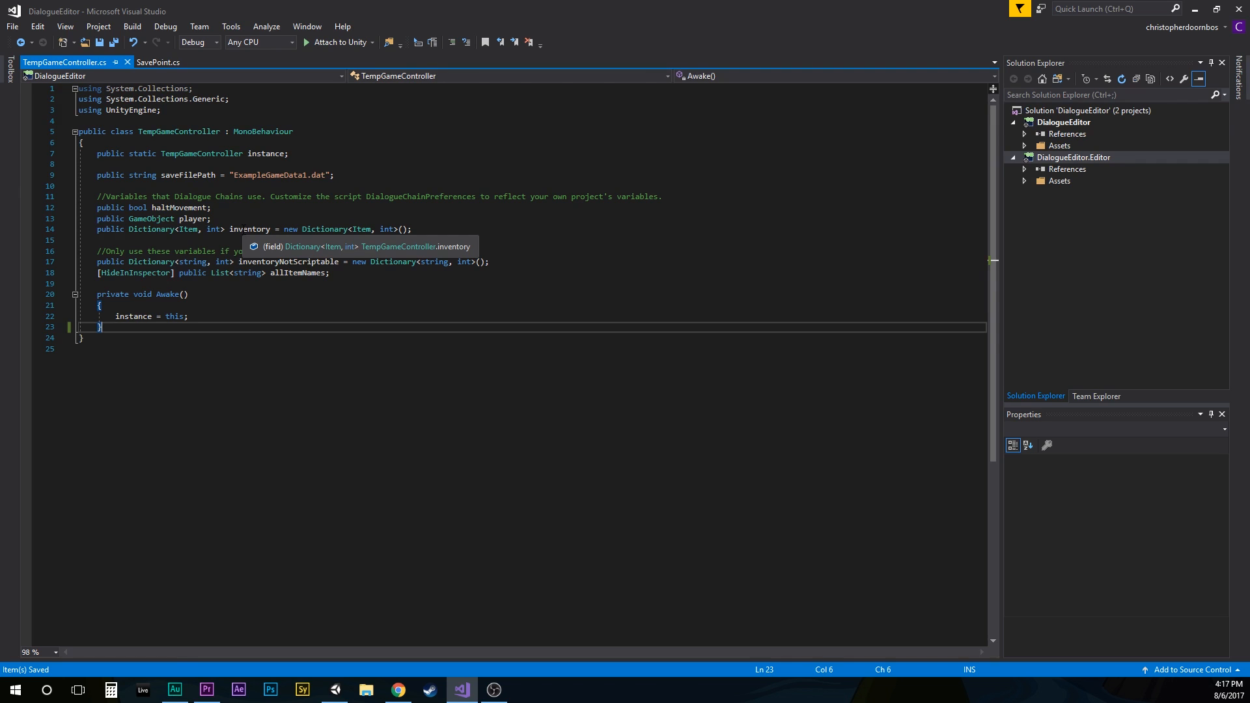
pyautogui.hotkey('alt', 'Tab')
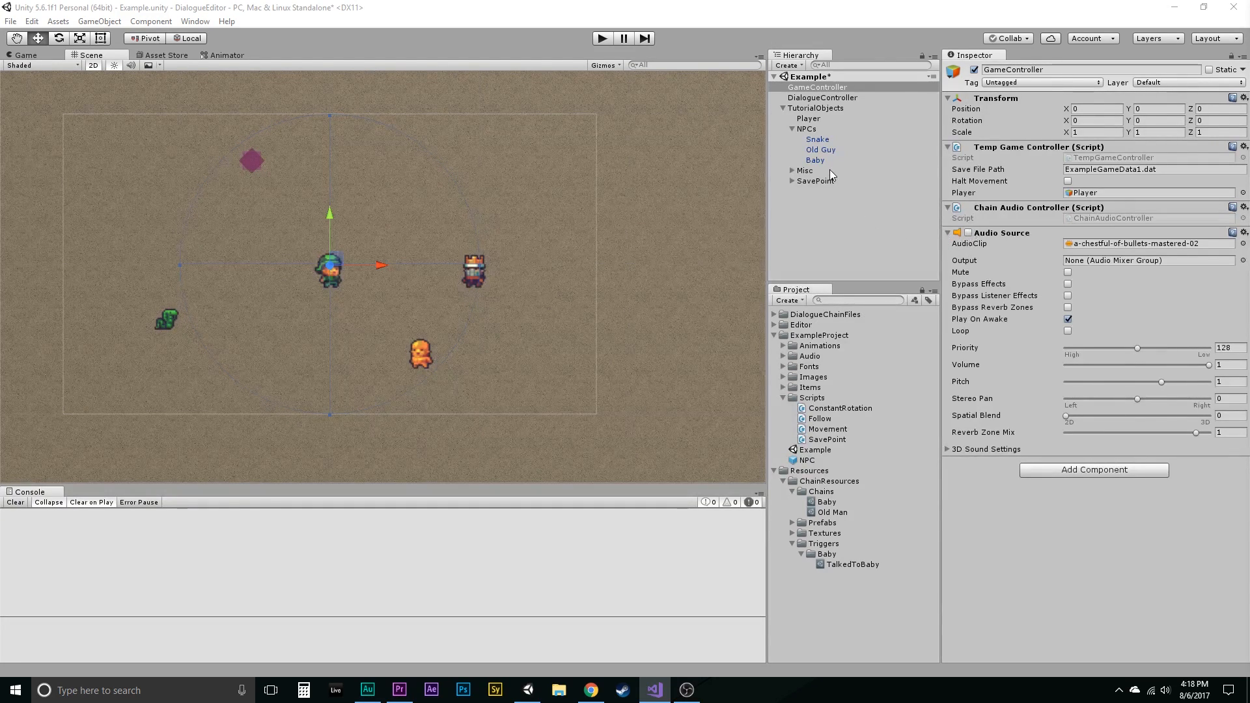
pyautogui.click(822, 150)
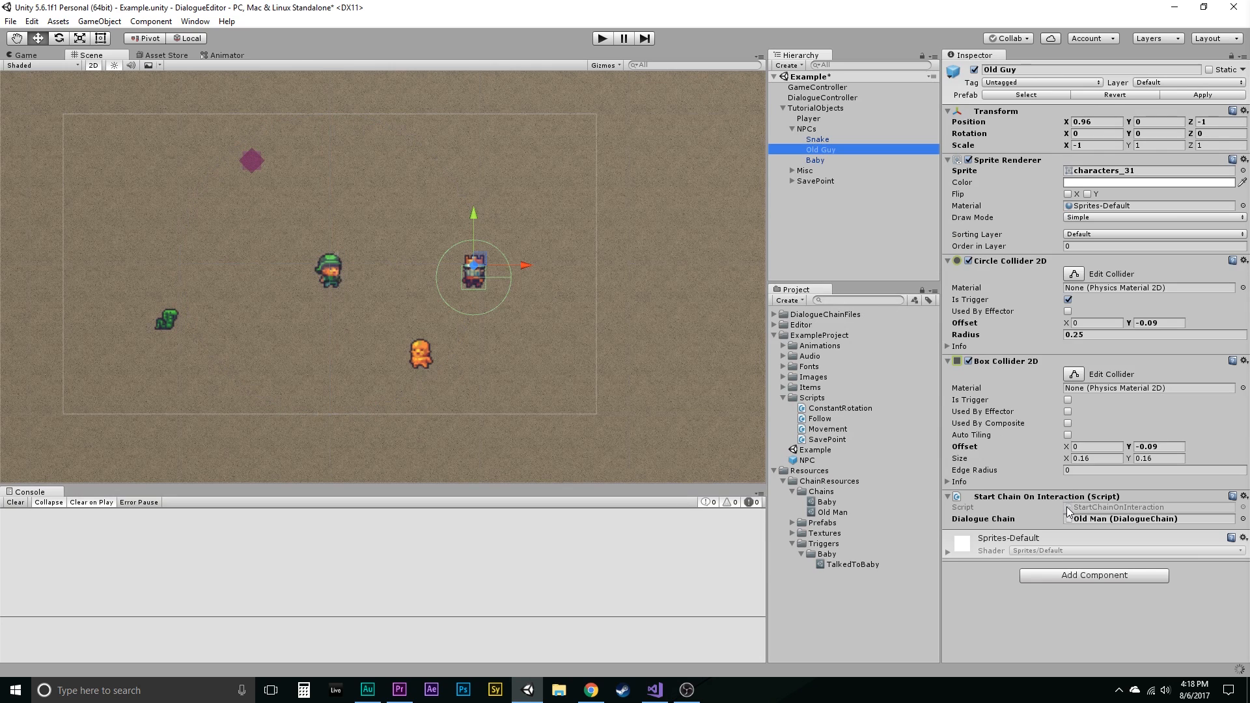
# Step: Assign the Baby chain as the Dialogue Chain of the Baby NPC
pyautogui.click(816, 160)
pyautogui.click(816, 161)
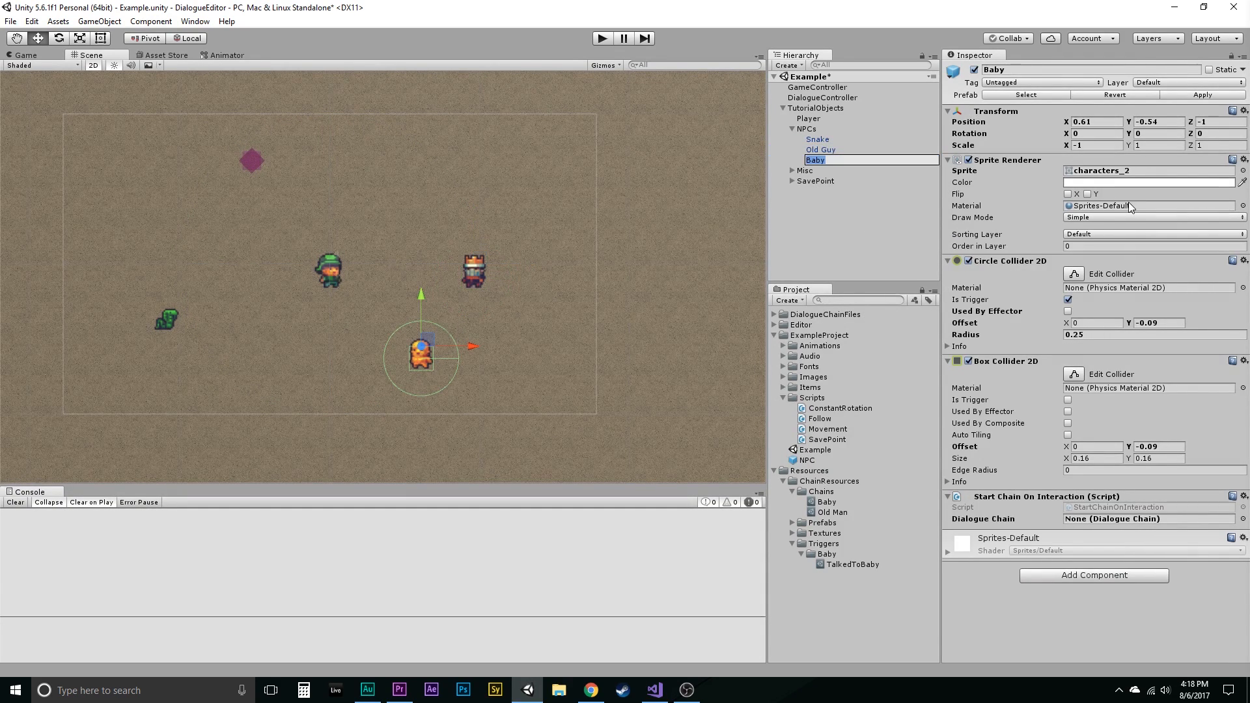
pyautogui.click(845, 232)
pyautogui.click(822, 162)
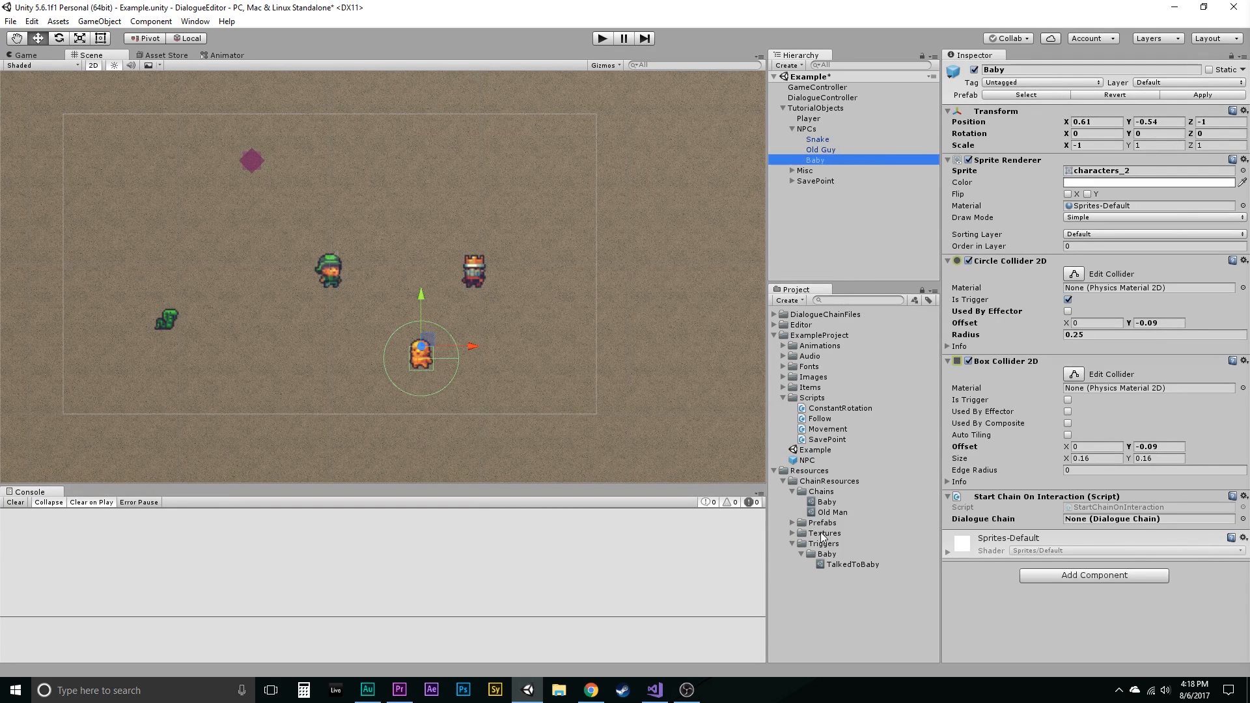
pyautogui.moveTo(825, 506); pyautogui.dragTo(1088, 521)
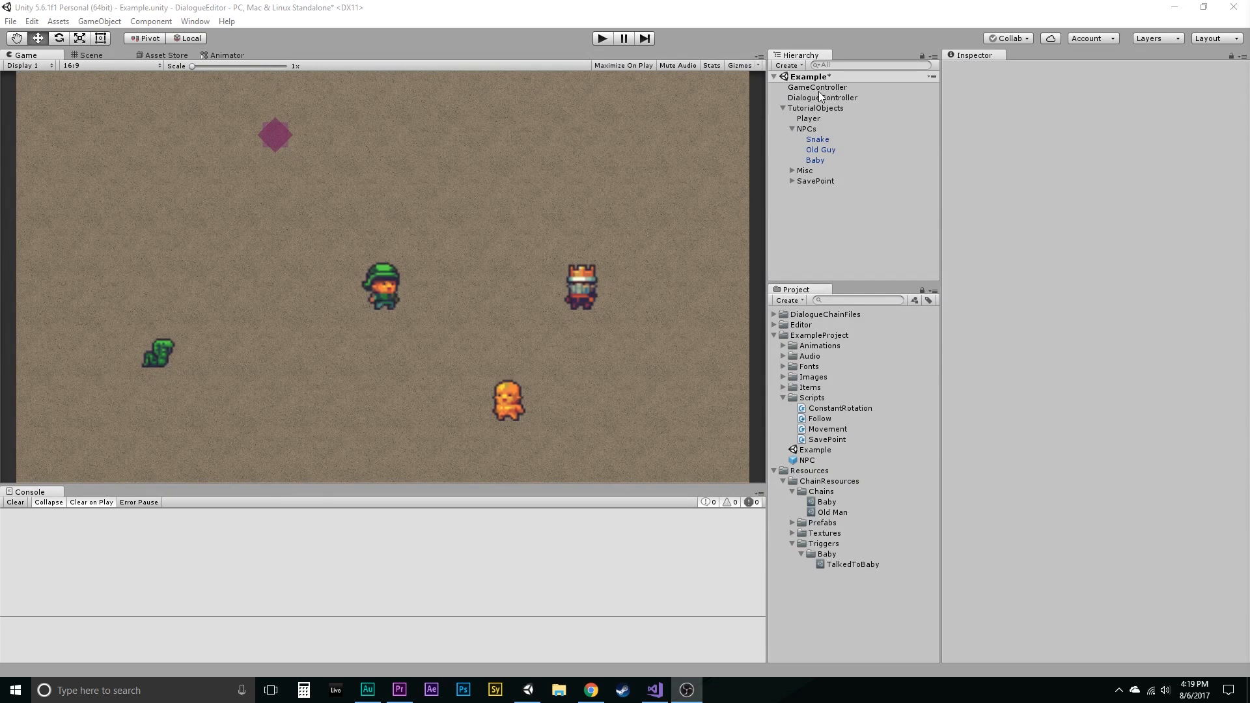
# Step: Run the scene, walk the player to Old Guy to check who his opening question names as speaker, and stop the run
pyautogui.click(819, 97)
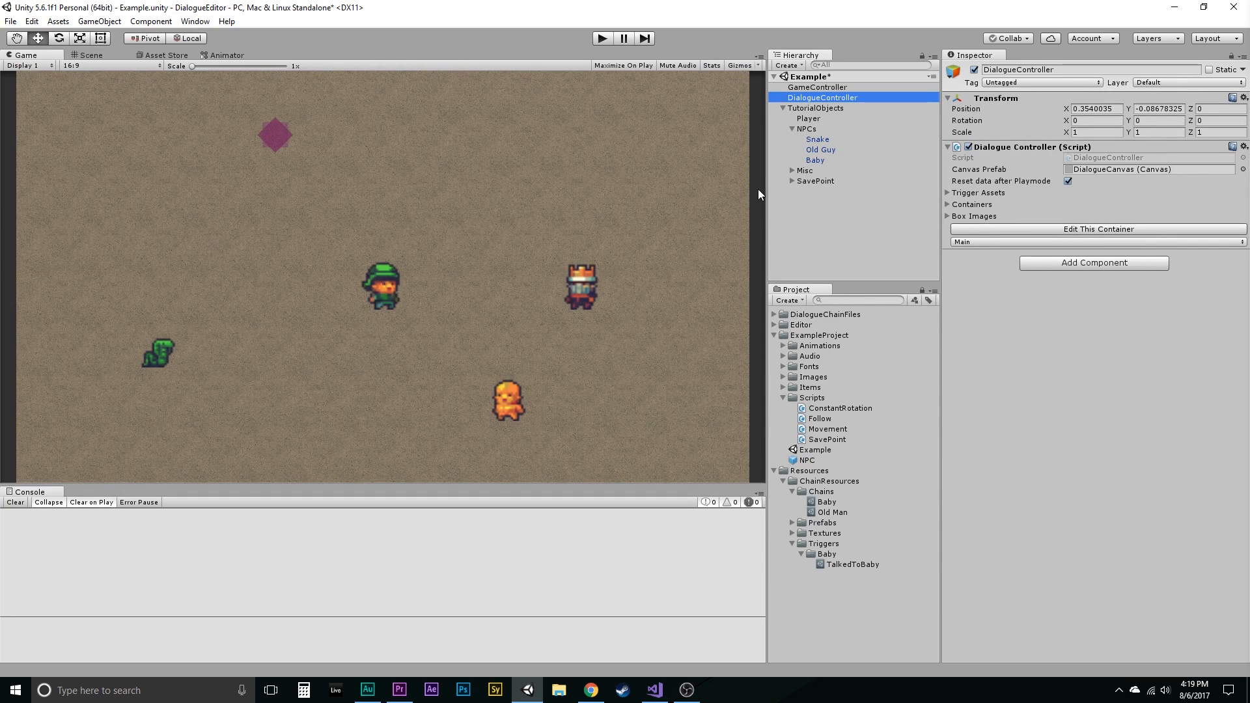
pyautogui.click(602, 38)
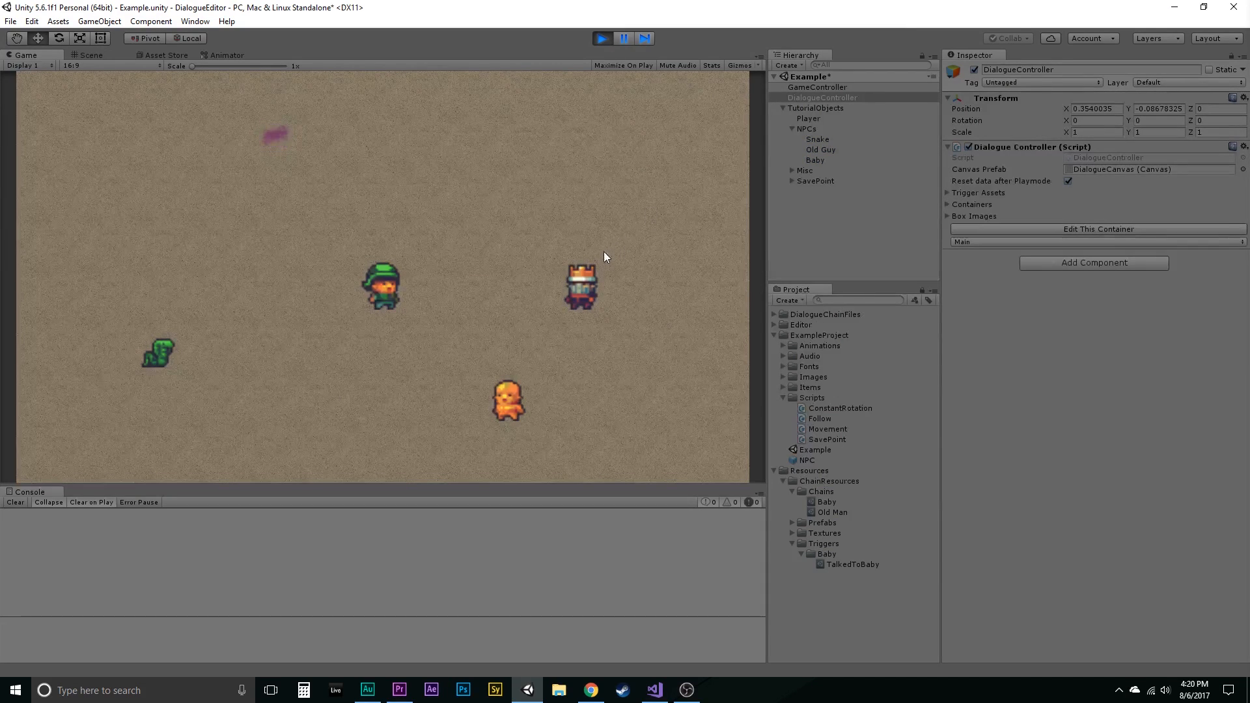
pyautogui.press('d')
pyautogui.press('w')
pyautogui.press('a')
pyautogui.press('s')
pyautogui.press('d')
pyautogui.press('w')
pyautogui.press('a')
pyautogui.press('s')
pyautogui.press('d')
pyautogui.press('w')
pyautogui.press('s')
pyautogui.press('d')
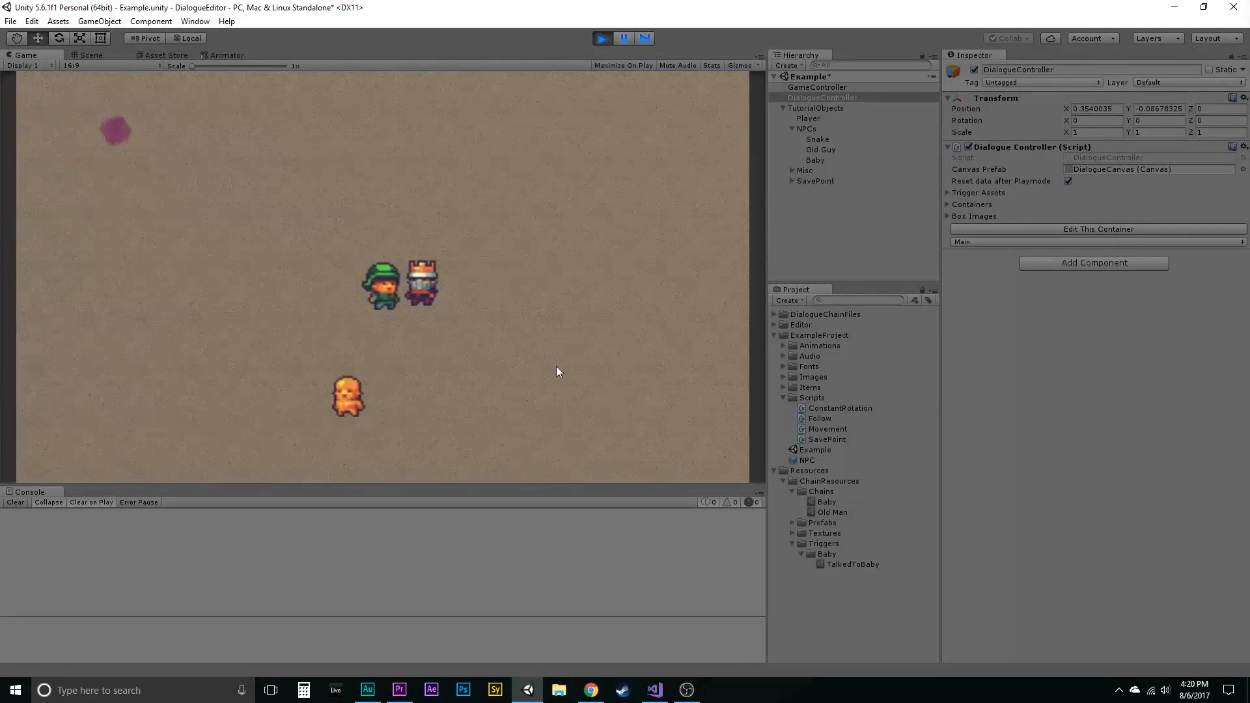
pyautogui.press('space')
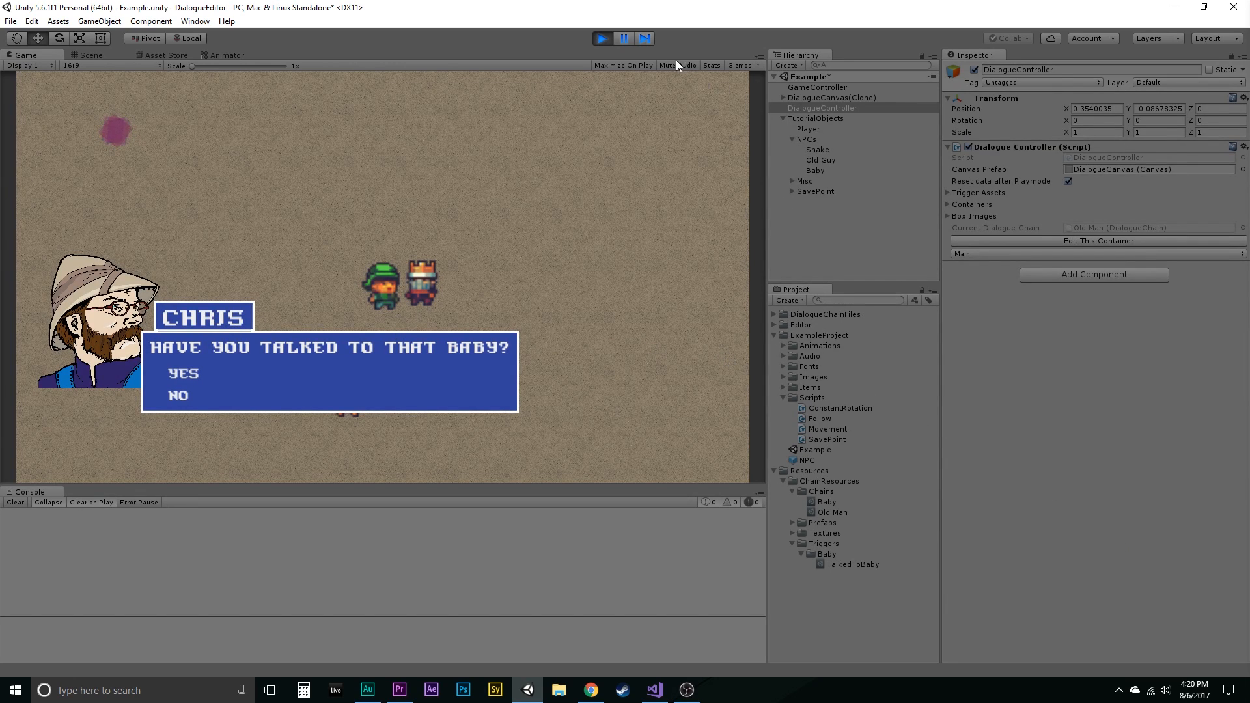
pyautogui.click(603, 39)
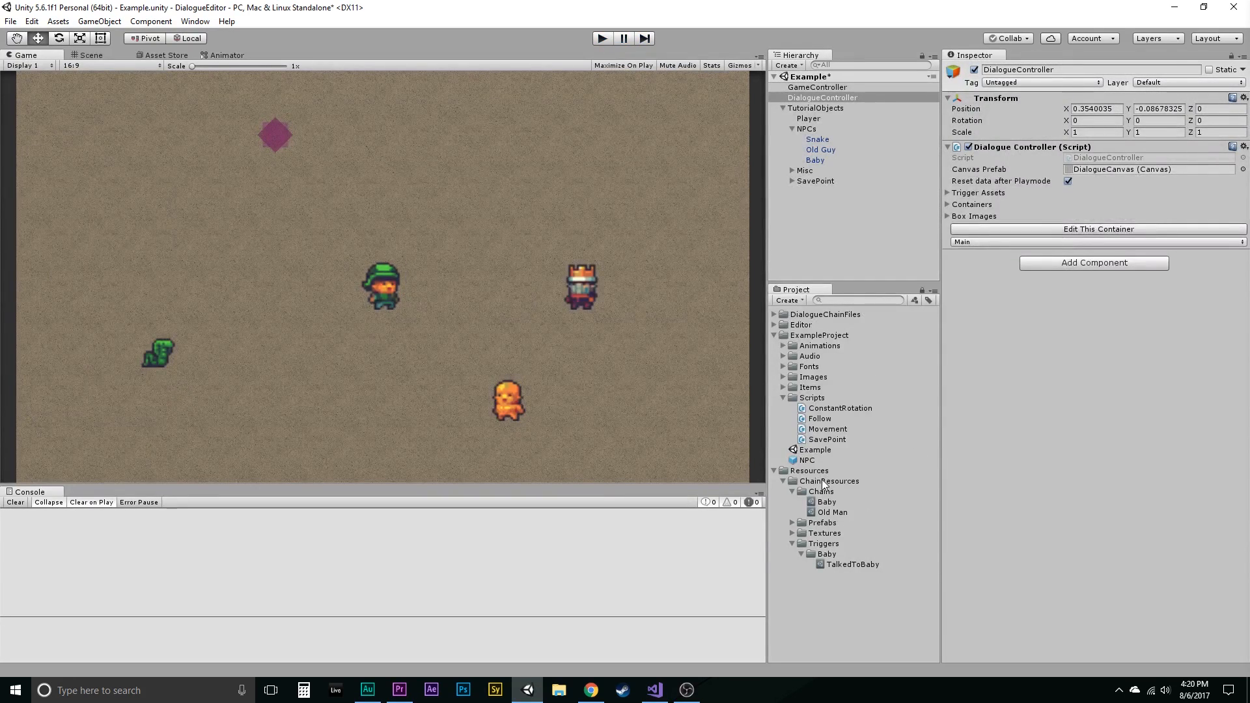
# Step: In the Old Man chain, set the speaker of the "Have you talked to that baby?" Input node to Old Man
pyautogui.click(827, 513)
pyautogui.click(993, 223)
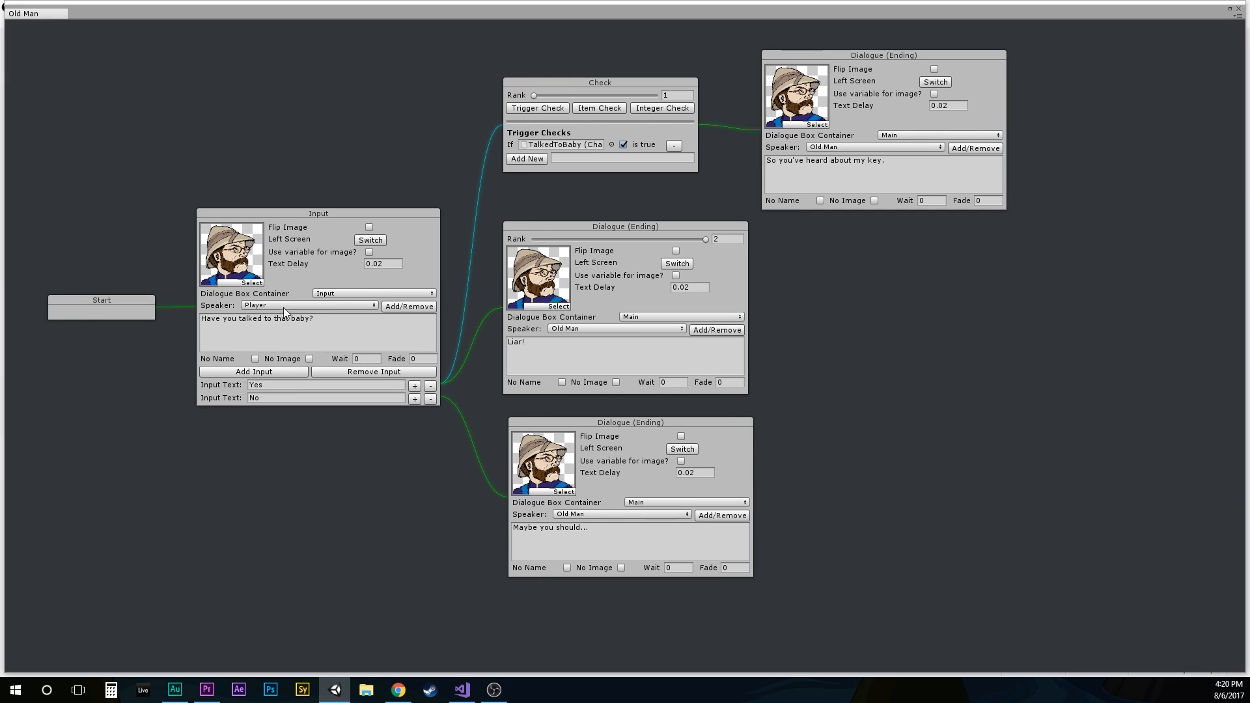
pyautogui.click(255, 358)
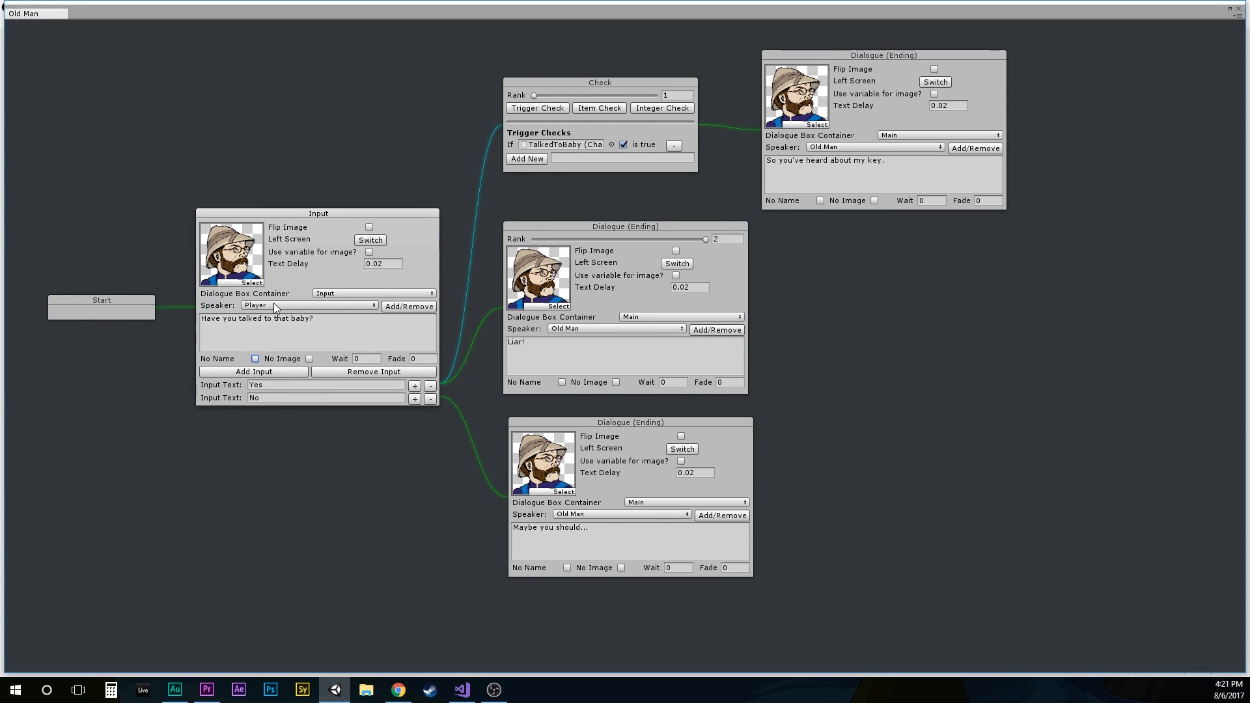
pyautogui.click(273, 303)
pyautogui.click(274, 333)
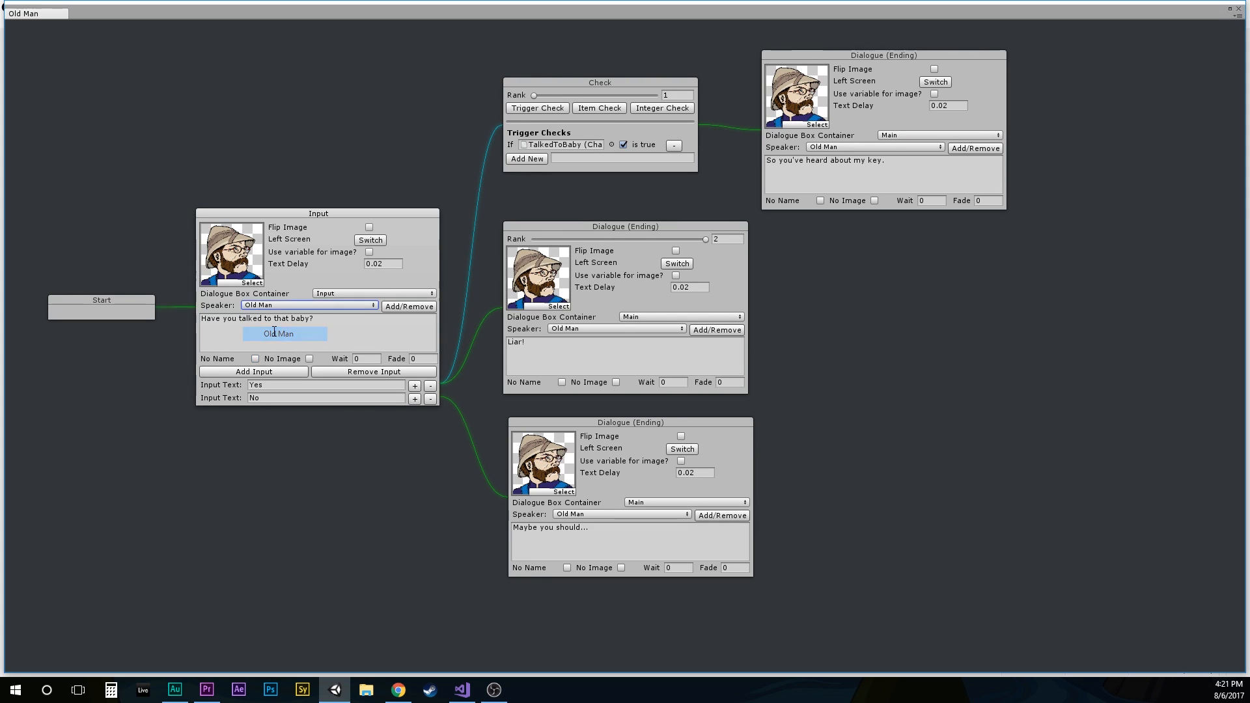
pyautogui.click(243, 465)
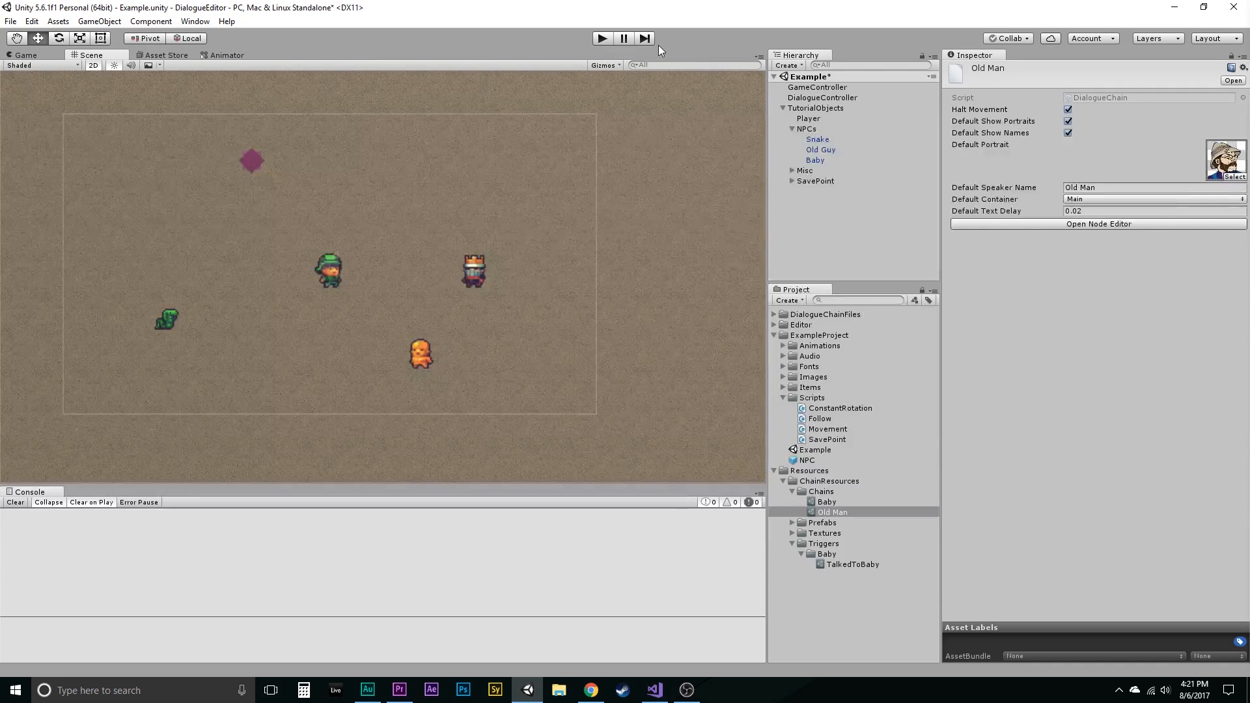
# Step: Run the scene and test Old Guy's dialogue without having talked to Baby, answering No once and Yes once
pyautogui.click(603, 40)
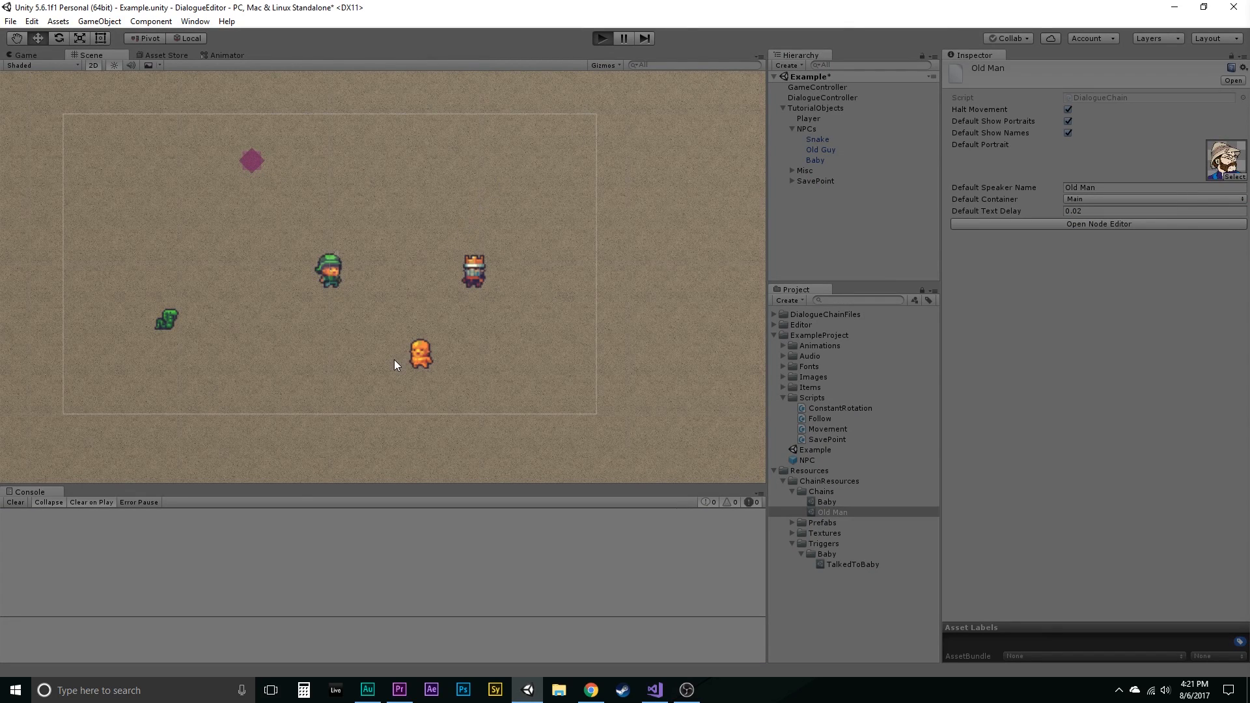
pyautogui.press('d')
pyautogui.press('space')
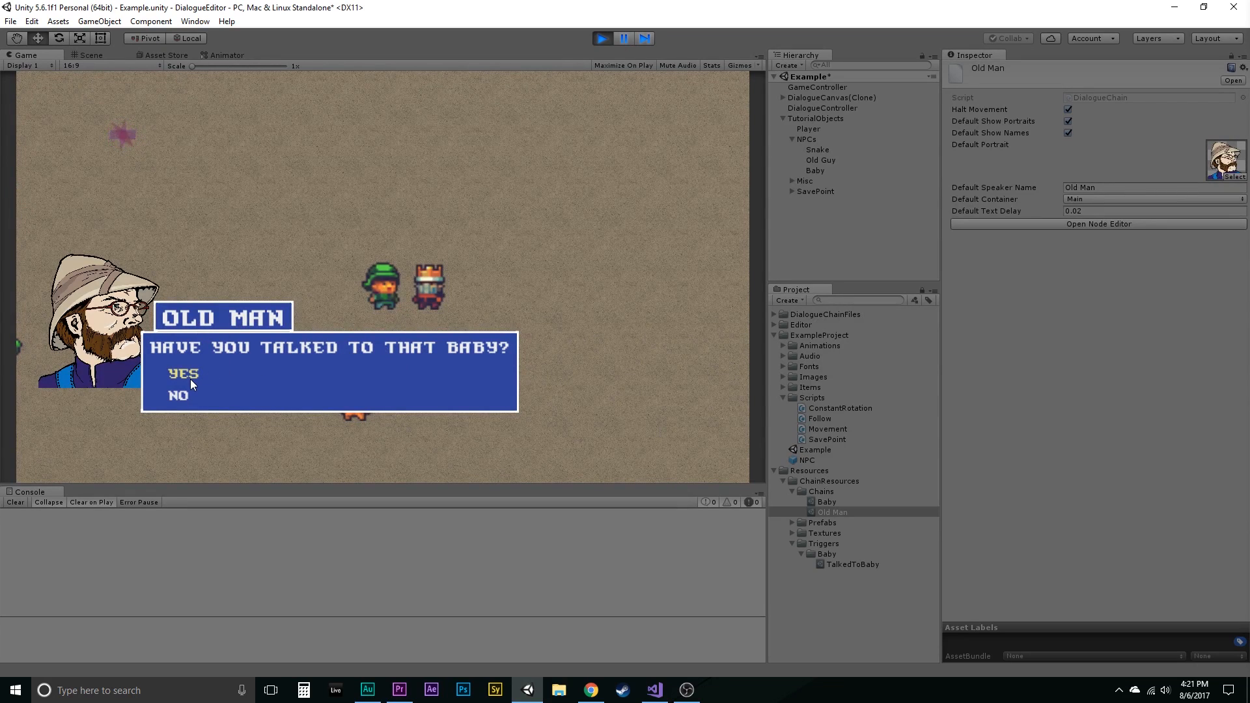
pyautogui.click(185, 394)
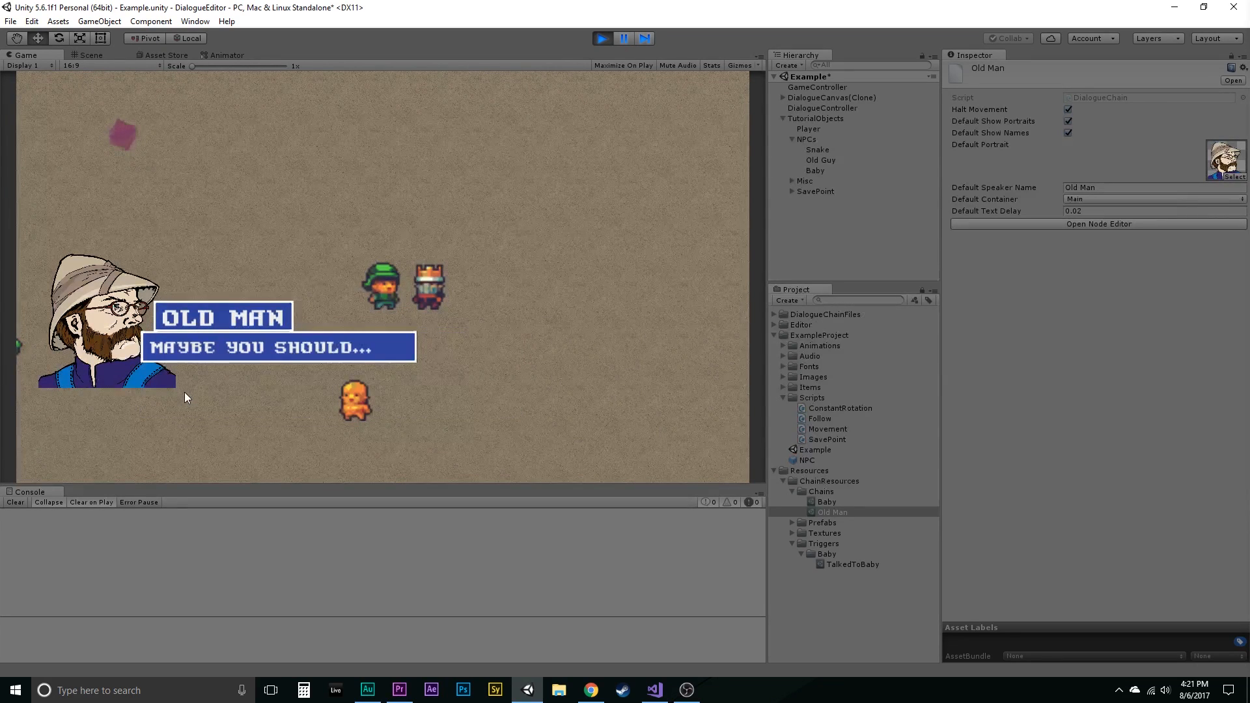
pyautogui.click(186, 393)
pyautogui.press('space')
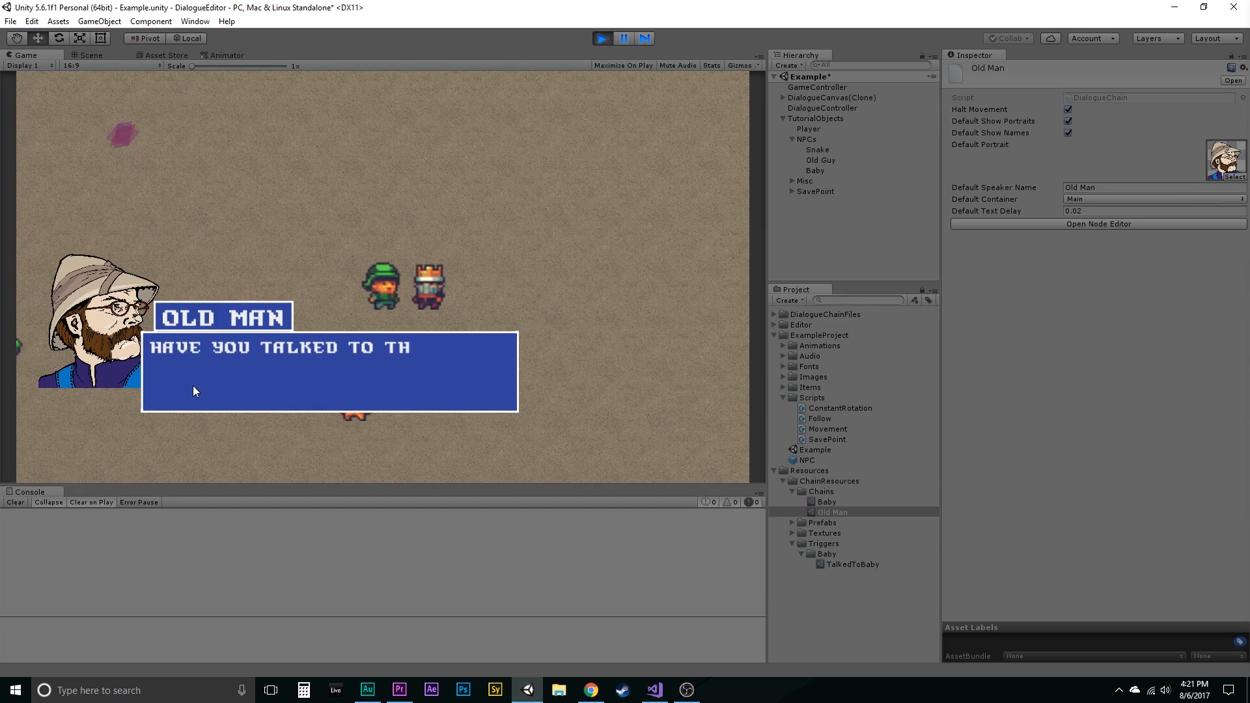
pyautogui.click(196, 375)
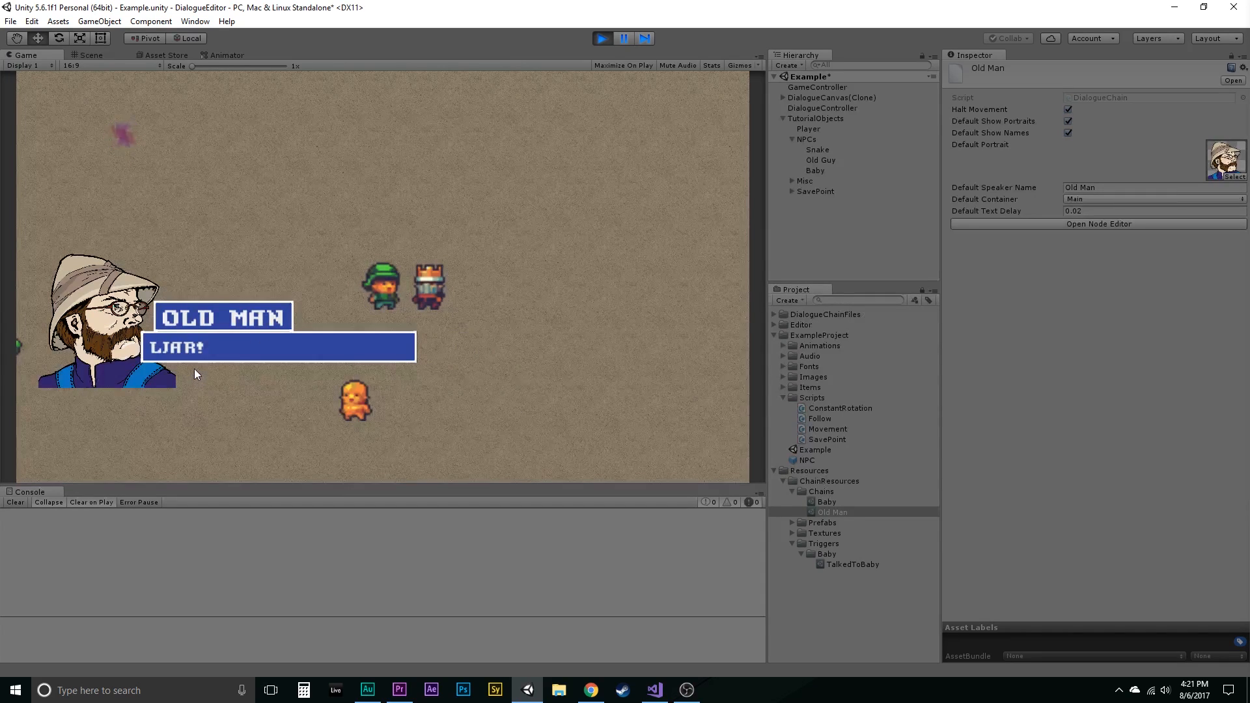
pyautogui.click(256, 354)
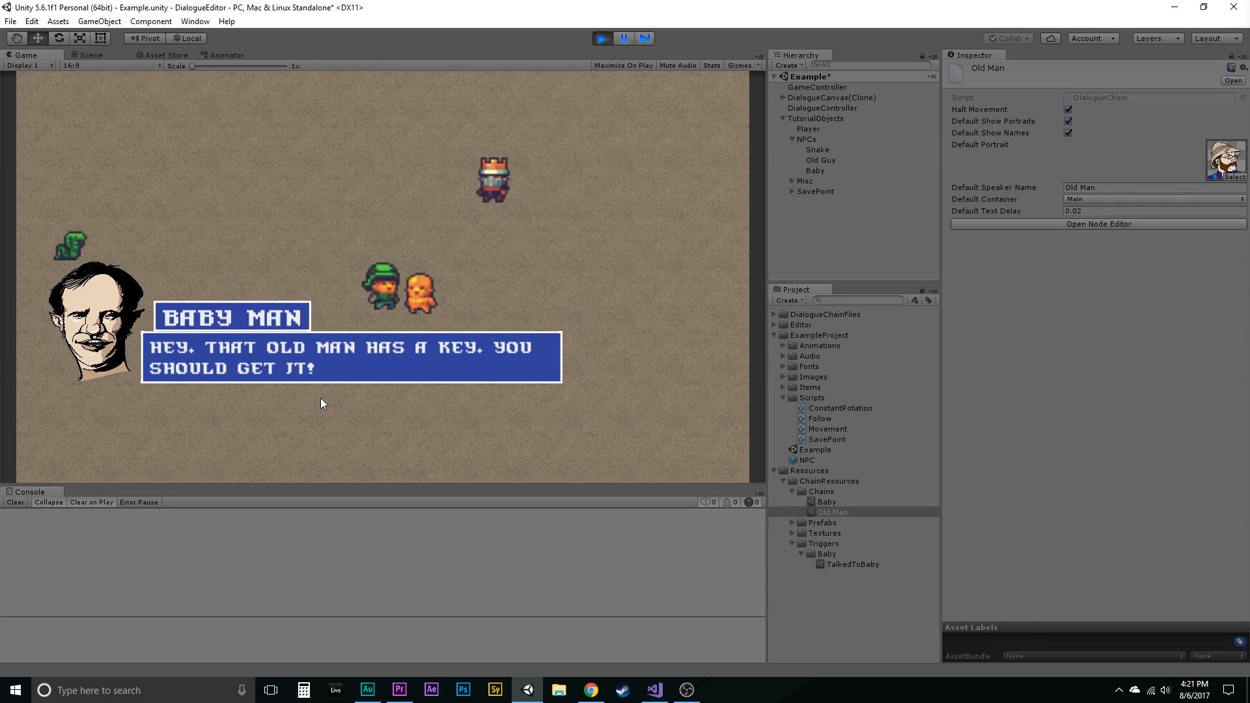
# Step: Check the TalkedToBaby trigger's Triggered state during Baby's dialogue, and play Baby's remaining lines through
pyautogui.click(834, 564)
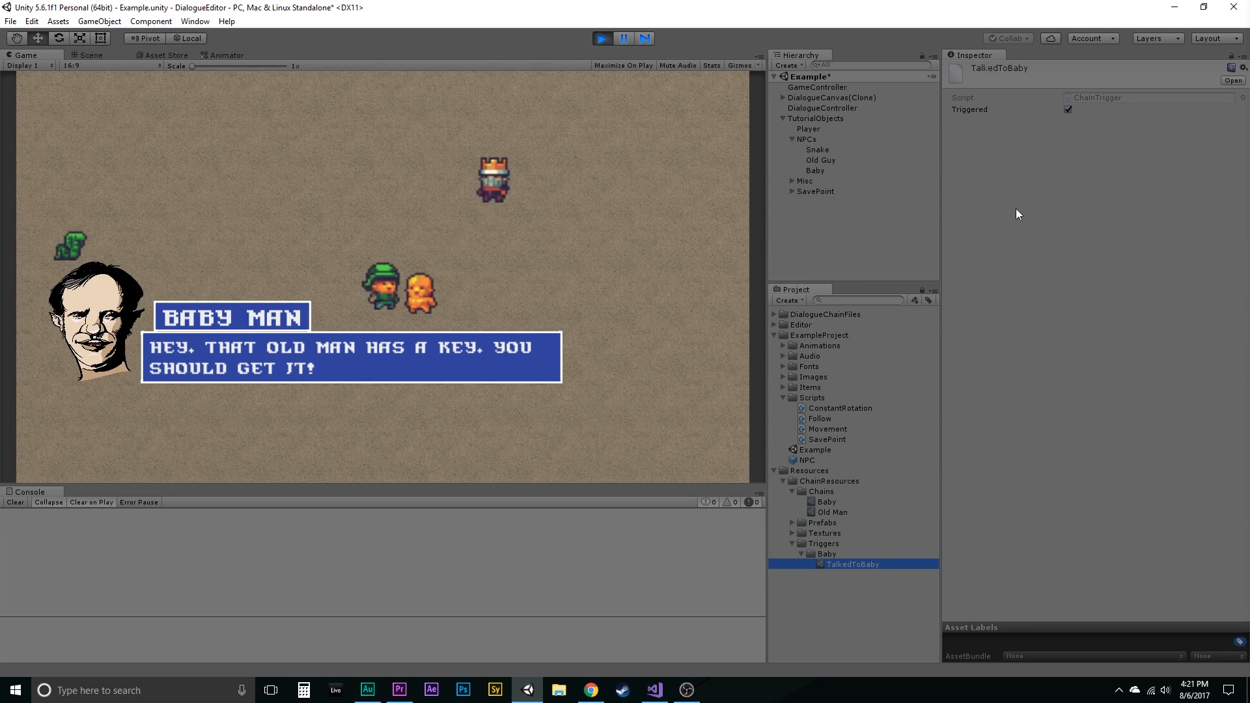
pyautogui.click(530, 285)
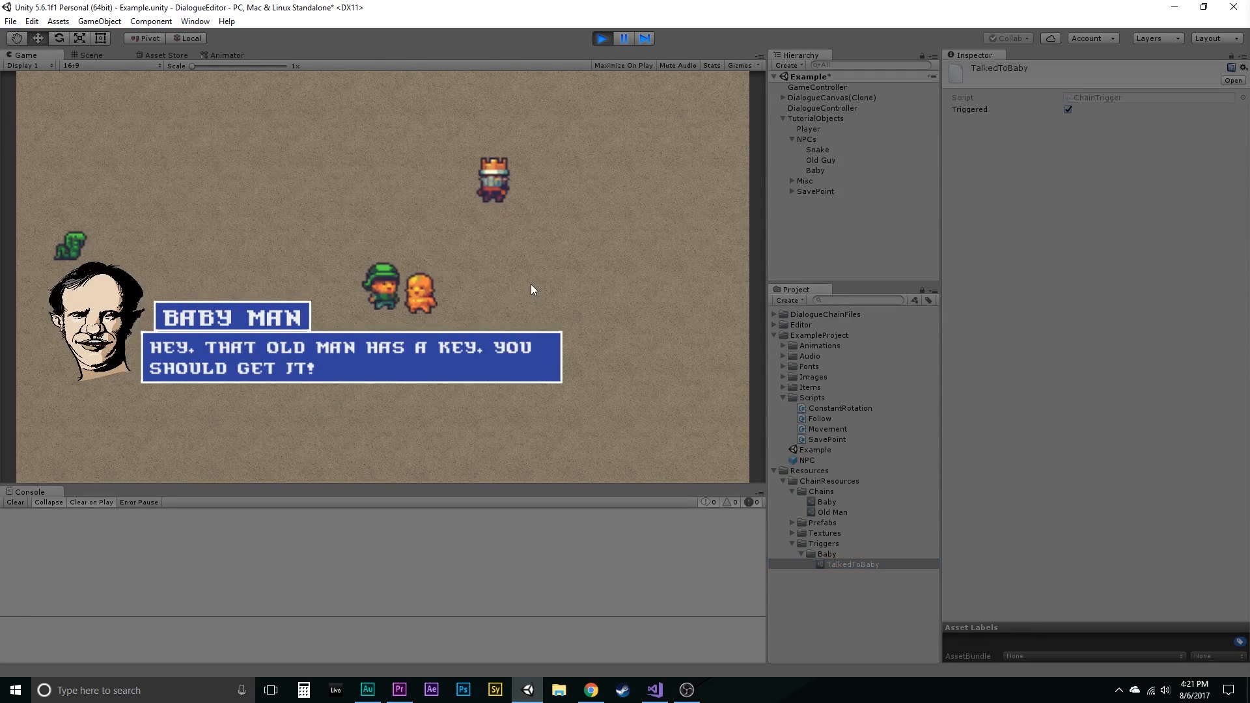
pyautogui.press('space')
pyautogui.press('space')
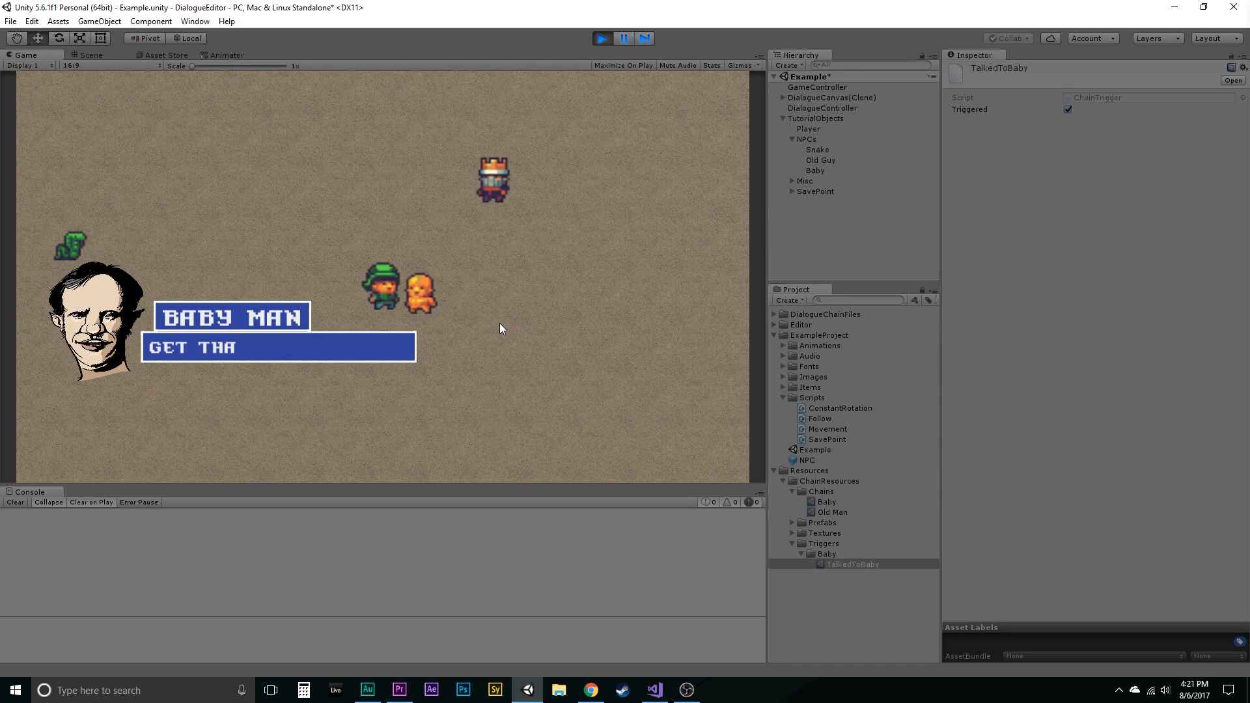
pyautogui.press('space')
# Step: Return to Old Guy, test the No and Yes answers after having talked to Baby, and stop the run
pyautogui.press('Up')
pyautogui.press('Right')
pyautogui.press('space')
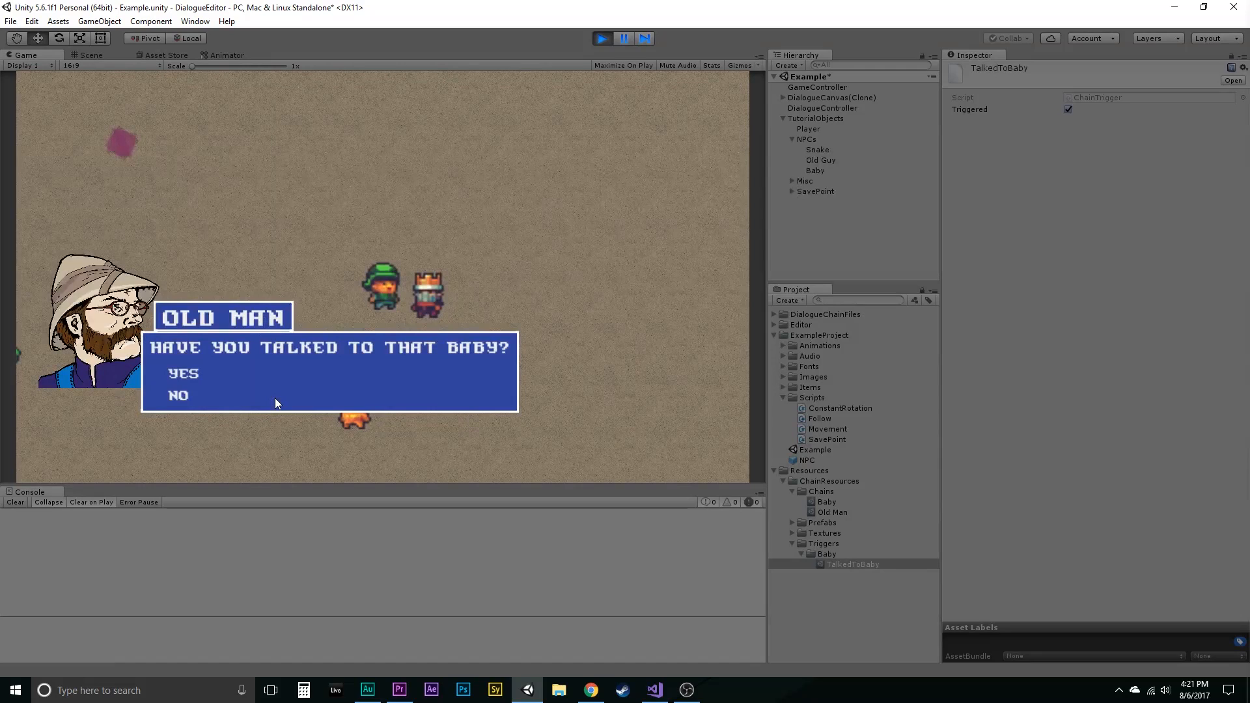
pyautogui.click(190, 396)
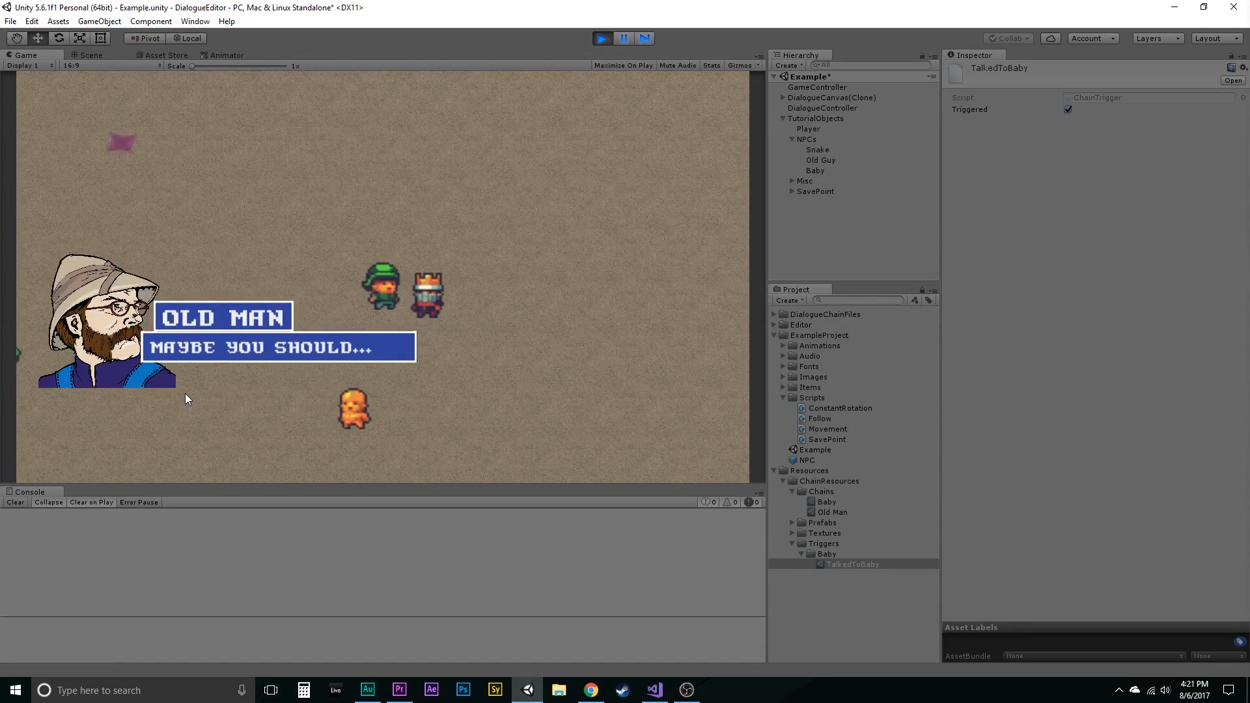
pyautogui.press('space')
pyautogui.press('space')
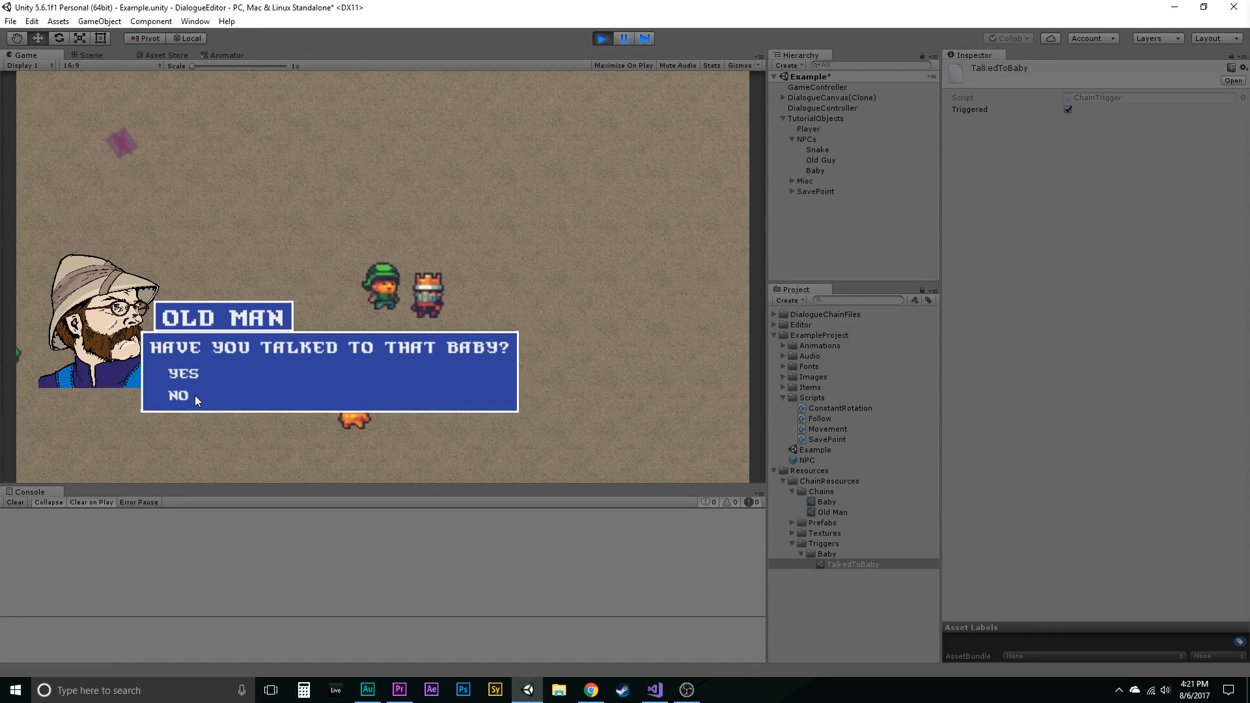
pyautogui.click(187, 374)
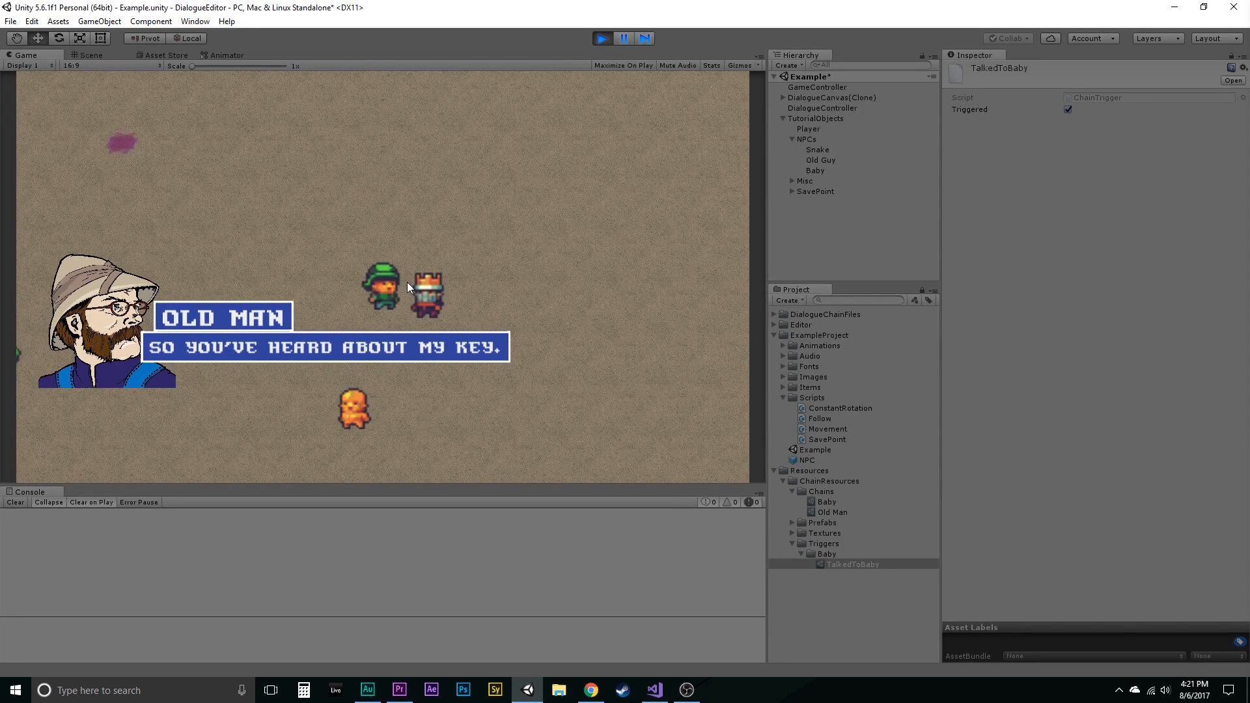
pyautogui.press('space')
pyautogui.press('a')
pyautogui.press('s')
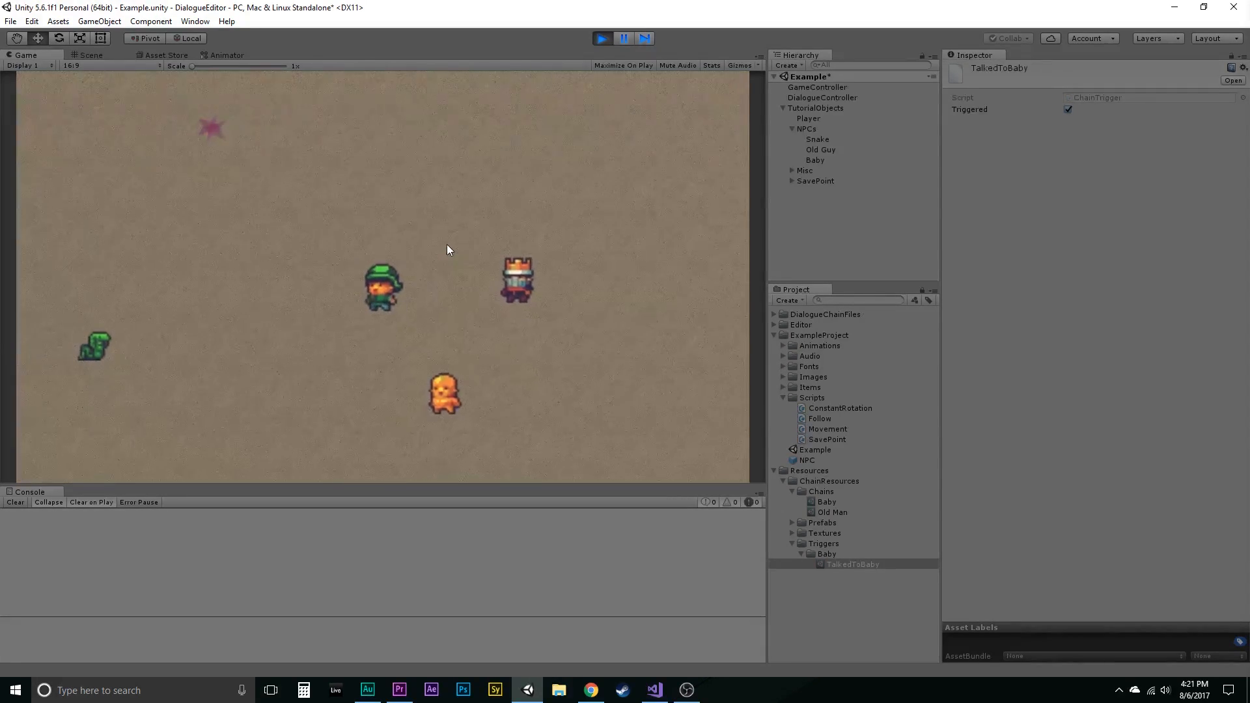
pyautogui.click(600, 39)
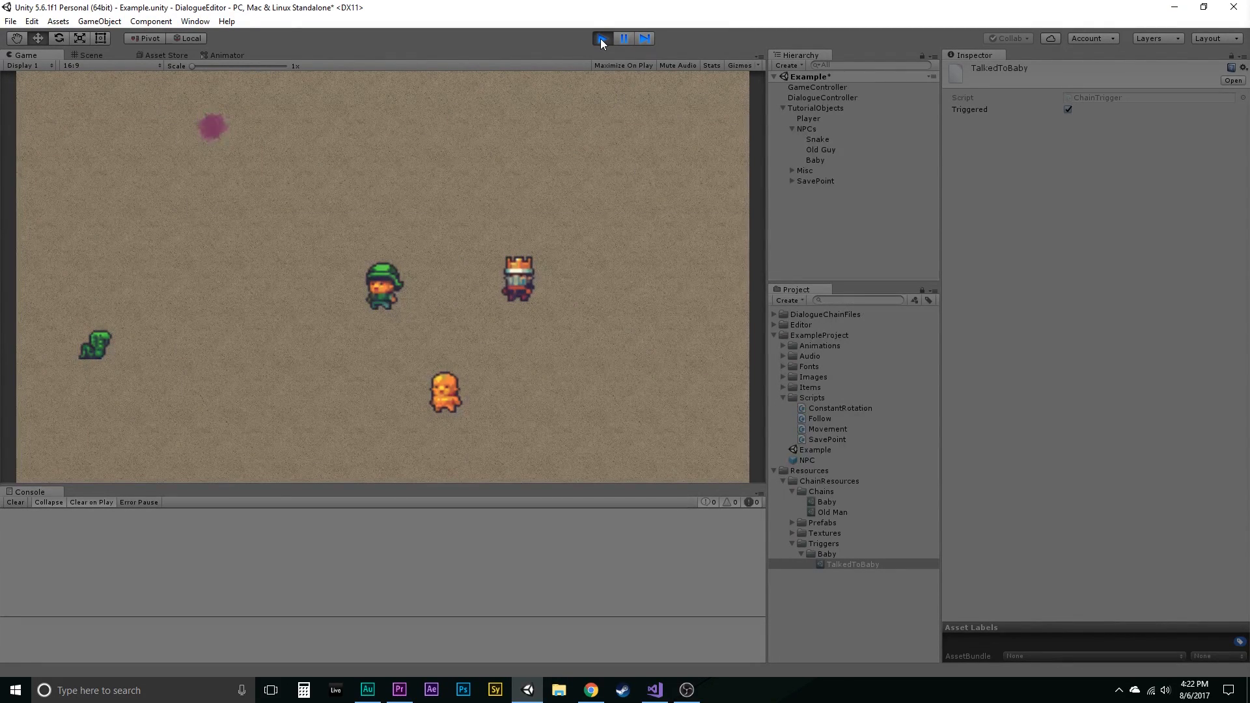
pyautogui.click(601, 39)
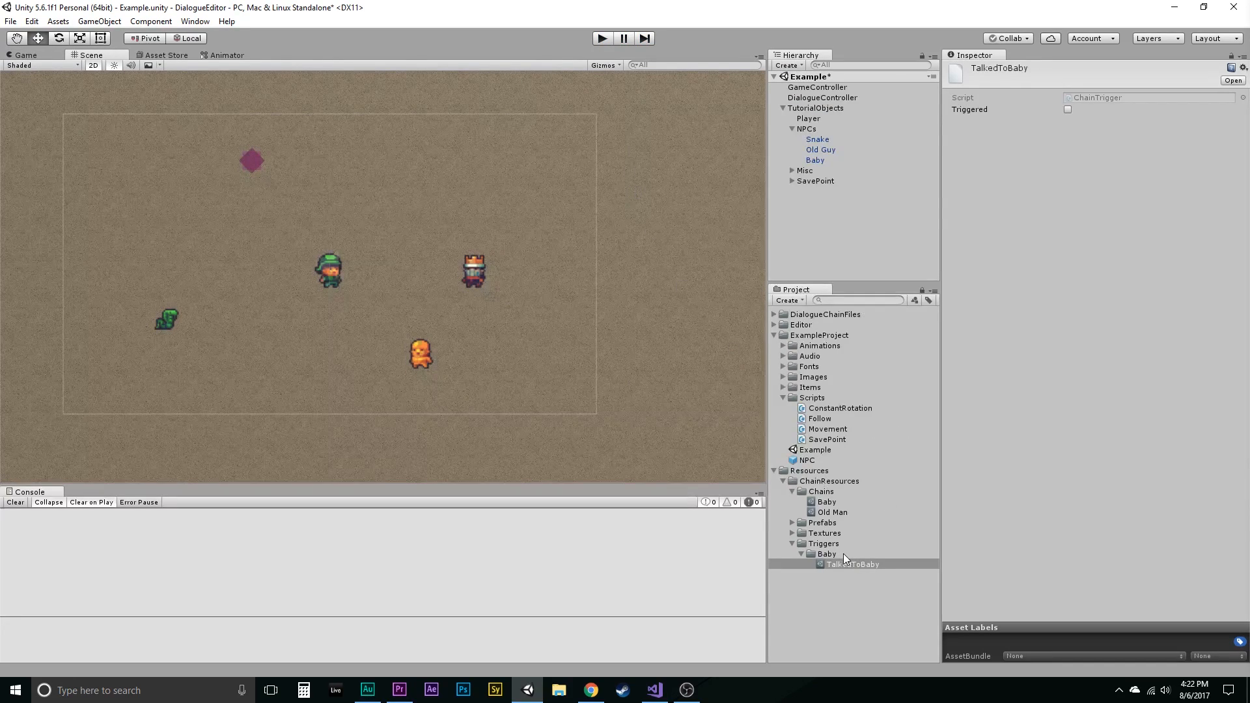
# Step: In the Old Man chain, change the key line to "So you've heard about my key? Do you want it?" and reposition its node slightly
pyautogui.click(835, 511)
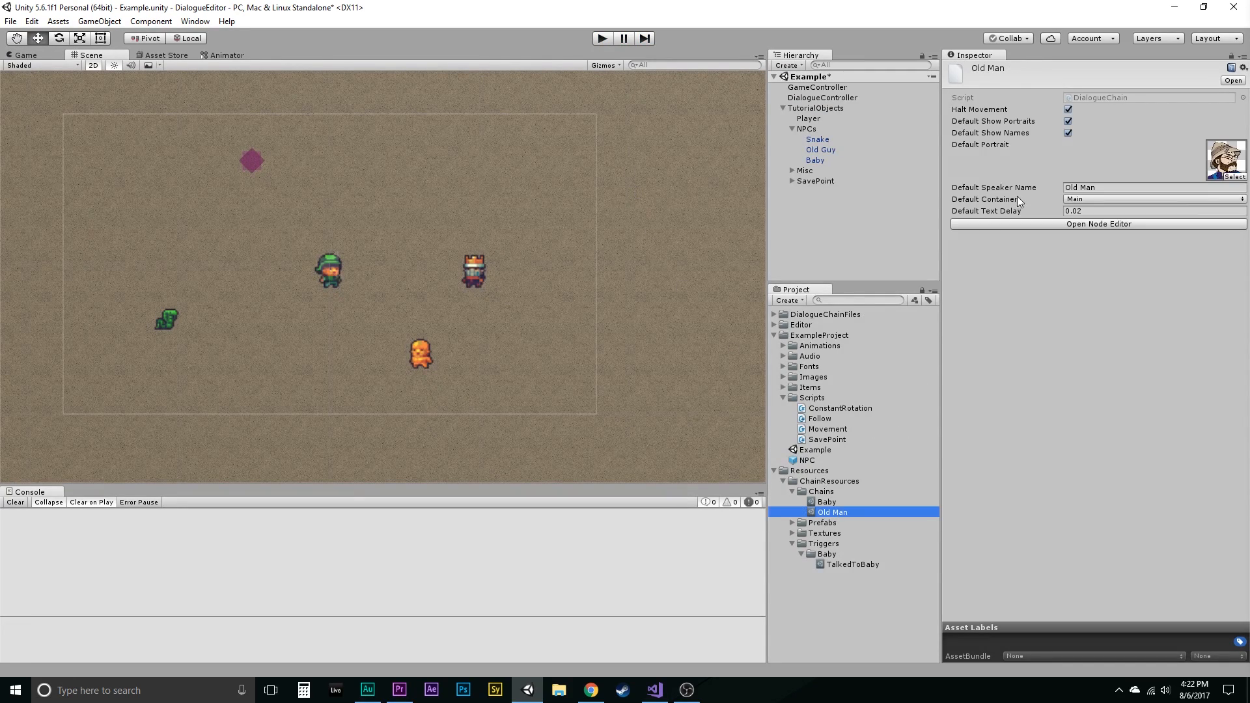
pyautogui.click(1019, 224)
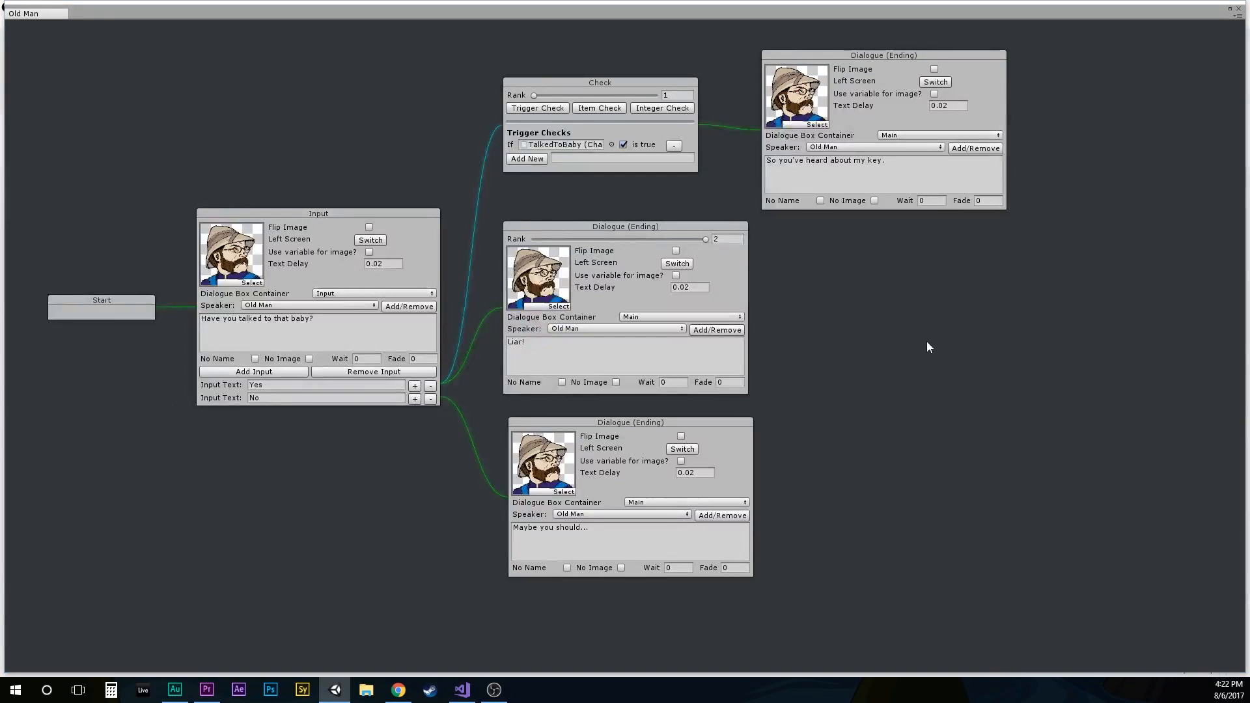
pyautogui.moveTo(935, 341); pyautogui.dragTo(483, 424, button='middle')
pyautogui.click(454, 265)
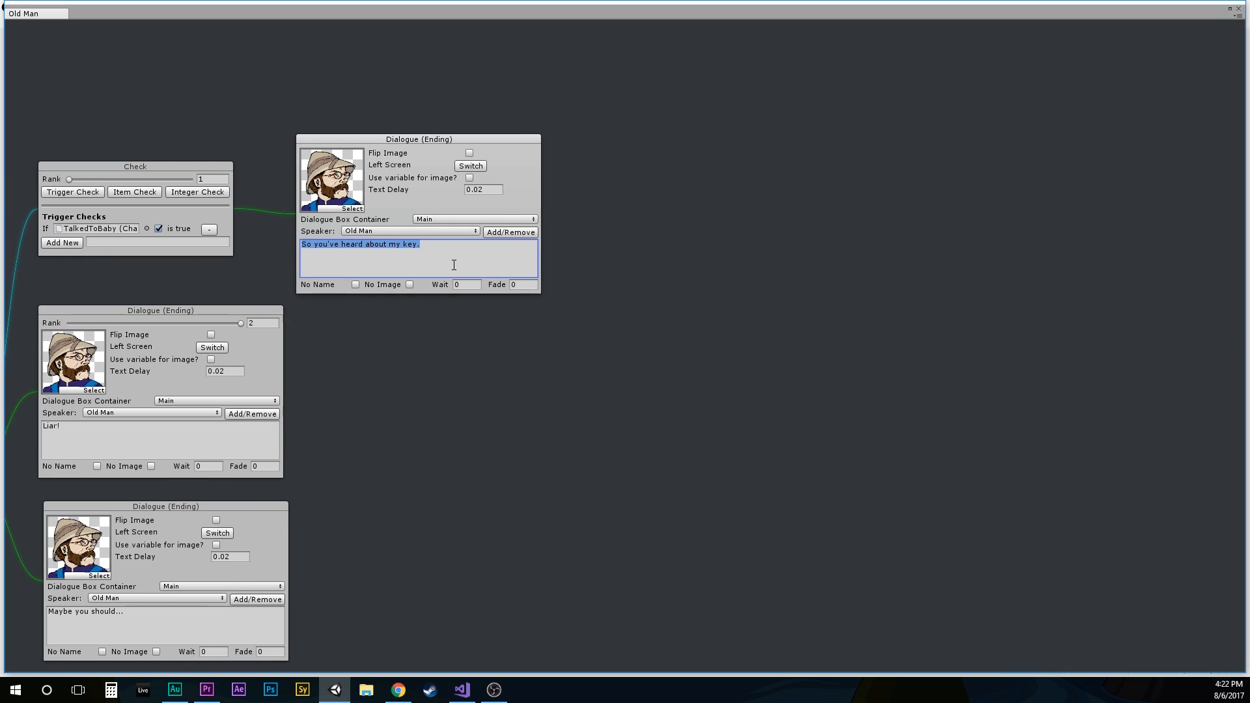
pyautogui.click(453, 265)
pyautogui.press('BackSpace')
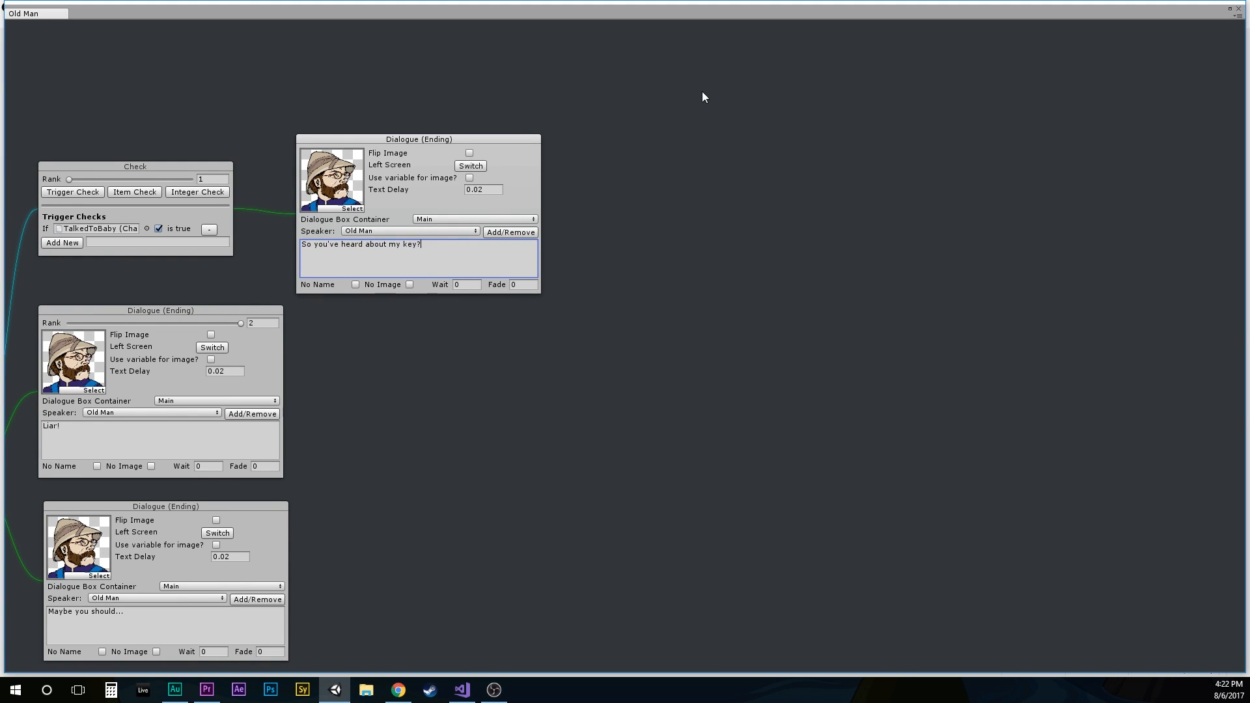
pyautogui.moveTo(533, 140); pyautogui.dragTo(530, 134)
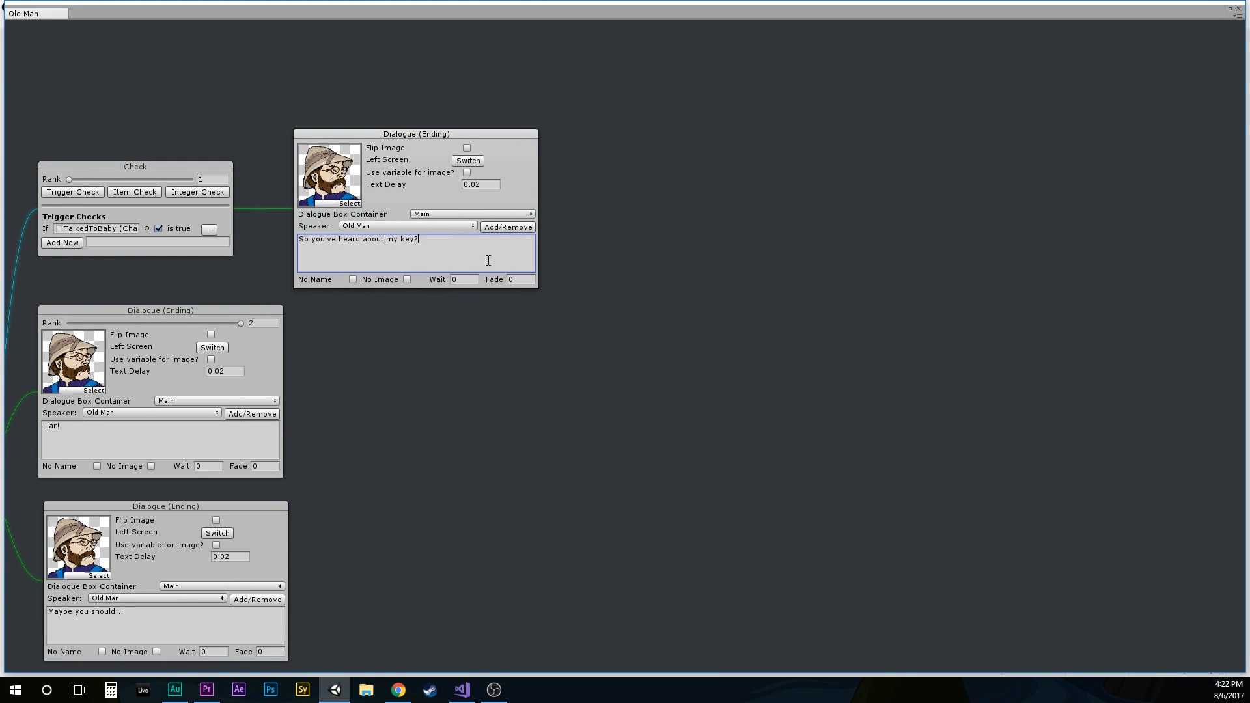
pyautogui.write('? Do you want it?')
# Step: Add a Dialogue node beside the "Do you want it?" node and choose Player as its speaker
pyautogui.moveTo(358, 480); pyautogui.dragTo(303, 479, button='middle')
pyautogui.rightClick(581, 231)
pyautogui.moveTo(596, 238)
pyautogui.click(700, 239)
pyautogui.moveTo(665, 213); pyautogui.dragTo(632, 130)
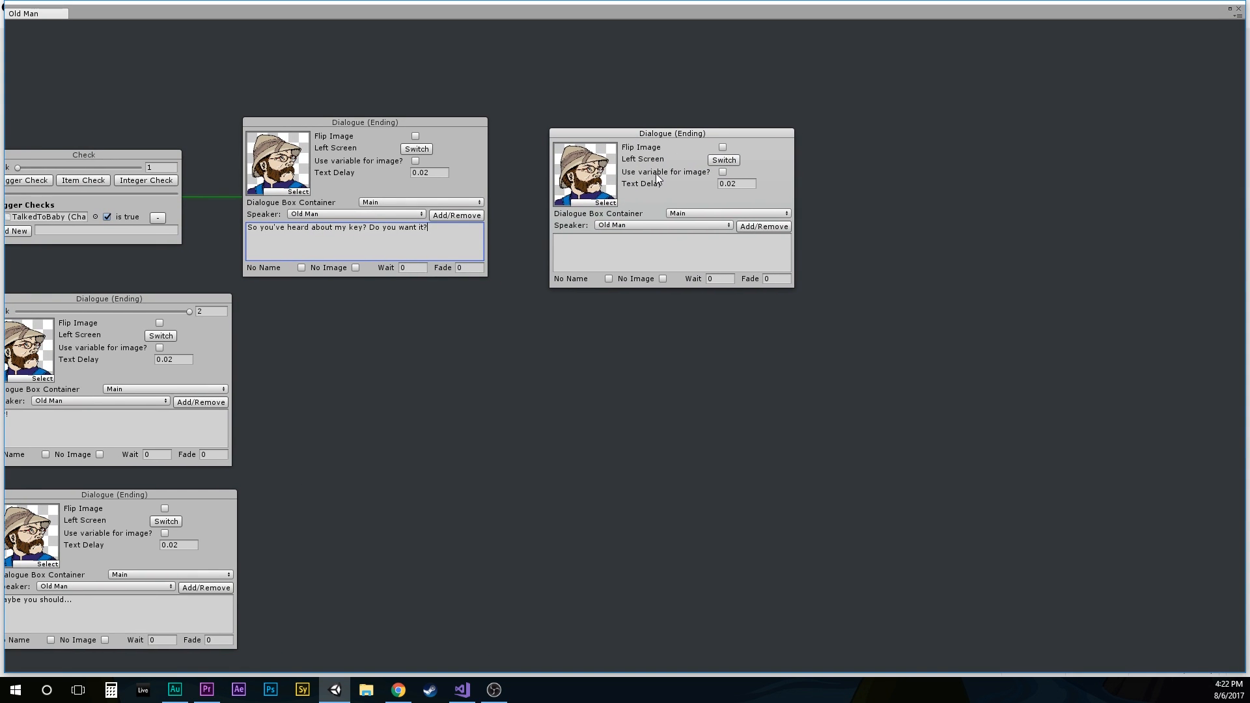
pyautogui.click(667, 225)
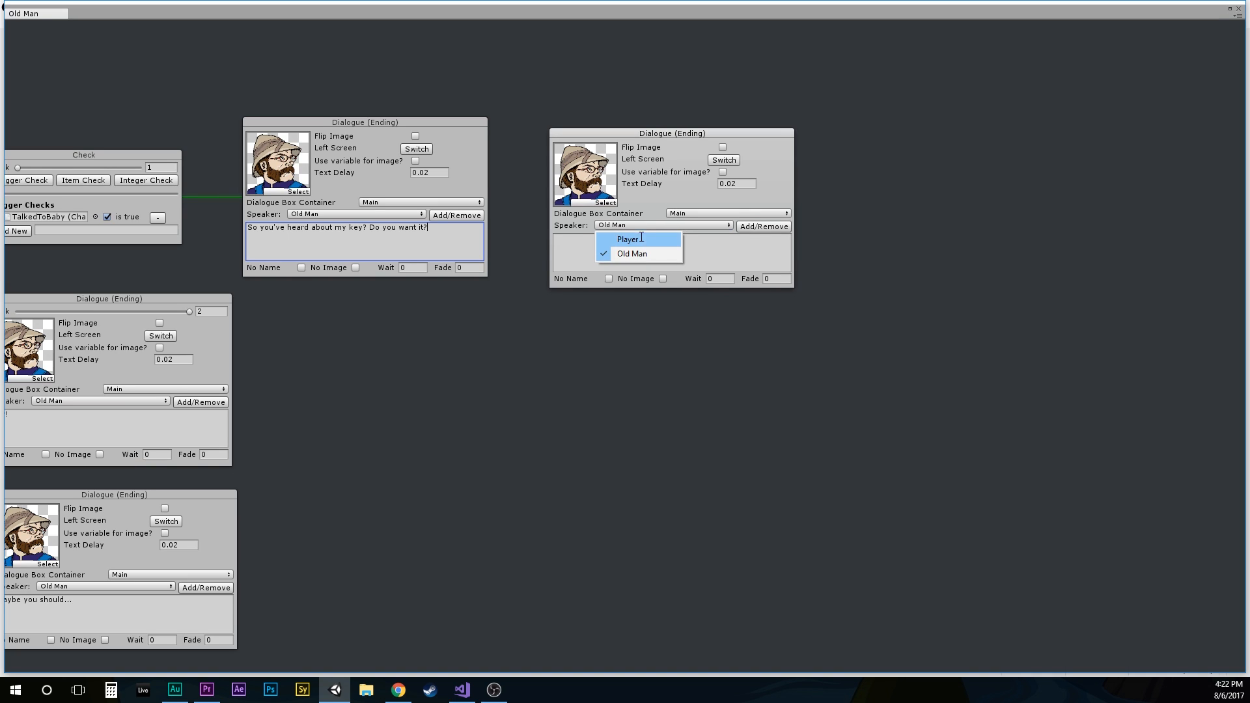
pyautogui.click(640, 237)
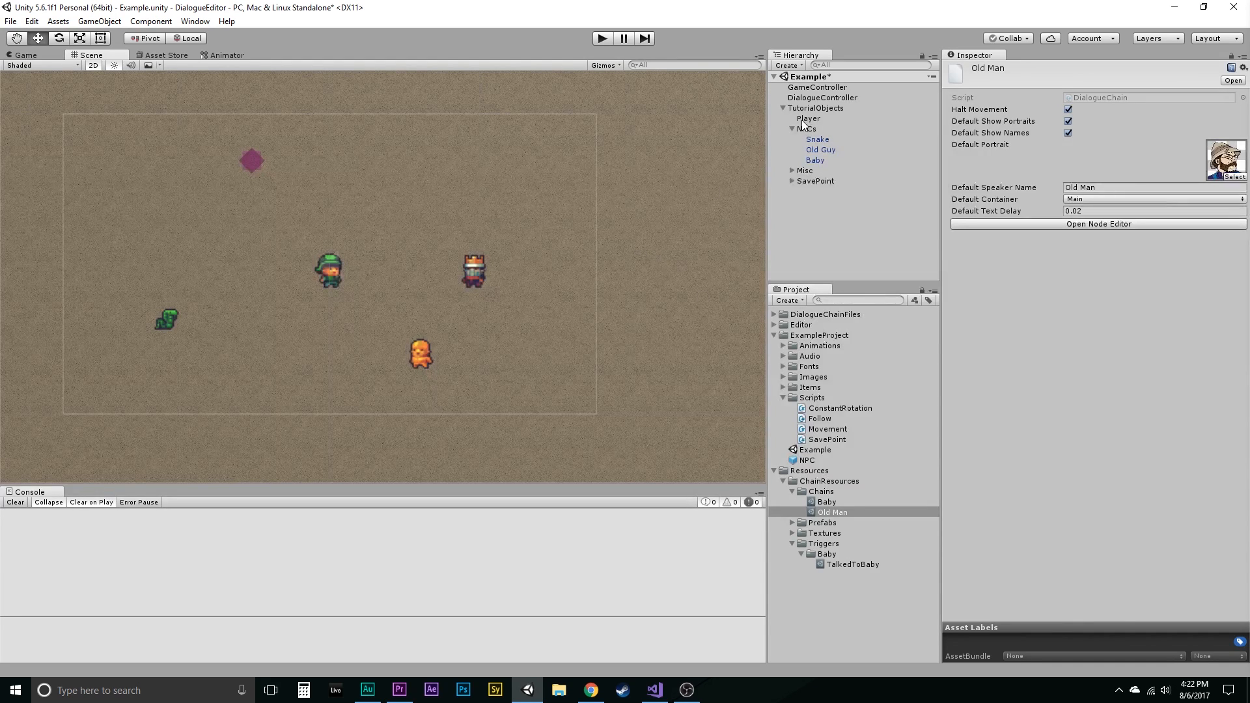
# Step: Examine the Player Name field of the Player object's Temp Player Info component
pyautogui.click(807, 119)
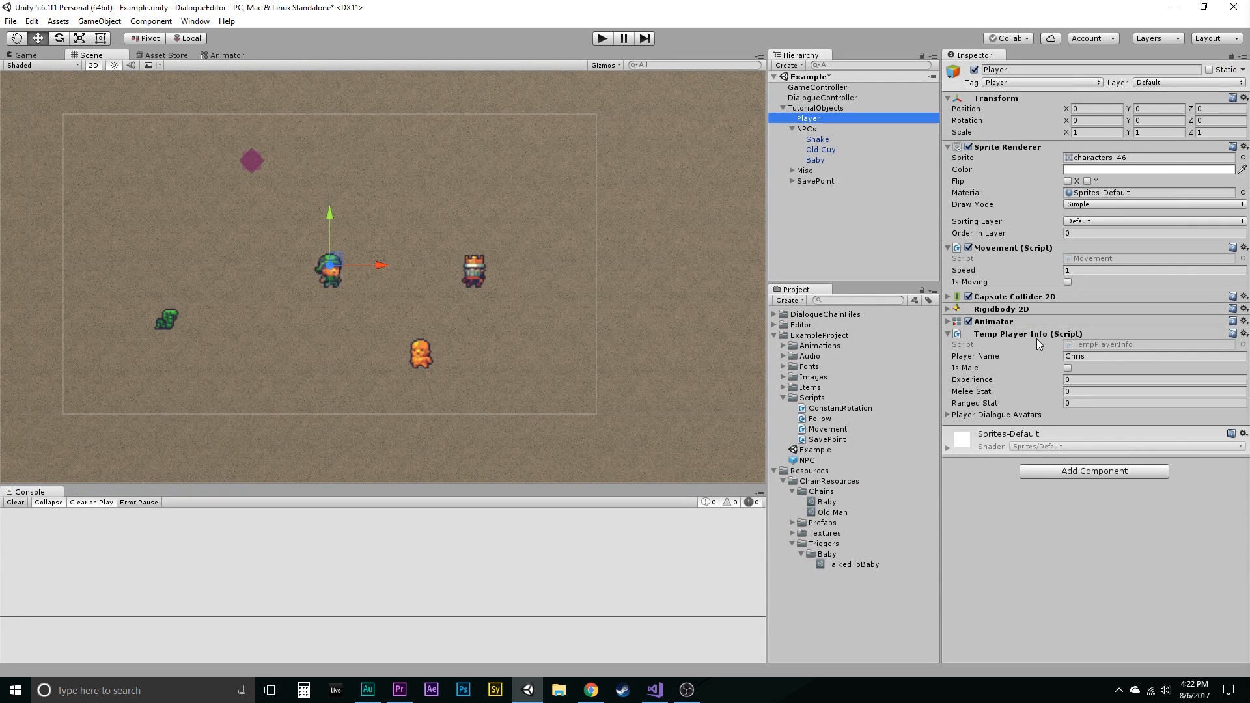
pyautogui.click(1094, 358)
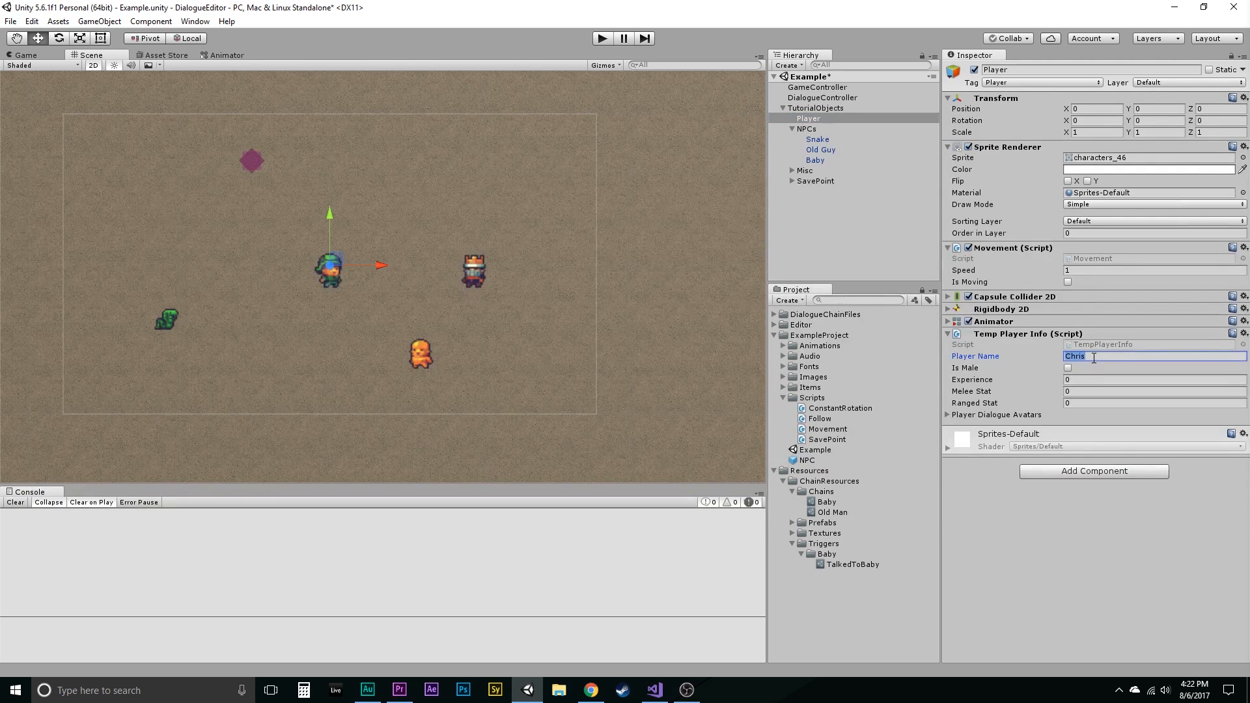
# Step: Assign the Hood sprite to Element 0 of the Player's Player Dialogue Avatars list
pyautogui.click(1094, 358)
pyautogui.click(948, 414)
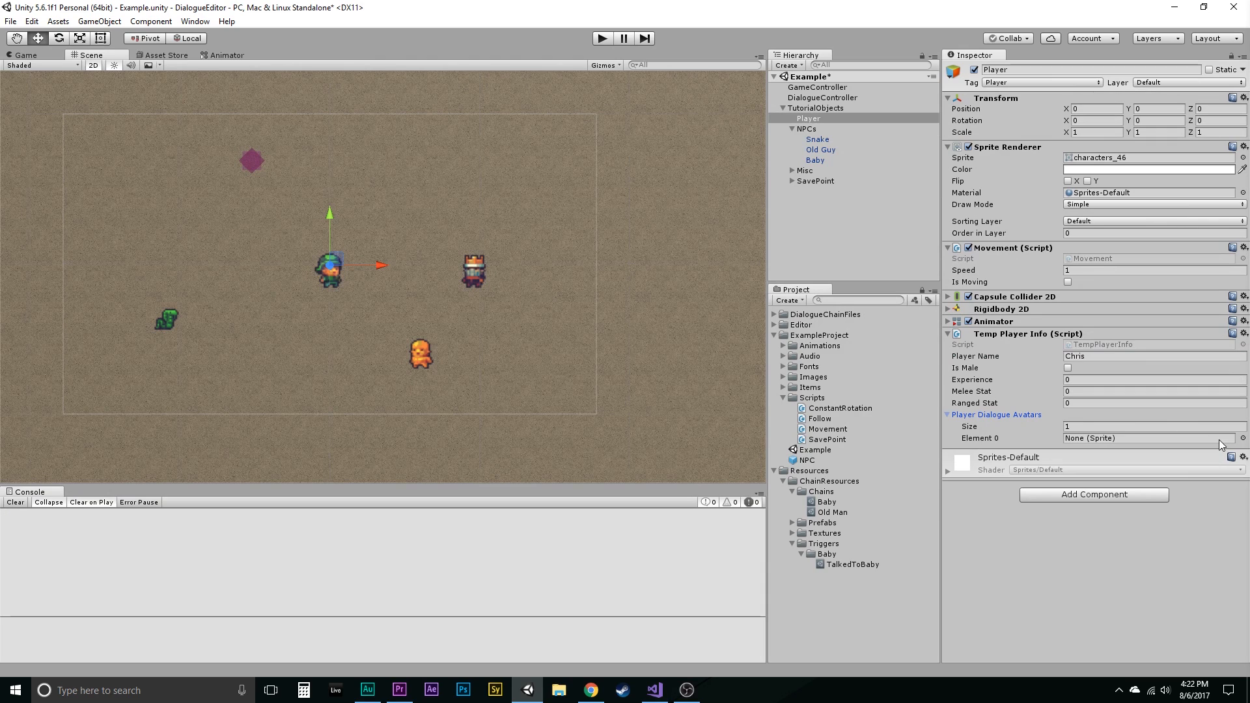
pyautogui.click(1244, 439)
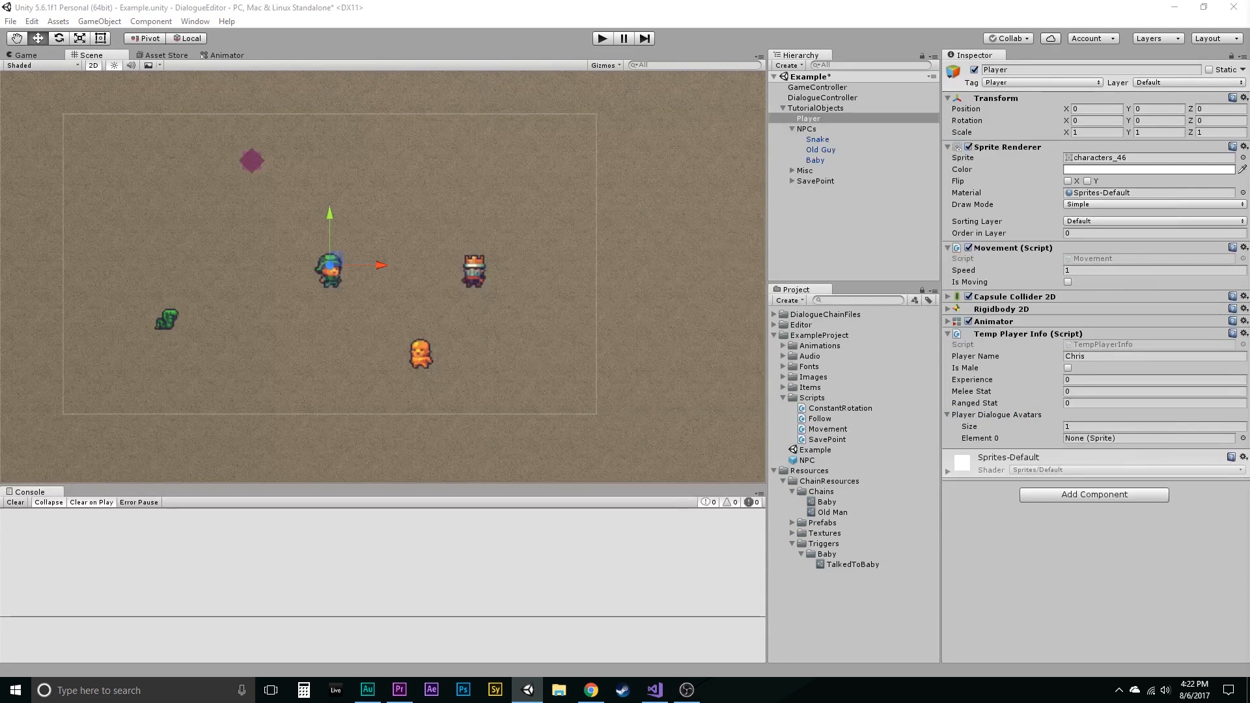
pyautogui.moveTo(891, 342); pyautogui.dragTo(904, 476)
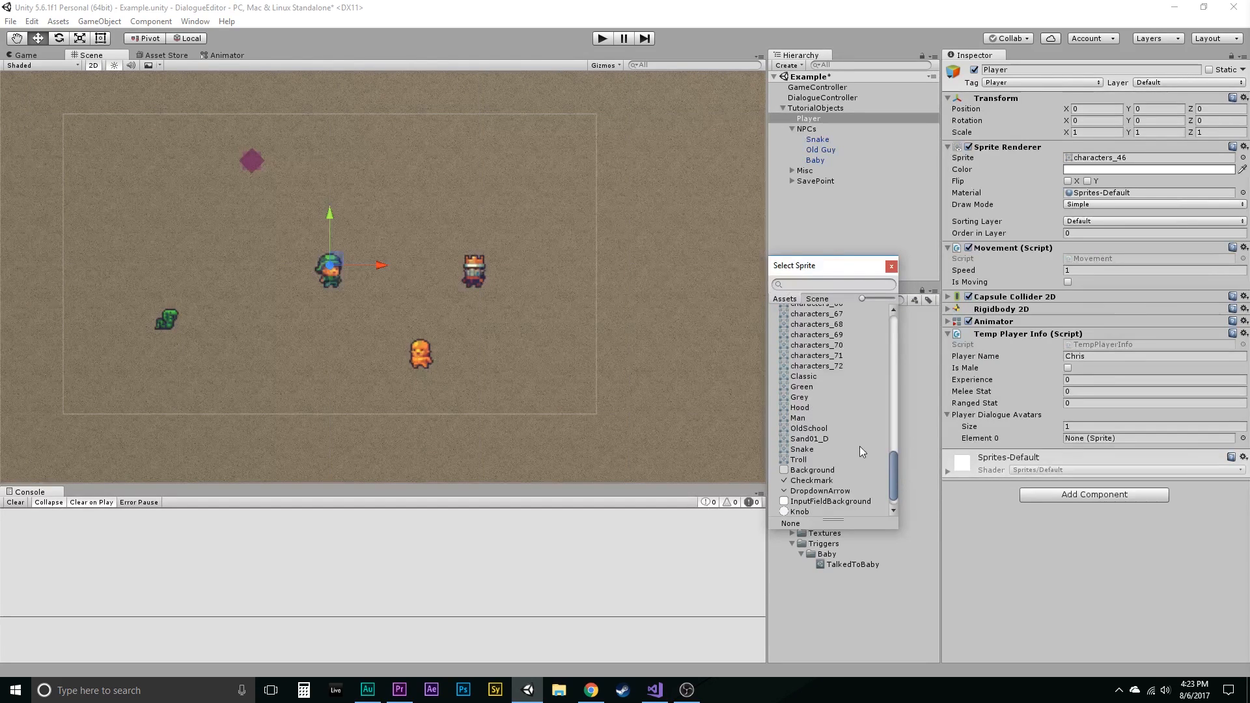
pyautogui.click(808, 408)
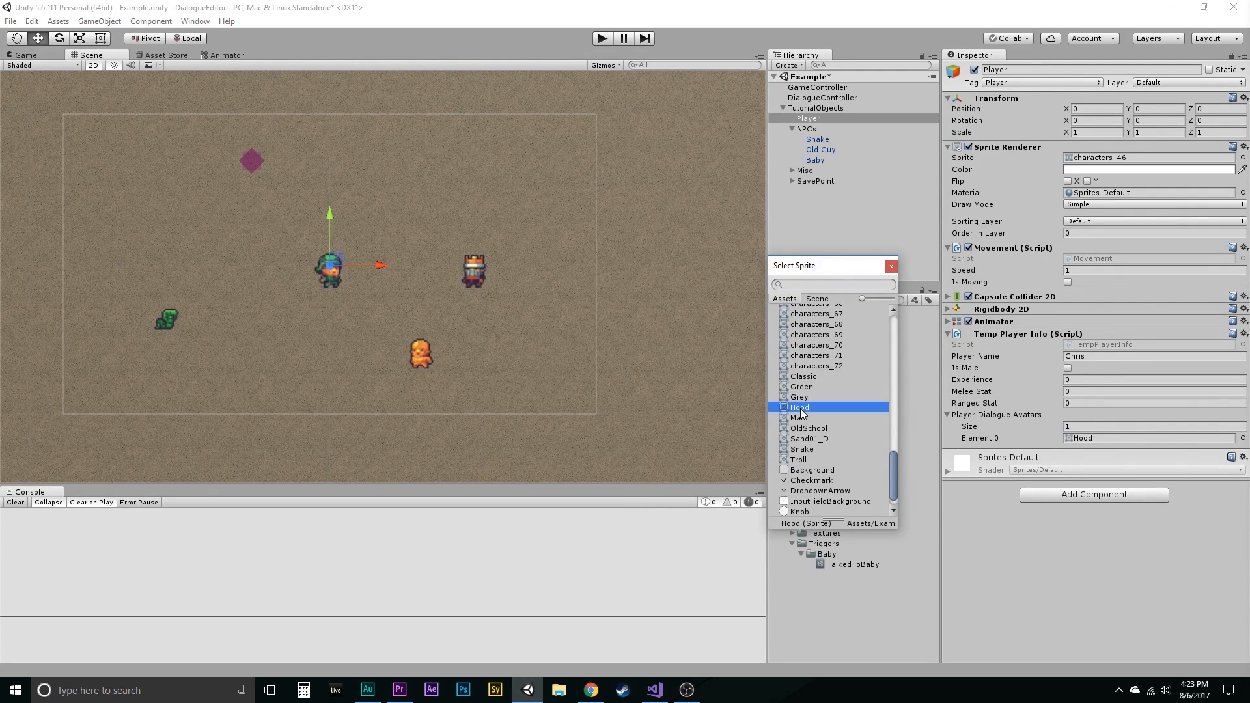
pyautogui.click(892, 267)
pyautogui.click(1096, 440)
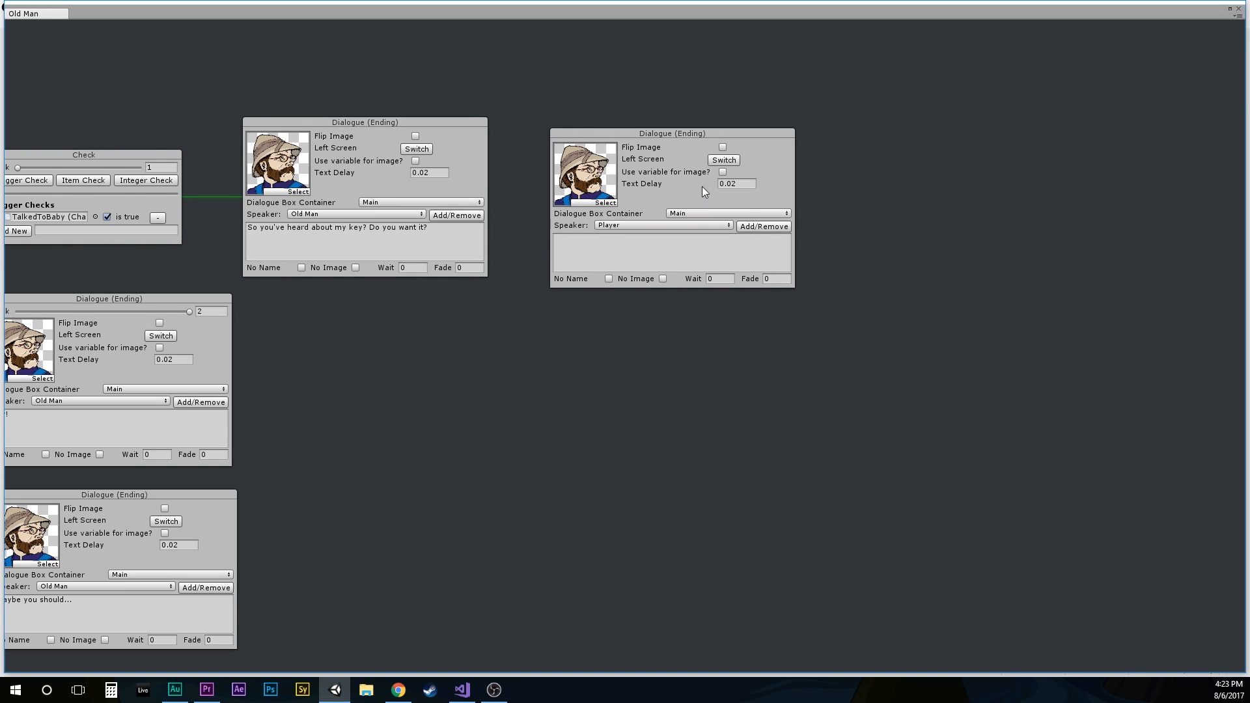
# Step: Make the Player dialogue node use a variable for its image, with image list index 0, and reposition the node slightly
pyautogui.click(723, 172)
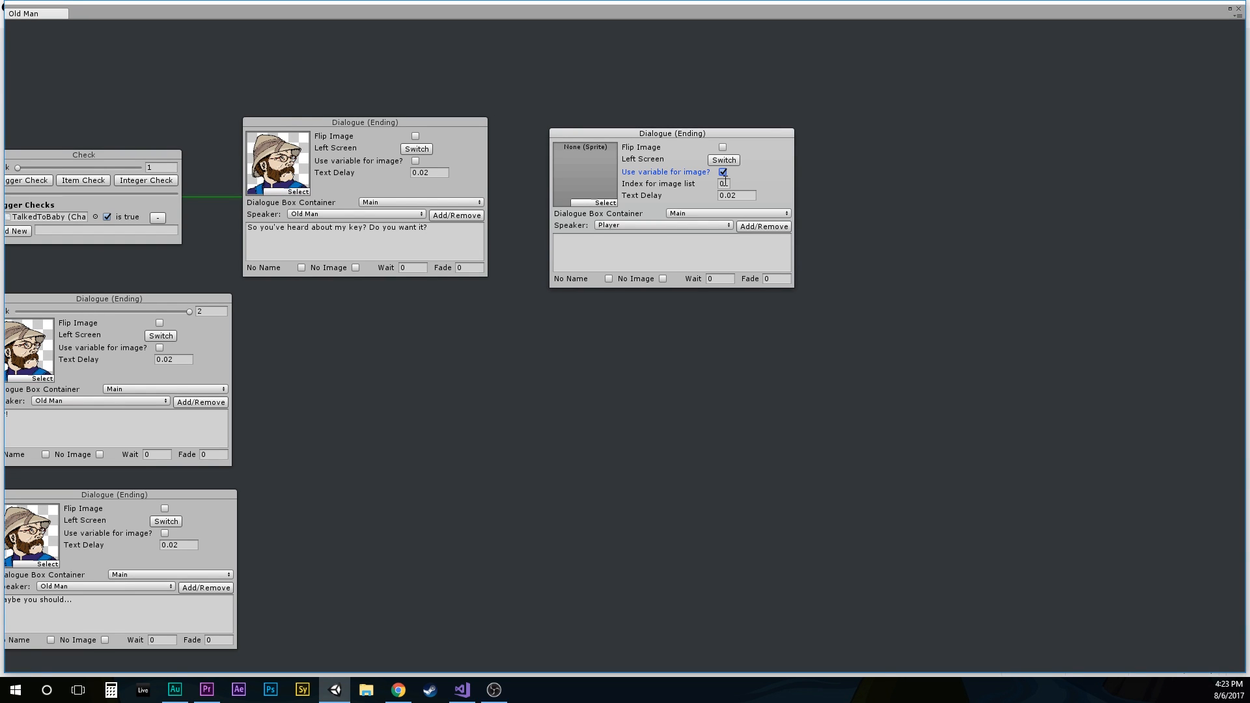
pyautogui.click(725, 183)
pyautogui.moveTo(611, 132); pyautogui.dragTo(617, 116)
# Step: Connect the "Do you want it?" node to the Player dialogue node and enter the reply "That would be great!"
pyautogui.rightClick(459, 149)
pyautogui.click(502, 158)
pyautogui.click(647, 242)
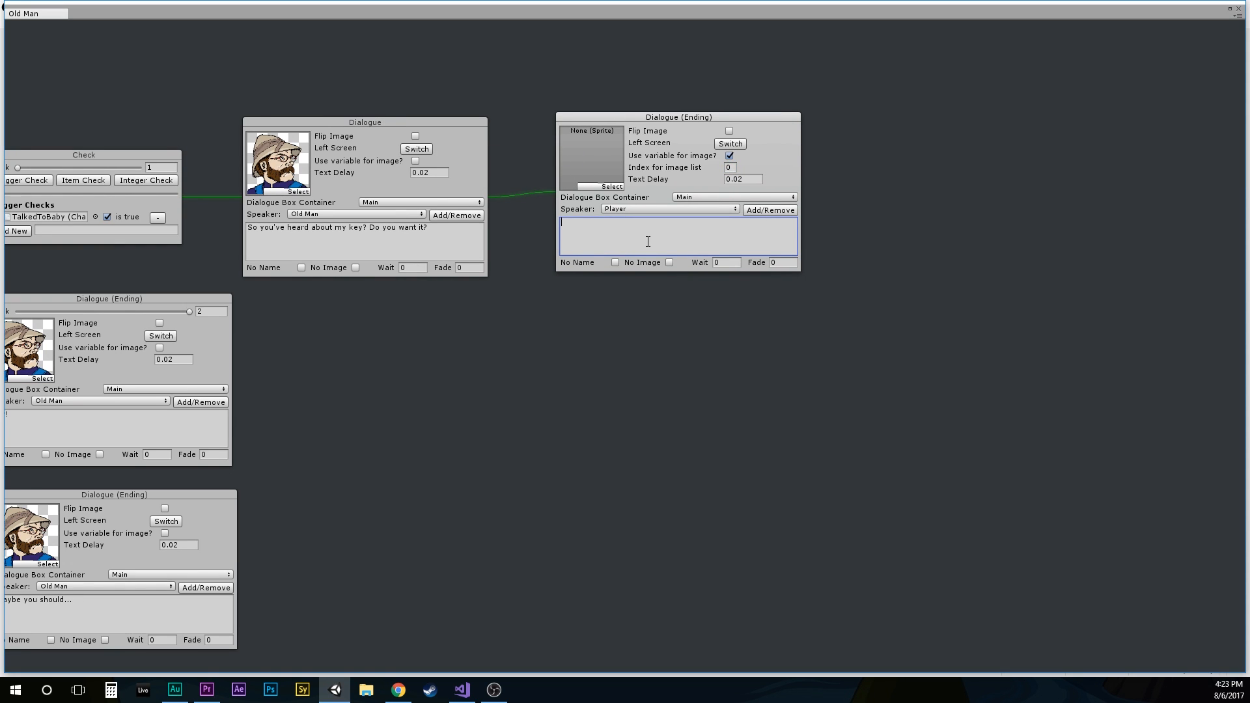
pyautogui.write('That would be great!')
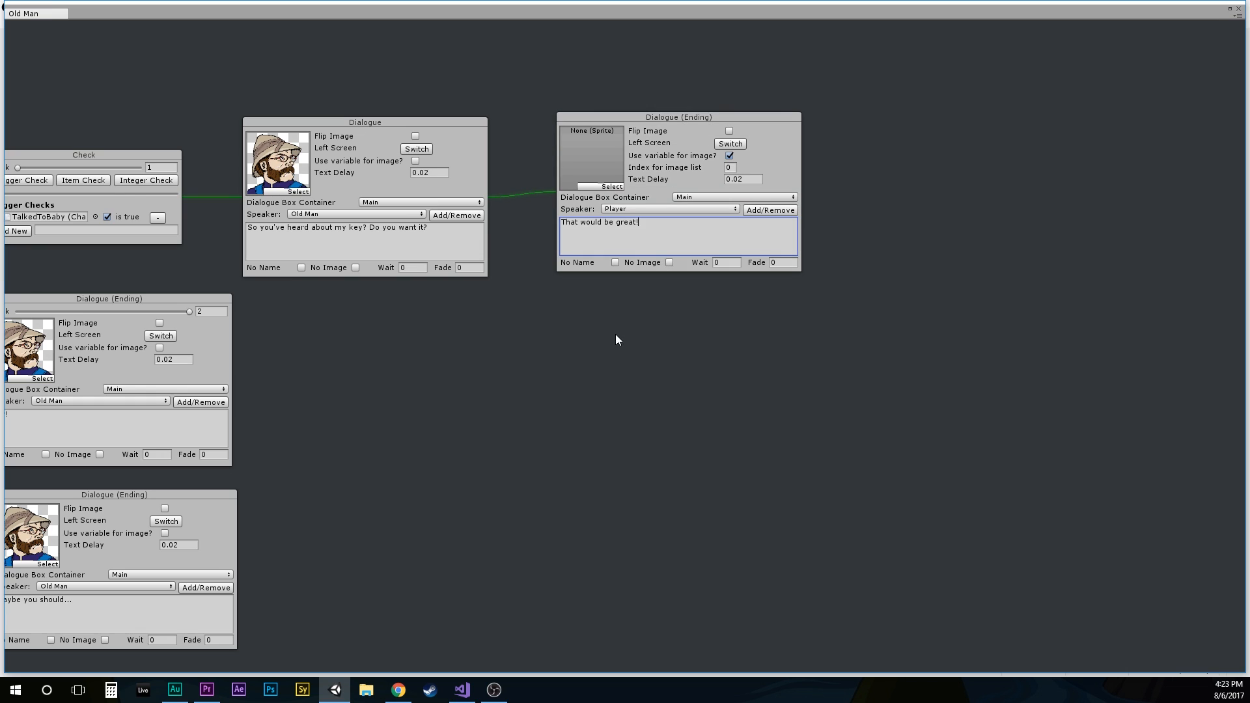
# Step: Move the "That would be great!" node down, below the key question node
pyautogui.hscroll(8, 716, 315)
pyautogui.rightClick(685, 182)
pyautogui.moveTo(717, 210)
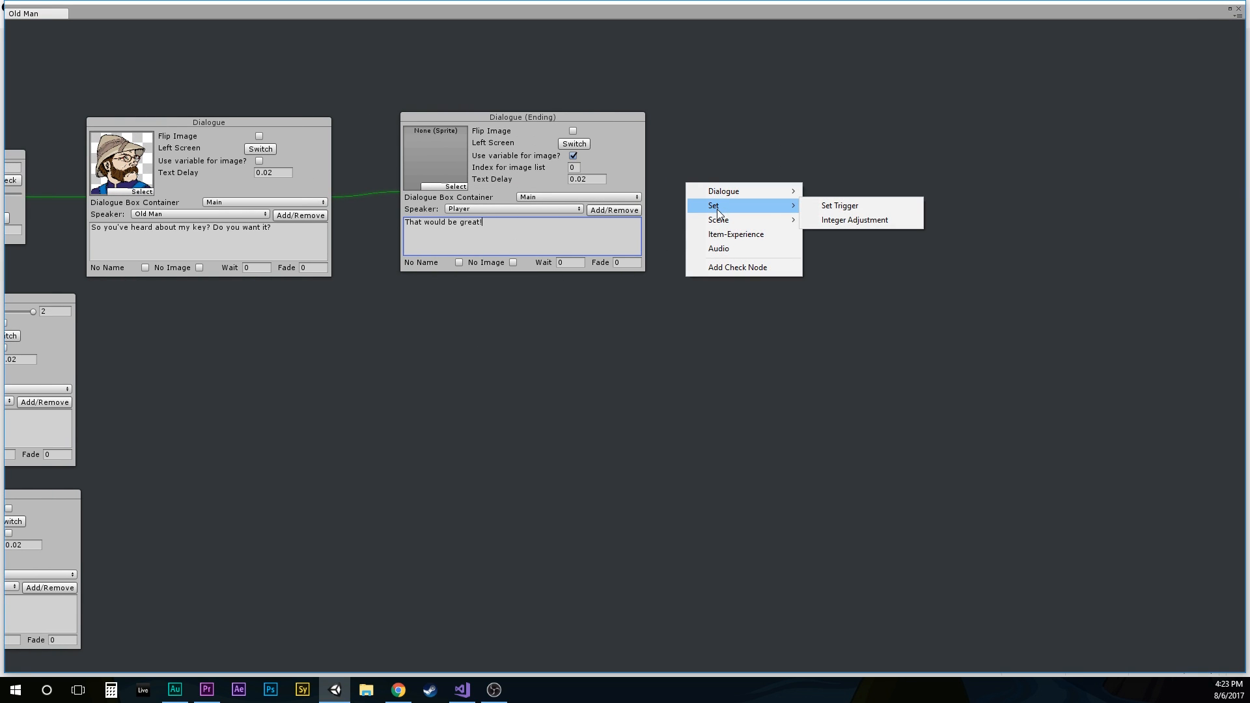
pyautogui.click(729, 155)
pyautogui.moveTo(729, 155); pyautogui.dragTo(586, 171, button='middle')
pyautogui.moveTo(440, 158); pyautogui.dragTo(516, 54, button='middle')
pyautogui.moveTo(514, 71); pyautogui.dragTo(449, 313)
pyautogui.moveTo(620, 419); pyautogui.dragTo(488, 349, button='middle')
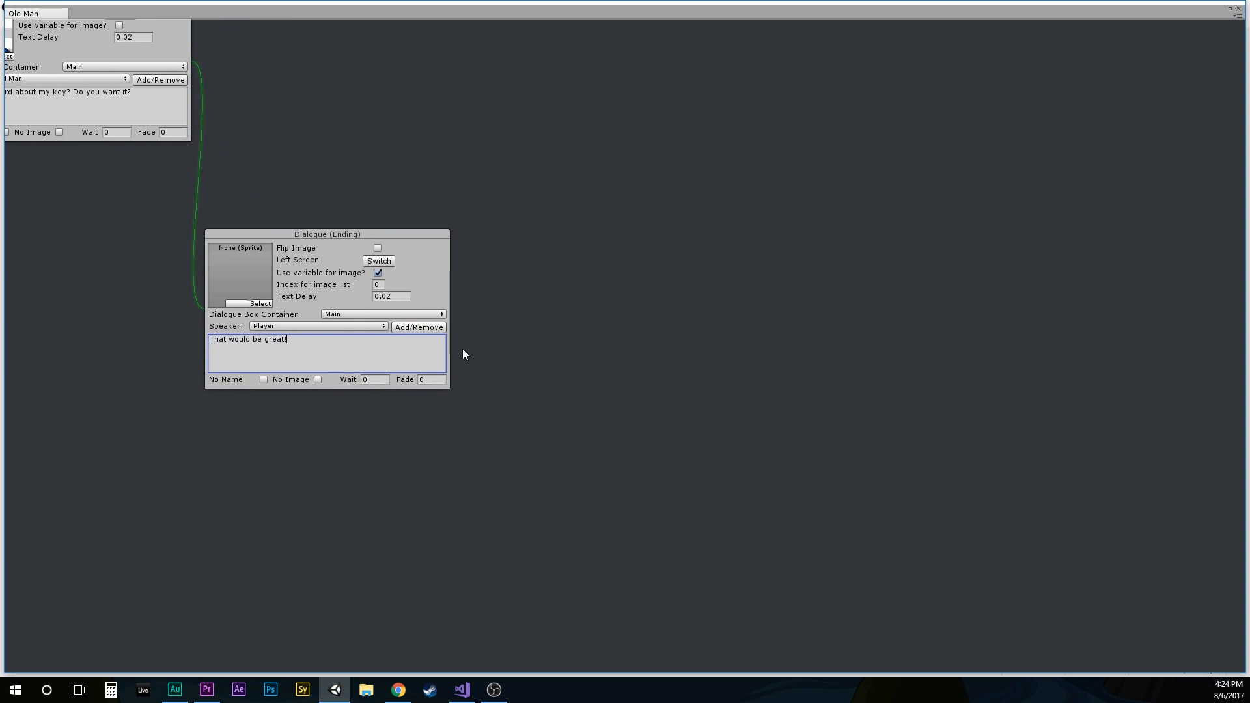
# Step: Add an Item-Experience node beside the Player's reply and set it to give the Silver Key item
pyautogui.rightClick(489, 322)
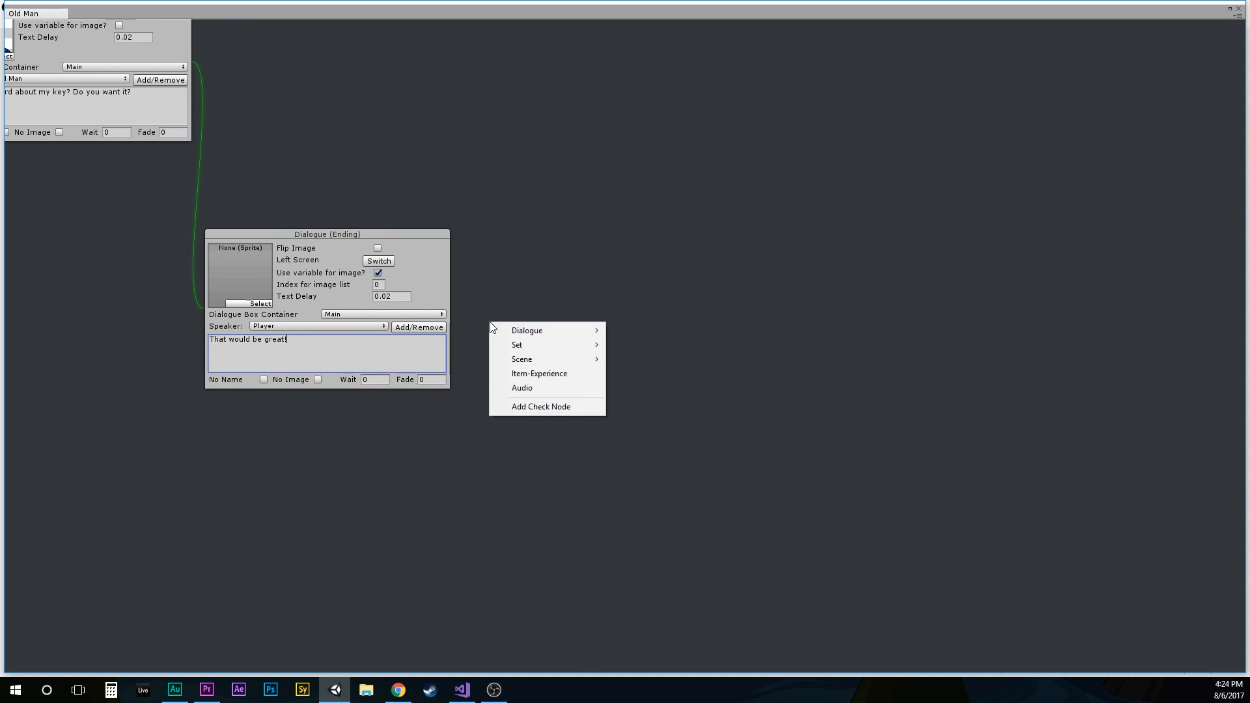
pyautogui.click(526, 373)
pyautogui.moveTo(543, 315); pyautogui.dragTo(562, 272)
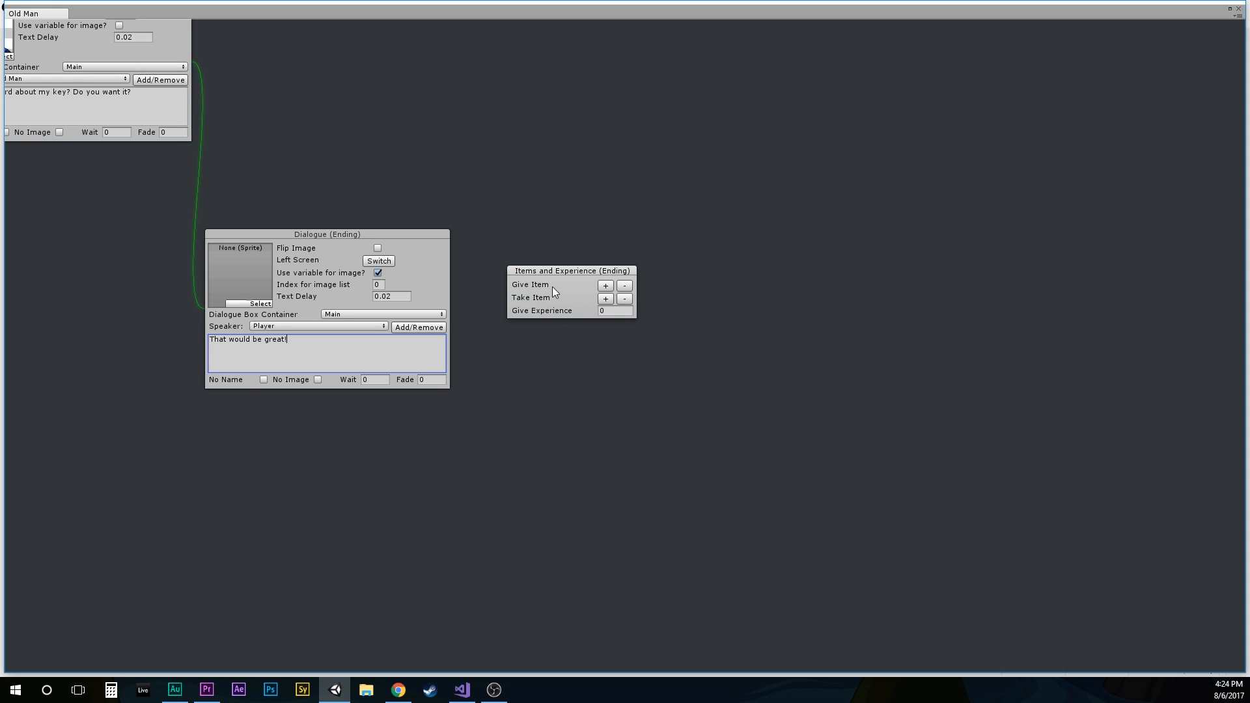
pyautogui.click(606, 287)
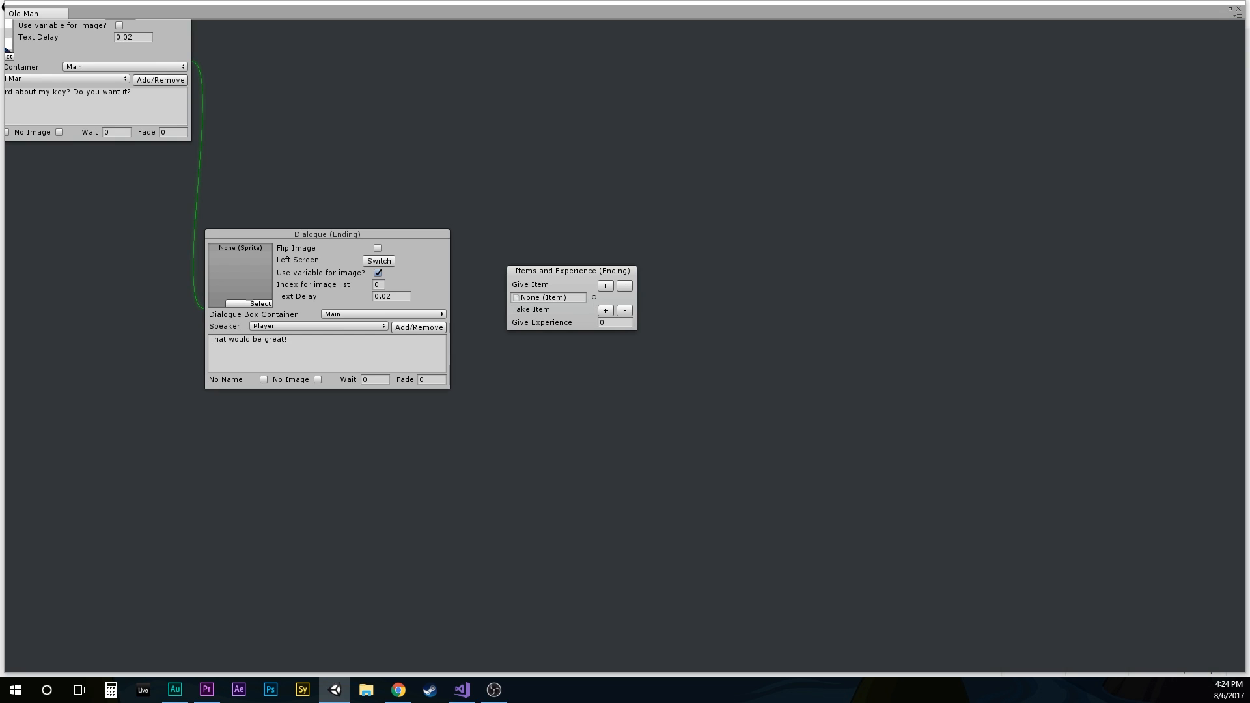
pyautogui.click(594, 298)
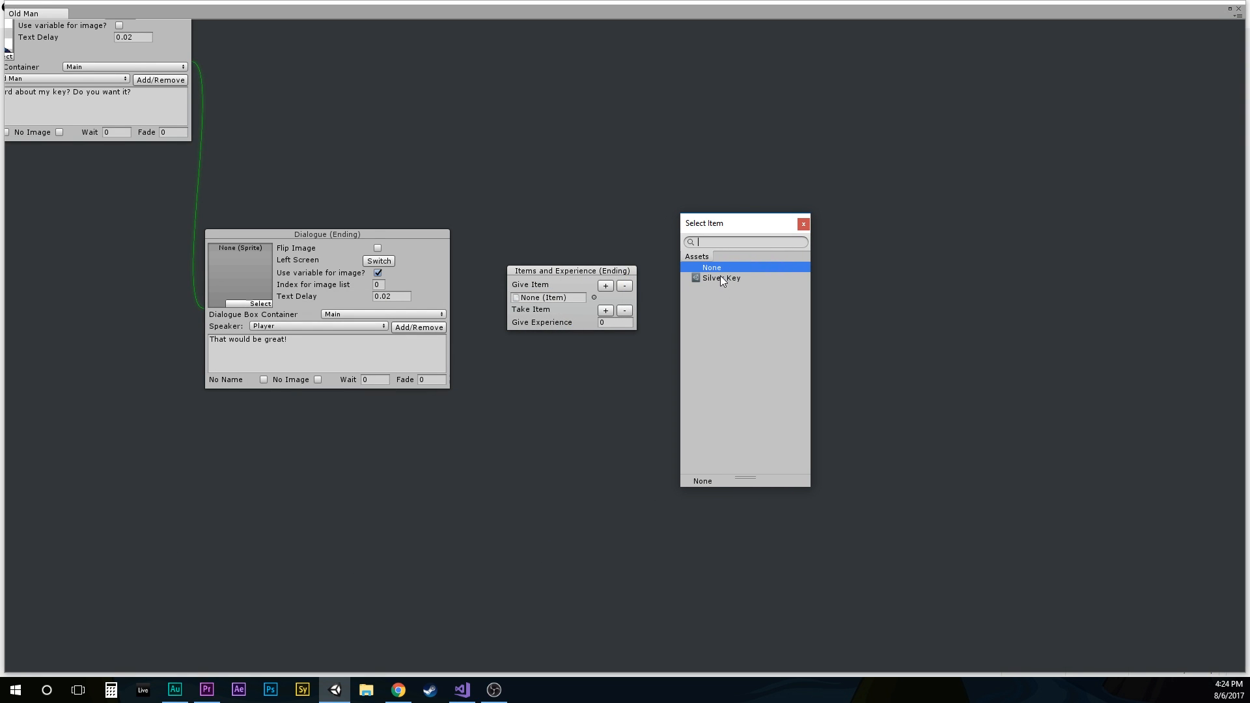
pyautogui.click(720, 278)
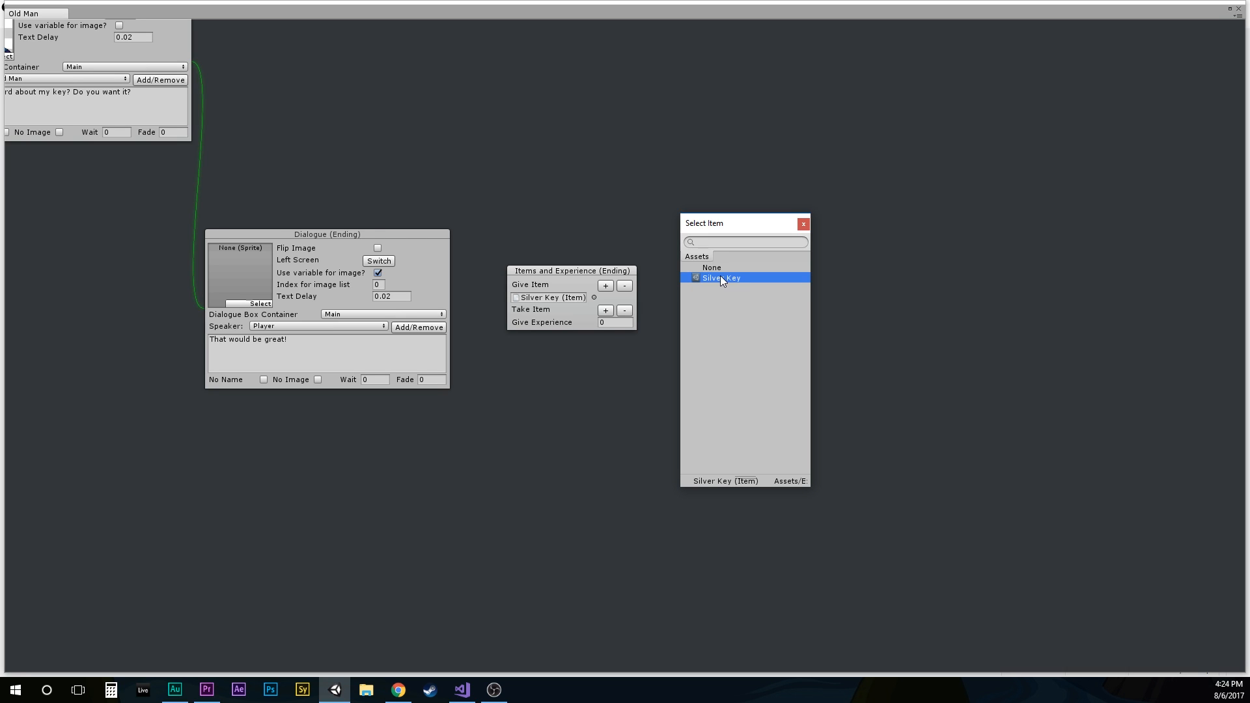
pyautogui.click(804, 224)
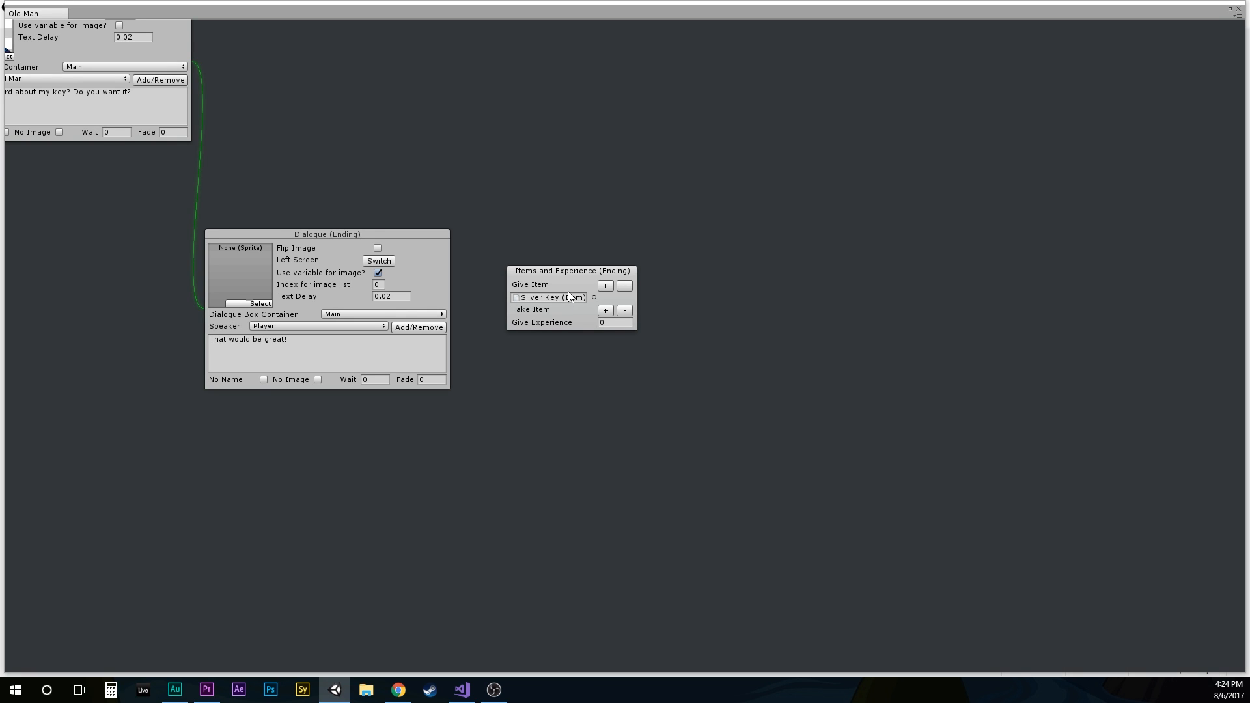
# Step: Connect the "That would be great!" node to the Items and Experience node and nudge that node closer
pyautogui.rightClick(444, 283)
pyautogui.click(489, 290)
pyautogui.click(526, 278)
pyautogui.moveTo(528, 282); pyautogui.dragTo(516, 280)
# Step: Add a Dialogue node after the Items and Experience node, with No Name, No Image and the Game Text container
pyautogui.rightClick(709, 271)
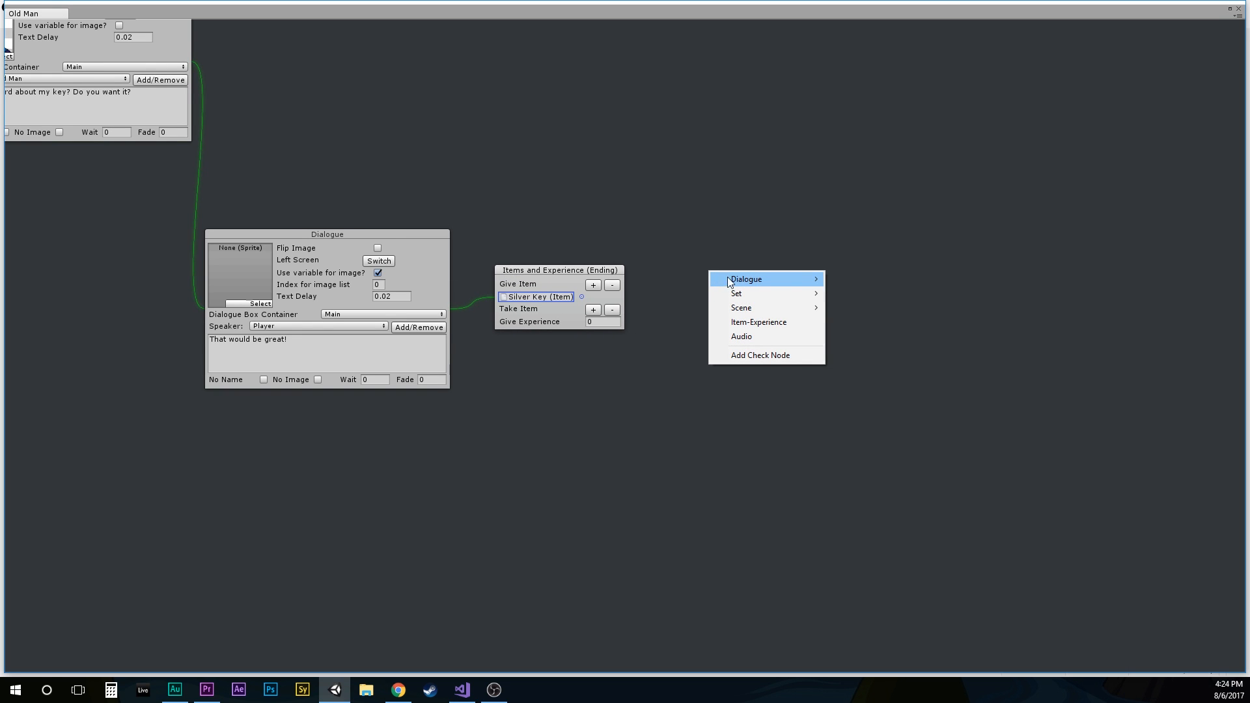
pyautogui.moveTo(775, 280)
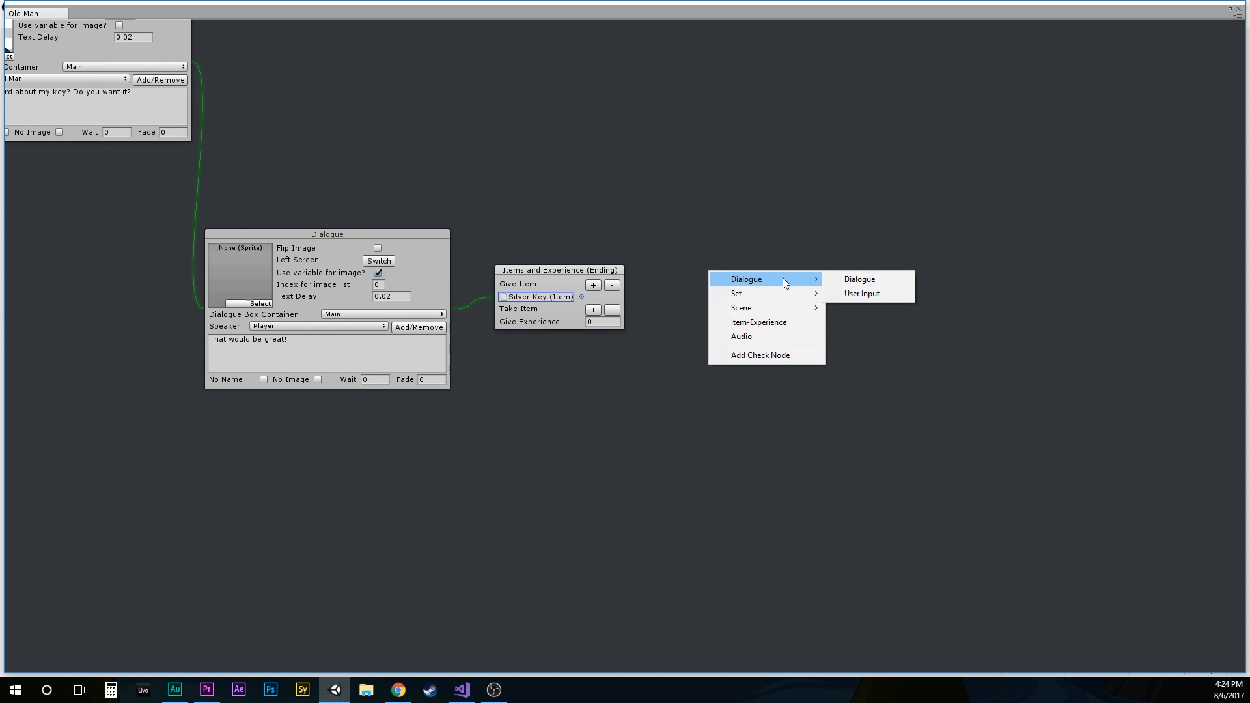
pyautogui.click(838, 280)
pyautogui.moveTo(799, 249); pyautogui.dragTo(770, 220)
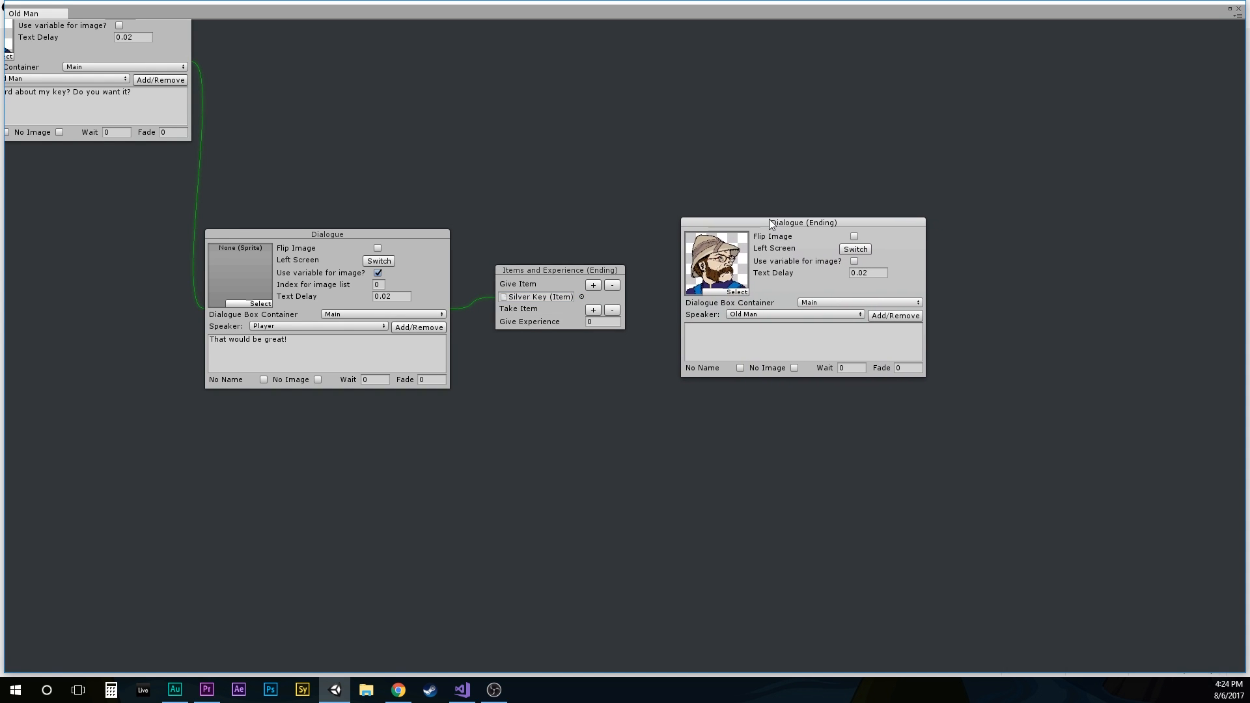
pyautogui.click(738, 364)
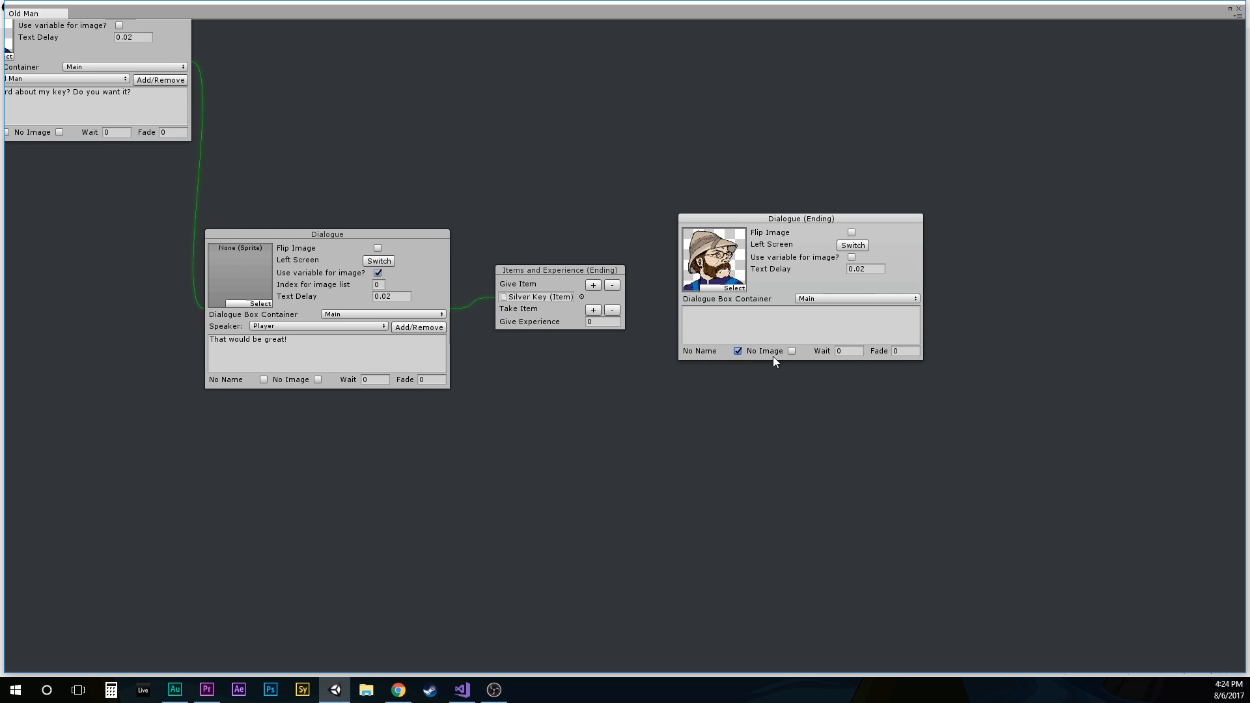
pyautogui.click(792, 351)
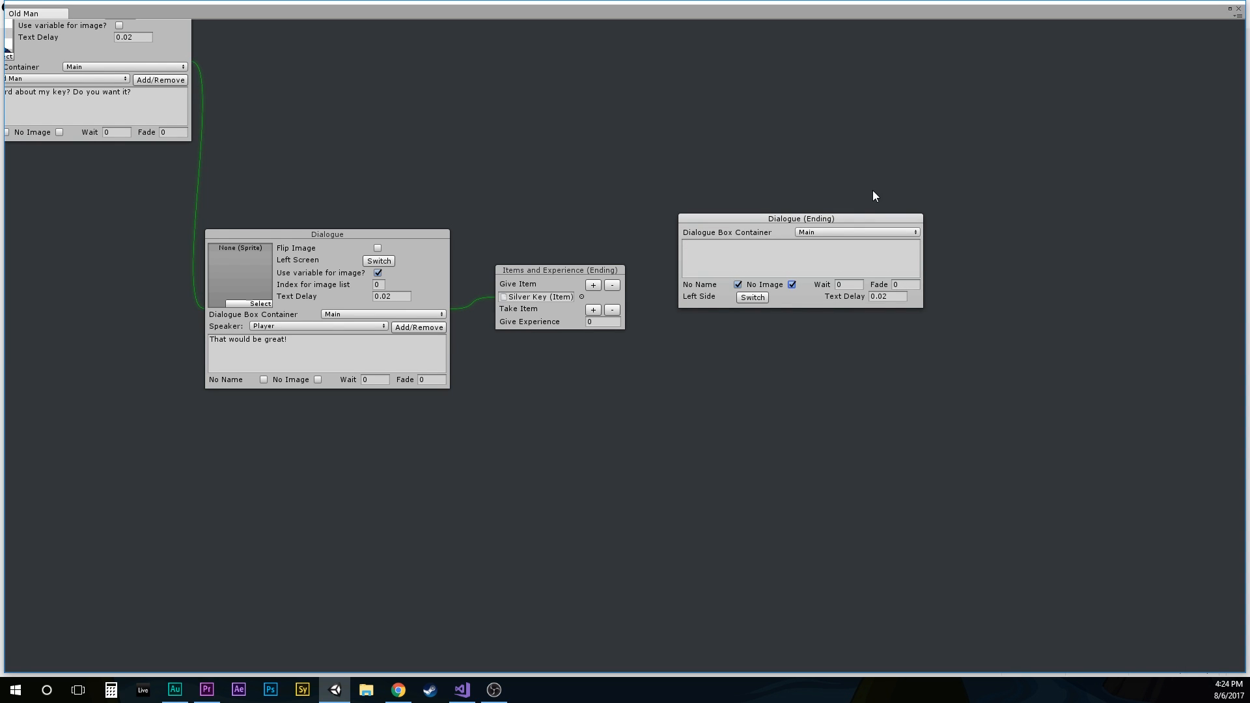
pyautogui.click(838, 232)
pyautogui.click(817, 270)
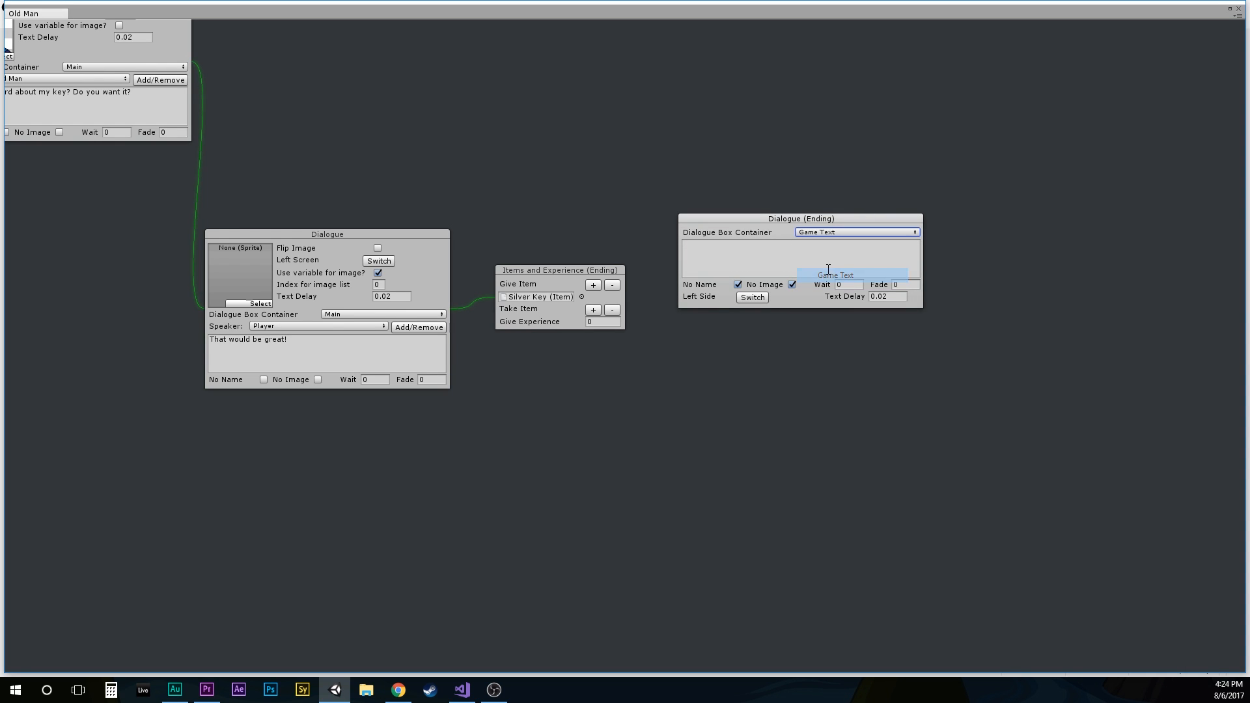
# Step: Enter "You received a Silver Key!" in the Game Text dialogue node and connect the Items and Experience node to it
pyautogui.moveTo(811, 227); pyautogui.dragTo(805, 245)
pyautogui.click(777, 278)
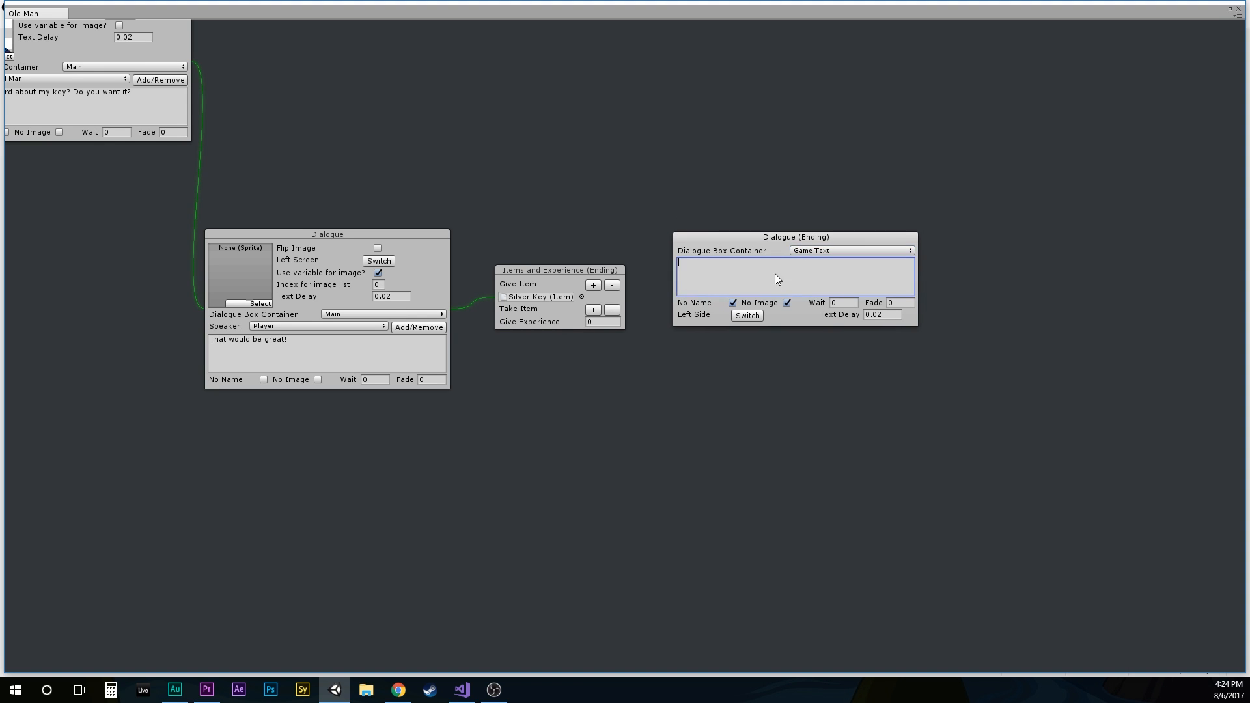
pyautogui.write('You received a Silver Key!')
pyautogui.moveTo(755, 236); pyautogui.dragTo(701, 261)
pyautogui.rightClick(608, 271)
pyautogui.click(658, 279)
pyautogui.click(708, 273)
# Step: Set the Silver Key message's Wait to 1, Fade to 1 and Text Delay to 0
pyautogui.click(839, 323)
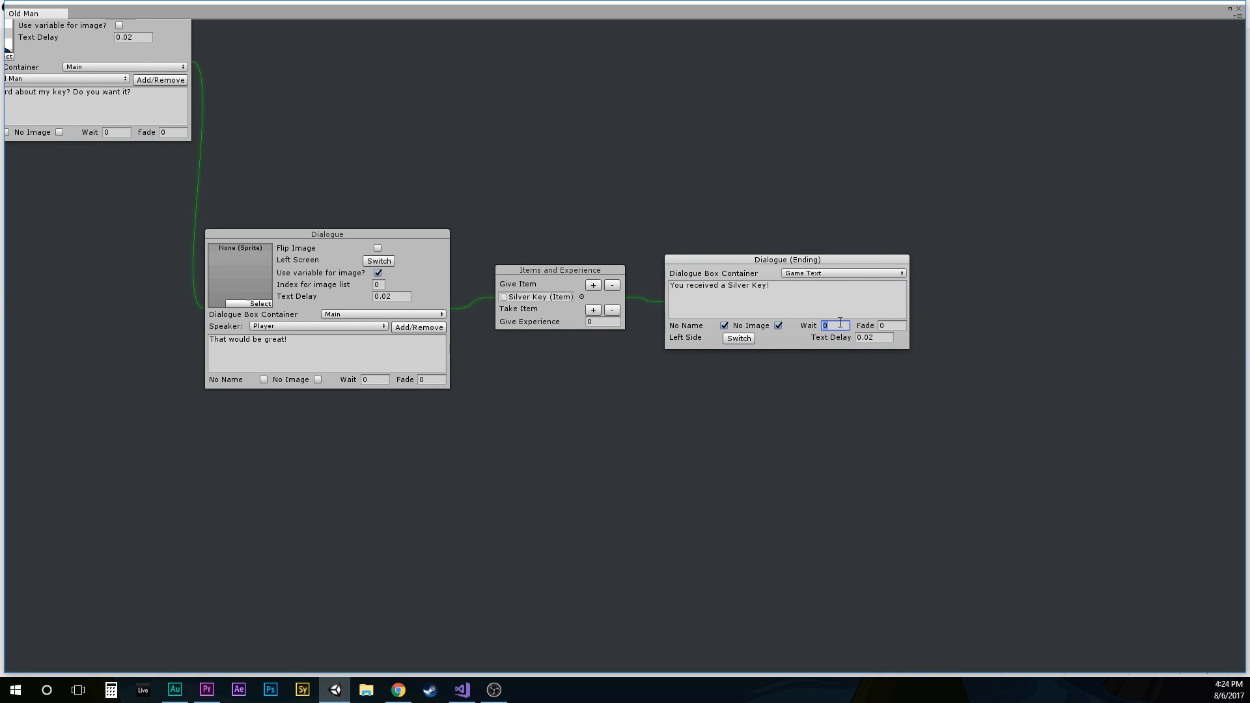
pyautogui.press('Tab')
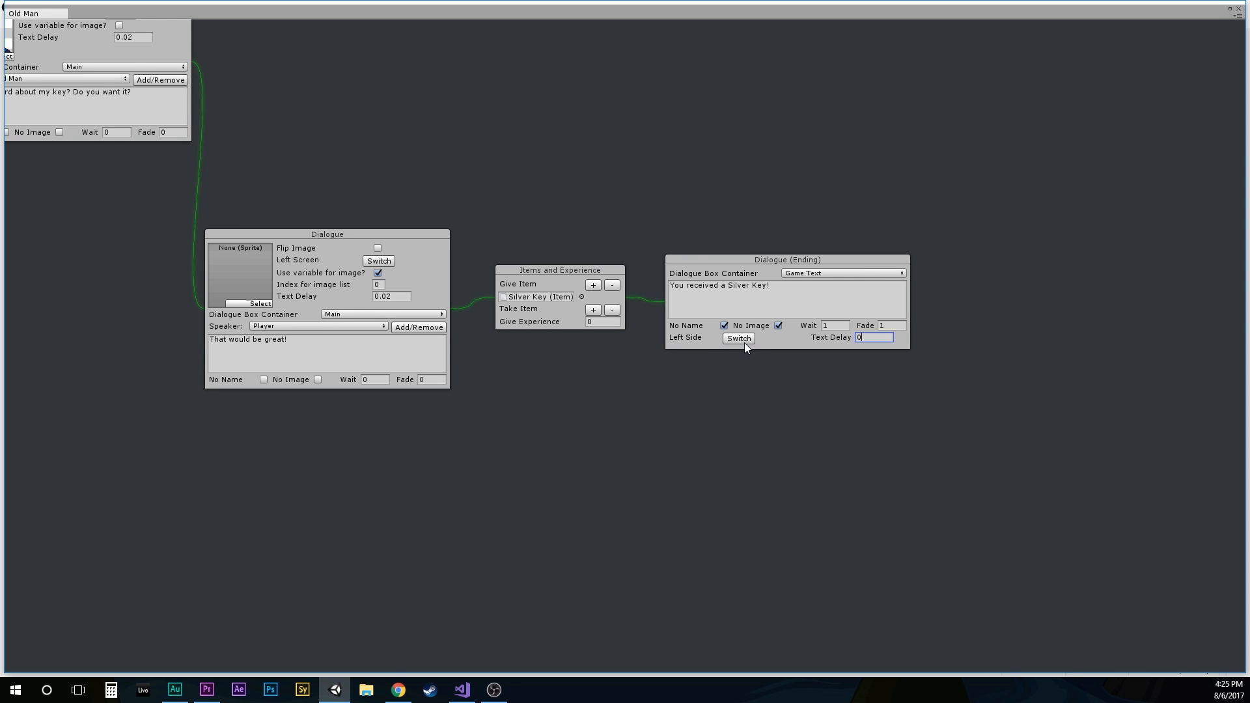
# Step: Add a Set Trigger node beside the "You received a Silver Key!" node
pyautogui.moveTo(590, 211); pyautogui.dragTo(508, 181, button='middle')
pyautogui.moveTo(304, 153); pyautogui.dragTo(269, 201, button='middle')
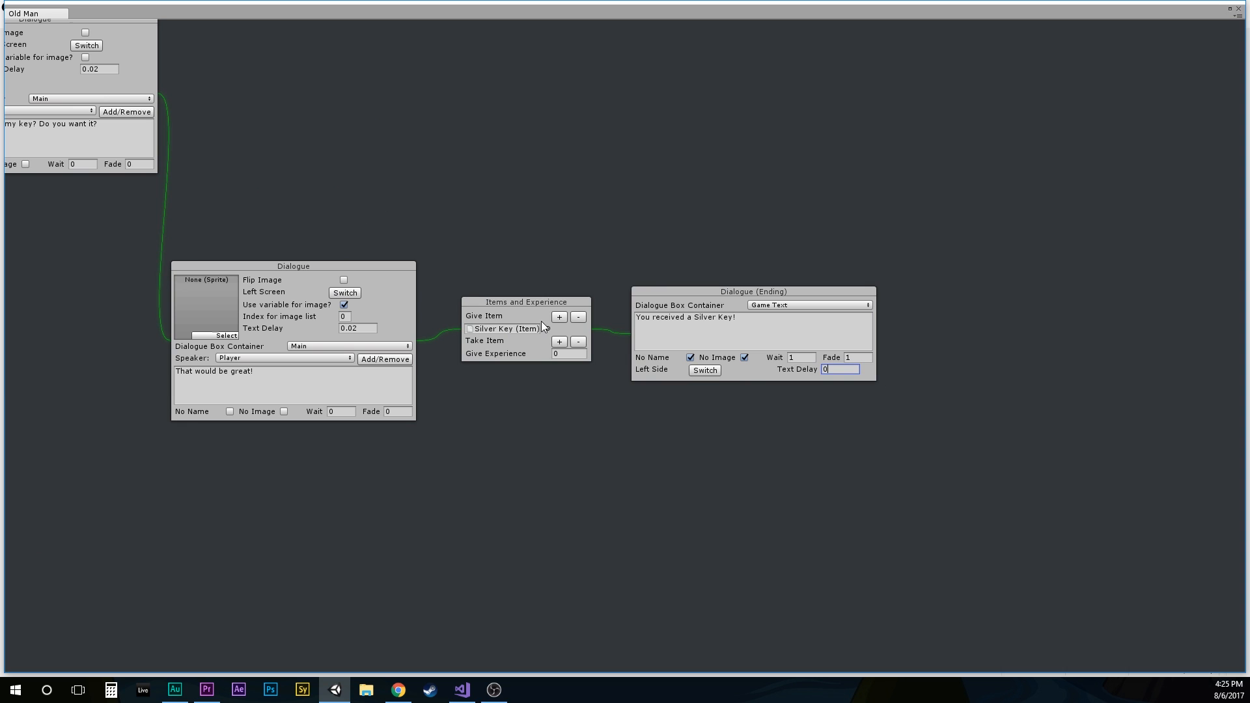
pyautogui.moveTo(594, 246); pyautogui.dragTo(411, 235, button='middle')
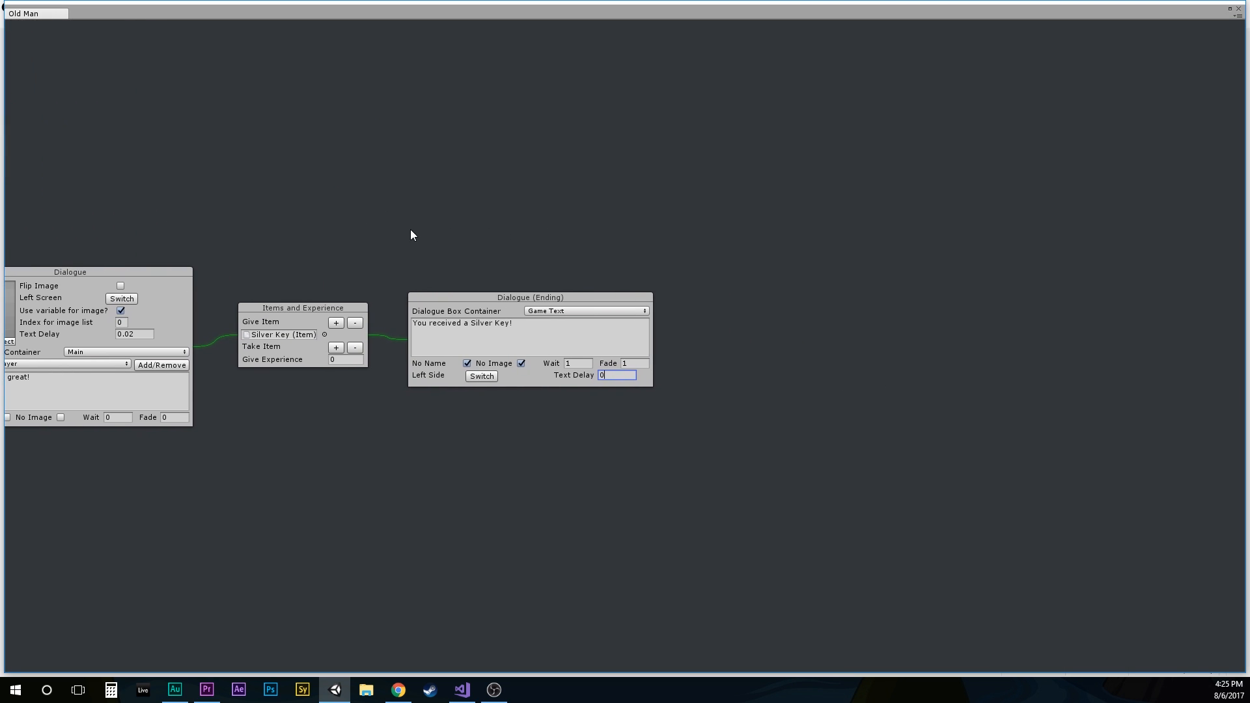
pyautogui.rightClick(743, 331)
pyautogui.moveTo(770, 350)
pyautogui.click(892, 339)
pyautogui.moveTo(840, 323); pyautogui.dragTo(792, 300)
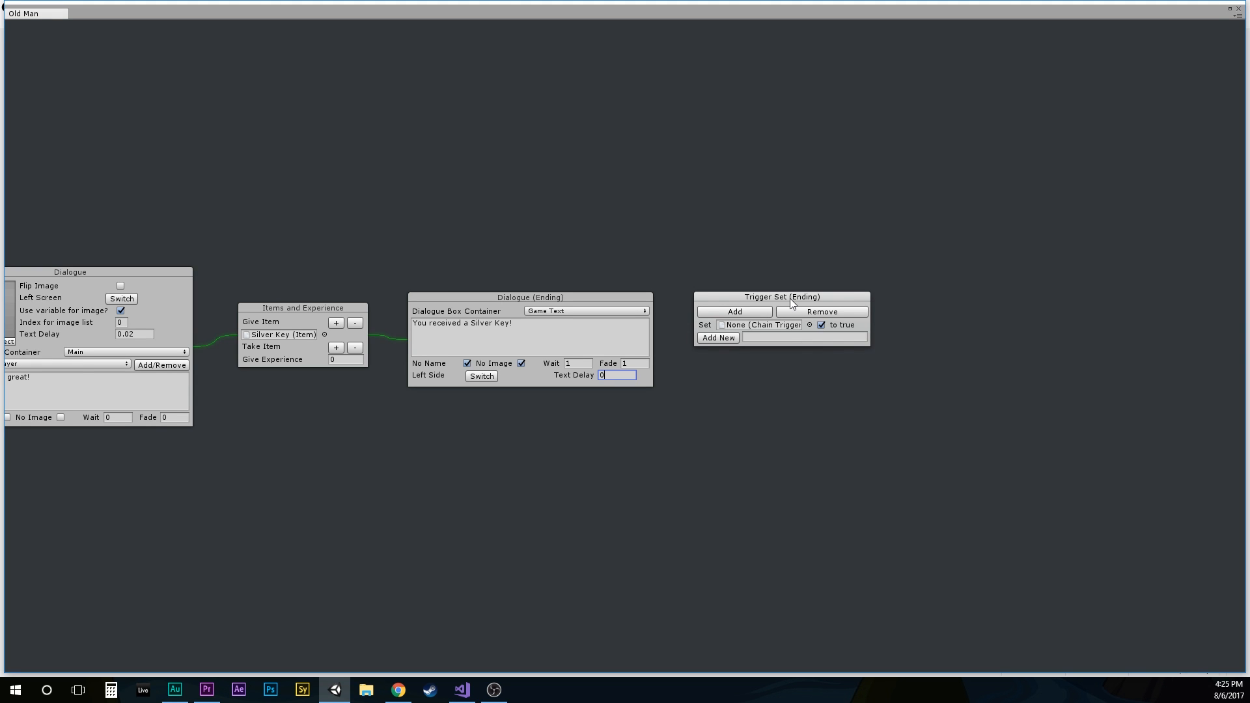
pyautogui.moveTo(792, 302); pyautogui.dragTo(770, 230)
pyautogui.rightClick(764, 322)
pyautogui.click(794, 401)
pyautogui.moveTo(775, 322); pyautogui.dragTo(732, 323)
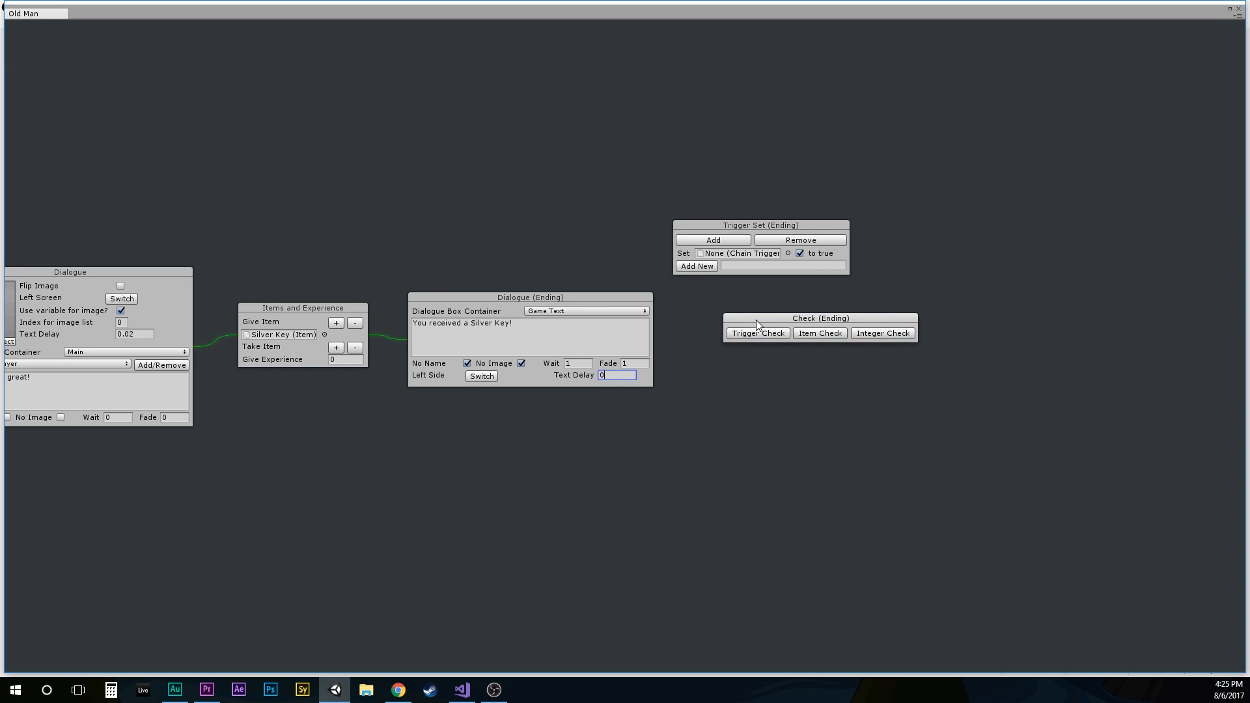
pyautogui.click(796, 336)
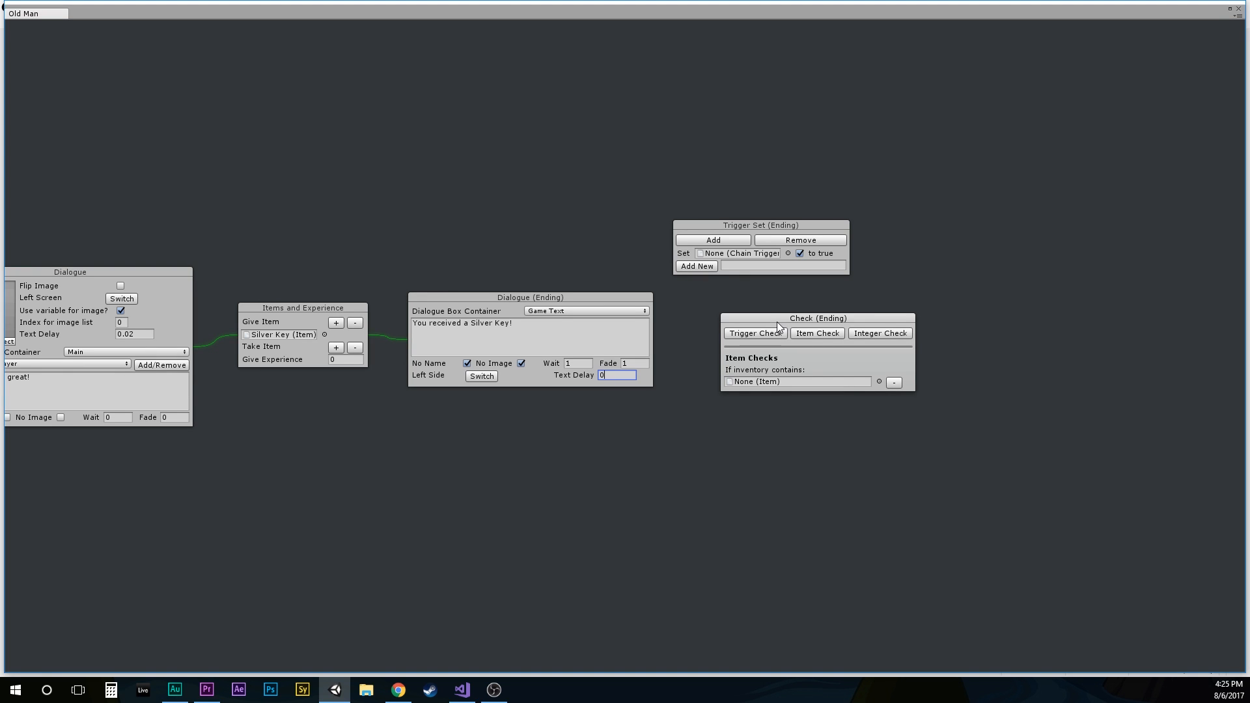
pyautogui.moveTo(777, 322); pyautogui.dragTo(100, 104)
pyautogui.moveTo(313, 260); pyautogui.dragTo(1195, 316, button='middle')
pyautogui.moveTo(1090, 209); pyautogui.dragTo(49, 96)
pyautogui.moveTo(196, 150); pyautogui.dragTo(557, 101, button='middle')
pyautogui.moveTo(441, 49); pyautogui.dragTo(461, 87)
pyautogui.rightClick(455, 147)
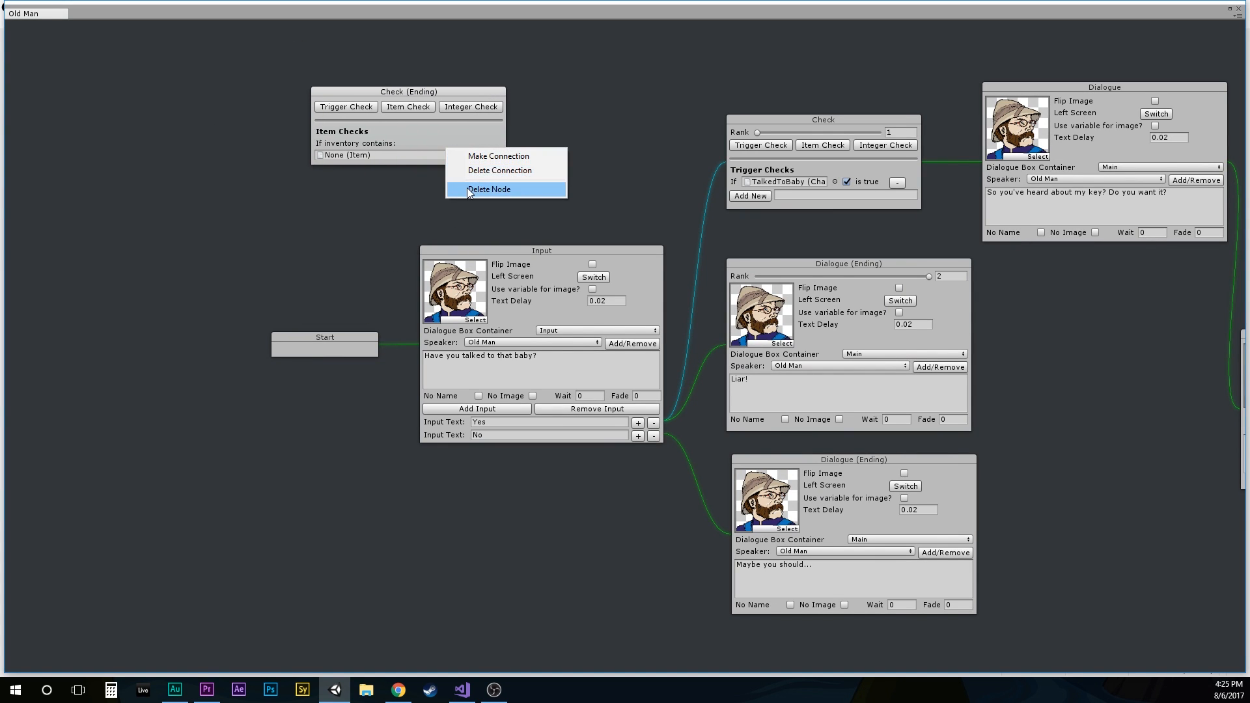
pyautogui.click(485, 187)
# Step: Place the Trigger Set node beside the Silver Key message and create its new trigger OldMan/GaveKey
pyautogui.moveTo(1010, 254); pyautogui.dragTo(167, 281, button='middle')
pyautogui.moveTo(658, 227); pyautogui.dragTo(254, 91, button='middle')
pyautogui.moveTo(741, 177); pyautogui.dragTo(794, 255, button='middle')
pyautogui.moveTo(794, 256); pyautogui.dragTo(810, 318)
pyautogui.click(838, 355)
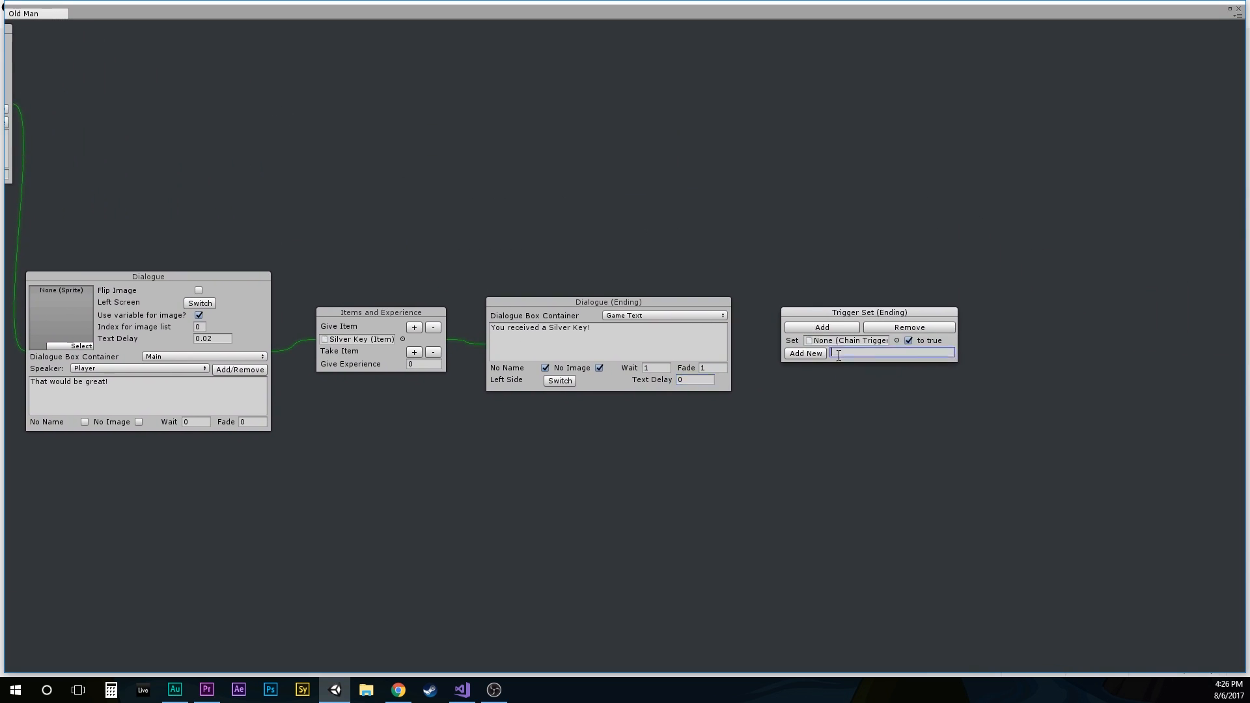
pyautogui.write('OldMan/')
pyautogui.write('GaveKey')
pyautogui.click(813, 354)
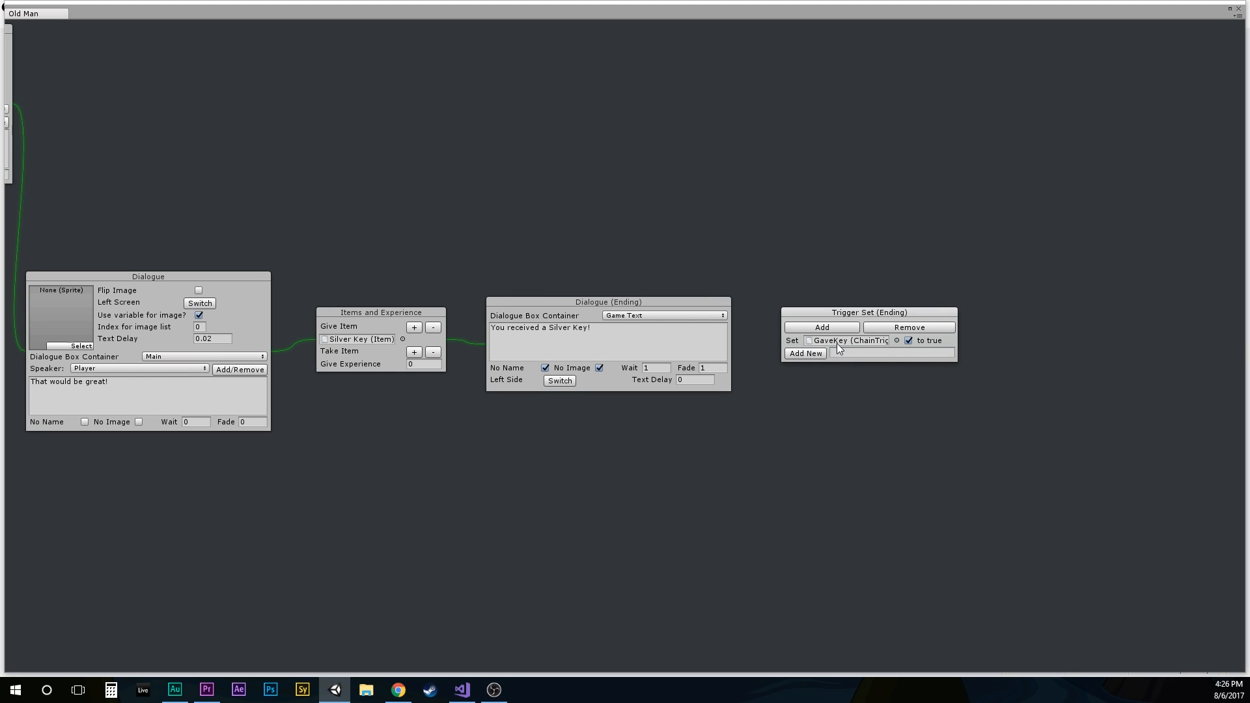
# Step: Connect the "You received a Silver Key!" node to the Trigger Set node
pyautogui.rightClick(707, 359)
pyautogui.click(736, 364)
pyautogui.click(814, 348)
# Step: Move the Start node up and away from the Input node, and add a Check node above the gap between them
pyautogui.moveTo(627, 252); pyautogui.dragTo(713, 294, button='middle')
pyautogui.moveTo(542, 249); pyautogui.dragTo(1025, 334, button='middle')
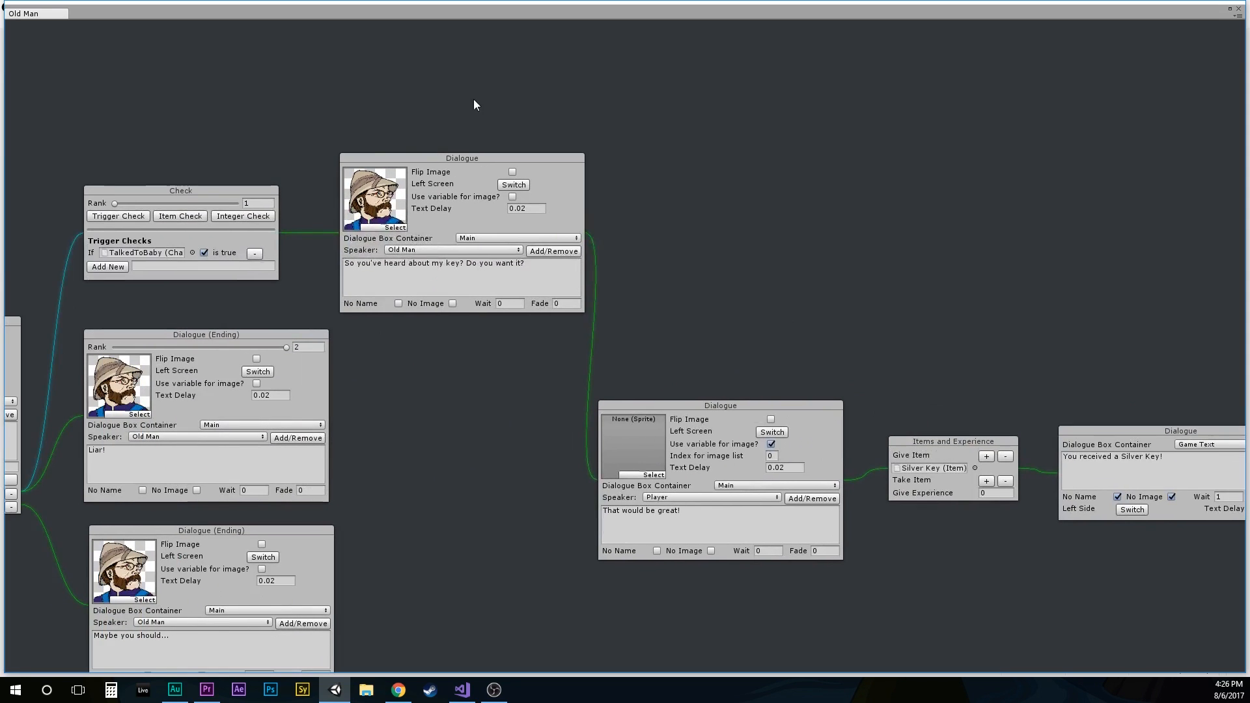
pyautogui.moveTo(479, 109); pyautogui.dragTo(922, 158, button='middle')
pyautogui.moveTo(488, 296); pyautogui.dragTo(837, 293, button='middle')
pyautogui.moveTo(453, 460); pyautogui.dragTo(319, 332)
pyautogui.moveTo(319, 332); pyautogui.dragTo(311, 365, button='middle')
pyautogui.rightClick(459, 218)
pyautogui.click(504, 300)
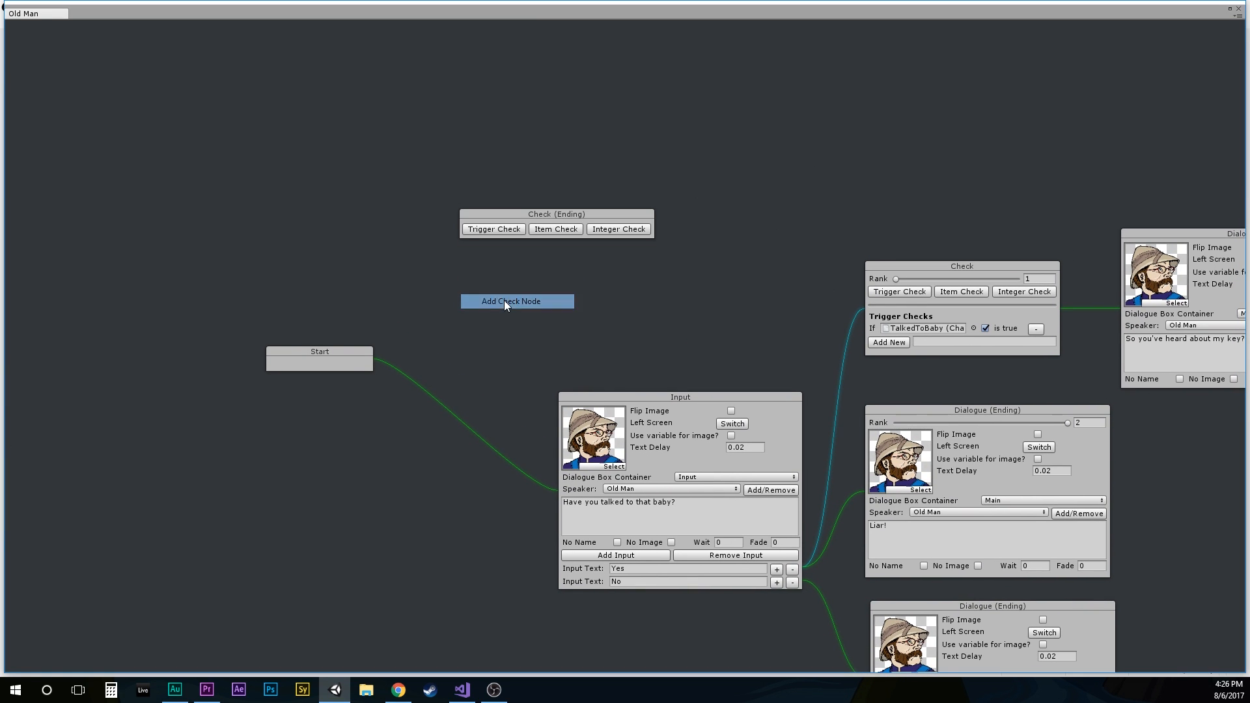
# Step: Give the new Check node a trigger check, move it up, and add a second Check node with an item check below it
pyautogui.click(506, 229)
pyautogui.moveTo(543, 227); pyautogui.dragTo(509, 102)
pyautogui.rightClick(475, 202)
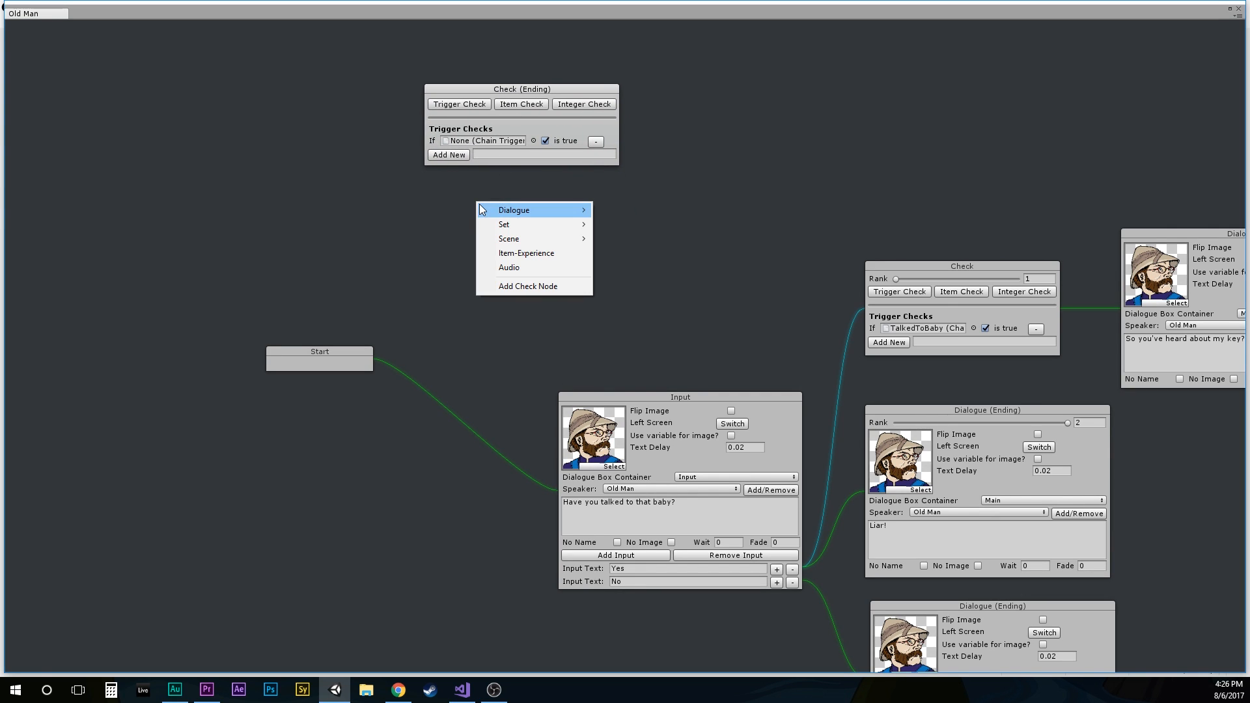
pyautogui.click(505, 286)
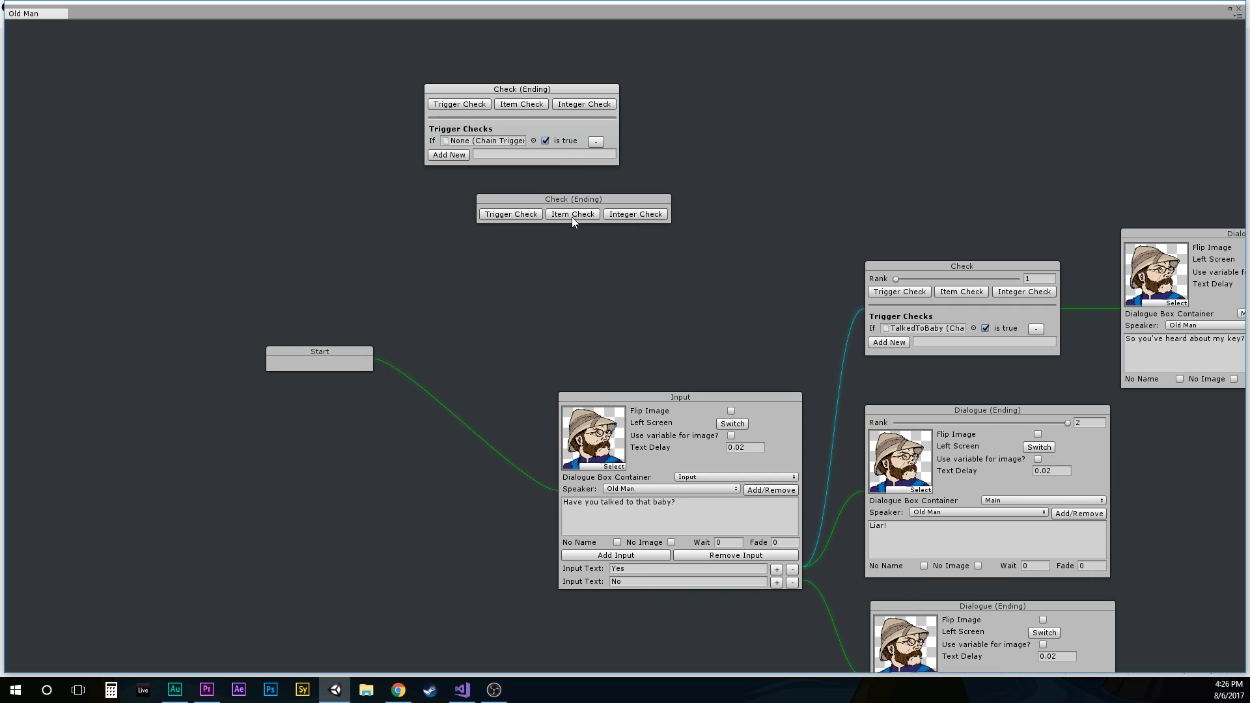
pyautogui.click(572, 215)
pyautogui.moveTo(574, 201); pyautogui.dragTo(548, 226)
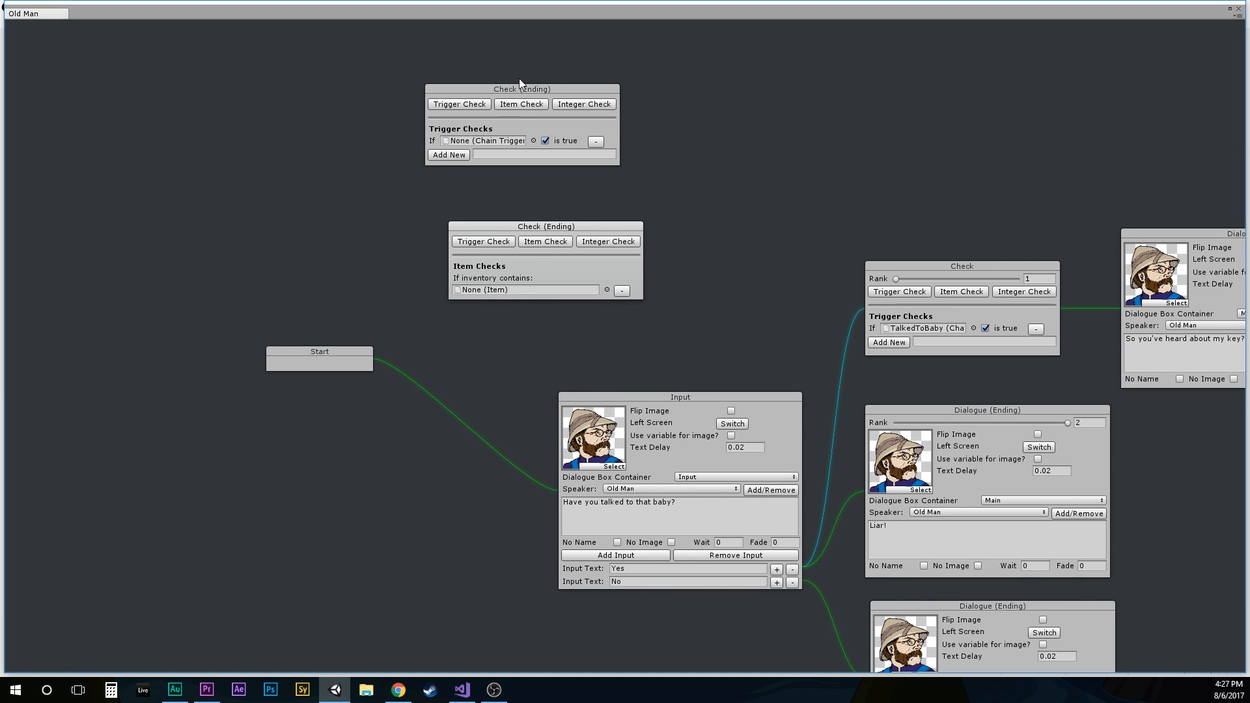
# Step: Spread the two new Check nodes side by side and set the trigger check to GaveKey
pyautogui.moveTo(514, 88); pyautogui.dragTo(435, 109)
pyautogui.moveTo(558, 225); pyautogui.dragTo(773, 120)
pyautogui.click(454, 163)
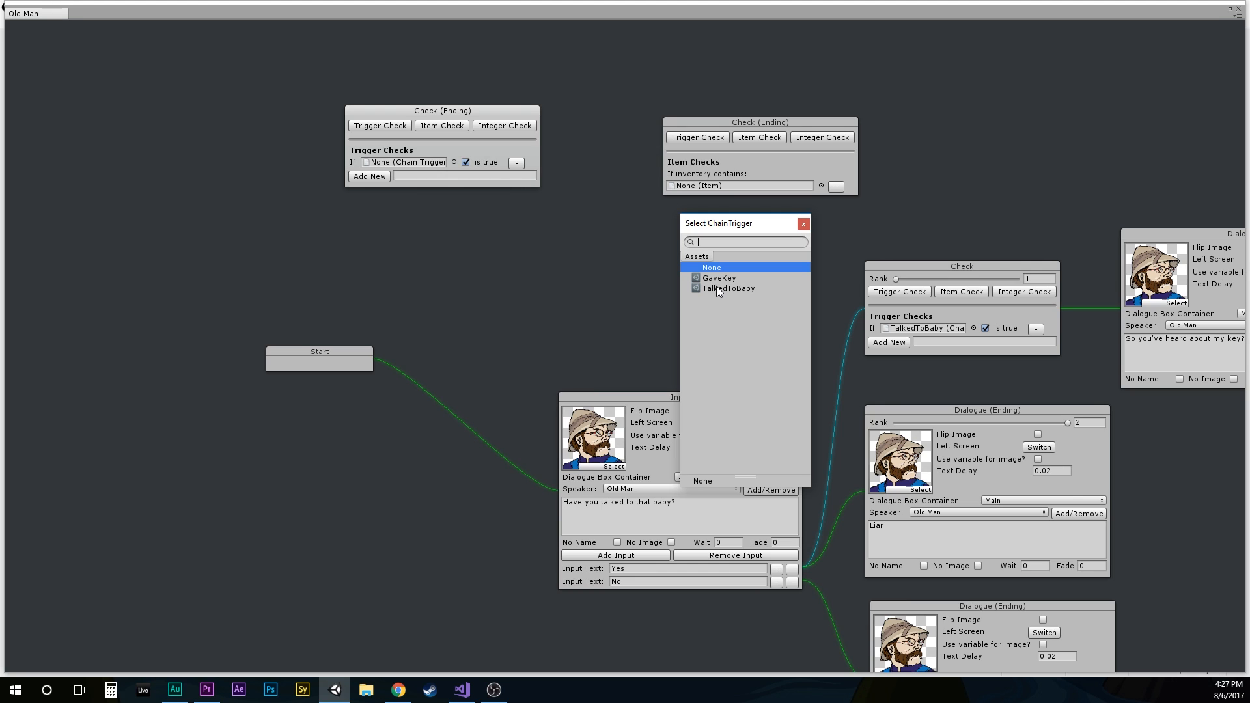
pyautogui.click(718, 278)
pyautogui.click(456, 205)
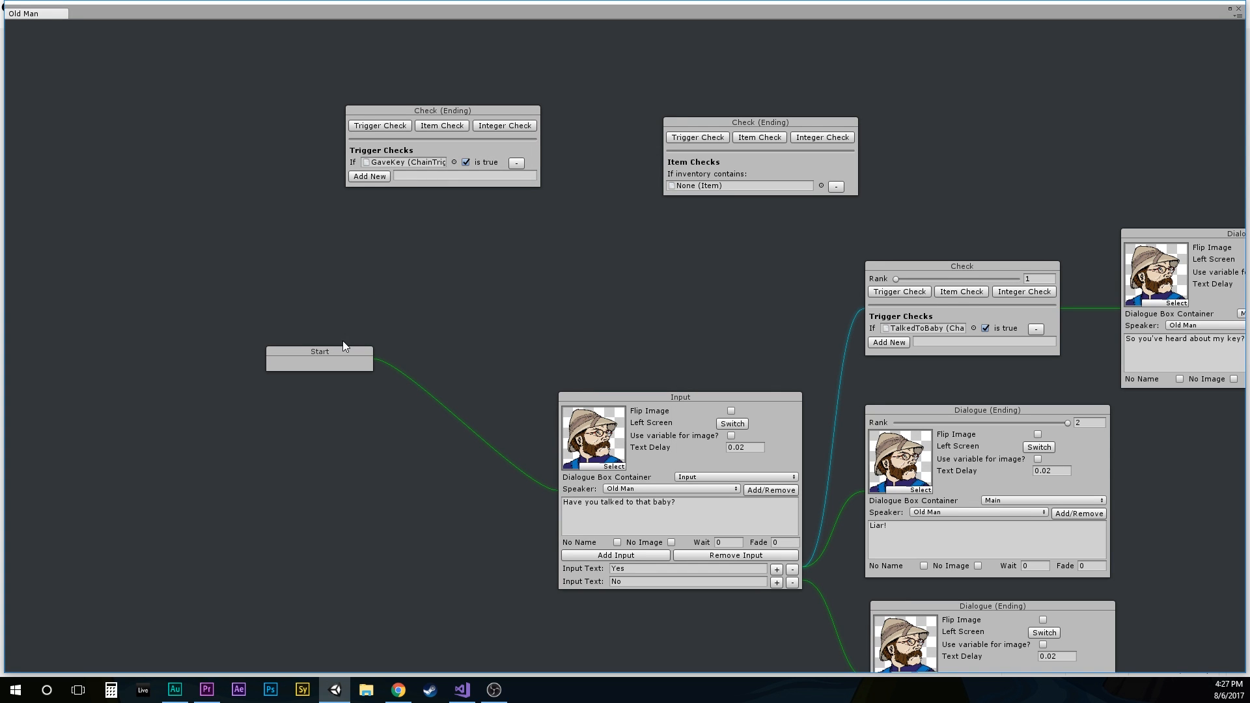
# Step: Move the Start node beside the GaveKey Check node and connect Start to that Check
pyautogui.moveTo(388, 125); pyautogui.dragTo(427, 165)
pyautogui.moveTo(614, 218); pyautogui.dragTo(795, 421, button='middle')
pyautogui.moveTo(359, 497); pyautogui.dragTo(287, 312)
pyautogui.rightClick(288, 304)
pyautogui.click(307, 306)
pyautogui.click(438, 311)
pyautogui.moveTo(480, 304); pyautogui.dragTo(474, 239)
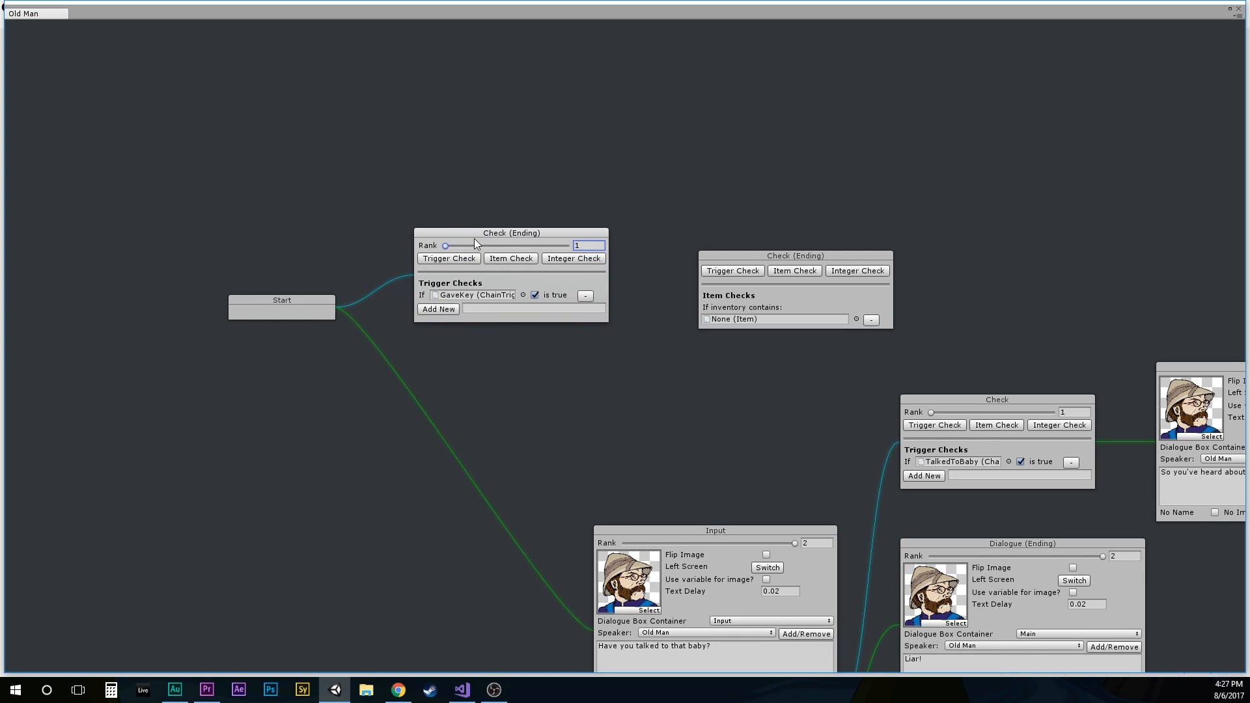
# Step: Move the item Check node up and connect the GaveKey Check node to it
pyautogui.moveTo(727, 265); pyautogui.dragTo(724, 65)
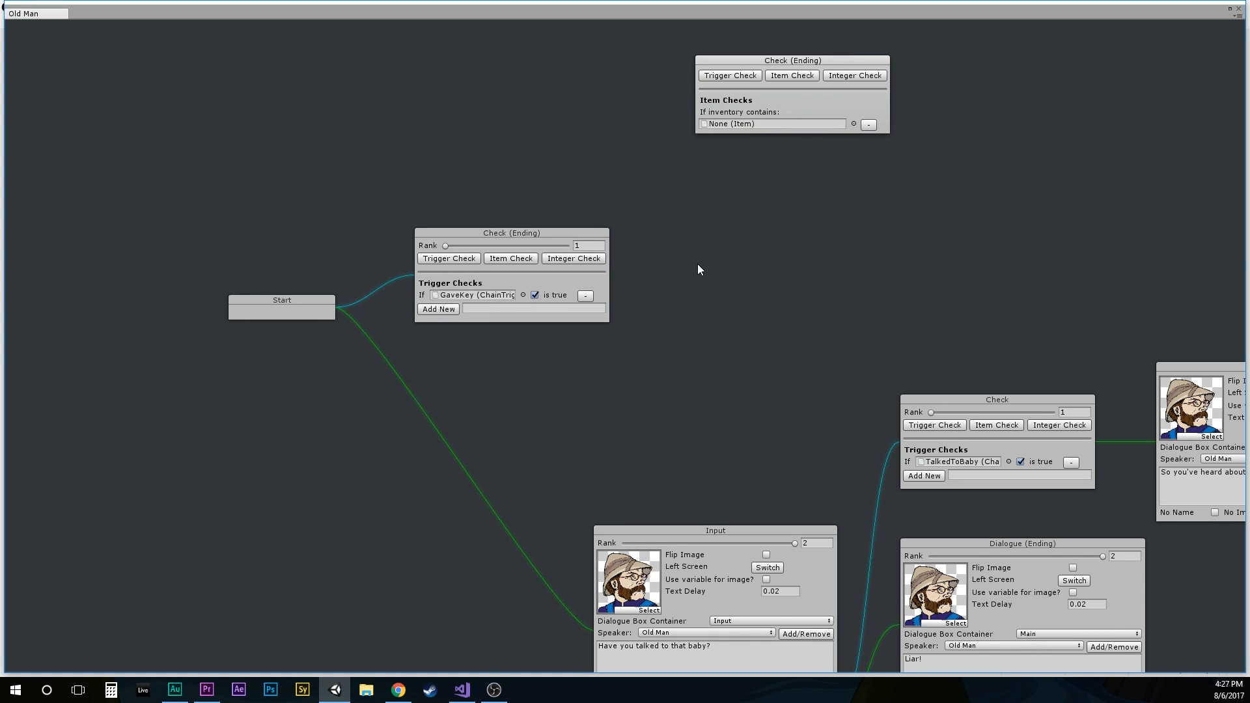
pyautogui.rightClick(596, 276)
pyautogui.click(606, 284)
pyautogui.click(706, 94)
pyautogui.moveTo(727, 57); pyautogui.dragTo(725, 85)
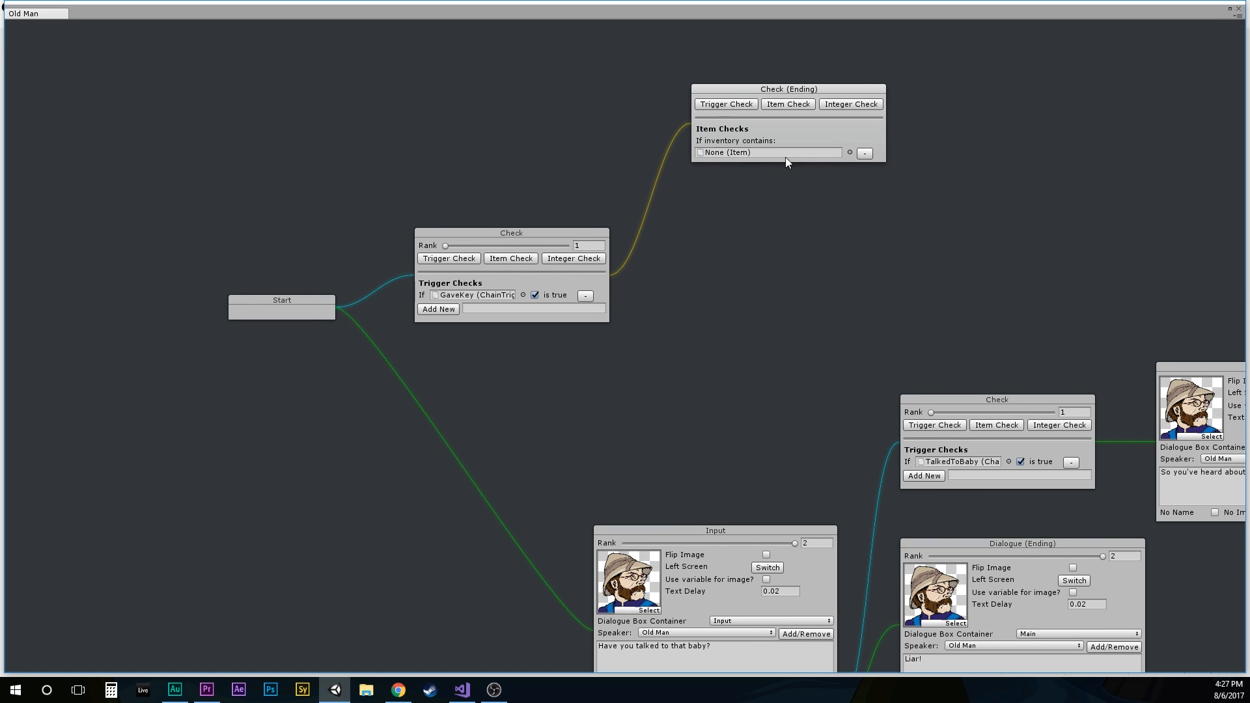
# Step: Set the item check to Silver Key and shift its node closer to the GaveKey Check
pyautogui.click(848, 153)
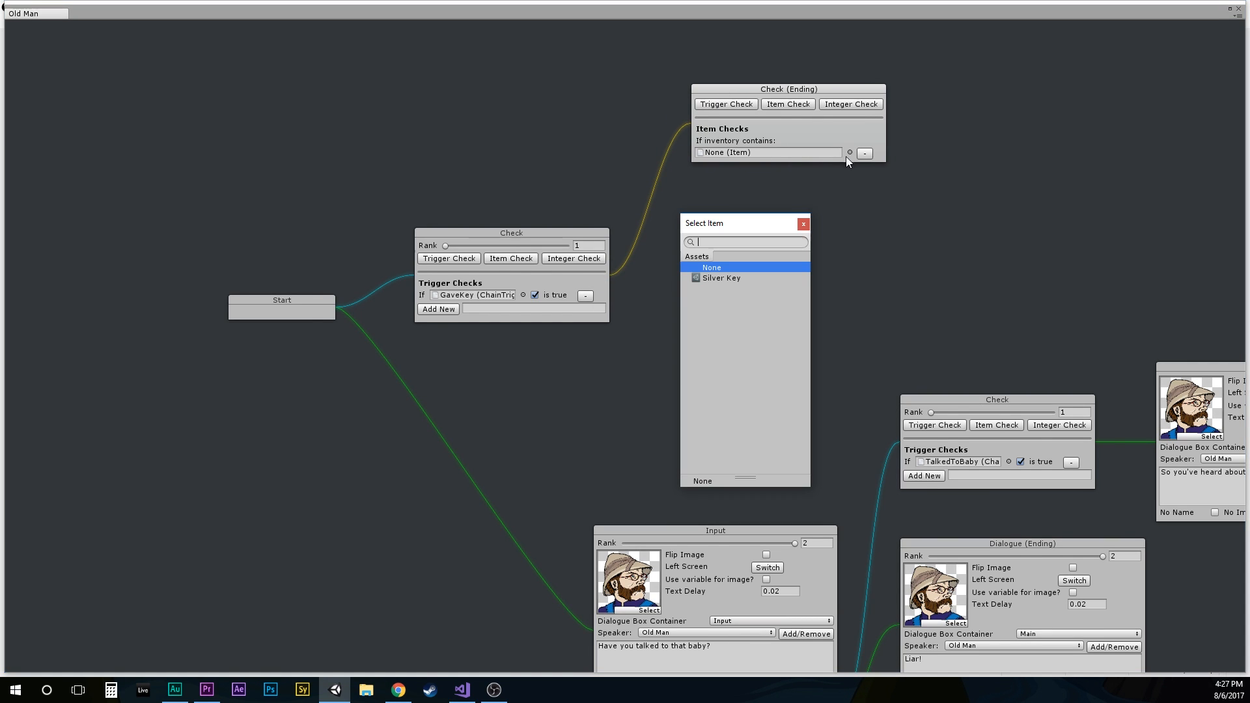
pyautogui.click(724, 278)
pyautogui.click(803, 224)
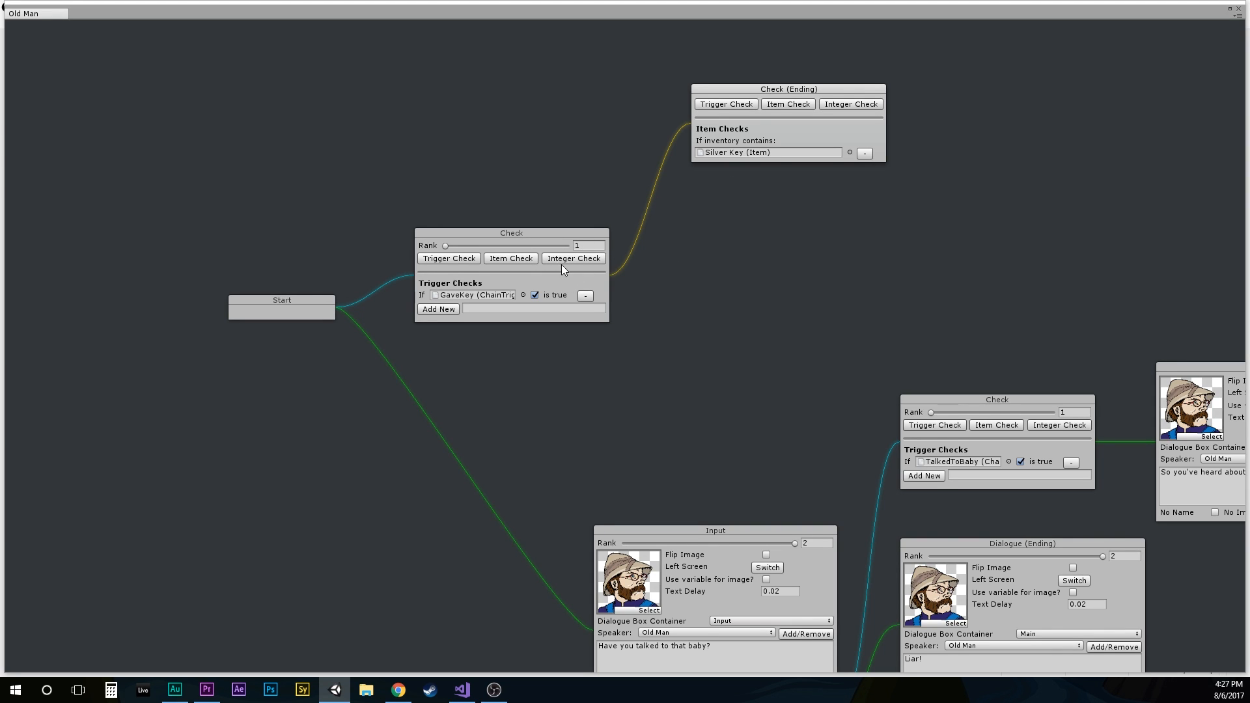
pyautogui.moveTo(735, 276); pyautogui.dragTo(571, 306)
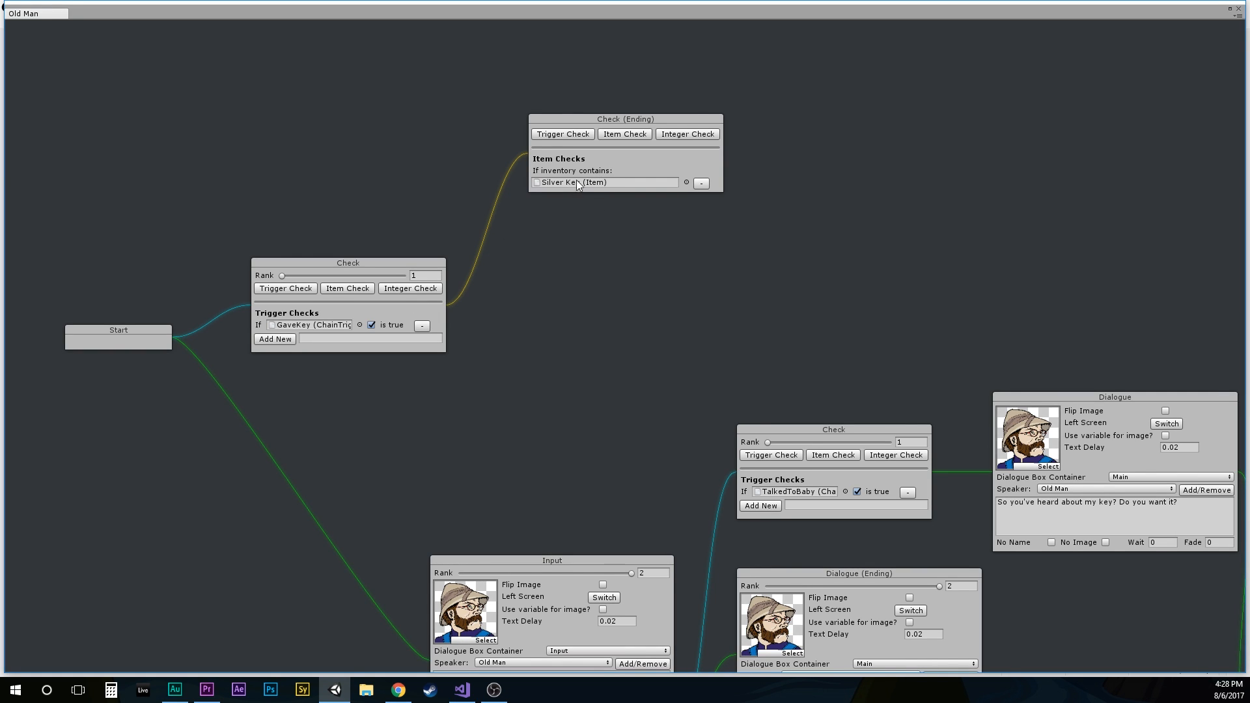
pyautogui.moveTo(602, 137); pyautogui.dragTo(573, 140)
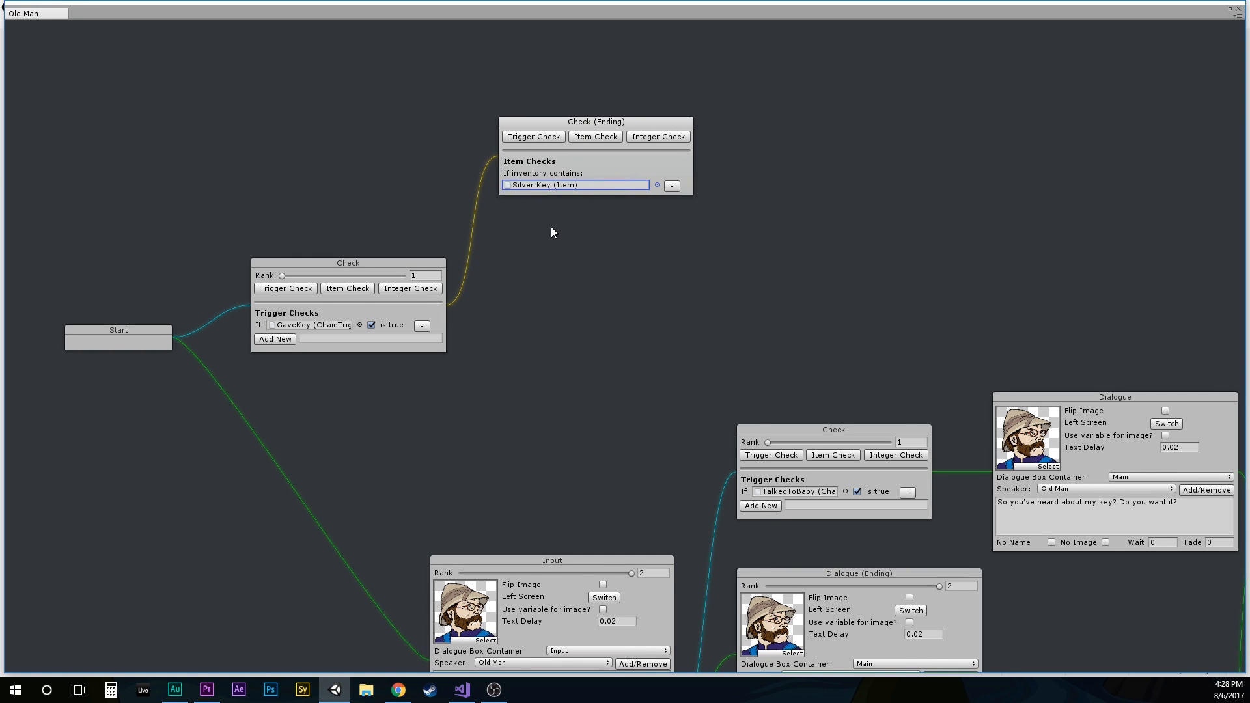
# Step: Add a Dialogue node beside the Silver Key Check with the Old Man's line "How do you like my key?"
pyautogui.rightClick(757, 168)
pyautogui.moveTo(776, 170)
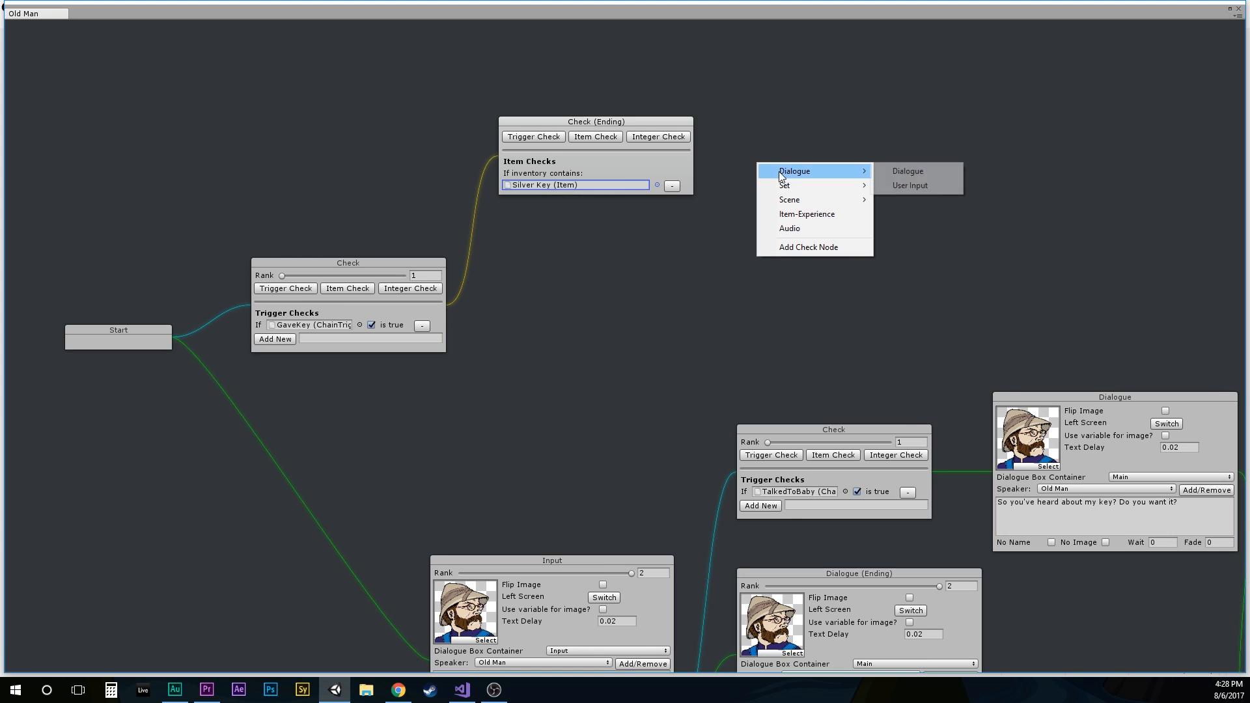
pyautogui.click(911, 172)
pyautogui.moveTo(850, 132); pyautogui.dragTo(832, 81)
pyautogui.click(842, 202)
pyautogui.write('How do y')
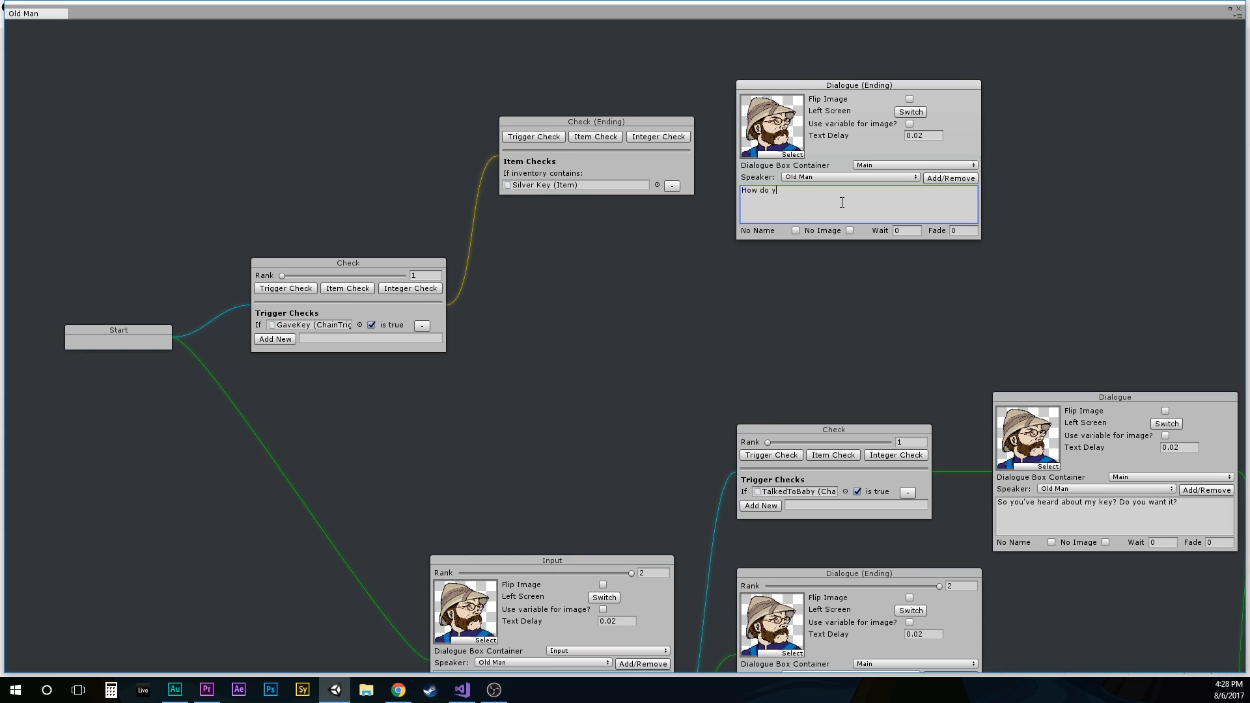
pyautogui.write('ou like my key?')
# Step: Connect the Silver Key Check node to the "How do you like my key?" dialogue
pyautogui.rightClick(662, 161)
pyautogui.click(687, 171)
pyautogui.click(768, 201)
# Step: Add a Dialogue node below the Silver Key Check with the text "I don't have anymore keys."
pyautogui.rightClick(569, 282)
pyautogui.moveTo(637, 293)
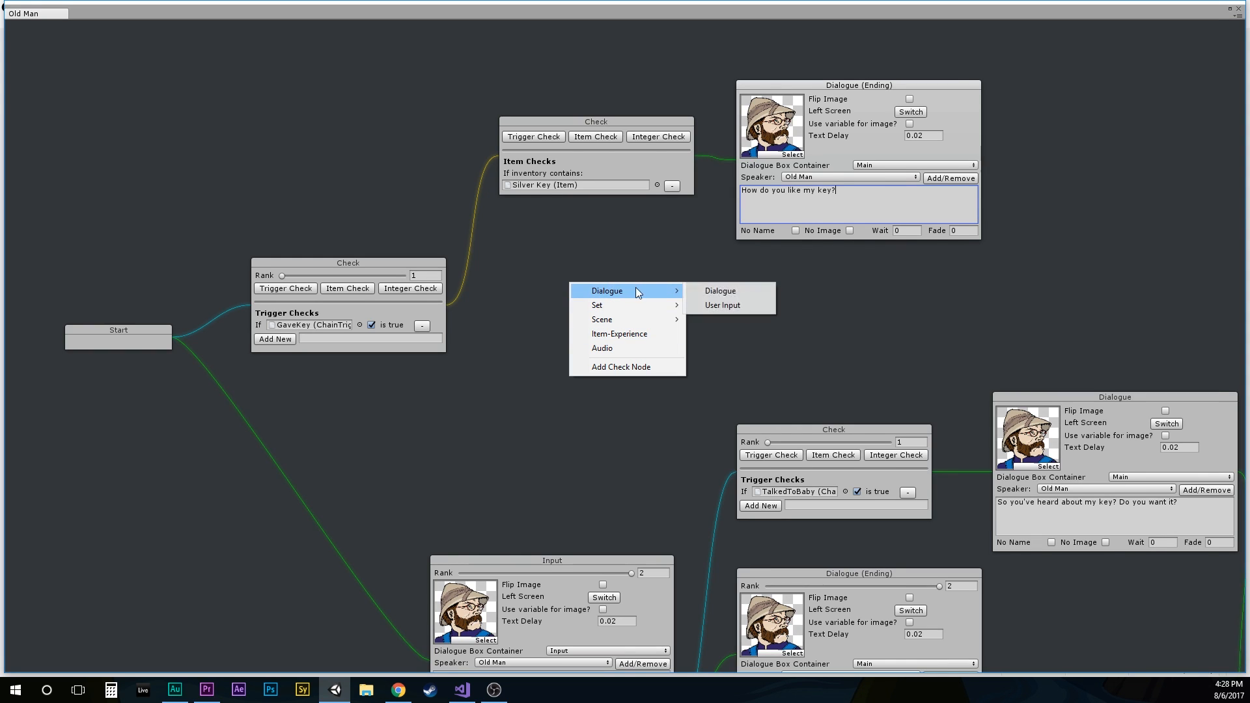
pyautogui.click(701, 293)
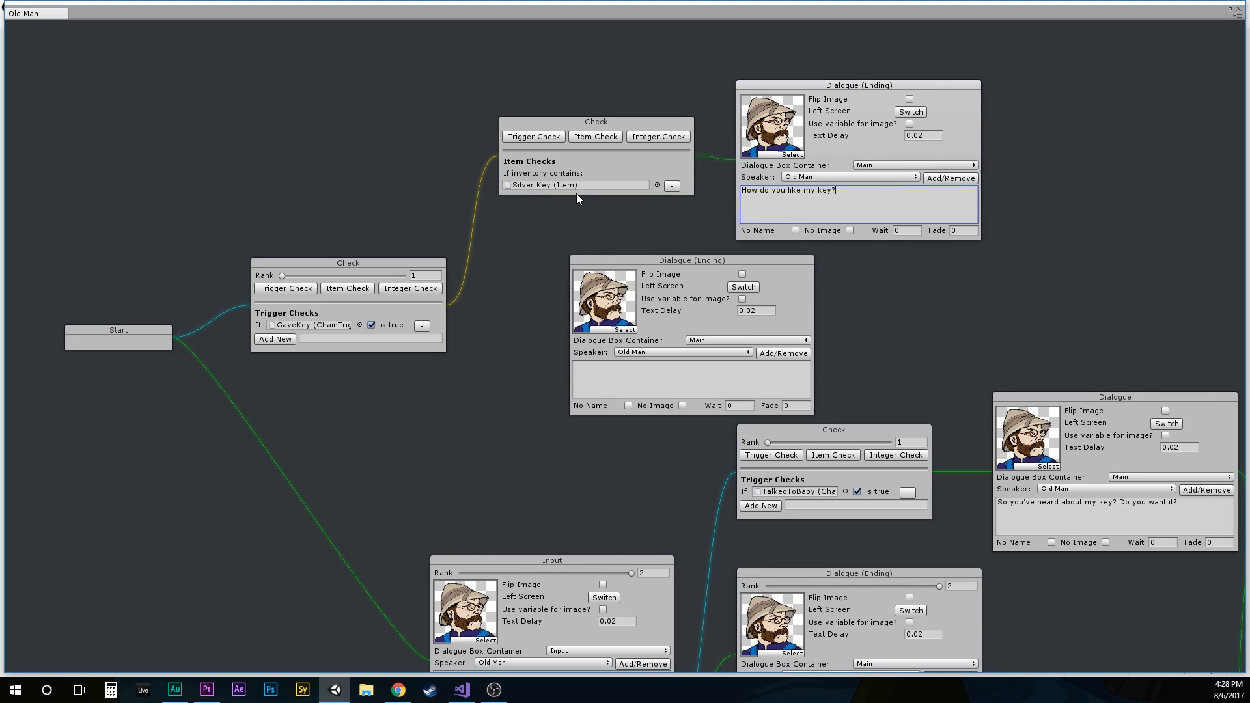
pyautogui.click(629, 388)
pyautogui.write("I don't have anymore keys.")
# Step: Connect the GaveKey Check to the "I don't have anymore keys." dialogue and tidy the positions of the nodes around it
pyautogui.rightClick(419, 307)
pyautogui.click(485, 316)
pyautogui.click(626, 320)
pyautogui.moveTo(624, 257); pyautogui.dragTo(557, 245)
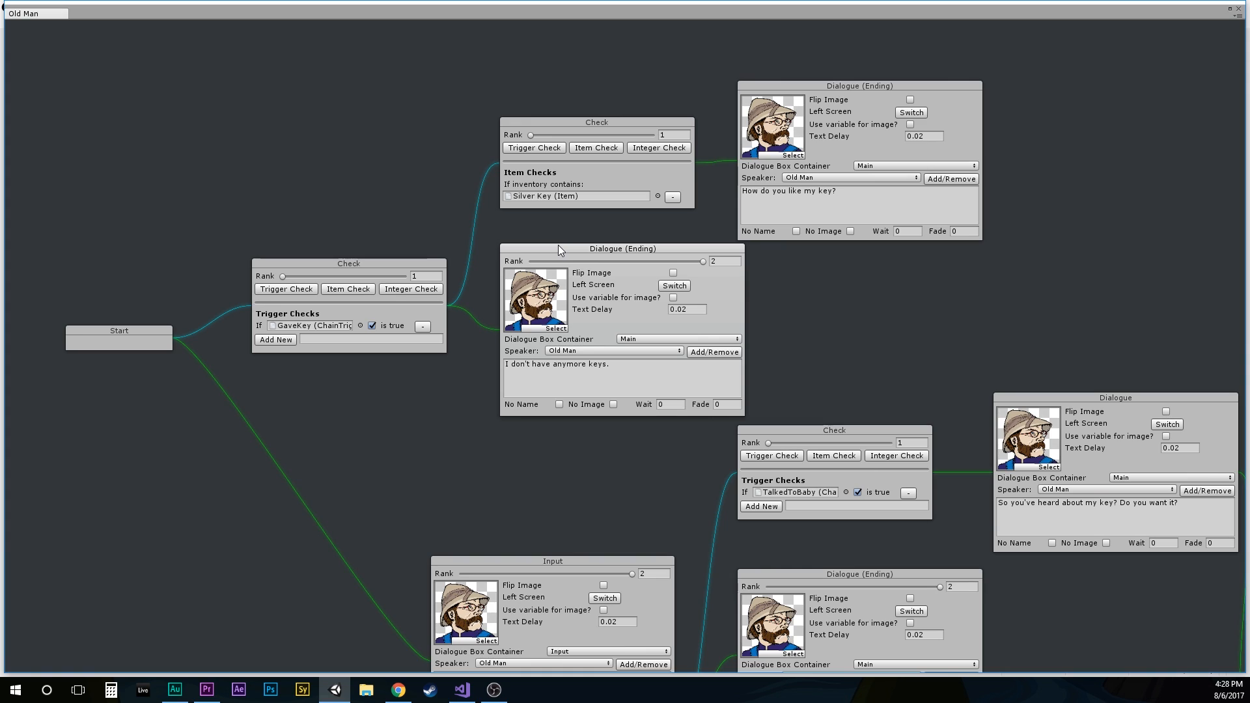
pyautogui.moveTo(810, 83); pyautogui.dragTo(817, 66)
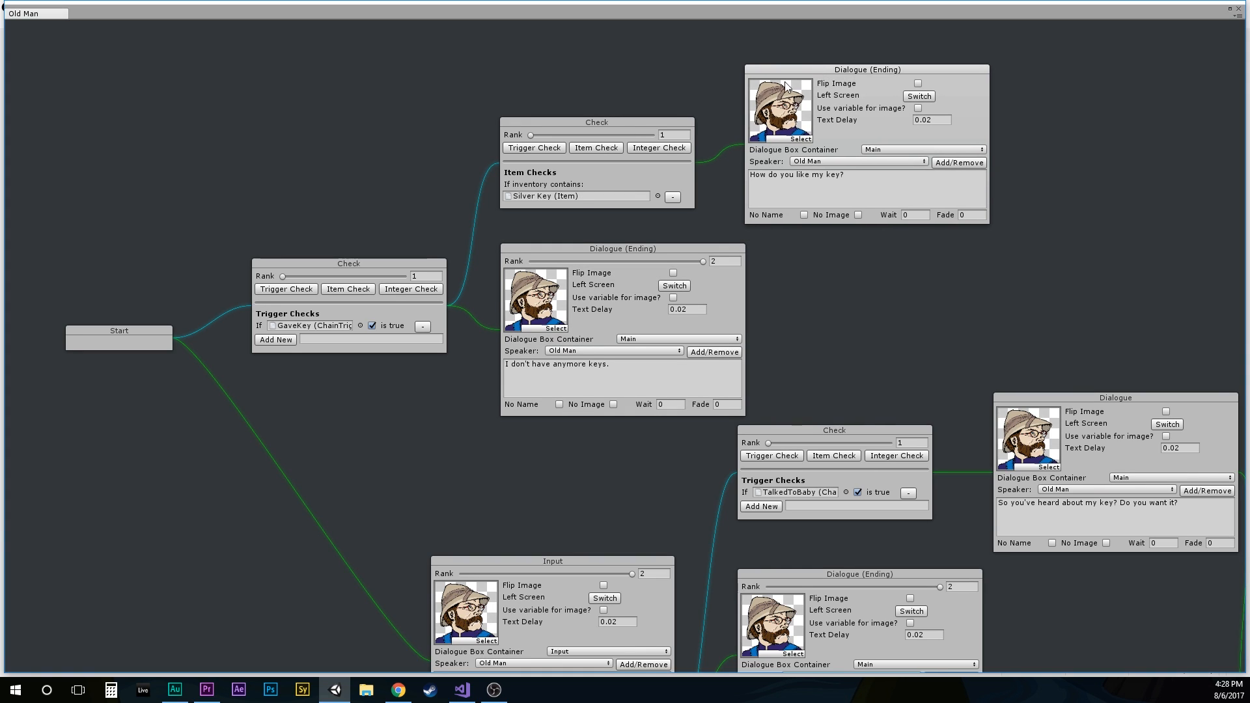
pyautogui.moveTo(684, 123); pyautogui.dragTo(682, 109)
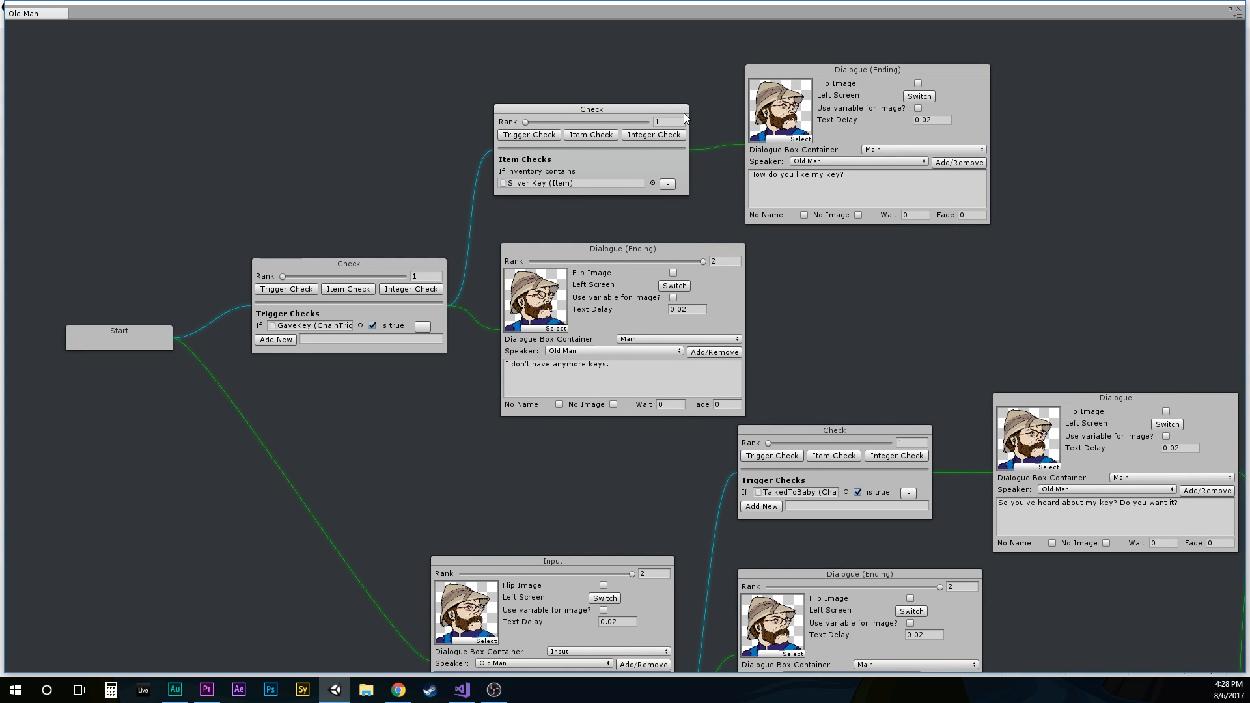
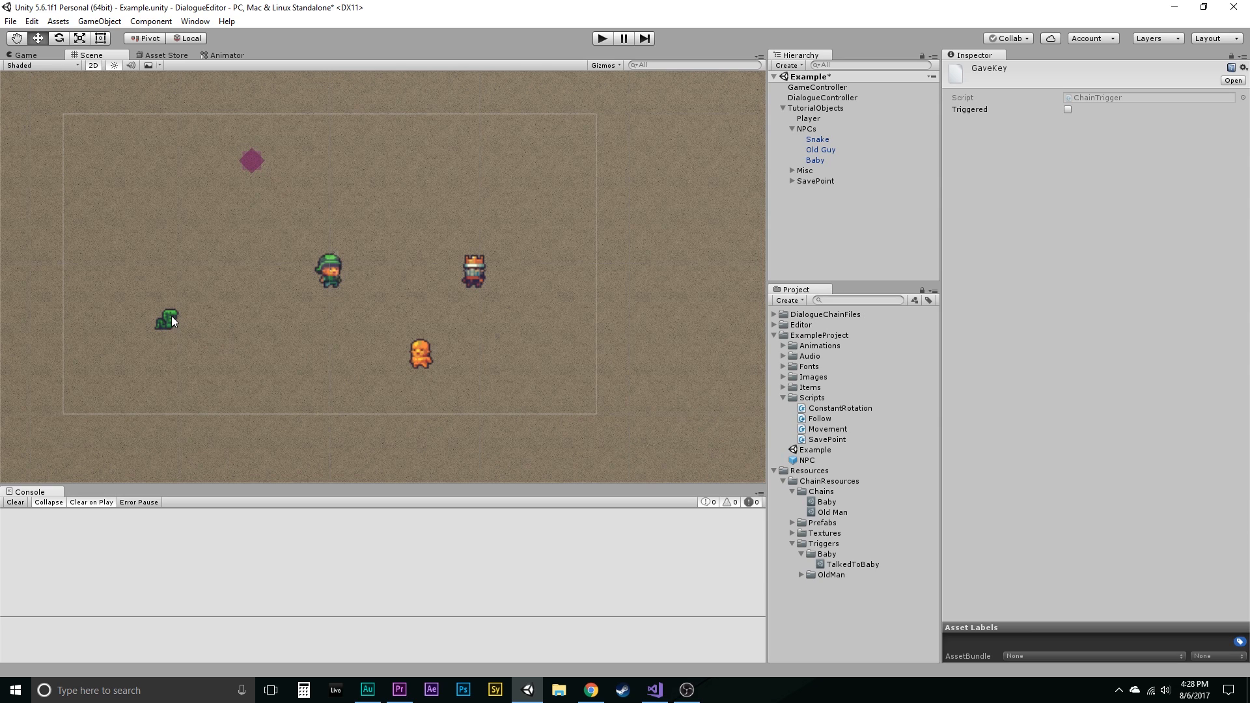
# Step: Create a Dialogue Chain named Snake in the Chains folder and assign it to the Snake NPC's Start Chain On Interaction script
pyautogui.rightClick(828, 493)
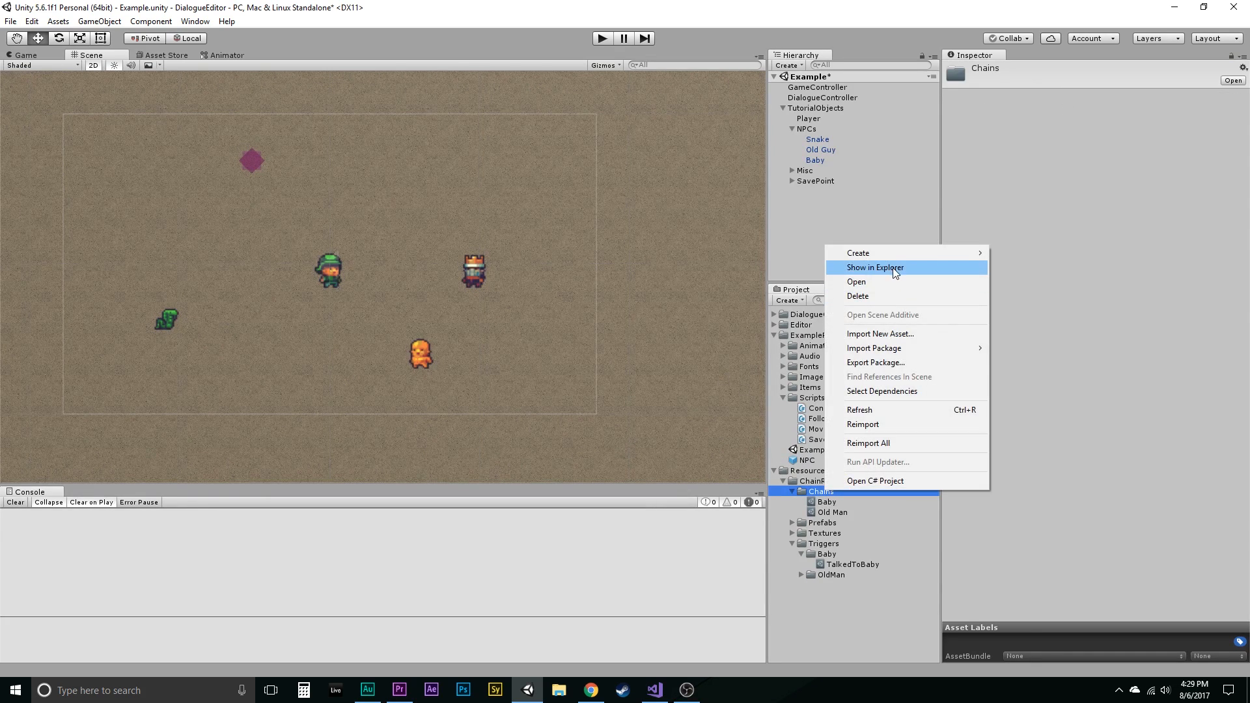
pyautogui.moveTo(892, 258)
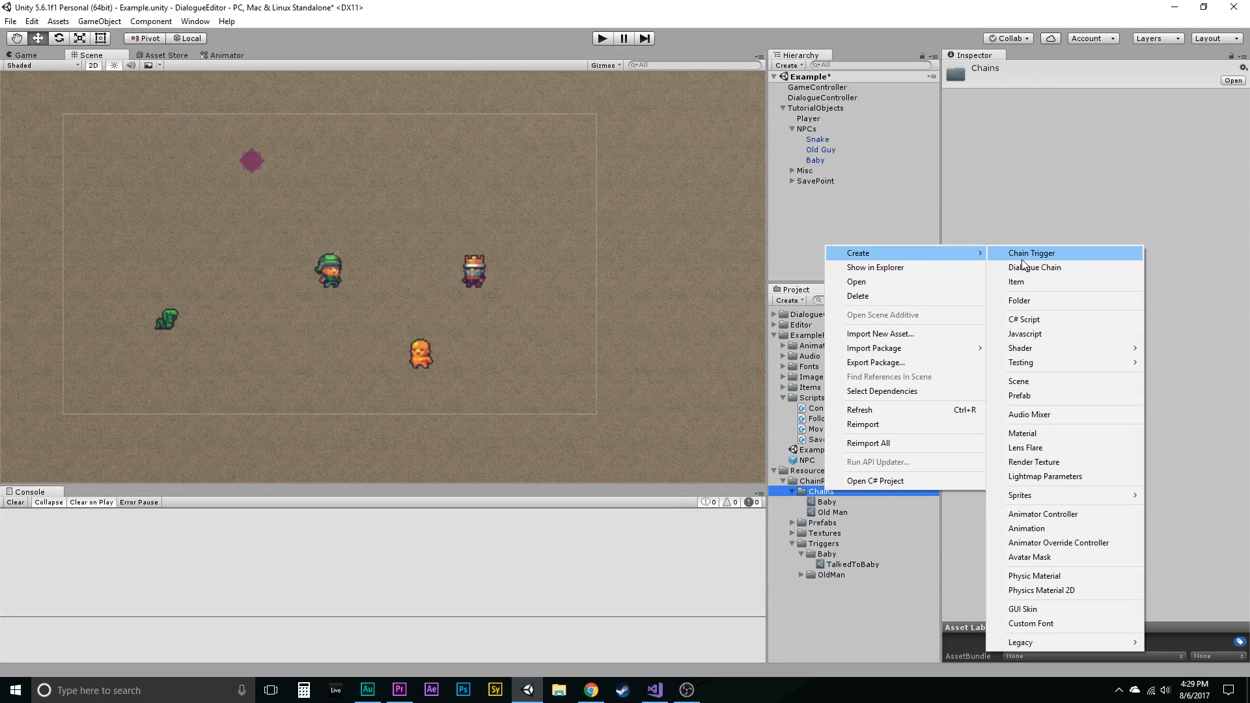
pyautogui.click(1025, 266)
pyautogui.write('Snake')
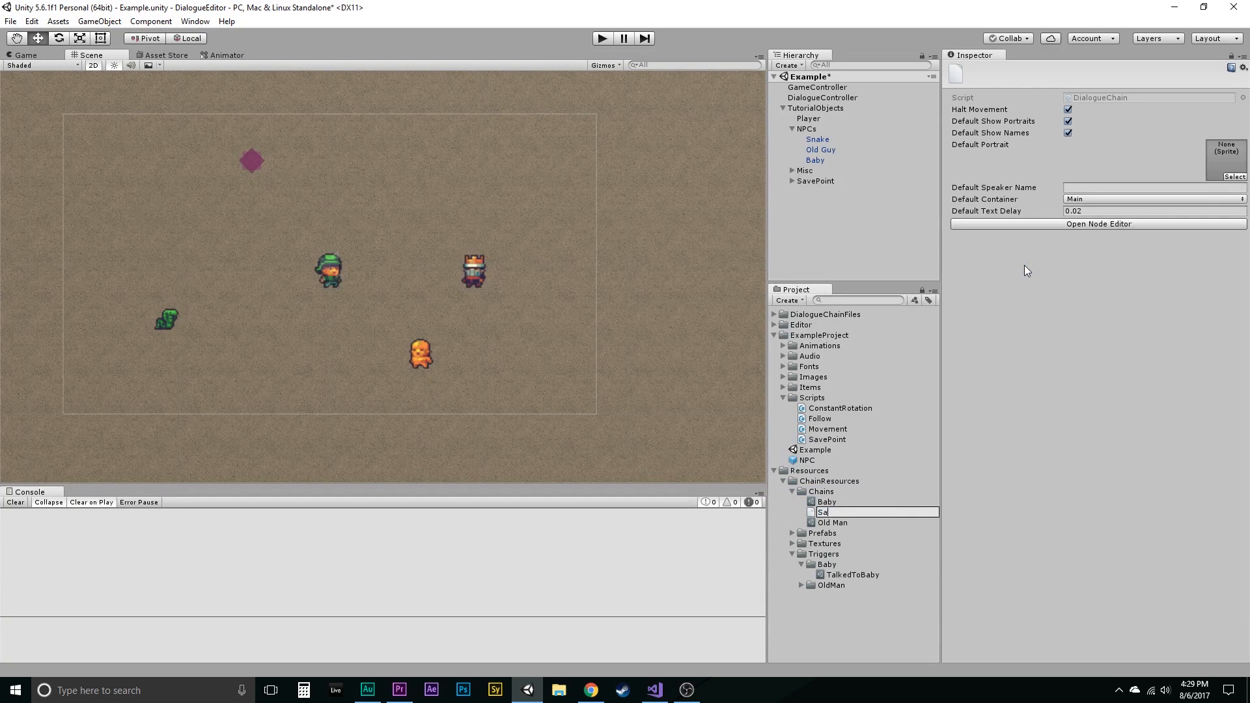
pyautogui.press('Return')
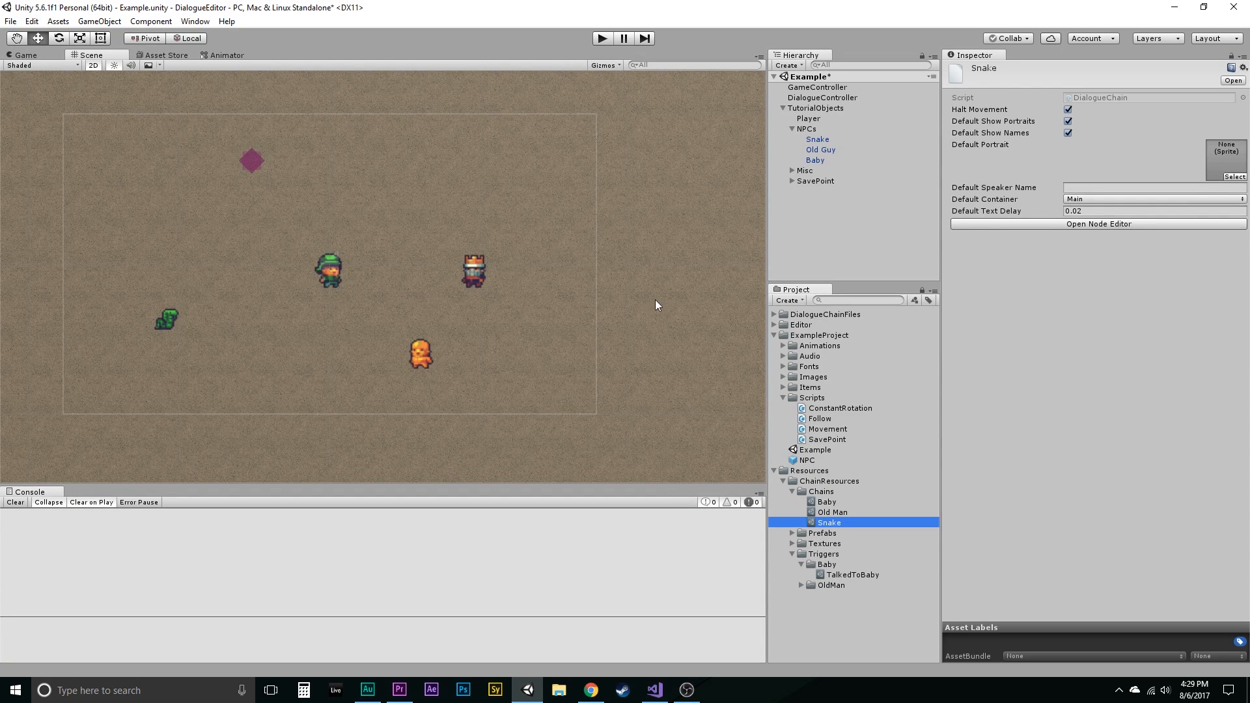
pyautogui.click(817, 139)
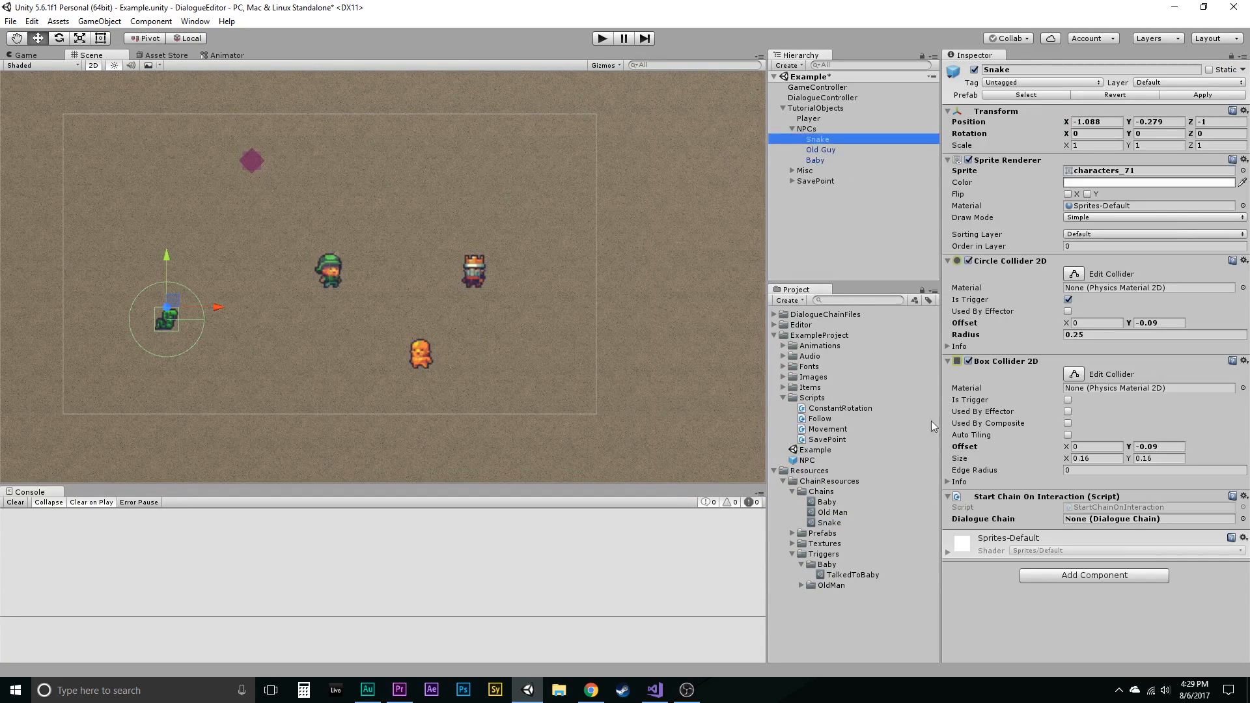
pyautogui.moveTo(830, 522); pyautogui.dragTo(1112, 519)
# Step: Set the Snake chain's default portrait to the Snake sprite and its default speaker name to "Jason the Wonderful Snake"
pyautogui.click(829, 525)
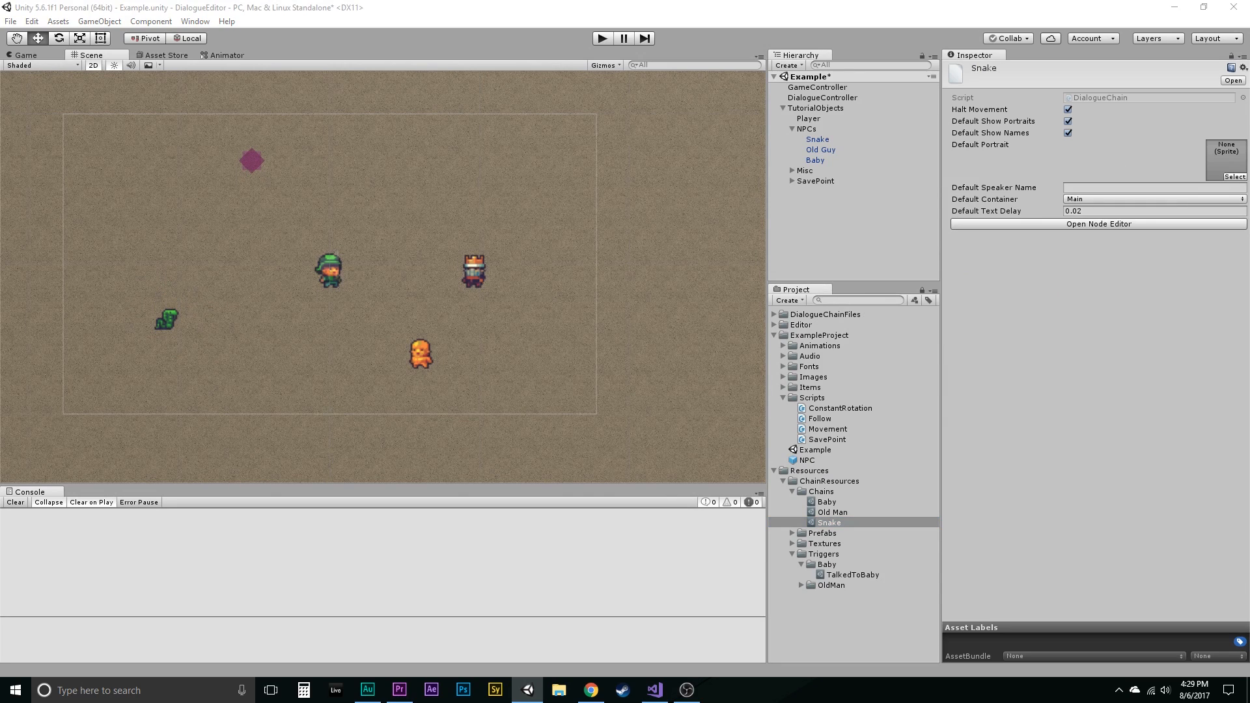
pyautogui.click(1234, 177)
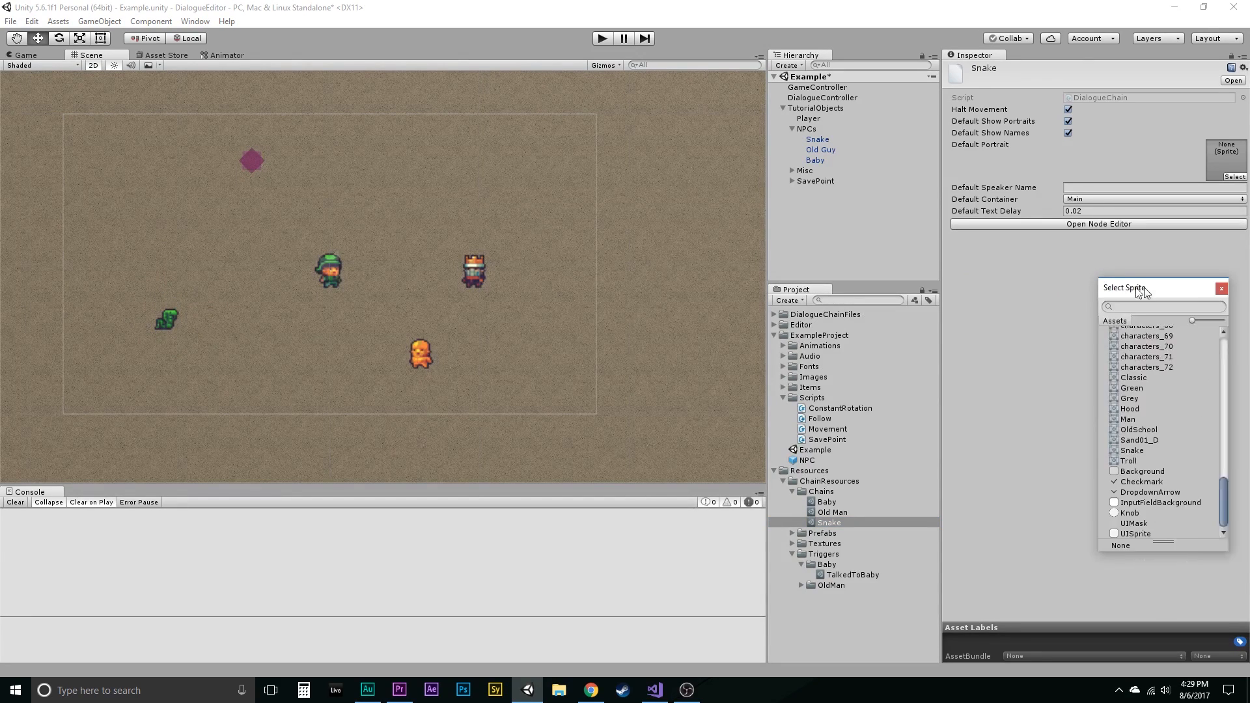
pyautogui.click(1092, 453)
pyautogui.click(1093, 455)
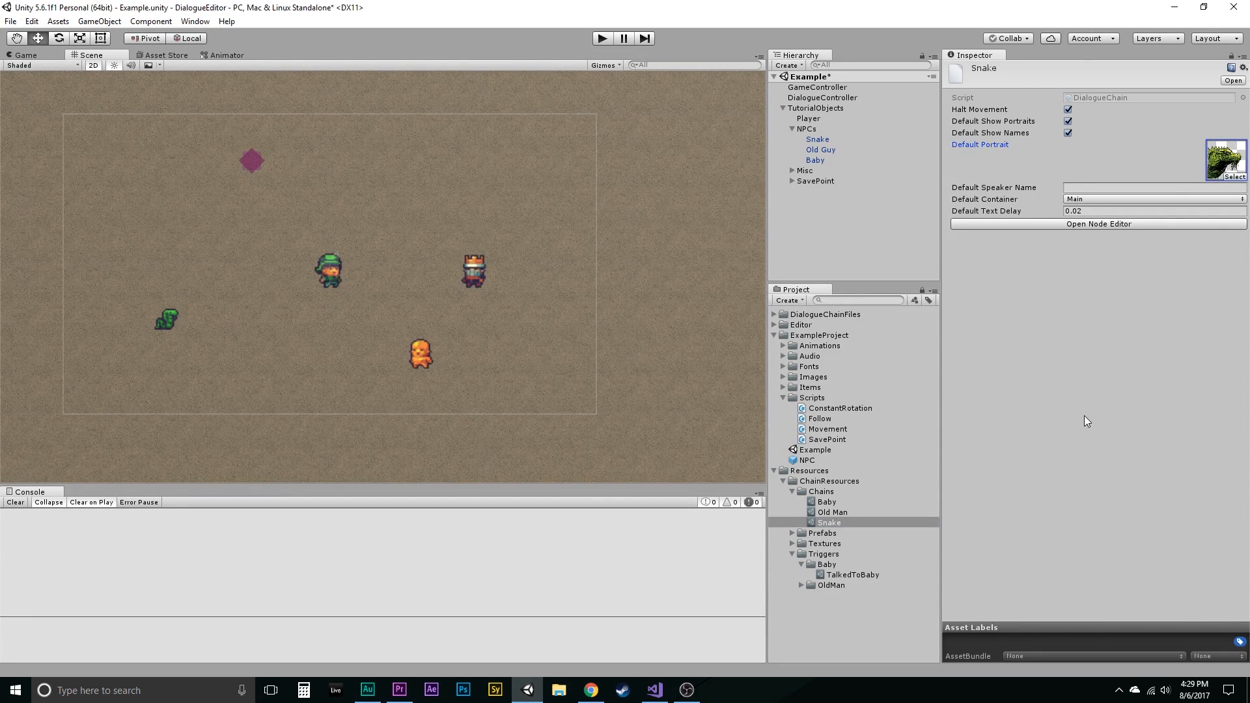
pyautogui.click(1115, 190)
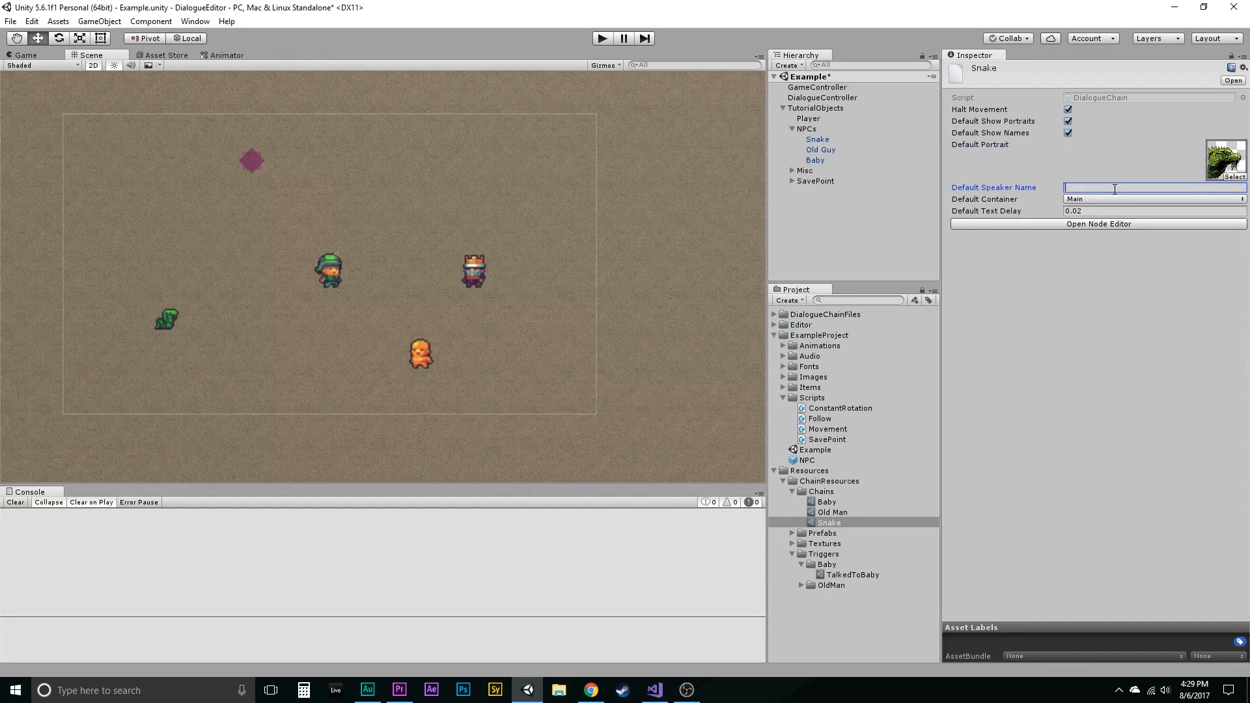
pyautogui.write('Jason the Wonderuful Snake')
# Step: Open the Snake chain in the node editor and place a Start node at the beginning of the canvas
pyautogui.click(1077, 221)
pyautogui.rightClick(121, 242)
pyautogui.click(139, 248)
pyautogui.moveTo(161, 246); pyautogui.dragTo(105, 313)
# Step: Add a User Input node beside Start reading "Wow that's a nice key! Can I have it? I'll give you something in exchange."
pyautogui.rightClick(202, 285)
pyautogui.moveTo(224, 291)
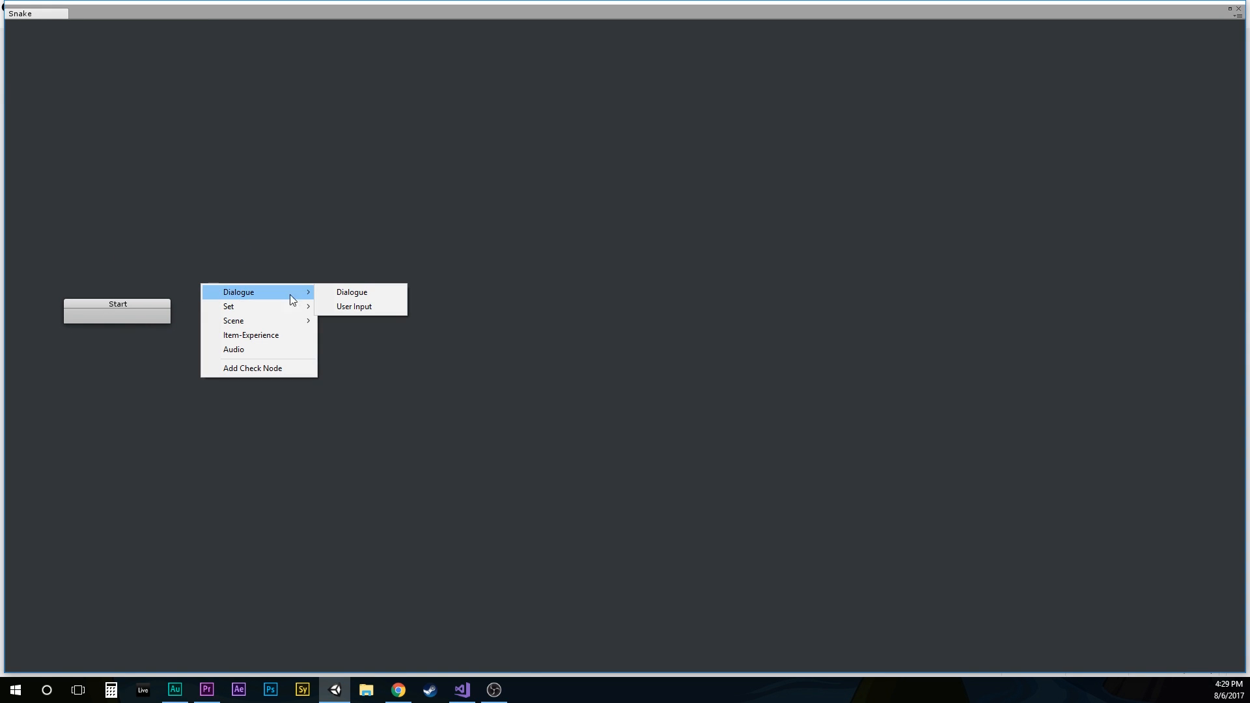
pyautogui.click(343, 307)
pyautogui.moveTo(334, 256); pyautogui.dragTo(353, 244)
pyautogui.click(380, 362)
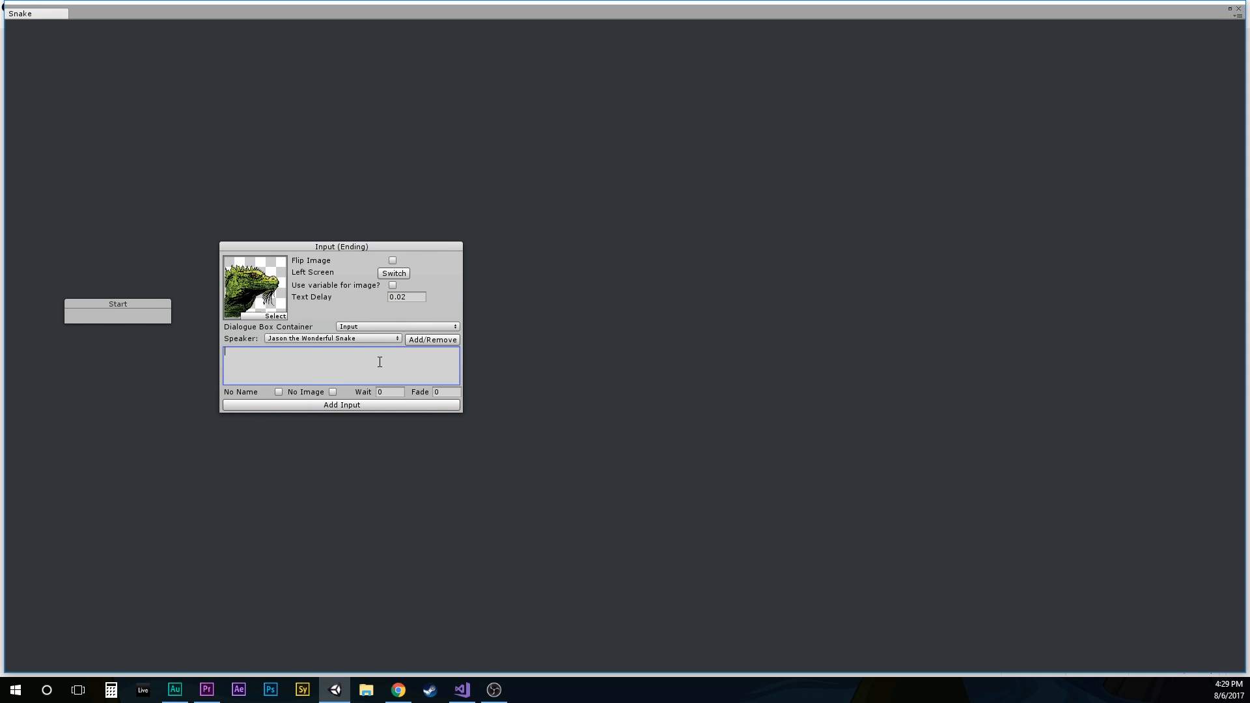
pyautogui.write("Wow that's a nice key! Can I have it? I'll give you something in exchange.")
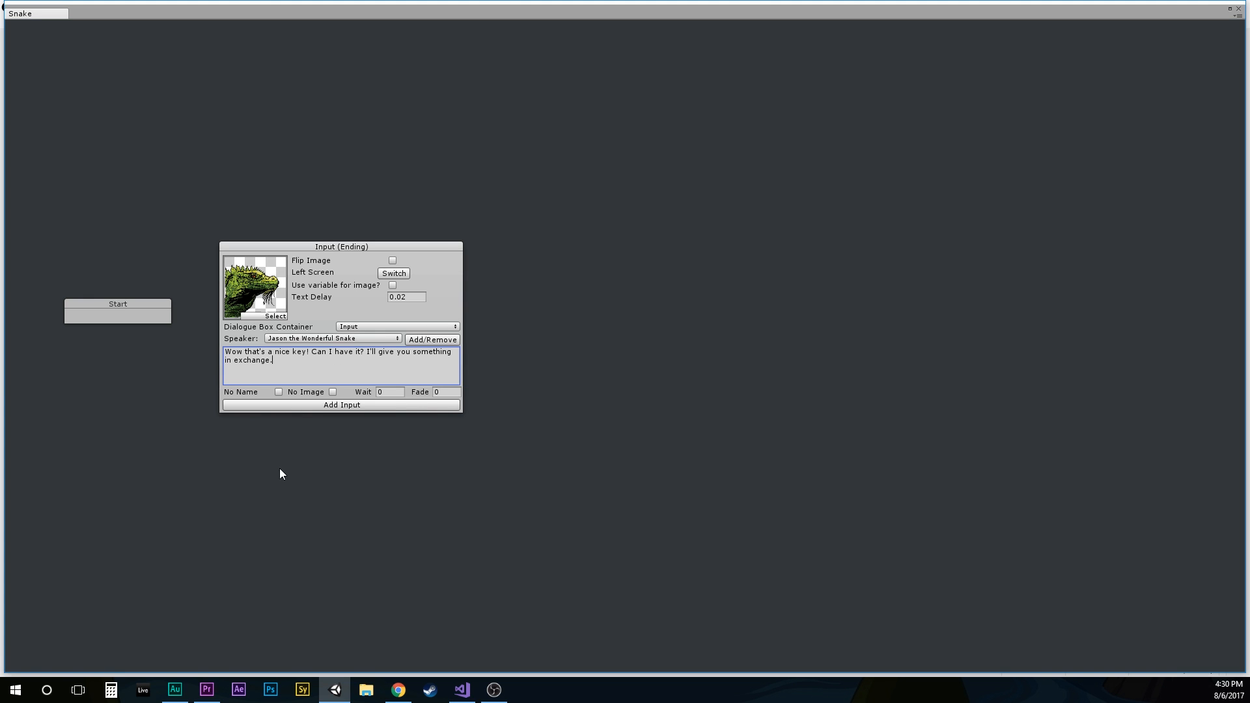
# Step: Give the Snake's Input node two answer options reading "Yes" and "No"
pyautogui.click(282, 406)
pyautogui.click(281, 407)
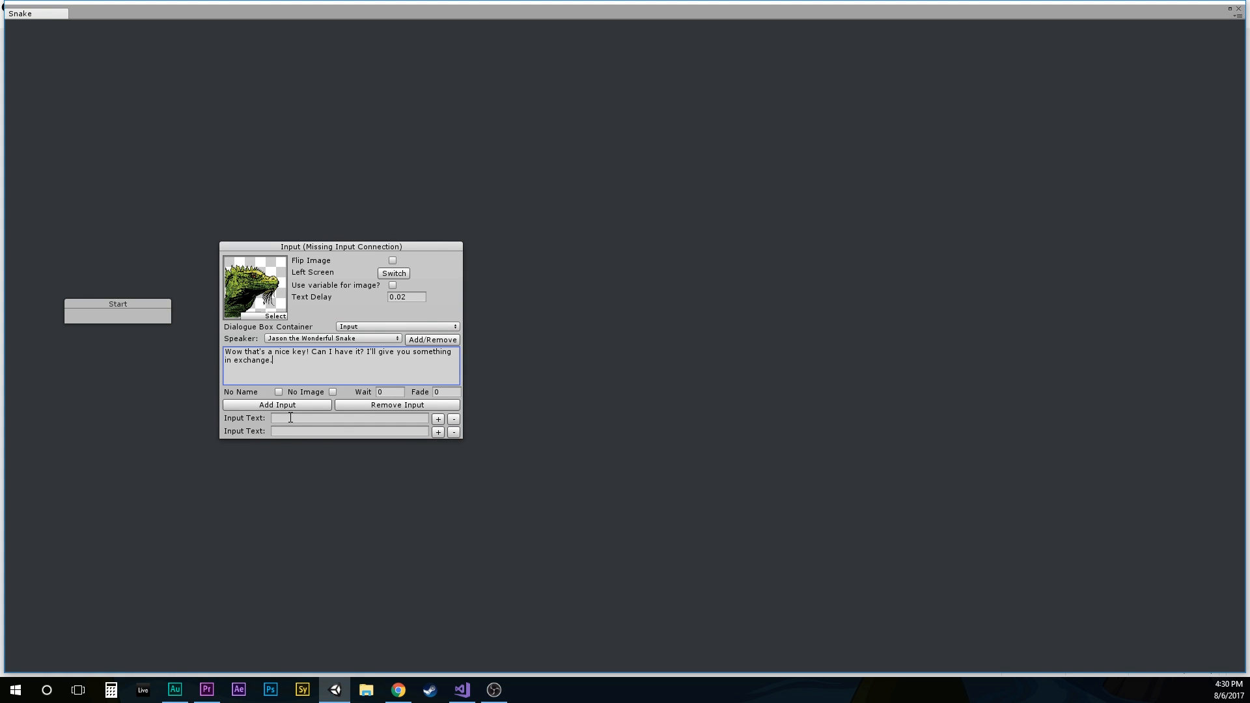
pyautogui.click(295, 408)
pyautogui.click(294, 404)
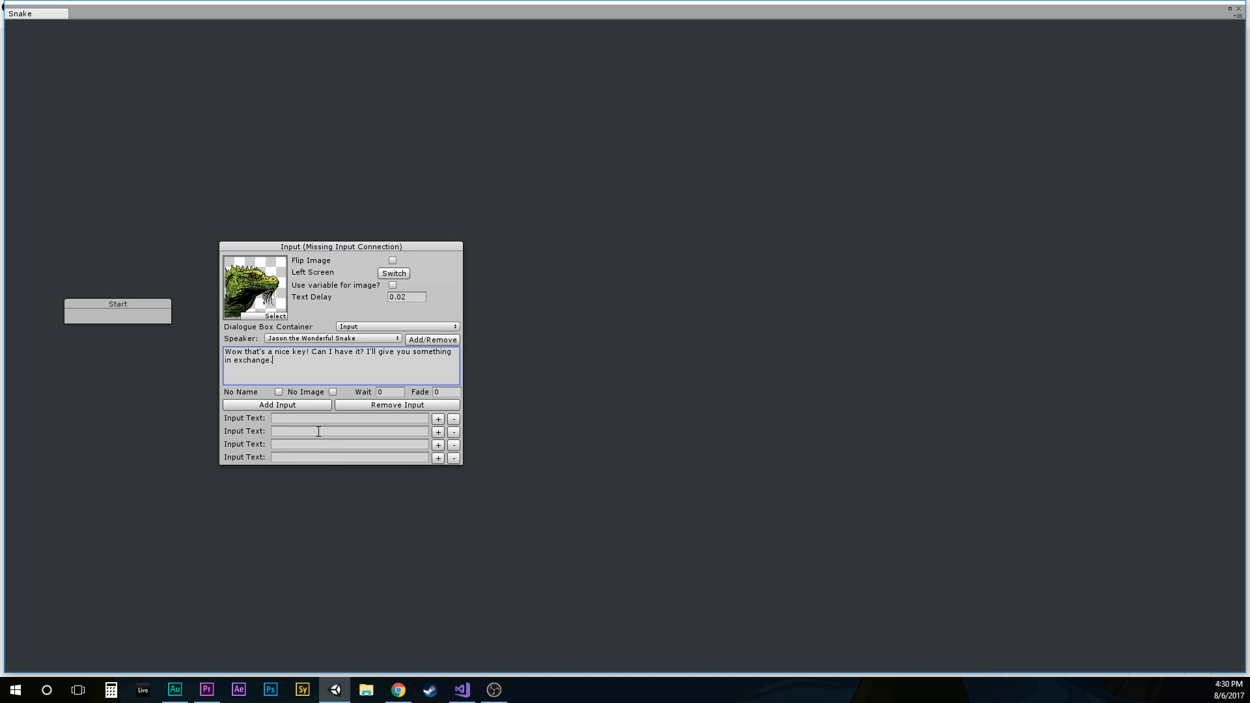
pyautogui.click(353, 407)
pyautogui.click(353, 407)
pyautogui.click(332, 417)
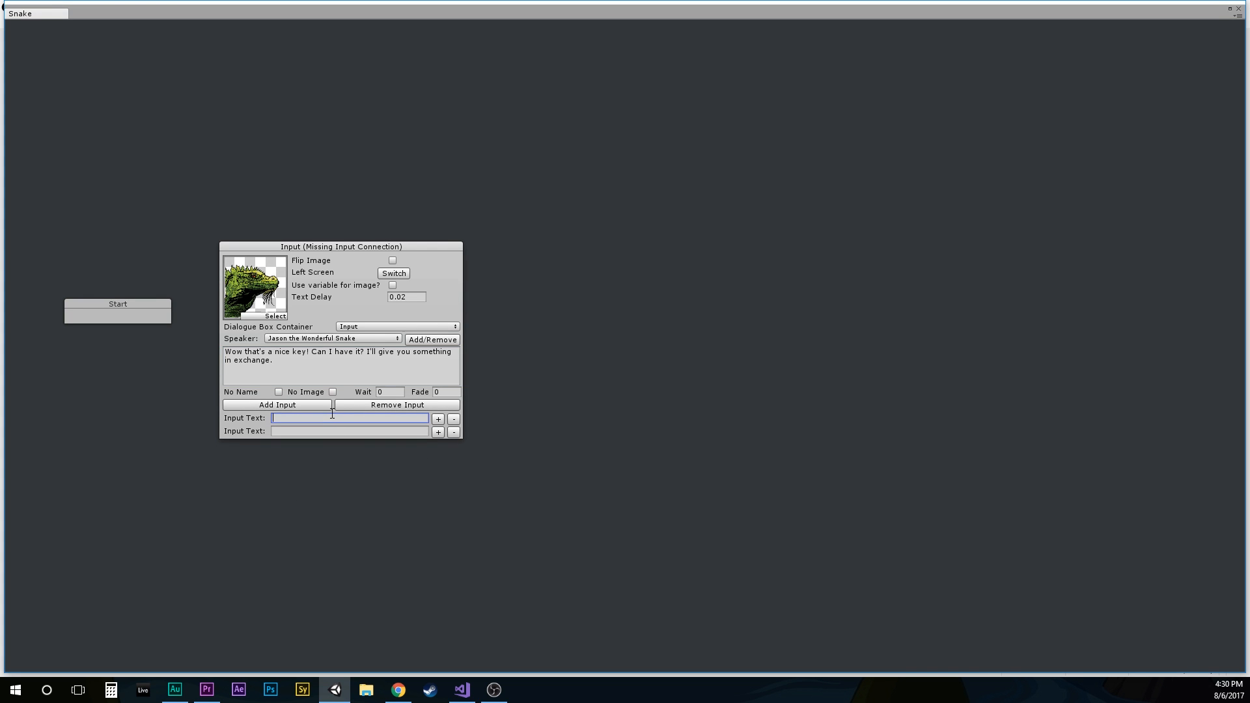
pyautogui.write('Yes')
pyautogui.press('Tab')
pyautogui.write('N')
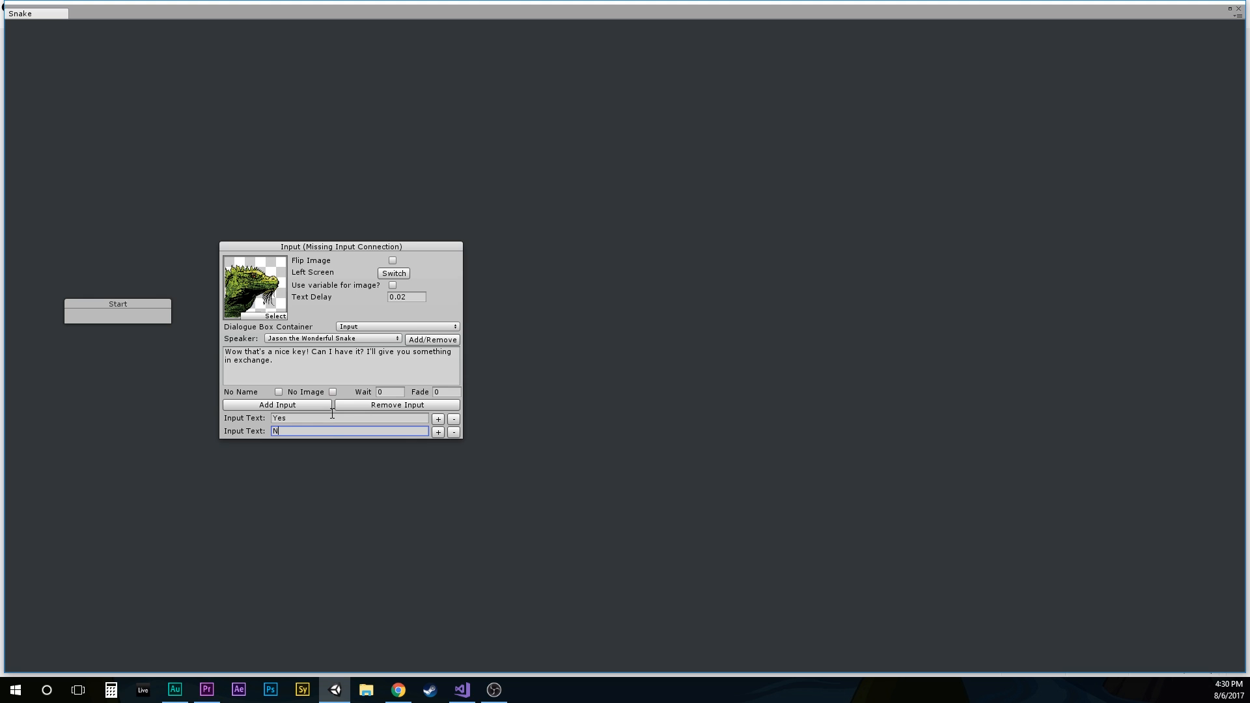
pyautogui.write('o')
# Step: Add a third answer option to the Input node reading "What will you give me?"
pyautogui.click(304, 403)
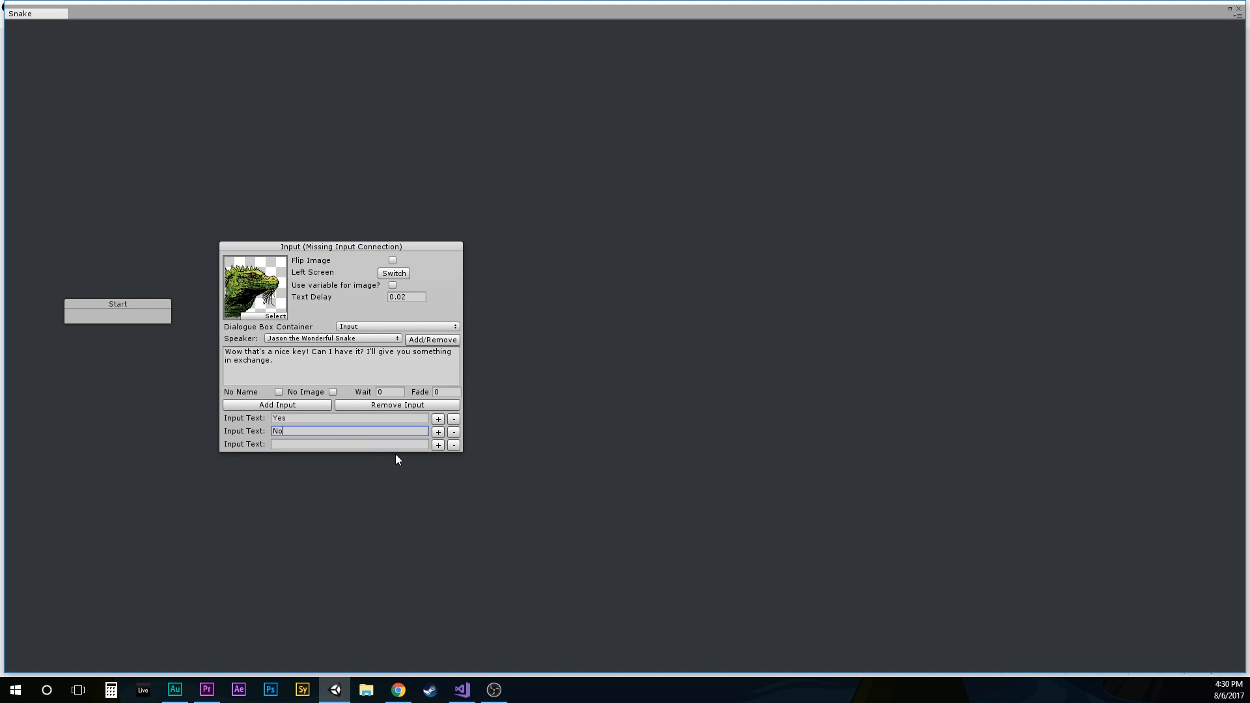
pyautogui.click(392, 443)
pyautogui.write('What will you')
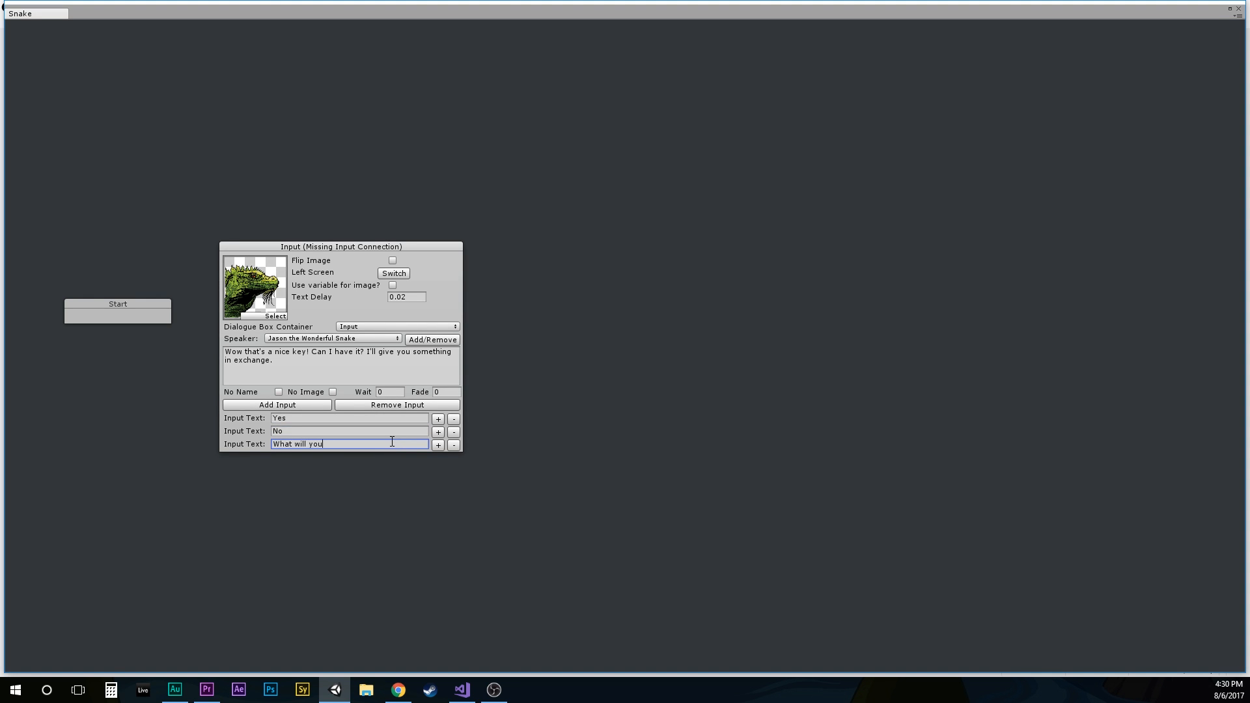
pyautogui.write(' give me?')
pyautogui.rightClick(87, 322)
pyautogui.click(101, 331)
pyautogui.click(263, 366)
pyautogui.moveTo(137, 316); pyautogui.dragTo(127, 314)
pyautogui.moveTo(293, 247); pyautogui.dragTo(336, 278)
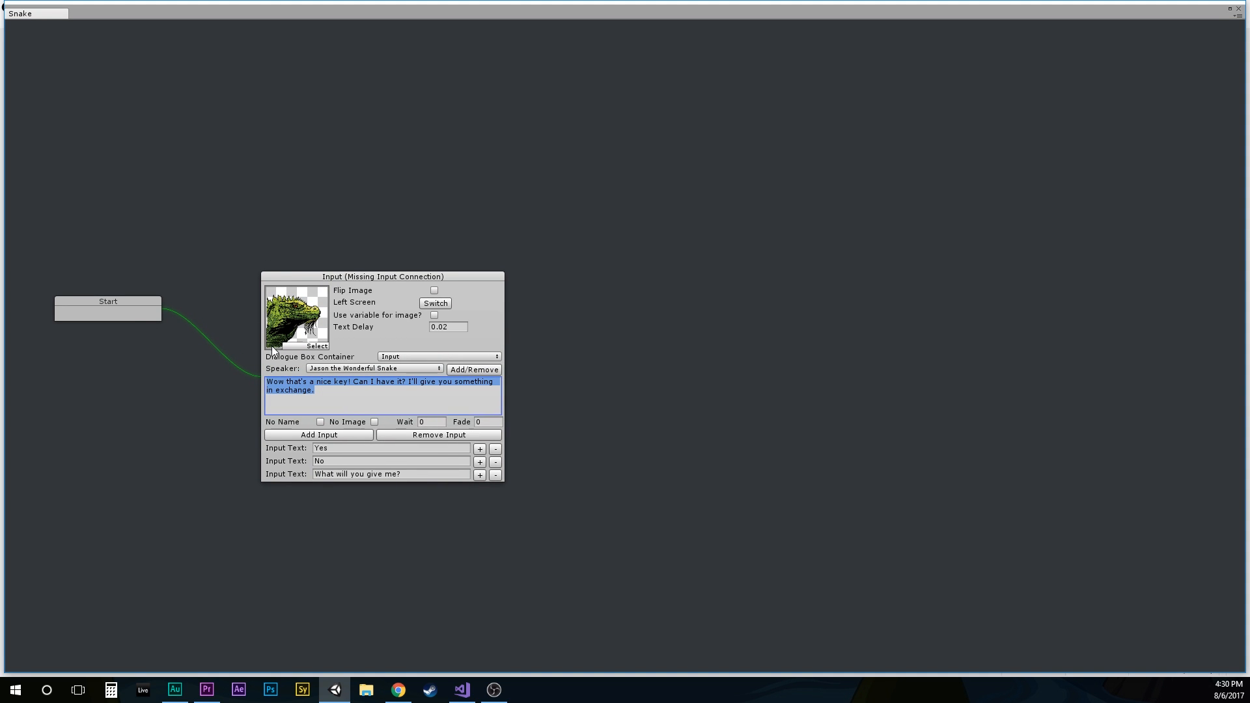
pyautogui.rightClick(132, 314)
pyautogui.click(168, 336)
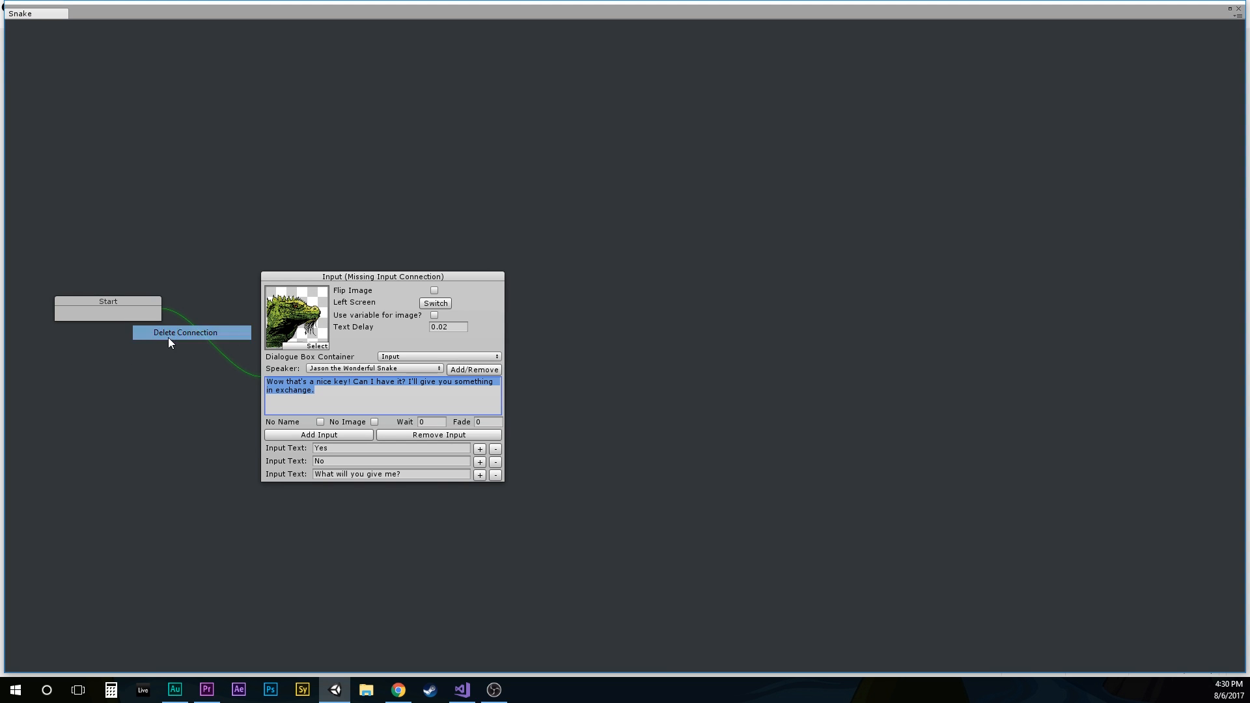
# Step: Move the Input node away from Start and add a Check node between them with an item check for Silver Key
pyautogui.moveTo(322, 274); pyautogui.dragTo(523, 244)
pyautogui.rightClick(180, 280)
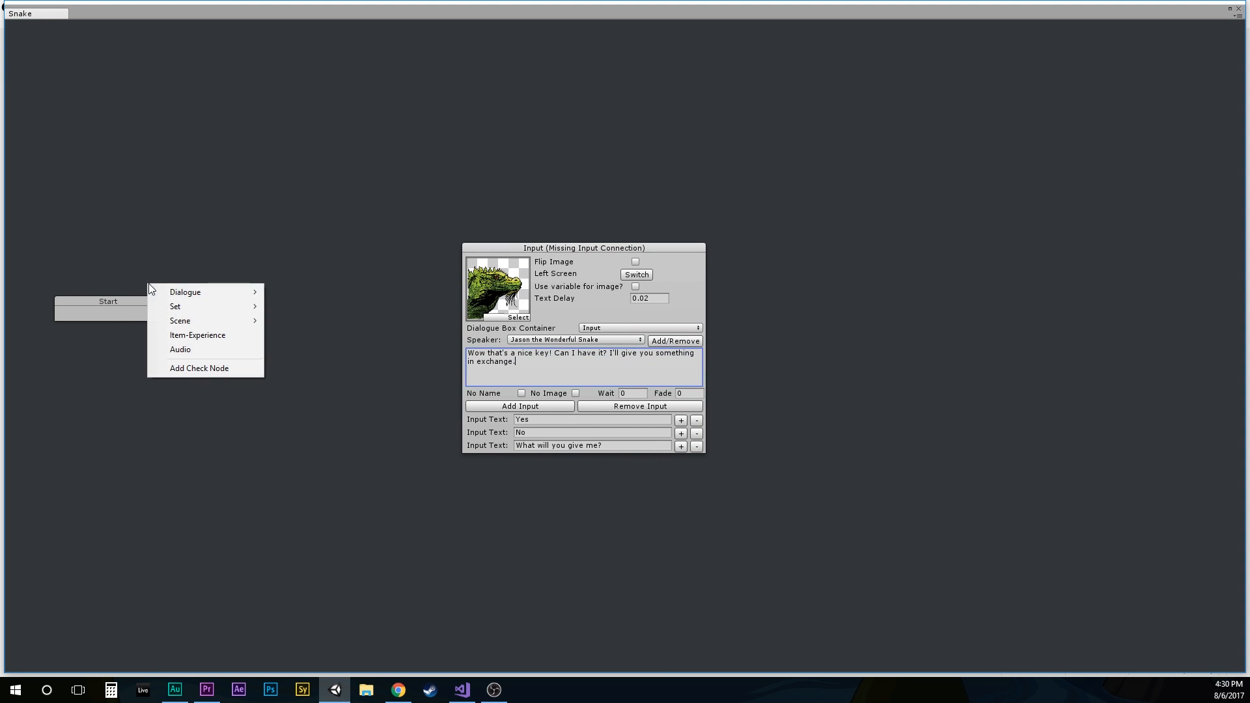
pyautogui.click(201, 367)
pyautogui.moveTo(237, 298); pyautogui.dragTo(287, 240)
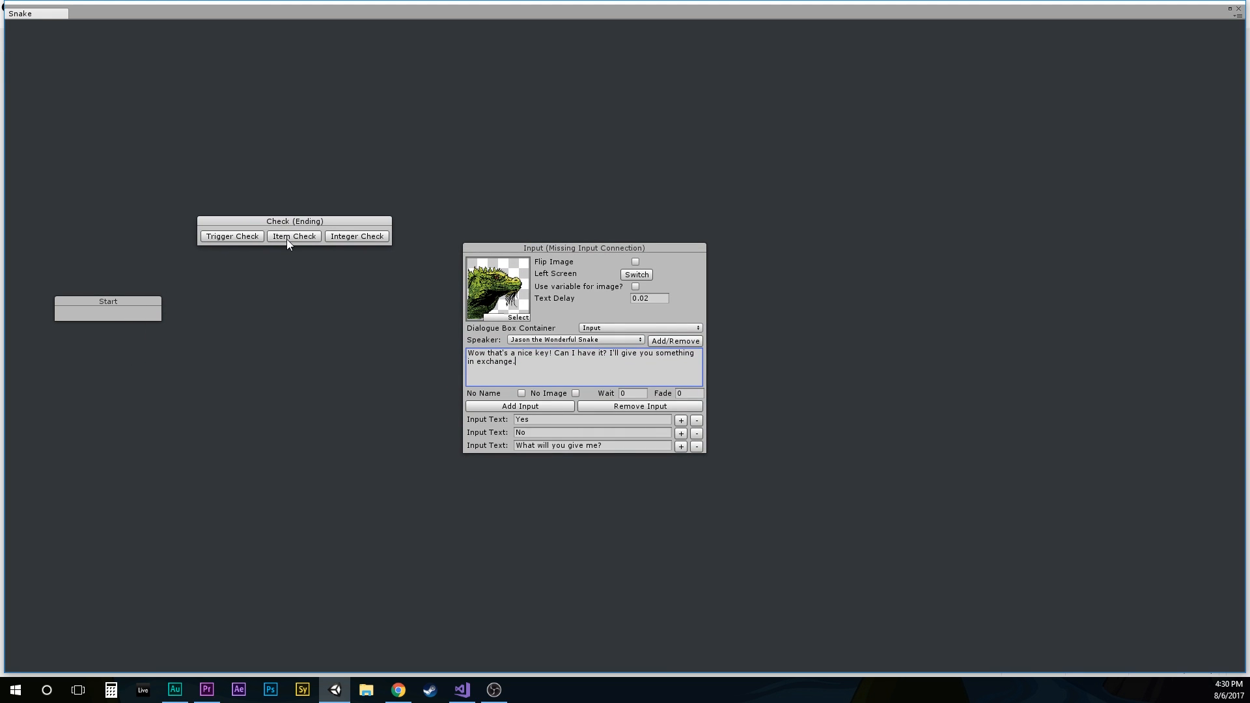
pyautogui.click(354, 285)
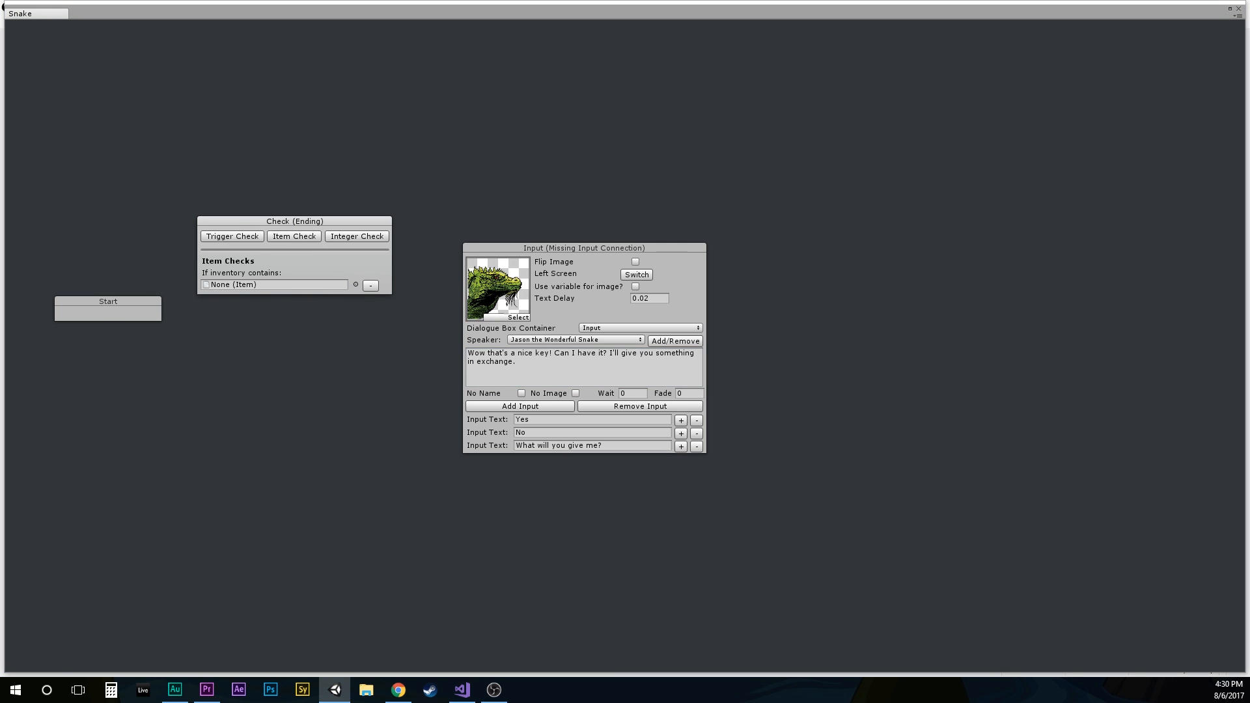
pyautogui.click(154, 373)
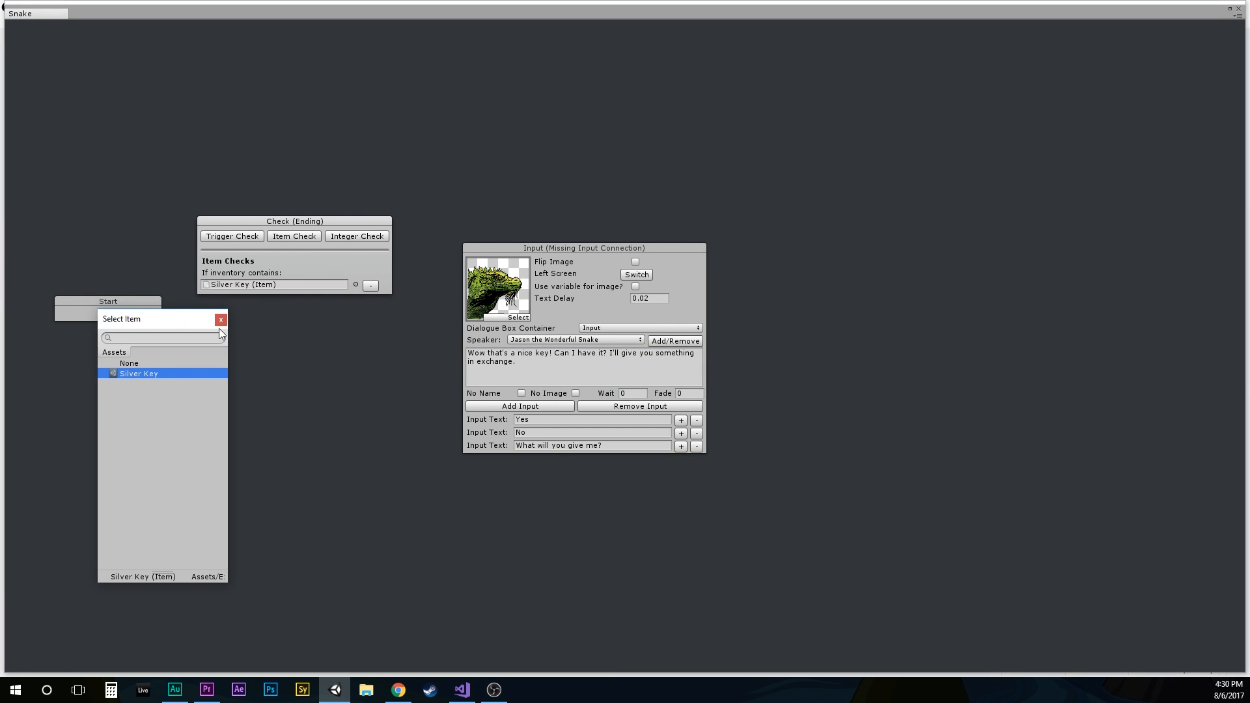
pyautogui.click(221, 319)
# Step: Connect Start to the Silver Key Check node and that check to the Input node, spacing the nodes apart
pyautogui.rightClick(152, 305)
pyautogui.click(166, 312)
pyautogui.click(210, 259)
pyautogui.rightClick(287, 259)
pyautogui.click(338, 266)
pyautogui.click(498, 350)
pyautogui.moveTo(303, 222)
pyautogui.mouseDown()
pyautogui.moveTo(319, 290)
pyautogui.moveTo(309, 207)
pyautogui.mouseUp()
pyautogui.moveTo(573, 251); pyautogui.dragTo(576, 151)
# Step: Add an empty Dialogue node below the Input node
pyautogui.rightClick(274, 375)
pyautogui.moveTo(292, 386)
pyautogui.click(417, 387)
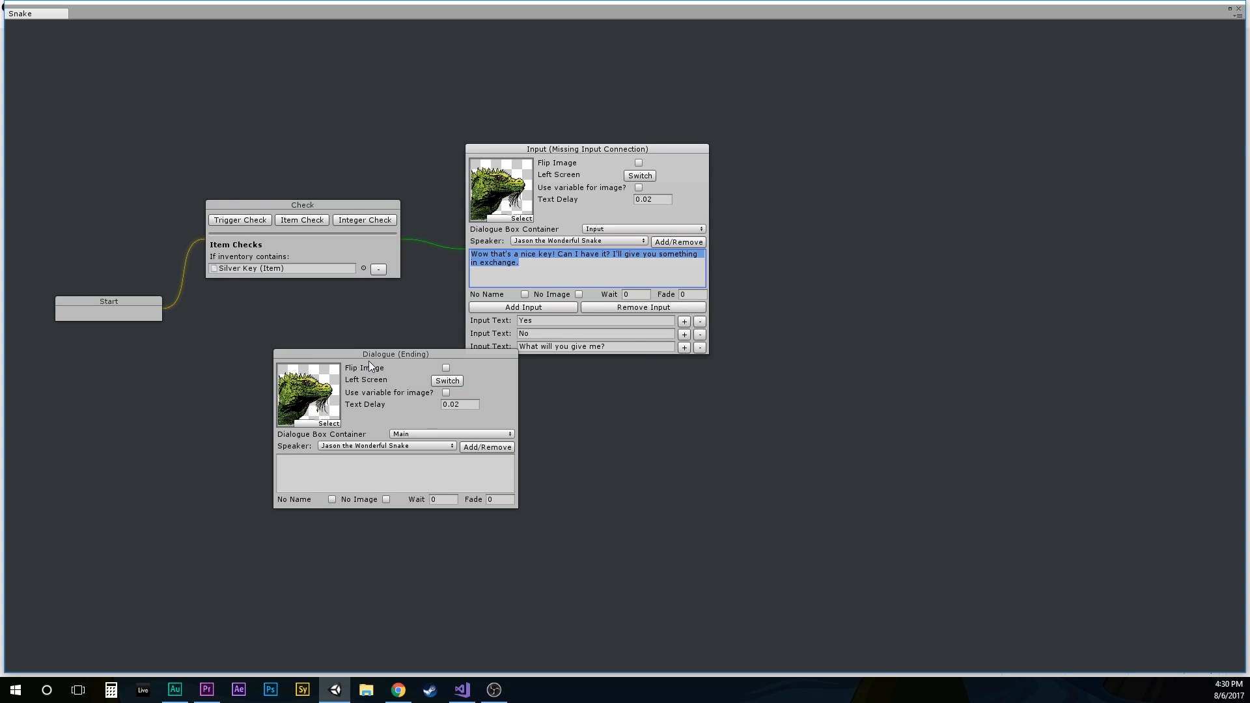
pyautogui.moveTo(365, 366); pyautogui.dragTo(404, 397)
# Step: Add a Check node below the Silver Key check with a trigger check that GaveKey is true
pyautogui.rightClick(219, 357)
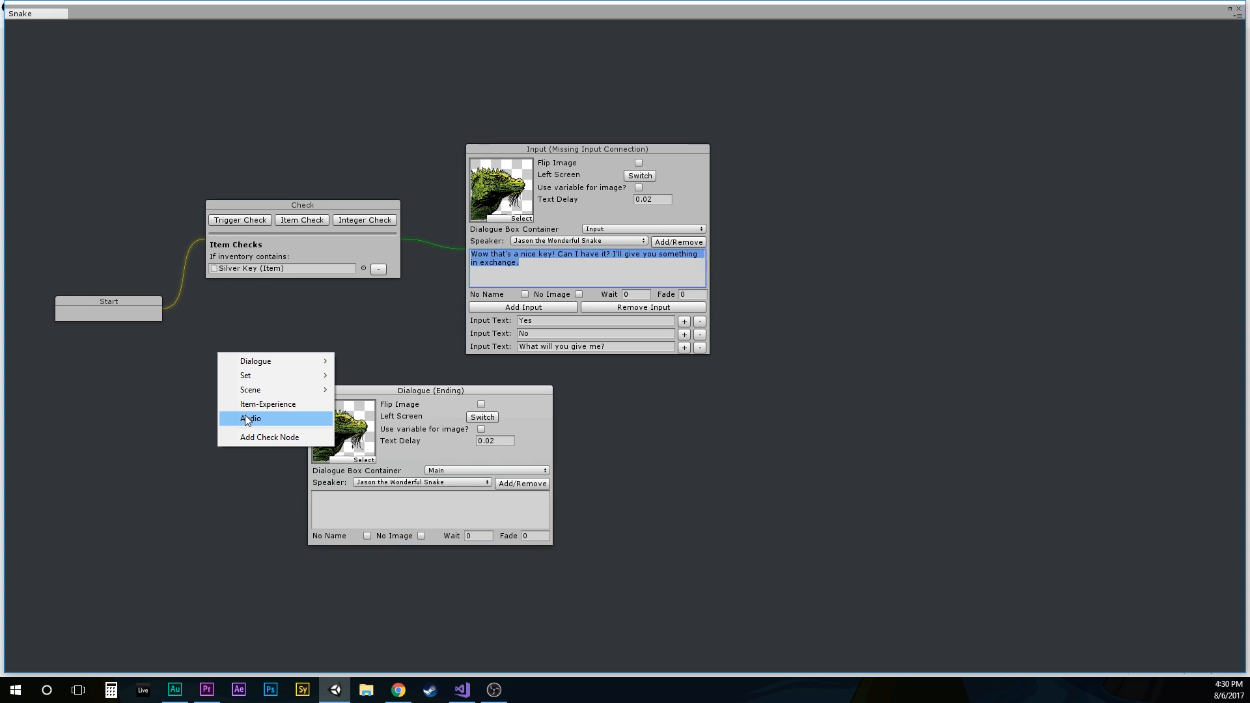
pyautogui.click(252, 436)
pyautogui.click(263, 367)
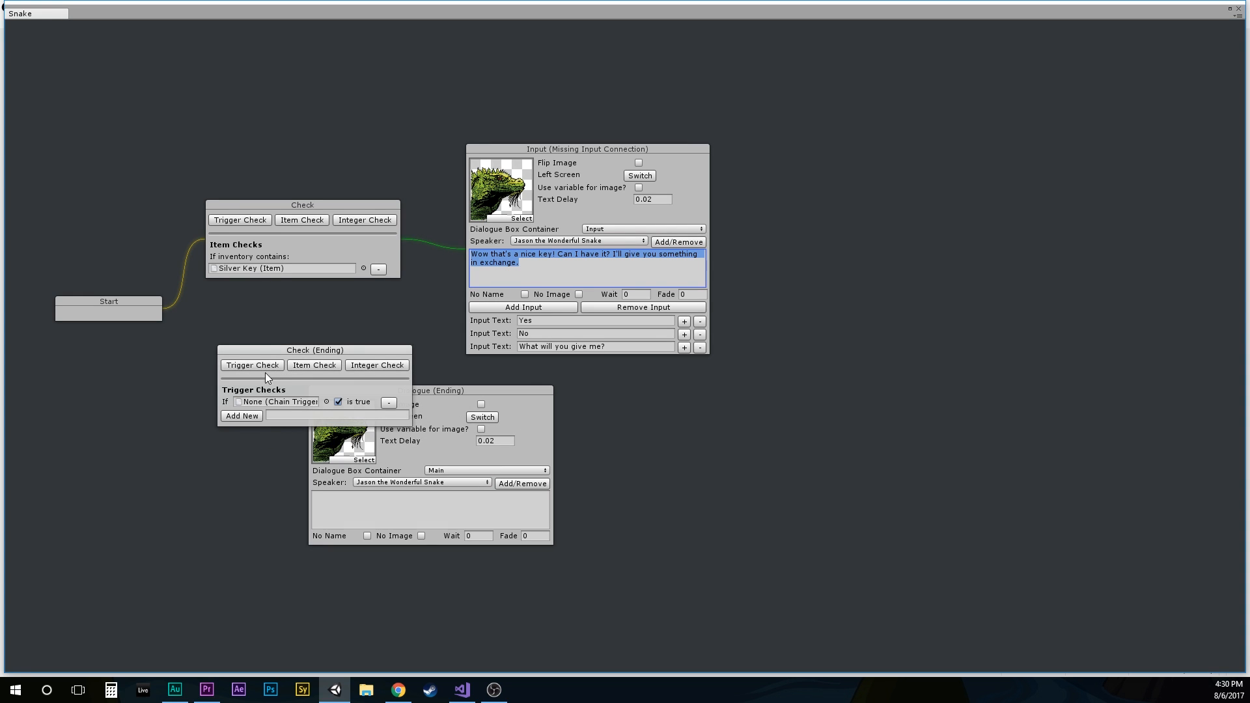
pyautogui.click(327, 401)
pyautogui.doubleClick(177, 373)
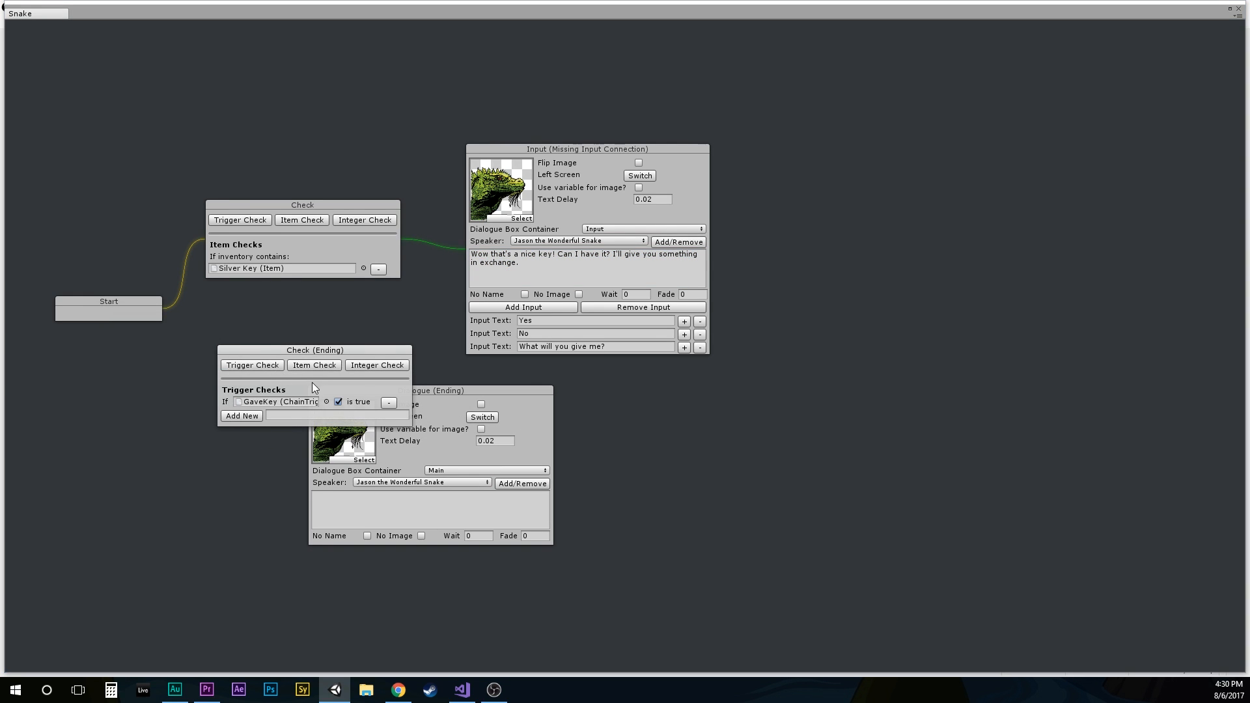
pyautogui.moveTo(268, 350); pyautogui.dragTo(243, 333)
# Step: Connect Start through the GaveKey check to the empty Dialogue node and write its text as "I don't need anymore keys."
pyautogui.rightClick(131, 311)
pyautogui.click(215, 320)
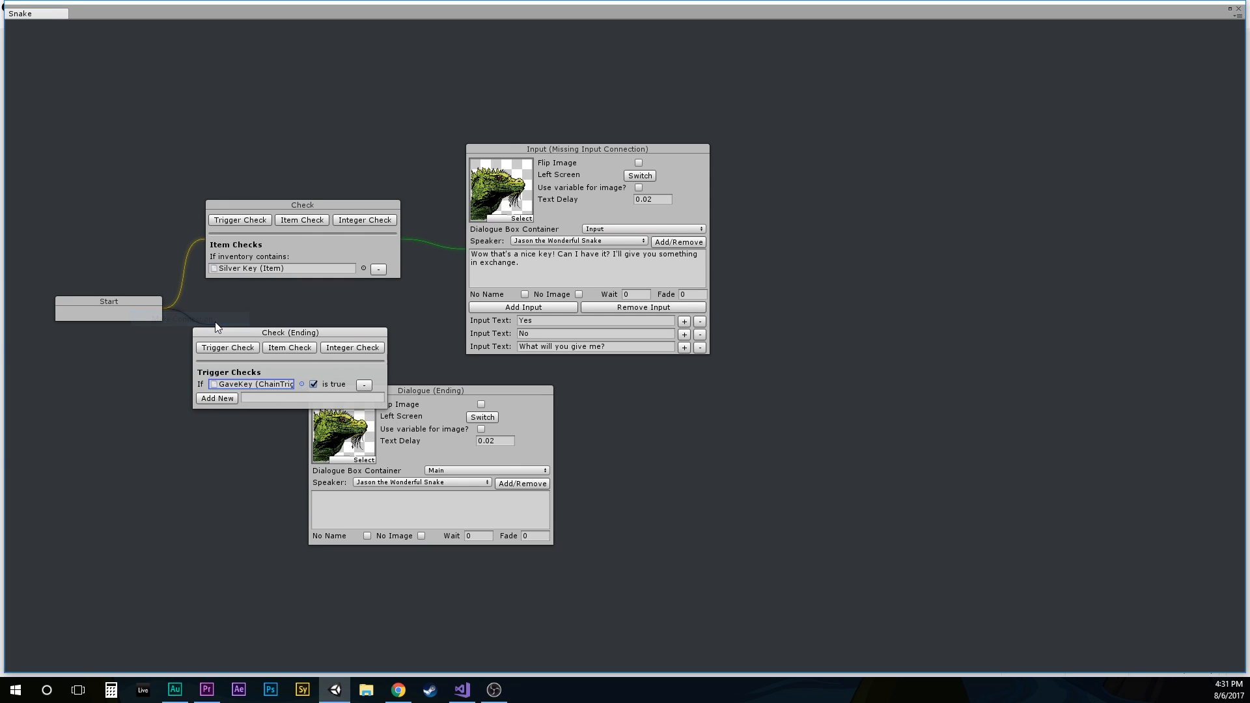
pyautogui.click(235, 337)
pyautogui.rightClick(276, 384)
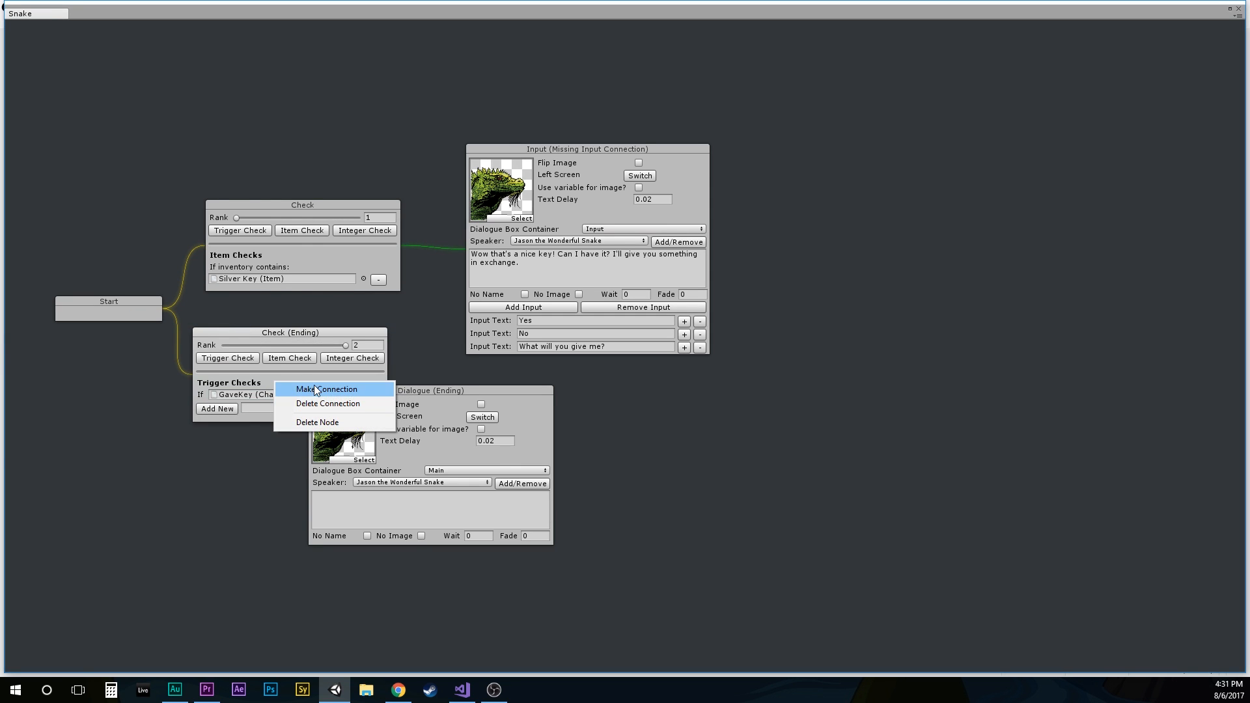
pyautogui.click(306, 389)
pyautogui.click(444, 455)
pyautogui.moveTo(447, 397); pyautogui.dragTo(597, 396)
pyautogui.write("I don't need anymore keys.")
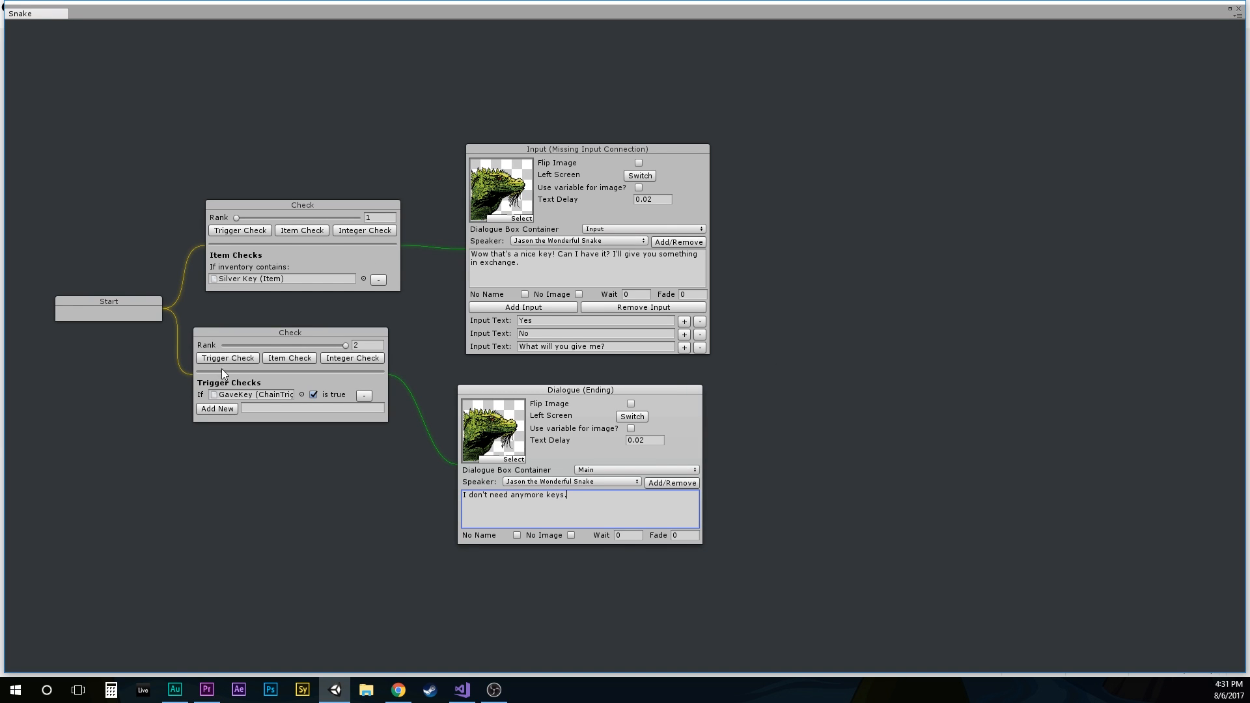
# Step: Add another Dialogue node below the GaveKey check and connect Start directly to it
pyautogui.rightClick(219, 479)
pyautogui.moveTo(241, 486)
pyautogui.click(374, 487)
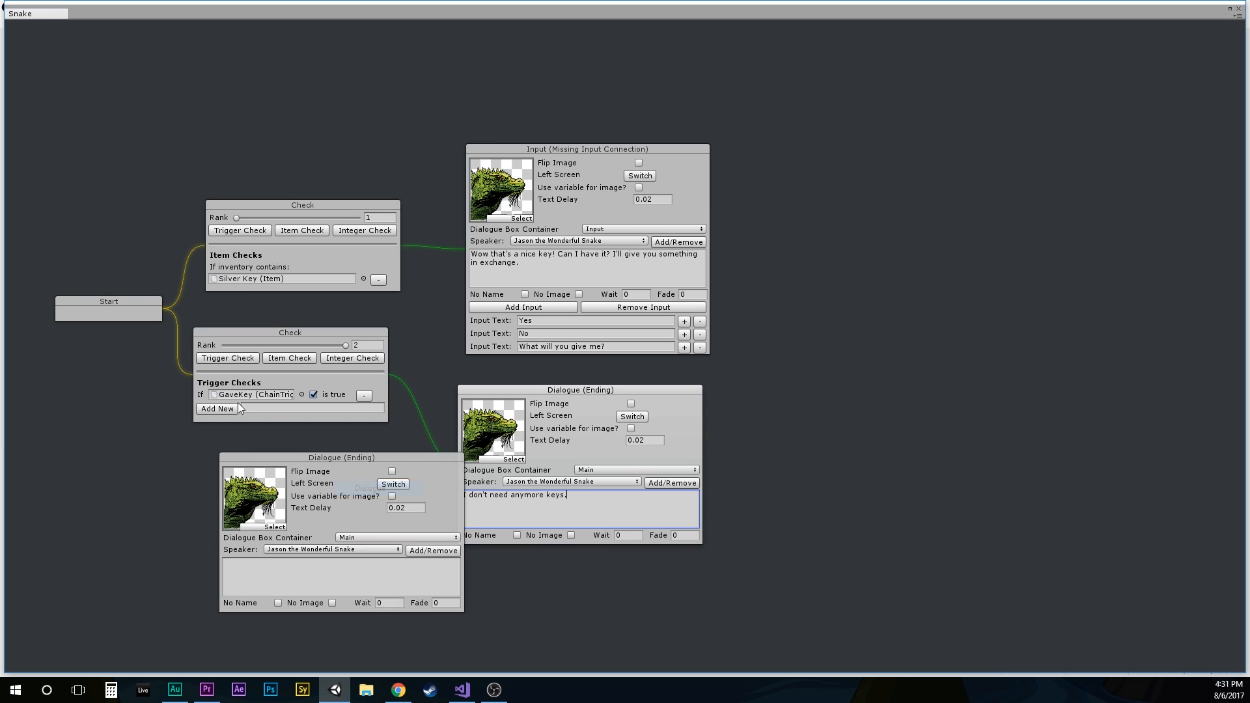
pyautogui.moveTo(287, 459); pyautogui.dragTo(212, 460)
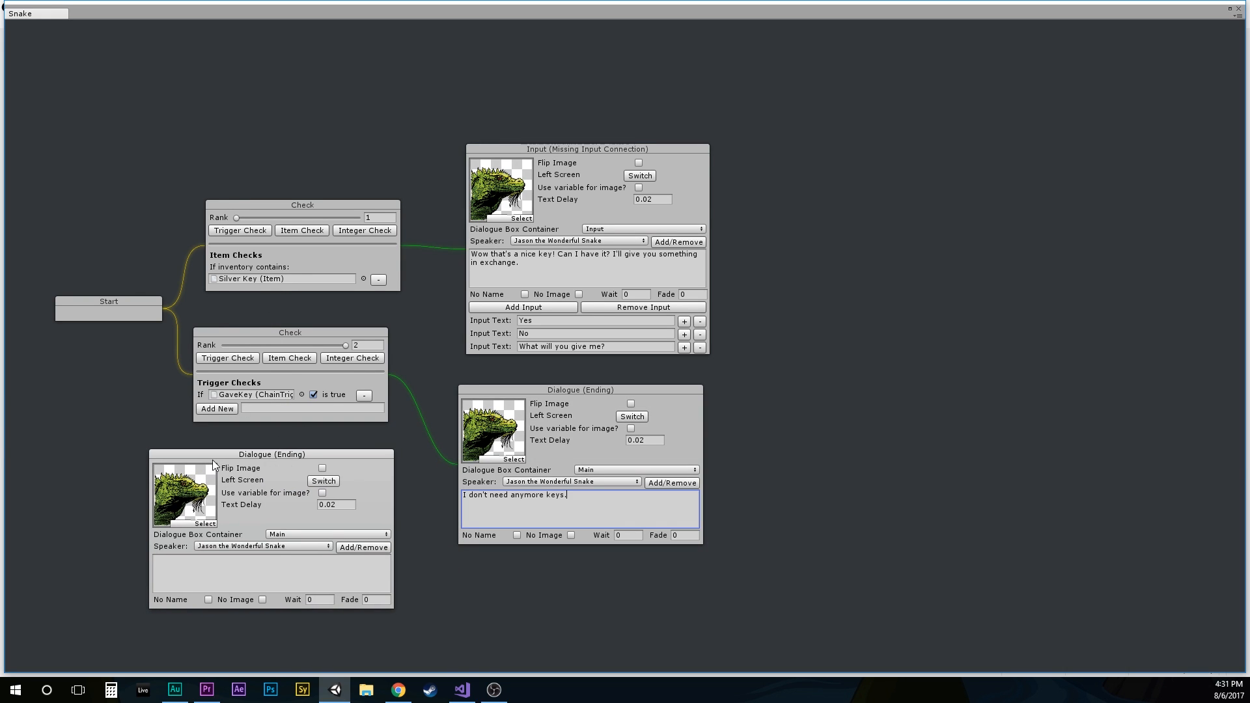
pyautogui.moveTo(134, 314); pyautogui.dragTo(108, 314)
pyautogui.rightClick(108, 314)
pyautogui.click(134, 321)
pyautogui.click(163, 579)
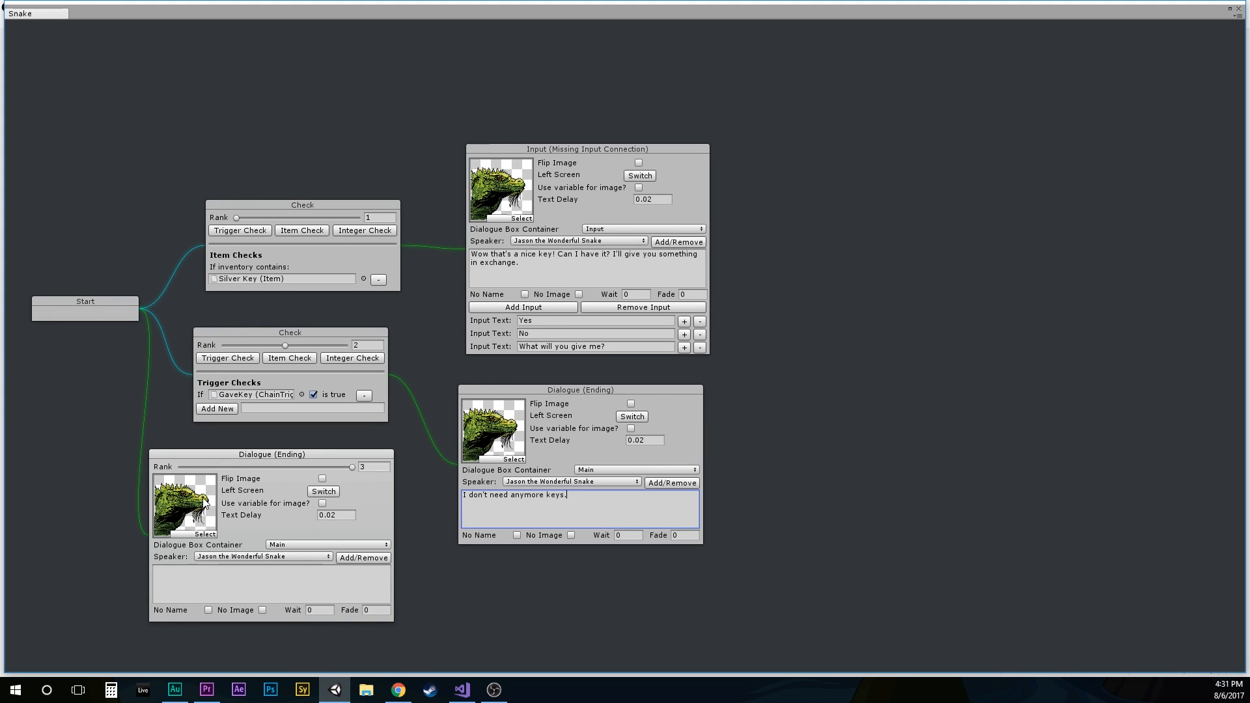
pyautogui.moveTo(217, 454); pyautogui.dragTo(233, 456)
# Step: Write "Hisssssssssss" as the text of the Dialogue node connected directly to Start
pyautogui.click(276, 591)
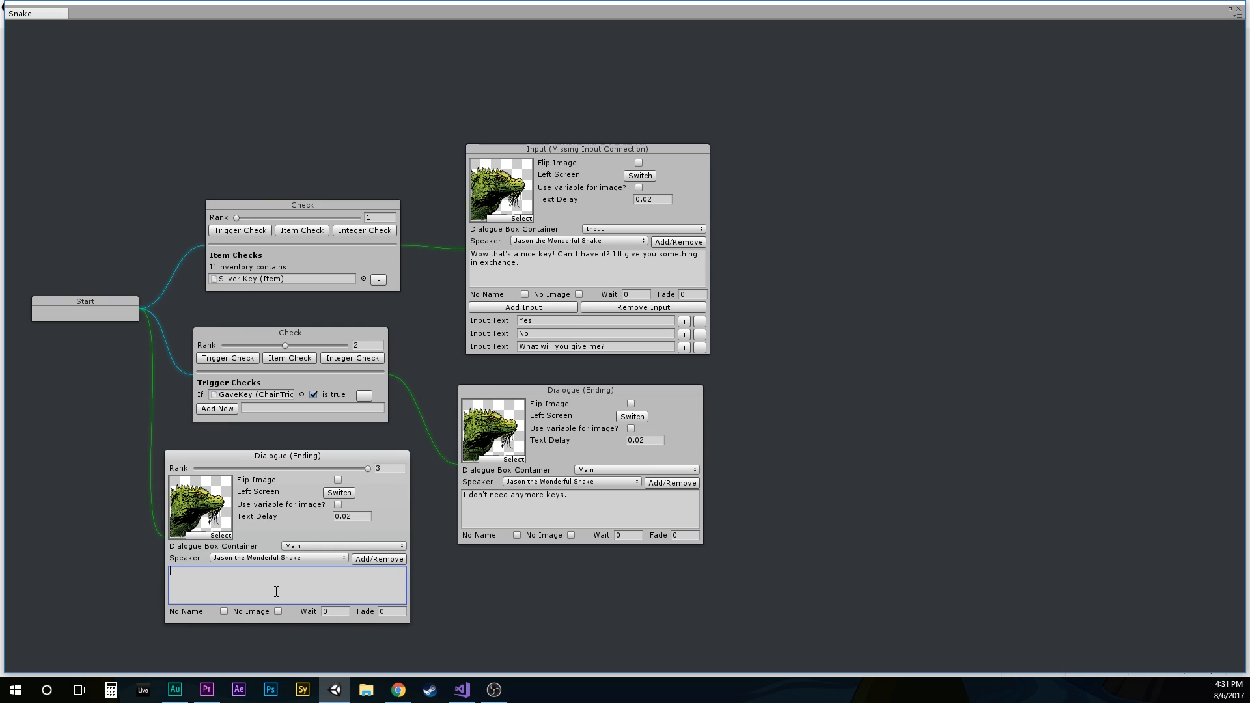
pyautogui.write('Sssssssssss')
pyautogui.press('BackSpace')
pyautogui.press('BackSpace')
pyautogui.press('BackSpace')
pyautogui.press('BackSpace')
pyautogui.press('BackSpace')
pyautogui.press('BackSpace')
pyautogui.press('BackSpace')
pyautogui.press('BackSpace')
pyautogui.press('BackSpace')
pyautogui.press('BackSpace')
pyautogui.press('BackSpace')
pyautogui.write('Hisssssssssss')
# Step: Add a Dialogue node reading "I am disappointed." beyond the Input node and connect the "No" answer to it
pyautogui.moveTo(857, 395); pyautogui.dragTo(703, 393, button='middle')
pyautogui.moveTo(868, 332); pyautogui.dragTo(625, 327, button='middle')
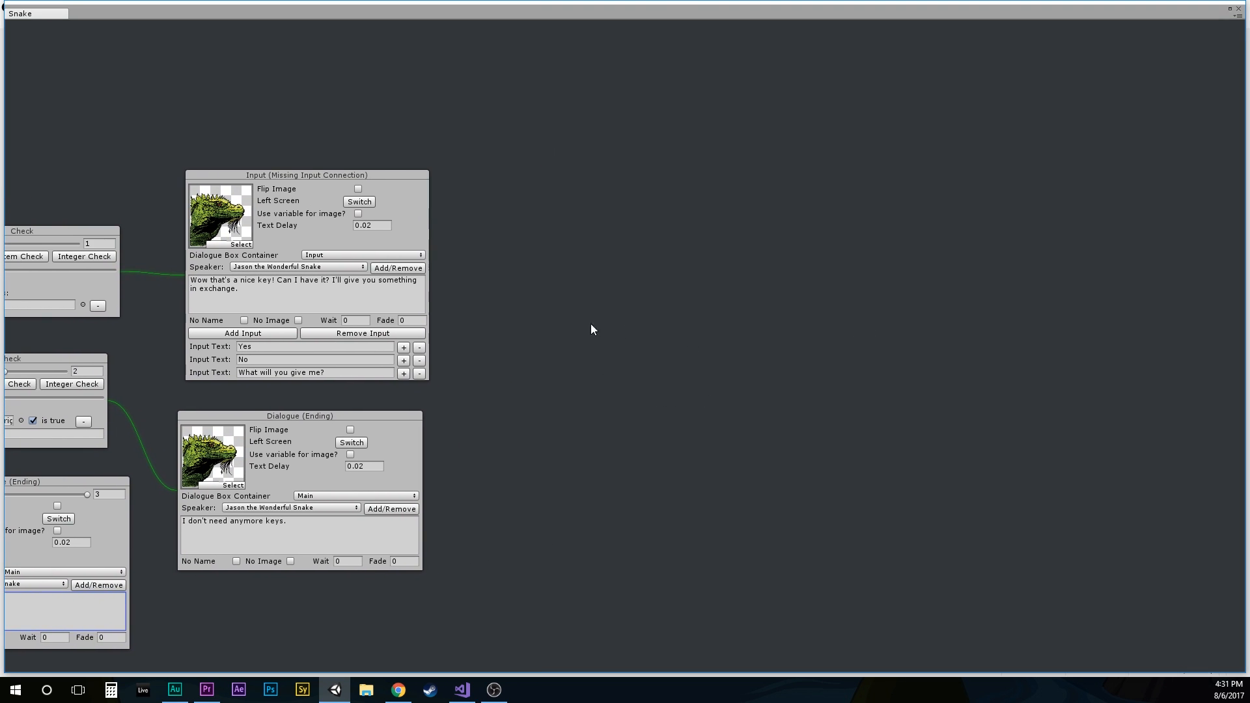
pyautogui.rightClick(505, 337)
pyautogui.moveTo(596, 349)
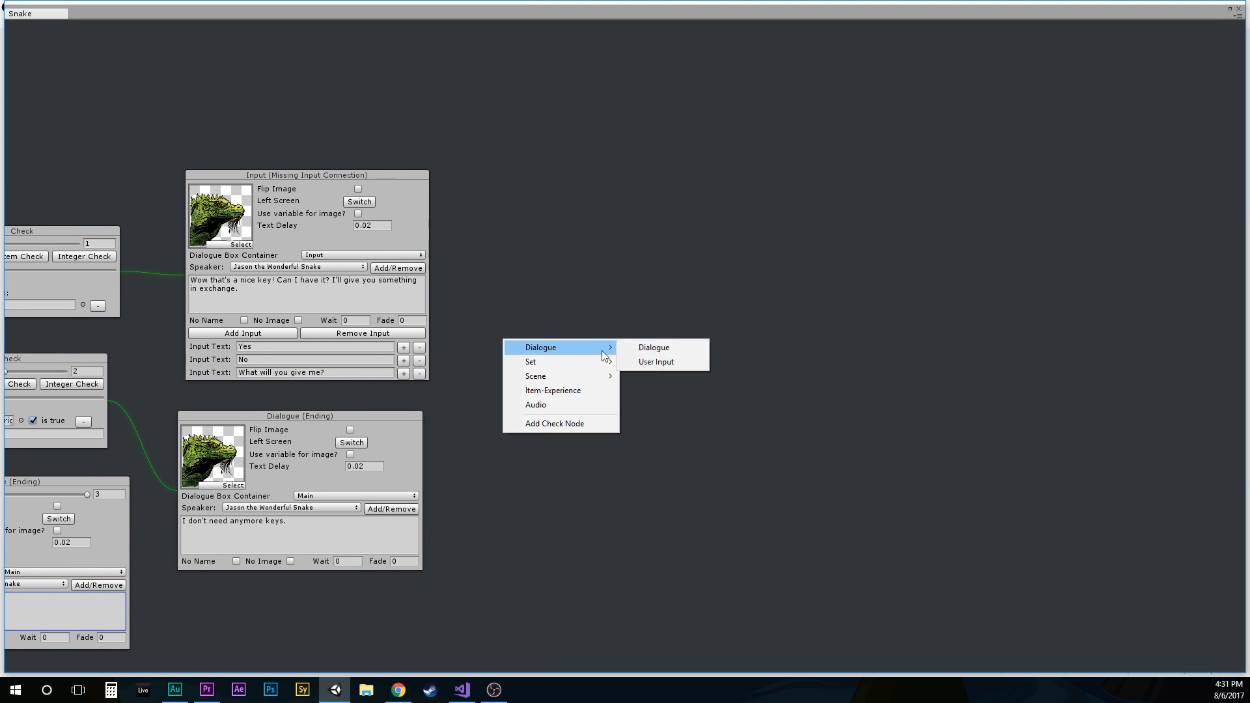
pyautogui.click(634, 347)
pyautogui.moveTo(599, 319); pyautogui.dragTo(607, 349)
pyautogui.click(571, 474)
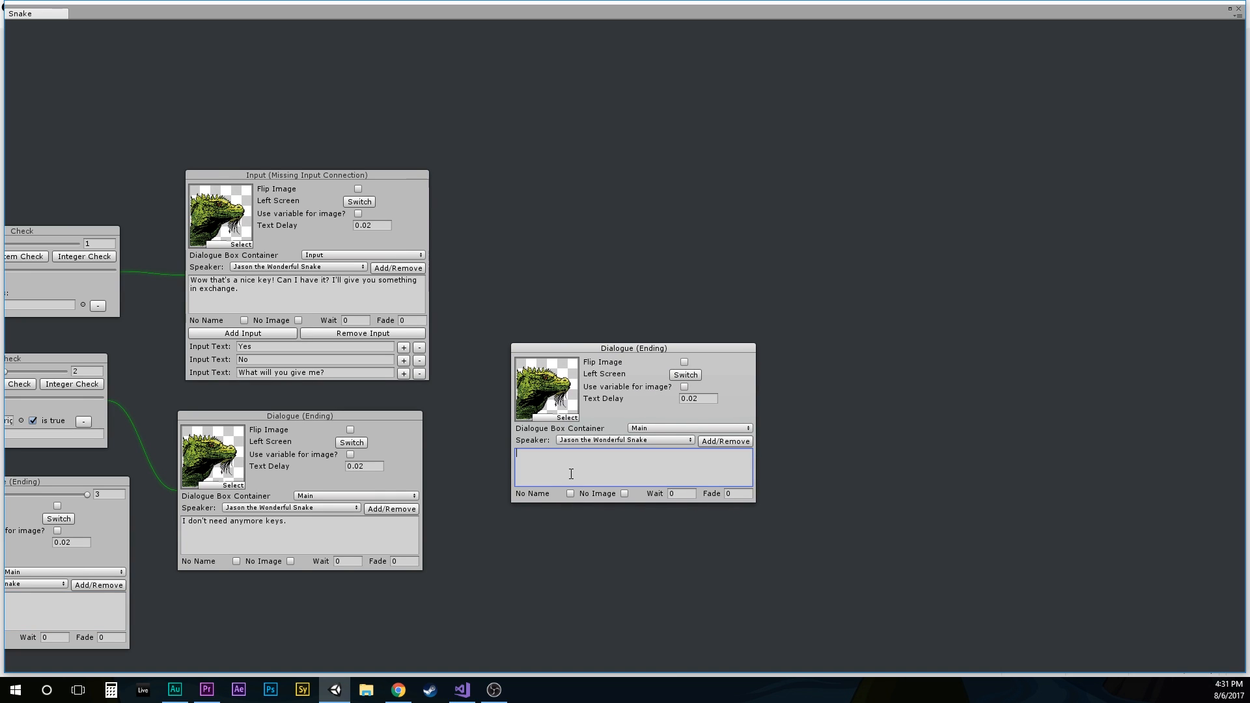
pyautogui.write('I am dissappointed')
pyautogui.click(550, 455)
pyautogui.press('BackSpace')
pyautogui.moveTo(428, 361); pyautogui.dragTo(518, 459)
pyautogui.moveTo(556, 352); pyautogui.dragTo(554, 284)
# Step: Add a Dialogue node reading "I'll change the game's music, and I'll raise your stats." and connect the "What will you give me?" answer to it
pyautogui.rightClick(509, 523)
pyautogui.moveTo(561, 531)
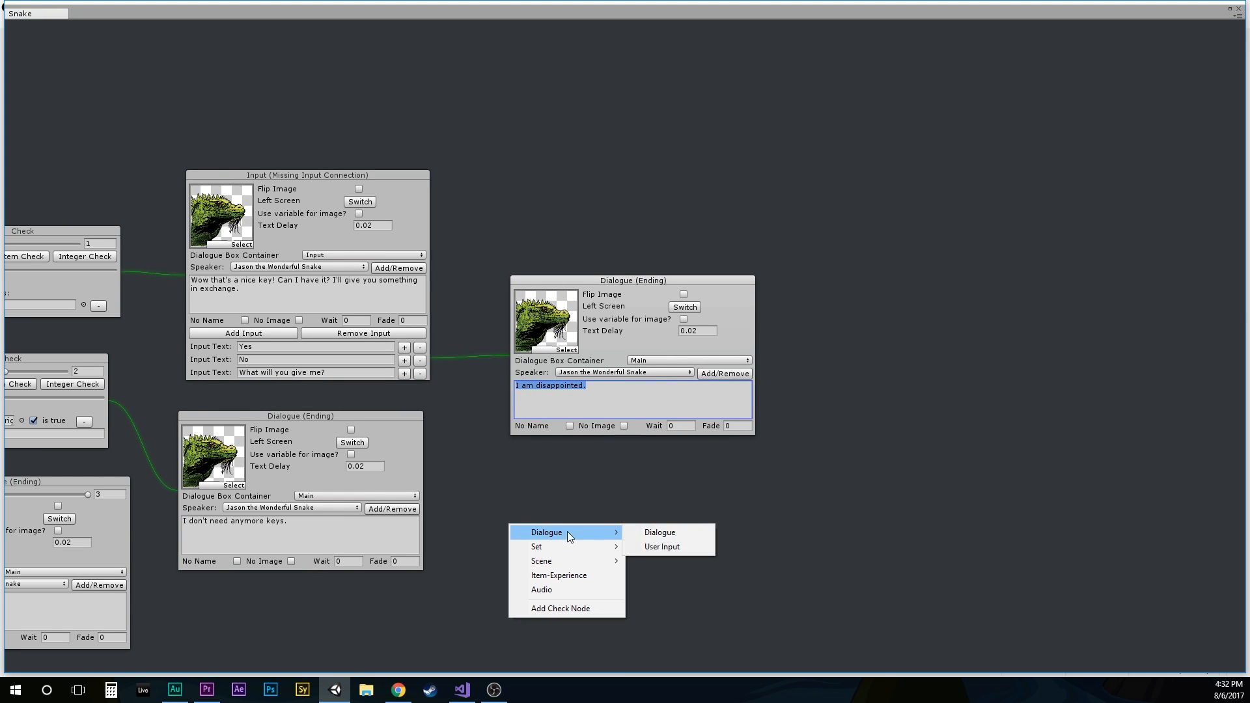
pyautogui.click(678, 532)
pyautogui.moveTo(600, 504); pyautogui.dragTo(604, 457)
pyautogui.click(606, 578)
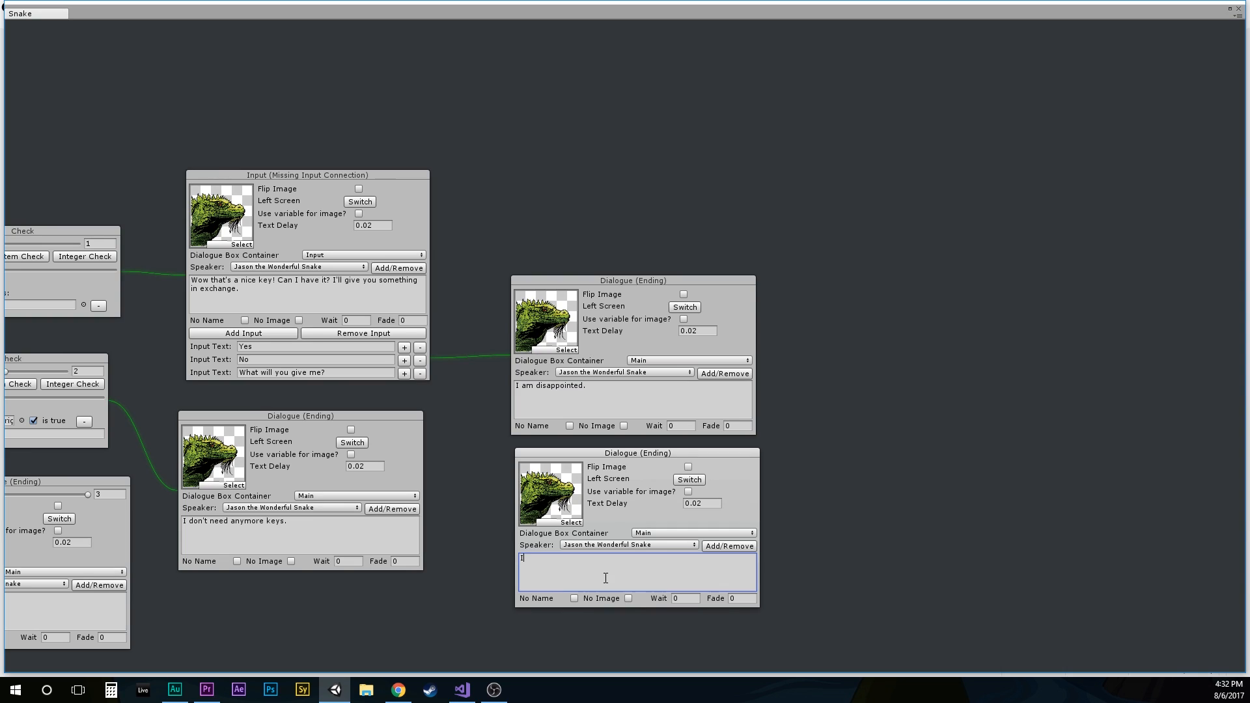
pyautogui.write("I'll change the game's music, and I'll raise your stats.")
pyautogui.moveTo(405, 373); pyautogui.dragTo(525, 581)
# Step: Add an Audio node beside the "I am disappointed." dialogue and assign it the Smack audio clip
pyautogui.rightClick(841, 365)
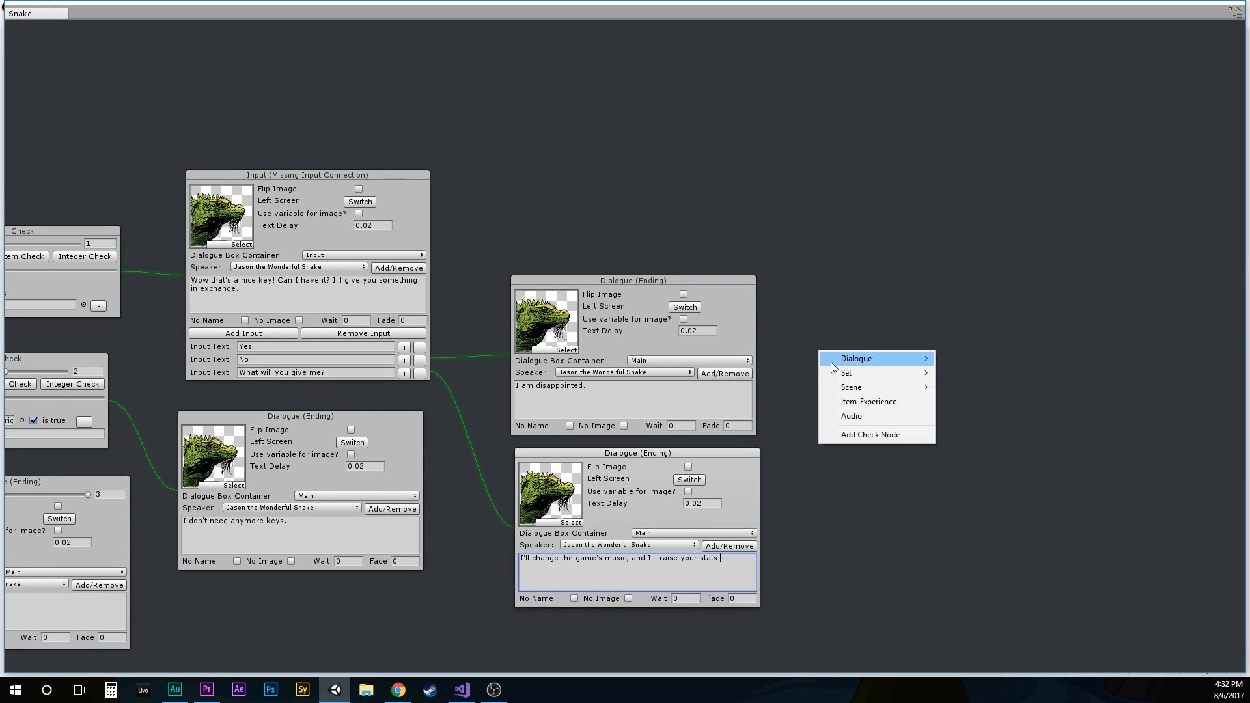
pyautogui.click(855, 416)
pyautogui.moveTo(849, 344)
pyautogui.mouseDown()
pyautogui.moveTo(815, 325)
pyautogui.moveTo(826, 337)
pyautogui.mouseUp()
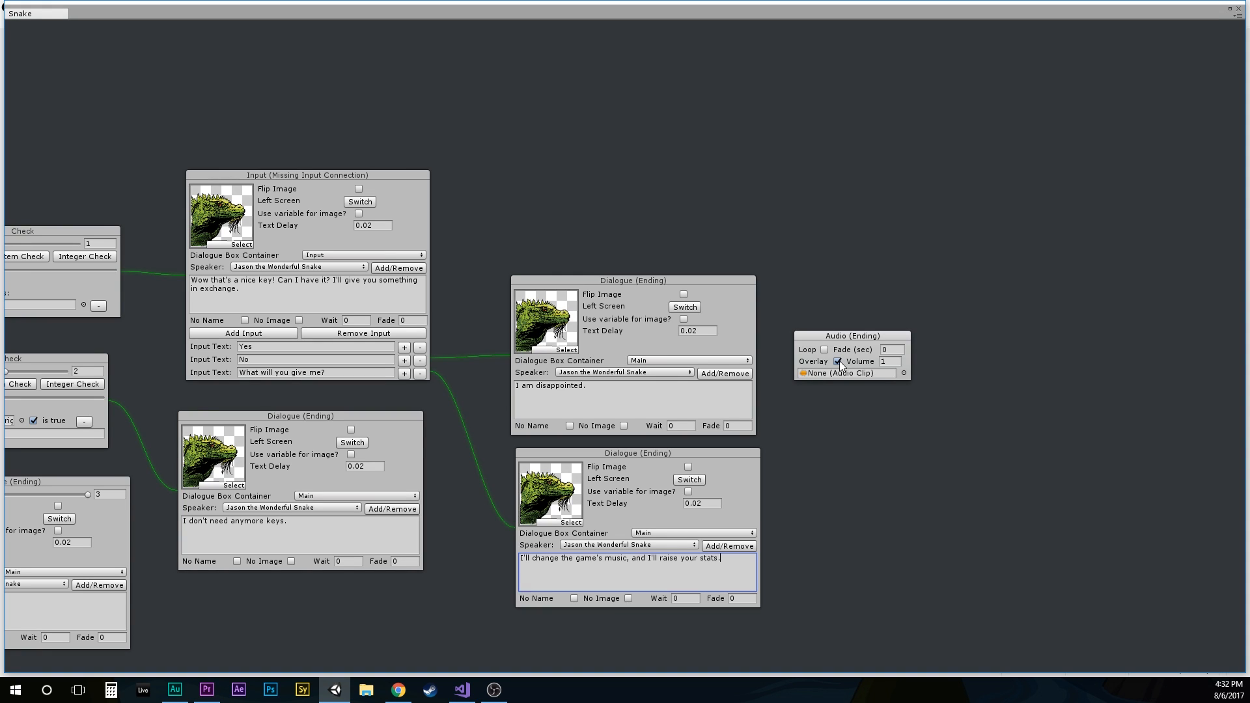
pyautogui.click(889, 362)
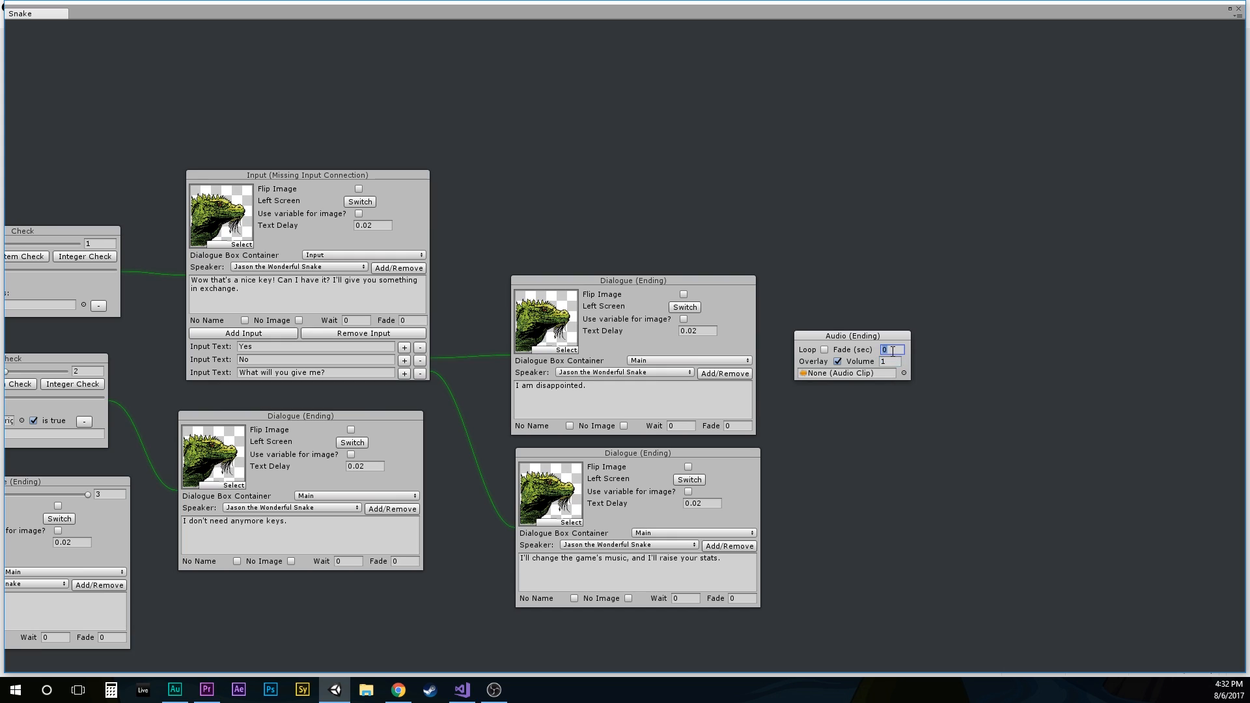
pyautogui.click(904, 373)
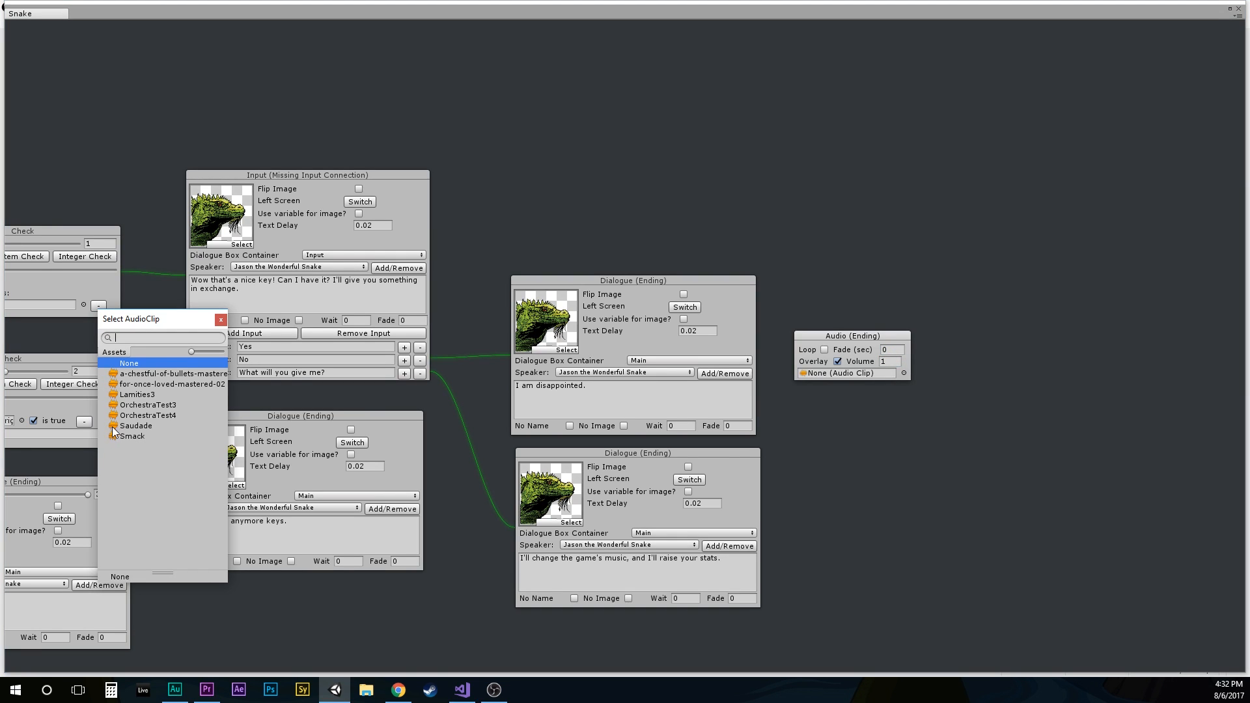
pyautogui.doubleClick(121, 435)
pyautogui.rightClick(700, 403)
pyautogui.click(729, 409)
pyautogui.click(806, 335)
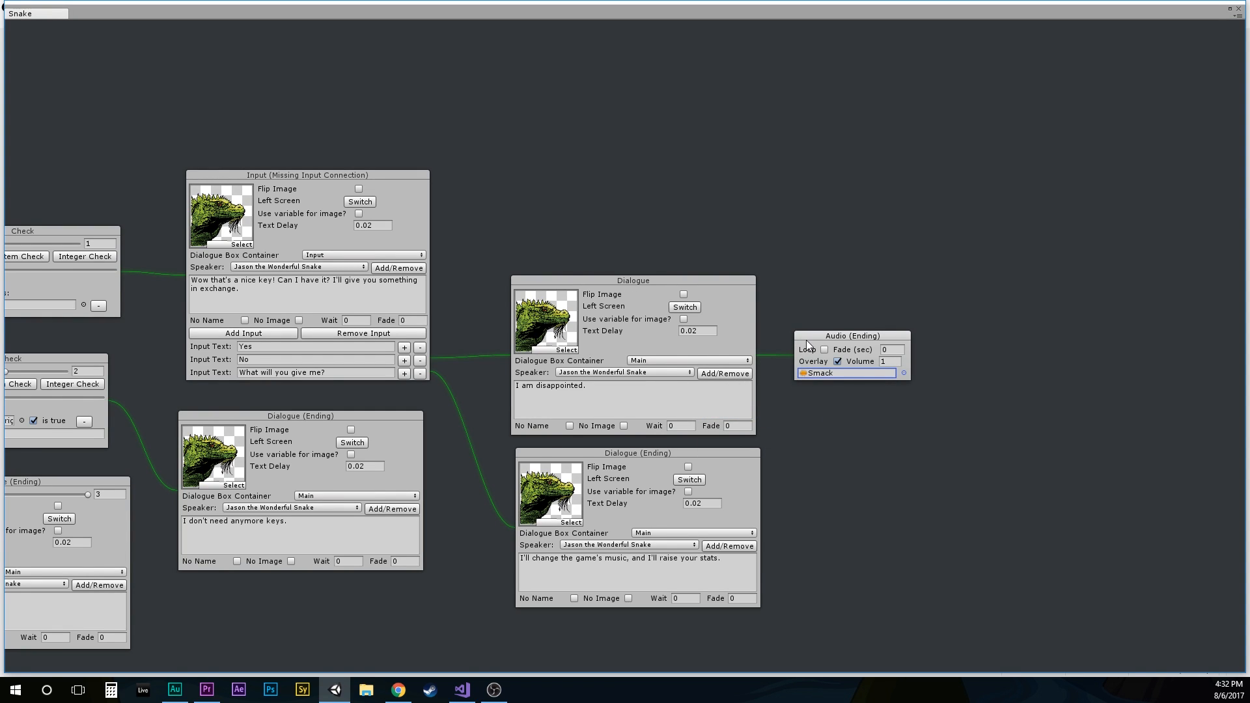
pyautogui.moveTo(806, 341); pyautogui.dragTo(806, 332)
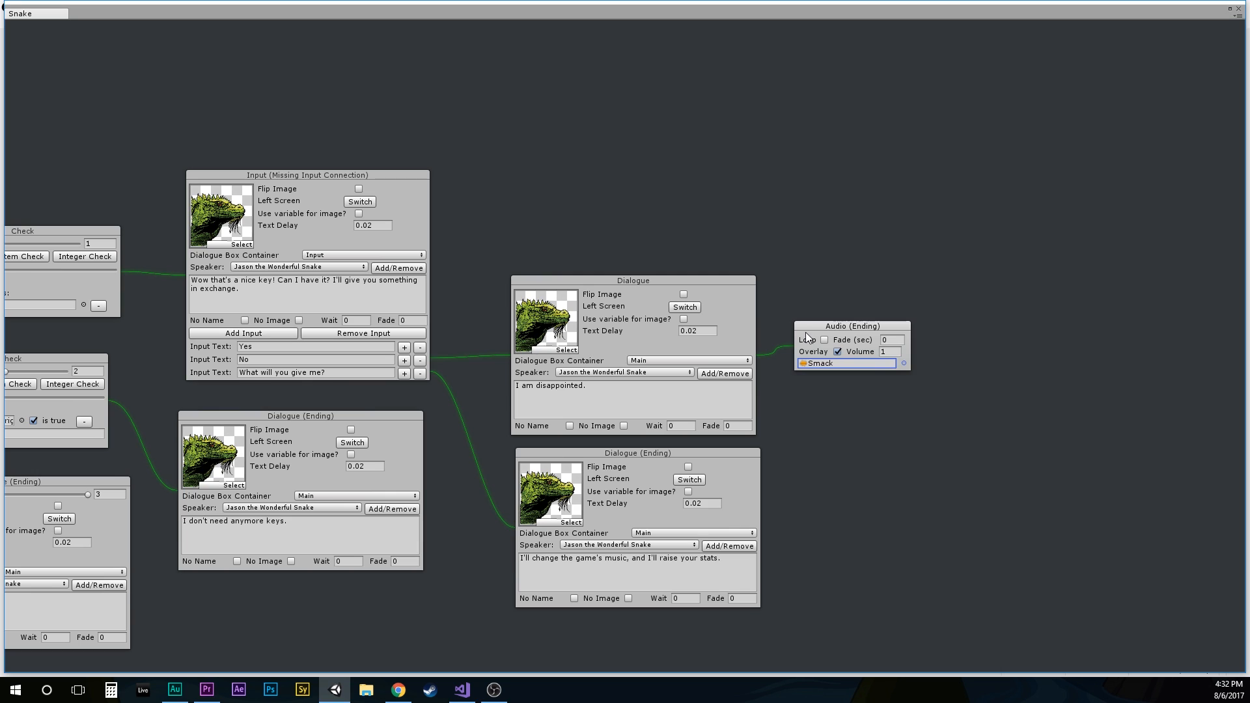
pyautogui.rightClick(806, 333)
pyautogui.click(839, 355)
# Step: Place the Smack Audio node between the "No" answer and the "I am disappointed." dialogue, and connect the three in that order
pyautogui.moveTo(811, 336); pyautogui.dragTo(512, 220)
pyautogui.click(431, 360)
pyautogui.click(506, 213)
pyautogui.moveTo(567, 281); pyautogui.dragTo(755, 272)
pyautogui.moveTo(533, 226); pyautogui.dragTo(528, 335)
pyautogui.rightClick(528, 335)
pyautogui.click(552, 344)
pyautogui.click(750, 320)
pyautogui.moveTo(757, 272); pyautogui.dragTo(717, 275)
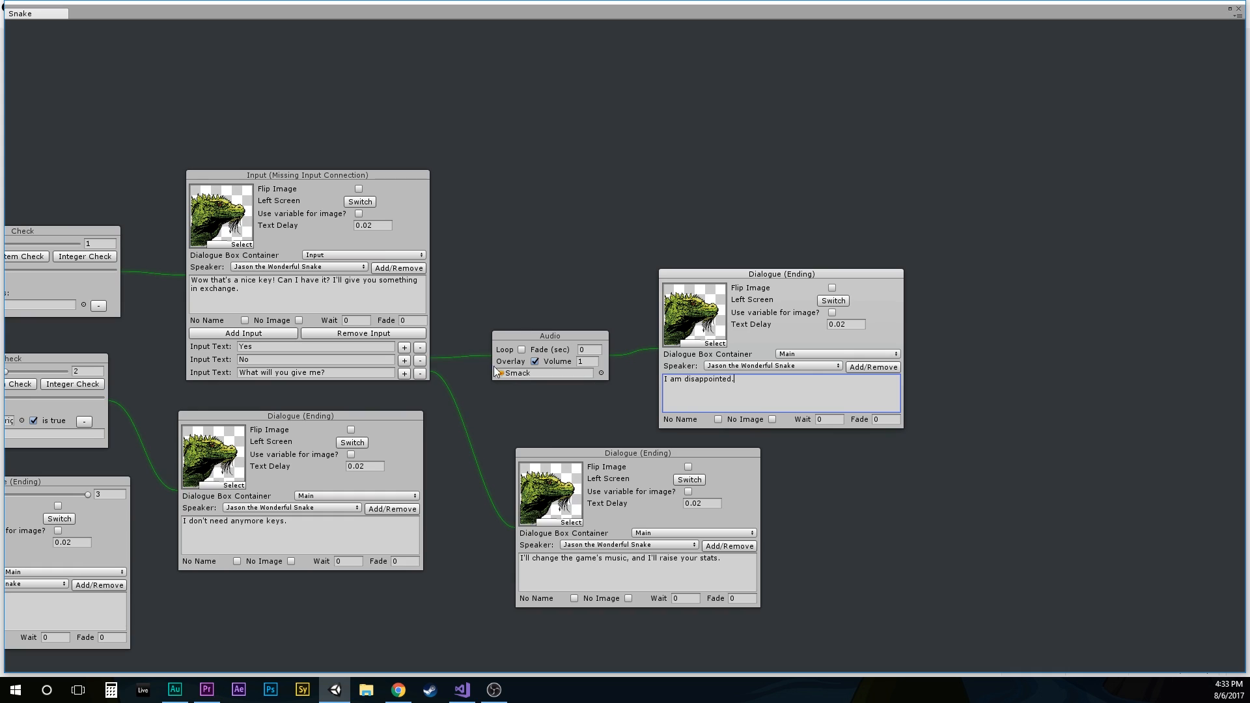
# Step: Reposition the Smack audio node and the "I am disappointed." and "I'll change the game's music" dialogue nodes to space out the chain
pyautogui.moveTo(777, 297); pyautogui.dragTo(632, 290, button='middle')
pyautogui.moveTo(508, 447); pyautogui.dragTo(531, 461)
pyautogui.moveTo(414, 329); pyautogui.dragTo(395, 330)
pyautogui.moveTo(546, 269); pyautogui.dragTo(508, 271)
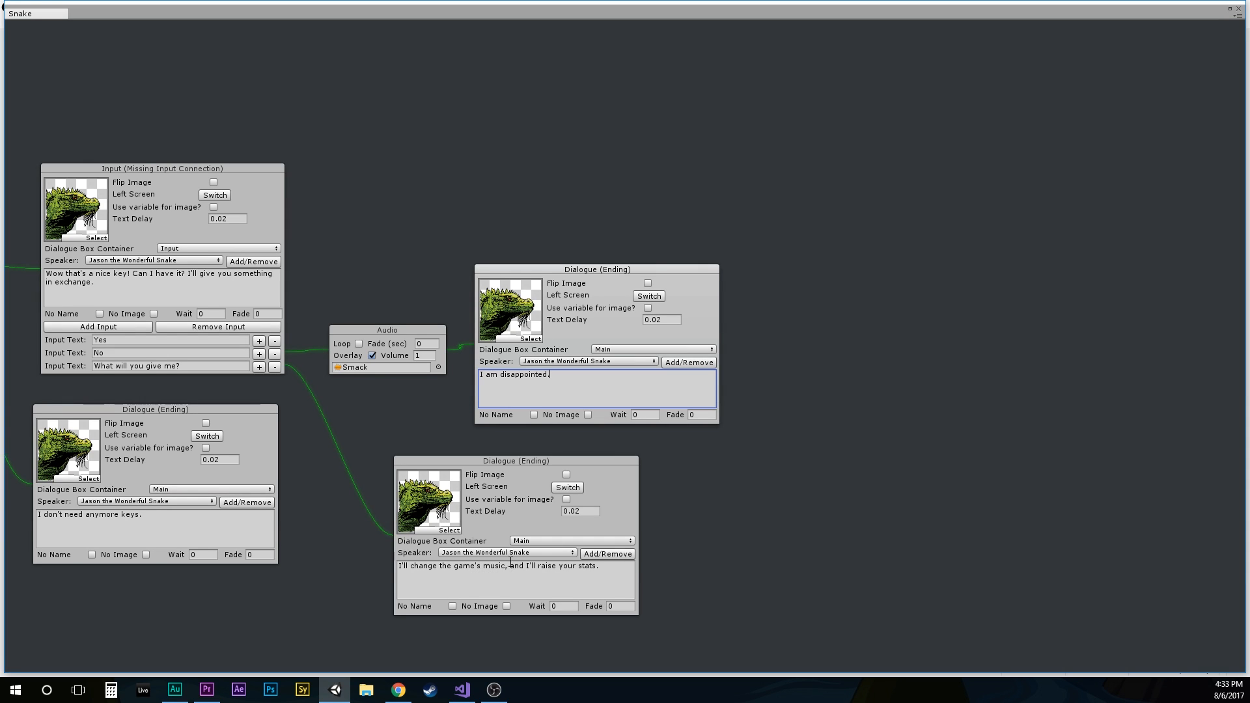
# Step: Add an audio node above the "I am disappointed." dialogue and assign the OrchestraTest4 clip to it
pyautogui.rightClick(708, 172)
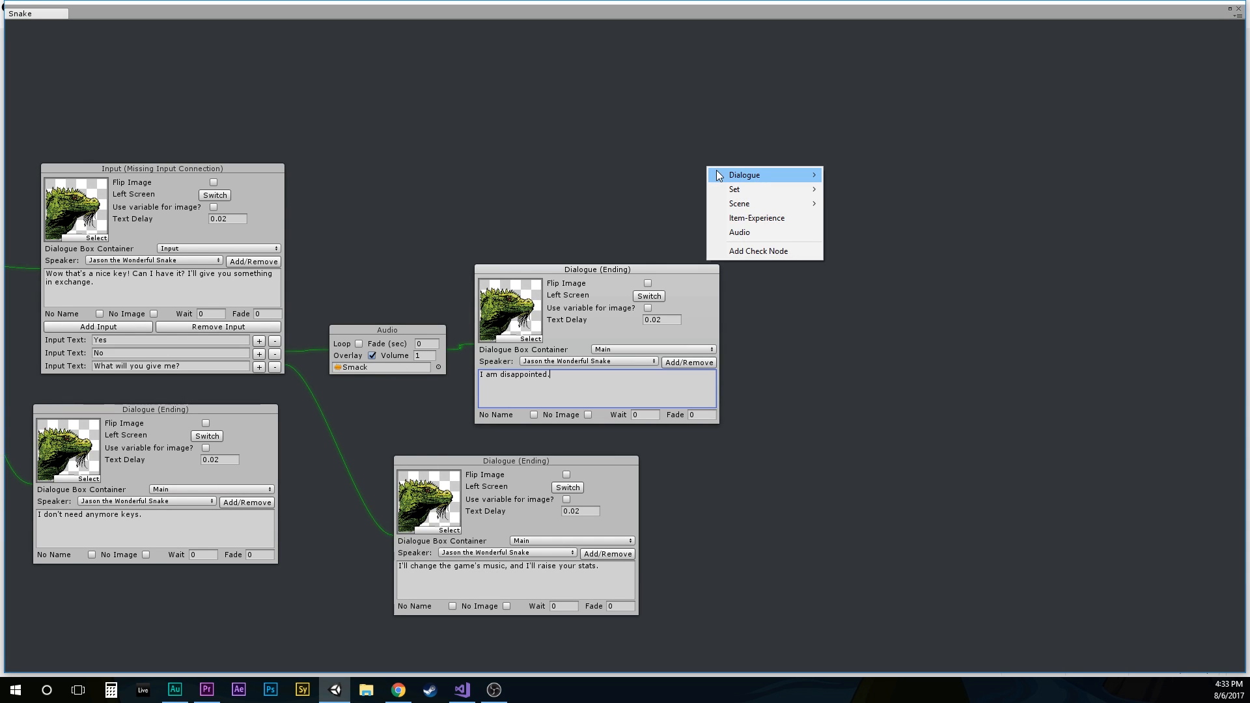
pyautogui.click(765, 232)
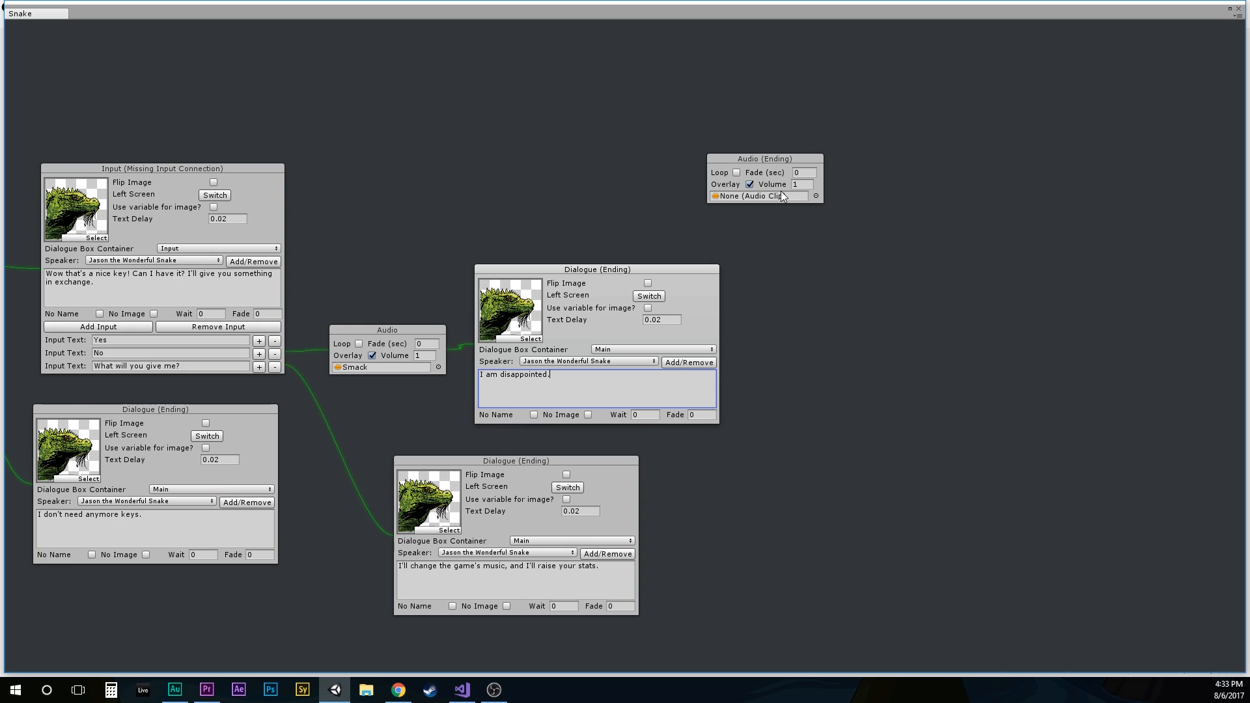
pyautogui.click(815, 196)
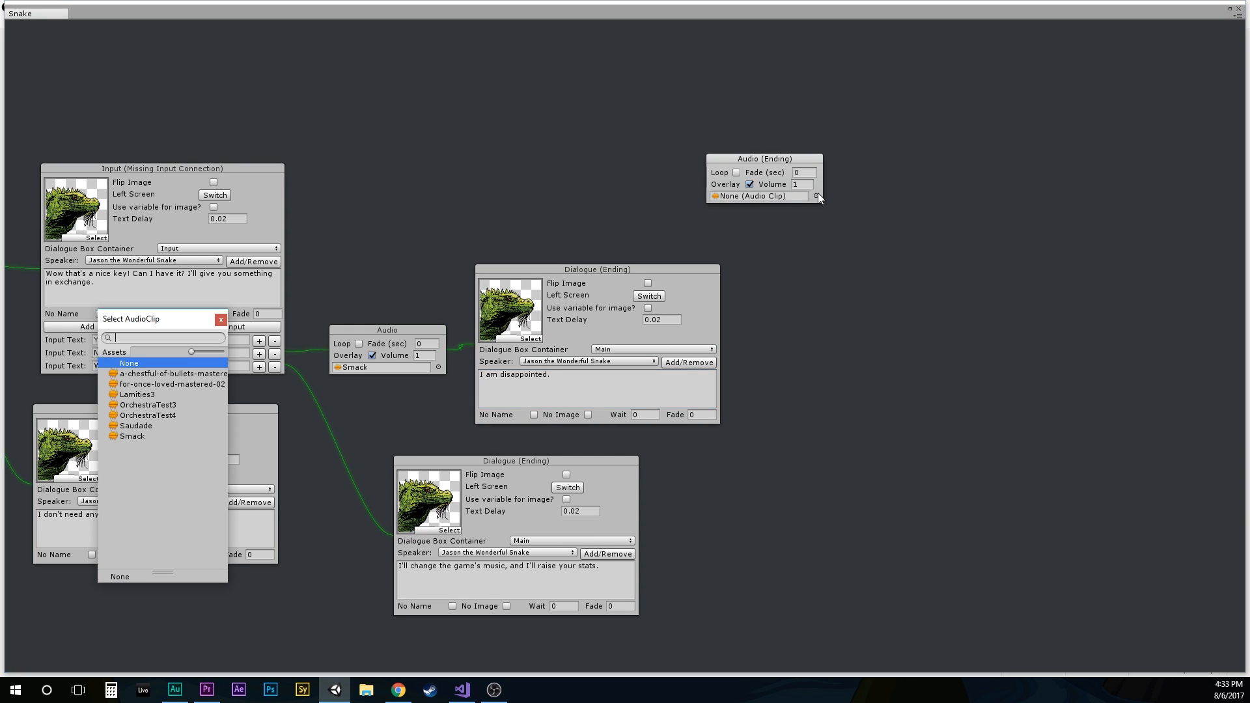
pyautogui.doubleClick(154, 416)
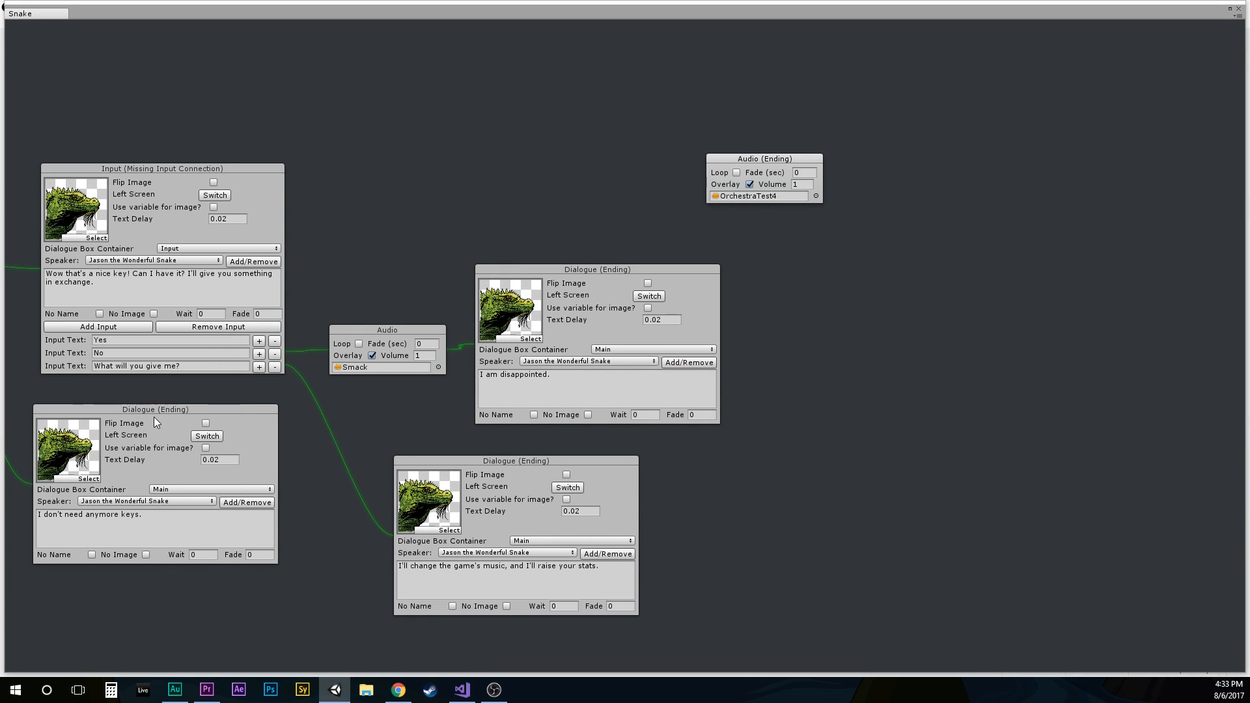
# Step: Make the OrchestraTest4 audio loop without overlay and with a 0.5-second fade, and link the "Yes" reply to it
pyautogui.click(737, 173)
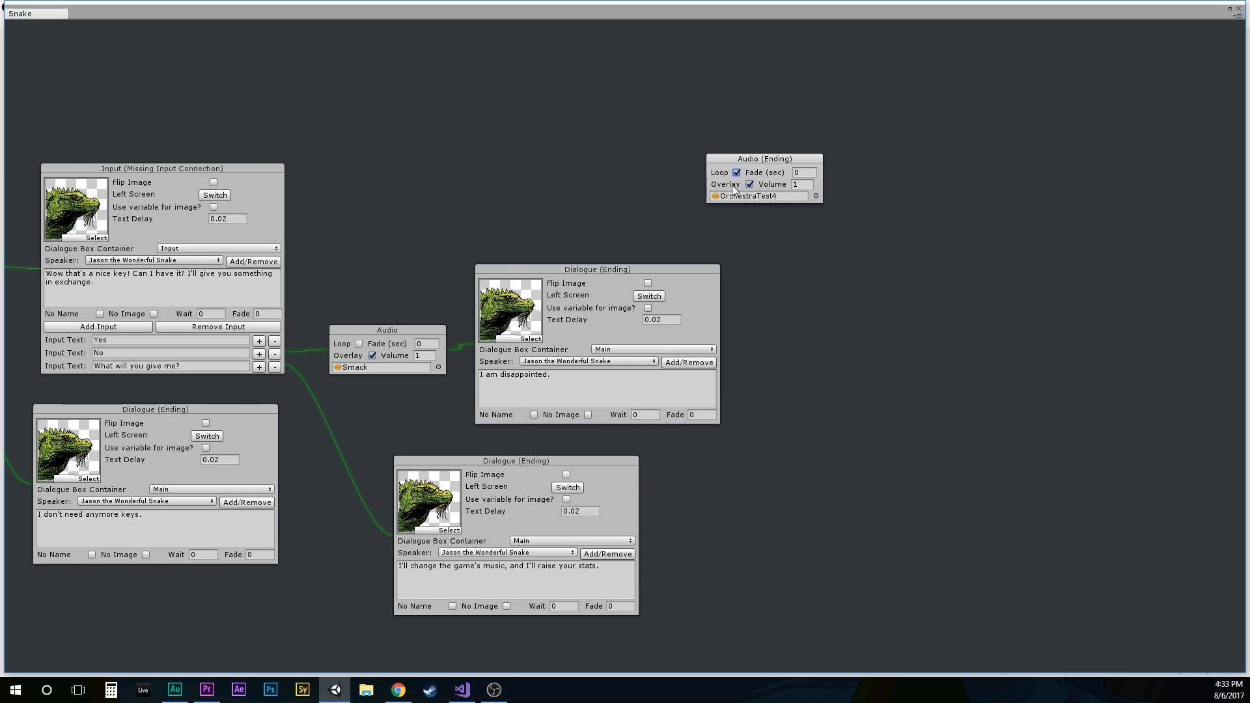
pyautogui.click(750, 185)
pyautogui.click(802, 173)
pyautogui.write('1')
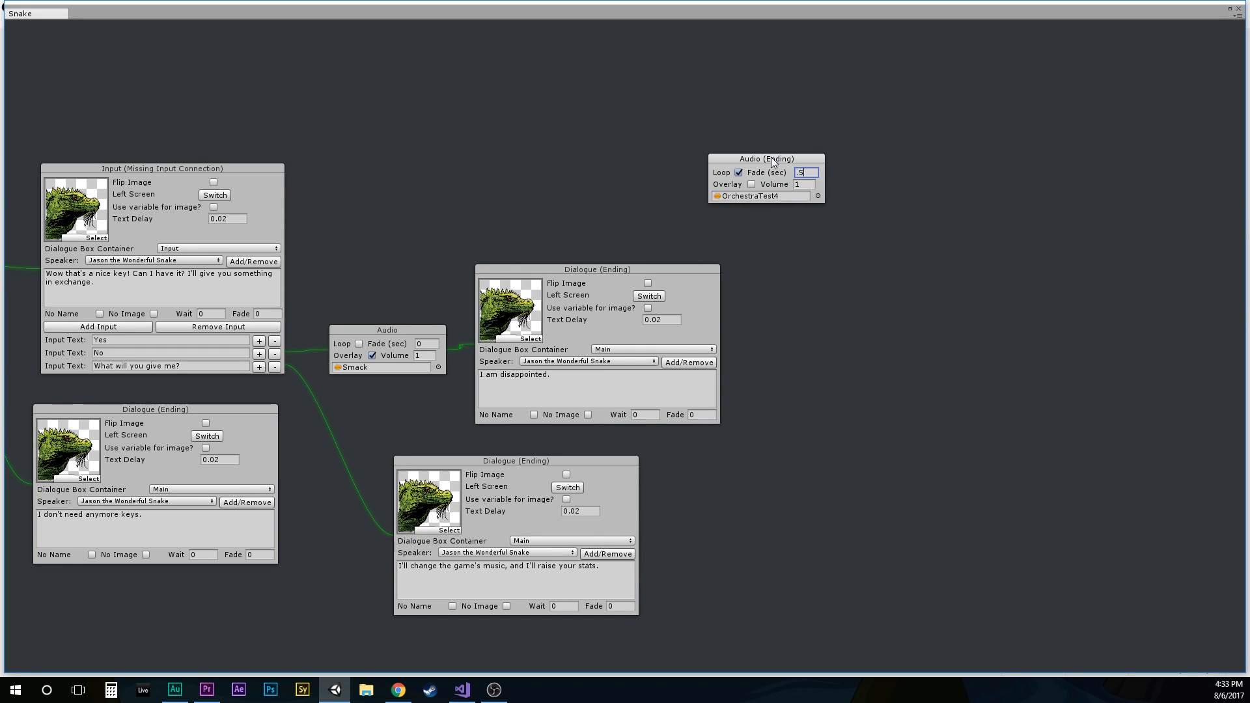
pyautogui.moveTo(771, 158); pyautogui.dragTo(1019, 190)
pyautogui.moveTo(904, 471); pyautogui.dragTo(739, 337)
# Step: Add an input node beside the "I'll change the game's music" dialogue with the text "So can I have it?"
pyautogui.rightClick(550, 381)
pyautogui.moveTo(605, 390)
pyautogui.click(700, 405)
pyautogui.click(623, 475)
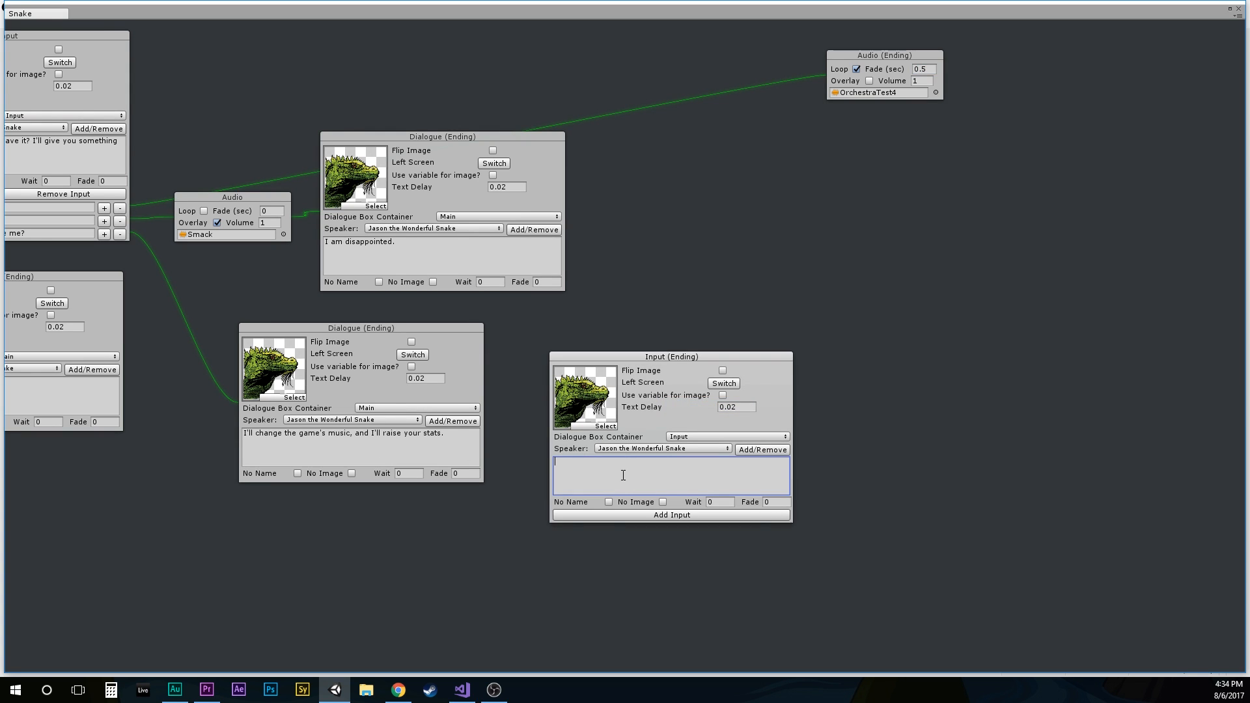
pyautogui.write('So can I have it?')
# Step: Give the "So can I have it?" input node two replies, "Sure" and "No way."
pyautogui.click(631, 516)
pyautogui.click(631, 528)
pyautogui.press('Tab')
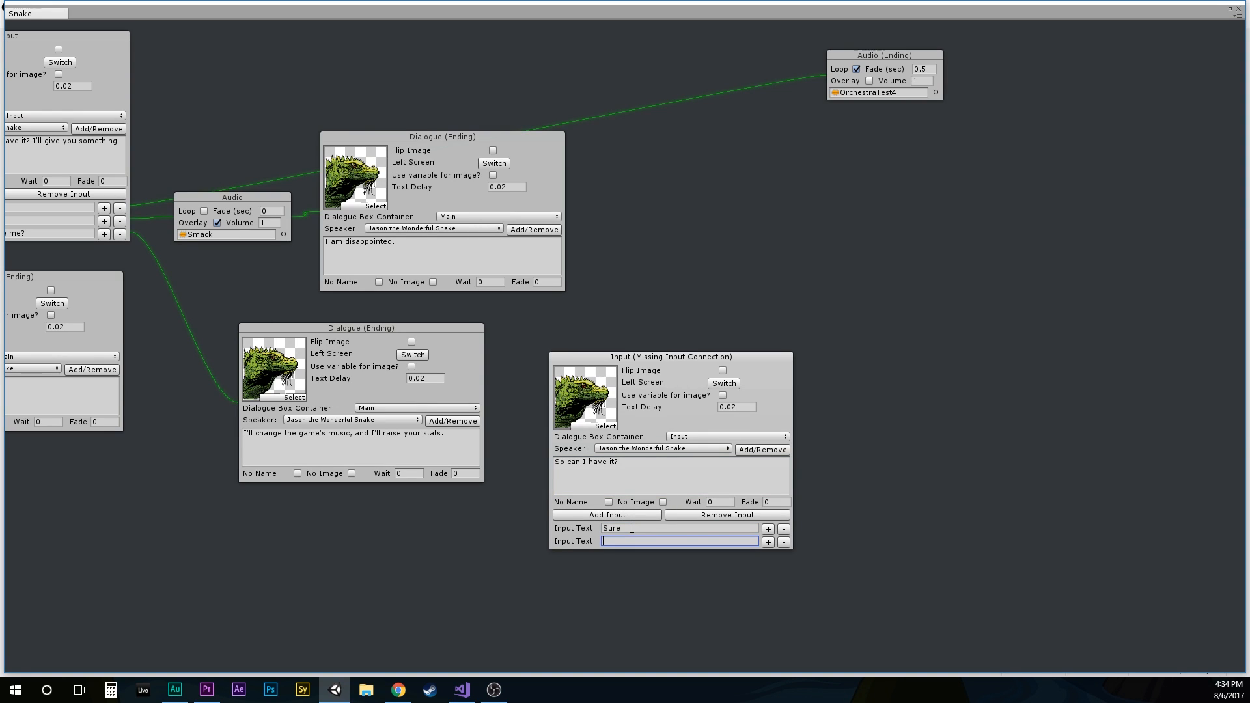
pyautogui.write('No way.')
# Step: Connect the "I'll change the game's music" dialogue to the "So can I have it?" input node and align that node with it
pyautogui.rightClick(456, 458)
pyautogui.click(481, 465)
pyautogui.click(559, 483)
pyautogui.moveTo(594, 361); pyautogui.dragTo(573, 338)
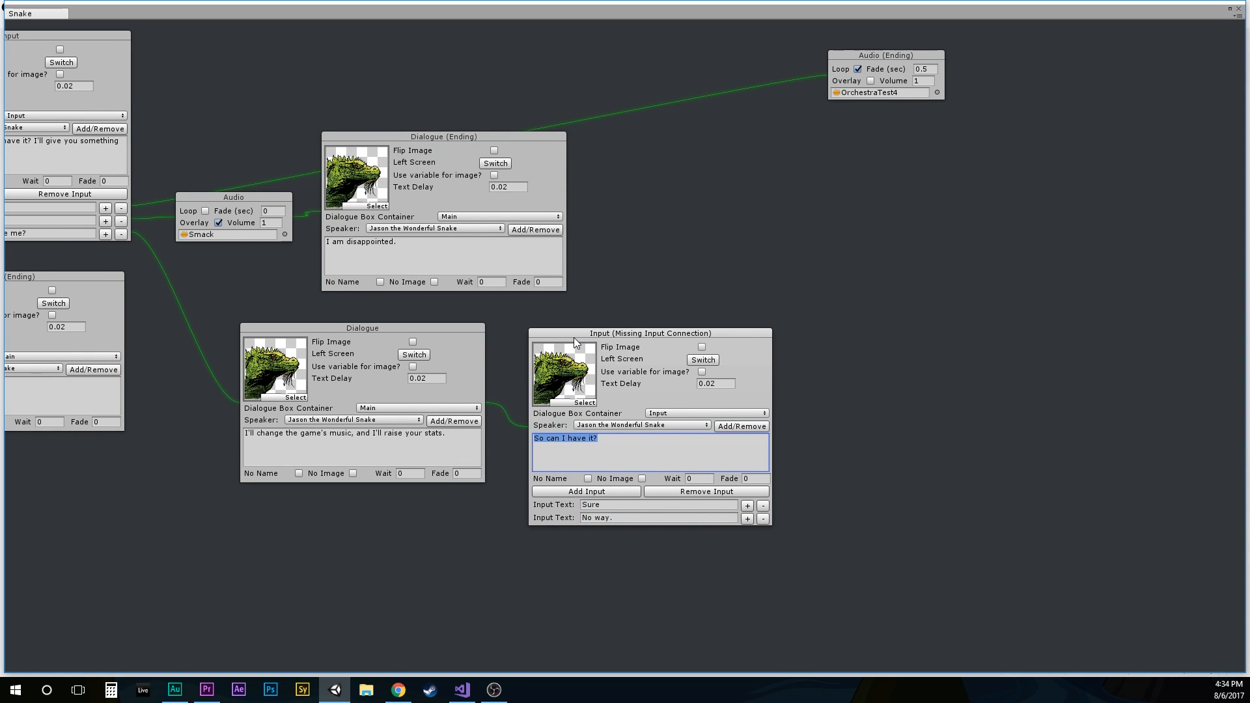
# Step: Move the "I am disappointed." dialogue and Smack audio past the new input node, and shift the music dialogue and input node up
pyautogui.moveTo(447, 134); pyautogui.dragTo(1130, 159)
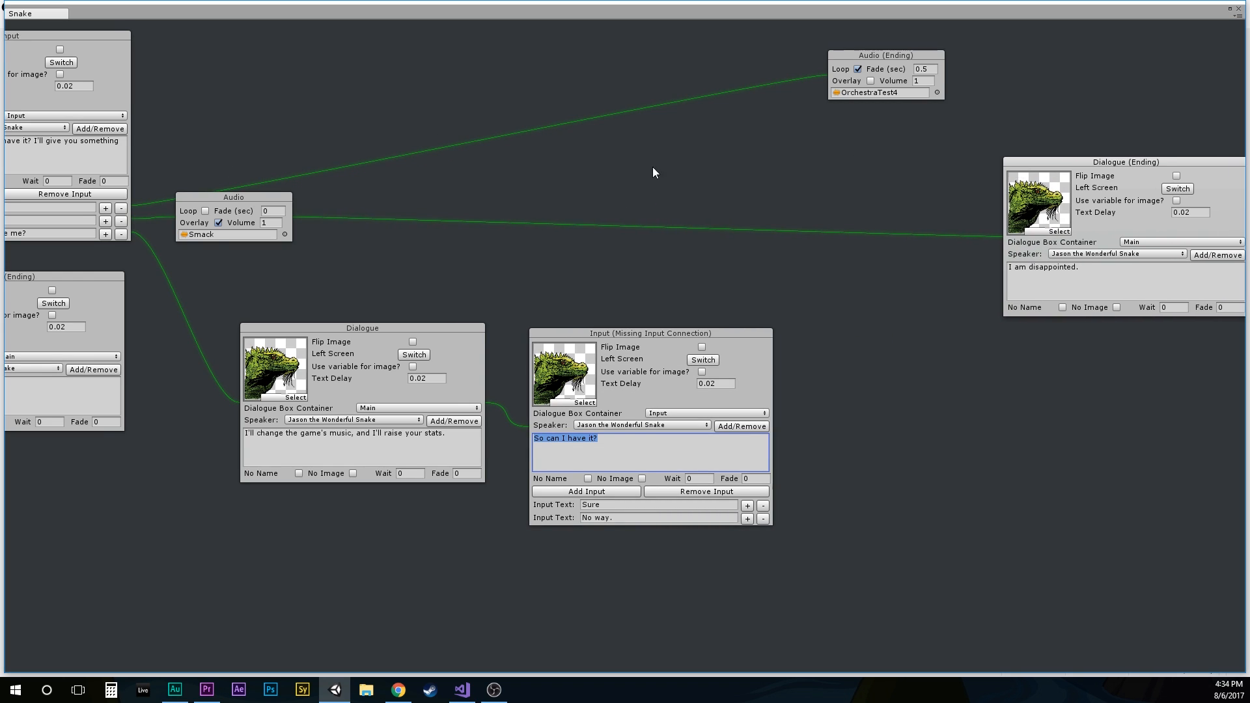
pyautogui.moveTo(257, 198); pyautogui.dragTo(840, 198)
pyautogui.moveTo(360, 329); pyautogui.dragTo(296, 264)
pyautogui.moveTo(607, 329); pyautogui.dragTo(534, 237)
pyautogui.moveTo(761, 344); pyautogui.dragTo(682, 353, button='middle')
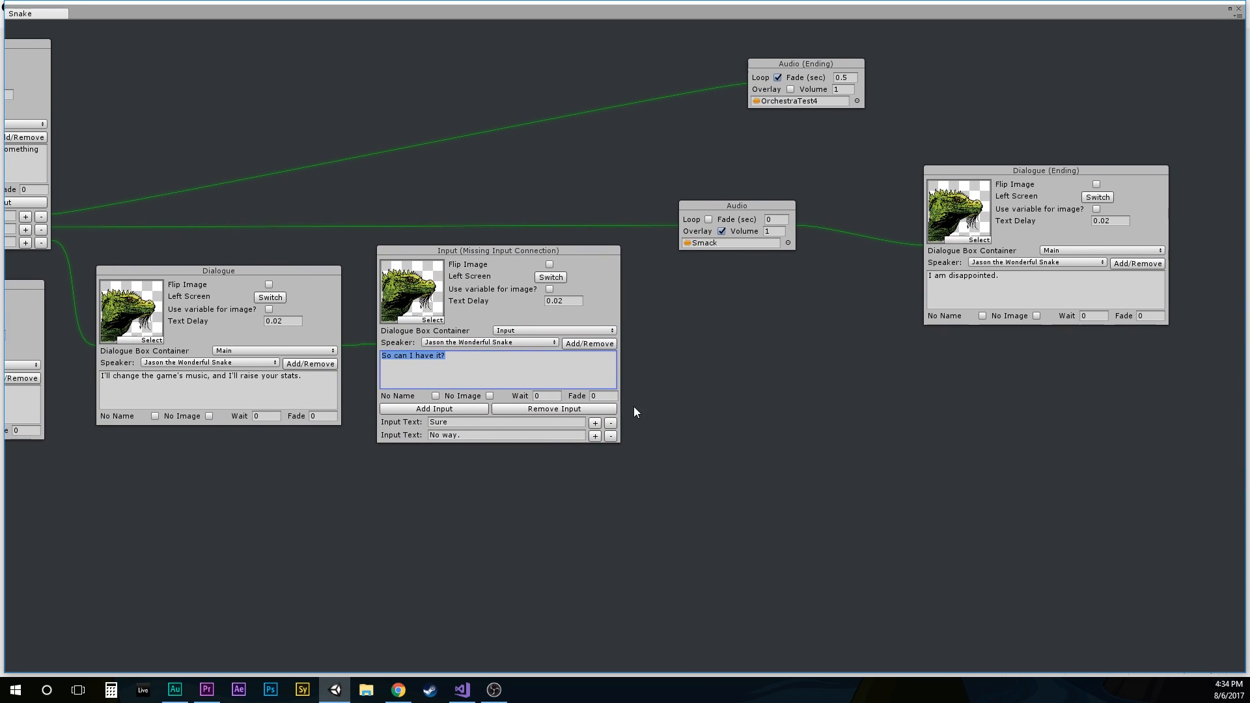
# Step: Connect the "No way." reply to the Smack audio and the "Sure" reply to the OrchestraTest4 audio, spacing out the target nodes
pyautogui.moveTo(595, 437); pyautogui.dragTo(680, 226)
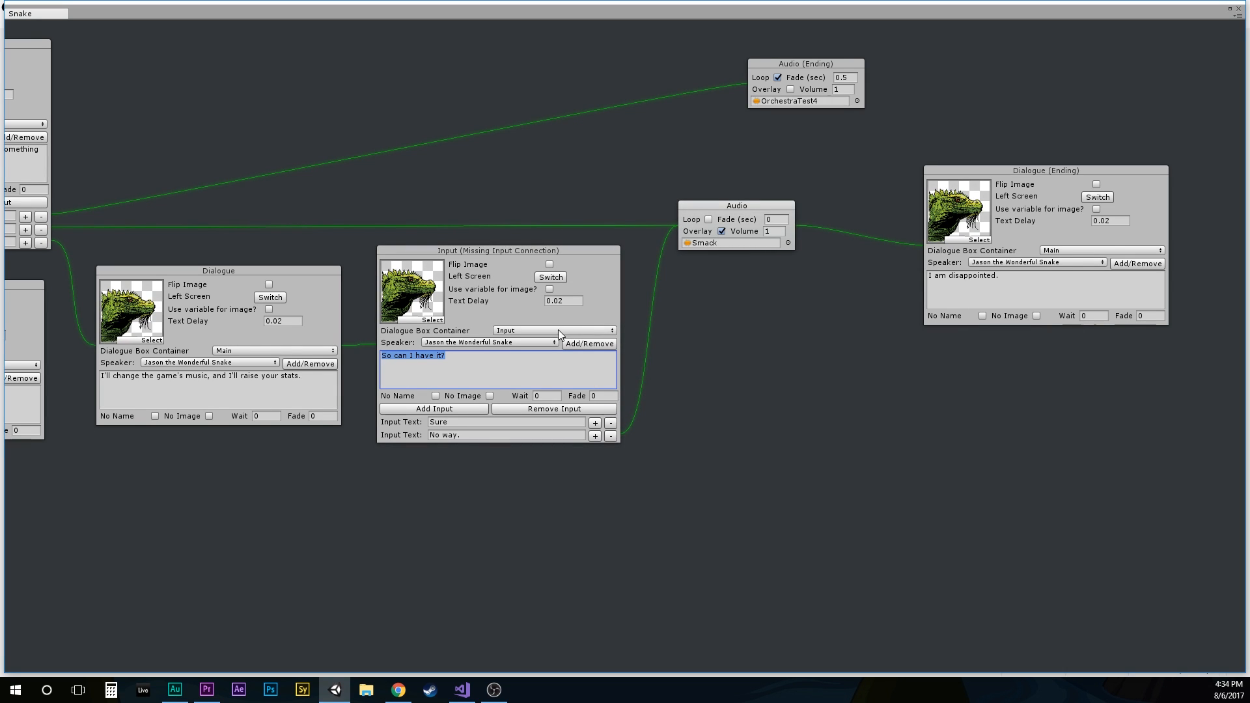
pyautogui.moveTo(595, 423); pyautogui.dragTo(755, 64)
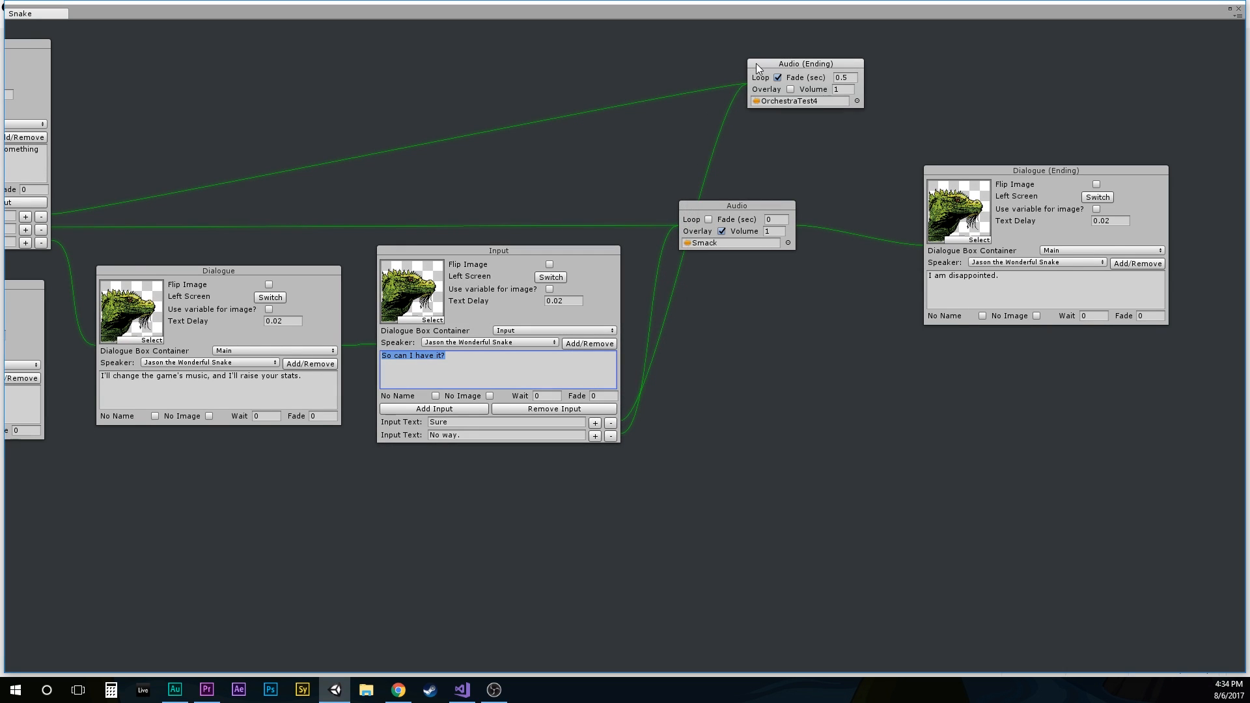
pyautogui.moveTo(811, 446); pyautogui.dragTo(802, 539, button='middle')
pyautogui.moveTo(787, 157); pyautogui.dragTo(822, 135)
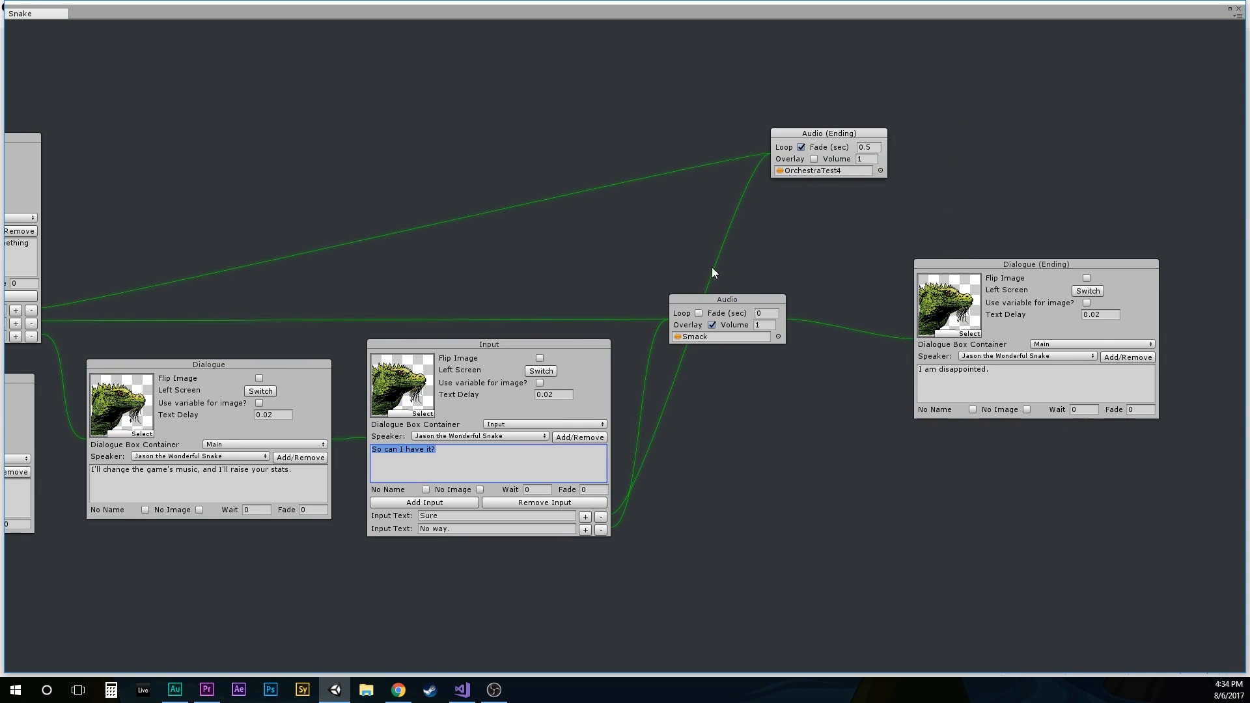
pyautogui.moveTo(706, 301); pyautogui.dragTo(802, 291)
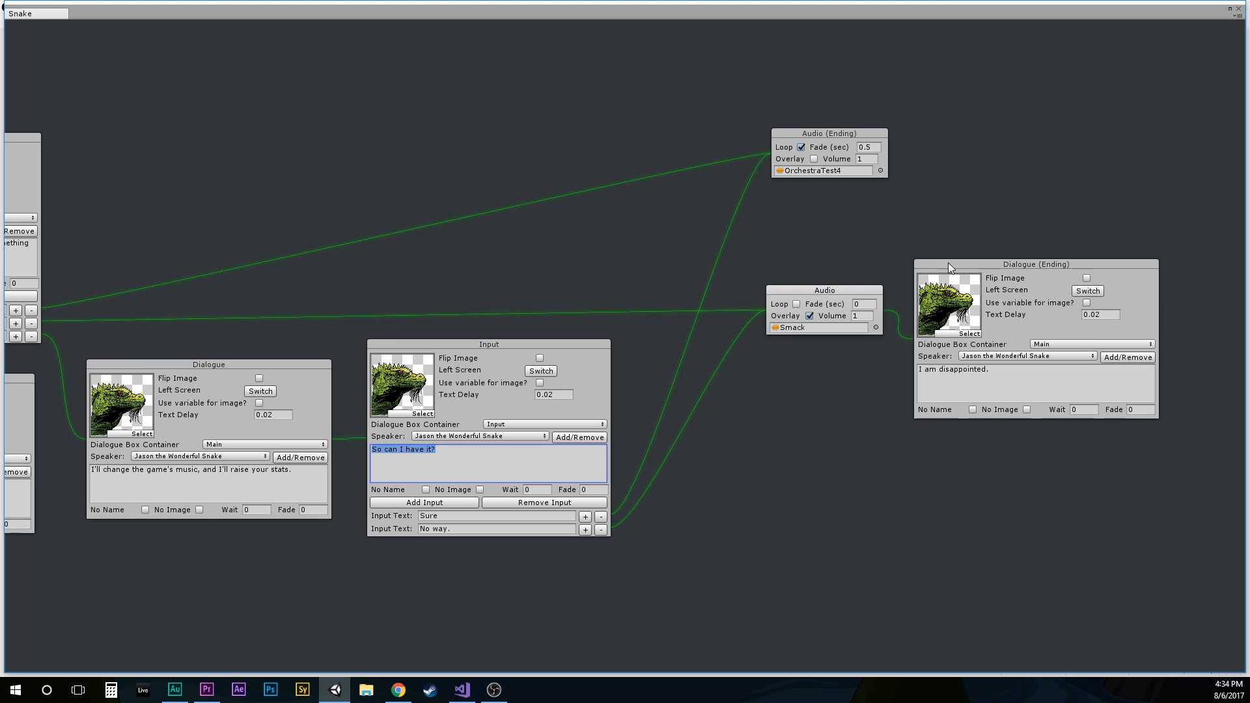
pyautogui.moveTo(948, 263); pyautogui.dragTo(948, 249)
# Step: Add an Item-Experience node beside the OrchestraTest4 audio that takes the Silver Key item
pyautogui.moveTo(741, 500); pyautogui.dragTo(577, 608, button='middle')
pyautogui.click(677, 459)
pyautogui.rightClick(710, 250)
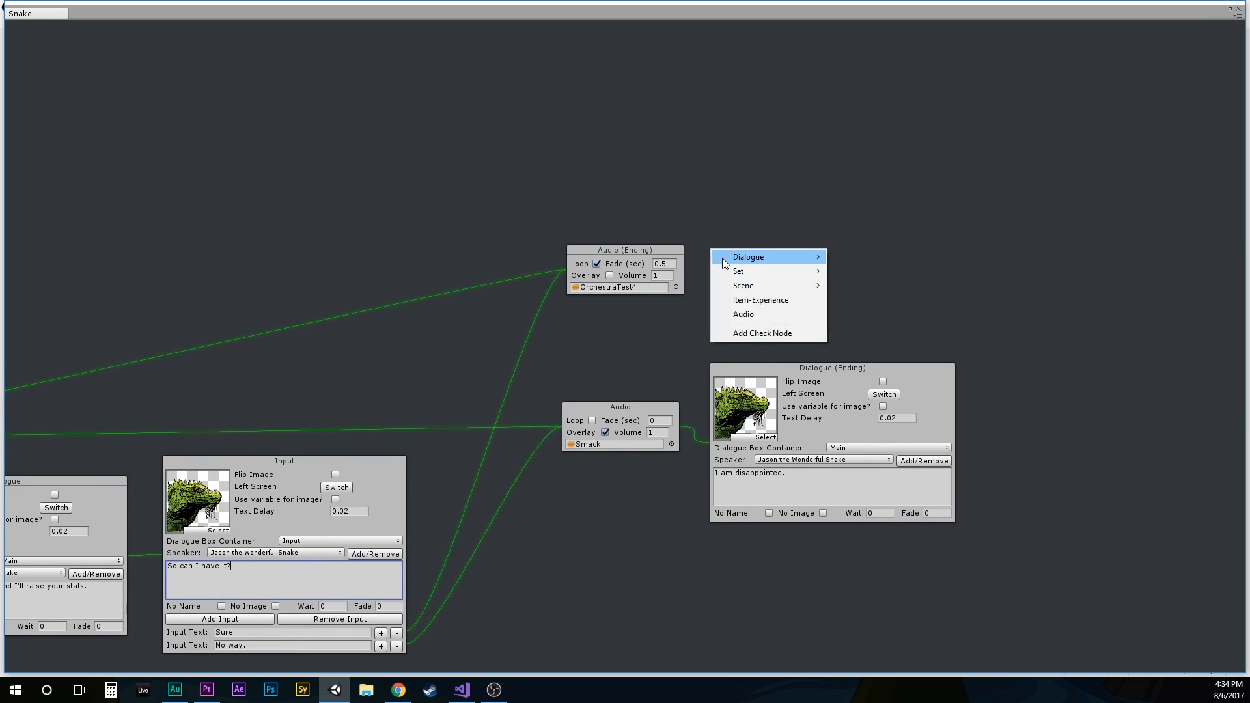
pyautogui.click(749, 305)
pyautogui.click(808, 268)
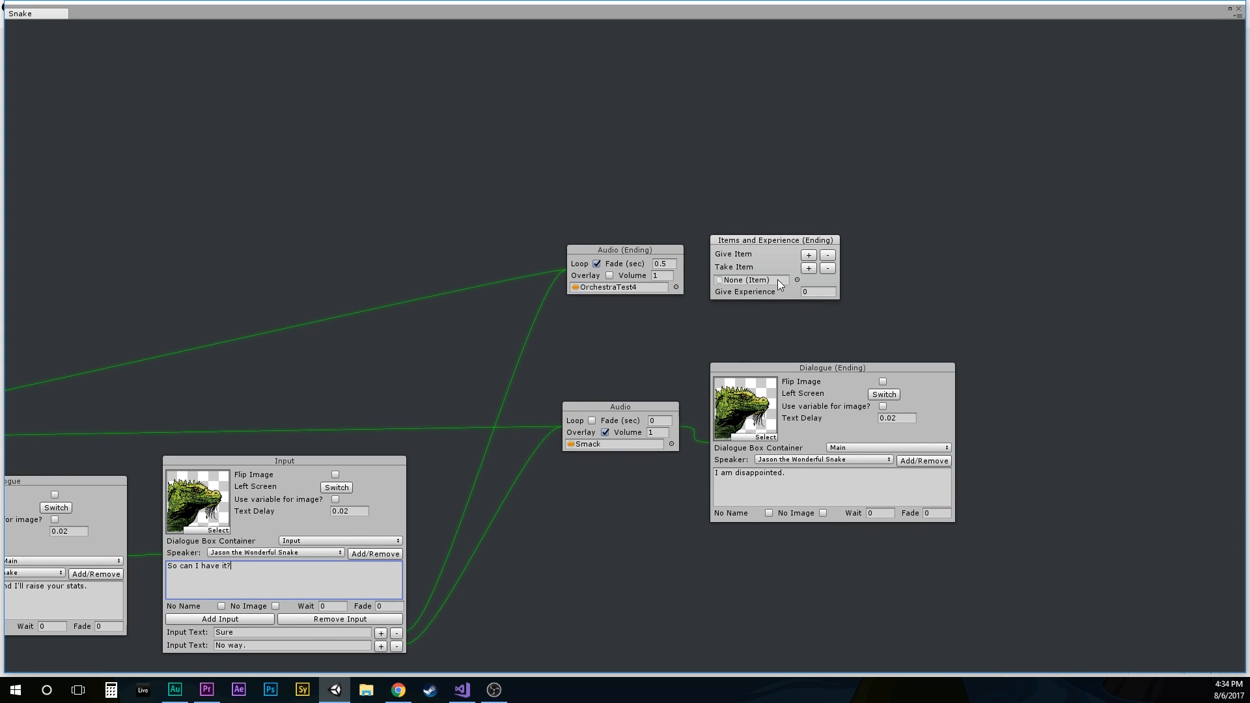
pyautogui.click(797, 279)
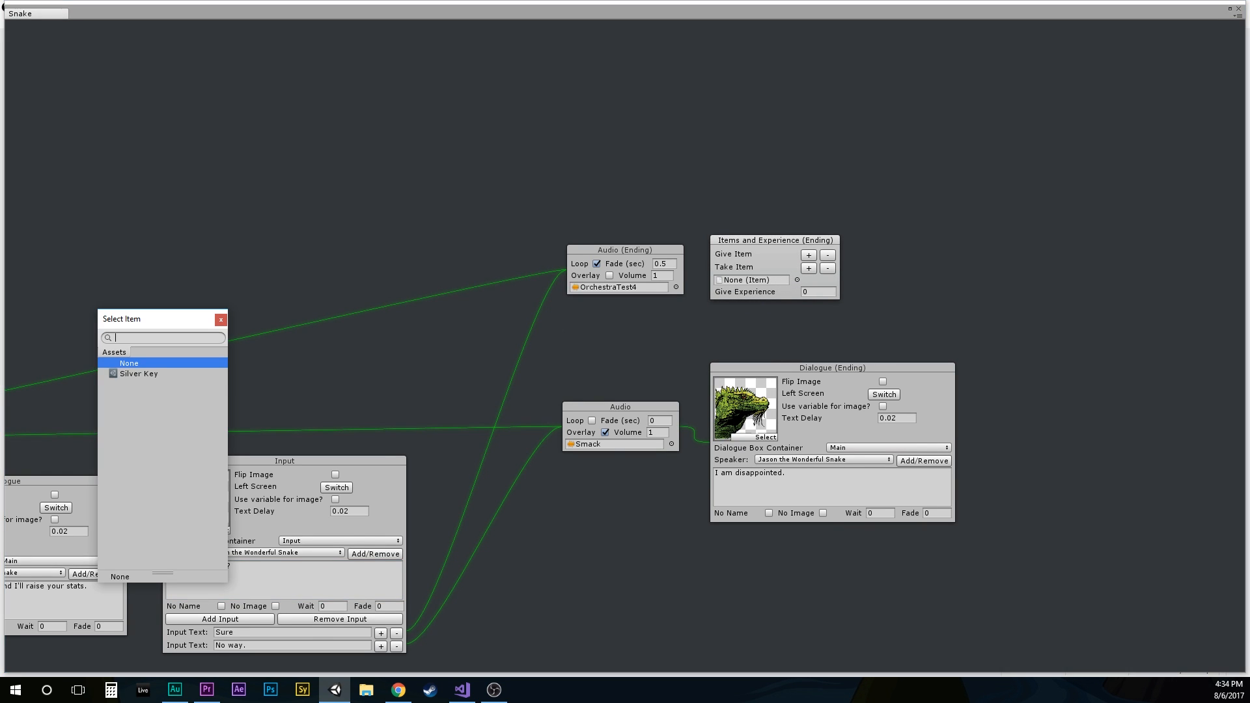
pyautogui.click(119, 373)
# Step: Connect the OrchestraTest4 audio node to the Items and Experience node and position the latter beside it
pyautogui.rightClick(679, 276)
pyautogui.click(722, 283)
pyautogui.click(747, 257)
pyautogui.moveTo(755, 250); pyautogui.dragTo(777, 245)
pyautogui.moveTo(832, 309); pyautogui.dragTo(616, 306)
pyautogui.click(625, 283)
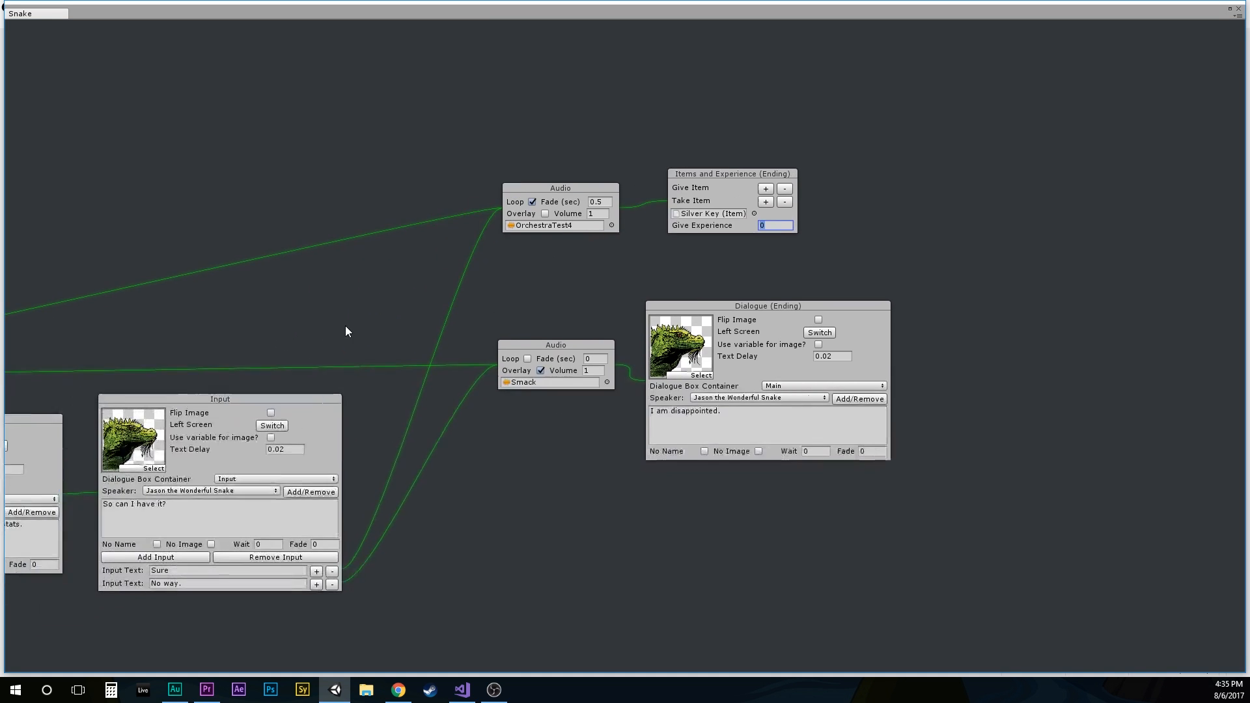
pyautogui.rightClick(677, 257)
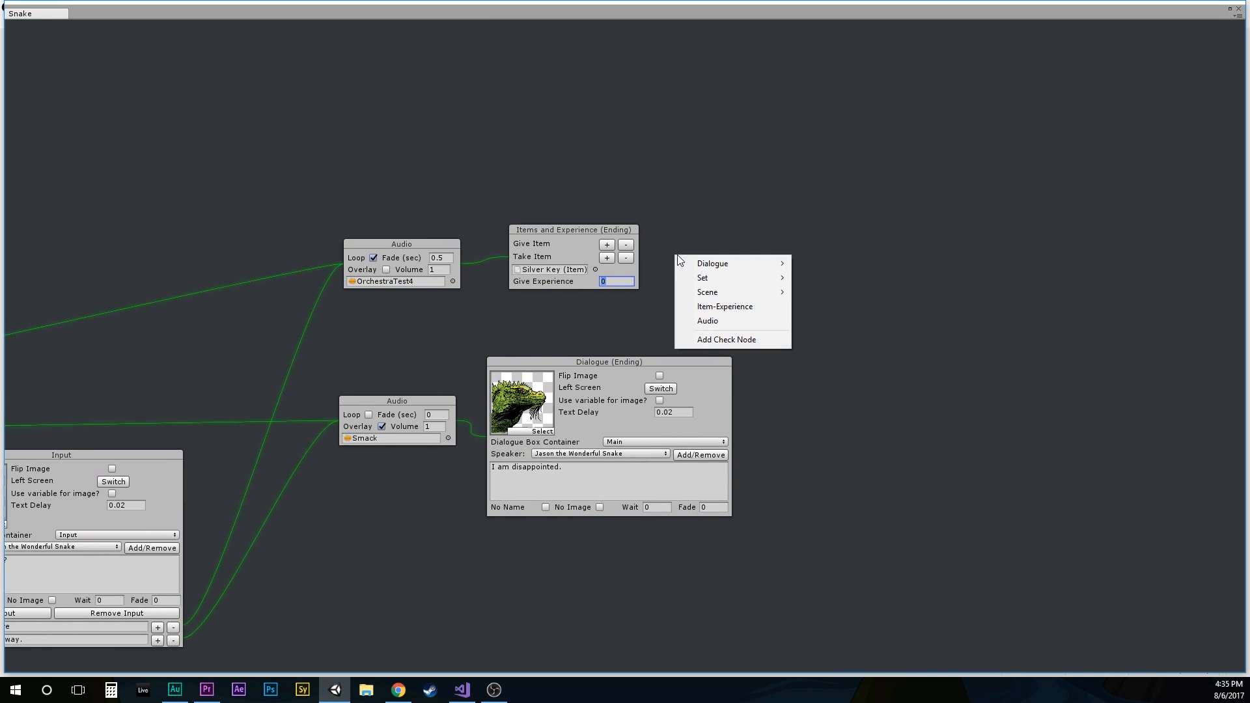
pyautogui.click(665, 198)
pyautogui.moveTo(370, 183); pyautogui.dragTo(698, 151, button='middle')
pyautogui.moveTo(230, 318); pyautogui.dragTo(272, 295, button='middle')
pyautogui.moveTo(879, 530); pyautogui.dragTo(497, 581, button='middle')
# Step: Add an Integer Adjustment node and place it beside the Items and Experience node
pyautogui.rightClick(752, 228)
pyautogui.moveTo(784, 251)
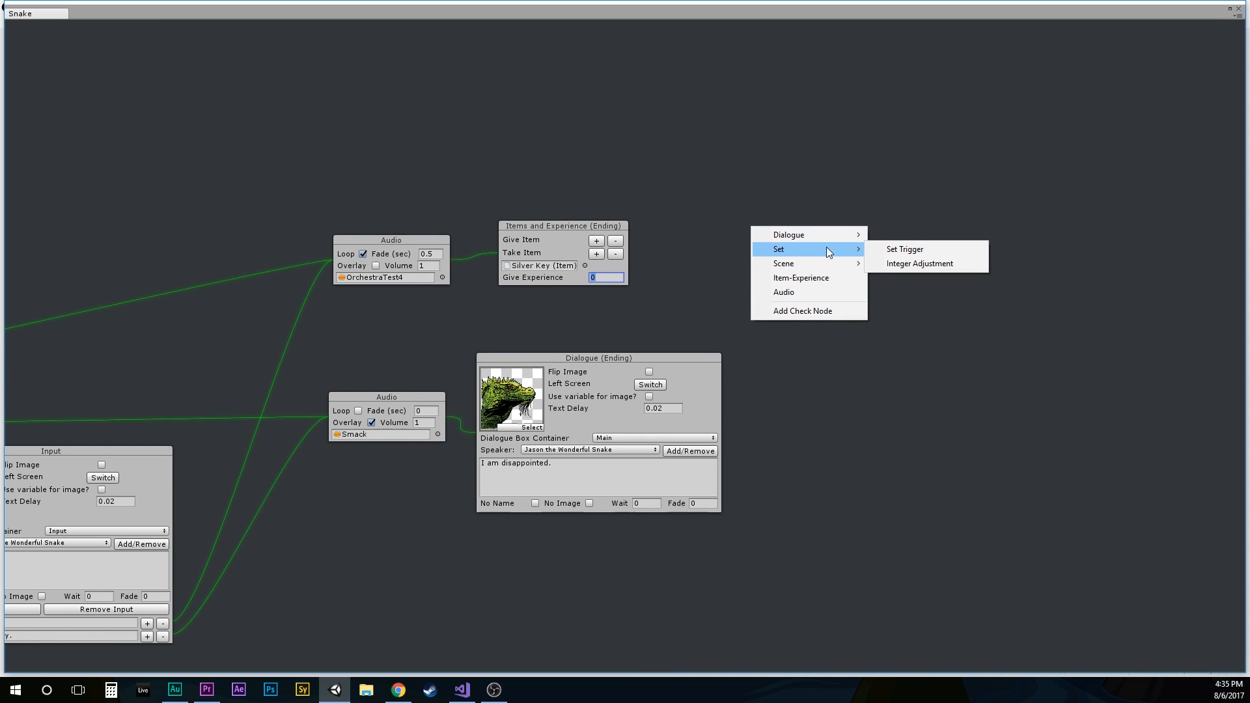
pyautogui.click(894, 263)
pyautogui.moveTo(838, 223); pyautogui.dragTo(757, 221)
pyautogui.click(729, 244)
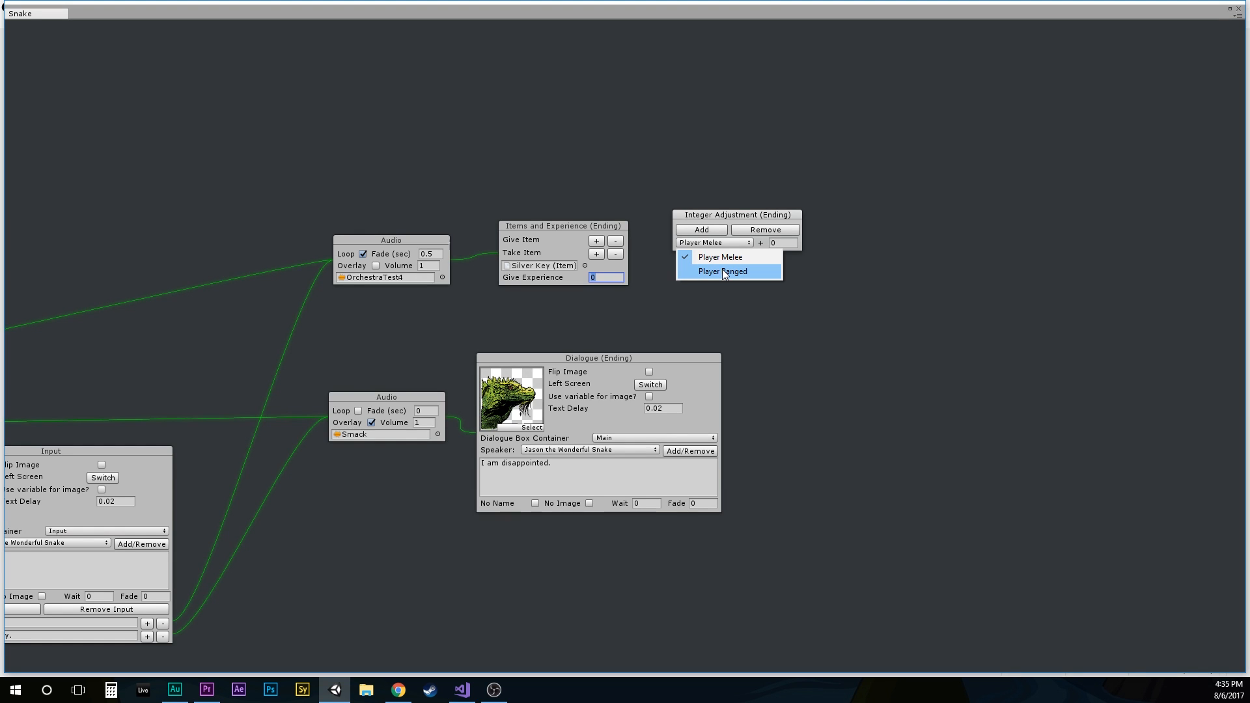
pyautogui.click(718, 219)
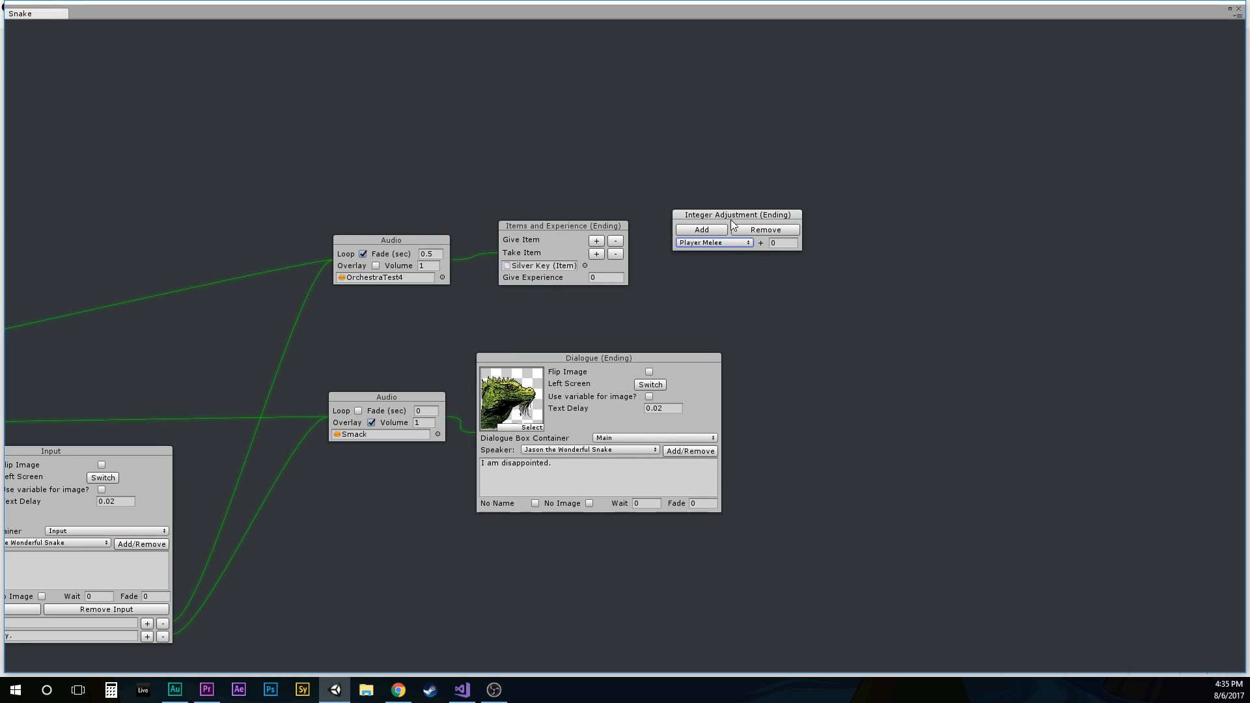
pyautogui.moveTo(731, 220); pyautogui.dragTo(729, 225)
# Step: Keep Player Melee as the first integer adjustment and add a second one for Player Ranged
pyautogui.click(720, 246)
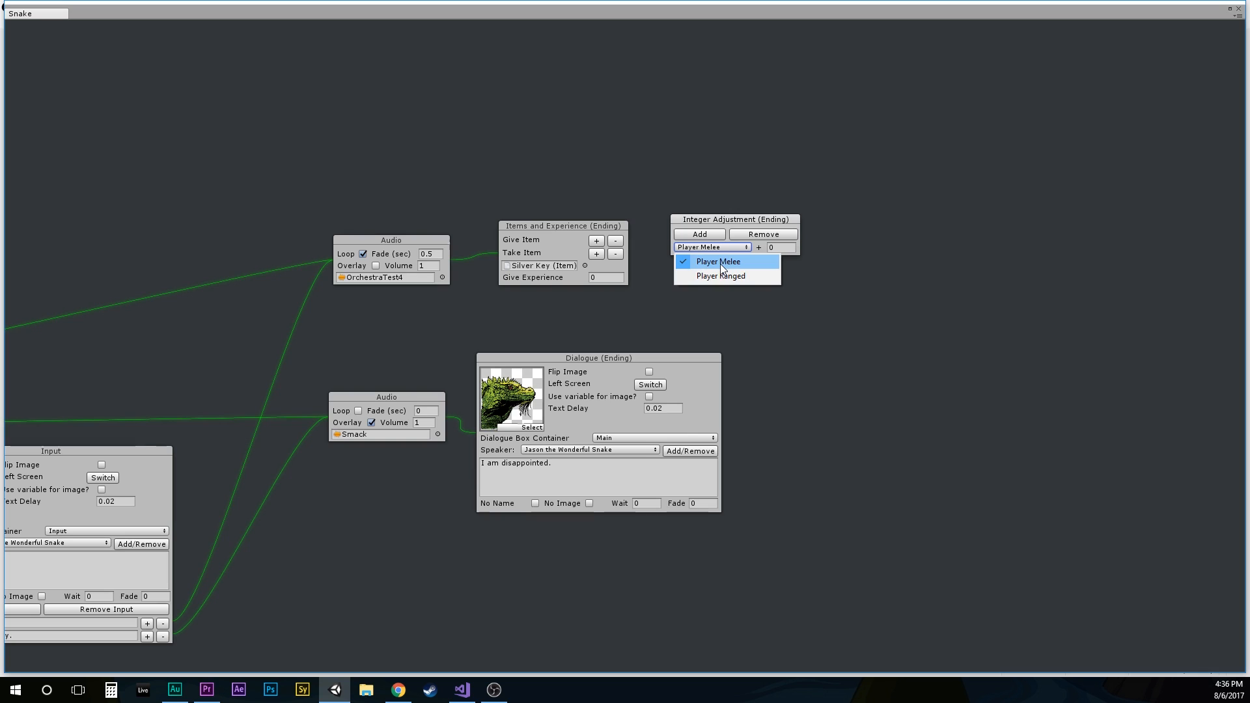
pyautogui.click(720, 264)
pyautogui.click(713, 236)
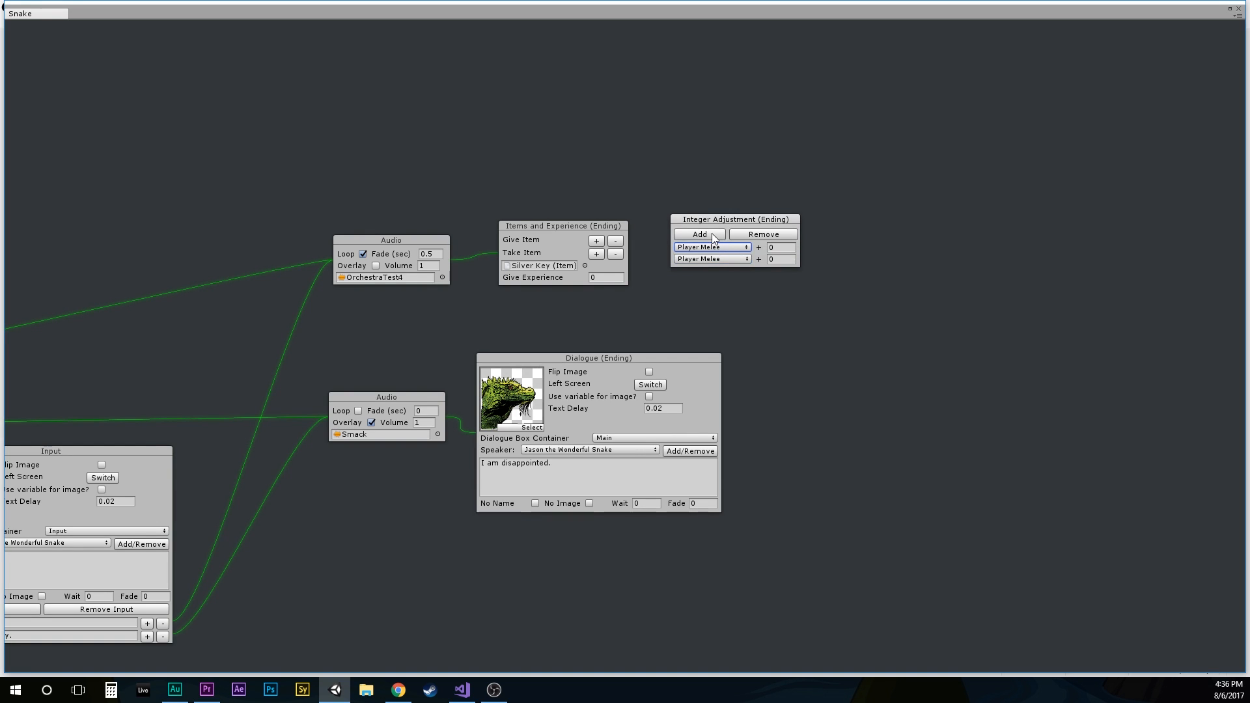
pyautogui.click(783, 251)
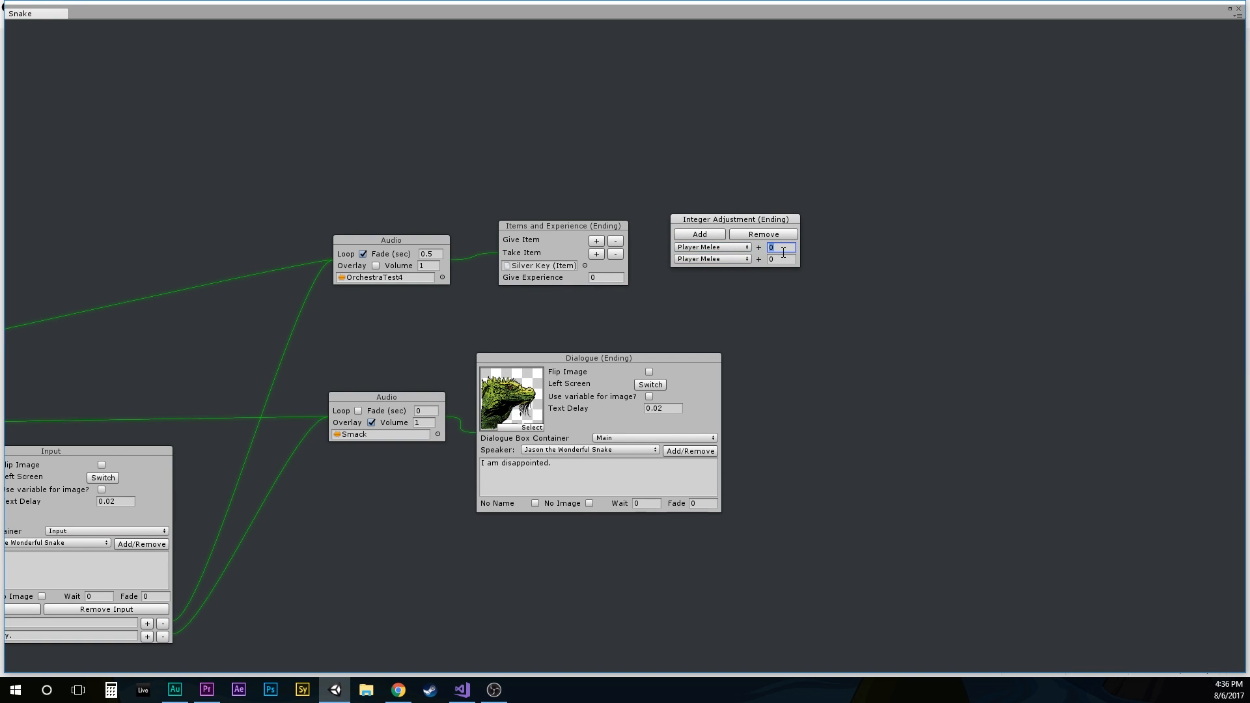
pyautogui.write('-1')
pyautogui.press('BackSpace')
pyautogui.click(716, 259)
pyautogui.click(721, 288)
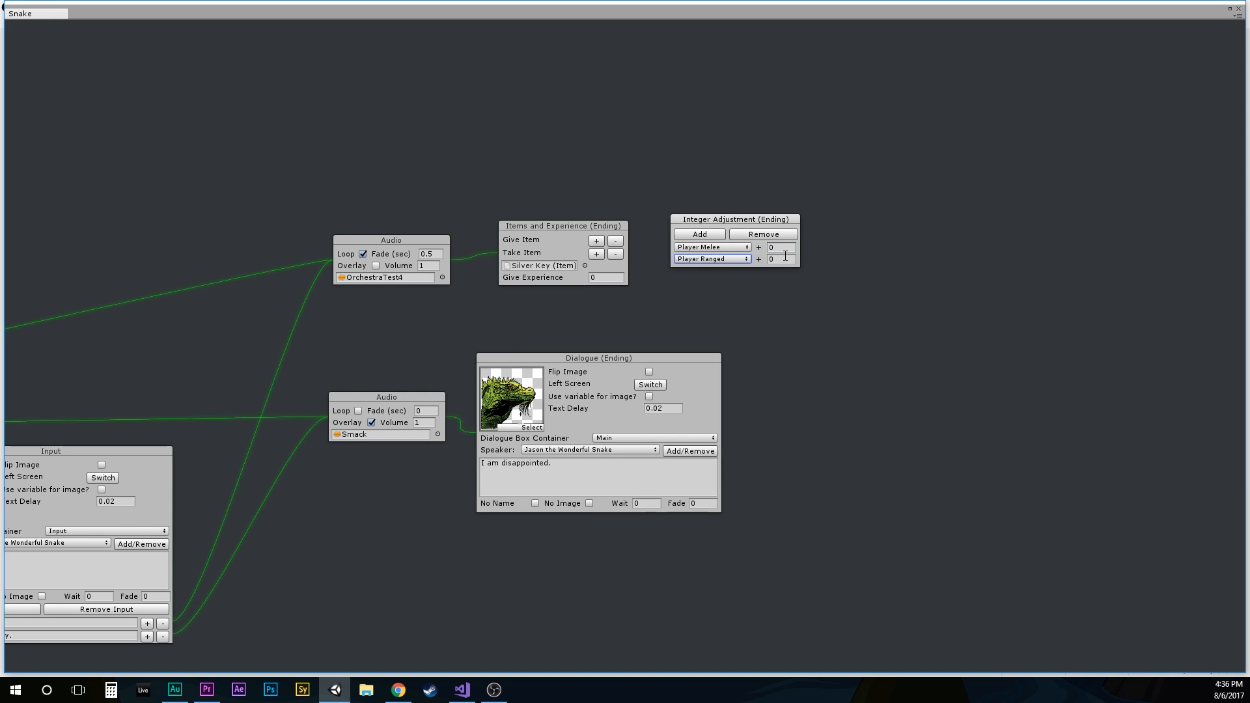
# Step: Set both the Player Melee and Player Ranged adjustments to +2
pyautogui.write('2')
pyautogui.press('Tab')
pyautogui.press('Tab')
pyautogui.write('2')
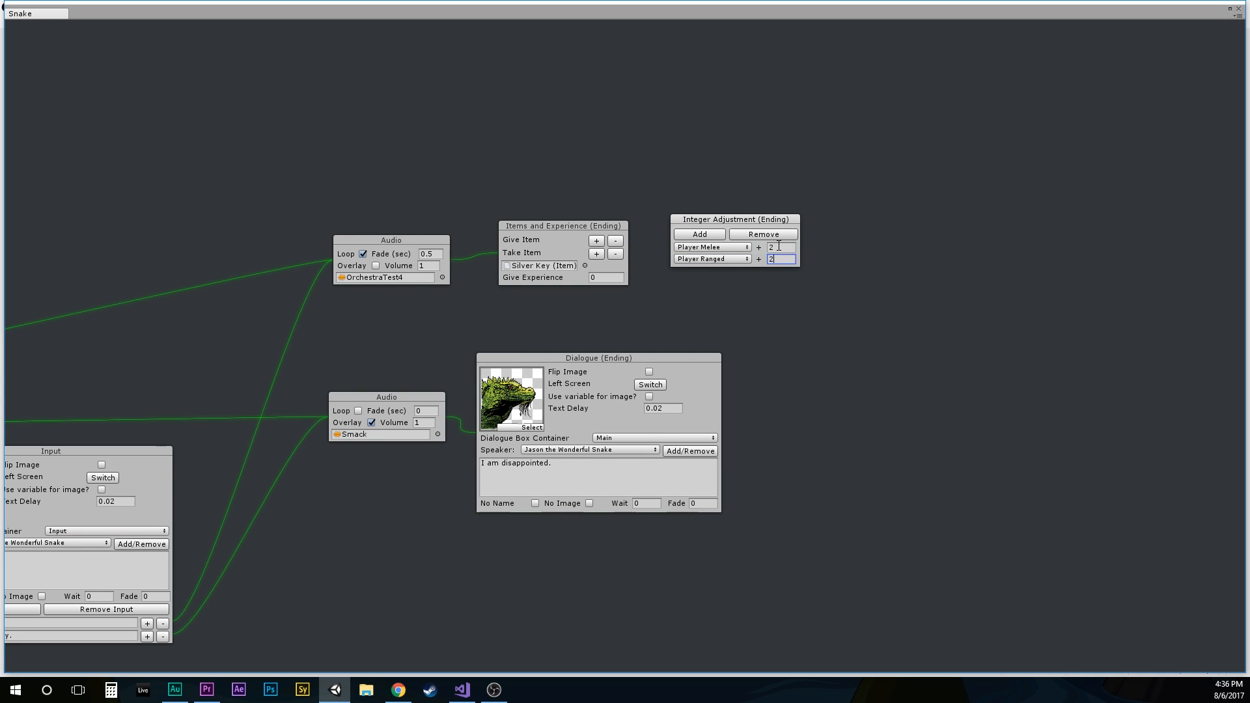
# Step: Connect the Items and Experience node to the Integer Adjustment node and align the two
pyautogui.rightClick(595, 268)
pyautogui.click(625, 276)
pyautogui.click(680, 226)
pyautogui.moveTo(670, 291); pyautogui.dragTo(696, 282, button='middle')
pyautogui.moveTo(740, 213); pyautogui.dragTo(738, 222)
pyautogui.moveTo(712, 218); pyautogui.dragTo(735, 190, button='middle')
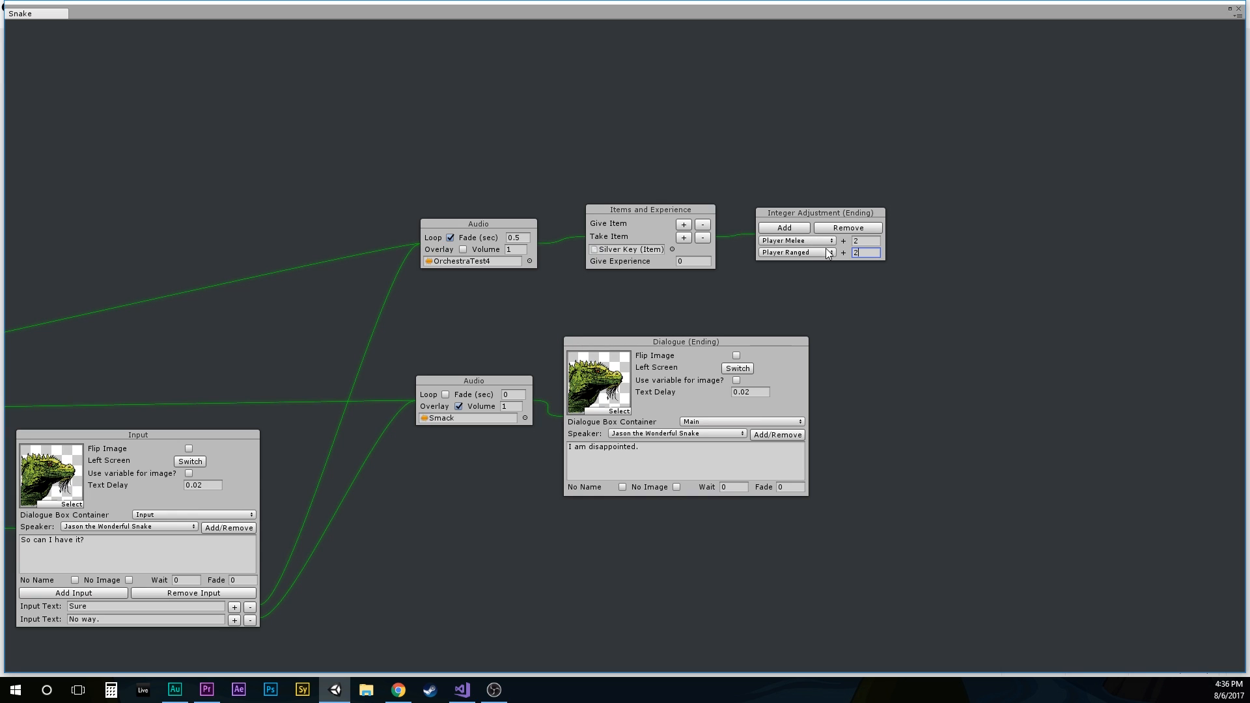
pyautogui.moveTo(524, 149); pyautogui.dragTo(1052, 151, button='middle')
pyautogui.moveTo(493, 176); pyautogui.dragTo(1172, 203, button='middle')
pyautogui.moveTo(379, 197); pyautogui.dragTo(323, 78, button='middle')
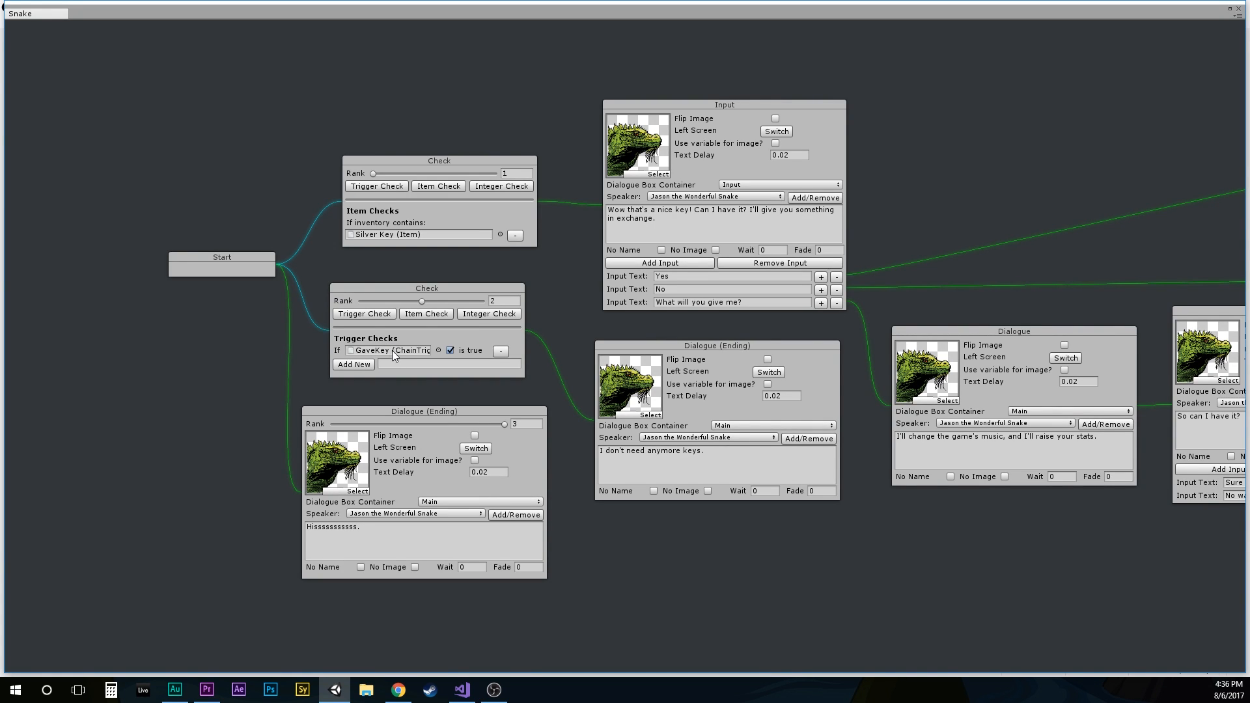
pyautogui.click(681, 469)
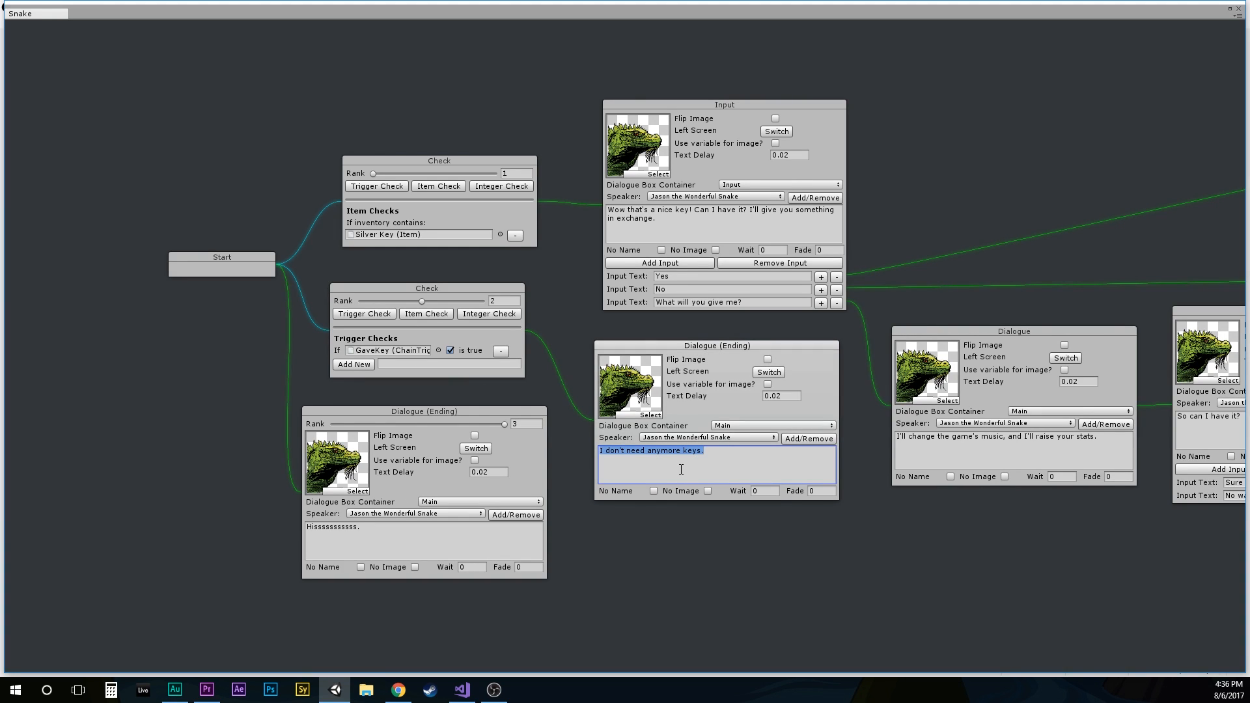
pyautogui.moveTo(751, 537); pyautogui.dragTo(623, 534)
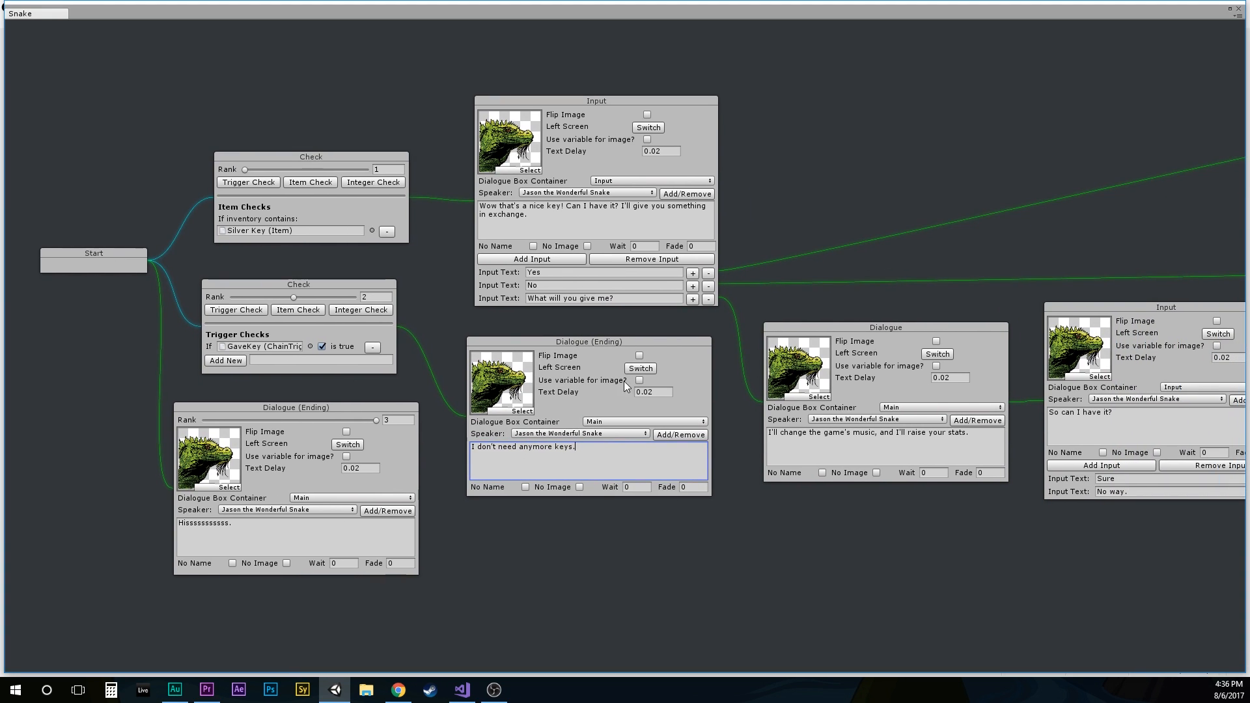
# Step: Close the Snake chain editor and run the Example scene in play mode
pyautogui.click(1240, 10)
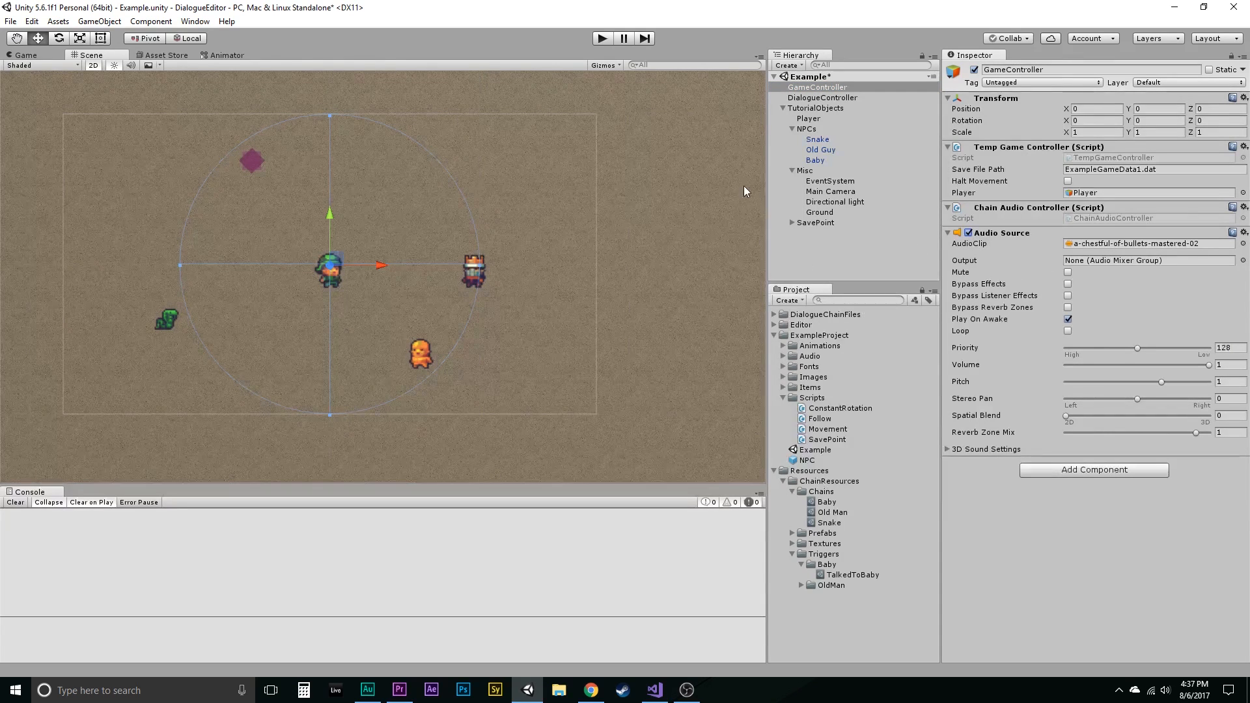
pyautogui.click(604, 38)
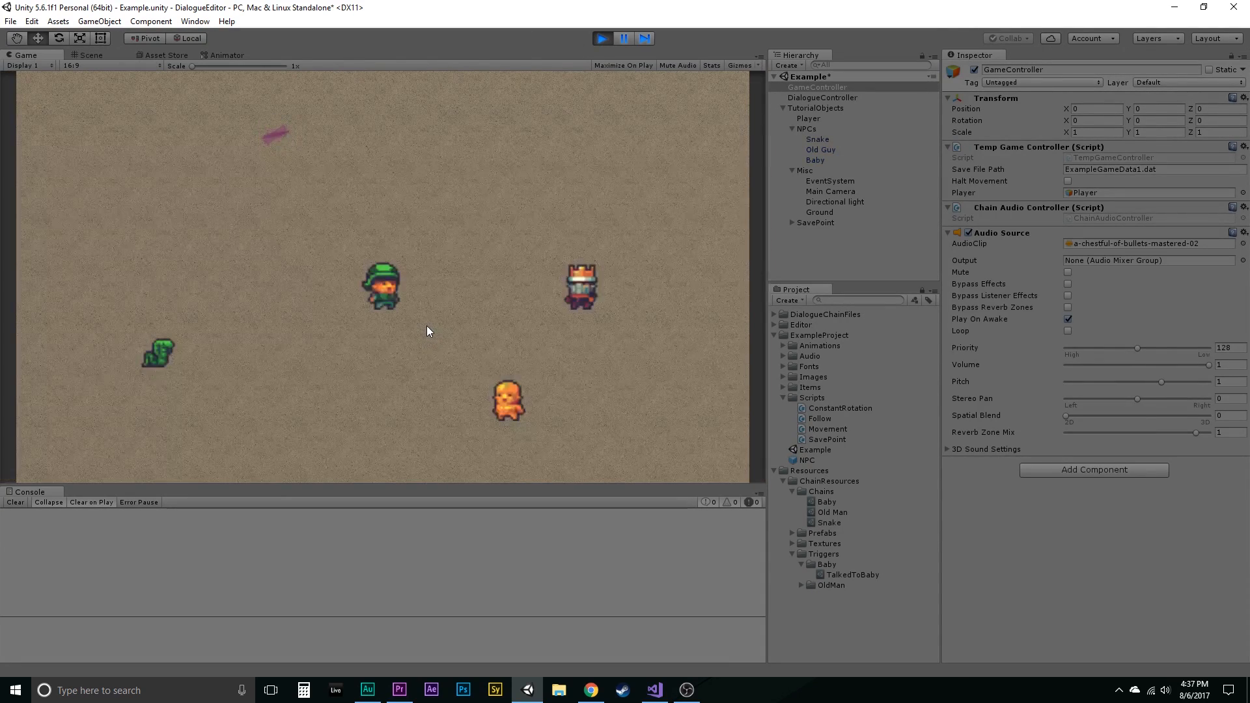
# Step: Walk the player over to the Snake and try to talk to it before having the key
pyautogui.press('a')
pyautogui.press('s')
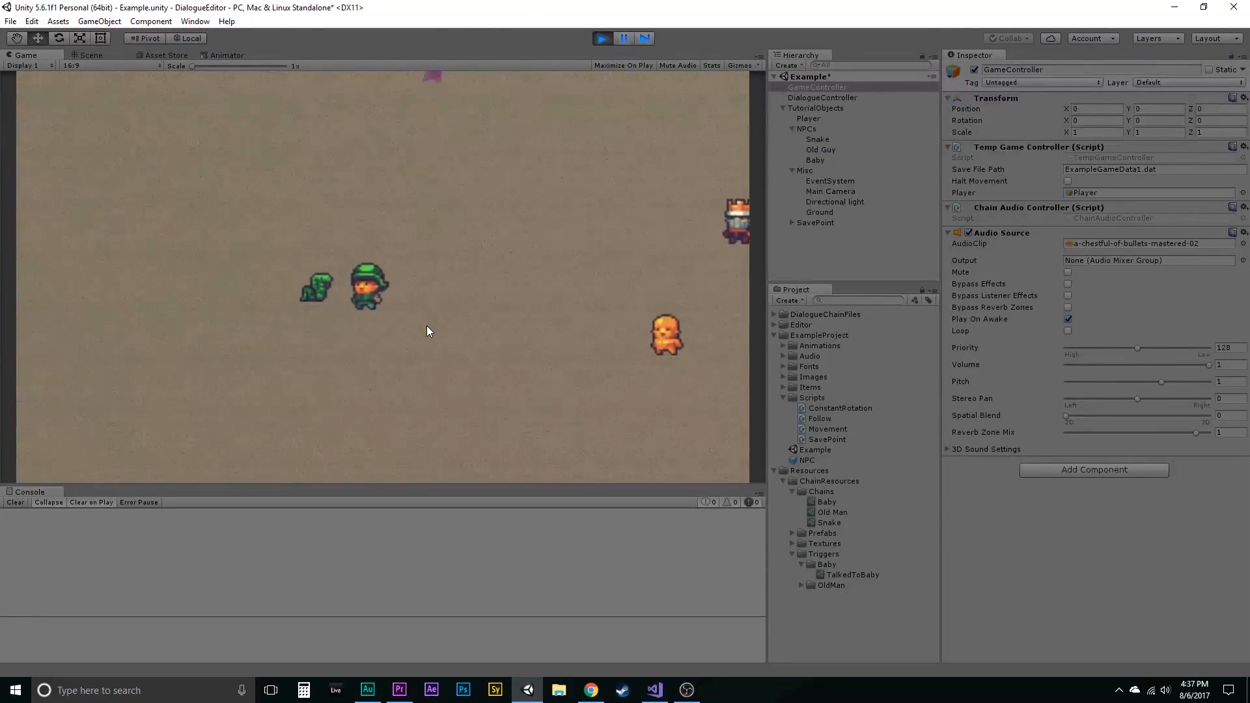
pyautogui.press('space')
pyautogui.press('space')
pyautogui.press('space')
pyautogui.press('space')
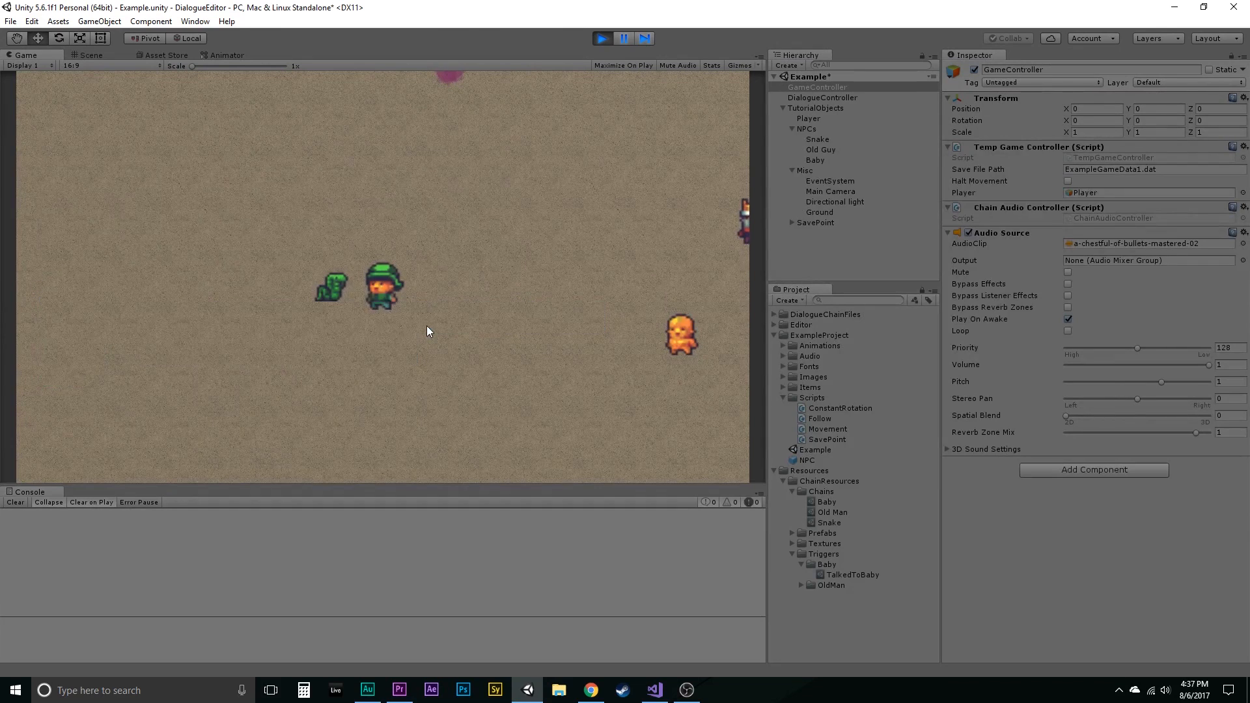
# Step: Walk to the Baby and play through its dialogue about the old man's key
pyautogui.press('d')
pyautogui.press('space')
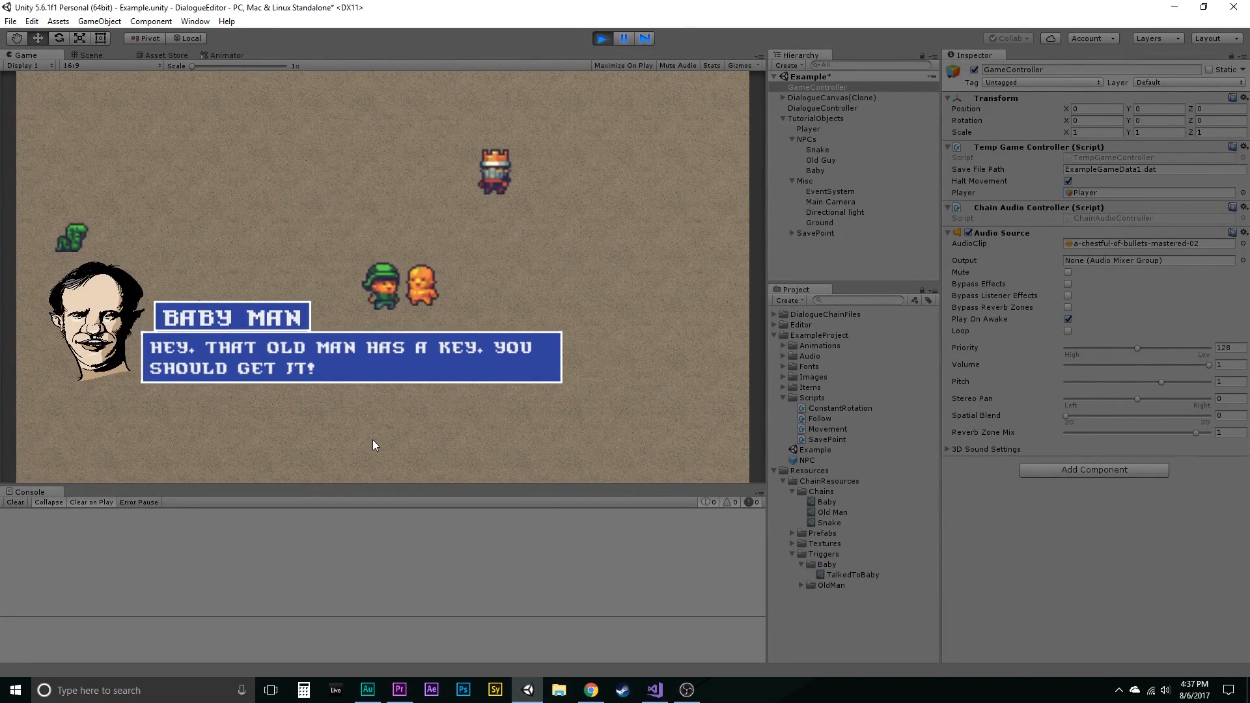
pyautogui.press('space')
# Step: Talk to the Old Man, answer Yes about the baby and continue until he hands over the silver key
pyautogui.press('w')
pyautogui.press('space')
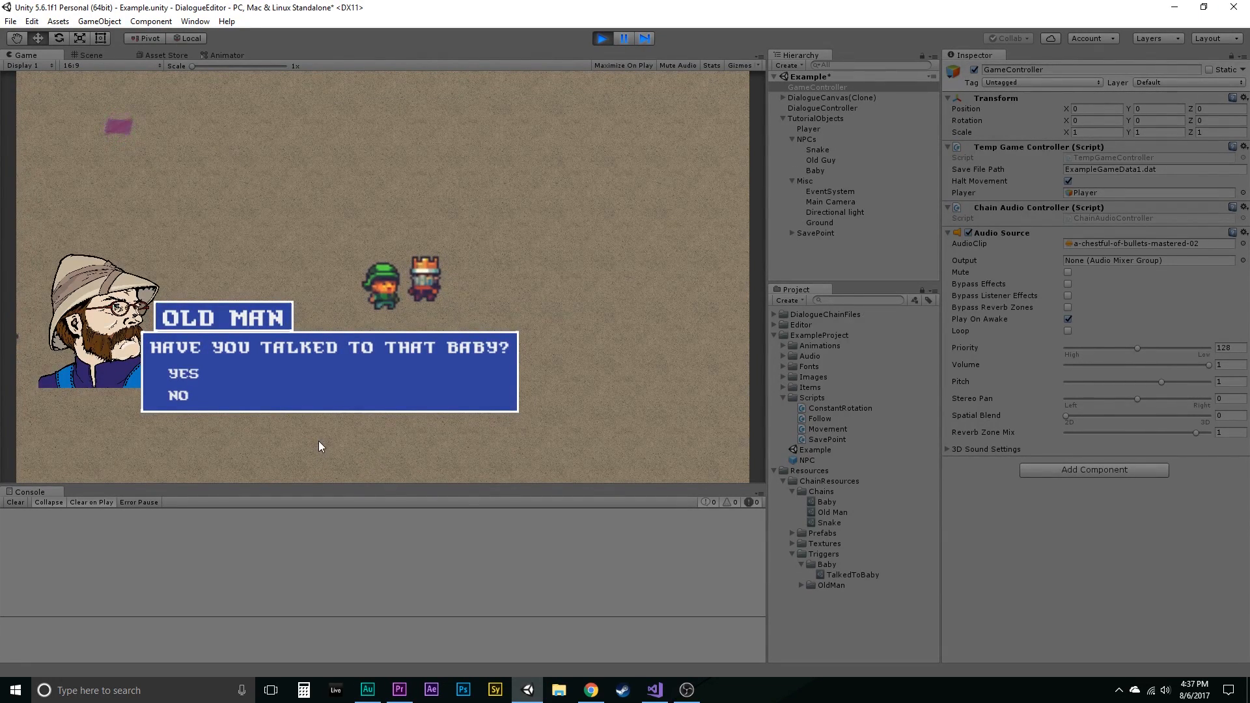
pyautogui.click(195, 375)
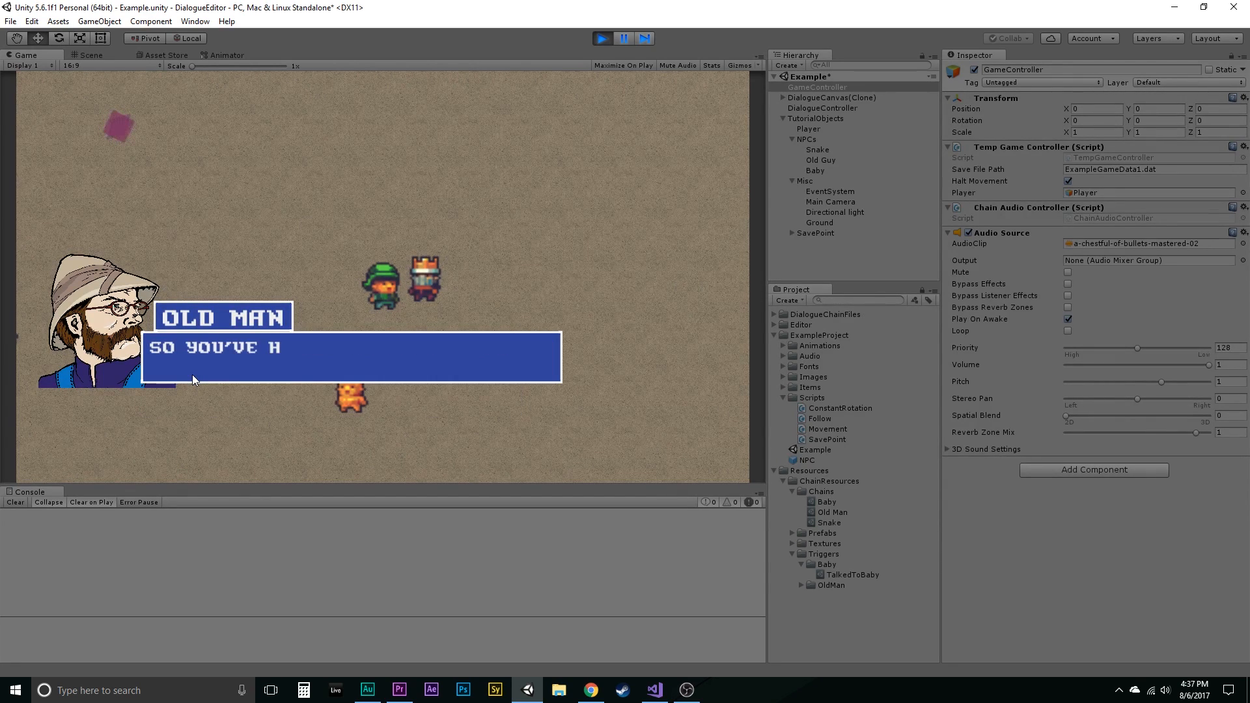
pyautogui.press('space')
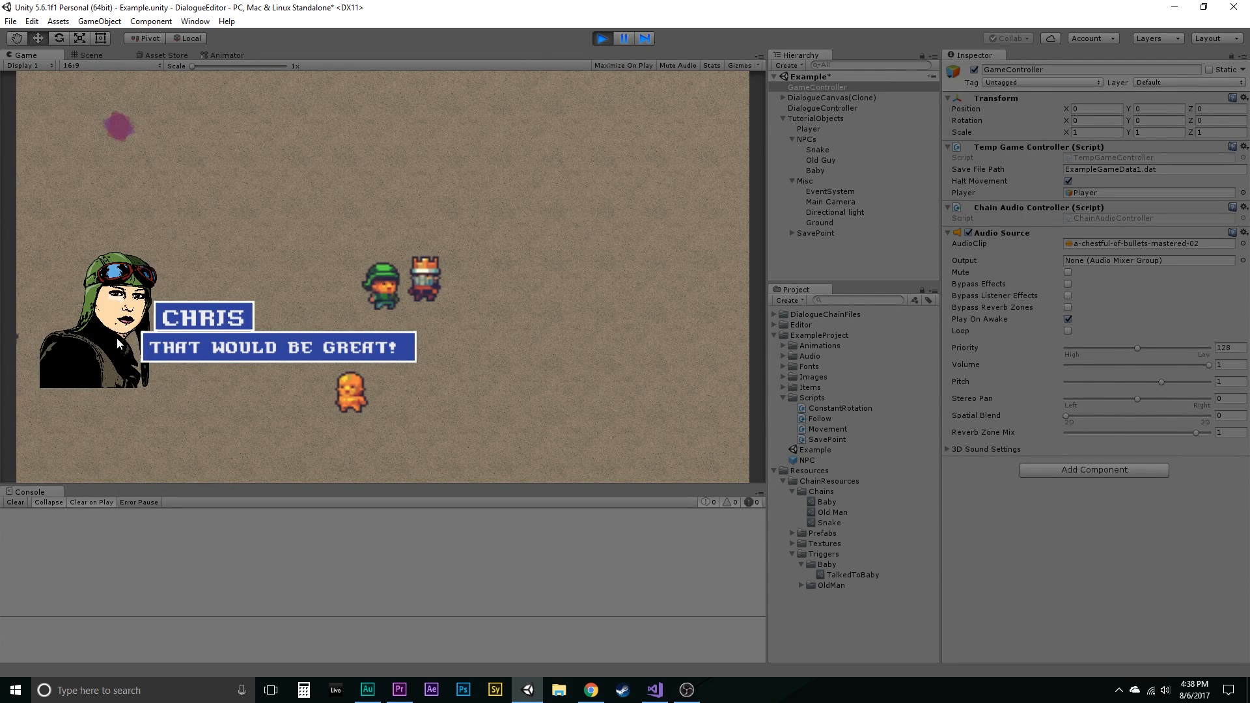
pyautogui.press('space')
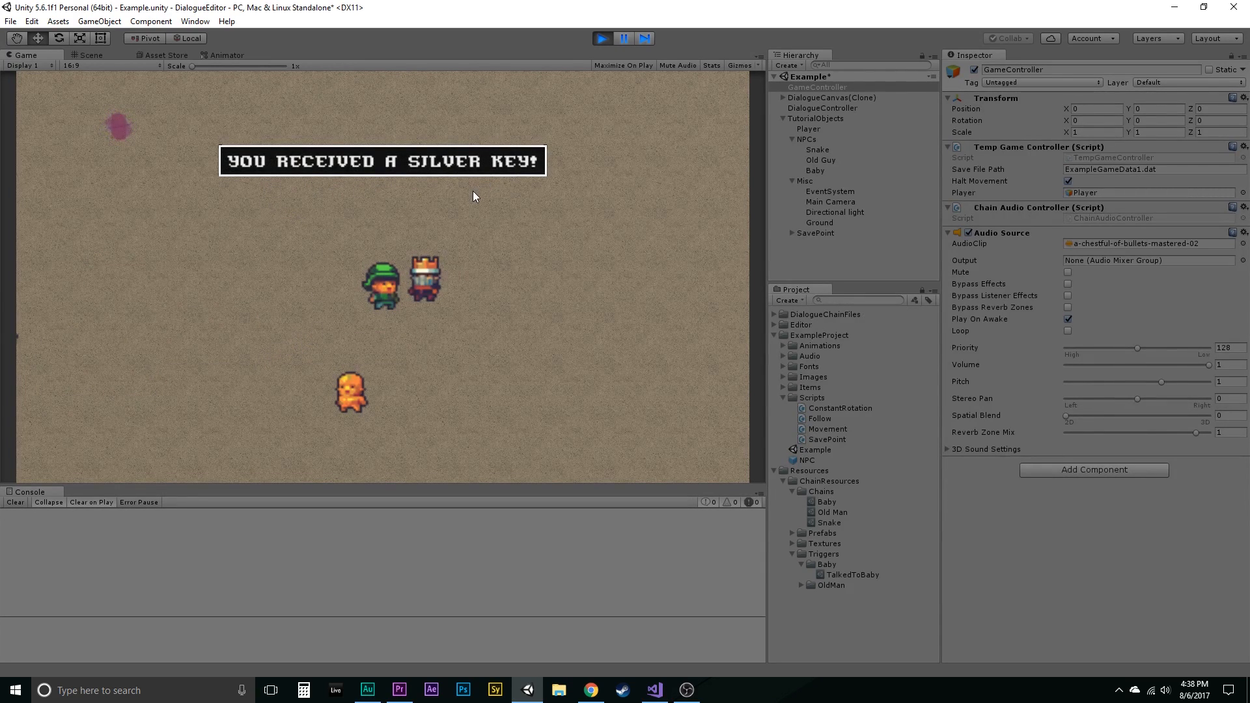
pyautogui.press('space')
# Step: Return to the Snake with the key and test the No answer to its trade offer
pyautogui.press('a')
pyautogui.press('s')
pyautogui.press('space')
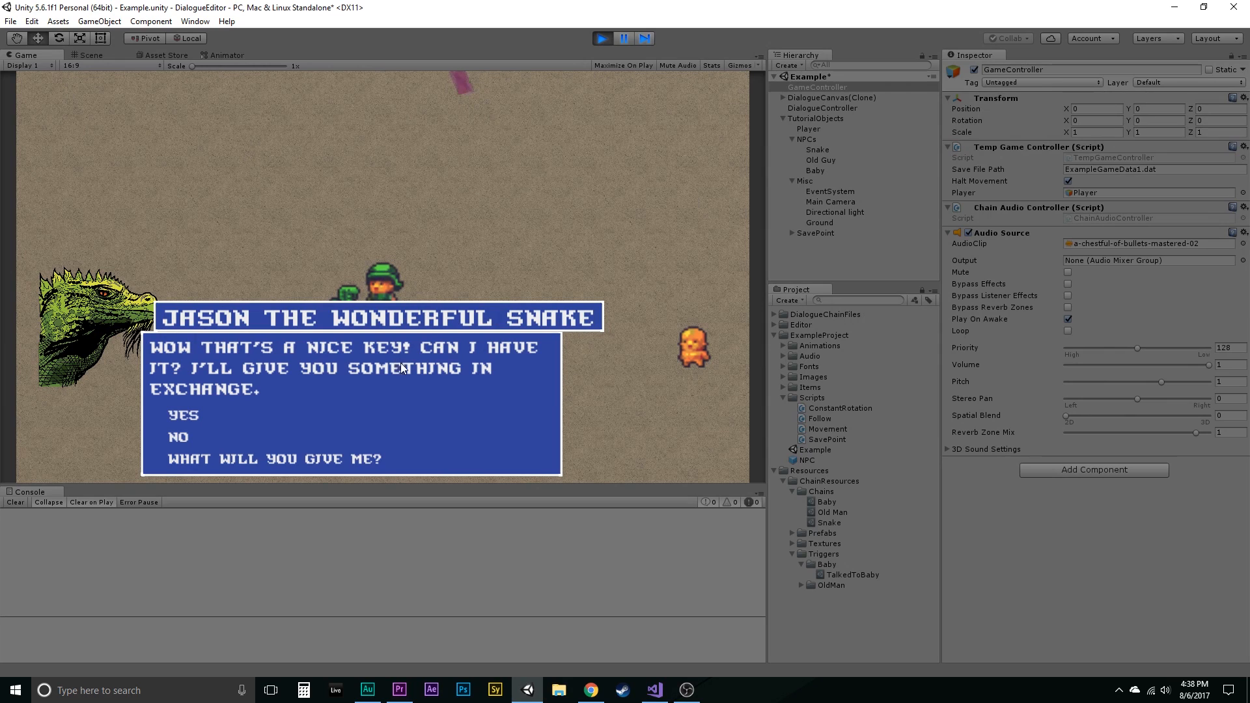
pyautogui.click(185, 434)
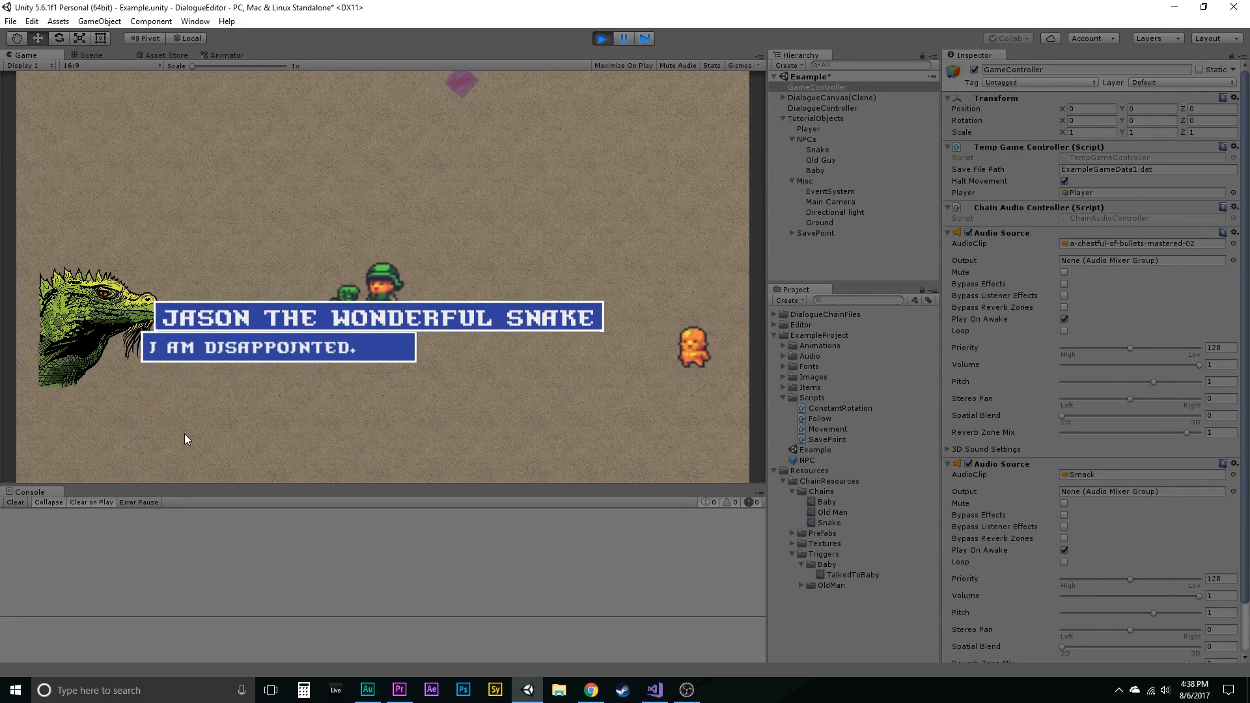
pyautogui.click(185, 434)
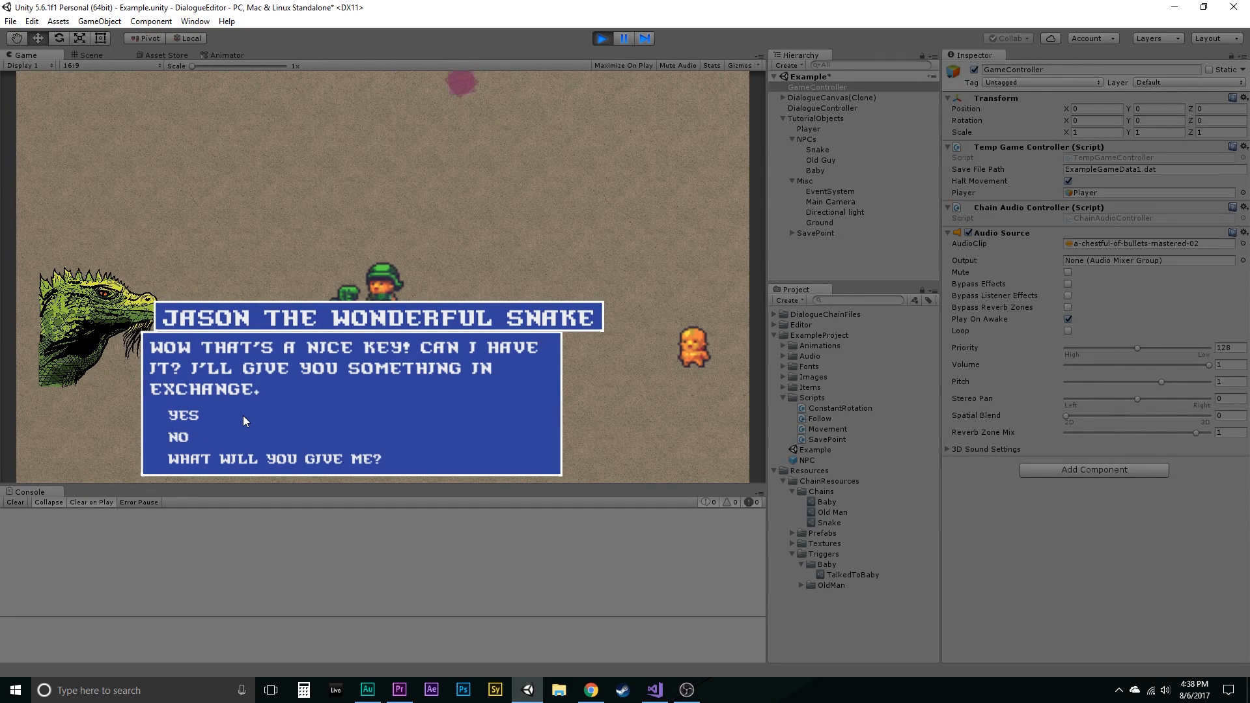
# Step: Test the Snake's "What will you give me?" answer and agree to the trade with Sure
pyautogui.click(213, 455)
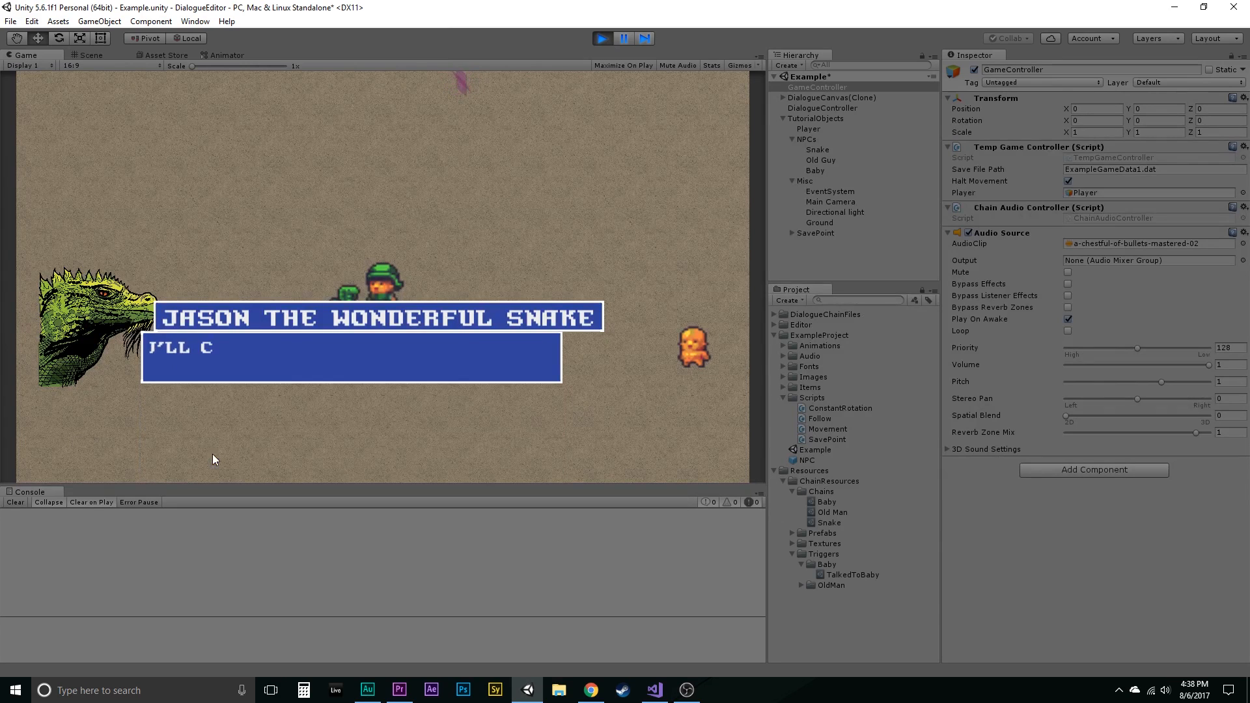
pyautogui.click(366, 404)
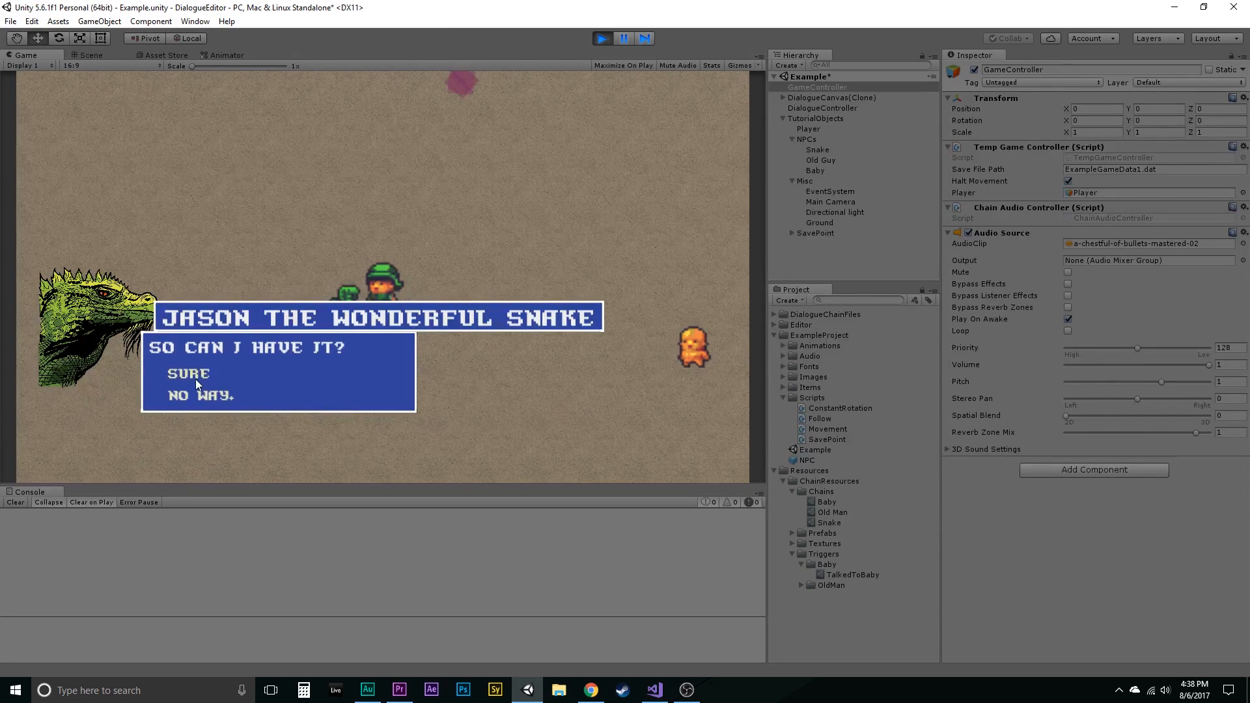
pyautogui.click(190, 373)
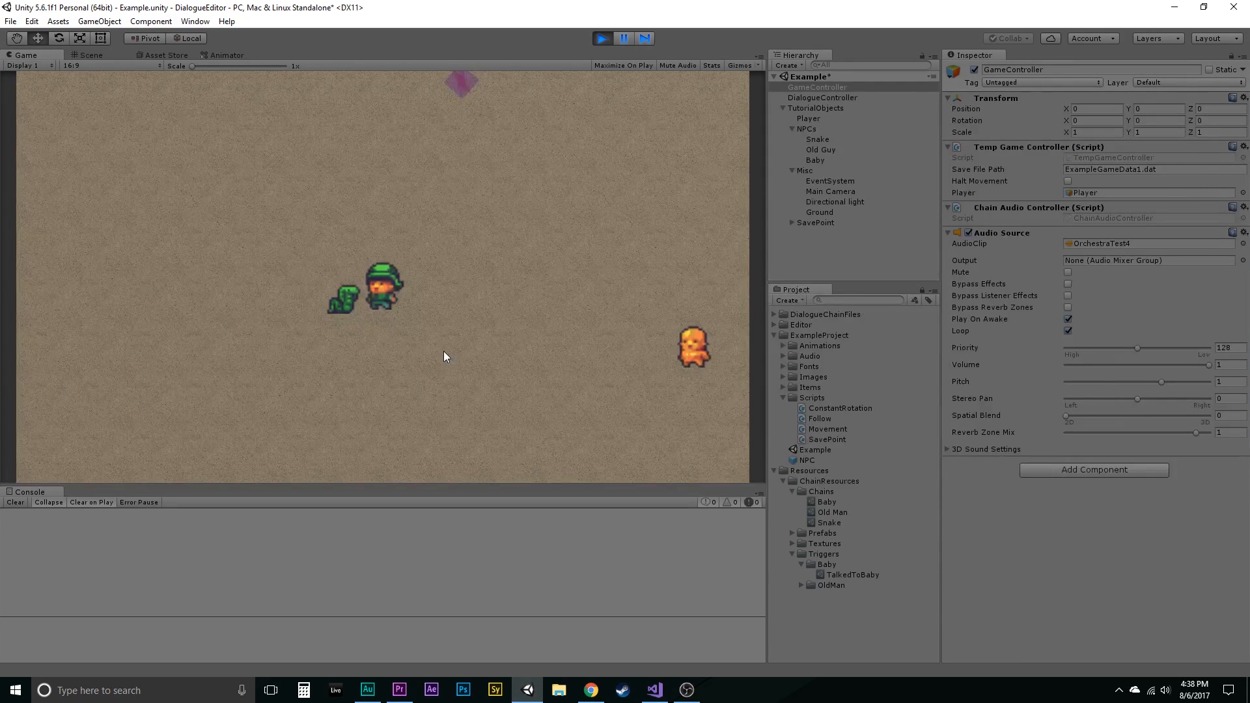
# Step: Check the Player's melee and ranged stats in its Temp Player Info and talk to the Old Man again
pyautogui.press('Right')
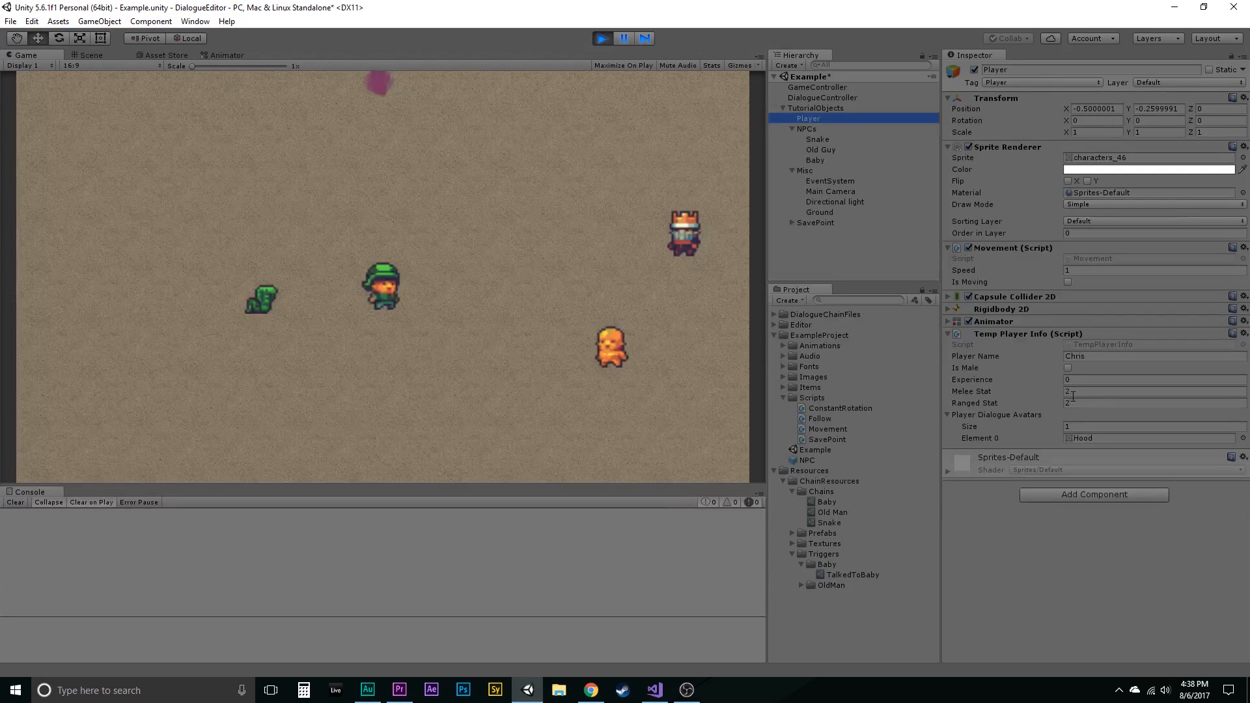
pyautogui.click(506, 288)
pyautogui.press('d')
pyautogui.press('w')
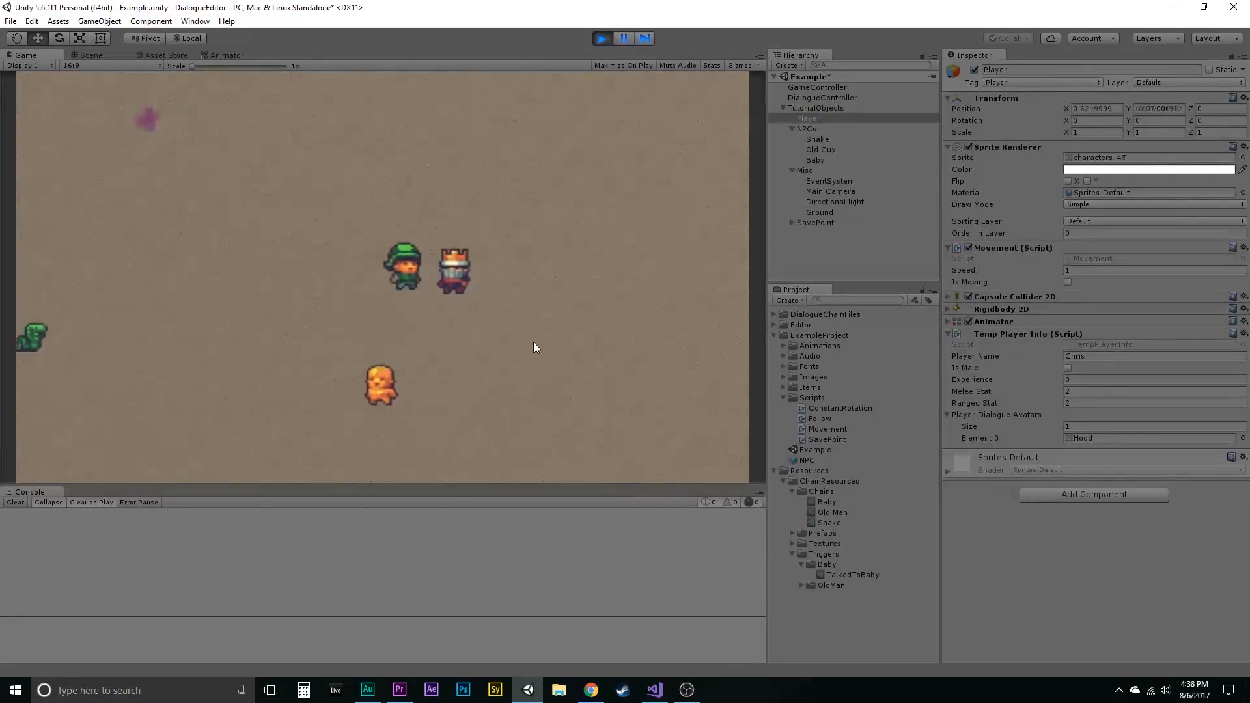
pyautogui.press('space')
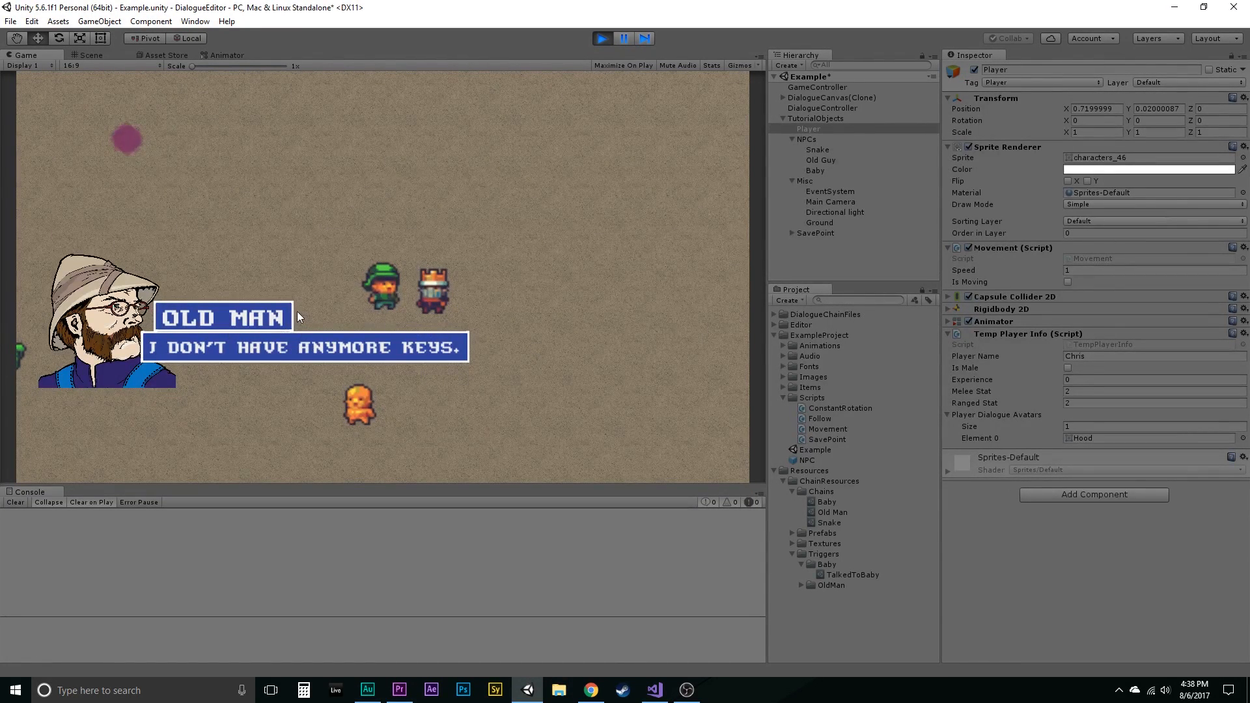
pyautogui.press('space')
# Step: Walk back to the Snake and play through its dialogue for after the key trade
pyautogui.press('a')
pyautogui.press('s')
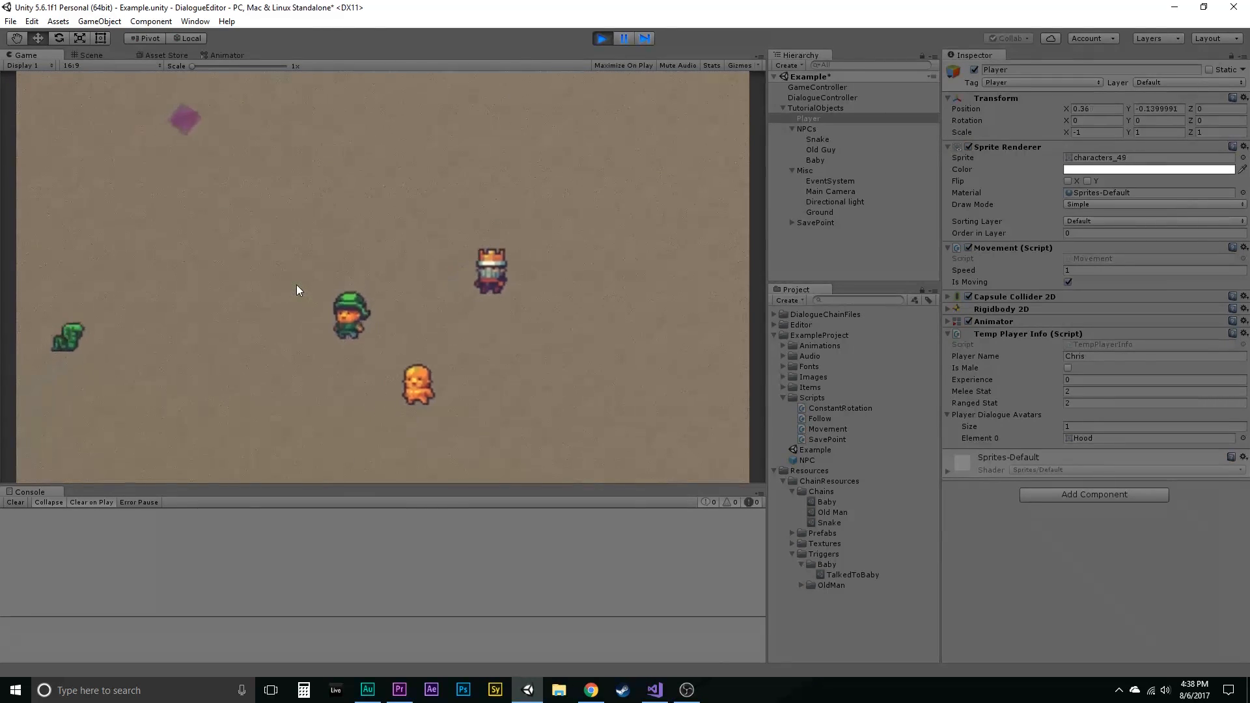
pyautogui.press('a')
pyautogui.press('space')
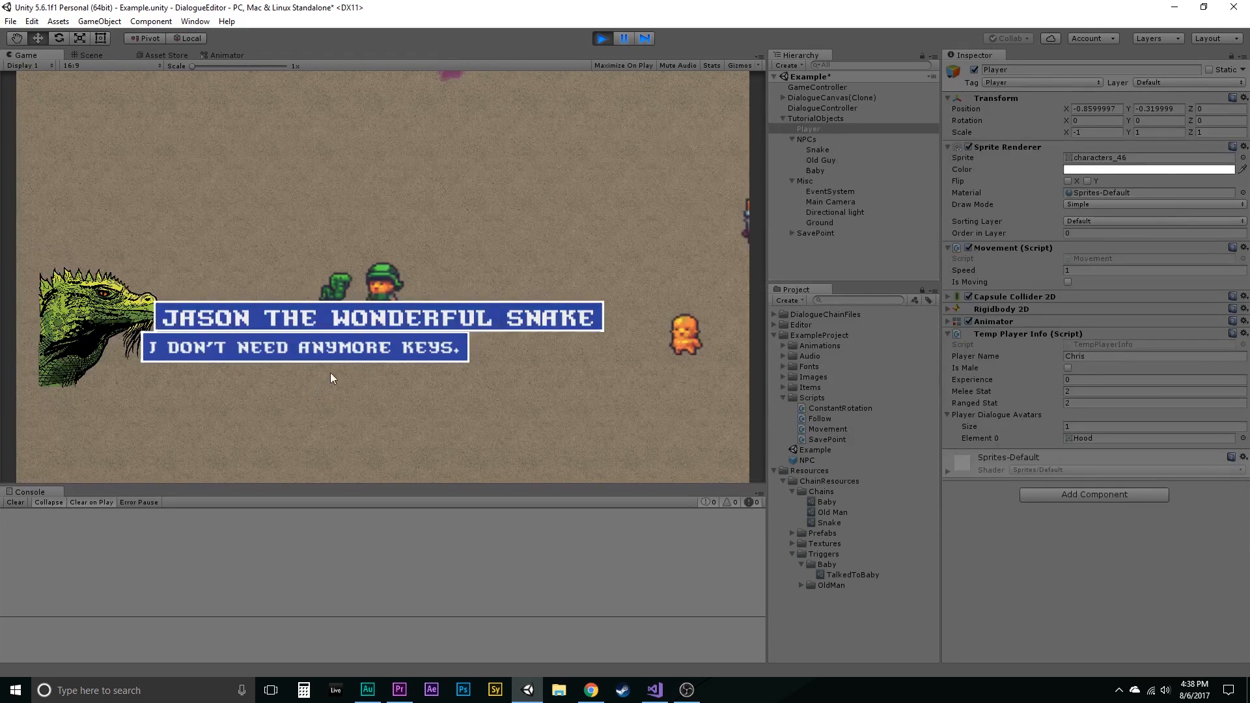
pyautogui.press('space')
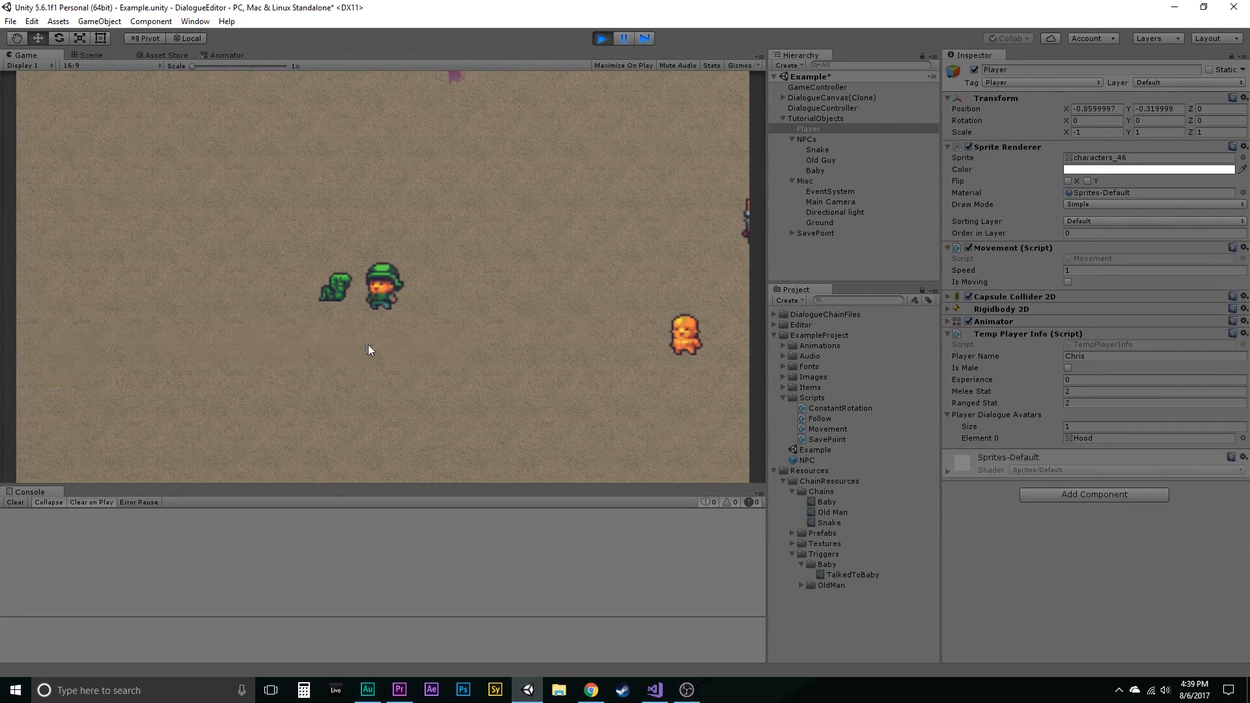
# Step: Talk to the Baby again to test its repeat dialogue and walk away
pyautogui.press('d')
pyautogui.press('s')
pyautogui.press('space')
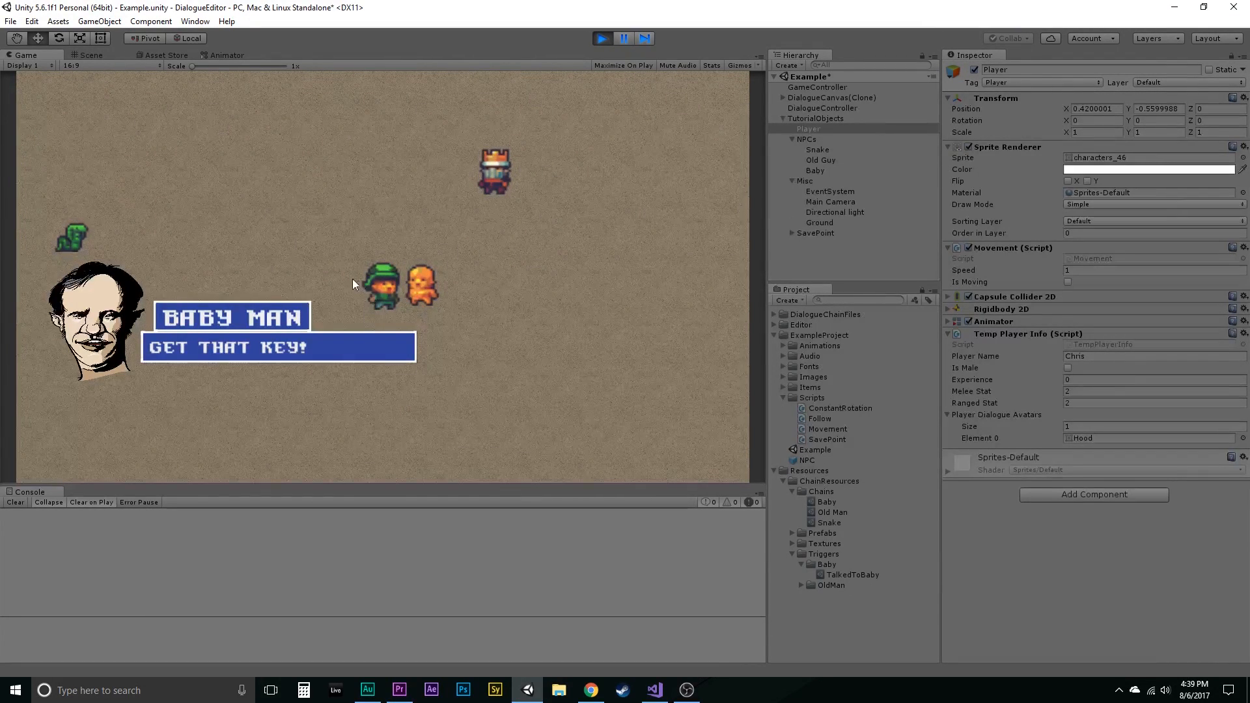
pyautogui.press('space')
pyautogui.press('a')
pyautogui.press('w')
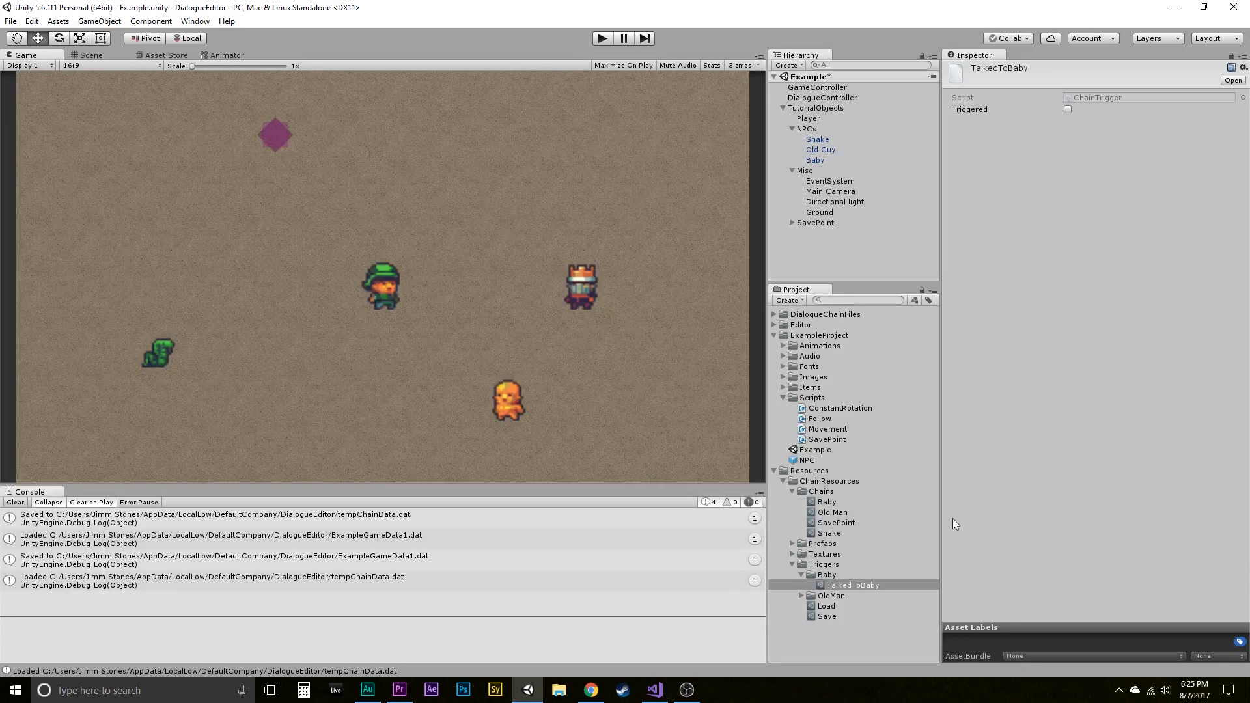
# Step: Open the Baby dialogue chain in the node editor
pyautogui.click(828, 502)
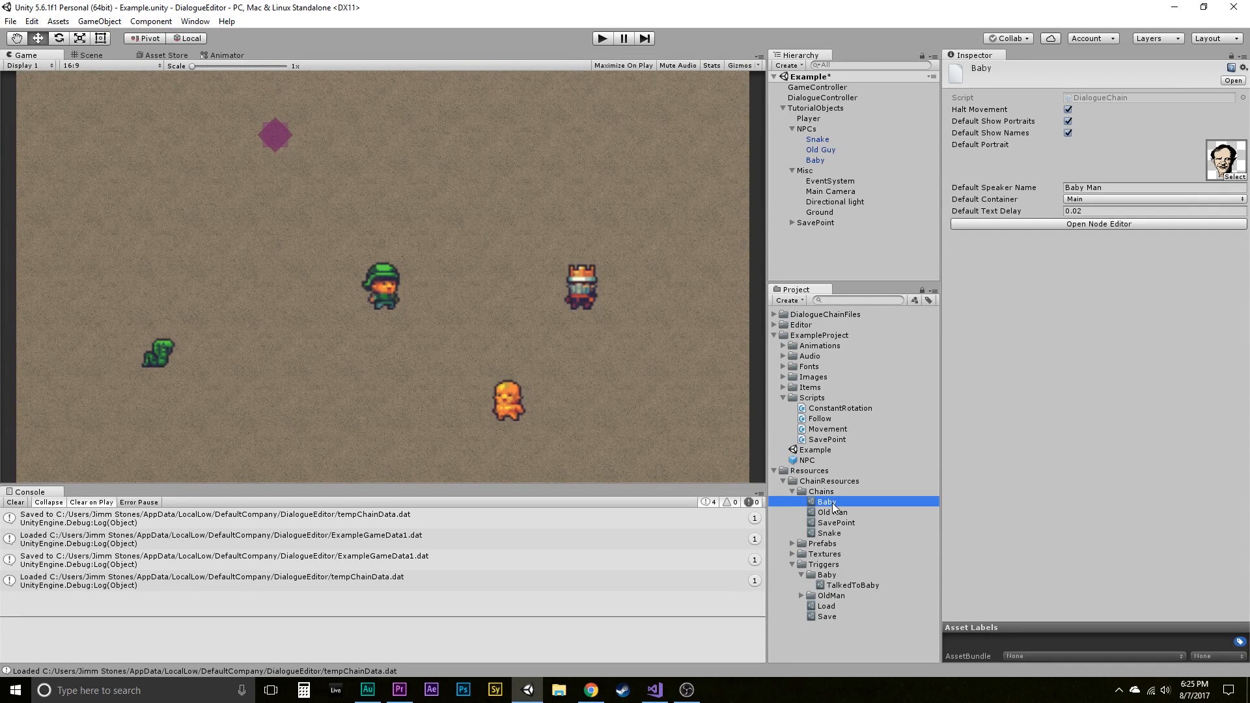
pyautogui.click(1045, 225)
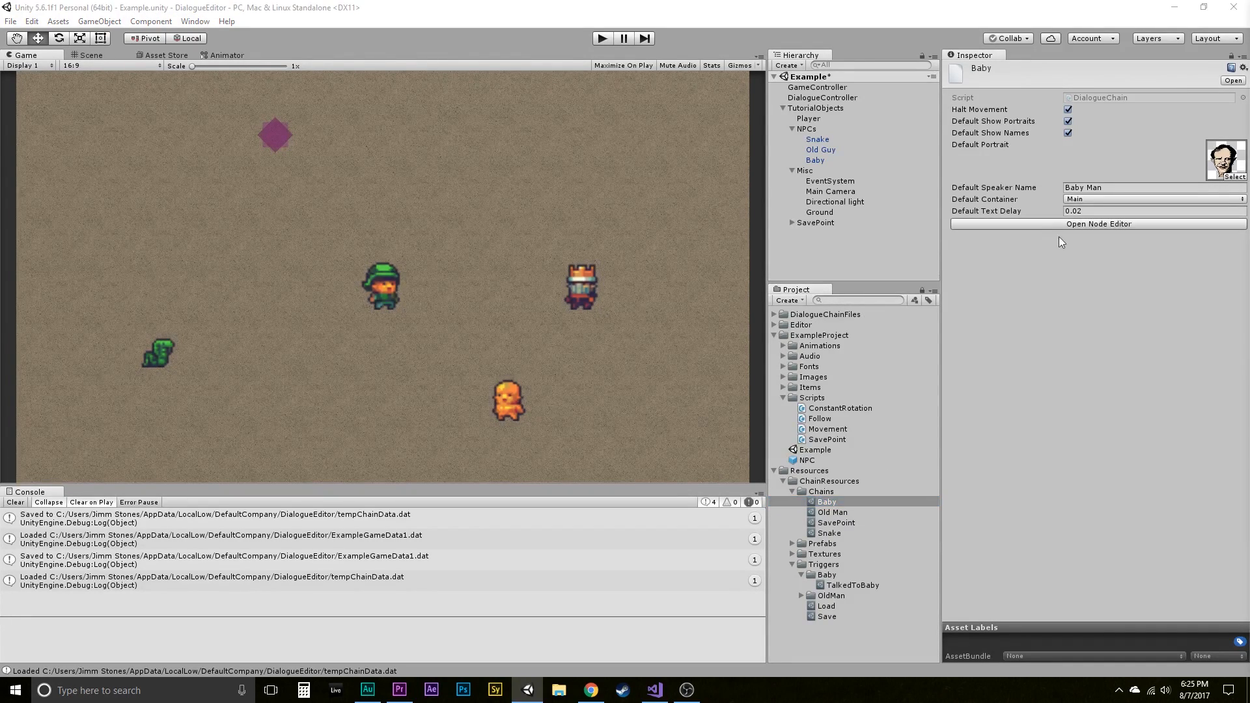
pyautogui.moveTo(336, 176); pyautogui.dragTo(226, 281)
# Step: Try out a Check node with two trigger, two item and two integer checks, and delete it
pyautogui.rightClick(203, 217)
pyautogui.moveTo(229, 234)
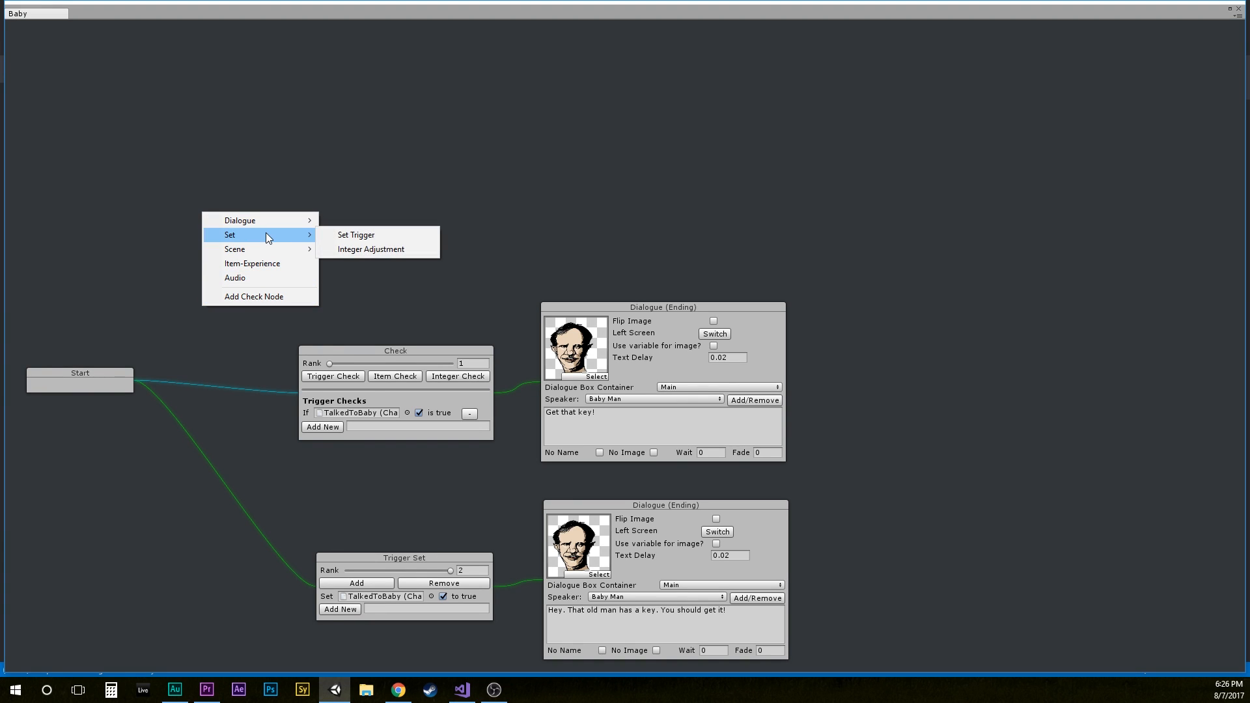
pyautogui.click(258, 297)
pyautogui.moveTo(300, 208); pyautogui.dragTo(369, 100)
pyautogui.click(263, 168)
pyautogui.click(315, 164)
pyautogui.click(377, 164)
pyautogui.click(350, 116)
pyautogui.click(315, 116)
pyautogui.click(254, 117)
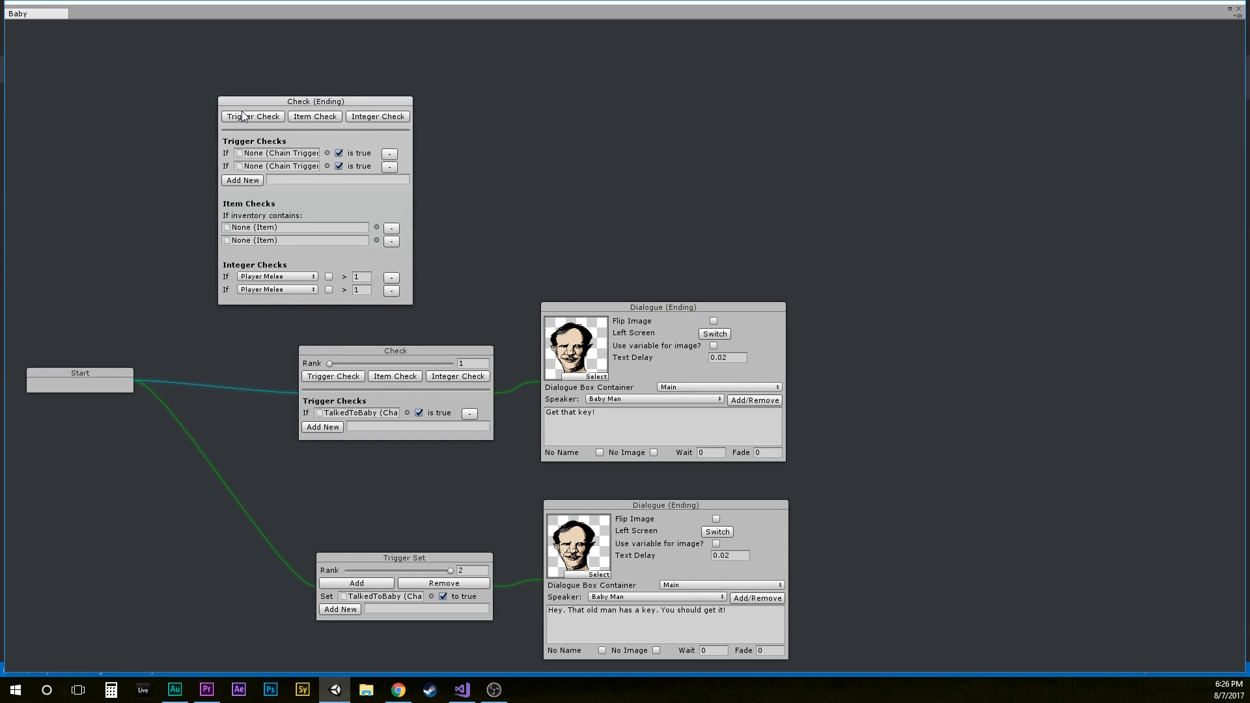
pyautogui.rightClick(282, 108)
pyautogui.click(302, 144)
# Step: Add a Check node above the existing ones with two integer checks, one for Player Melee and one for Player Ranged
pyautogui.rightClick(217, 162)
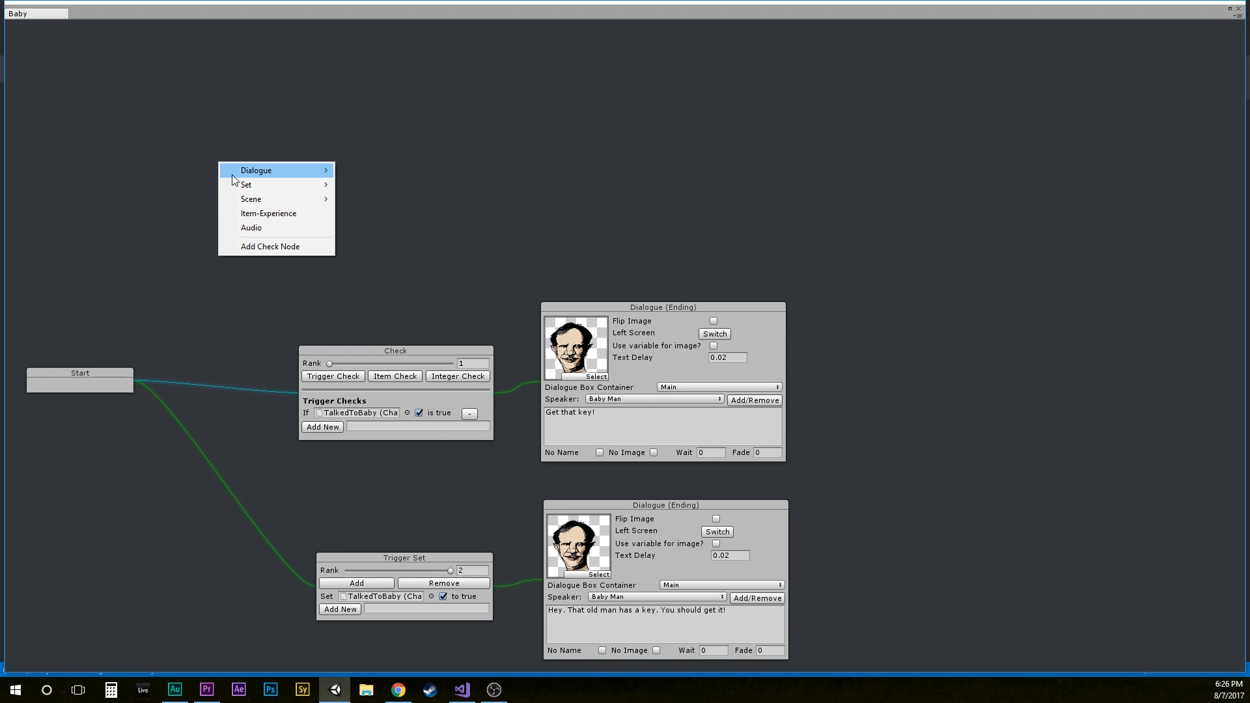
pyautogui.click(271, 247)
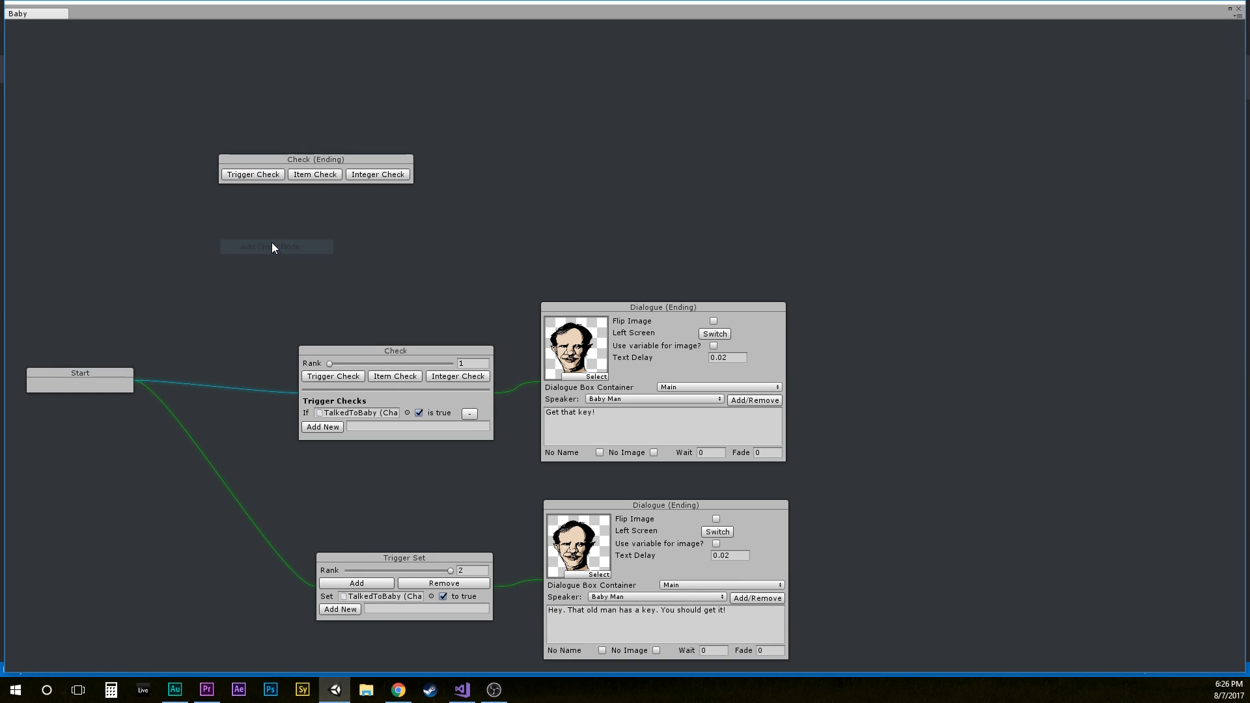
pyautogui.moveTo(291, 161); pyautogui.dragTo(268, 153)
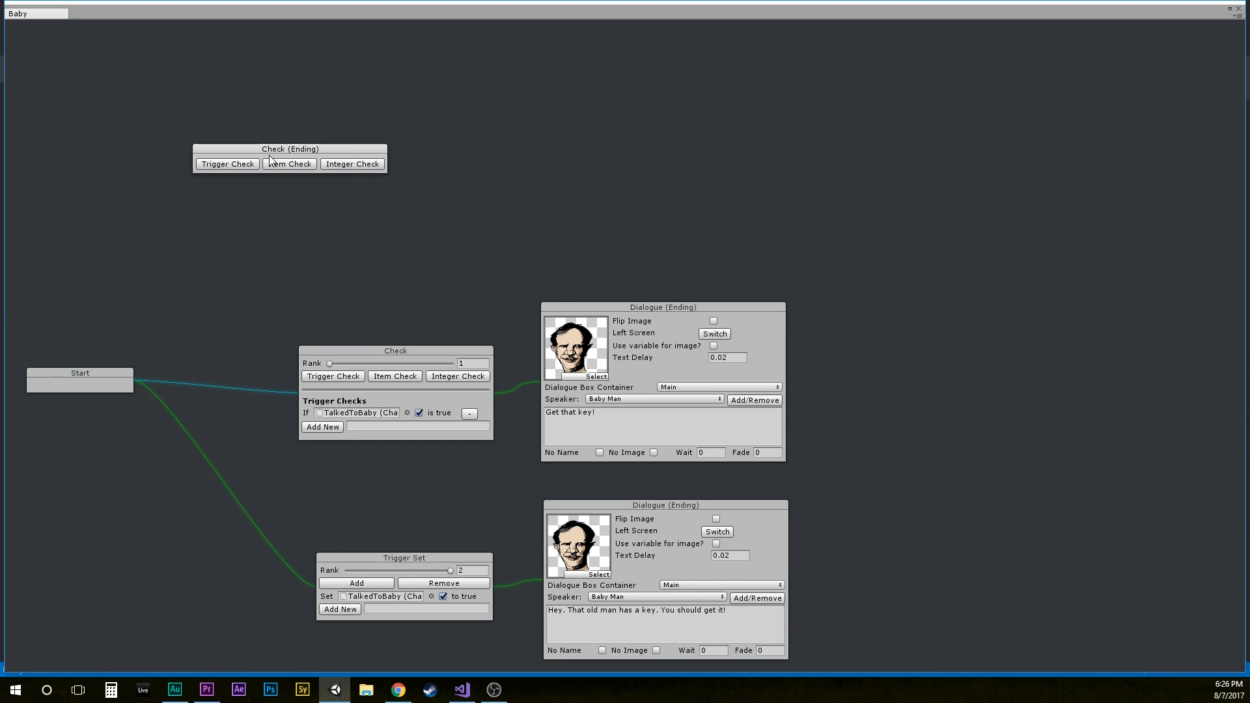
pyautogui.click(354, 166)
pyautogui.click(349, 163)
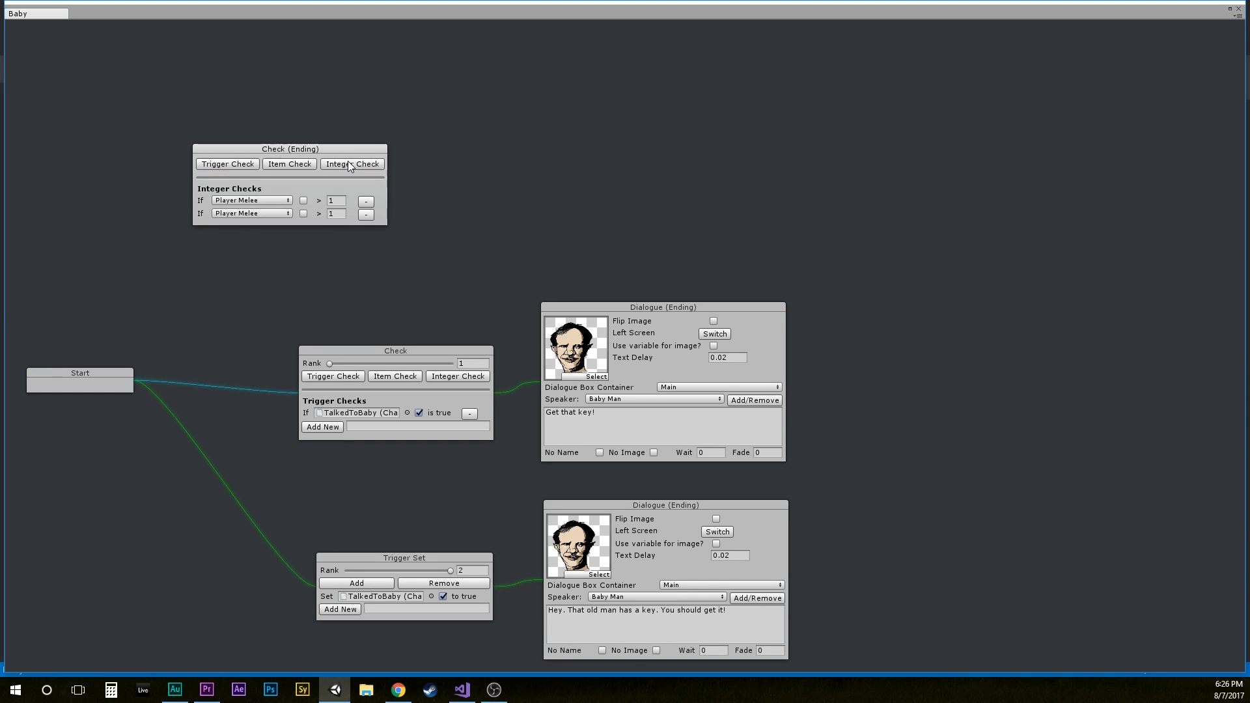
pyautogui.click(255, 213)
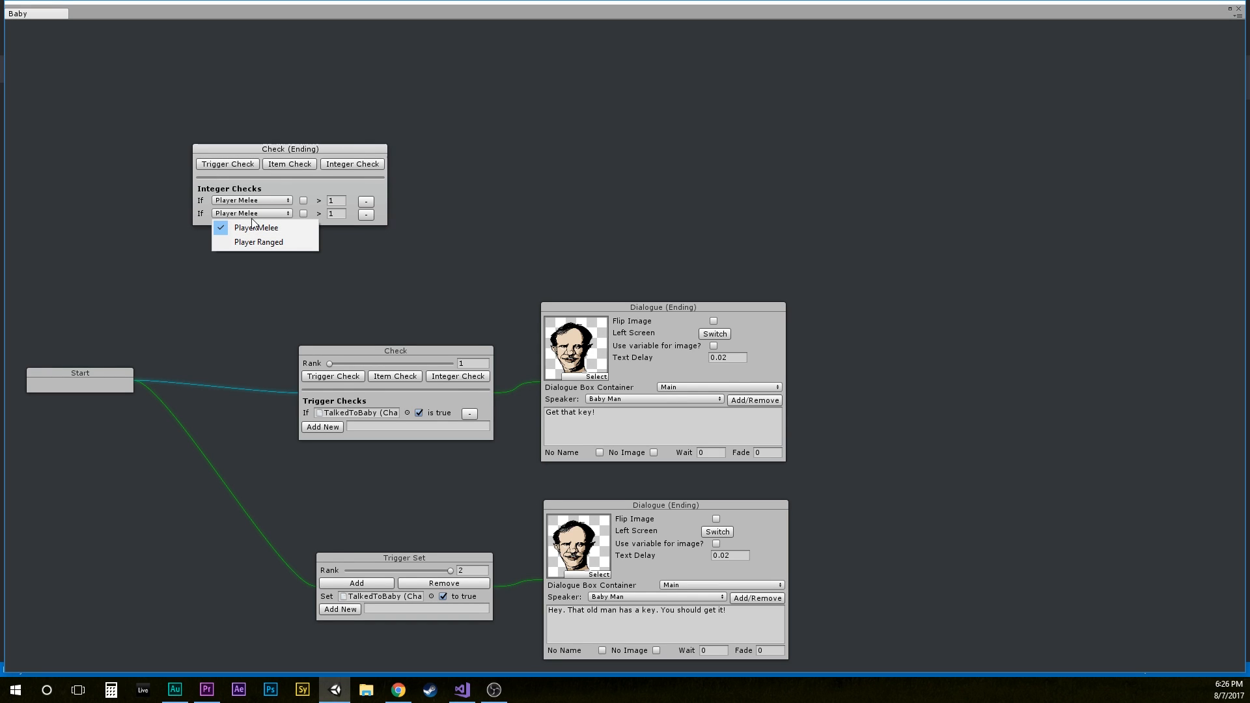
pyautogui.click(258, 242)
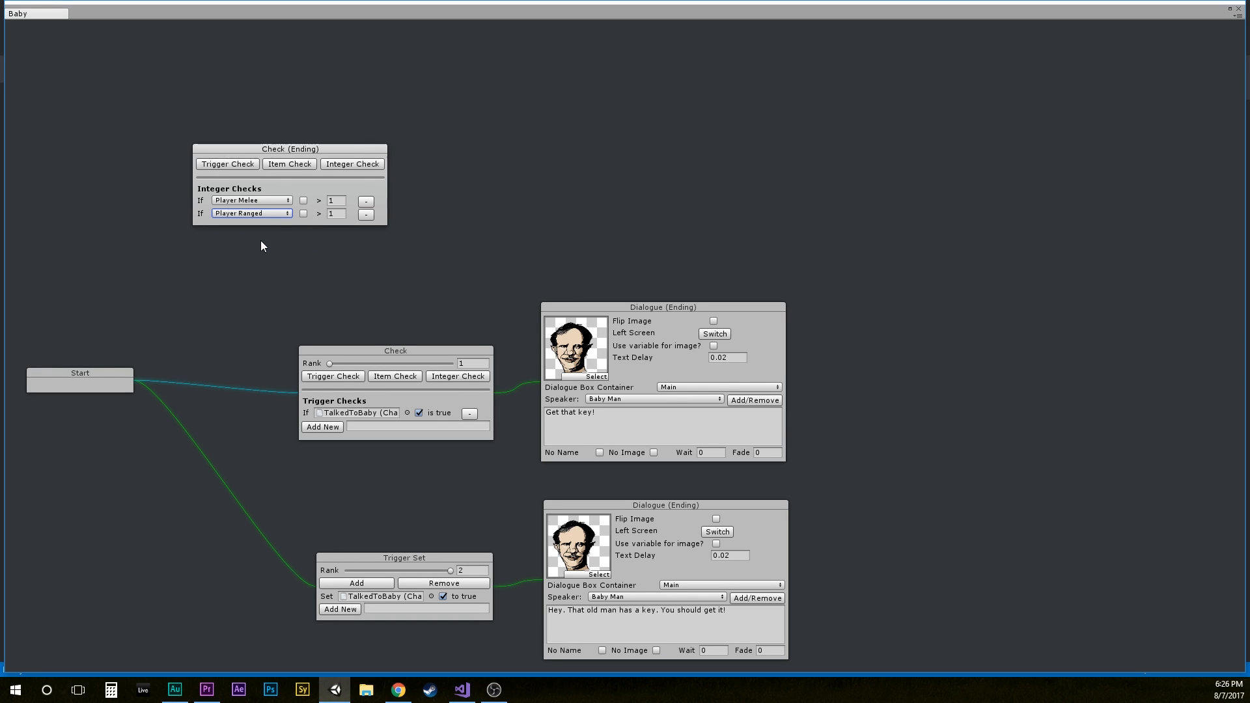
pyautogui.click(304, 201)
pyautogui.click(303, 214)
pyautogui.click(304, 213)
# Step: Connect the Start node to the new integer Check node and place that node higher above the trigger Check node
pyautogui.moveTo(322, 150); pyautogui.dragTo(331, 166)
pyautogui.rightClick(114, 374)
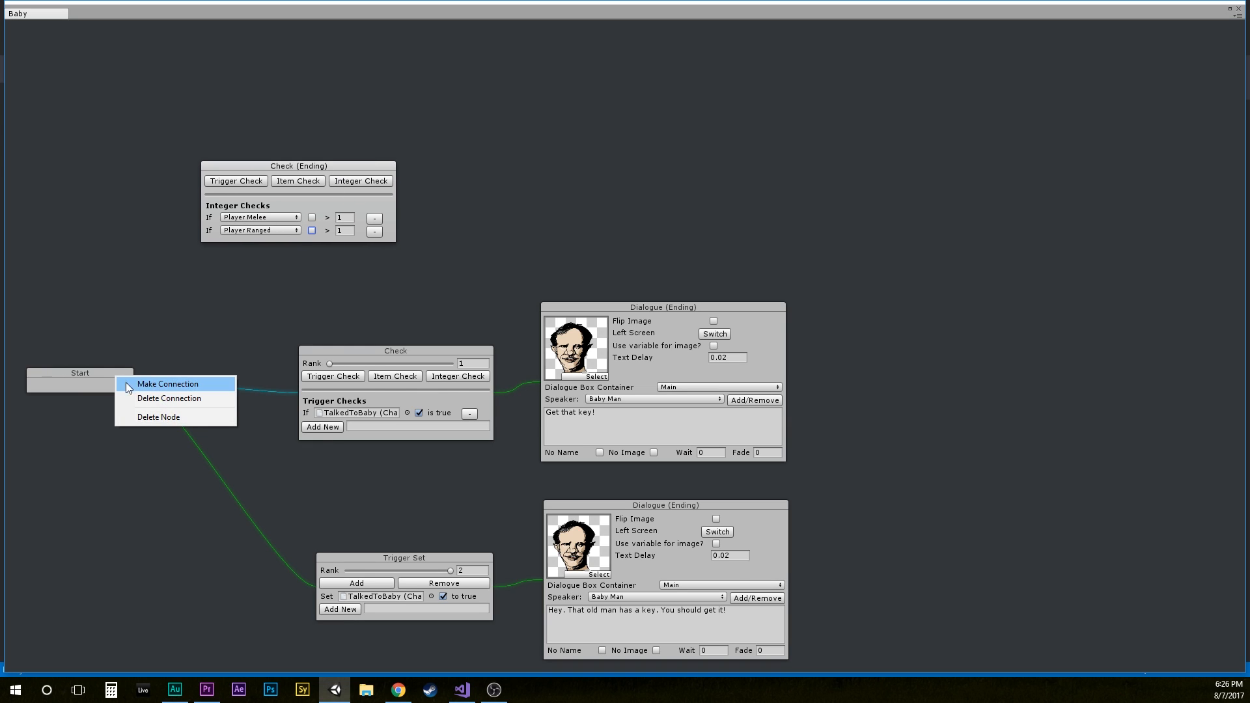
pyautogui.click(150, 382)
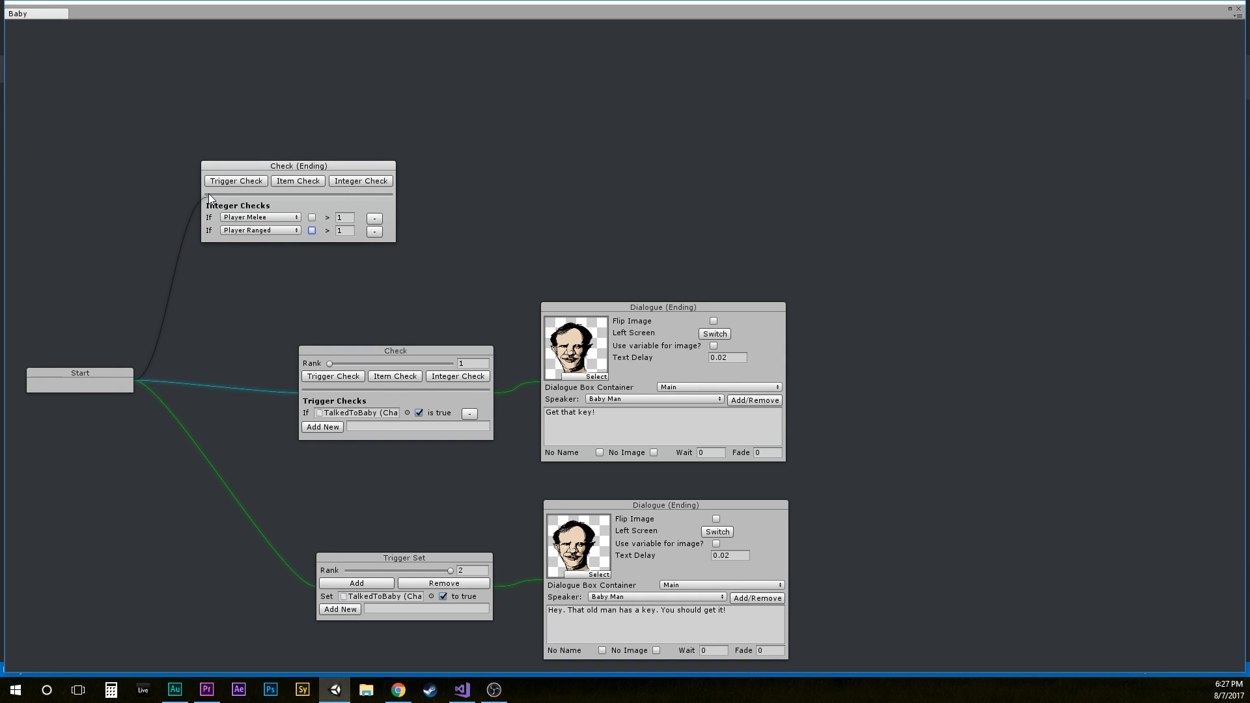
pyautogui.click(209, 194)
pyautogui.moveTo(248, 168); pyautogui.dragTo(293, 120)
pyautogui.click(273, 158)
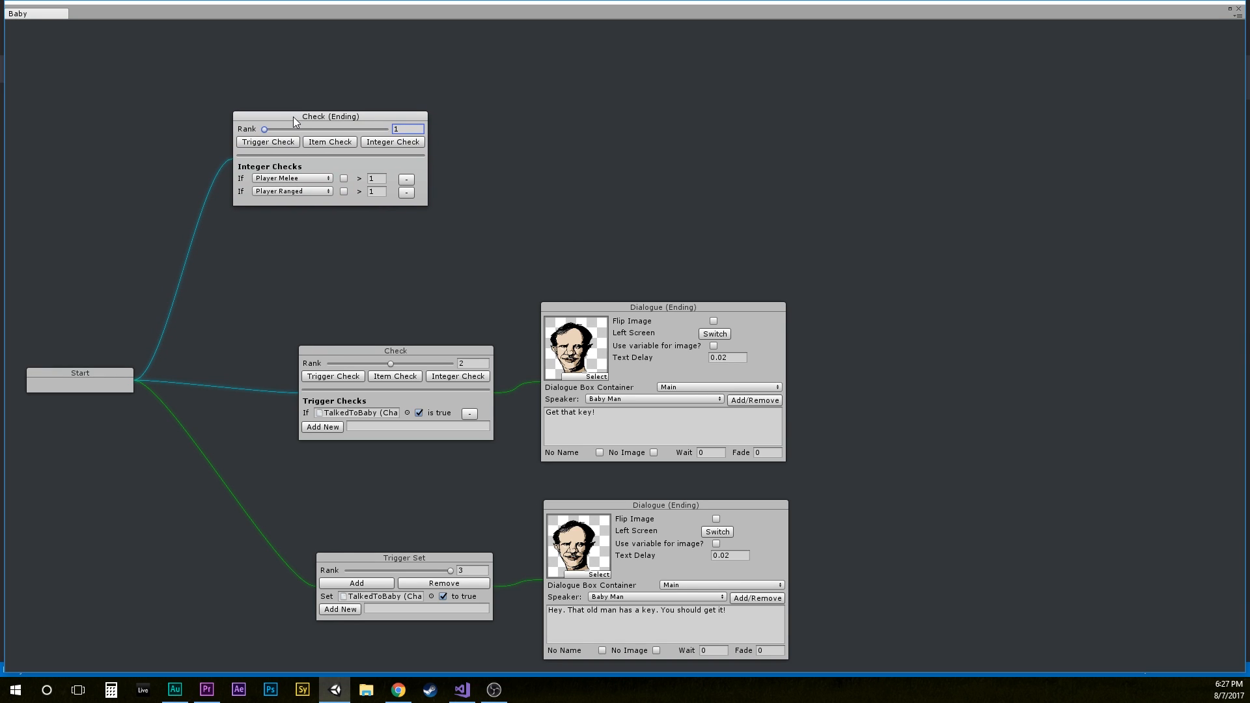
pyautogui.moveTo(316, 261); pyautogui.dragTo(335, 313, button='middle')
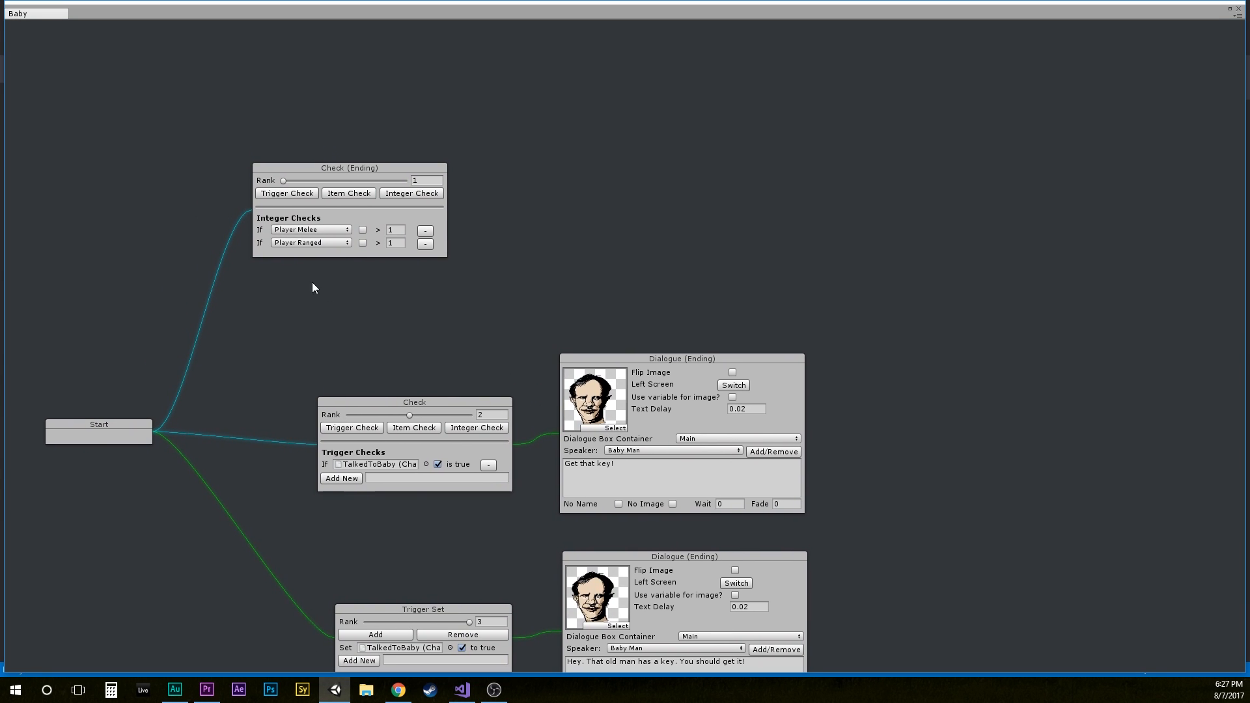
# Step: Add a Dialogue node reading "Wow! You're really strong!", connect the integer Check node to it, and move it slightly higher
pyautogui.rightClick(513, 195)
pyautogui.moveTo(525, 202)
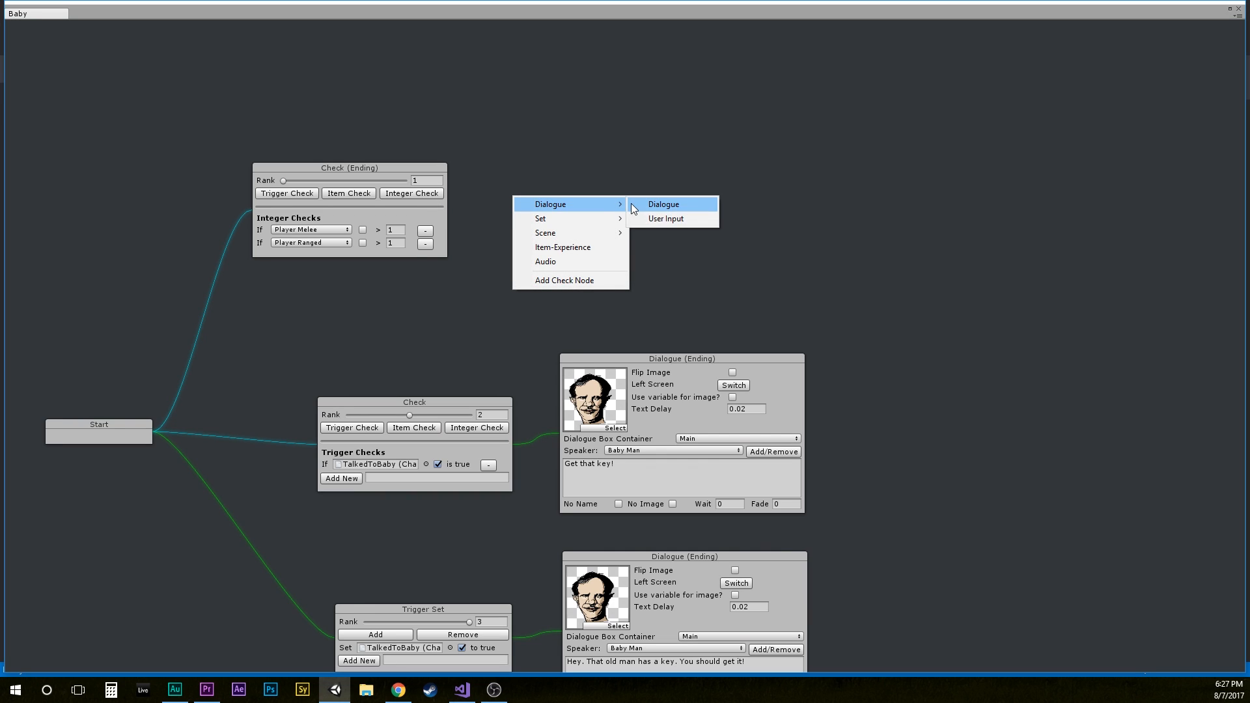
pyautogui.click(633, 203)
pyautogui.click(607, 288)
pyautogui.write('Wo')
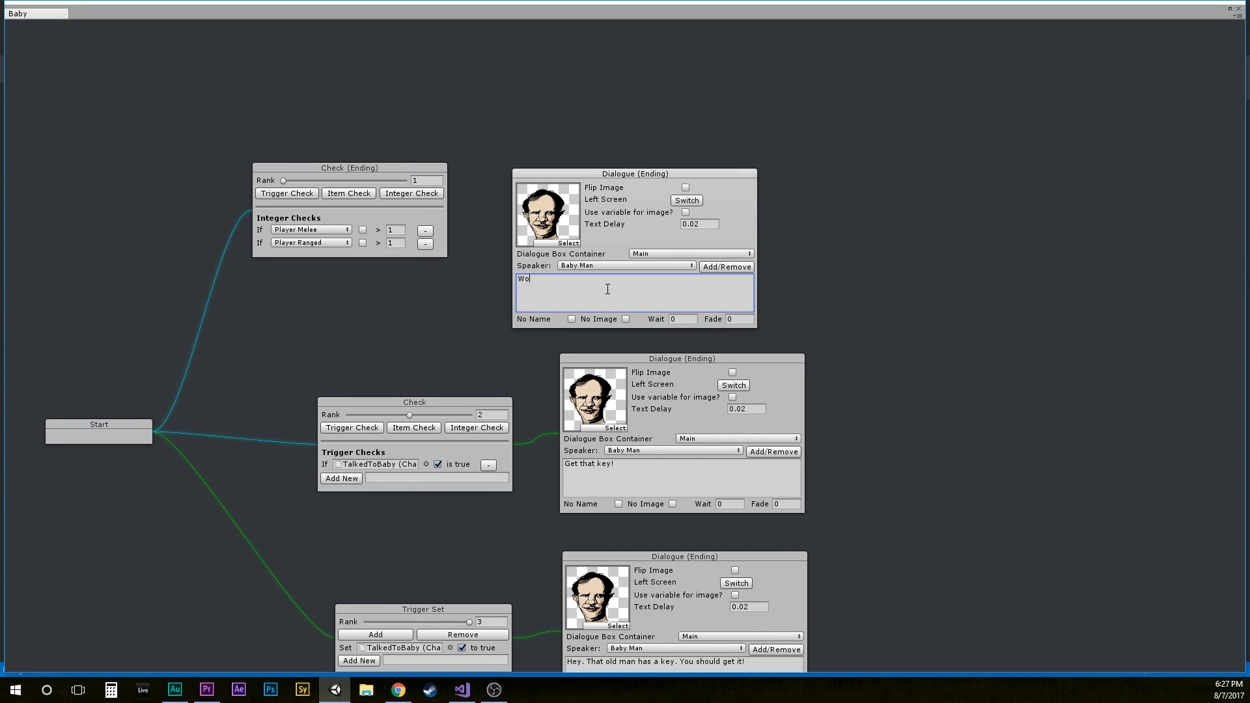
pyautogui.write("w! You're really strong!")
pyautogui.rightClick(443, 218)
pyautogui.click(482, 223)
pyautogui.click(528, 264)
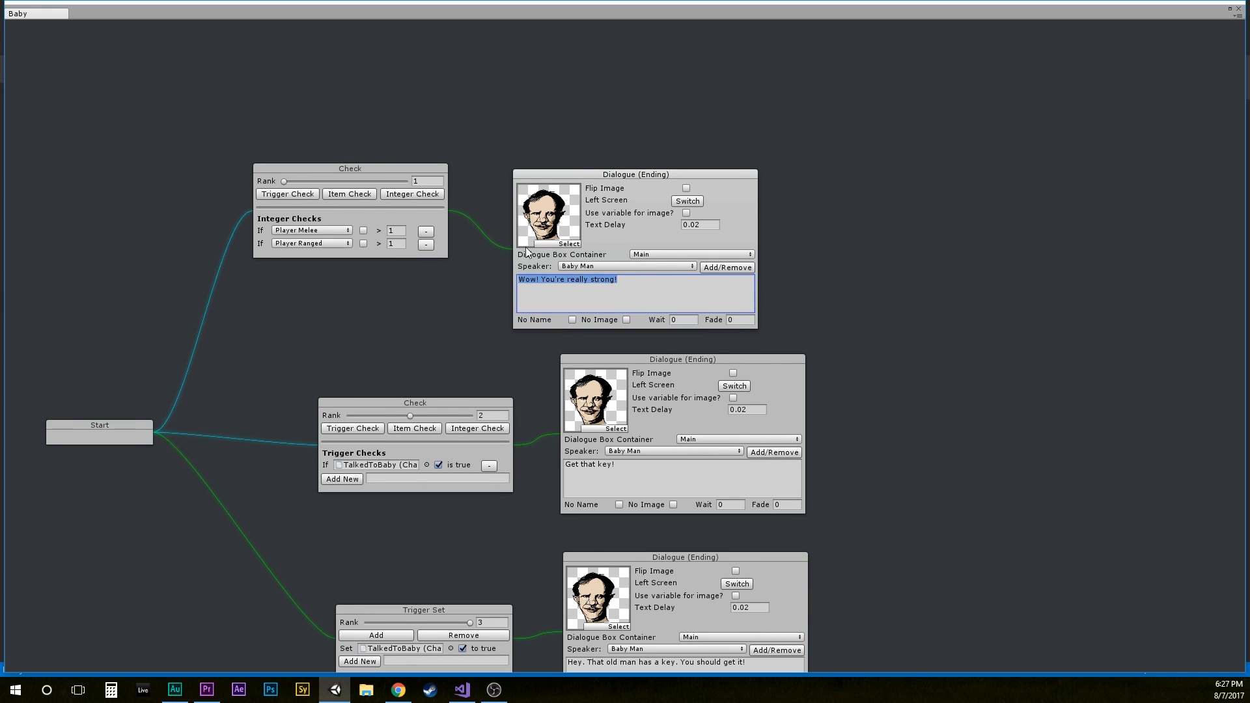
pyautogui.moveTo(552, 174); pyautogui.dragTo(534, 131)
# Step: Add a Pause node after the "Wow! You're really strong!" dialogue and an empty Dialogue node beyond it
pyautogui.moveTo(794, 240); pyautogui.dragTo(565, 213)
pyautogui.rightClick(565, 213)
pyautogui.moveTo(596, 252)
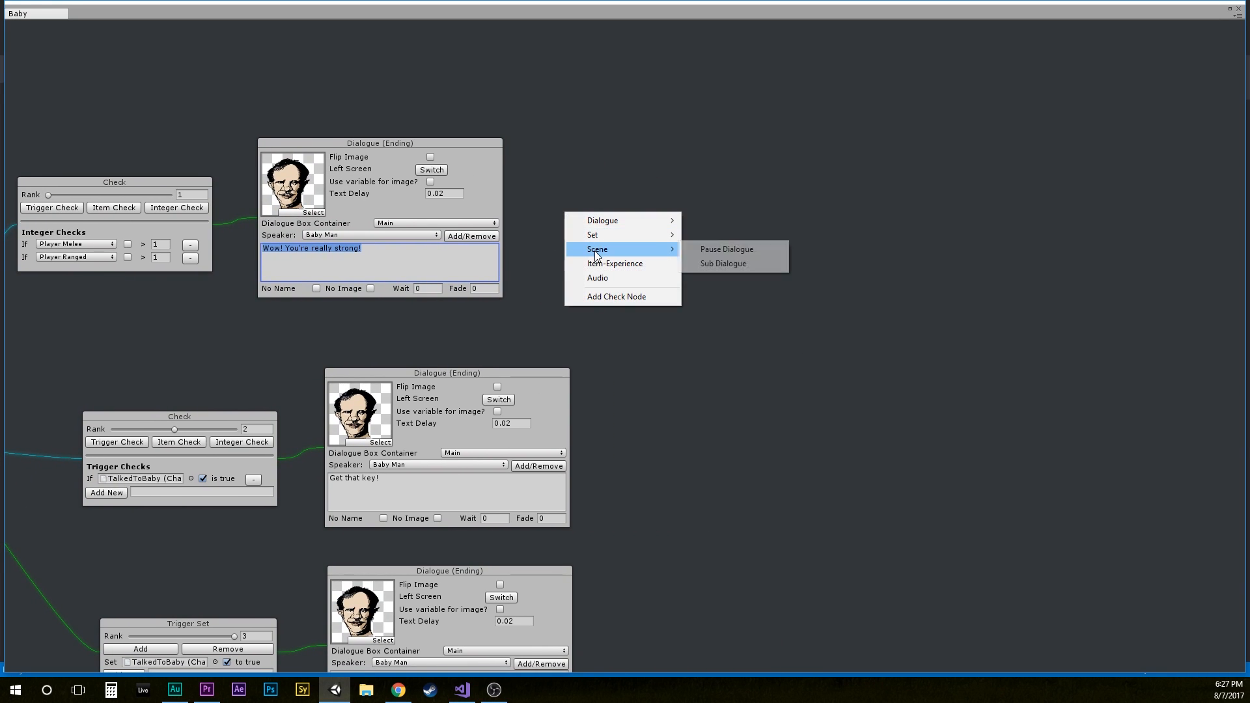
pyautogui.click(714, 251)
pyautogui.rightClick(735, 203)
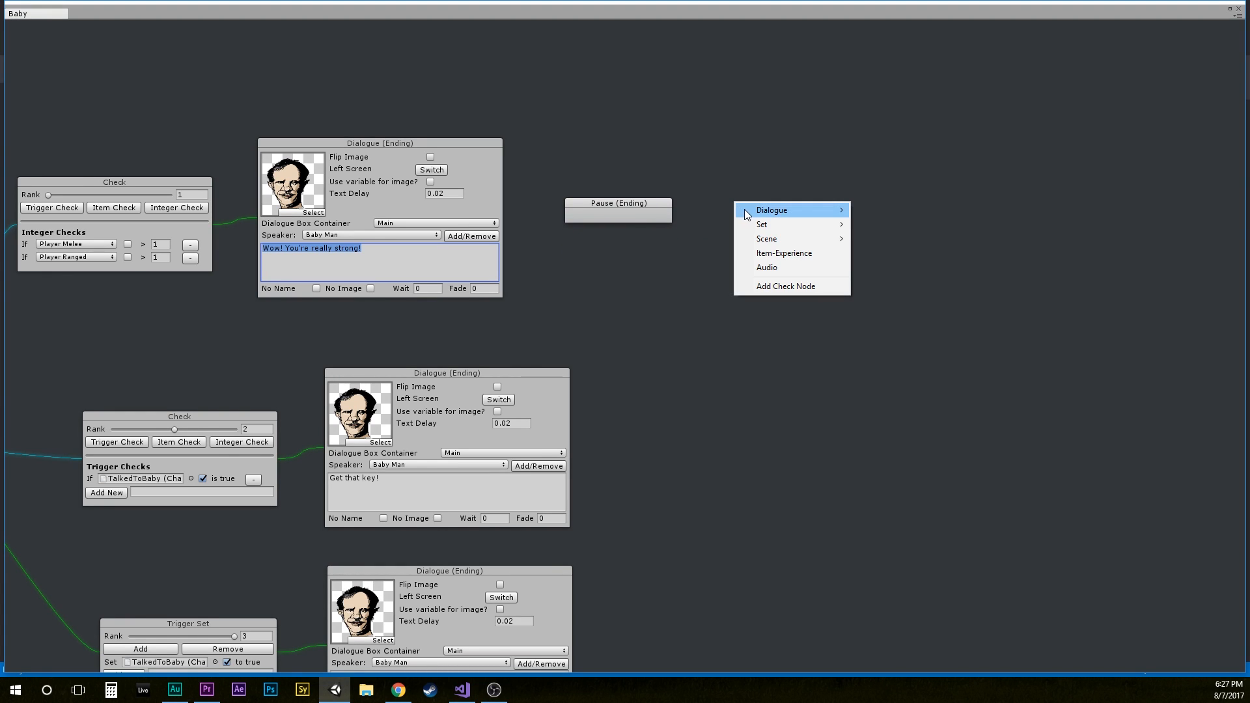
pyautogui.moveTo(746, 211)
pyautogui.click(871, 210)
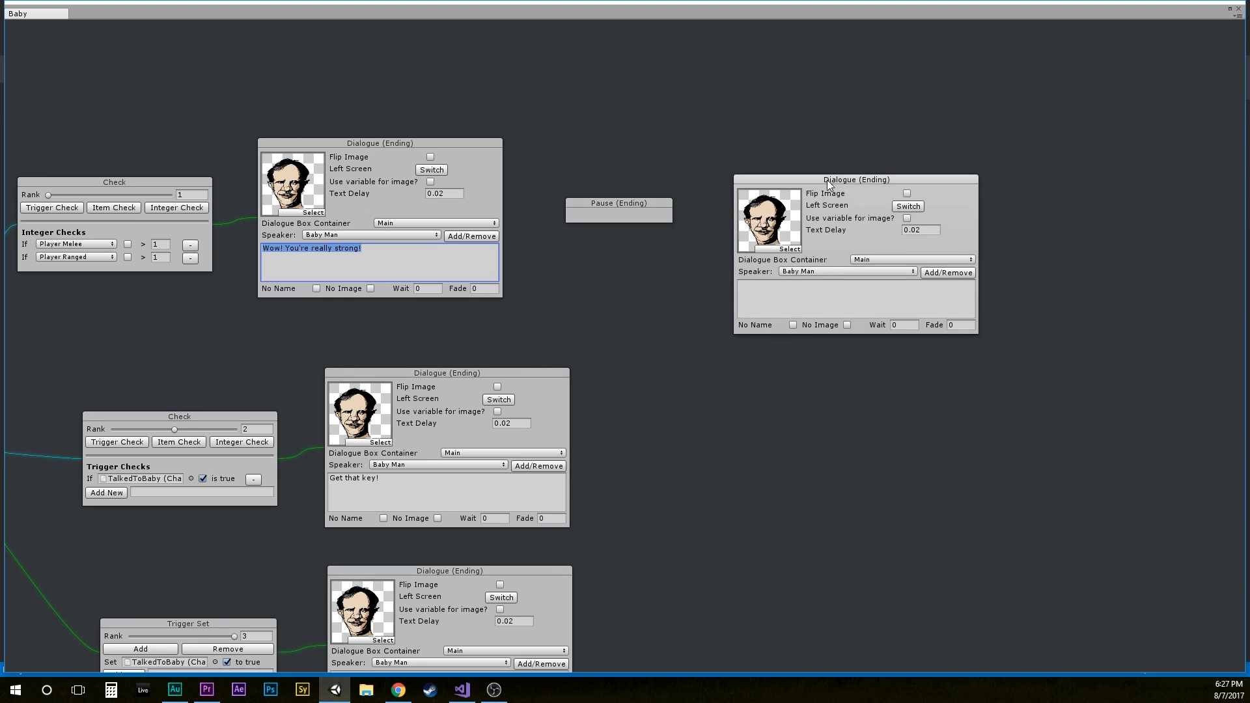
pyautogui.moveTo(829, 185); pyautogui.dragTo(826, 153)
# Step: Link the "Wow!" dialogue through the Pause node to the empty Dialogue node and enter "Super strong!" as its text
pyautogui.rightClick(463, 275)
pyautogui.click(495, 281)
pyautogui.click(616, 216)
pyautogui.rightClick(616, 215)
pyautogui.click(629, 221)
pyautogui.click(768, 264)
pyautogui.write('Super strong!')
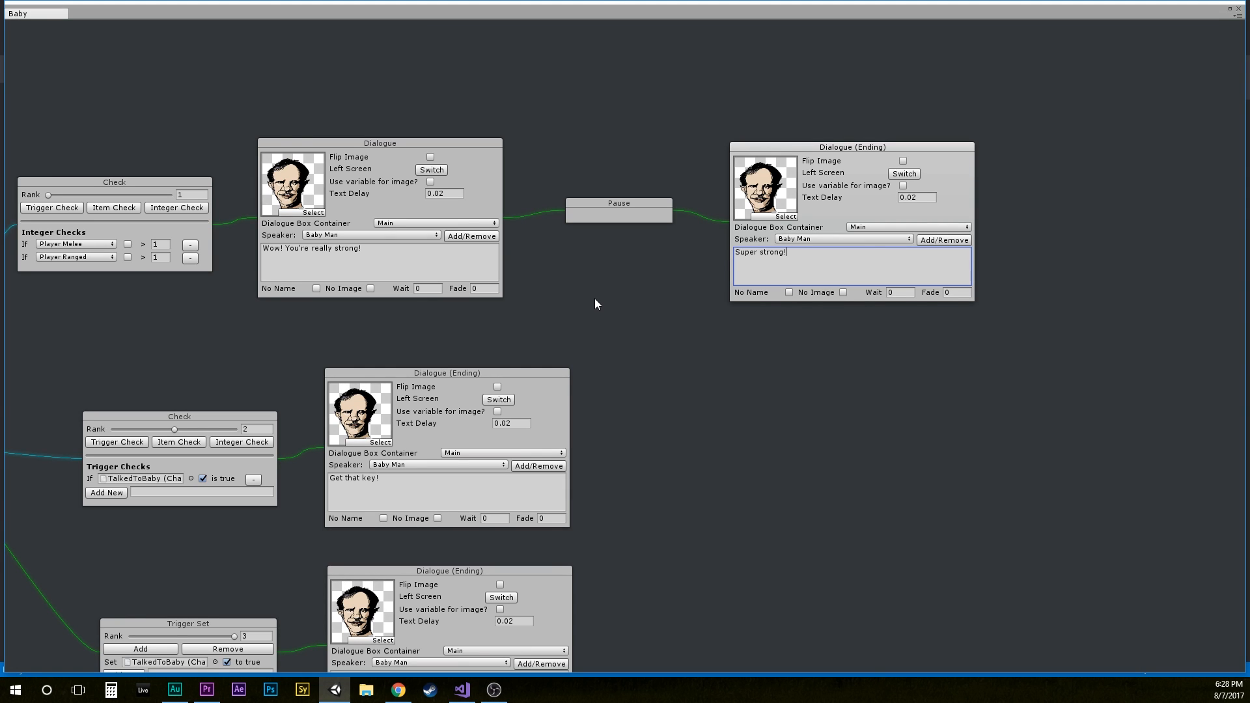
pyautogui.moveTo(577, 307); pyautogui.dragTo(827, 281)
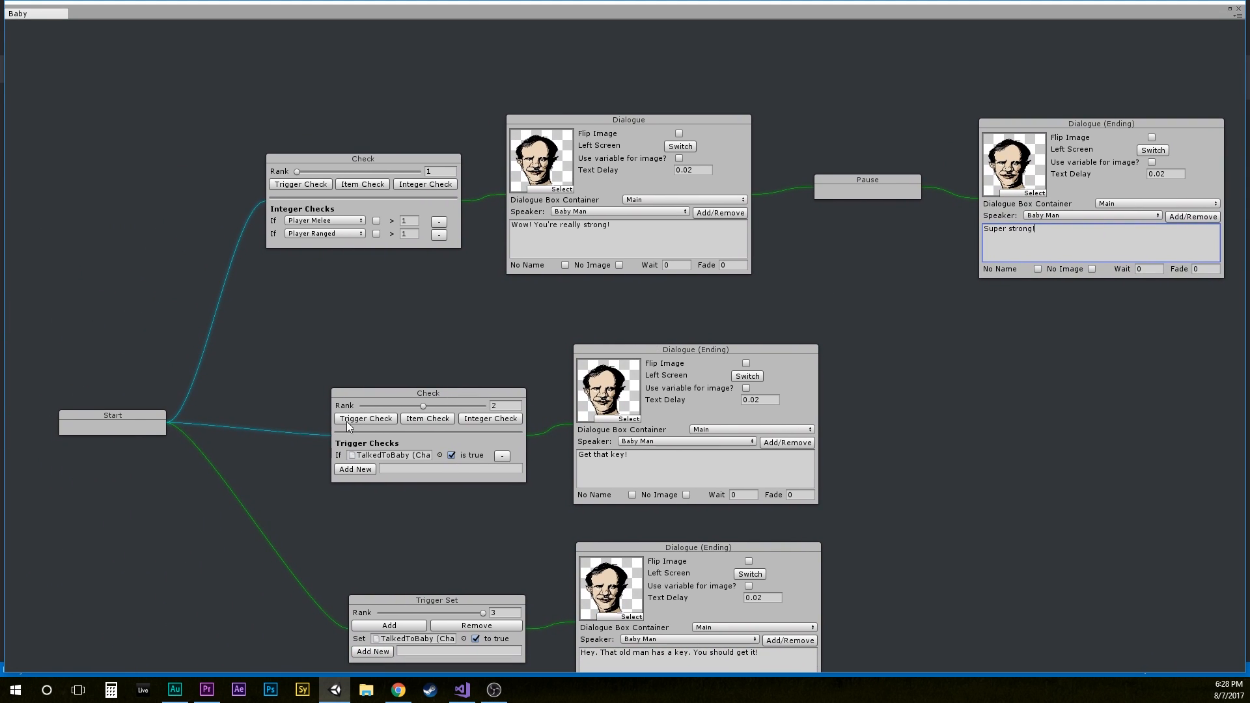
pyautogui.moveTo(746, 319); pyautogui.dragTo(588, 343)
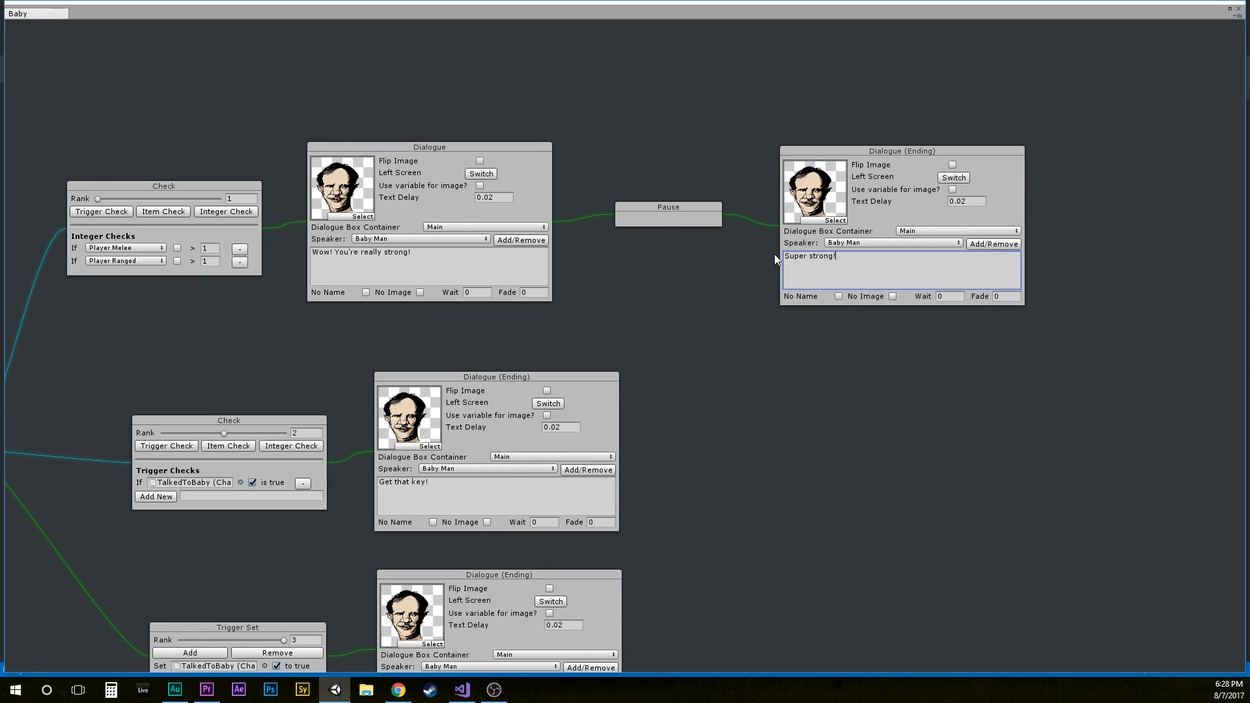
pyautogui.moveTo(689, 239); pyautogui.dragTo(584, 253)
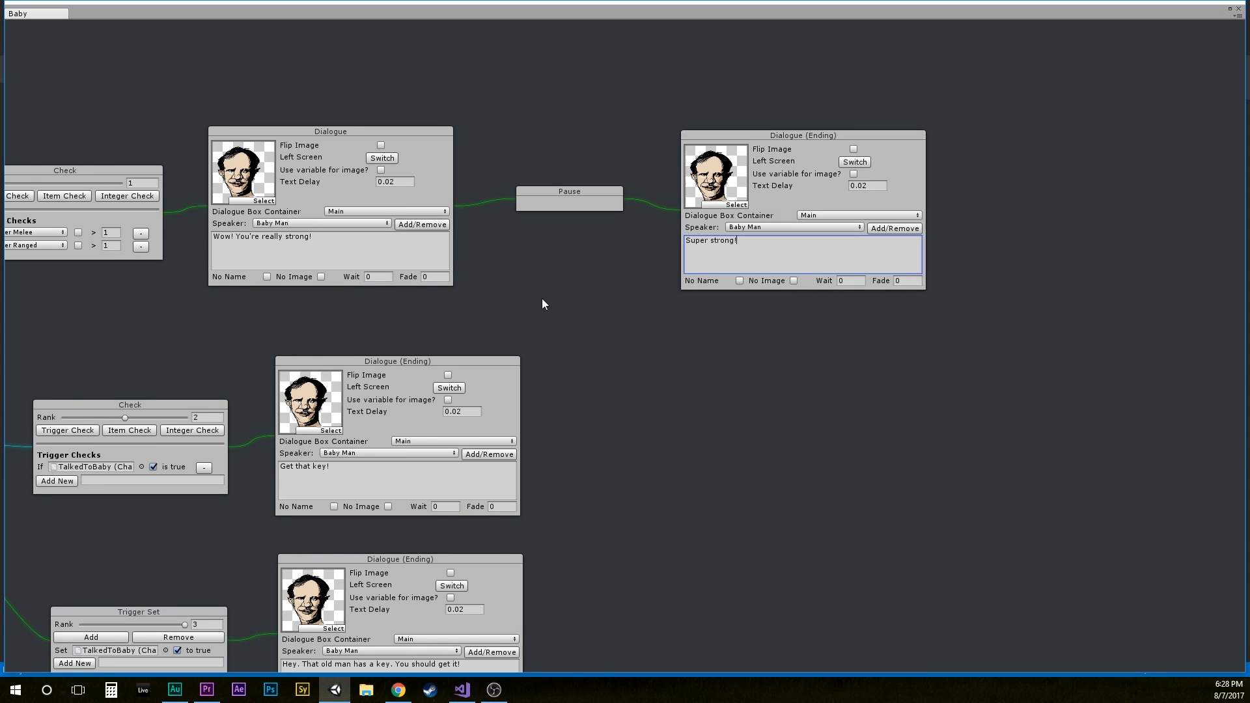
pyautogui.moveTo(542, 304); pyautogui.dragTo(845, 225)
# Step: Add a Sub Dialogue Chain node and place it below the "Super strong!" dialogue
pyautogui.moveTo(421, 278)
pyautogui.mouseDown(button='middle')
pyautogui.moveTo(302, 279)
pyautogui.moveTo(103, 321)
pyautogui.mouseUp(button='middle')
pyautogui.moveTo(601, 301); pyautogui.dragTo(396, 324, button='middle')
pyautogui.rightClick(782, 229)
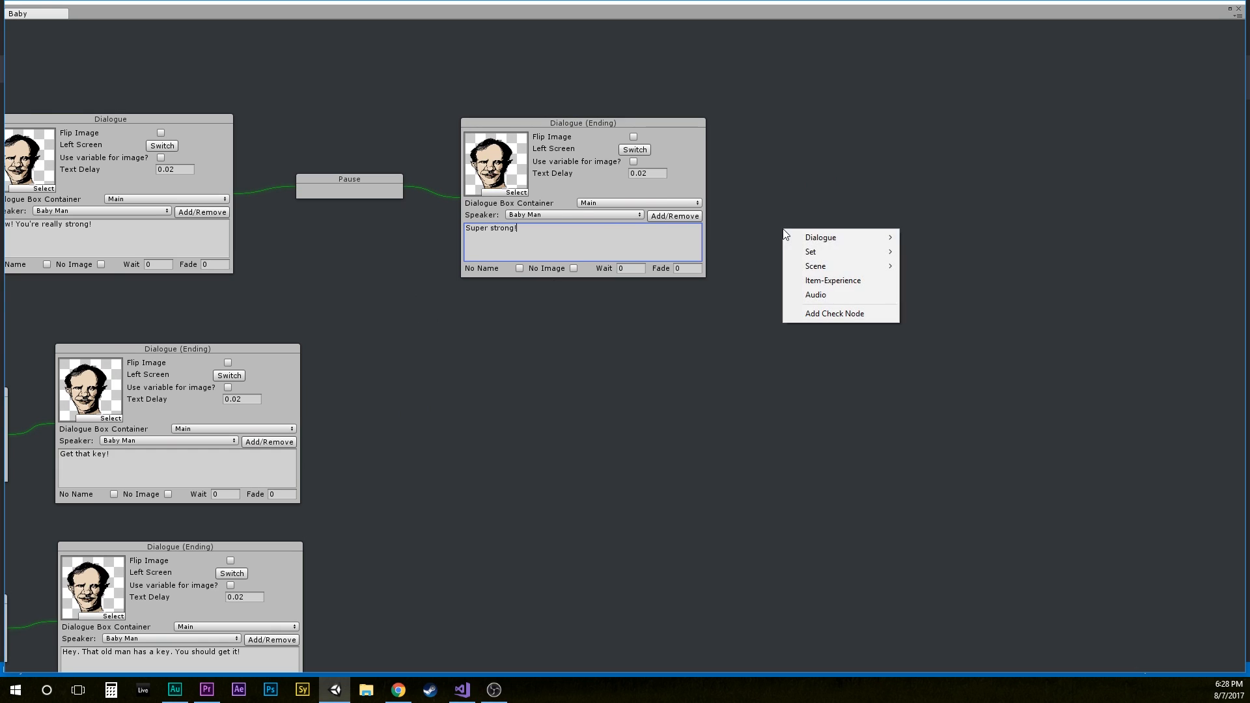
pyautogui.moveTo(820, 266)
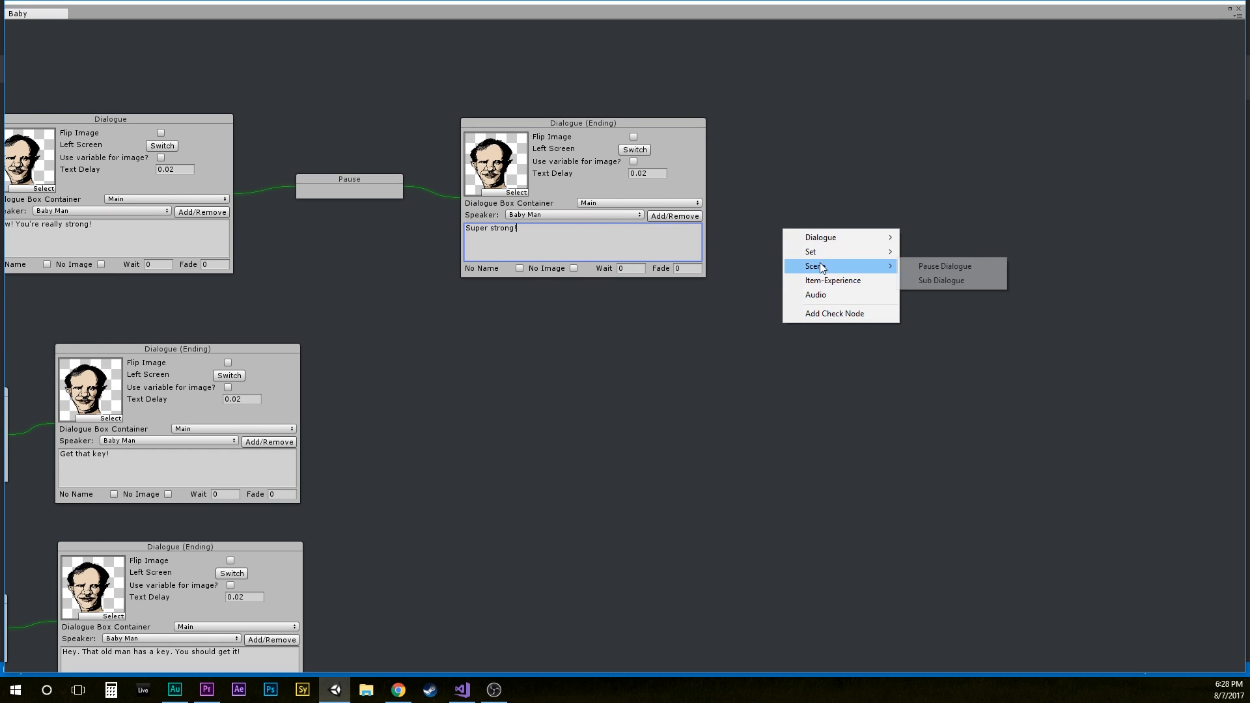
pyautogui.click(925, 280)
pyautogui.moveTo(854, 226); pyautogui.dragTo(598, 346)
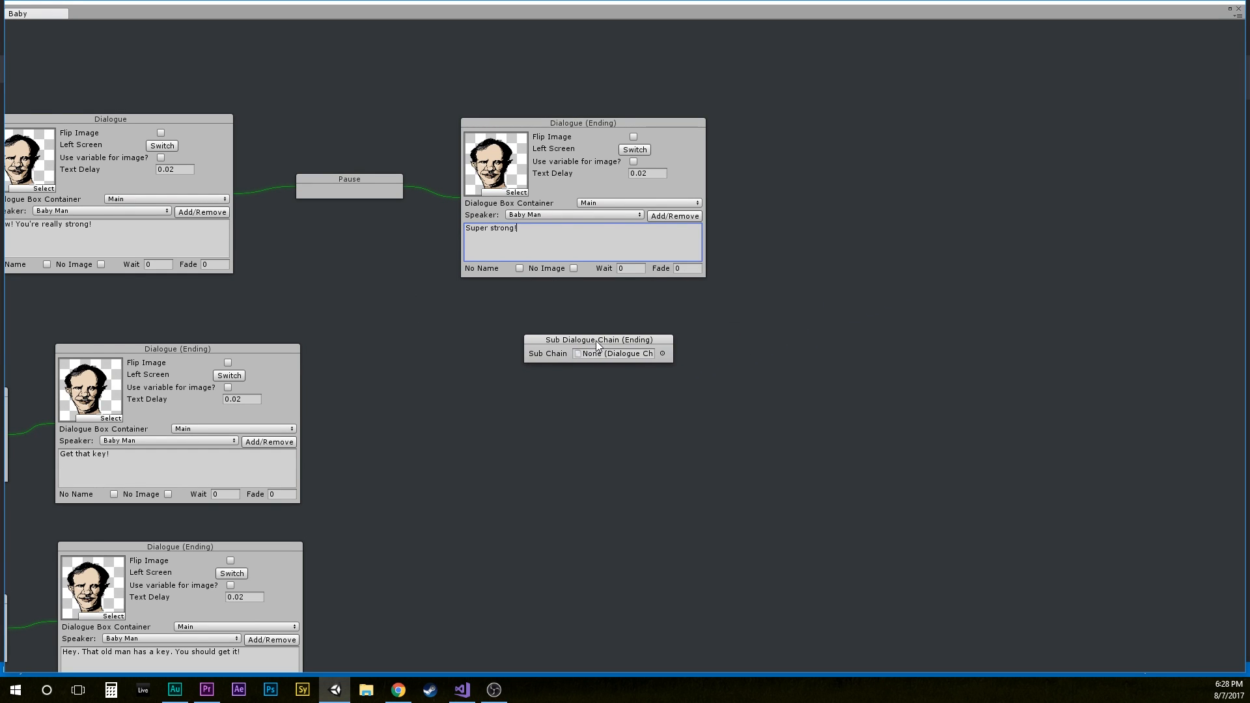
# Step: Move the Sub Dialogue Chain node to the right of the "Super strong!" dialogue and connect that dialogue to it
pyautogui.moveTo(439, 353); pyautogui.dragTo(736, 302)
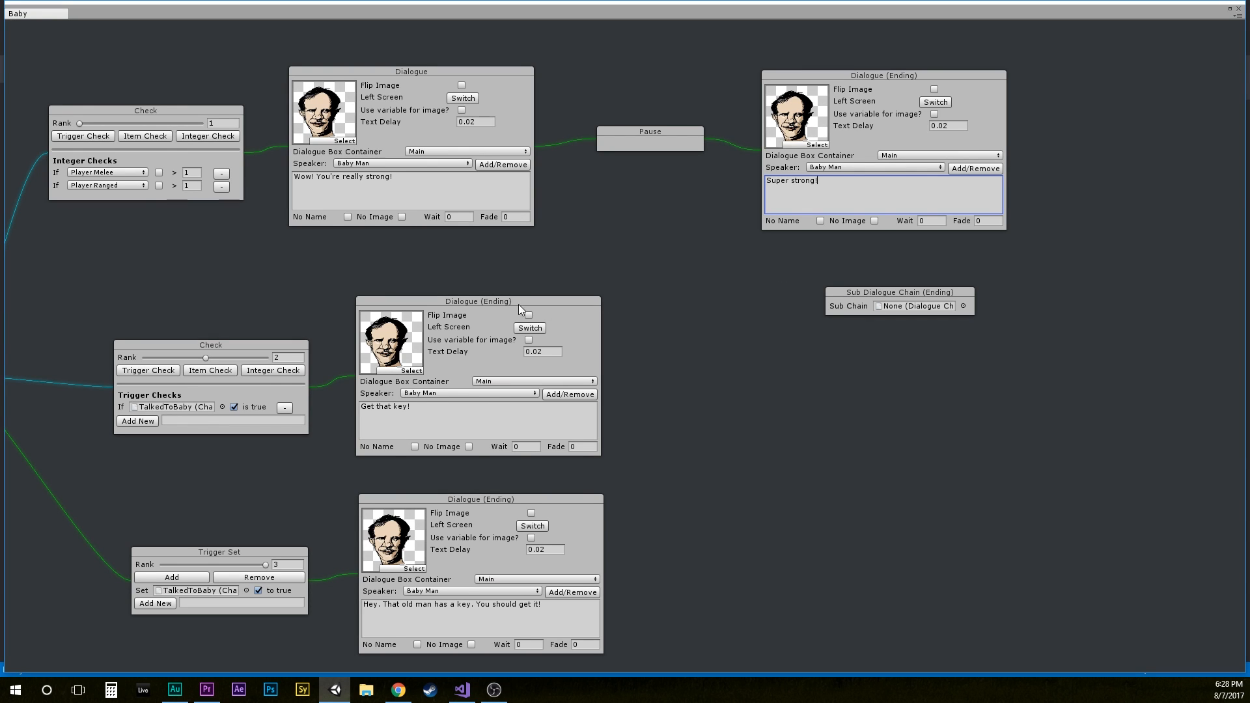
pyautogui.moveTo(479, 264); pyautogui.dragTo(350, 280)
pyautogui.moveTo(779, 295); pyautogui.dragTo(1026, 164)
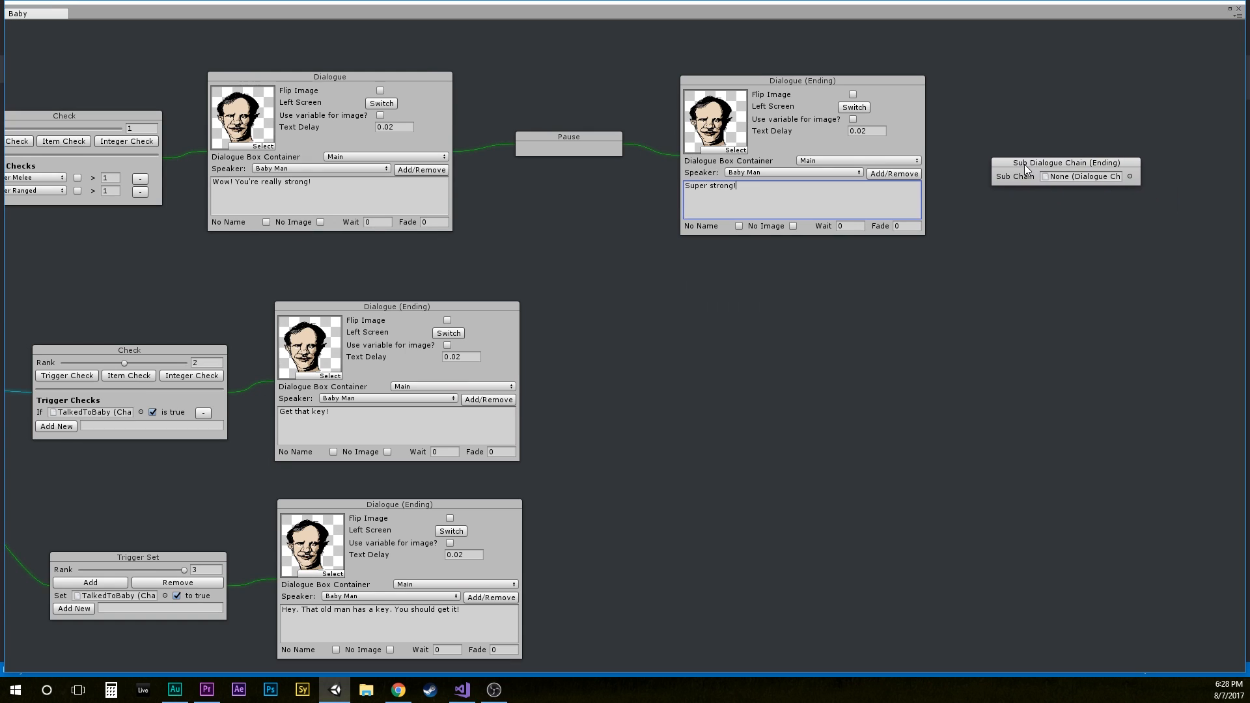
pyautogui.moveTo(976, 321); pyautogui.dragTo(885, 349)
pyautogui.rightClick(826, 158)
pyautogui.click(835, 162)
pyautogui.click(918, 201)
# Step: Add a Dialogue node to the right of the Sub Dialogue Chain node
pyautogui.moveTo(911, 285); pyautogui.dragTo(776, 304)
pyautogui.moveTo(805, 251); pyautogui.dragTo(742, 265)
pyautogui.click(753, 227)
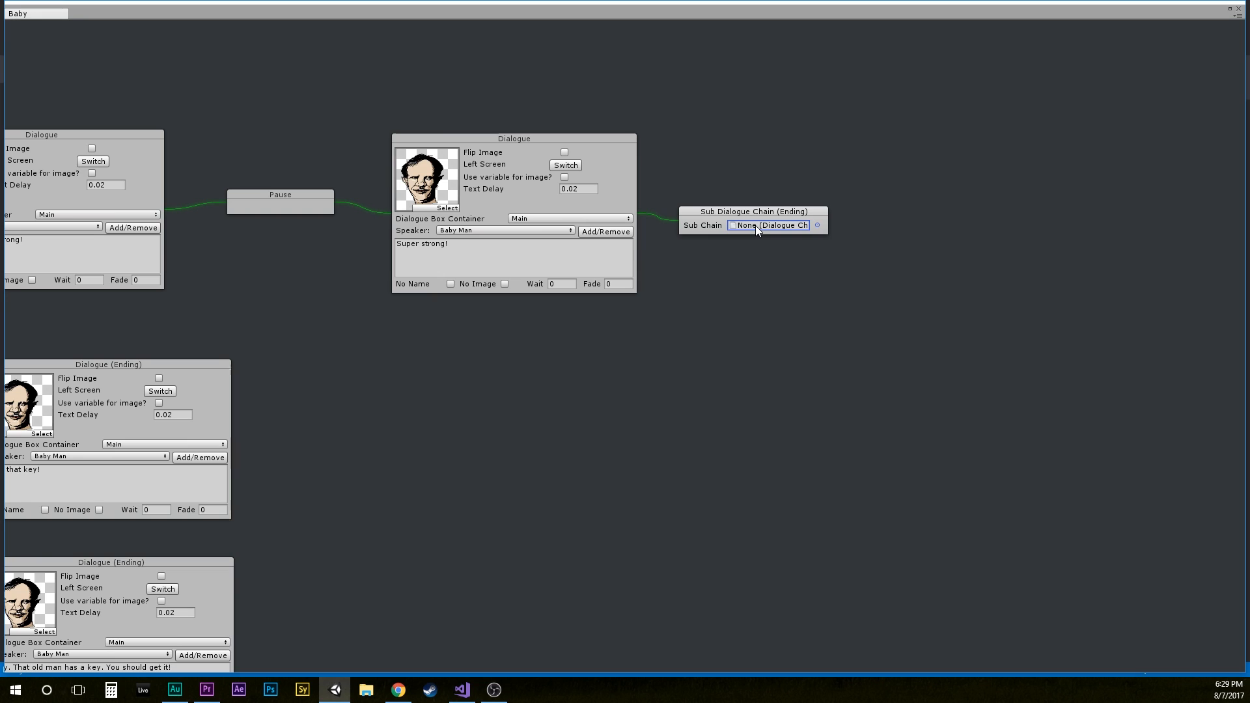
pyautogui.rightClick(896, 197)
pyautogui.moveTo(915, 204)
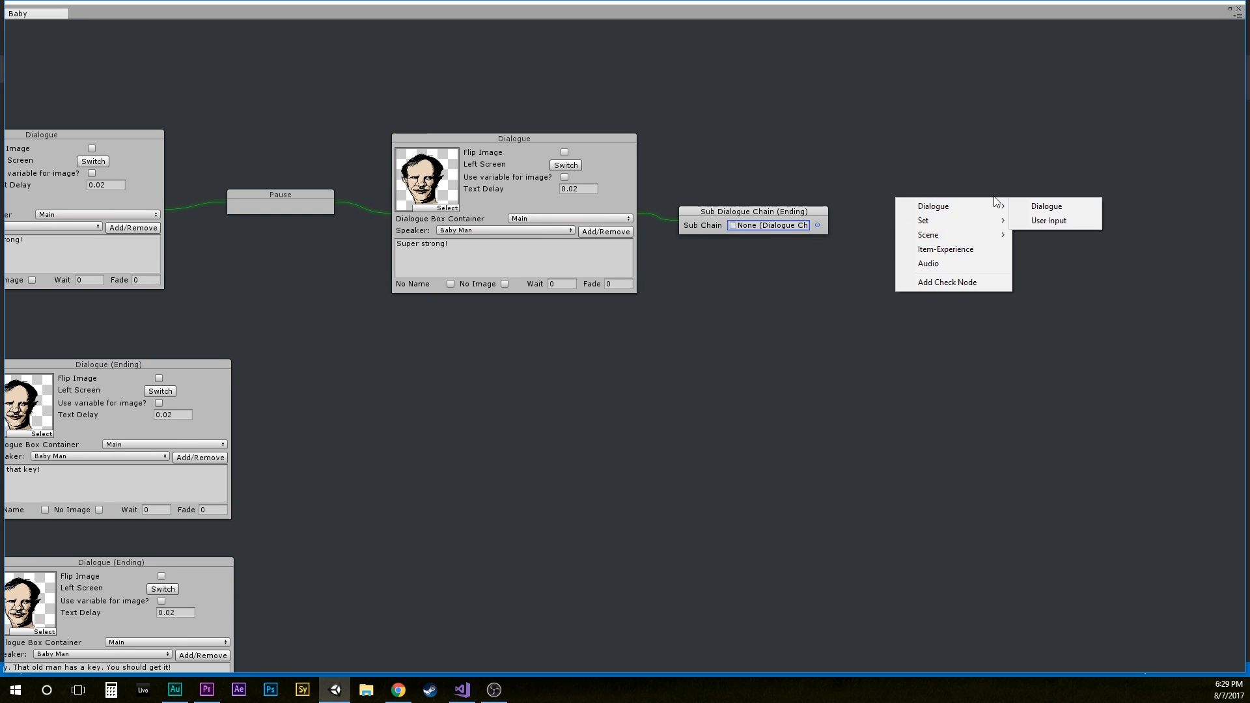
pyautogui.click(969, 221)
pyautogui.moveTo(961, 171); pyautogui.dragTo(929, 141)
# Step: Connect the Sub Dialogue Chain node to the new Dialogue node, enter "The sub dialogue chain has ended.", and close the node editor
pyautogui.rightClick(823, 212)
pyautogui.click(863, 226)
pyautogui.click(911, 261)
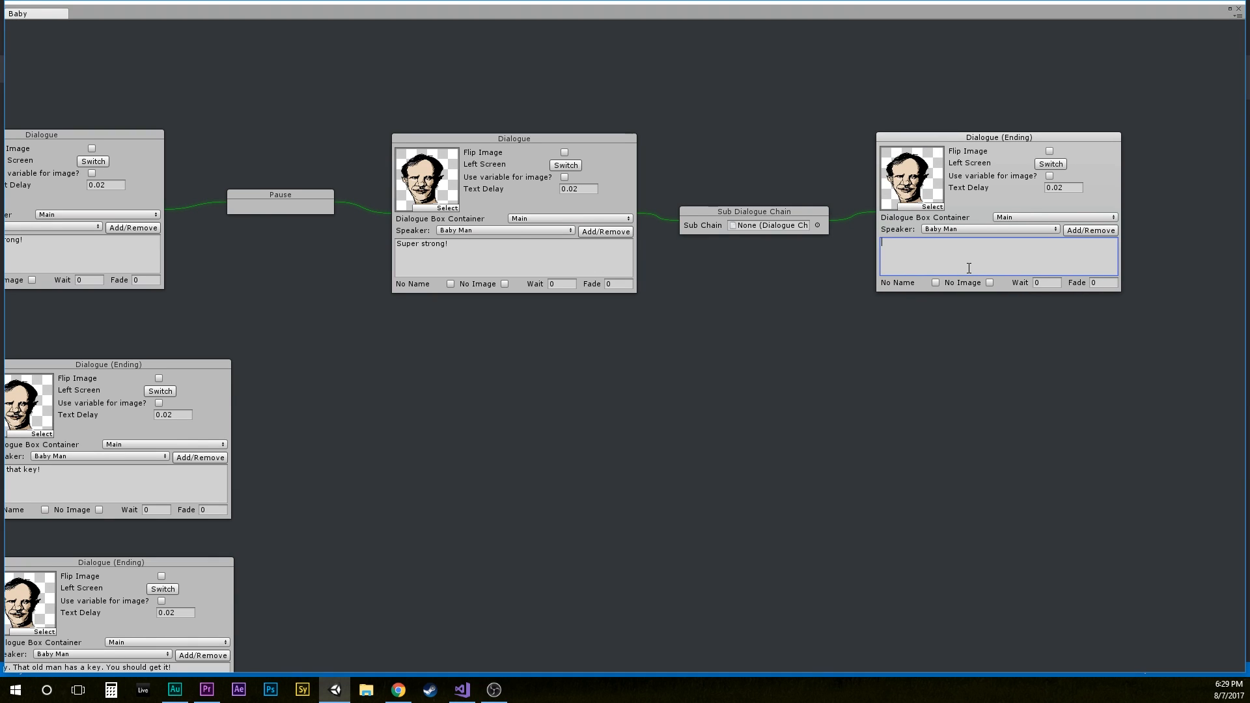
pyautogui.write('The dub dialogue chain has')
pyautogui.write('d.')
pyautogui.click(1239, 8)
# Step: Create a Dialogue Chain asset named BabySub in the Chains folder
pyautogui.rightClick(833, 491)
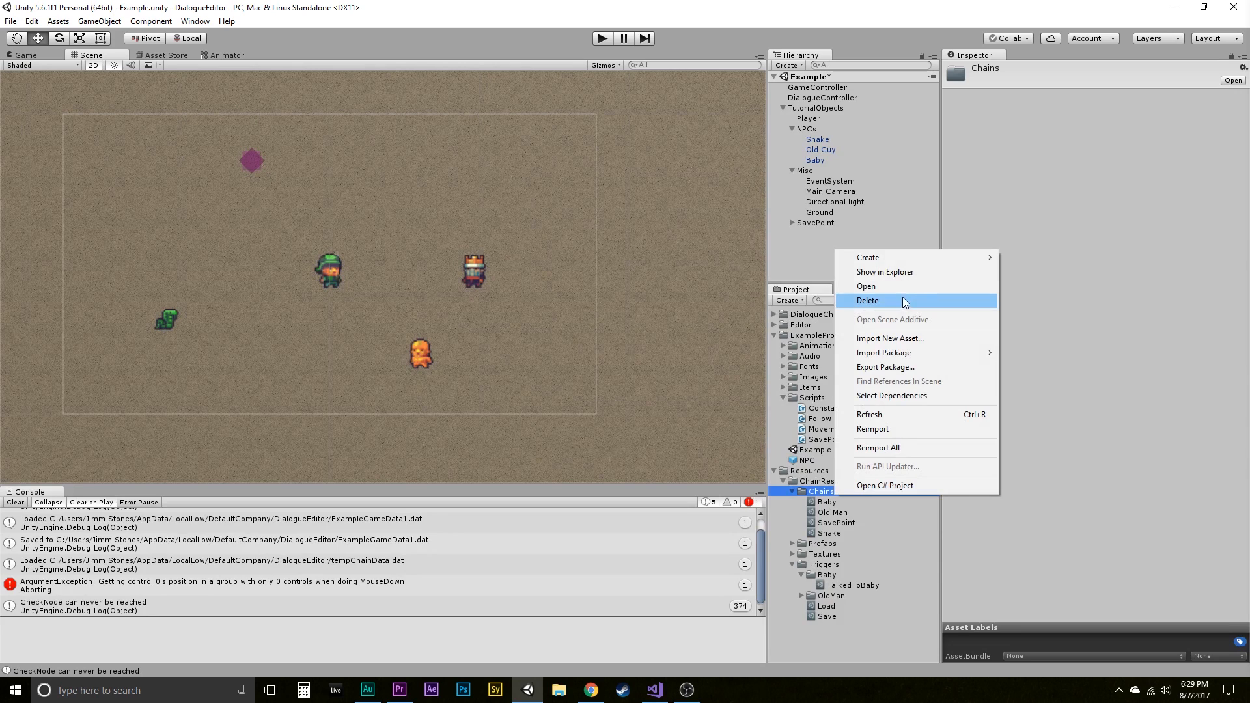
pyautogui.moveTo(912, 258)
pyautogui.click(1022, 272)
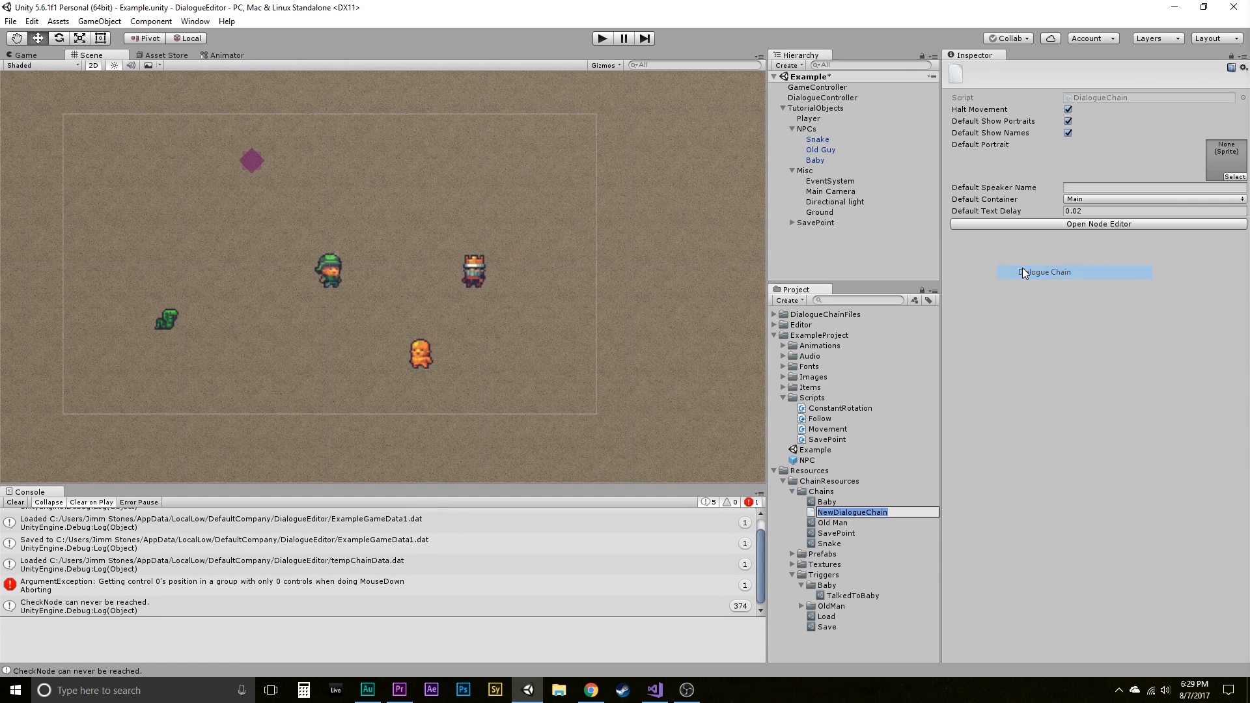
pyautogui.write('BabySub')
pyautogui.press('Return')
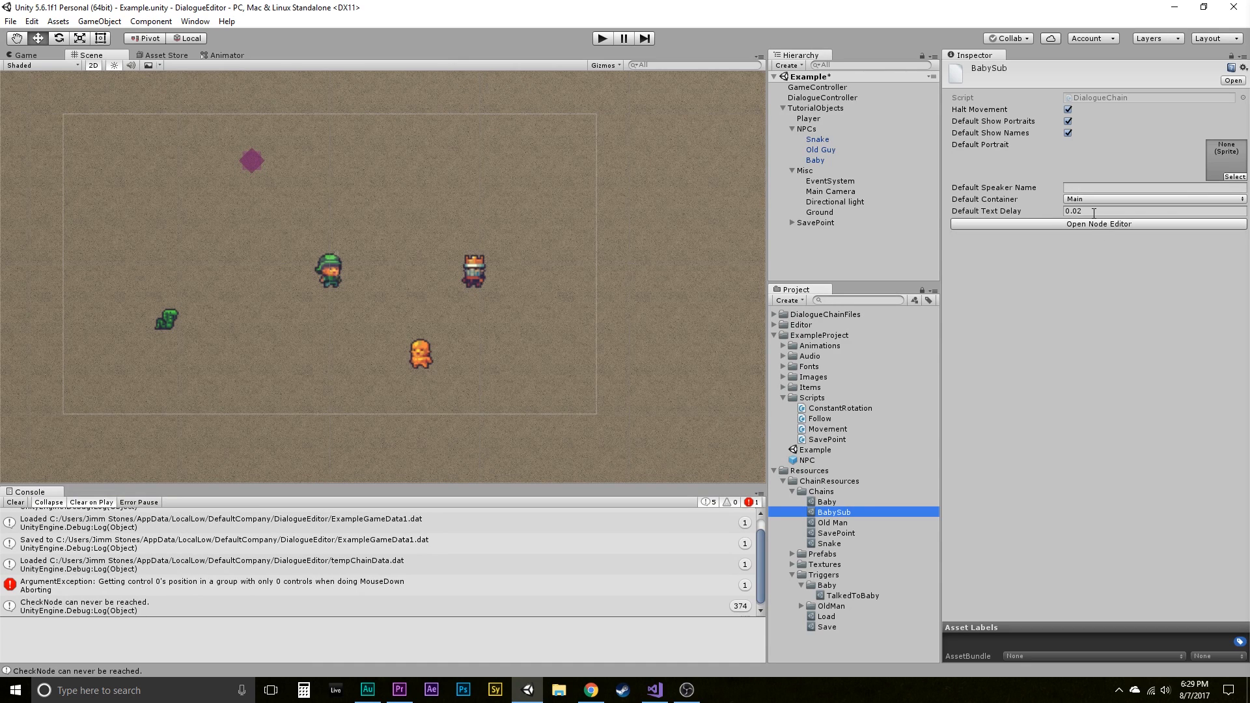
# Step: Set BabySub's default portrait to the Troll sprite and its default speaker name to Baby Man
pyautogui.click(1226, 176)
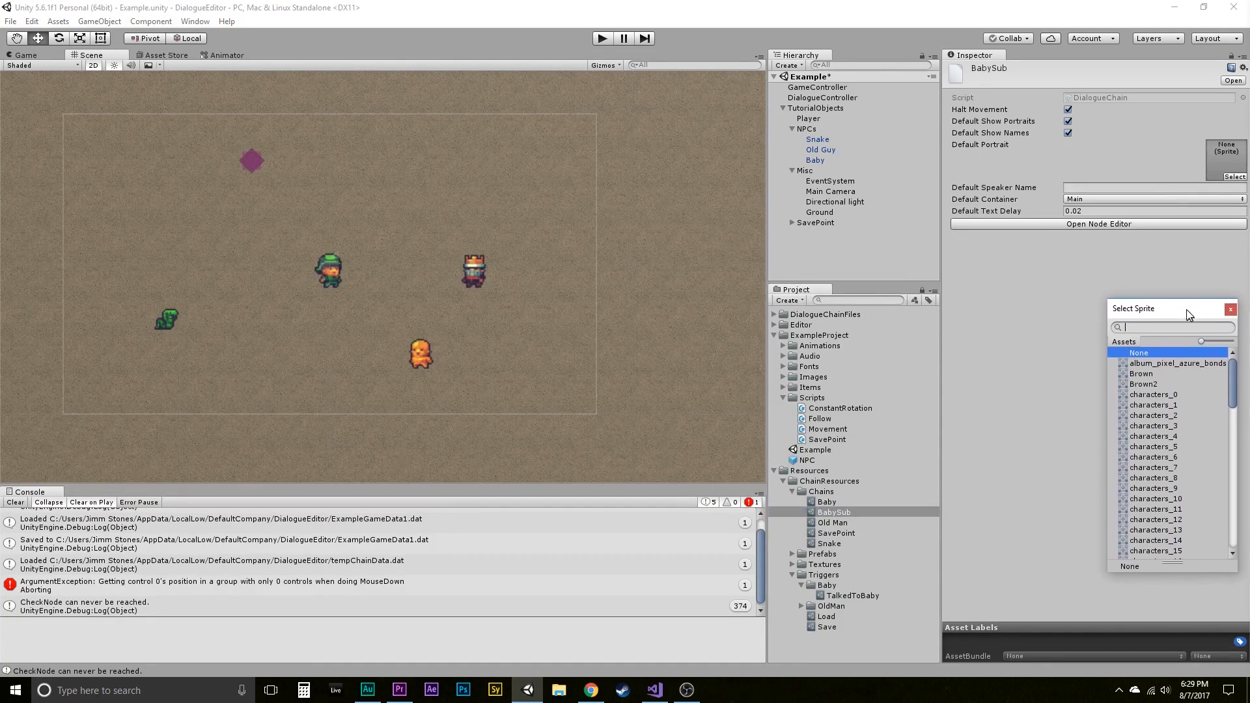
pyautogui.scroll(-15, 1166, 365)
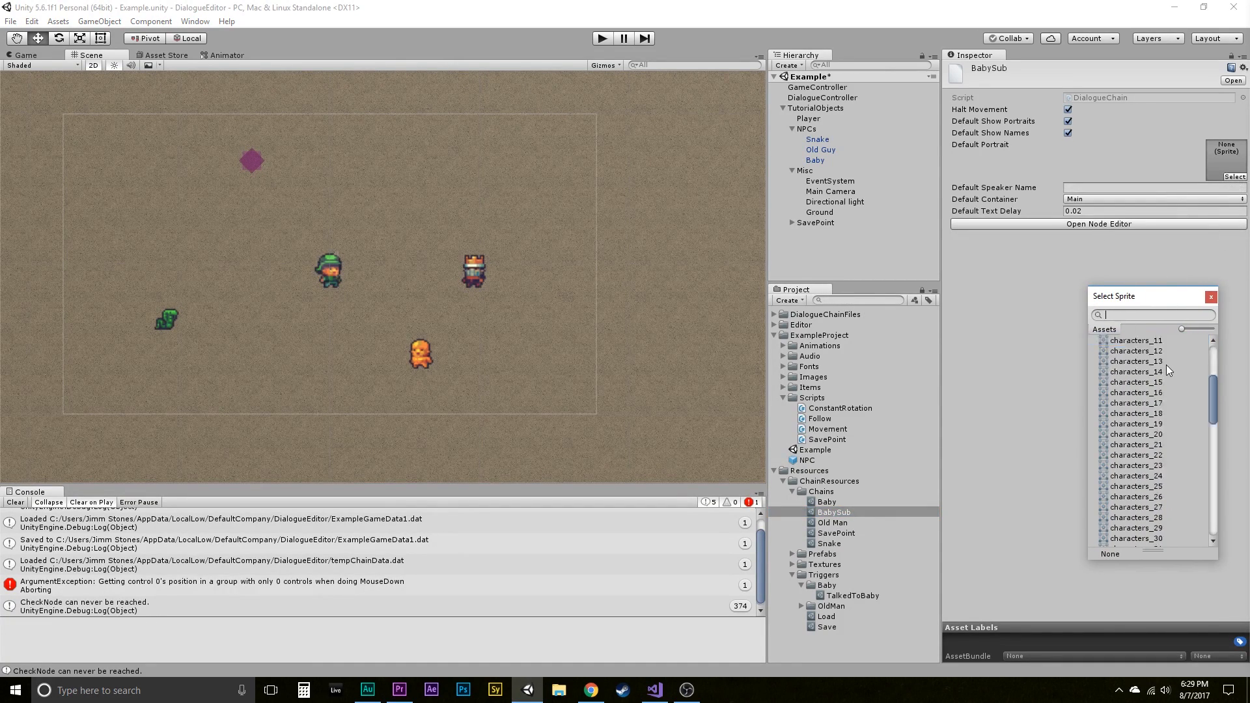
pyautogui.click(1125, 470)
pyautogui.click(1126, 470)
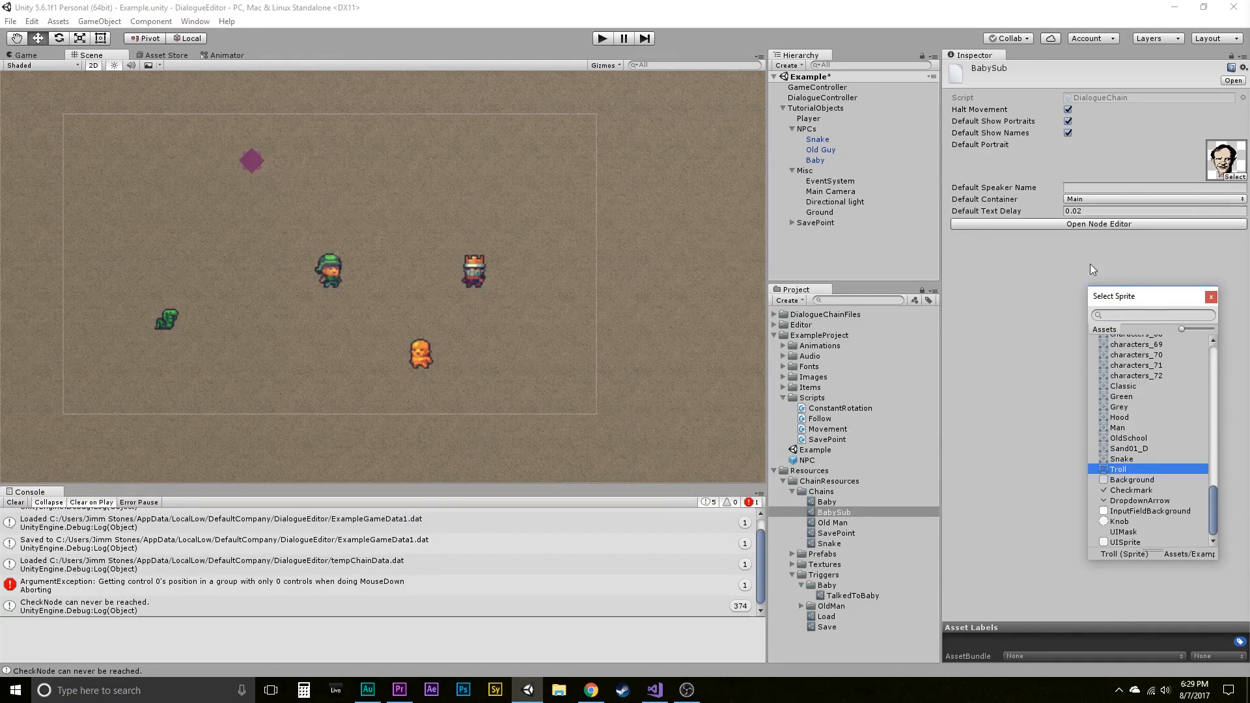
pyautogui.click(1091, 188)
pyautogui.write('Bab')
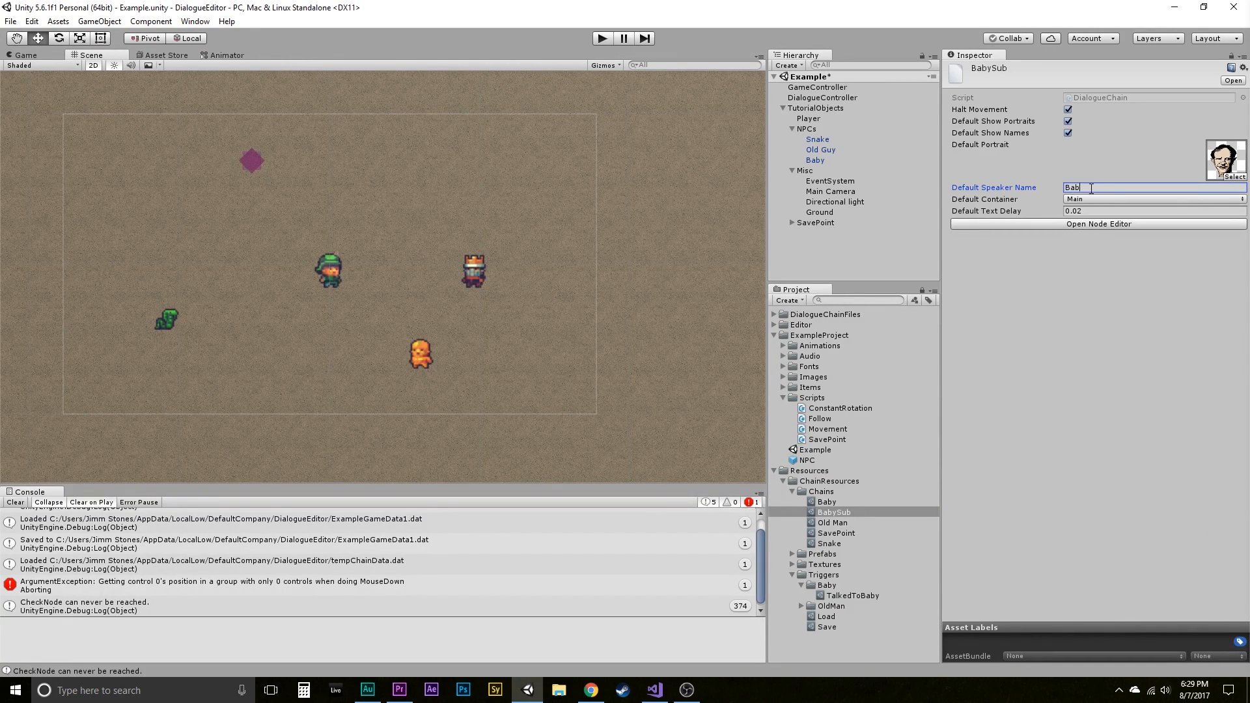
pyautogui.write('y Man')
# Step: Open BabySub in the node editor and create its starting node
pyautogui.click(1083, 222)
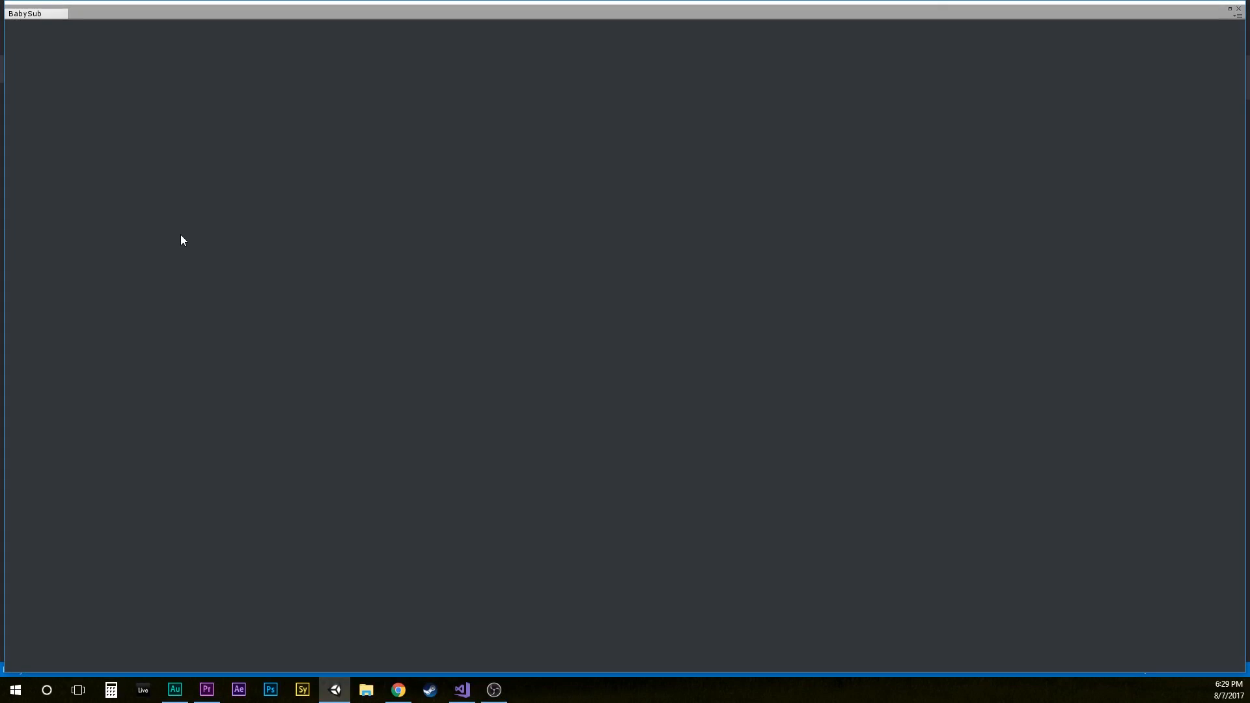
pyautogui.rightClick(180, 241)
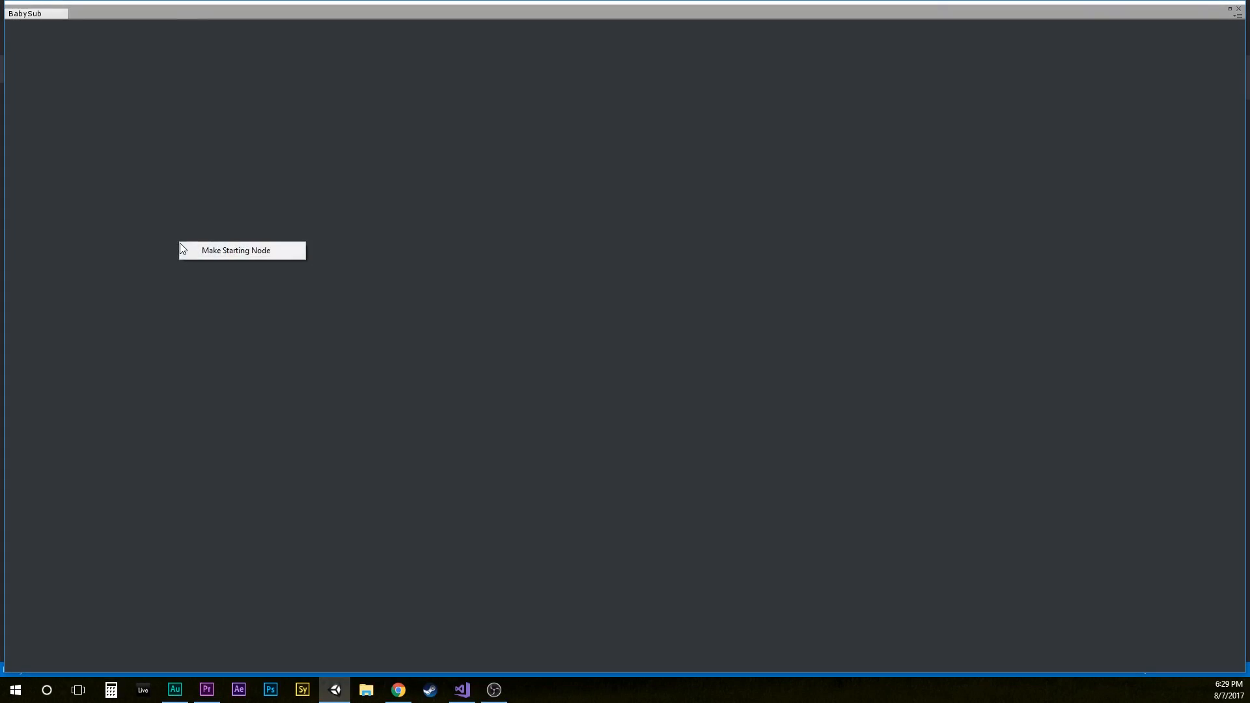
pyautogui.click(191, 252)
# Step: Add a Dialogue node beside the Start node with the text "This is a sub dialogue node."
pyautogui.rightClick(251, 262)
pyautogui.moveTo(268, 268)
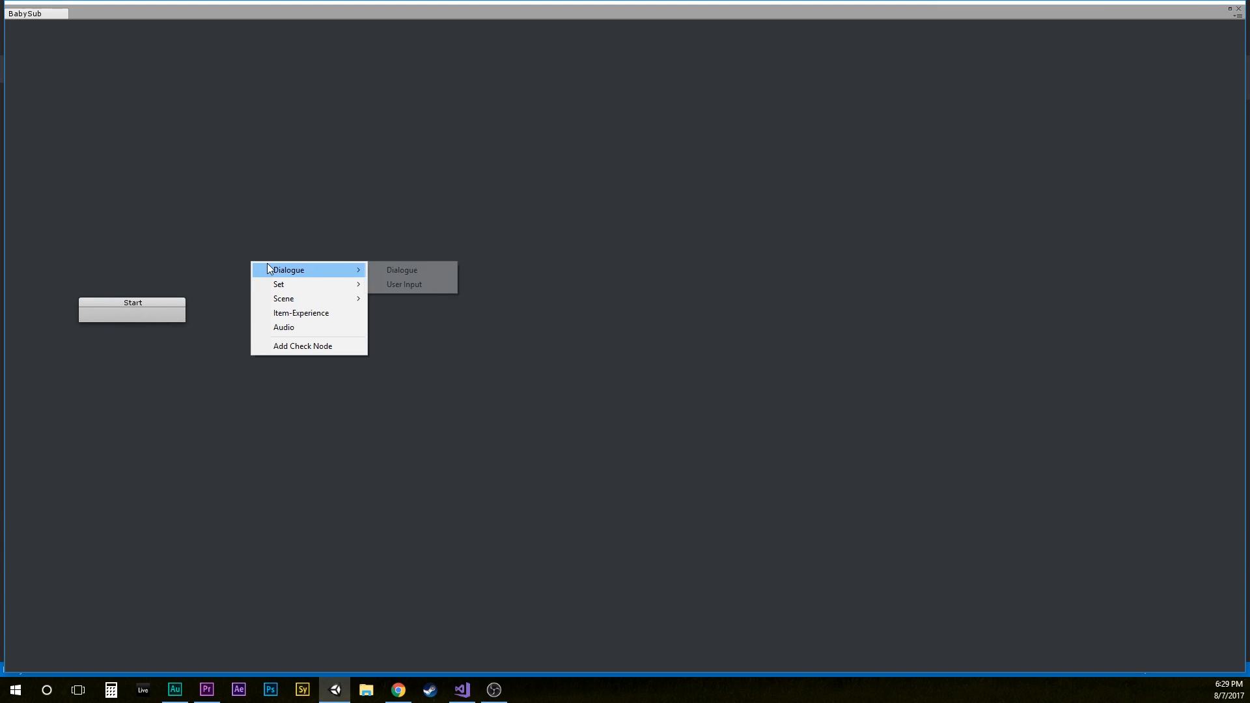
pyautogui.press('Escape')
pyautogui.rightClick(274, 291)
pyautogui.moveTo(309, 296)
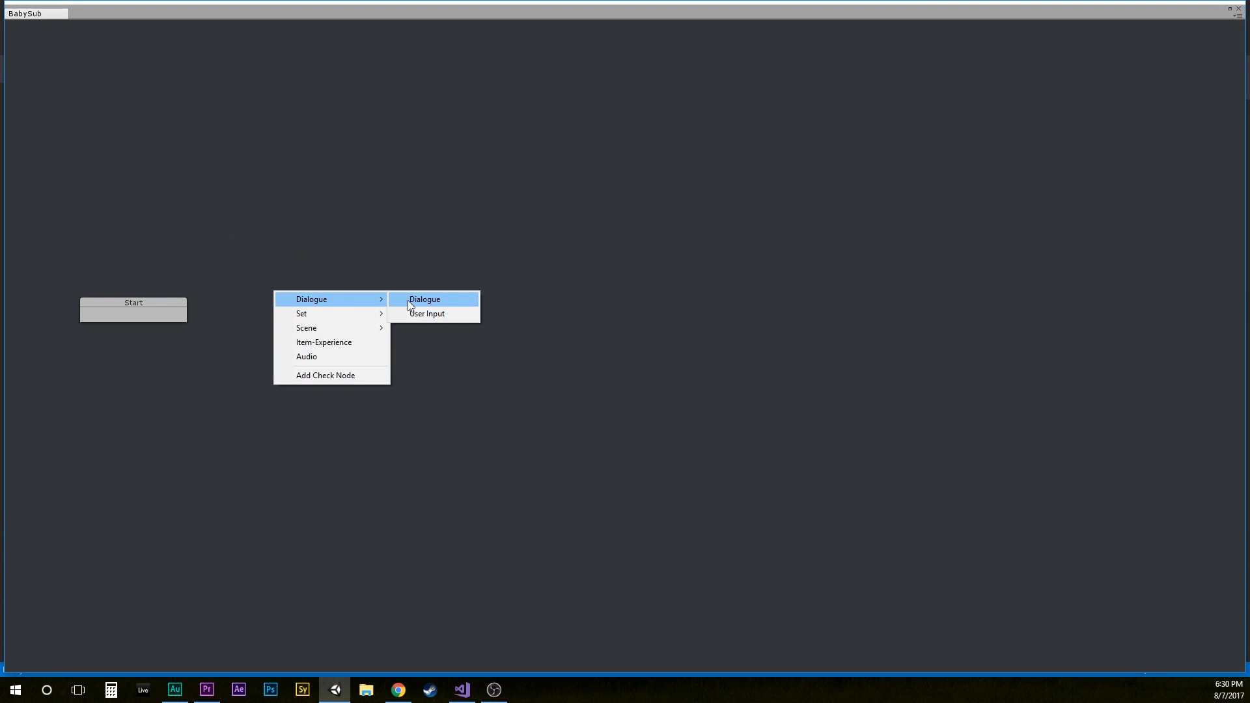
pyautogui.click(407, 297)
pyautogui.click(349, 378)
pyautogui.write('This is a sub dialogue node.')
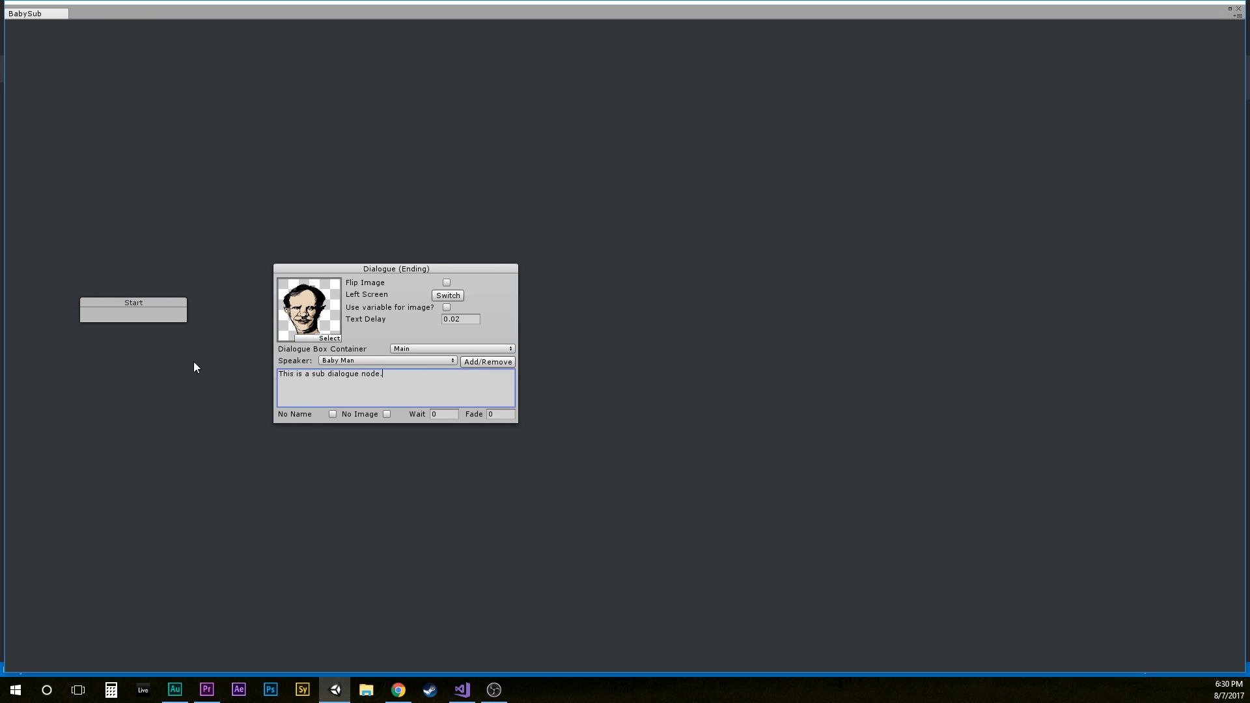
# Step: Connect BabySub's Start node to its Dialogue node and close the node editor
pyautogui.rightClick(170, 315)
pyautogui.click(176, 319)
pyautogui.click(281, 389)
pyautogui.moveTo(165, 237); pyautogui.dragTo(181, 243)
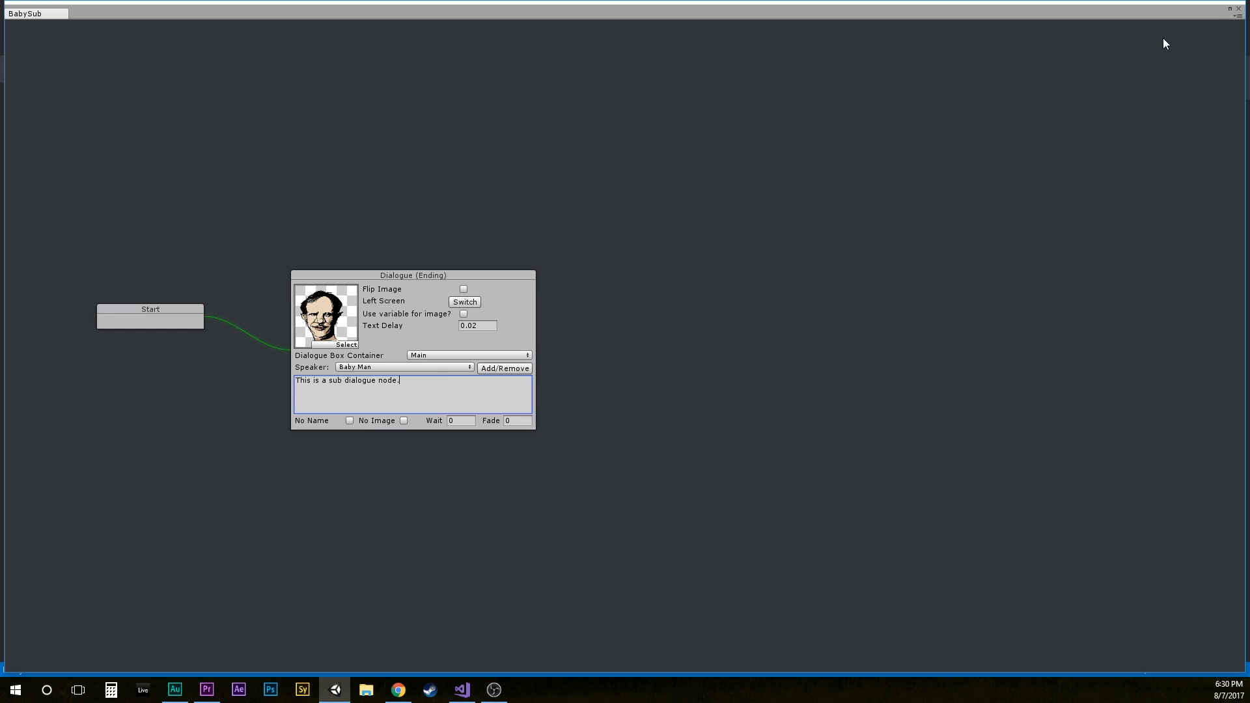
pyautogui.click(1238, 9)
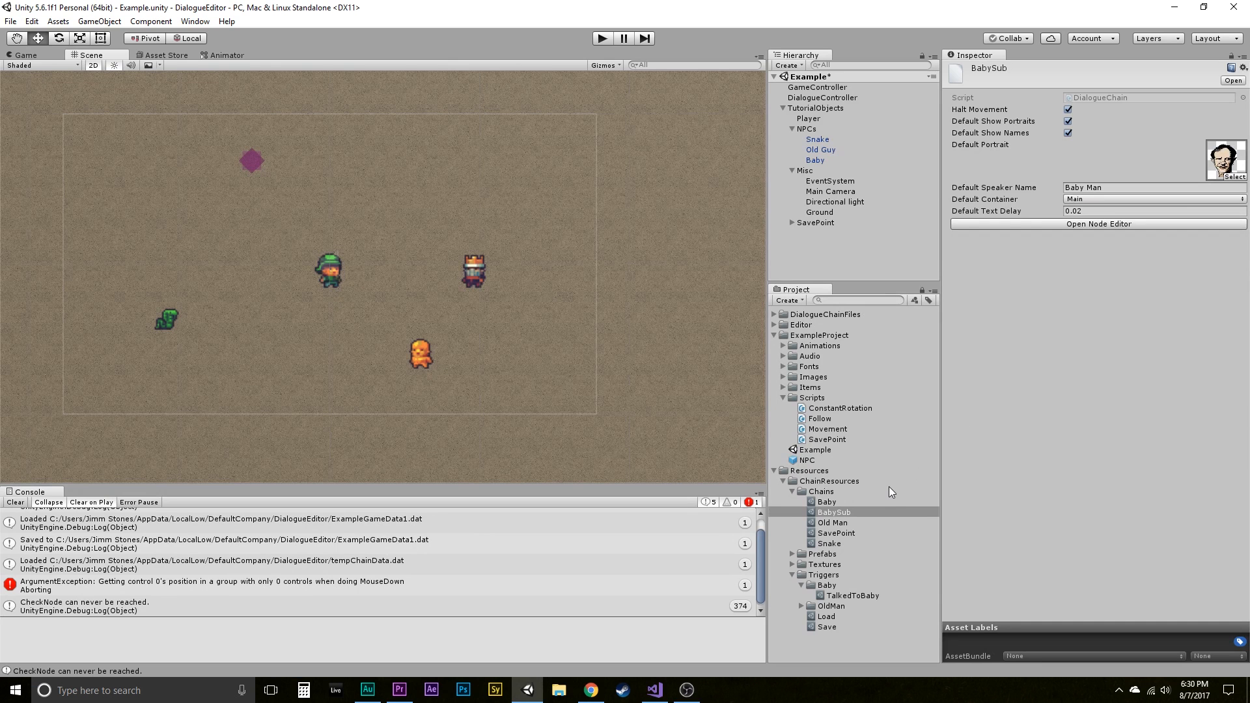
# Step: Reopen the Baby chain in the node editor and assign BabySub as the Sub Dialogue Chain node's sub chain
pyautogui.click(828, 504)
pyautogui.click(1013, 226)
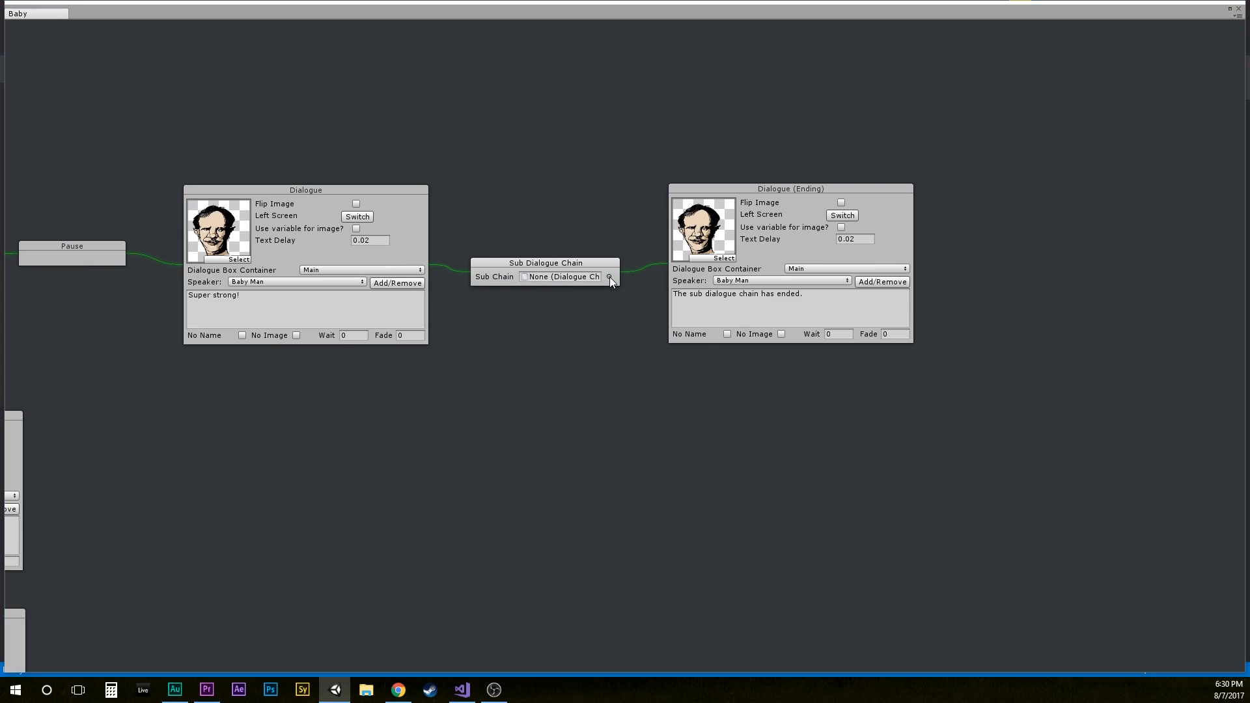
pyautogui.click(609, 276)
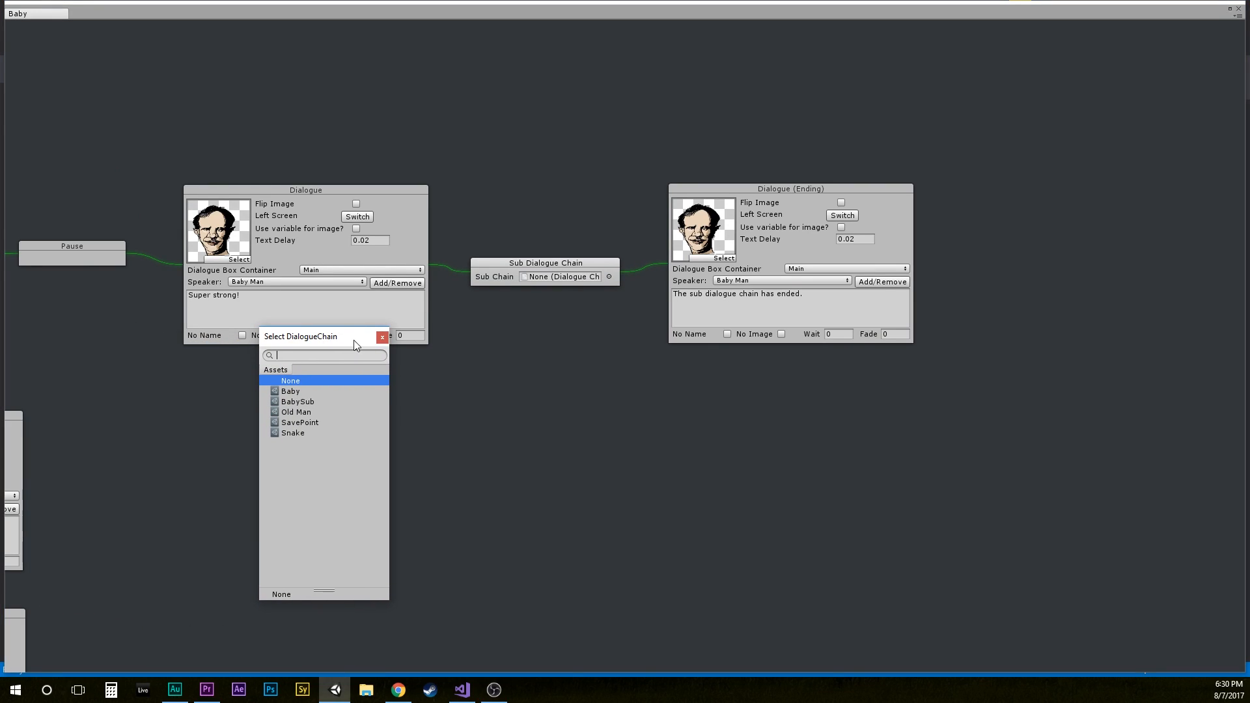
pyautogui.click(381, 339)
pyautogui.click(609, 277)
pyautogui.click(298, 403)
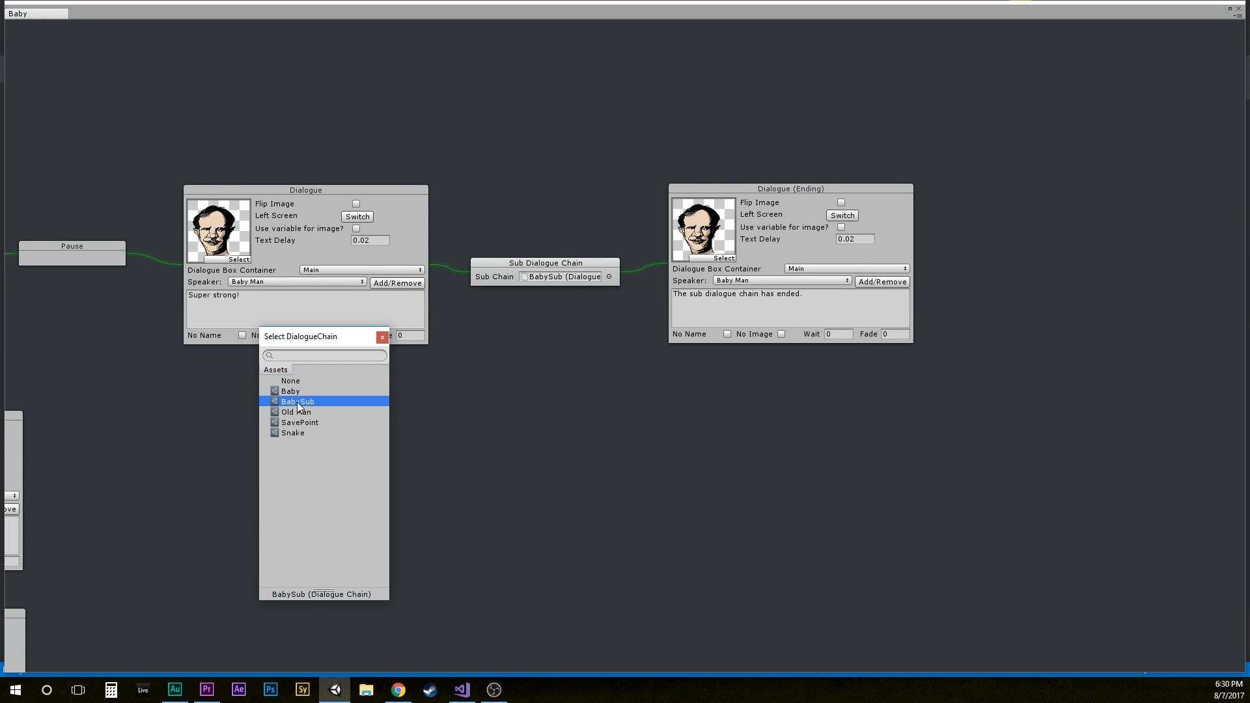
# Step: Confirm BabySub as the sub chain and review the Baby chain from its player stat checks to the ending dialogue
pyautogui.doubleClick(298, 403)
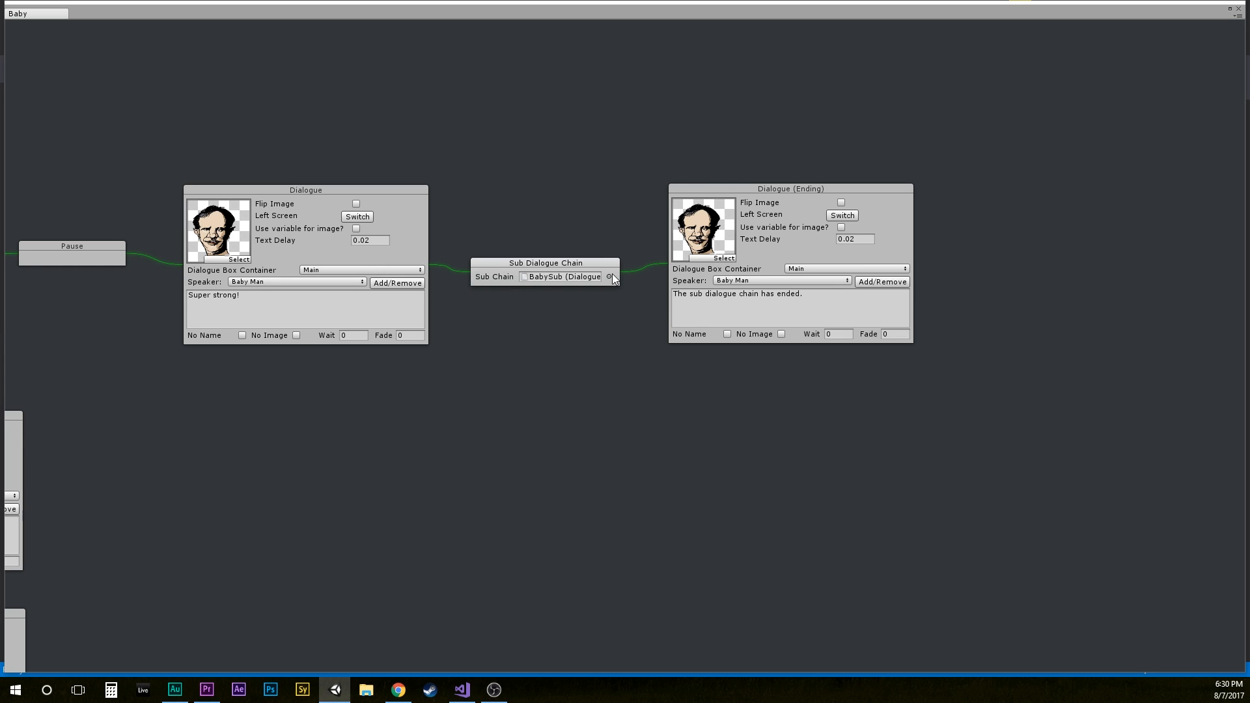
pyautogui.moveTo(228, 460); pyautogui.dragTo(979, 401)
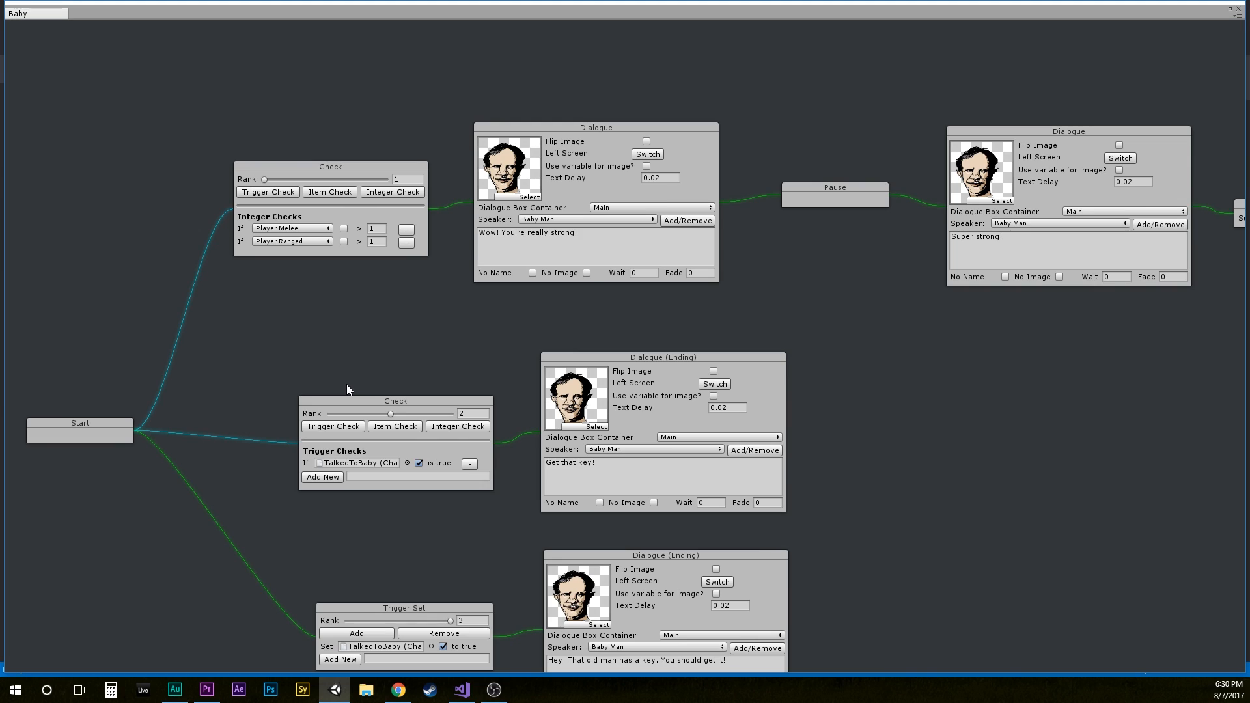
pyautogui.moveTo(339, 365); pyautogui.dragTo(339, 371, button='middle')
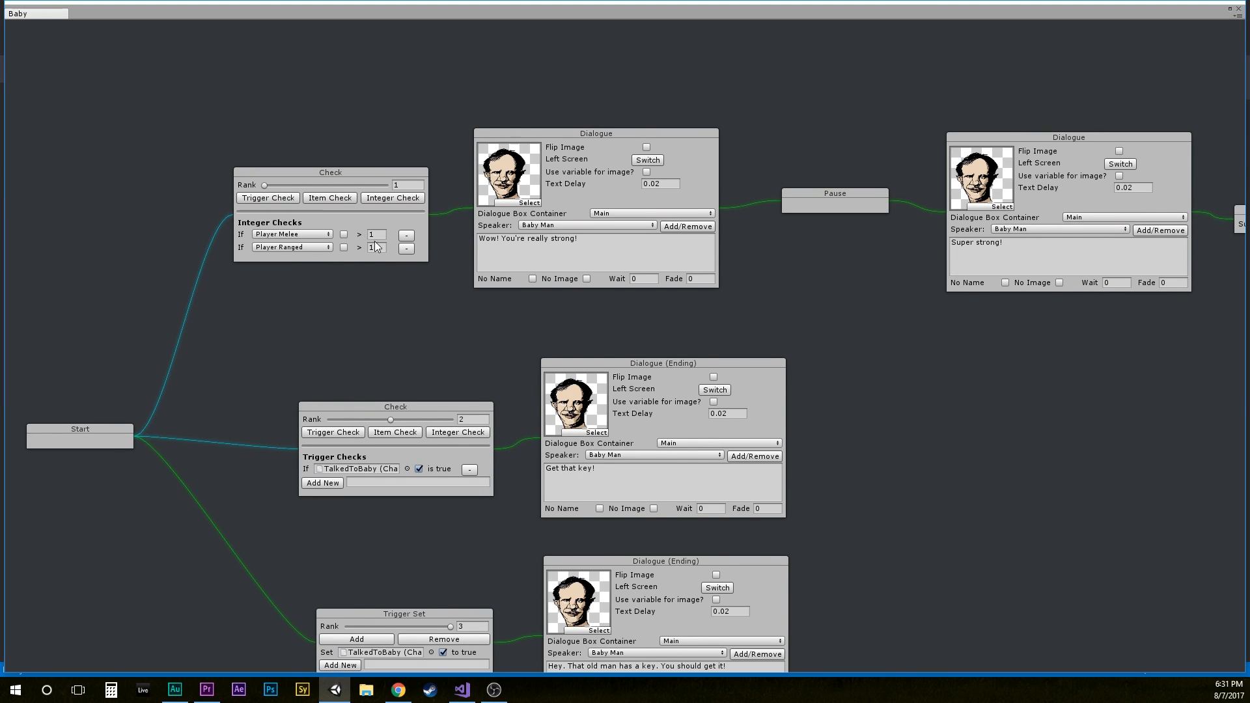
pyautogui.moveTo(389, 294); pyautogui.dragTo(221, 307, button='middle')
pyautogui.click(352, 274)
pyautogui.moveTo(613, 308); pyautogui.dragTo(526, 312, button='middle')
pyautogui.moveTo(627, 338); pyautogui.dragTo(360, 343, button='middle')
pyautogui.click(515, 282)
pyautogui.moveTo(597, 377); pyautogui.dragTo(396, 391, button='middle')
pyautogui.moveTo(521, 250); pyautogui.dragTo(521, 250)
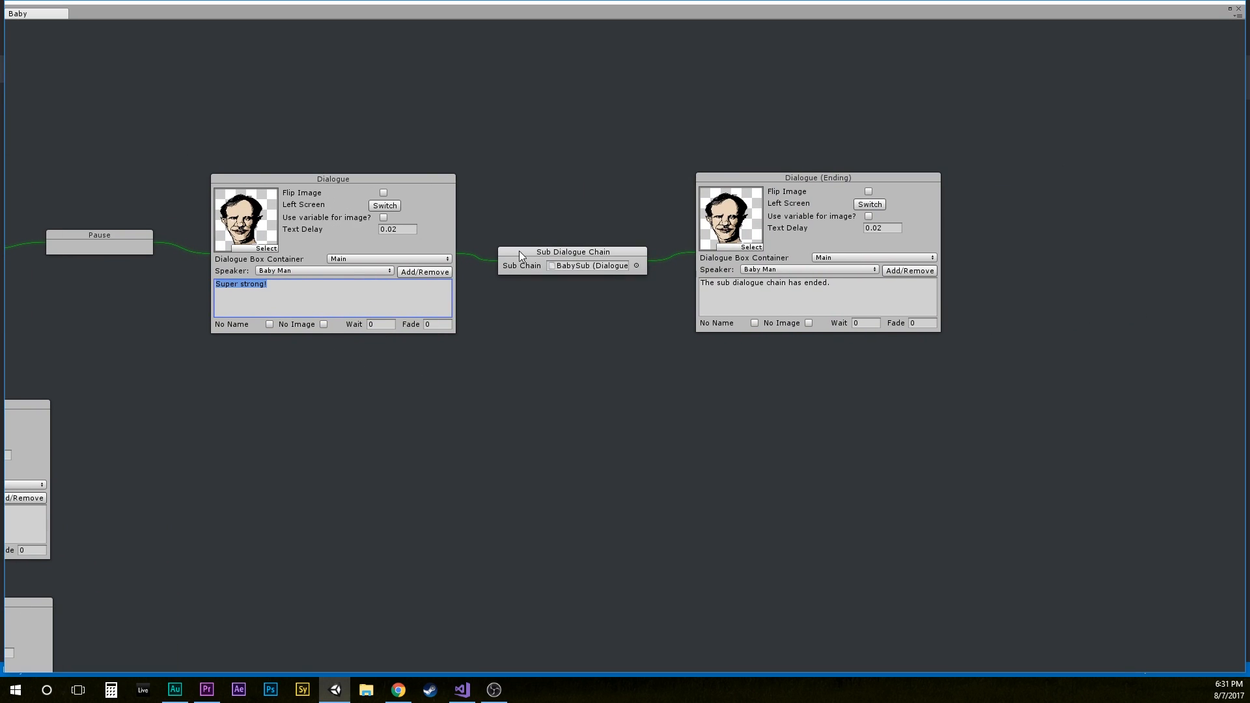
pyautogui.click(811, 294)
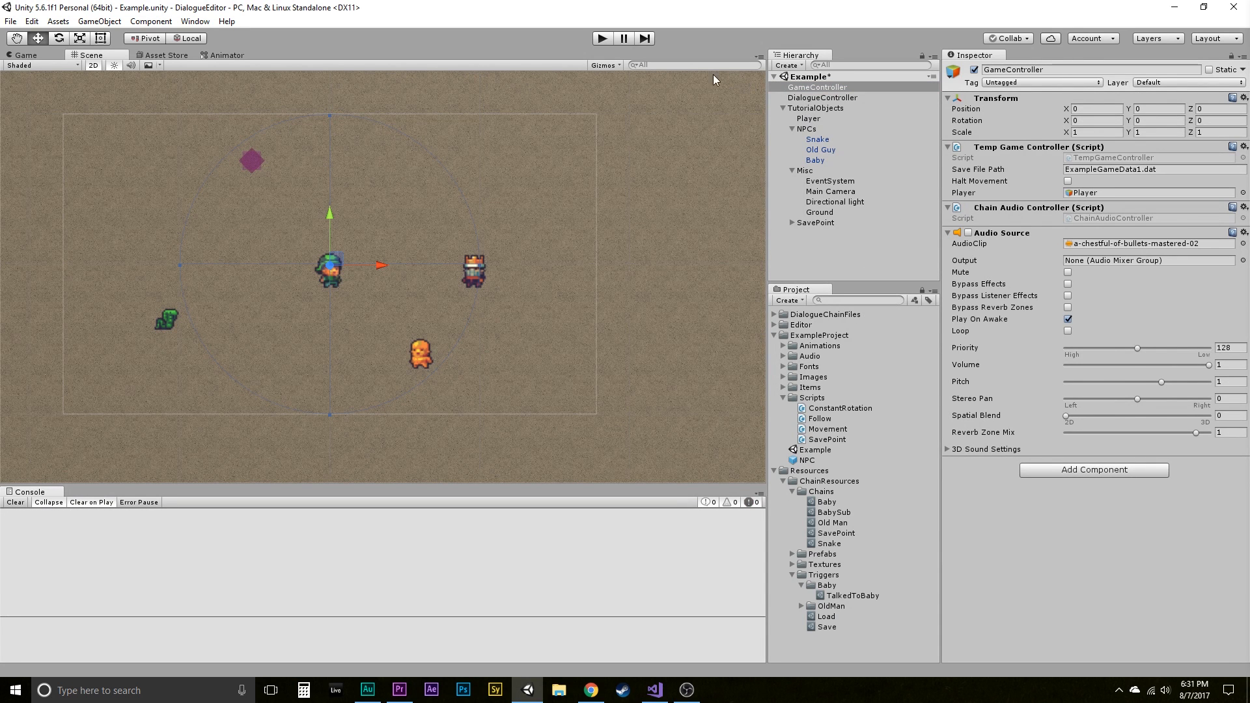
# Step: Run the game, play through the baby's dialogue and walk the player to the Old Man
pyautogui.click(602, 39)
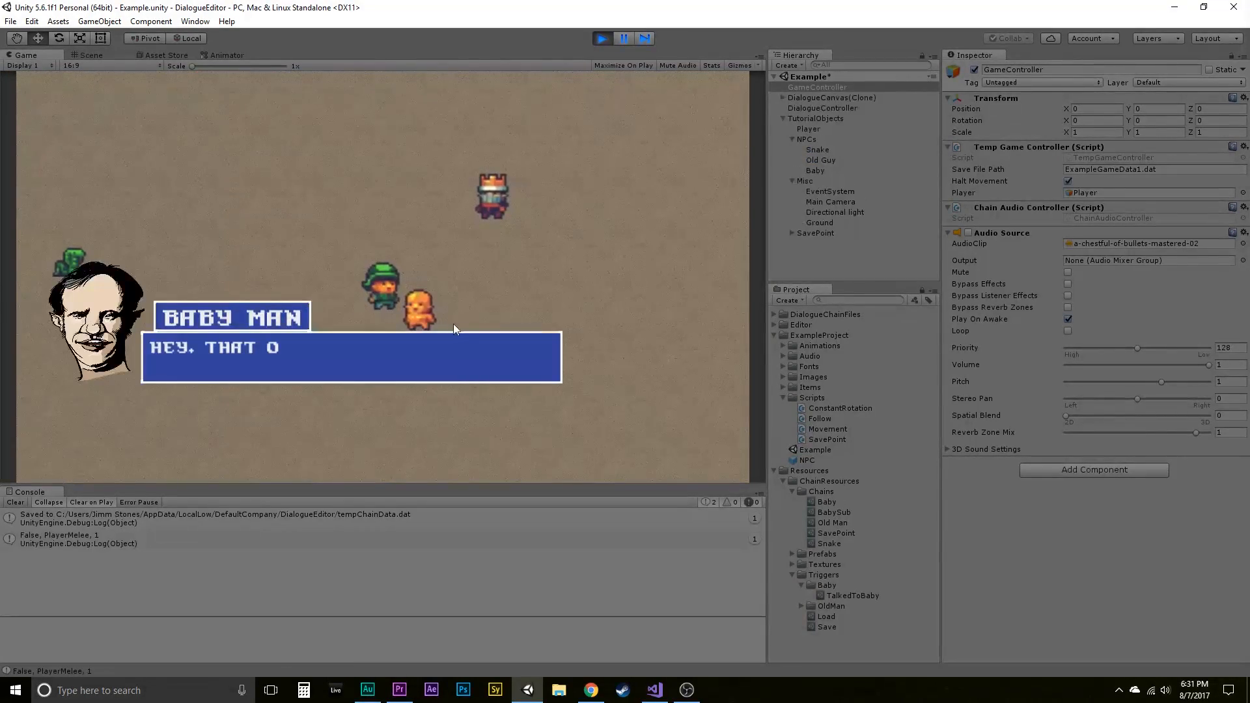
pyautogui.click(466, 326)
pyautogui.press('w')
pyautogui.press('d')
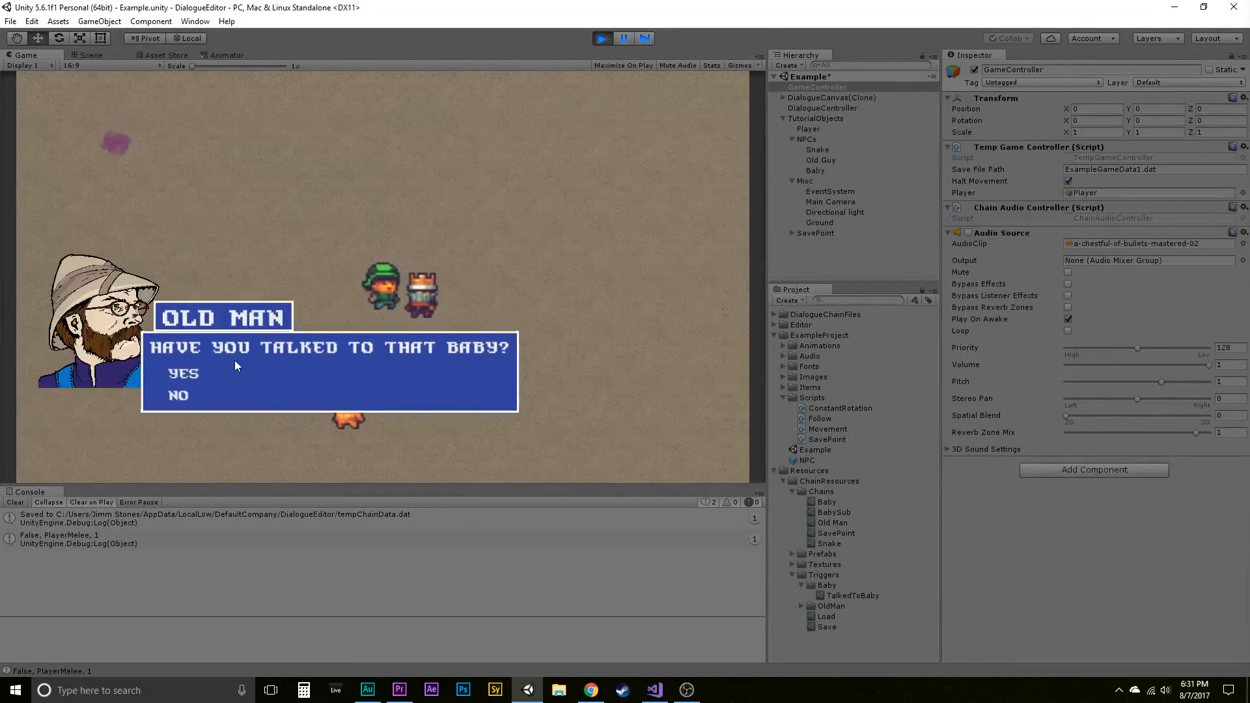
# Step: Answer Yes to the Old Man's question and advance his dialogue until the silver key is received
pyautogui.click(189, 370)
pyautogui.click(322, 386)
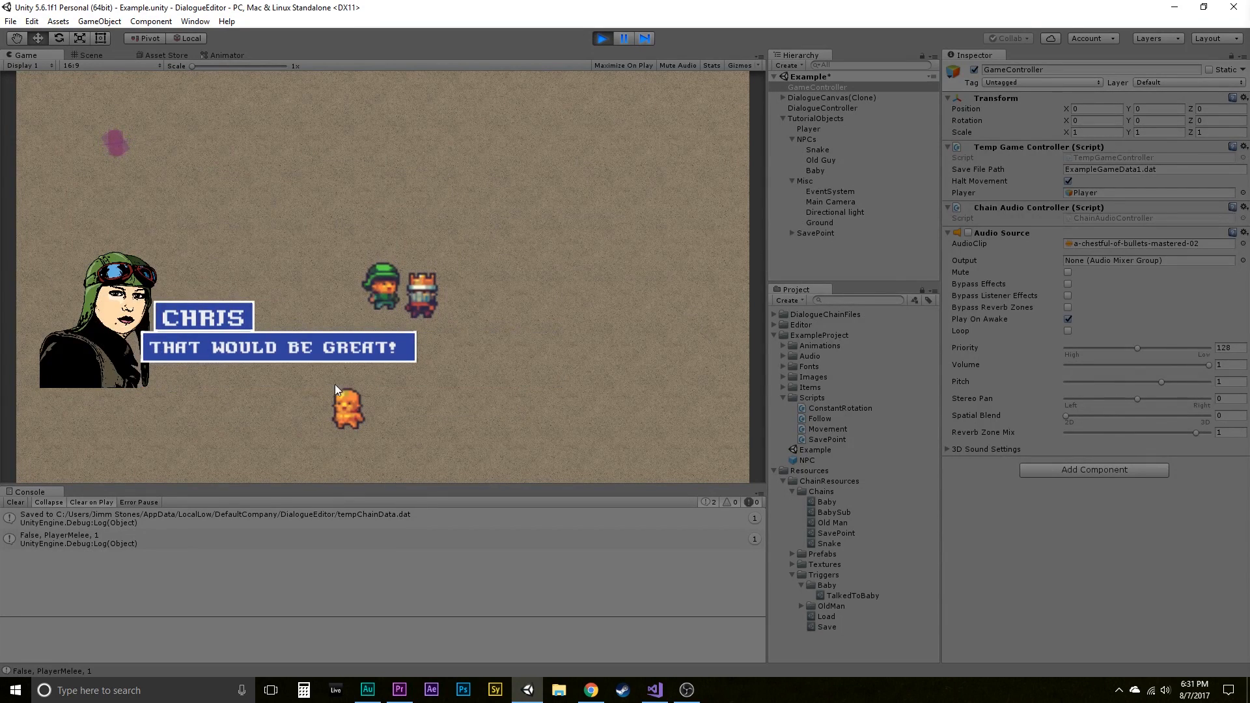
pyautogui.click(408, 384)
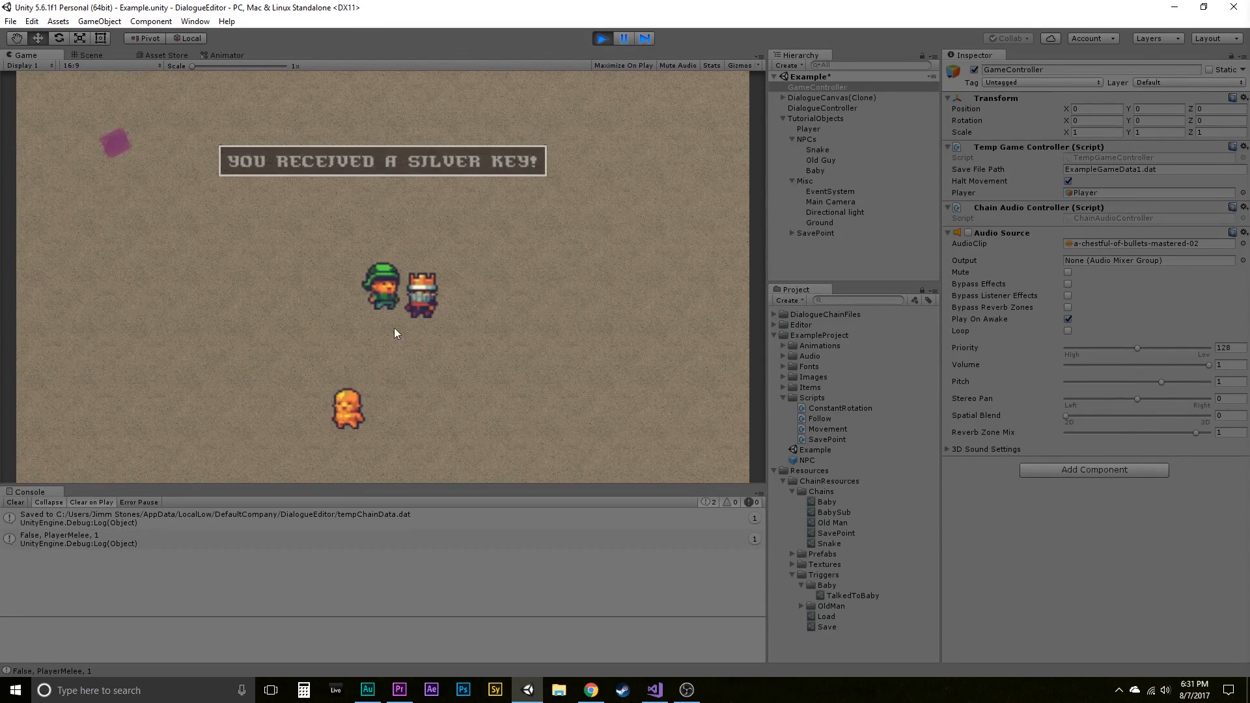
pyautogui.click(388, 279)
# Step: Walk the player to the snake and play through its dialogue with the Player object's stats displayed
pyautogui.press('a')
pyautogui.press('s')
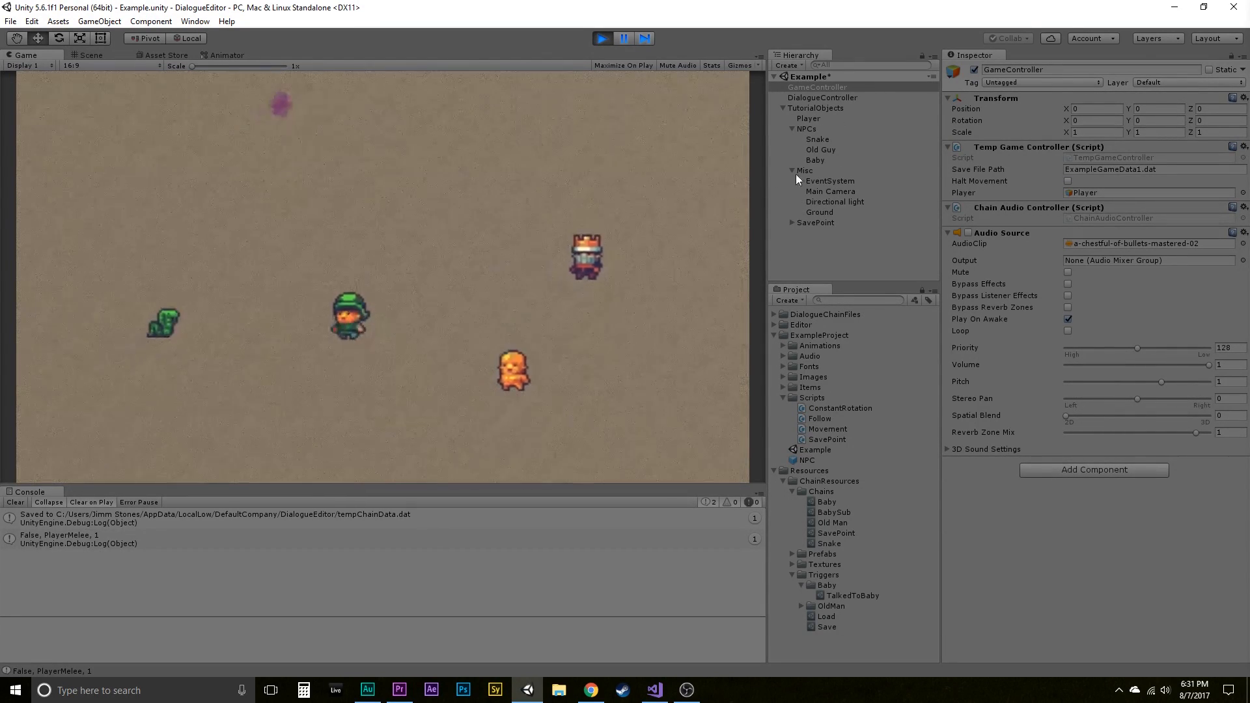
pyautogui.click(814, 119)
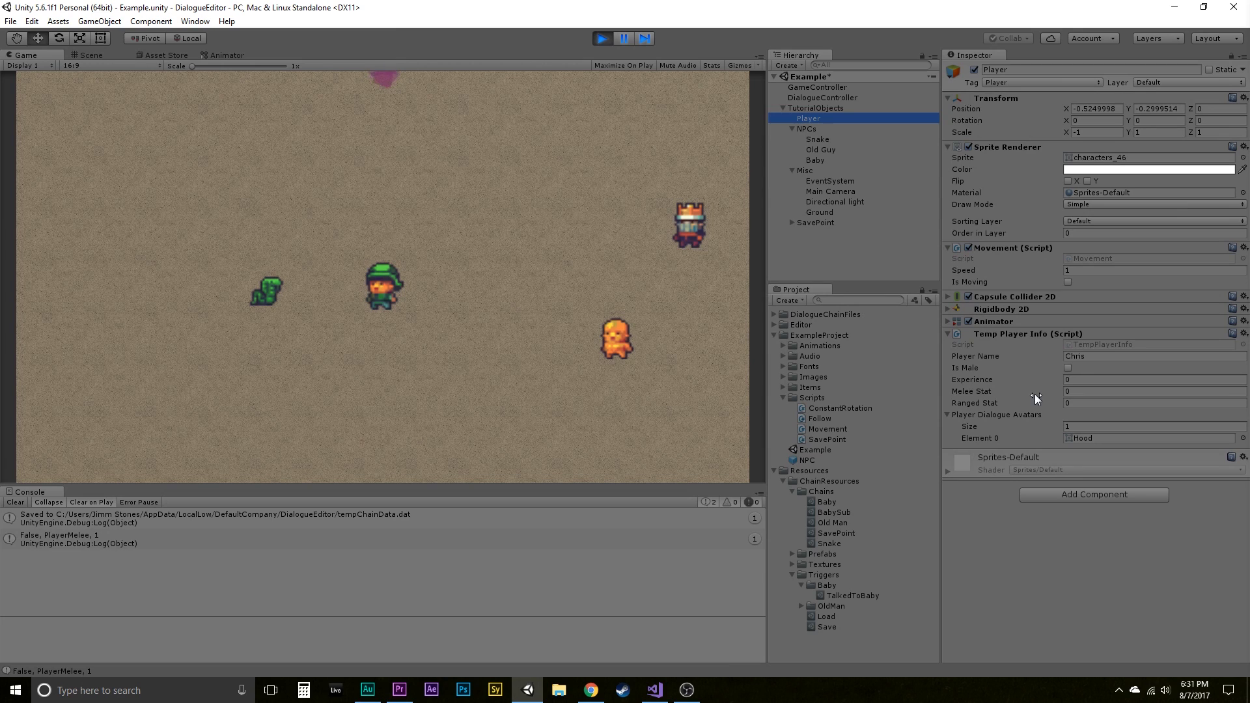
pyautogui.click(476, 357)
pyautogui.press('a')
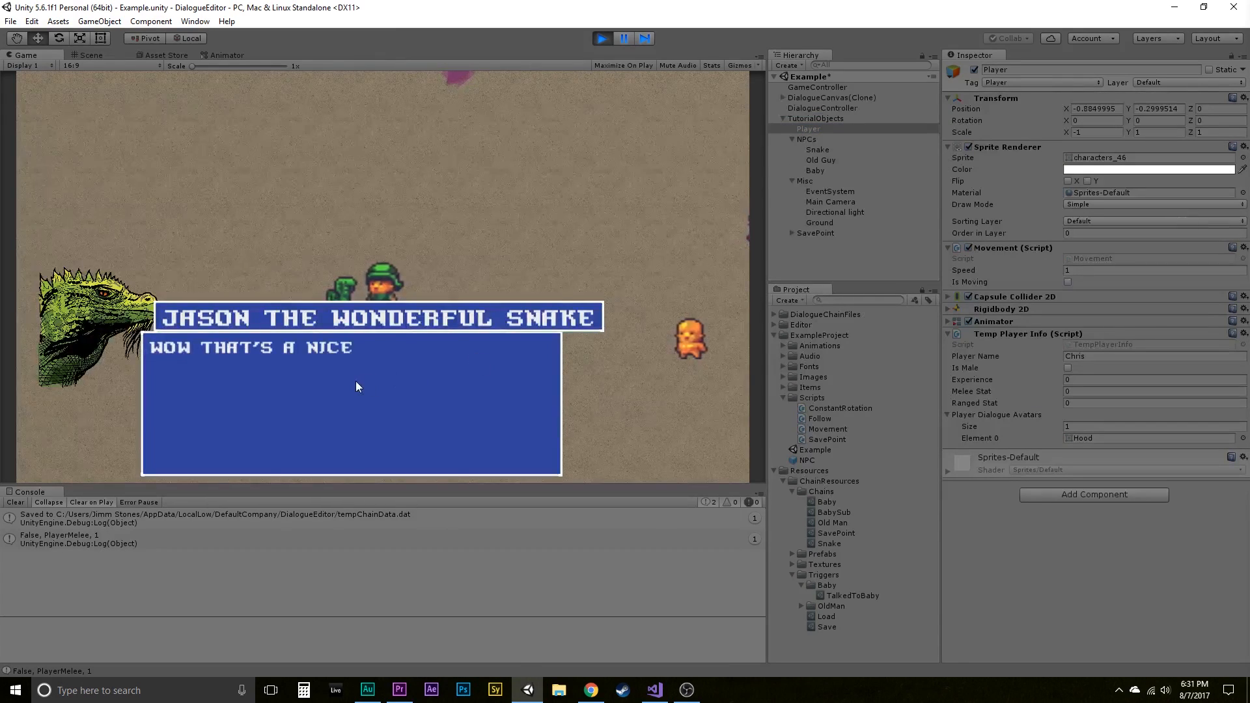
pyautogui.click(186, 413)
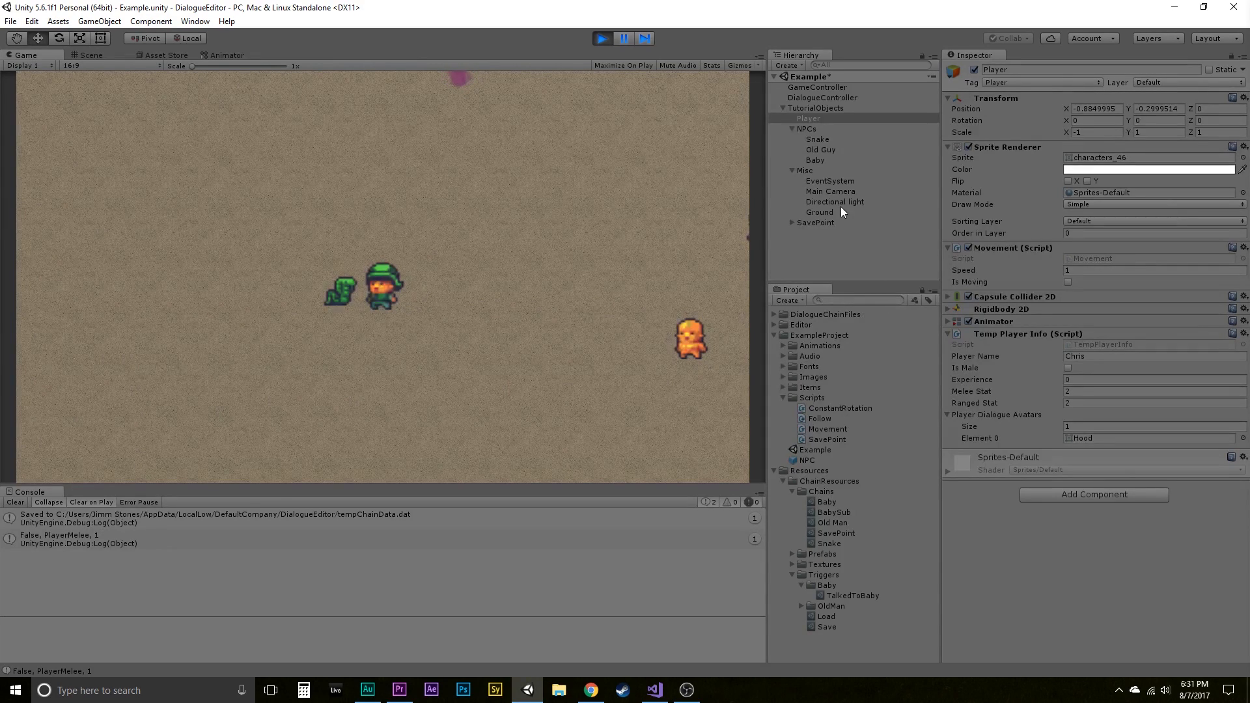
# Step: Inspect the Player's Melee and Ranged stats and walk to the baby to start its dialogue
pyautogui.press('d')
pyautogui.press('s')
pyautogui.click(821, 89)
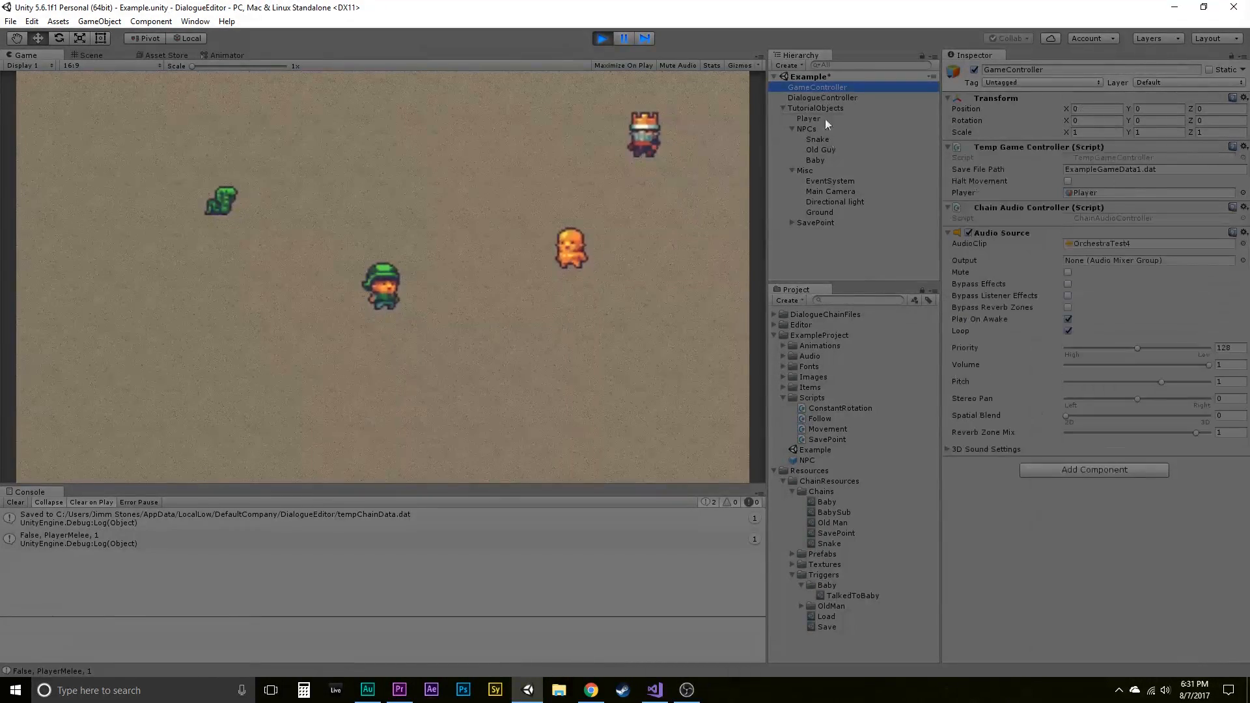
pyautogui.click(811, 119)
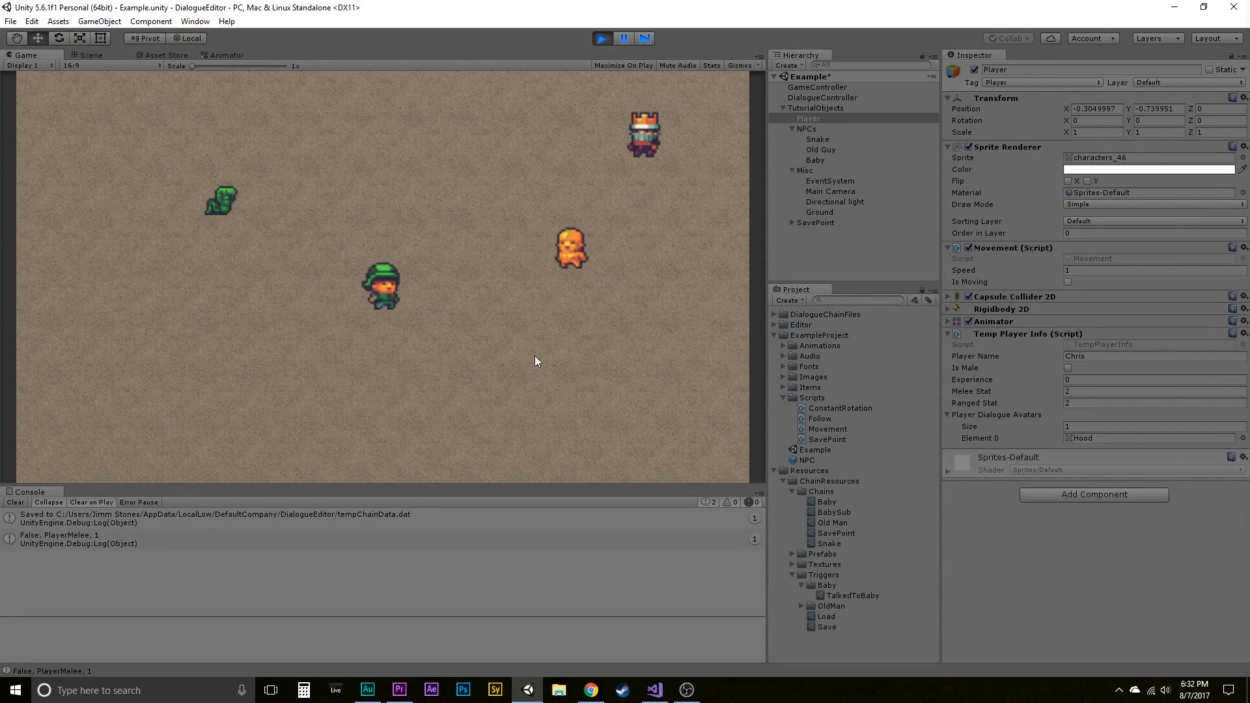
pyautogui.click(499, 345)
pyautogui.press('d')
pyautogui.press('w')
pyautogui.press('s')
pyautogui.press('space')
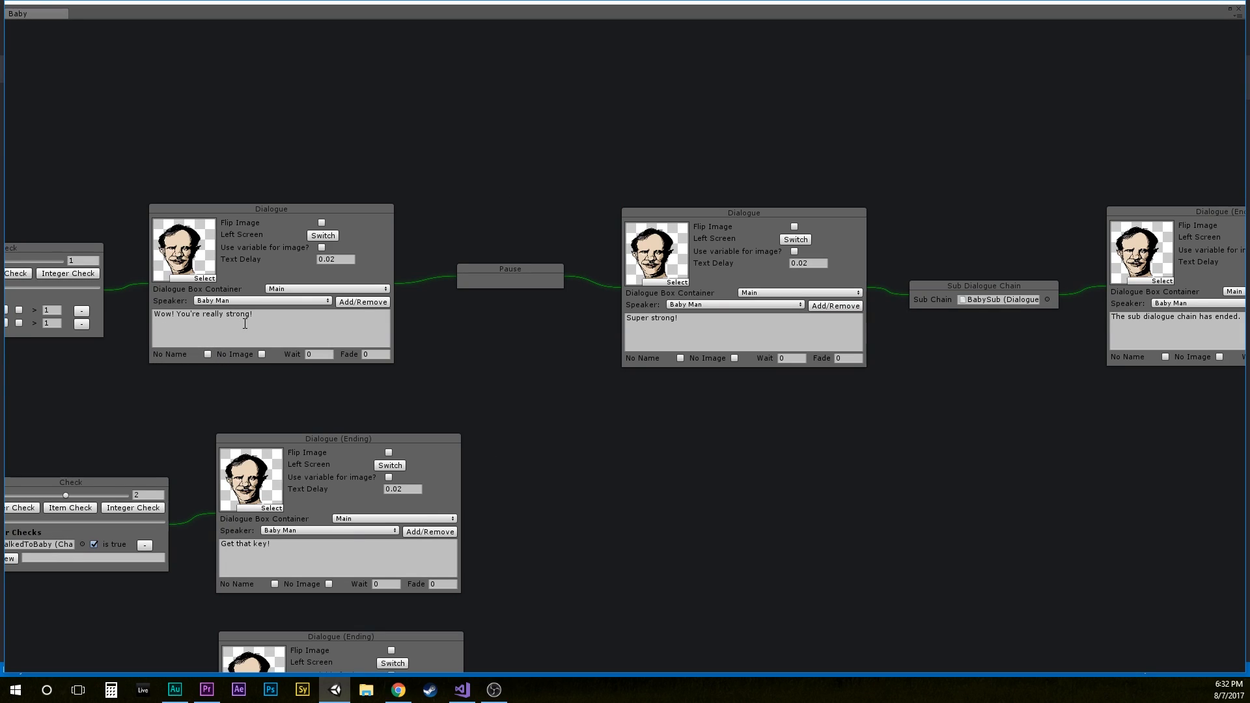
# Step: Check the Pause node in the Baby chain, advance the baby's line and walk around to test talking to the snake
pyautogui.moveTo(486, 308); pyautogui.dragTo(465, 315, button='middle')
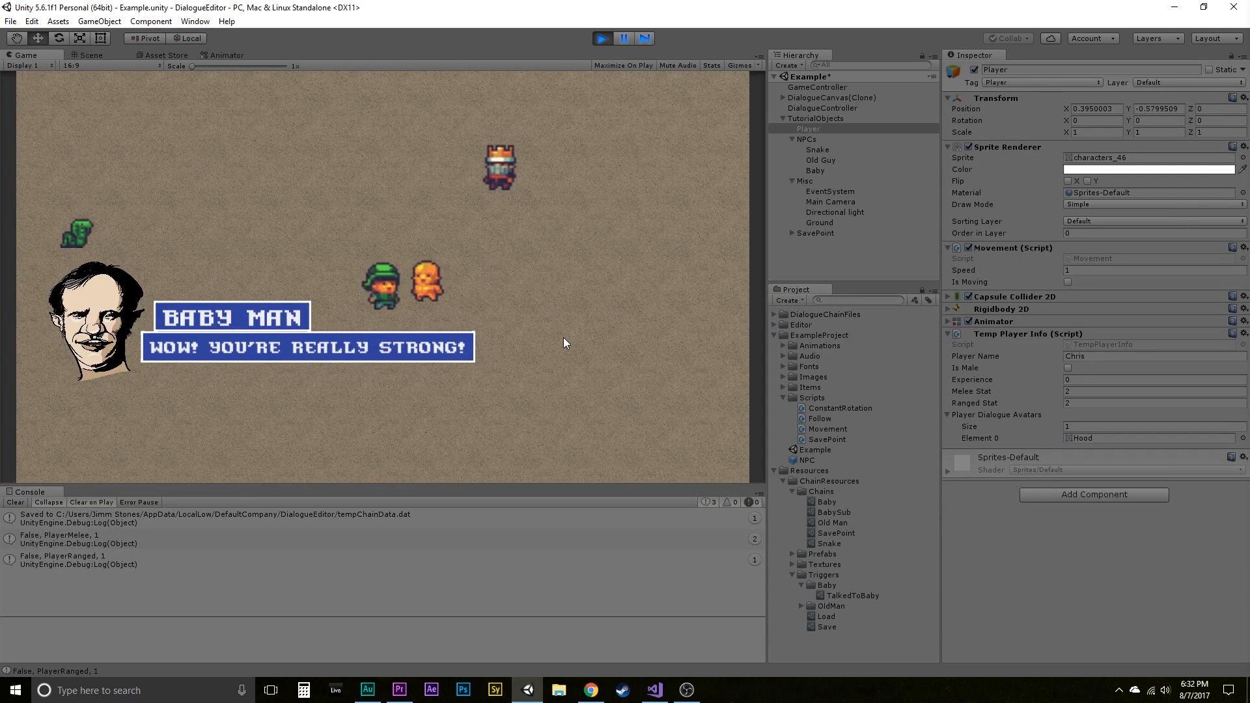
pyautogui.click(564, 338)
pyautogui.press('a')
pyautogui.press('w')
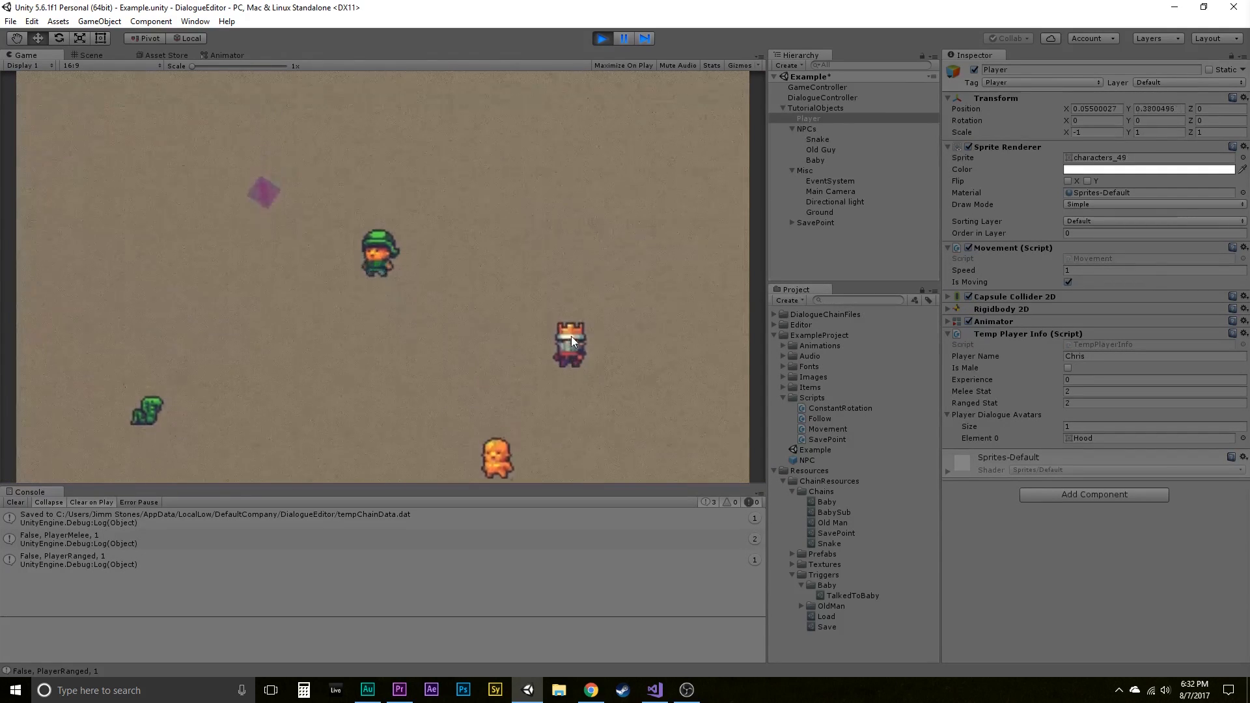
pyautogui.press('s')
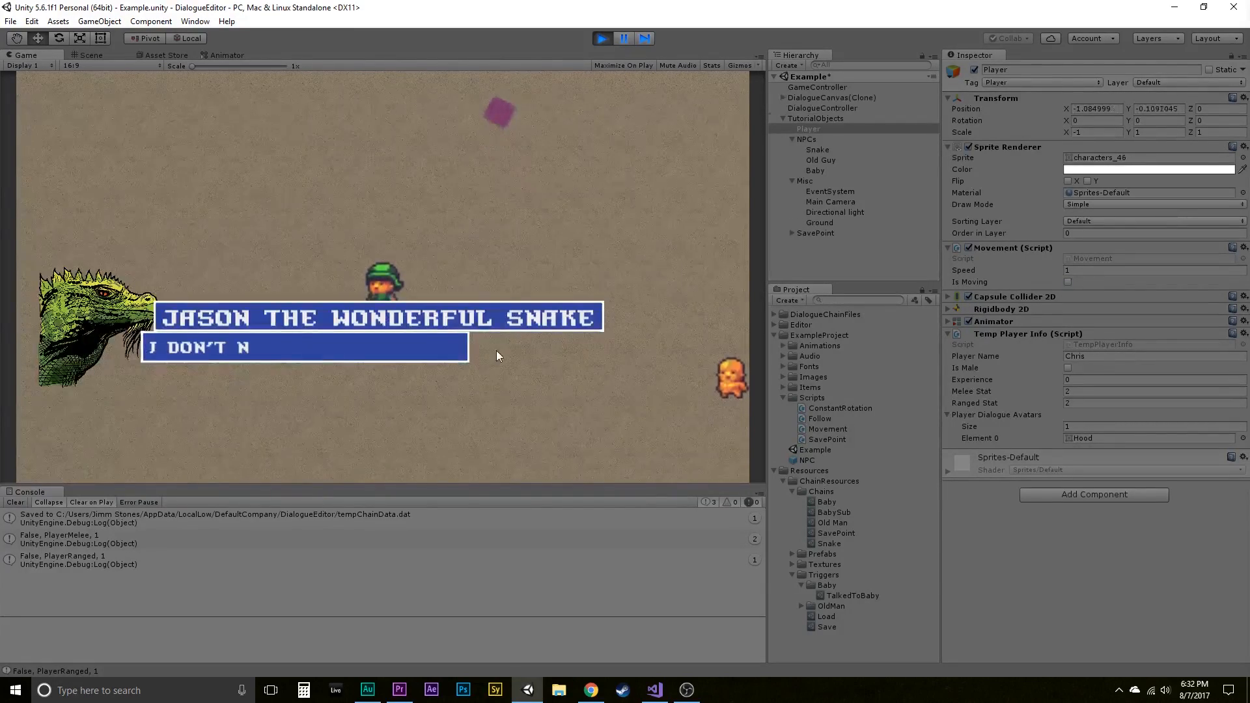
pyautogui.click(495, 351)
pyautogui.press('d')
pyautogui.press('w')
pyautogui.press('d')
pyautogui.click(543, 364)
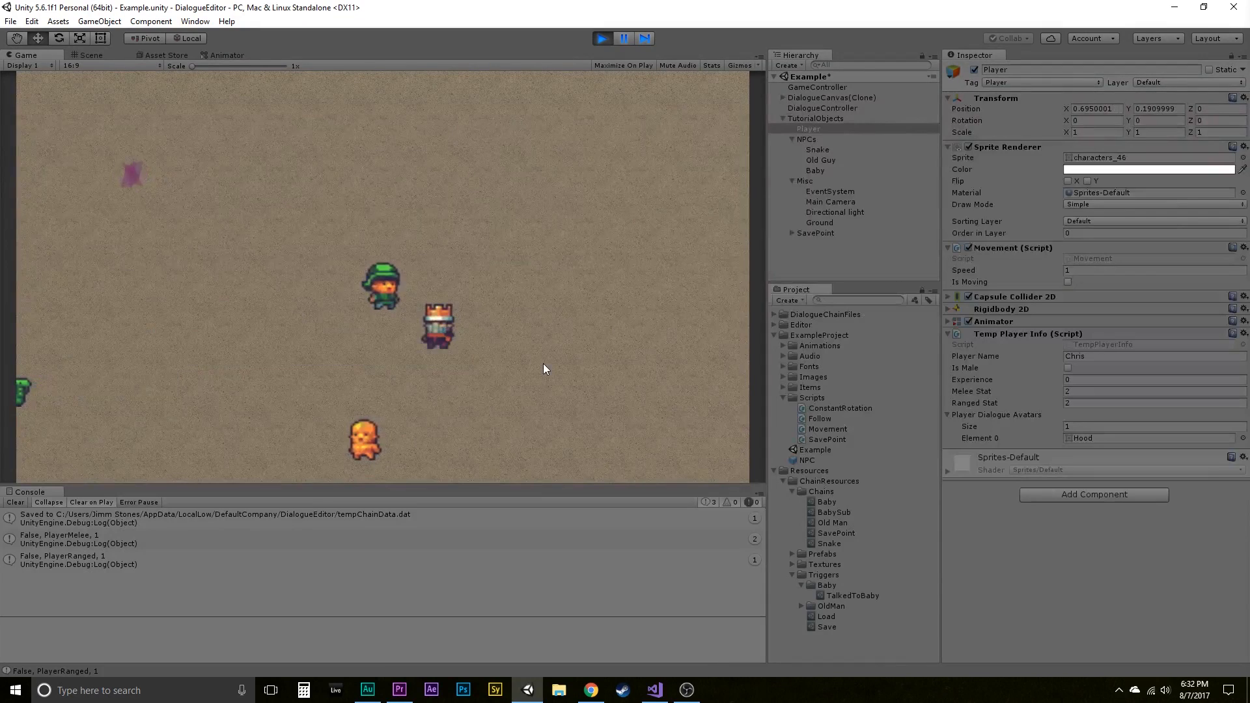
# Step: Walk the player back to the baby and resume its dialogue after the pause
pyautogui.press('a')
pyautogui.press('w')
pyautogui.press('s')
pyautogui.press('w')
pyautogui.press('s')
pyautogui.press('d')
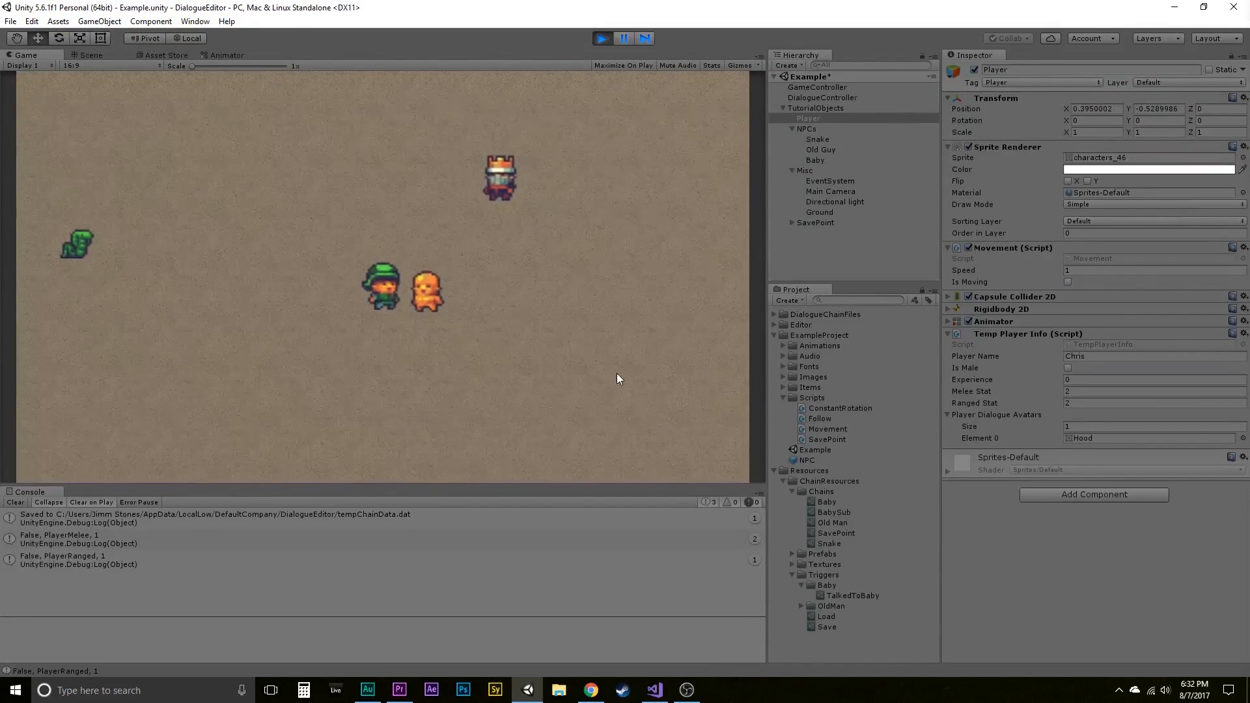
pyautogui.press('space')
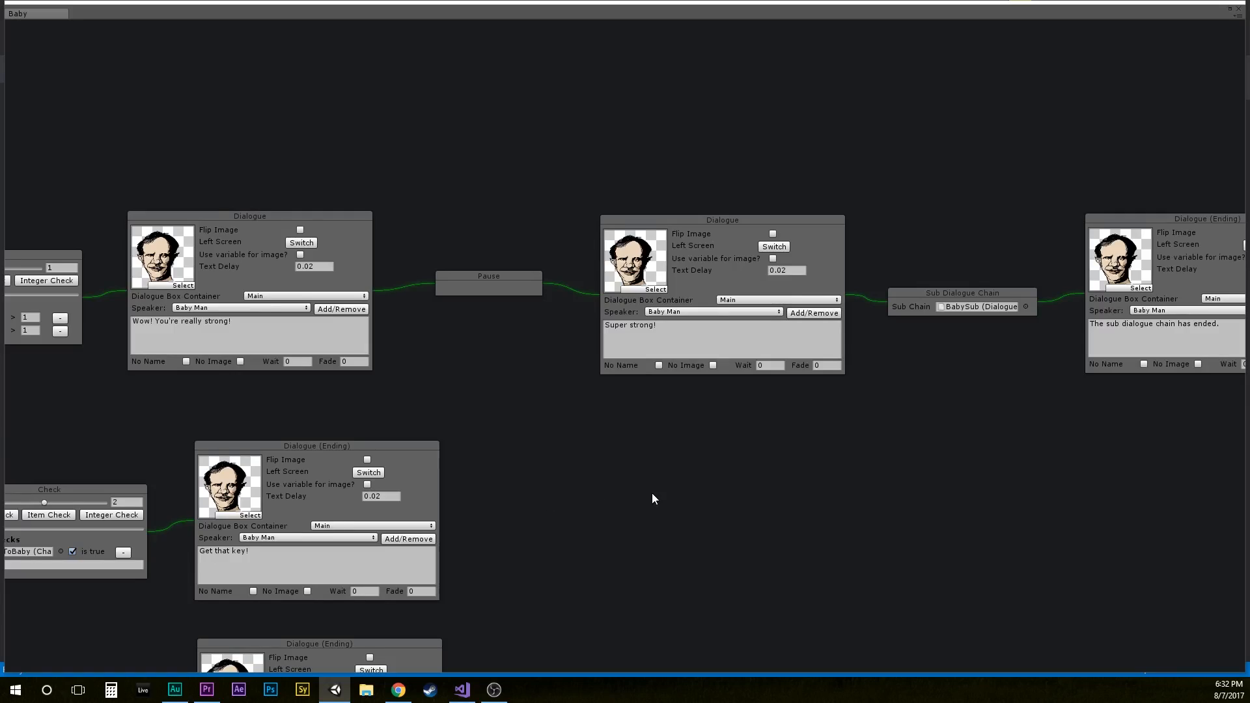
# Step: Review the Baby chain's nodes after the Pause, from the second dialogue through Sub Dialogue Chain to the ending
pyautogui.moveTo(653, 497); pyautogui.dragTo(457, 470)
pyautogui.click(498, 312)
pyautogui.moveTo(583, 412); pyautogui.dragTo(410, 413)
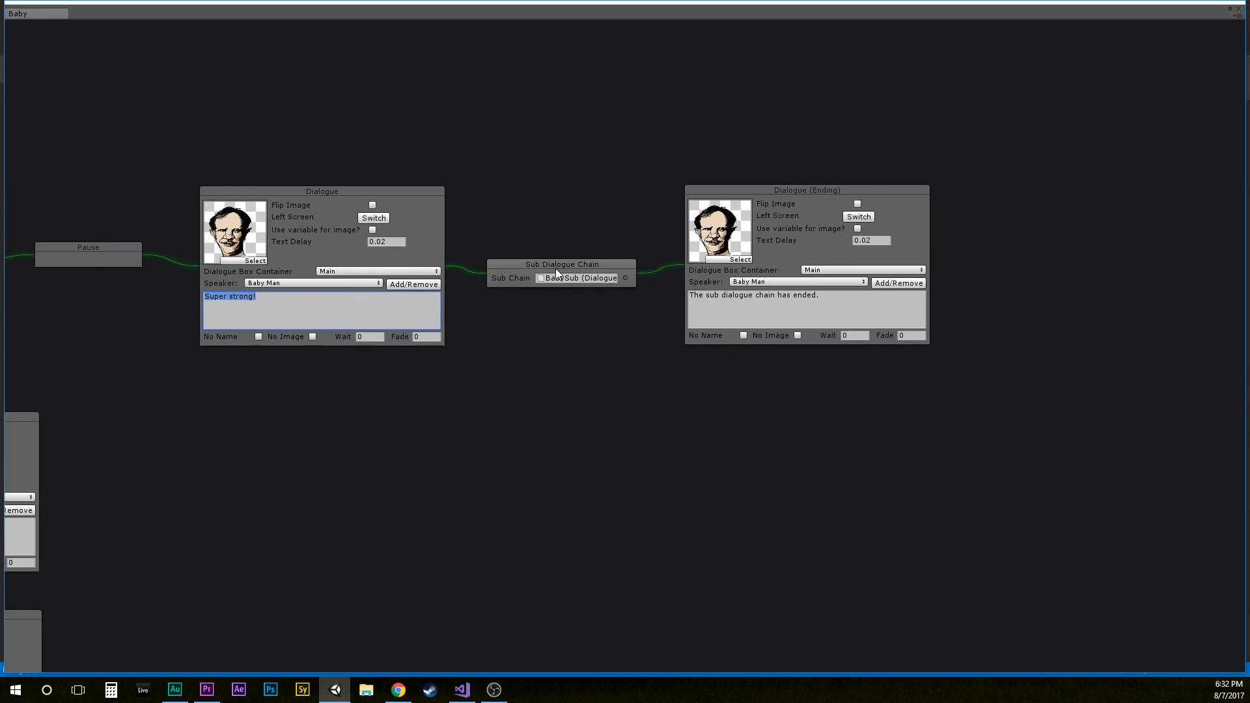
pyautogui.click(852, 311)
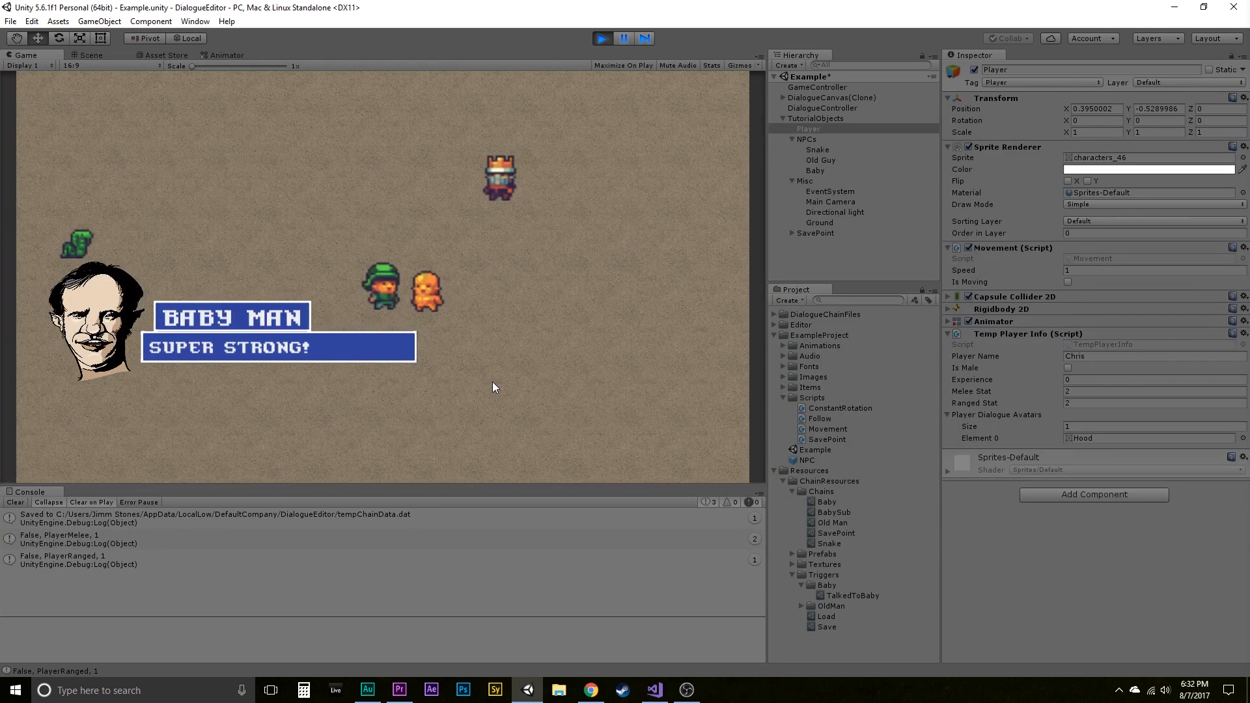
# Step: Advance the baby's dialogue through the sub dialogue node to the ending line and stop the game
pyautogui.press('space')
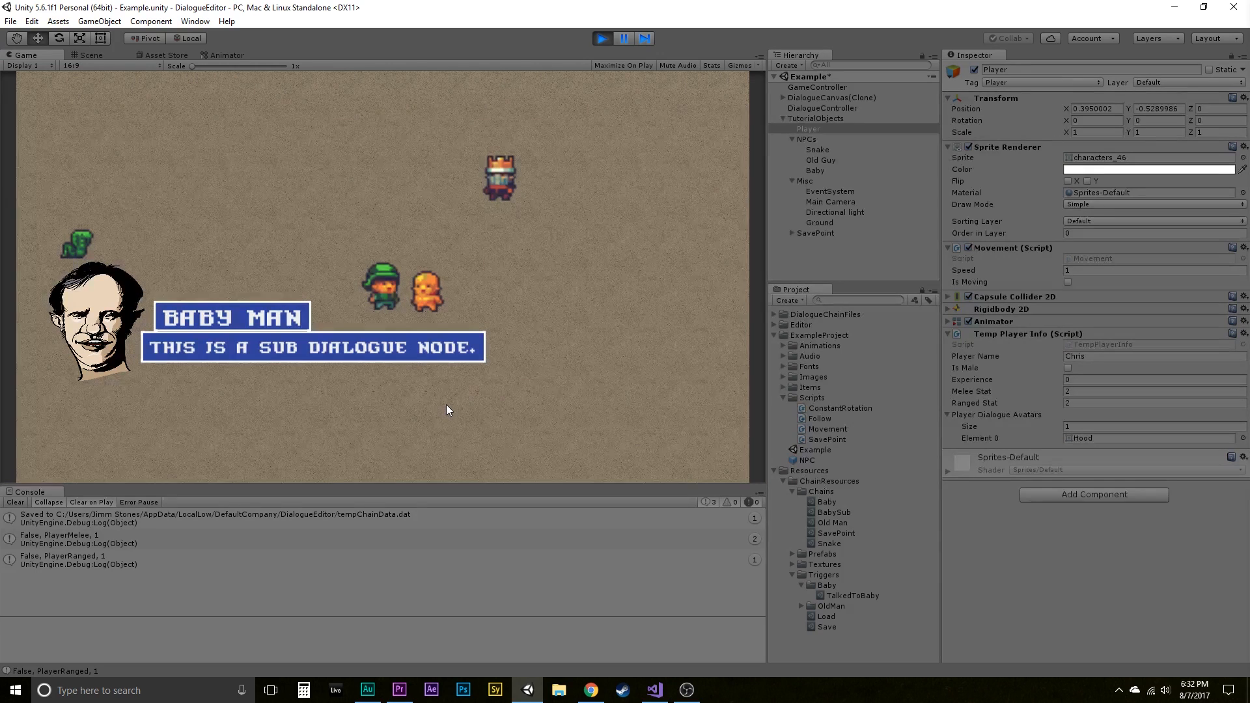
pyautogui.press('space')
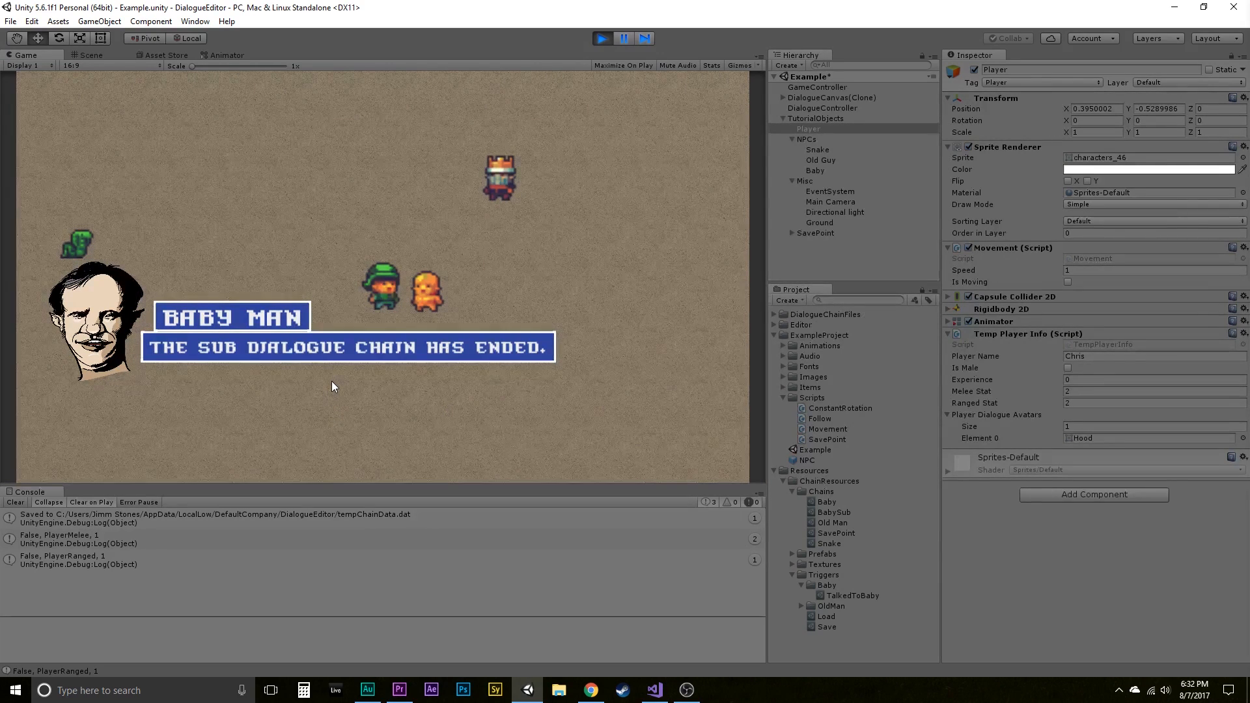
pyautogui.press('space')
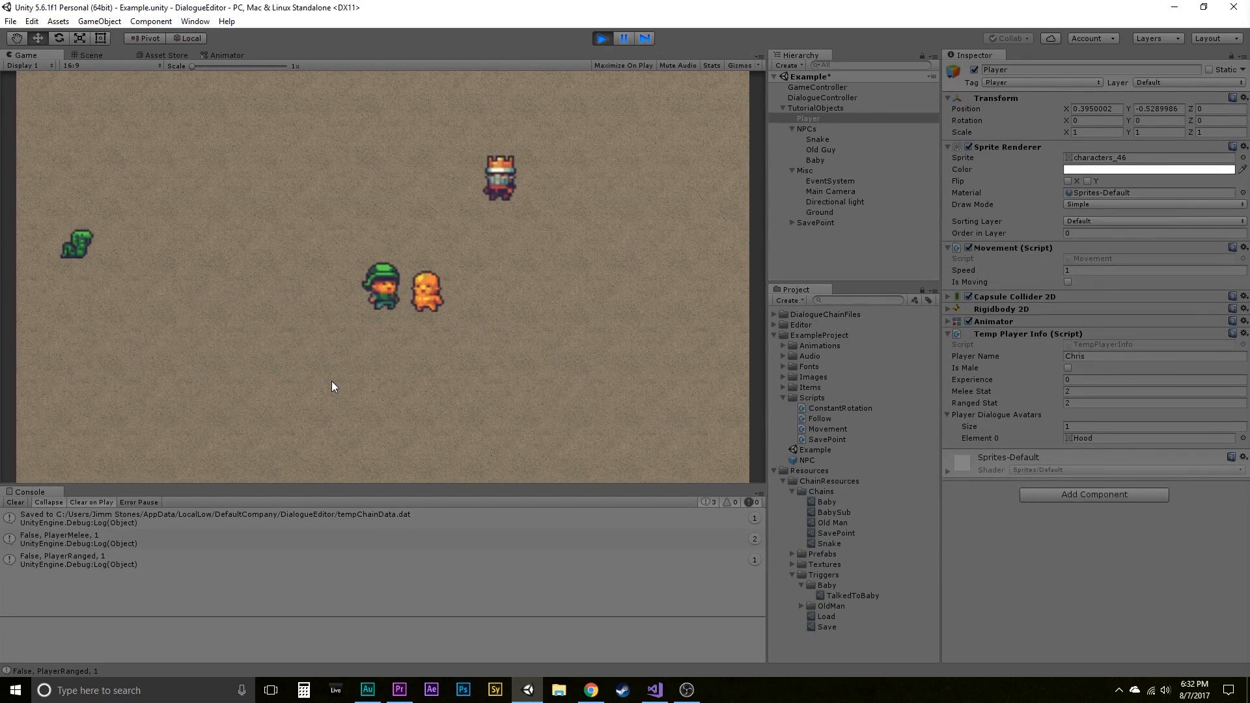
pyautogui.press('Up')
pyautogui.press('Left')
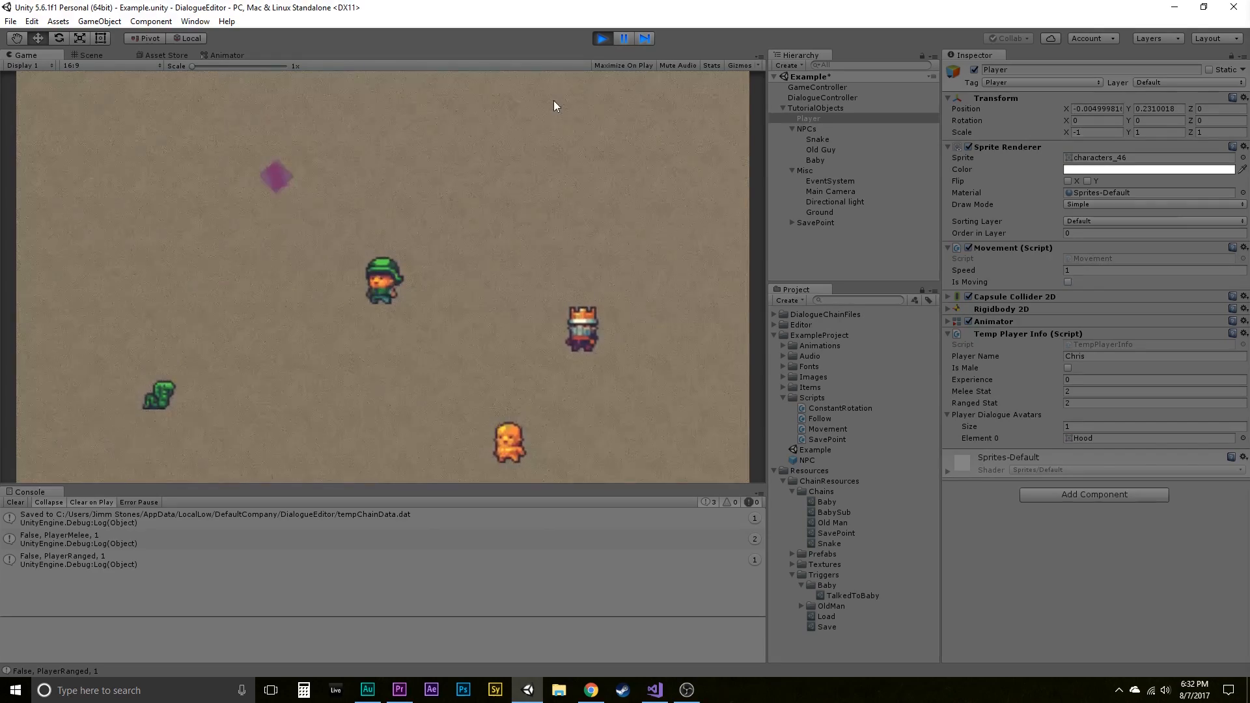
pyautogui.click(601, 39)
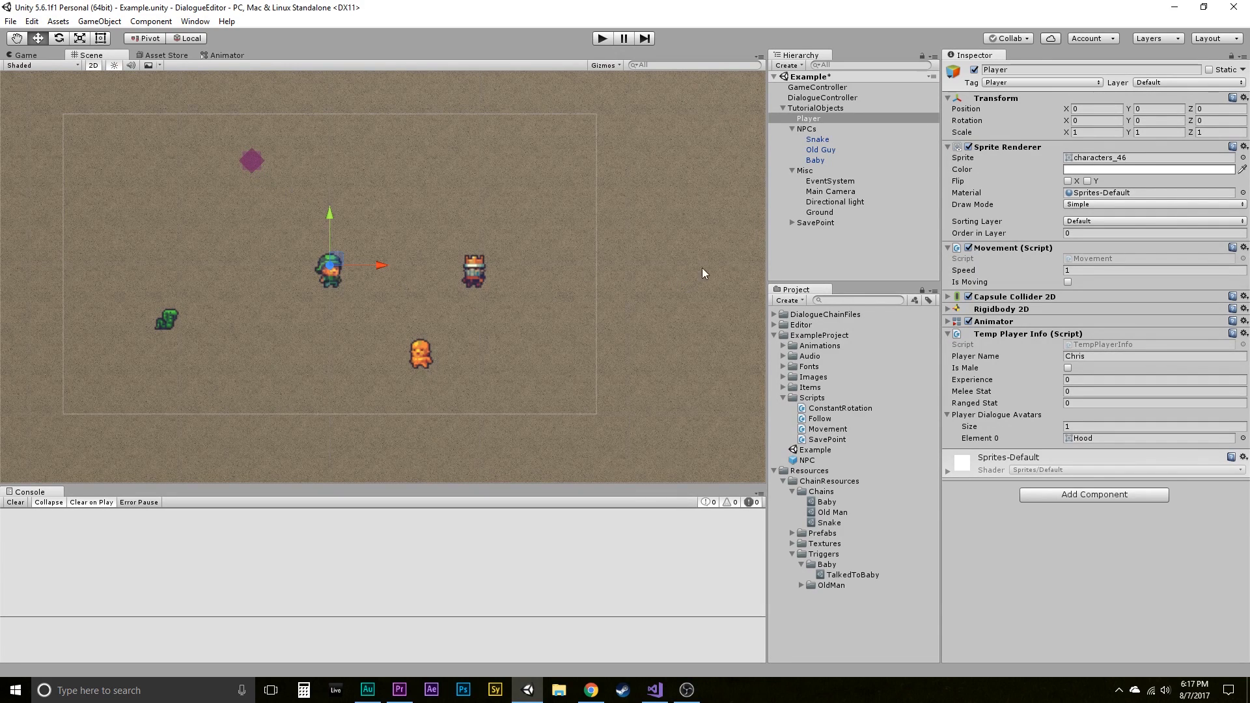
# Step: Create a dialogue chain named SavePoint in the Chains folder and assign it as the SavePoint object's Dialogue Chain
pyautogui.click(823, 223)
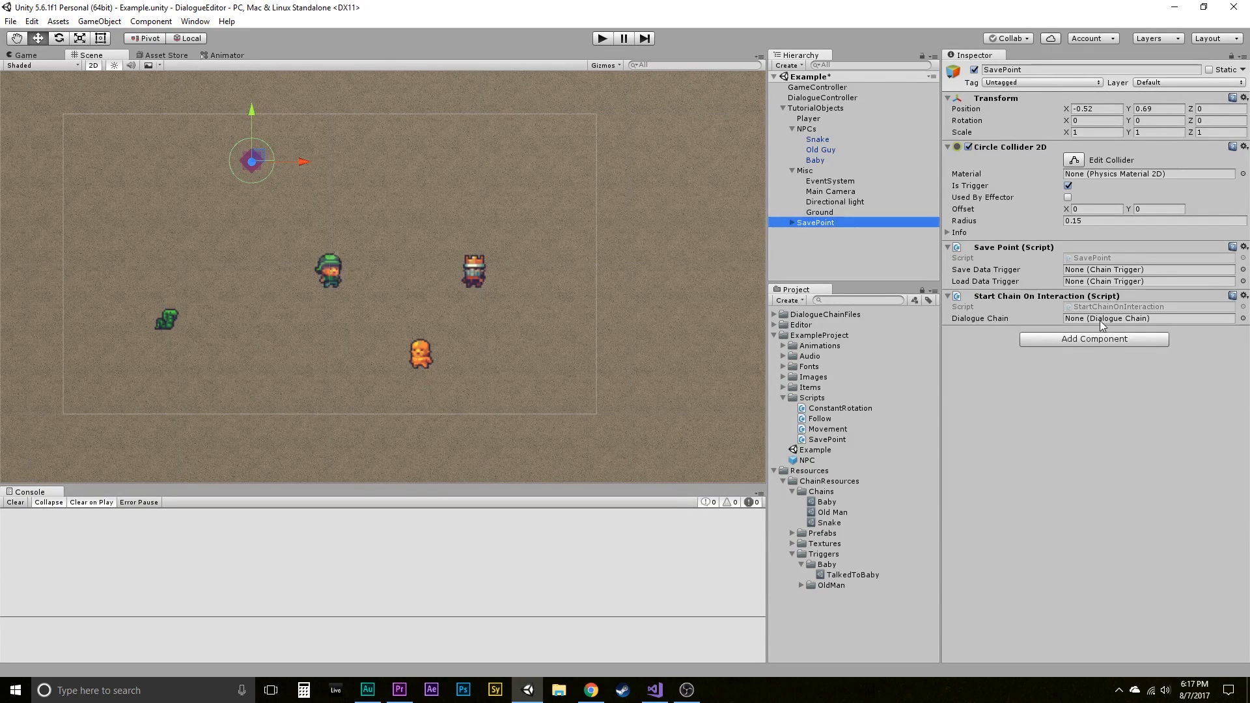
pyautogui.rightClick(819, 495)
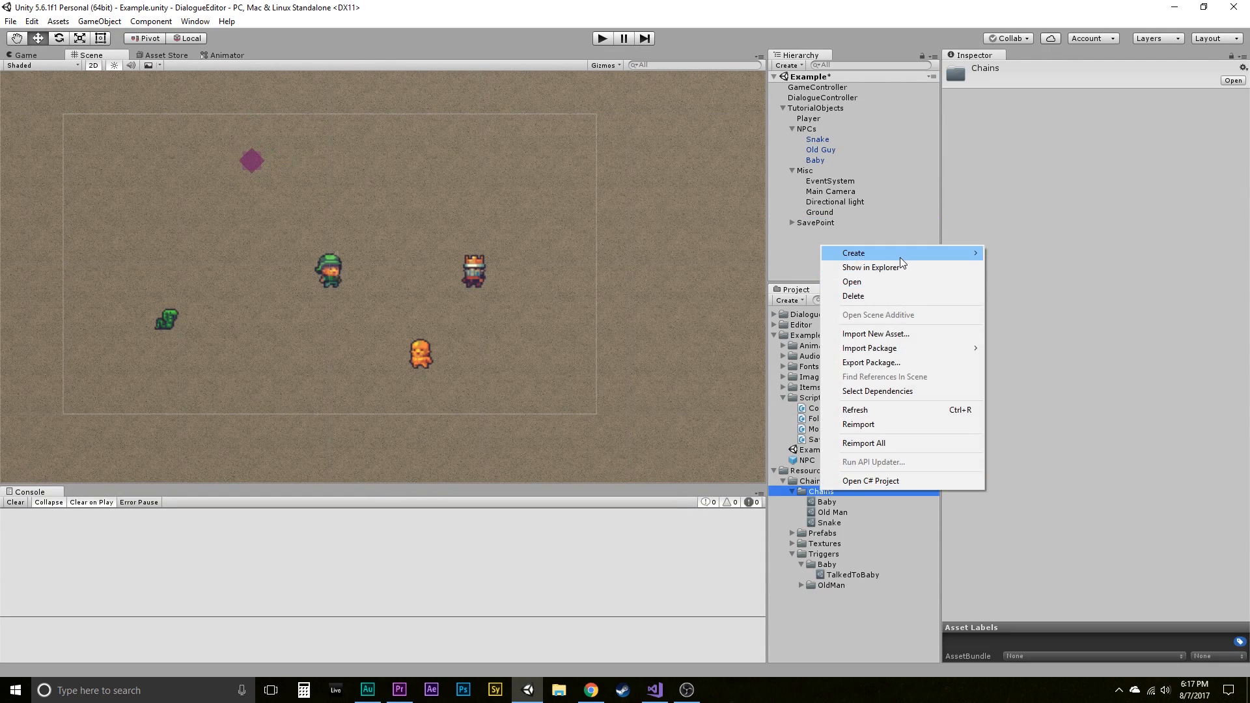
pyautogui.moveTo(900, 254)
pyautogui.click(1000, 267)
pyautogui.write('SavePoint')
pyautogui.press('Return')
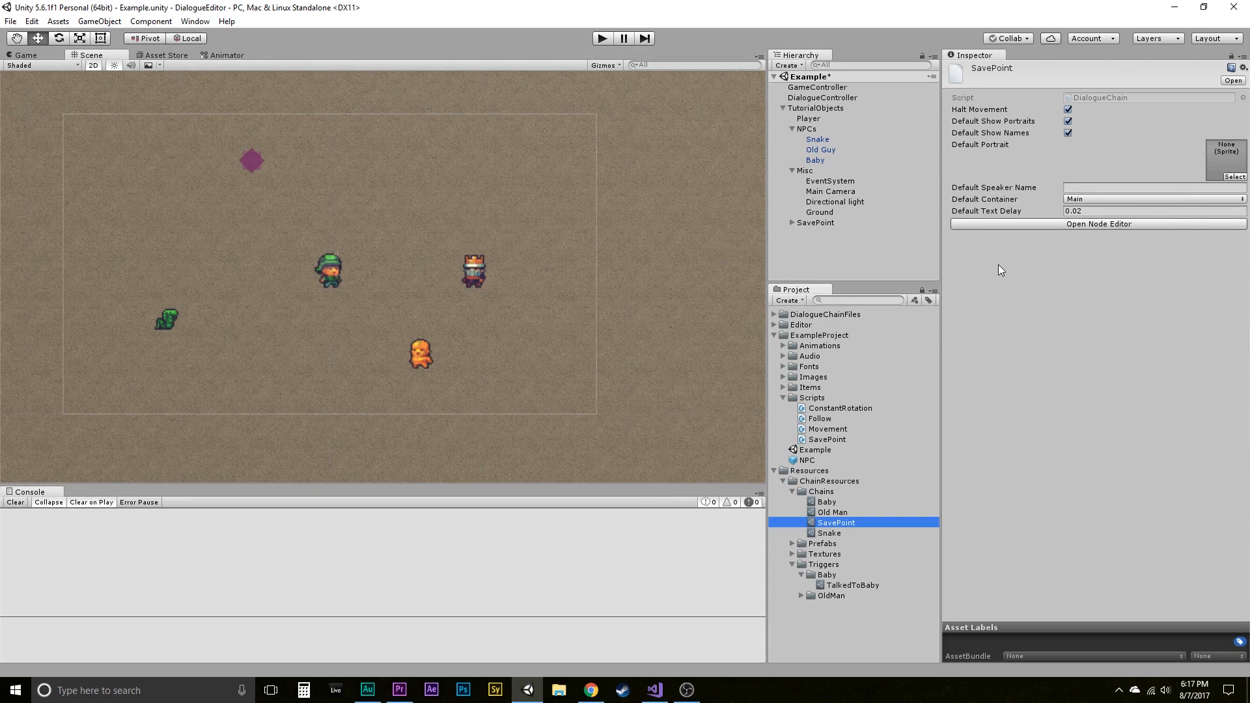
pyautogui.click(815, 223)
pyautogui.moveTo(836, 523); pyautogui.dragTo(1091, 321)
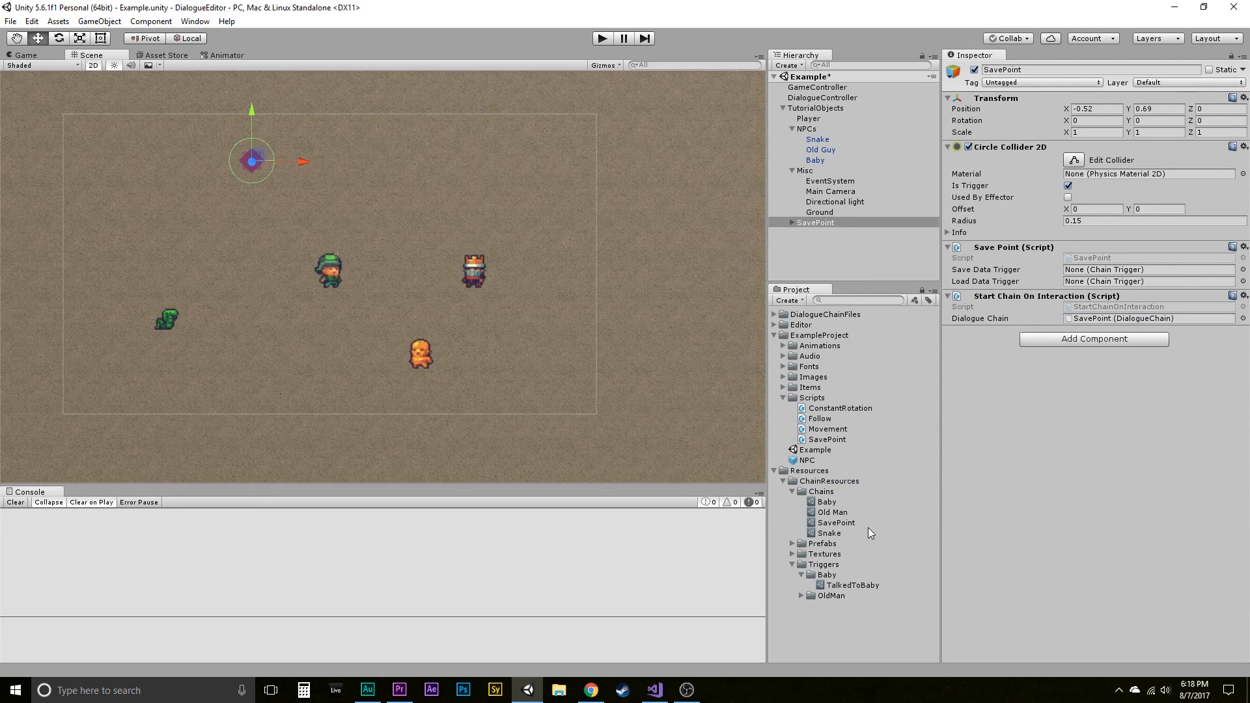
# Step: Turn off Default Show Portraits and Default Show Names for the SavePoint dialogue chain
pyautogui.click(838, 523)
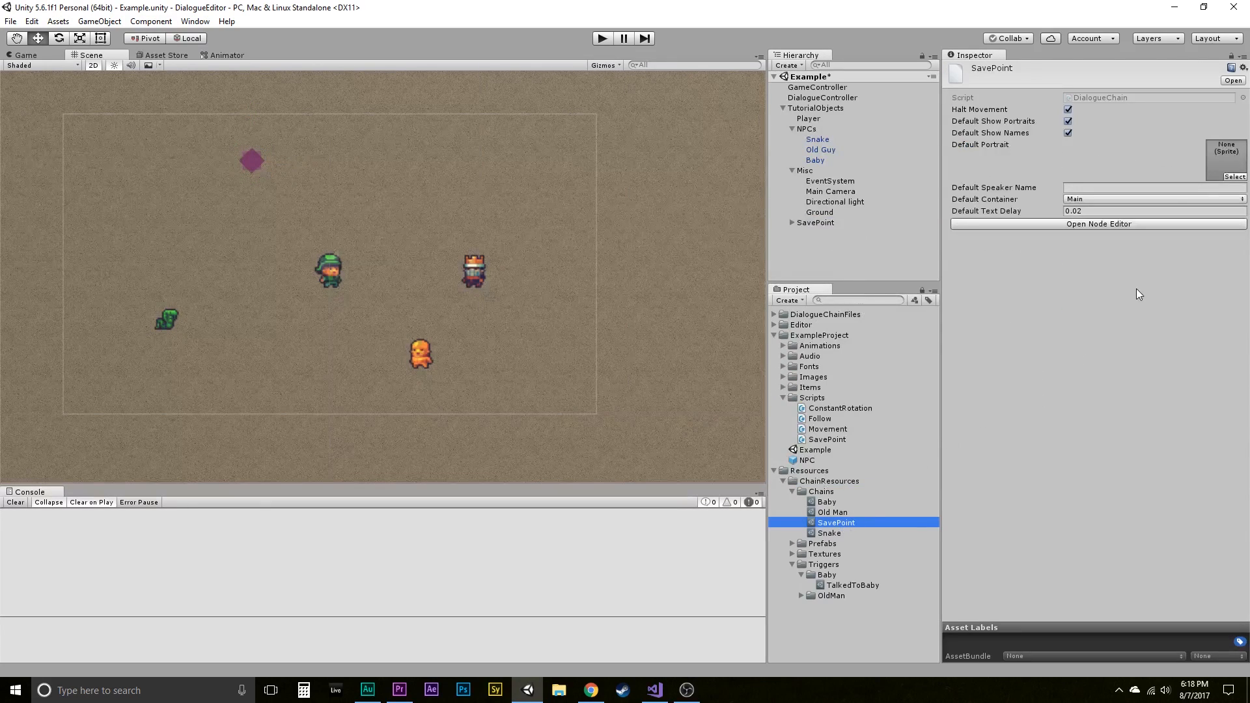
pyautogui.click(1068, 121)
pyautogui.click(1068, 133)
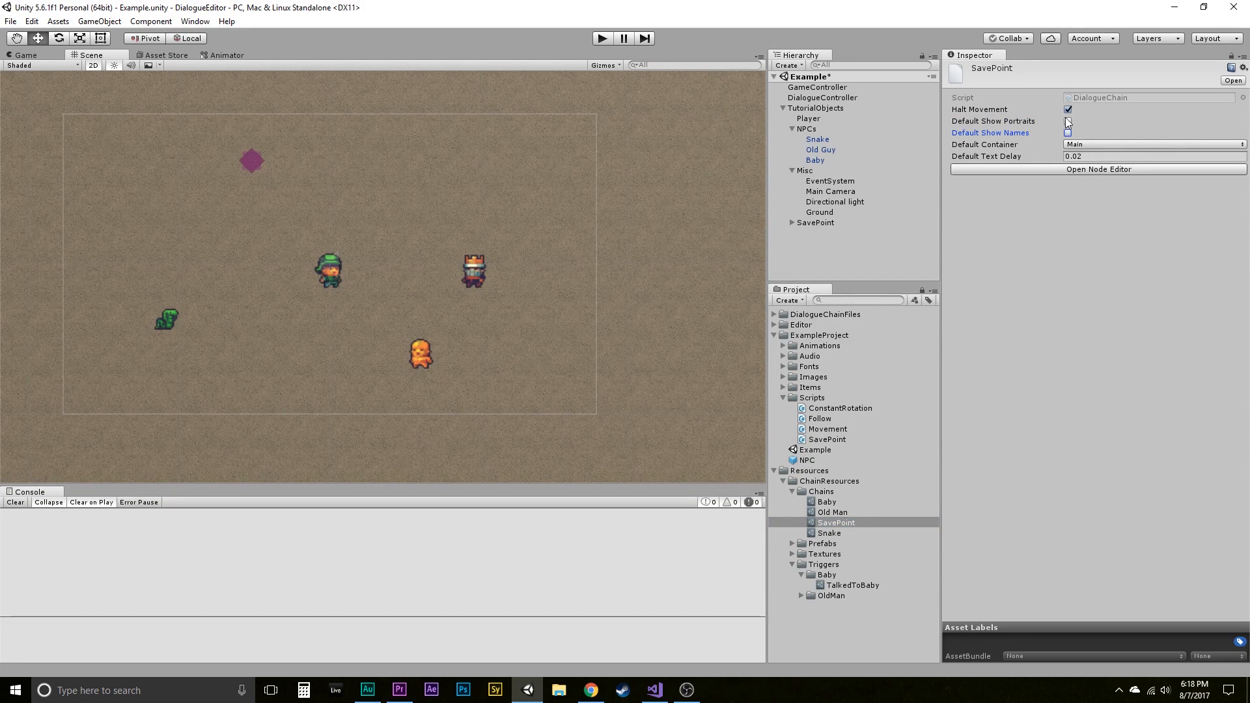
# Step: Open the SavePoint chain in the node editor and add a Start node near the canvas's left side
pyautogui.click(1074, 167)
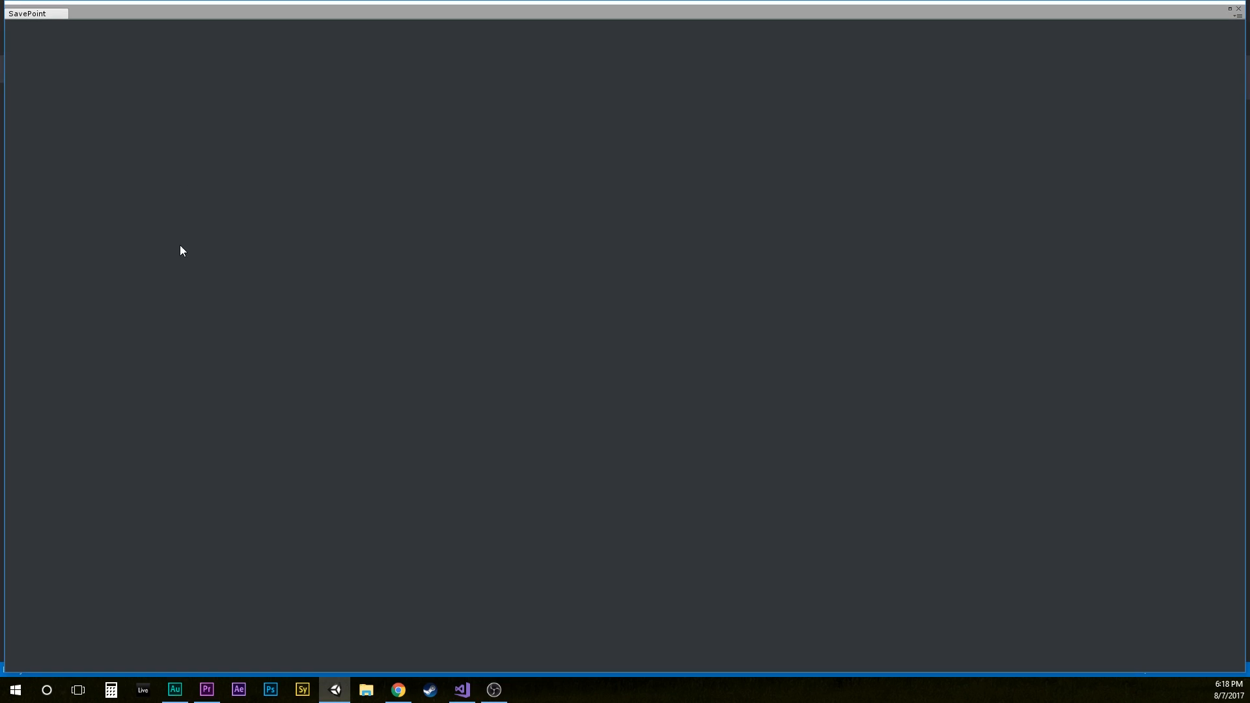
pyautogui.rightClick(180, 246)
pyautogui.click(198, 251)
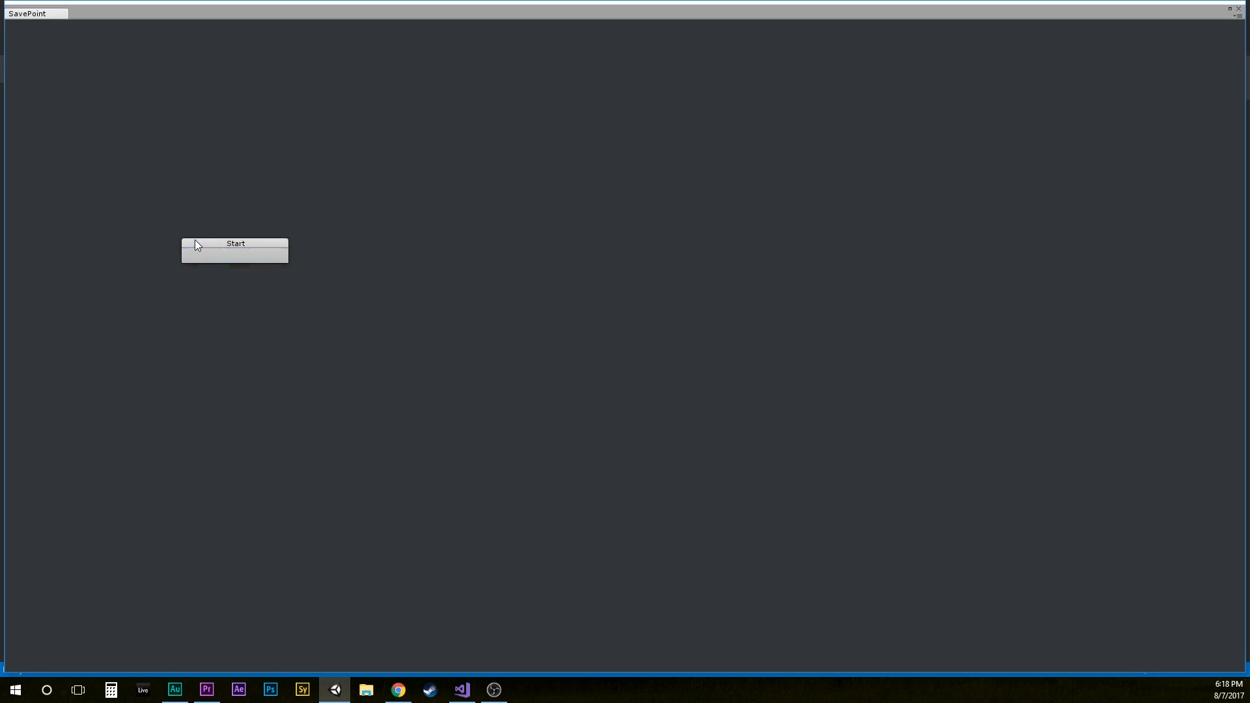
pyautogui.moveTo(197, 244); pyautogui.dragTo(130, 280)
# Step: Add a User Input node beside the Start node with the dialogue text "Save or load?"
pyautogui.rightClick(224, 254)
pyautogui.moveTo(315, 264)
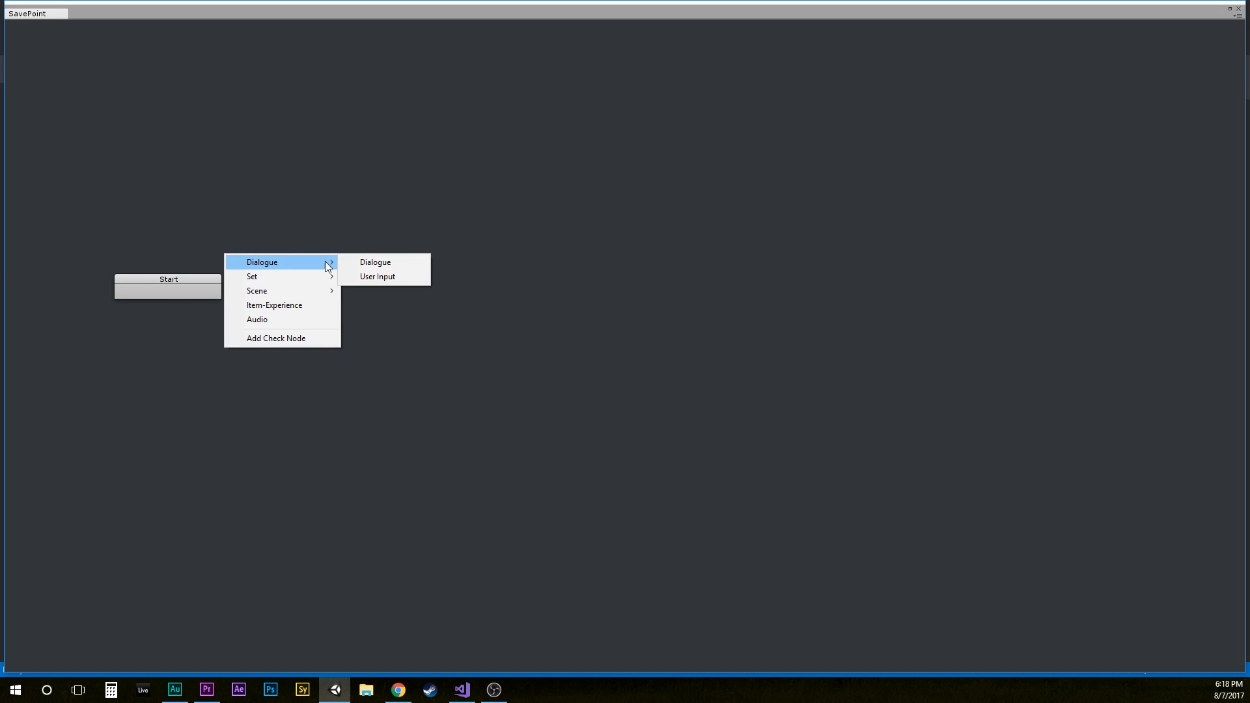
pyautogui.click(369, 278)
pyautogui.moveTo(291, 273); pyautogui.dragTo(323, 263)
pyautogui.click(322, 264)
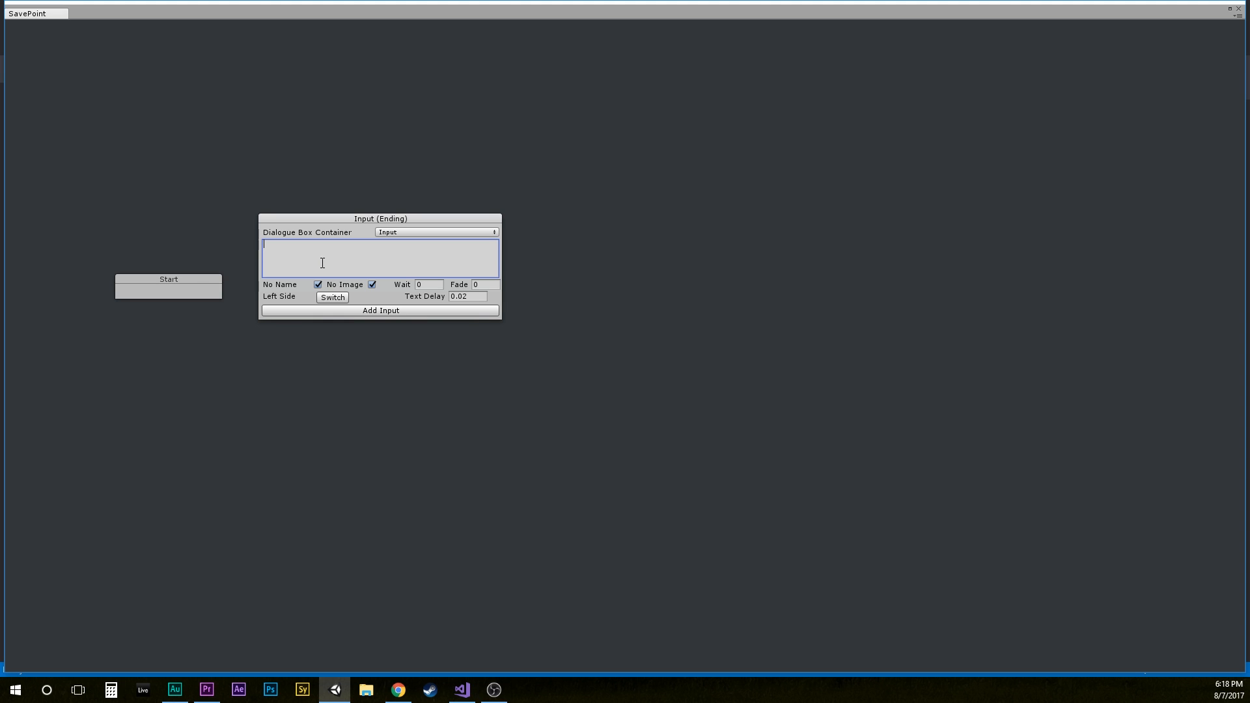
pyautogui.write('Save or Loa')
pyautogui.press('BackSpace')
pyautogui.press('BackSpace')
pyautogui.press('BackSpace')
pyautogui.write('load?')
# Step: Add three inputs to the User Input node, with the texts Save, Load and Cancel
pyautogui.click(314, 311)
pyautogui.click(314, 311)
pyautogui.click(314, 312)
pyautogui.click(323, 324)
pyautogui.write('Save')
pyautogui.press('Tab')
pyautogui.write('Load')
pyautogui.press('Tab')
pyautogui.write('Cancel')
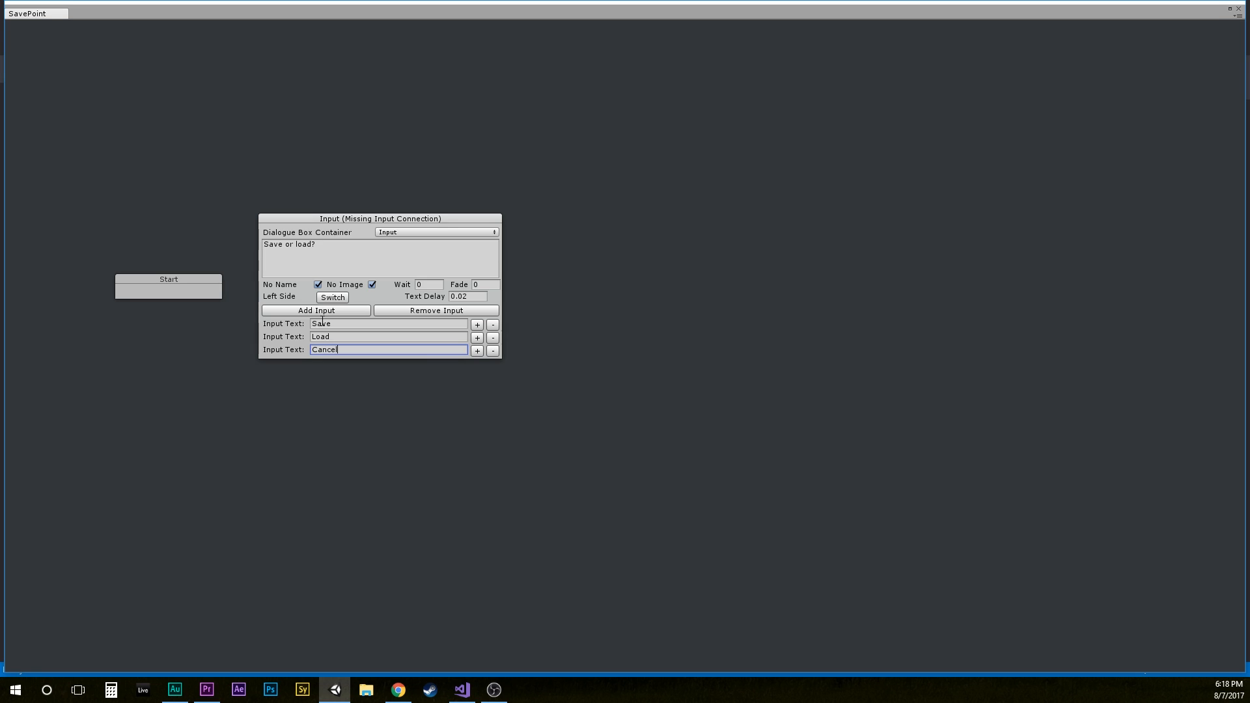
# Step: Connect the Start node to the "Save or load?" input node
pyautogui.rightClick(204, 294)
pyautogui.click(208, 298)
pyautogui.click(293, 257)
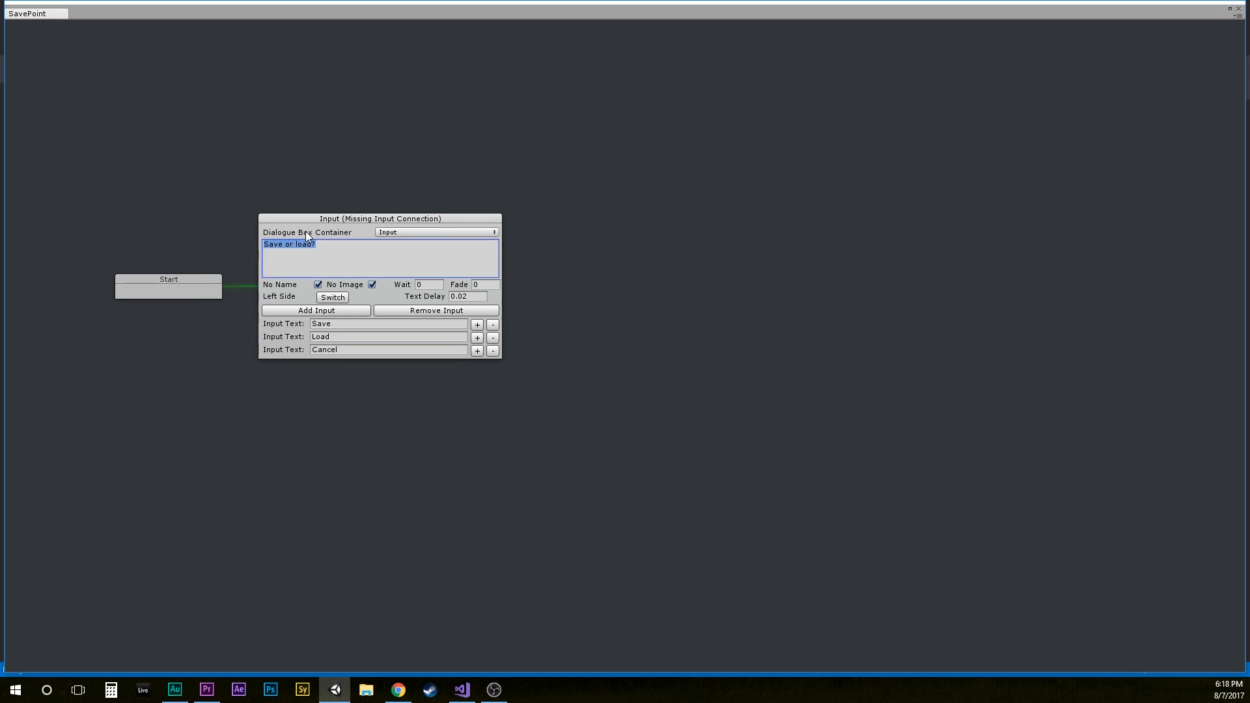
pyautogui.moveTo(310, 218); pyautogui.dragTo(322, 210)
# Step: Add a Set Trigger node with a new trigger named Save and connect the Save input to it
pyautogui.moveTo(564, 218); pyautogui.dragTo(464, 247, button='middle')
pyautogui.rightClick(467, 252)
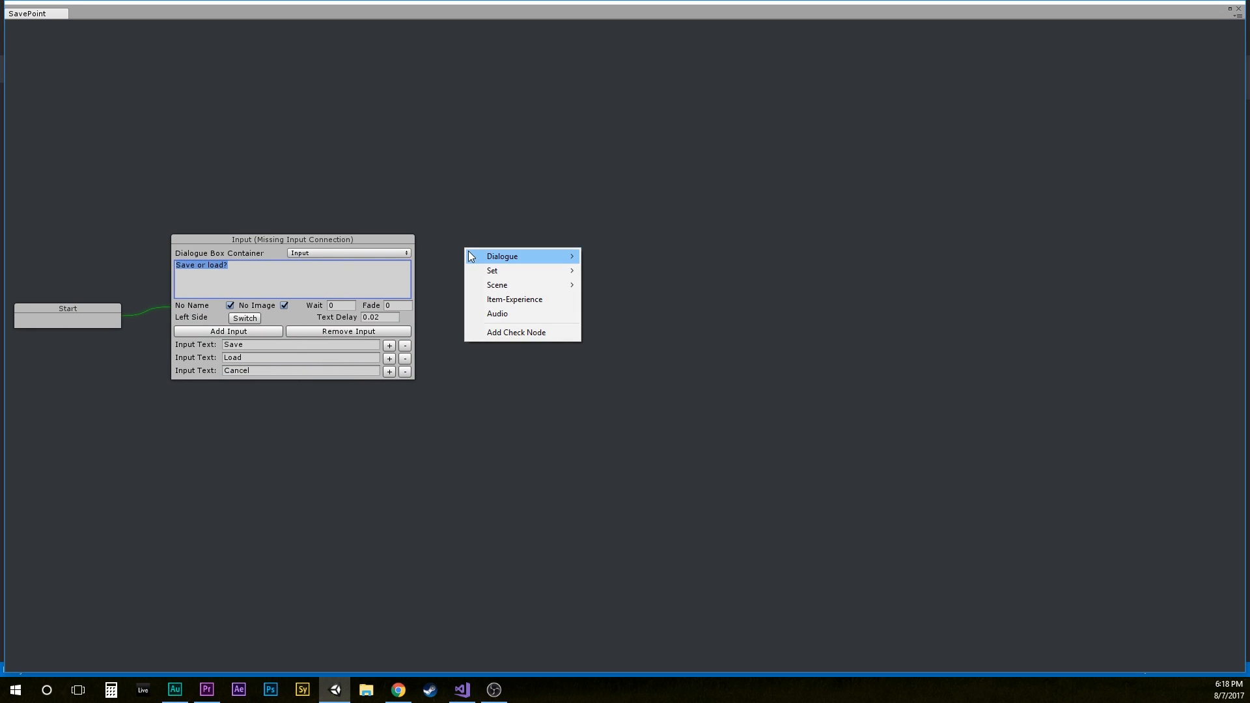
pyautogui.moveTo(470, 252)
pyautogui.moveTo(500, 271)
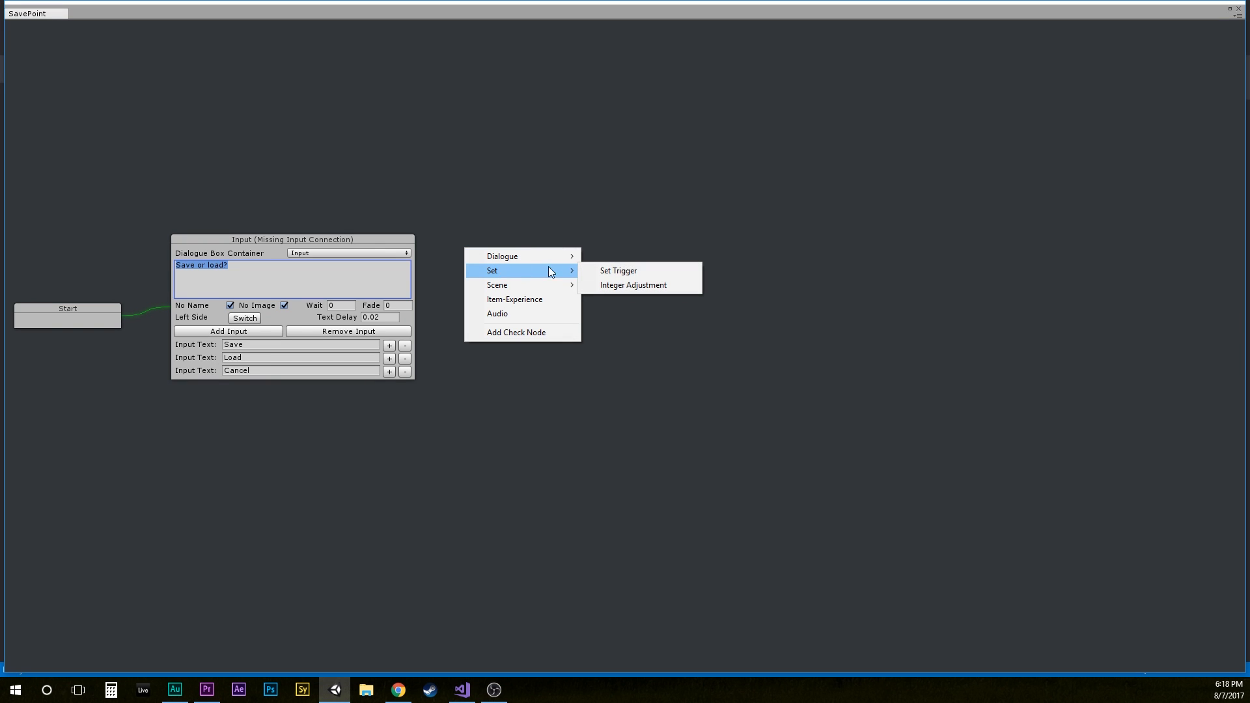
pyautogui.click(592, 273)
pyautogui.click(537, 281)
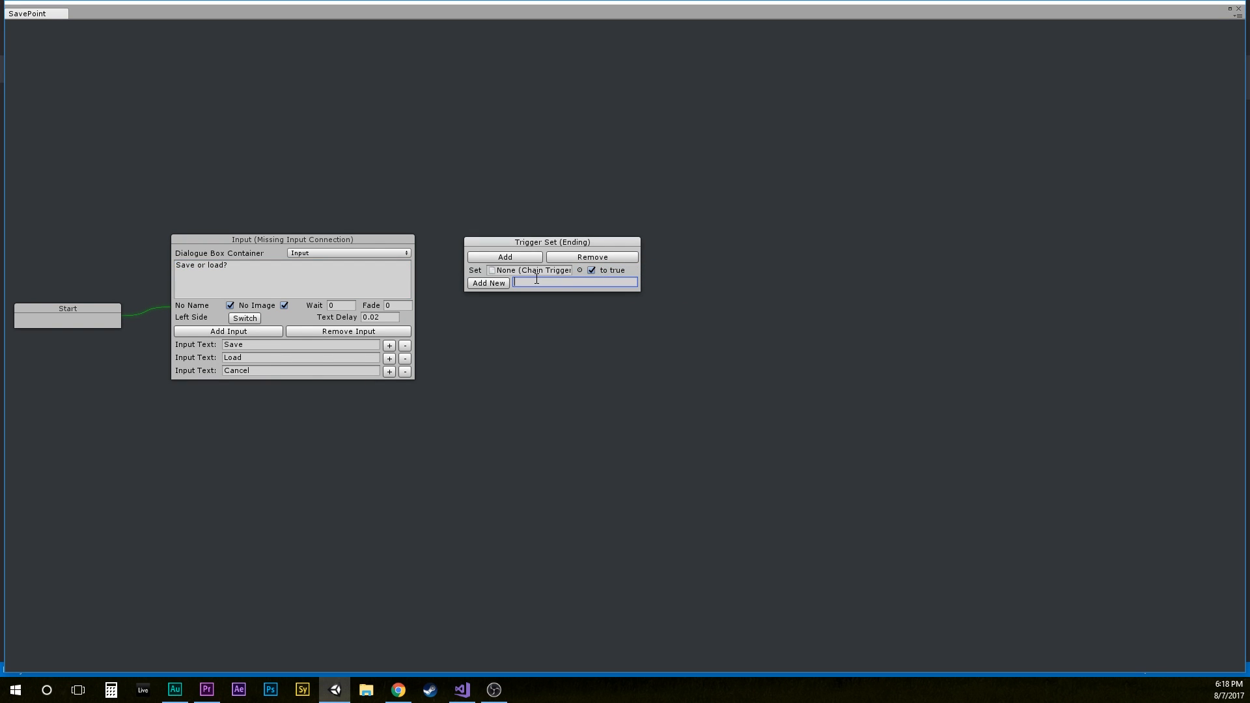
pyautogui.write('Save')
pyautogui.click(502, 283)
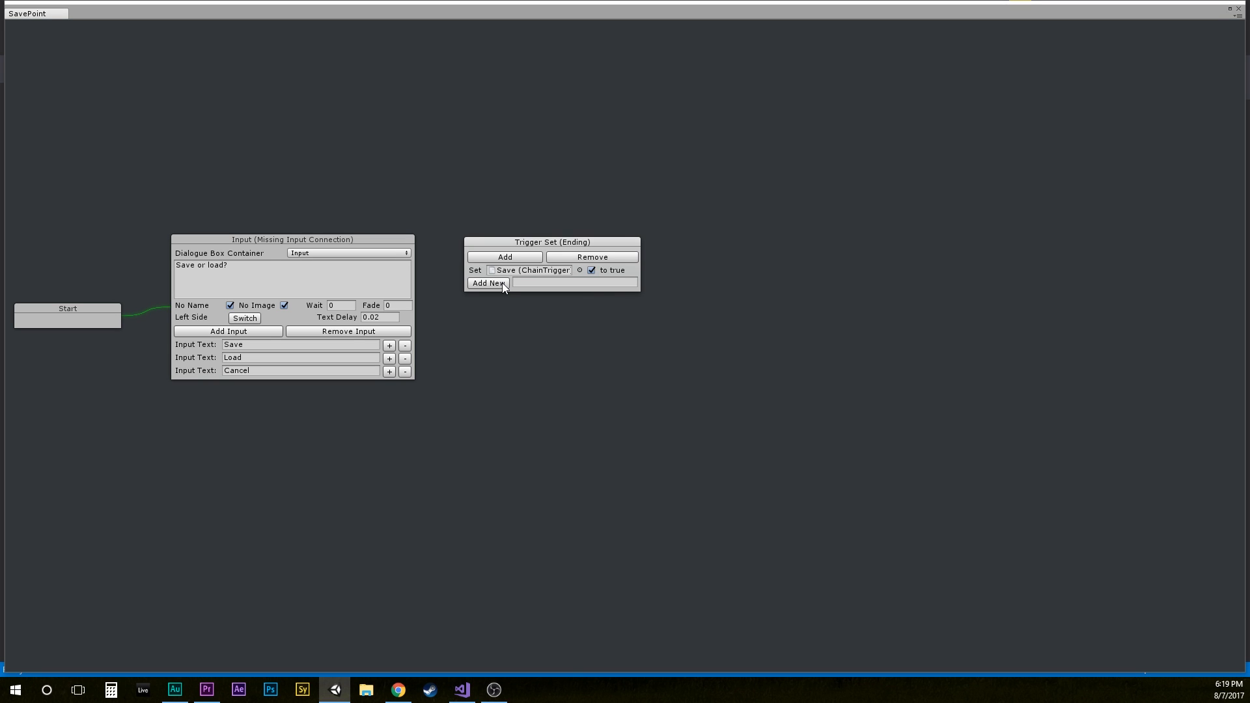
pyautogui.moveTo(394, 345); pyautogui.dragTo(401, 341)
pyautogui.moveTo(469, 270); pyautogui.dragTo(479, 217)
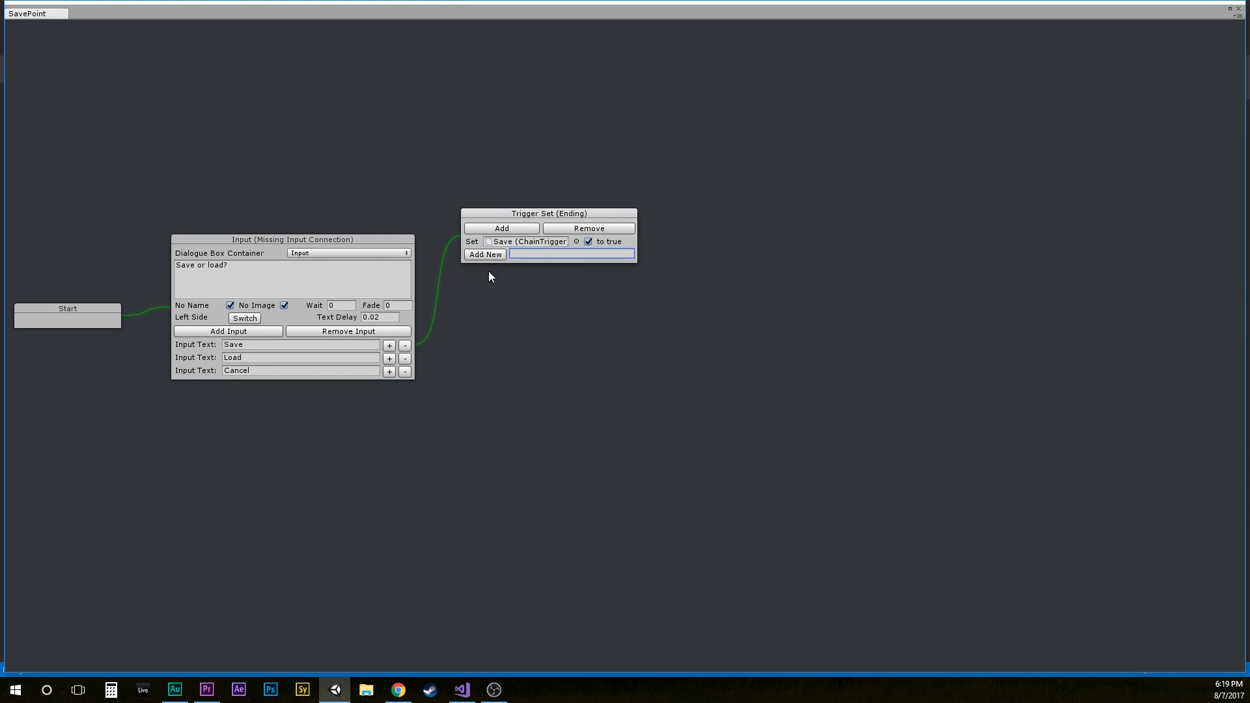
# Step: Add a second Set Trigger node with a new trigger named Load, connect the Load input to it, and close the node editor
pyautogui.rightClick(487, 300)
pyautogui.moveTo(500, 323)
pyautogui.click(625, 324)
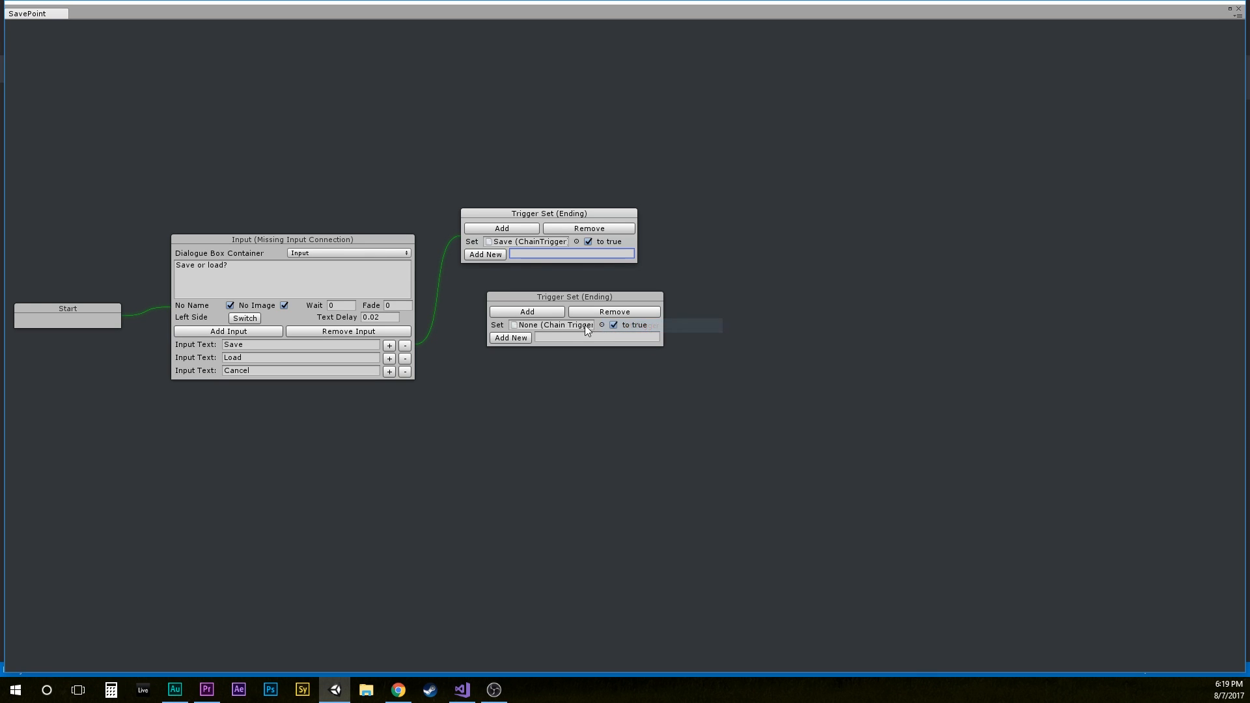
pyautogui.click(554, 334)
pyautogui.write('Load')
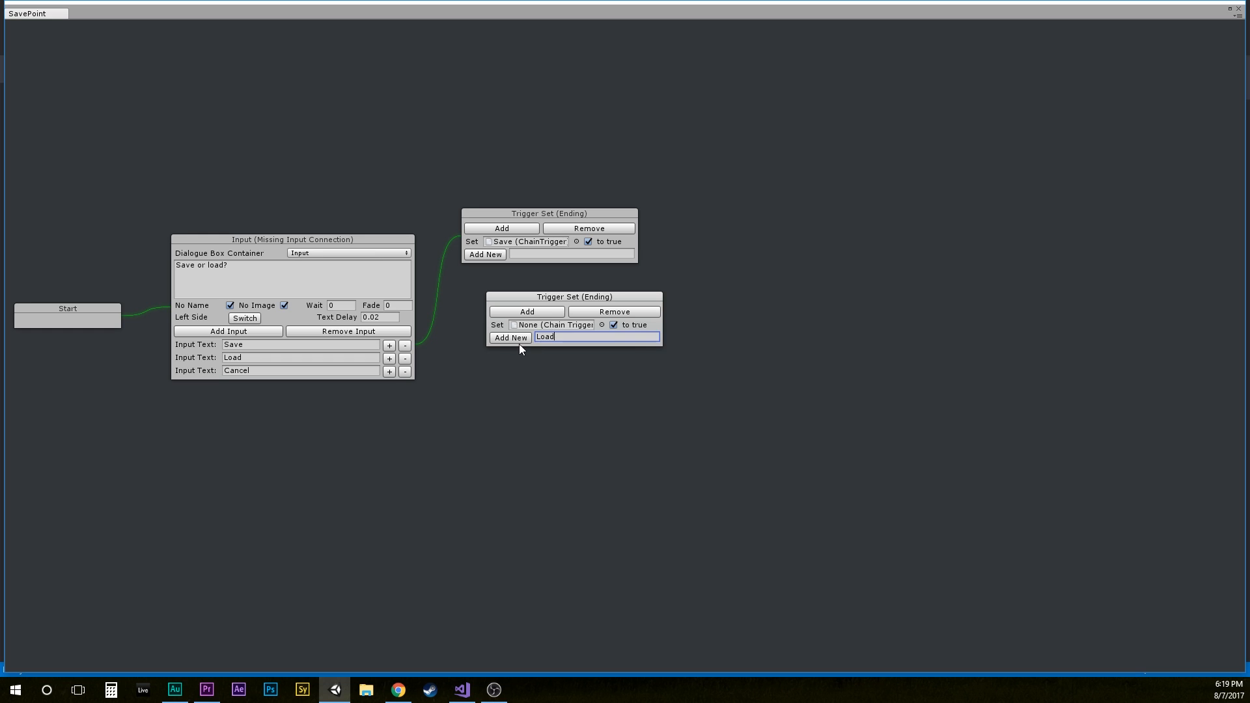
pyautogui.click(518, 339)
pyautogui.click(388, 360)
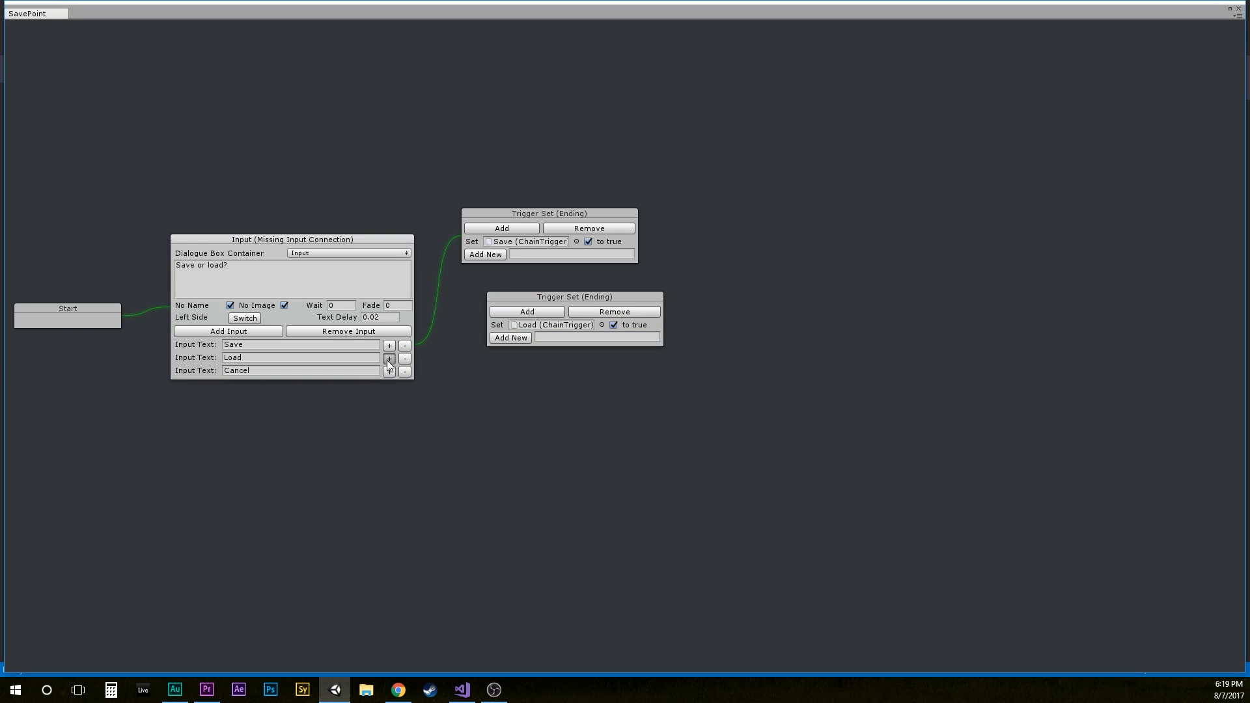
pyautogui.click(500, 309)
pyautogui.moveTo(501, 299); pyautogui.dragTo(486, 296)
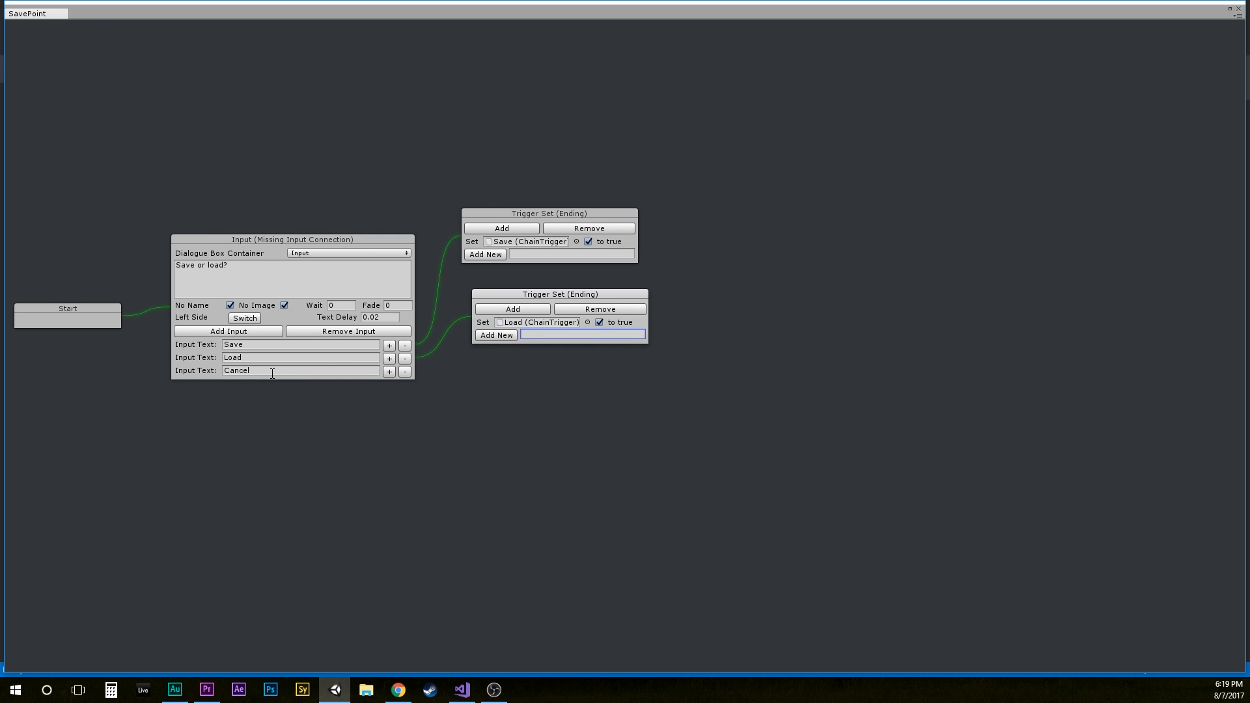
pyautogui.moveTo(255, 170); pyautogui.dragTo(291, 182)
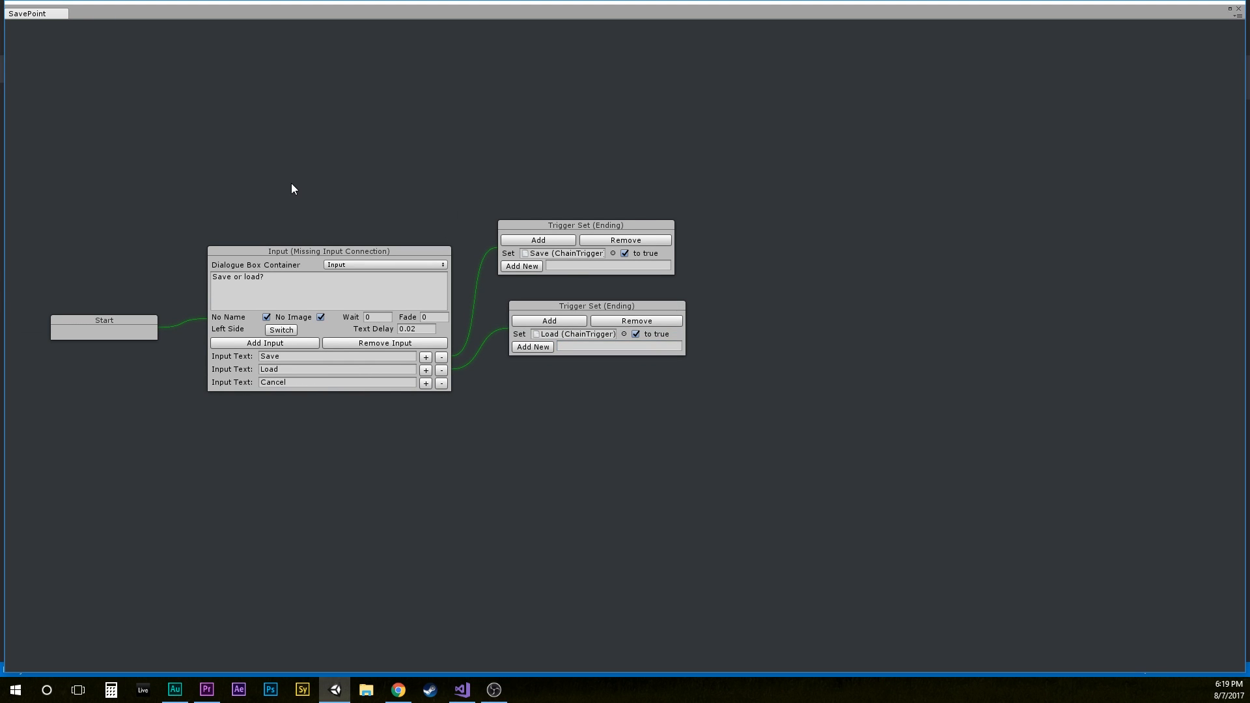
pyautogui.click(1239, 8)
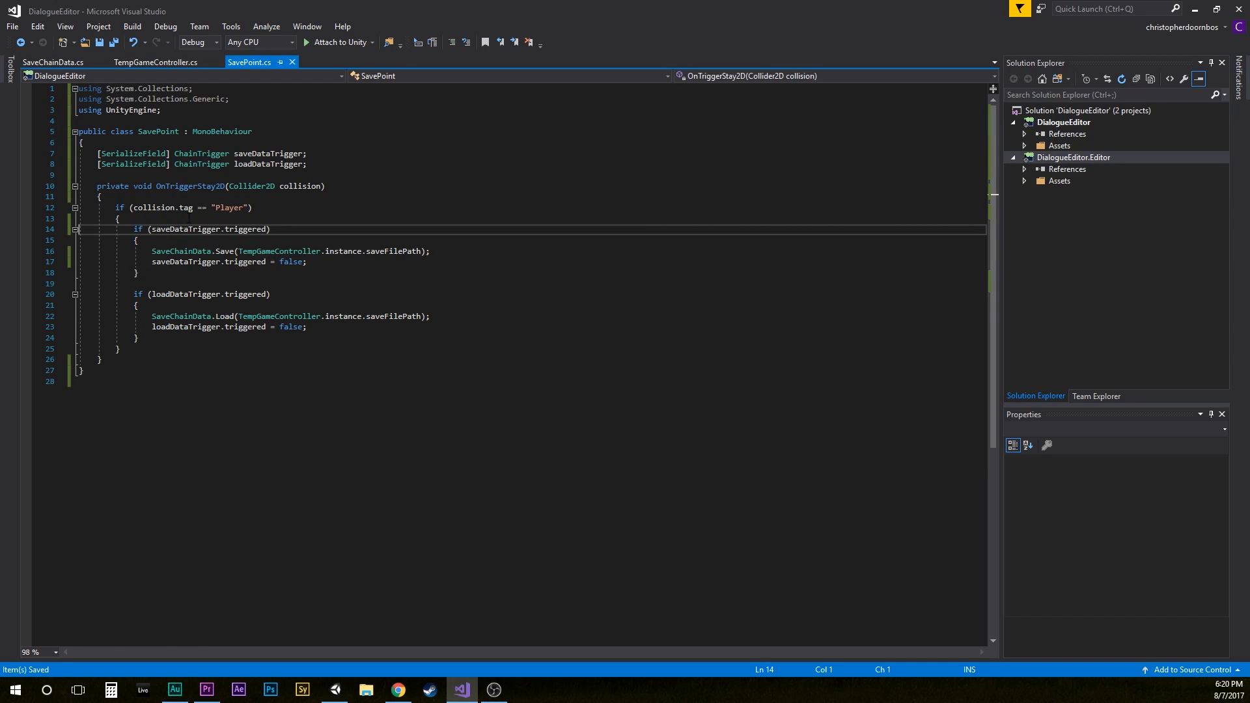
# Step: In Visual Studio, examine the SavePoint script's OnTriggerStay2D method, its two ChainTrigger fields and the save and load blocks that use them
pyautogui.moveTo(157, 187); pyautogui.dragTo(226, 189)
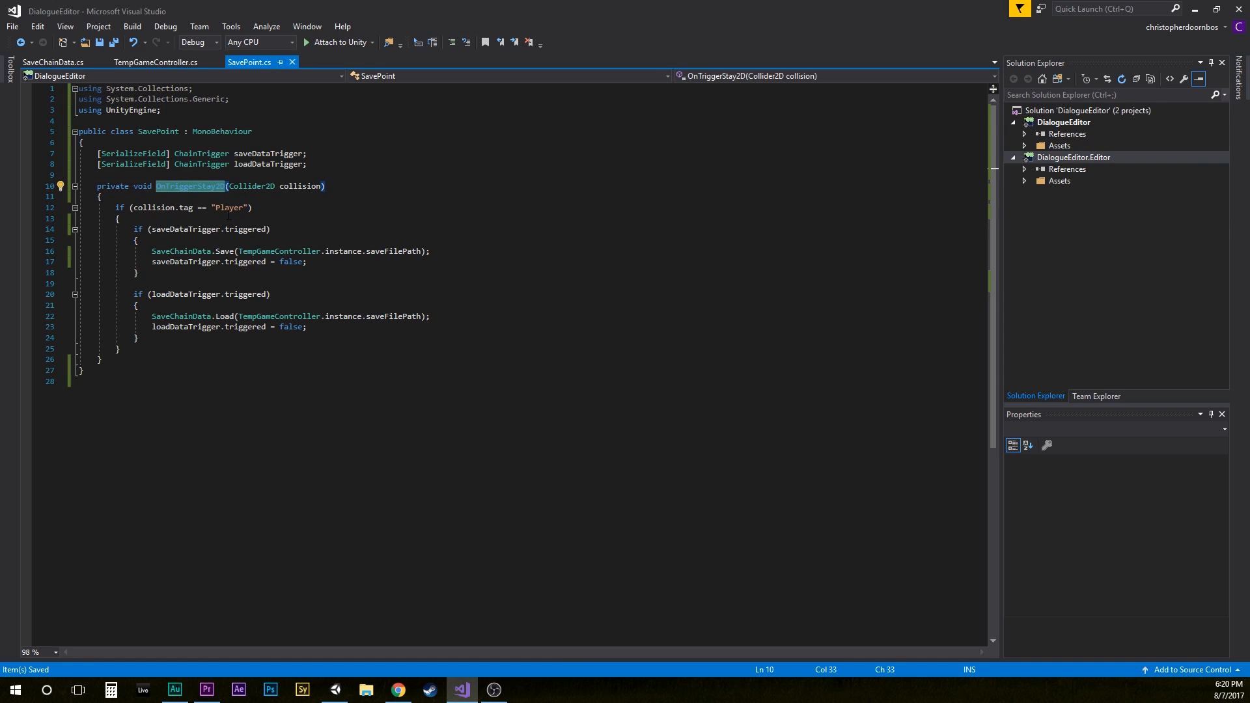
pyautogui.click(201, 200)
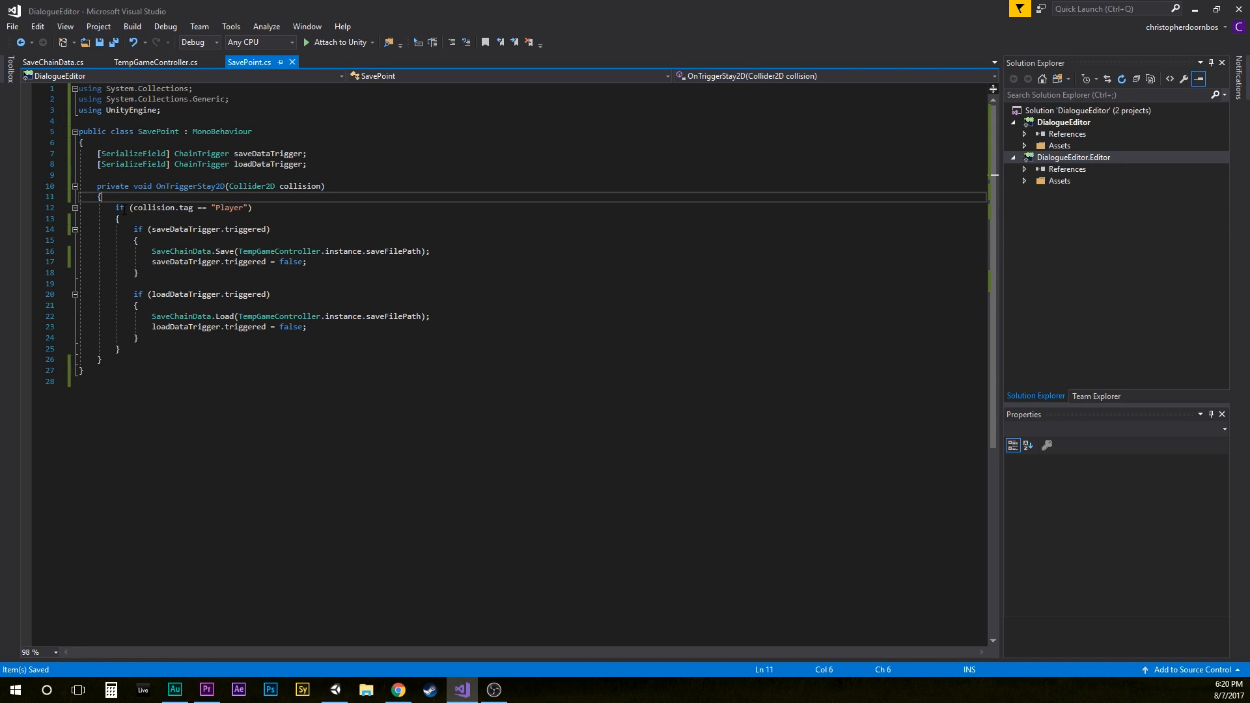
pyautogui.click(260, 207)
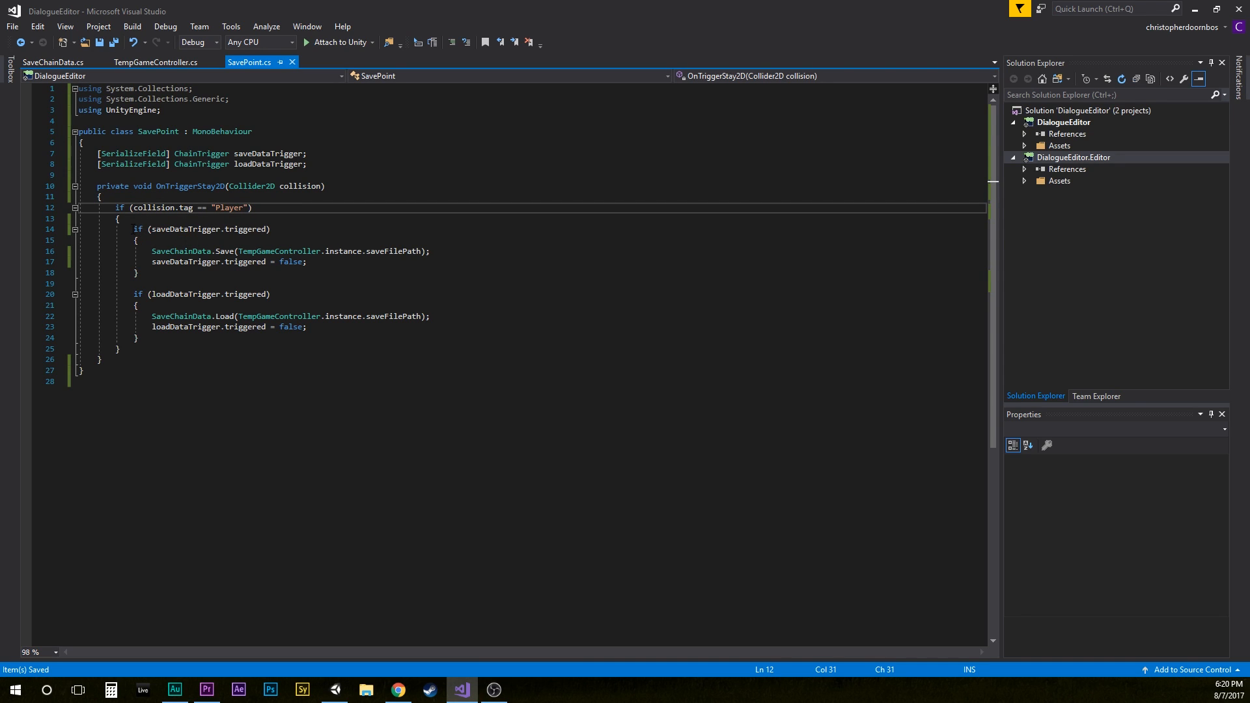
pyautogui.moveTo(133, 229); pyautogui.dragTo(147, 269)
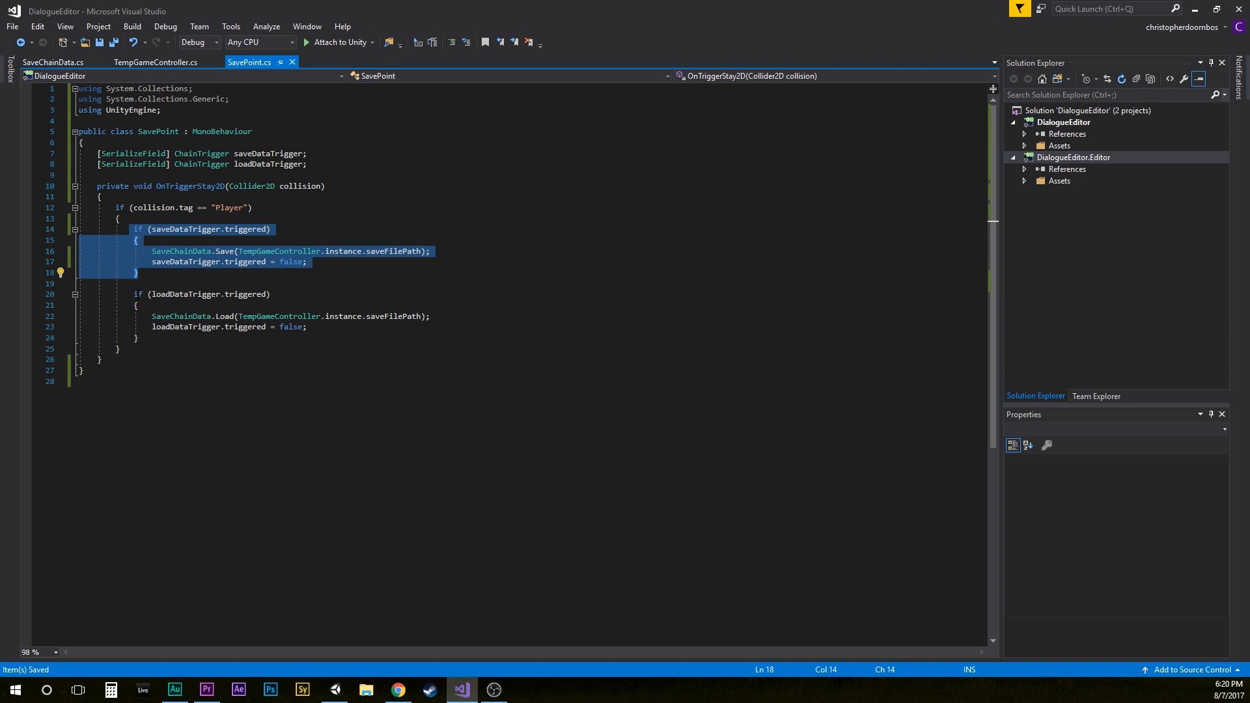
pyautogui.moveTo(134, 294); pyautogui.dragTo(160, 338)
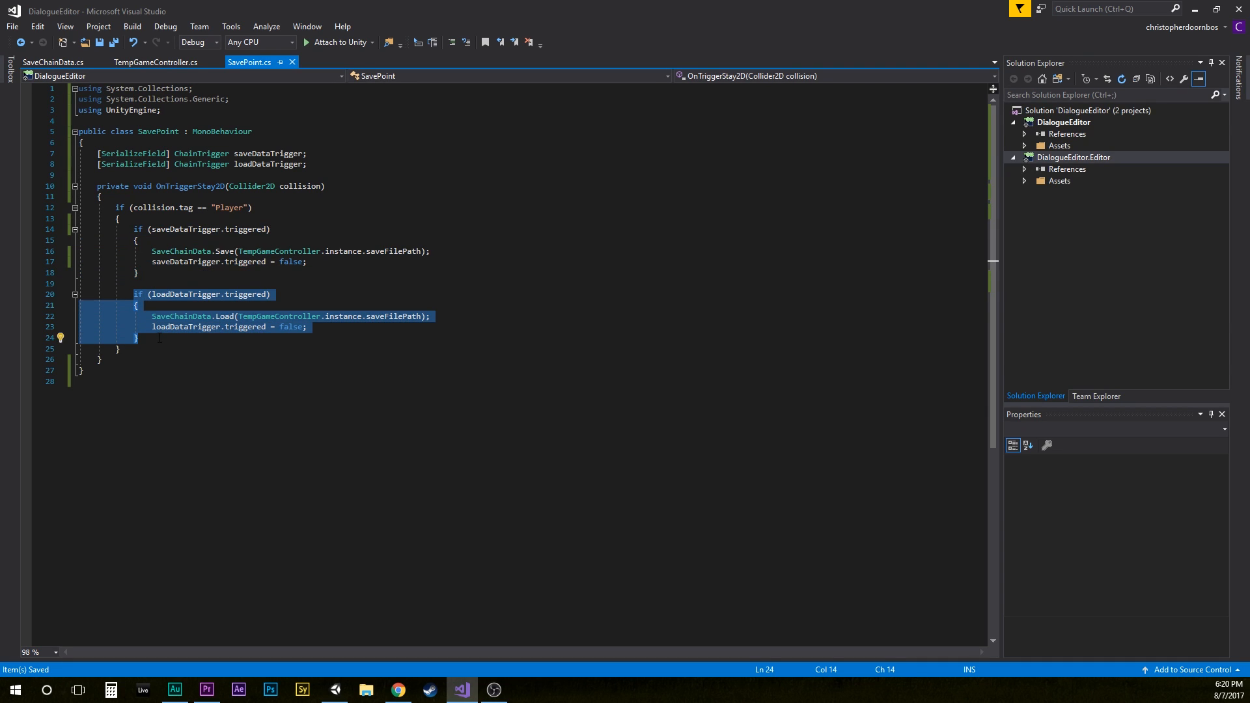
pyautogui.doubleClick(220, 165)
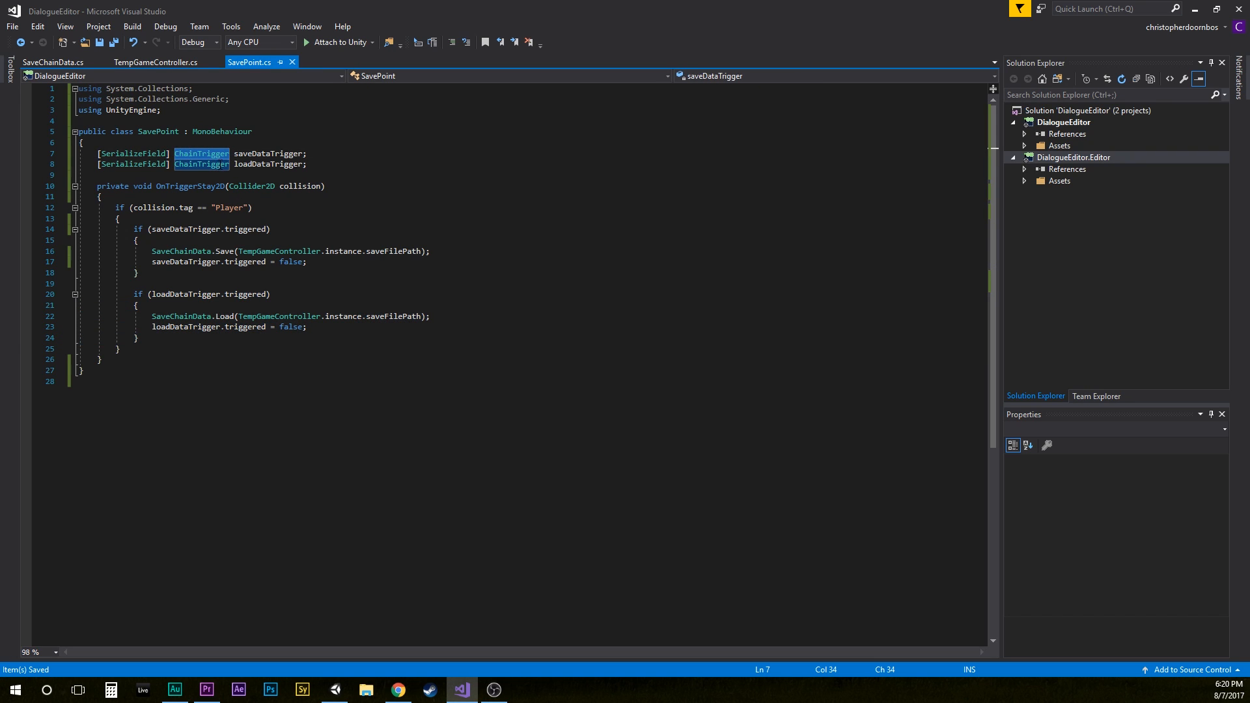
pyautogui.doubleClick(252, 153)
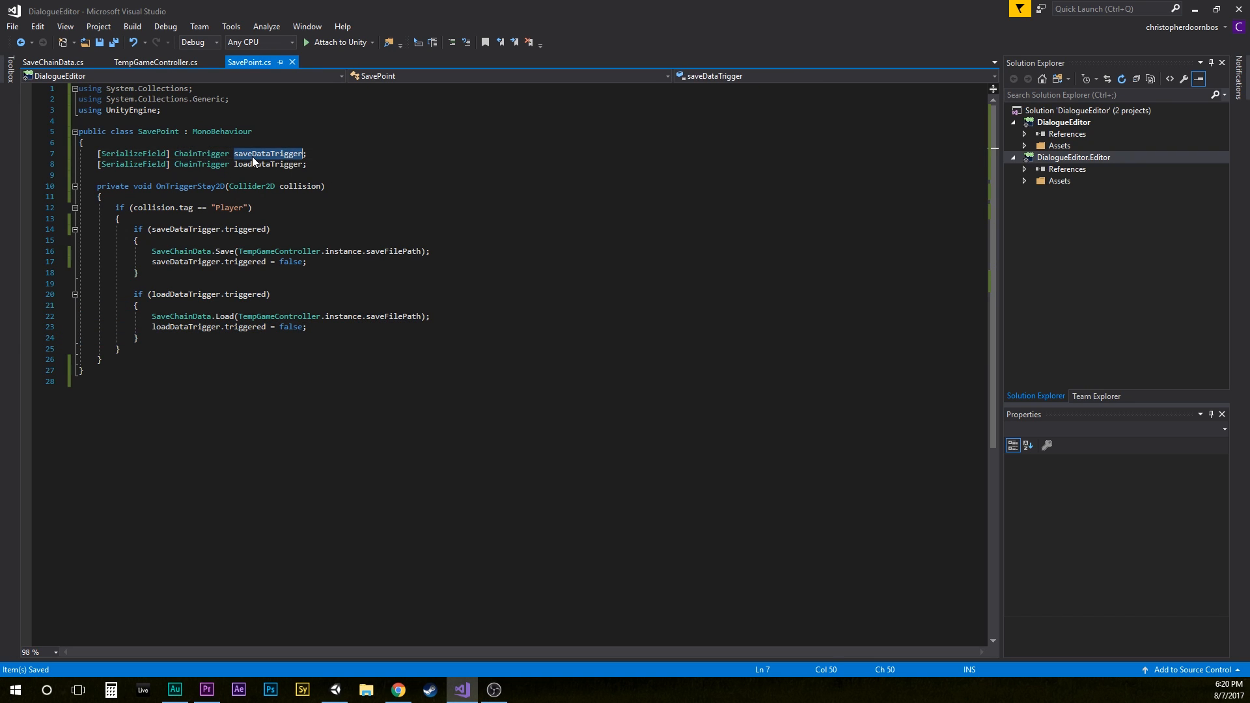
pyautogui.doubleClick(255, 164)
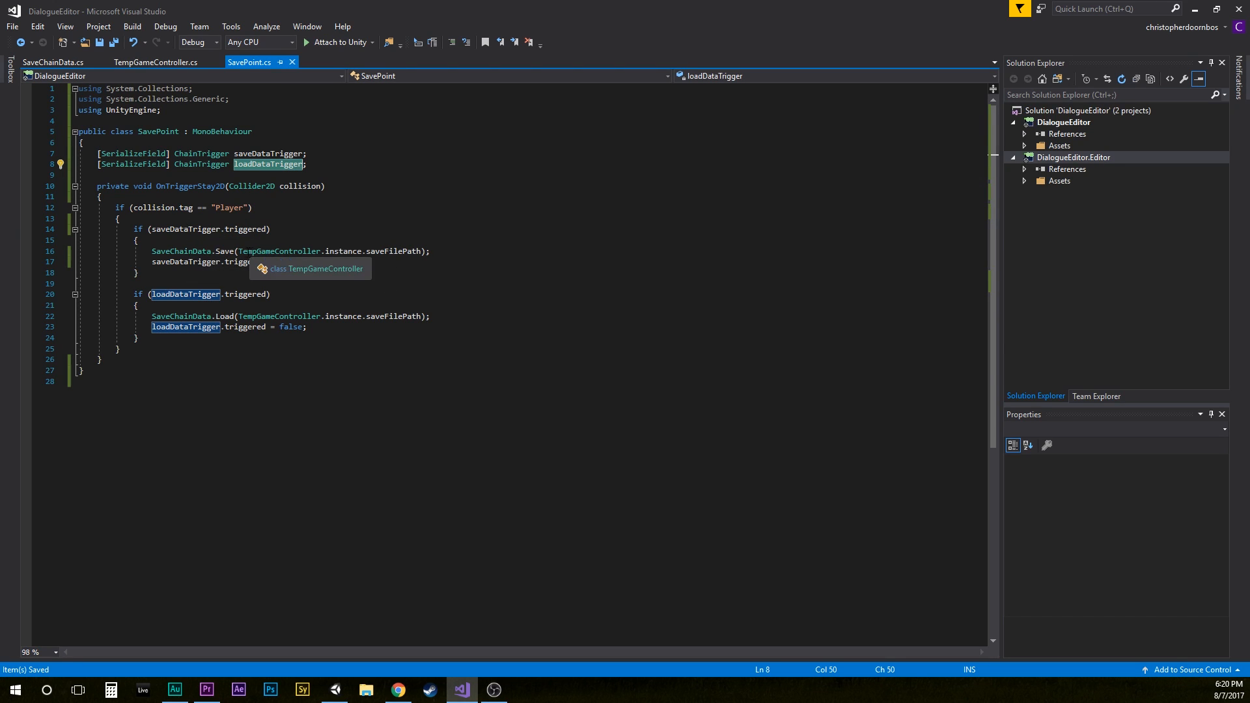
pyautogui.doubleClick(225, 251)
pyautogui.click(199, 262)
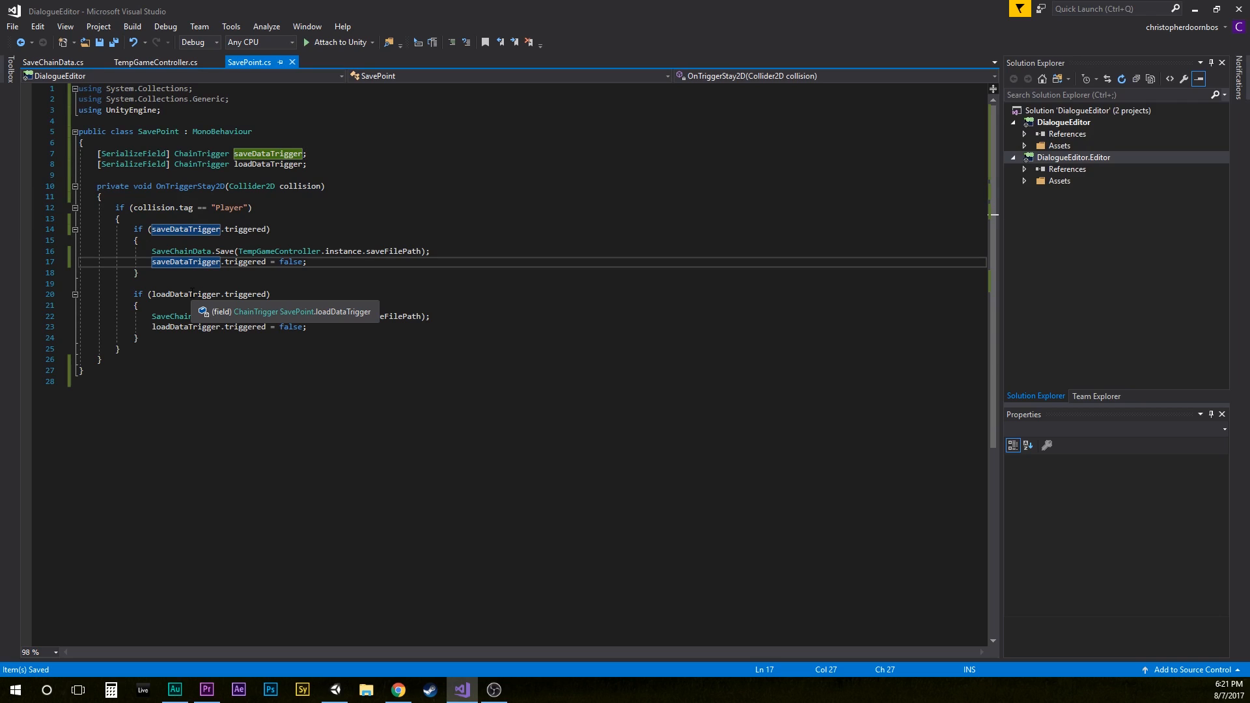
pyautogui.click(224, 317)
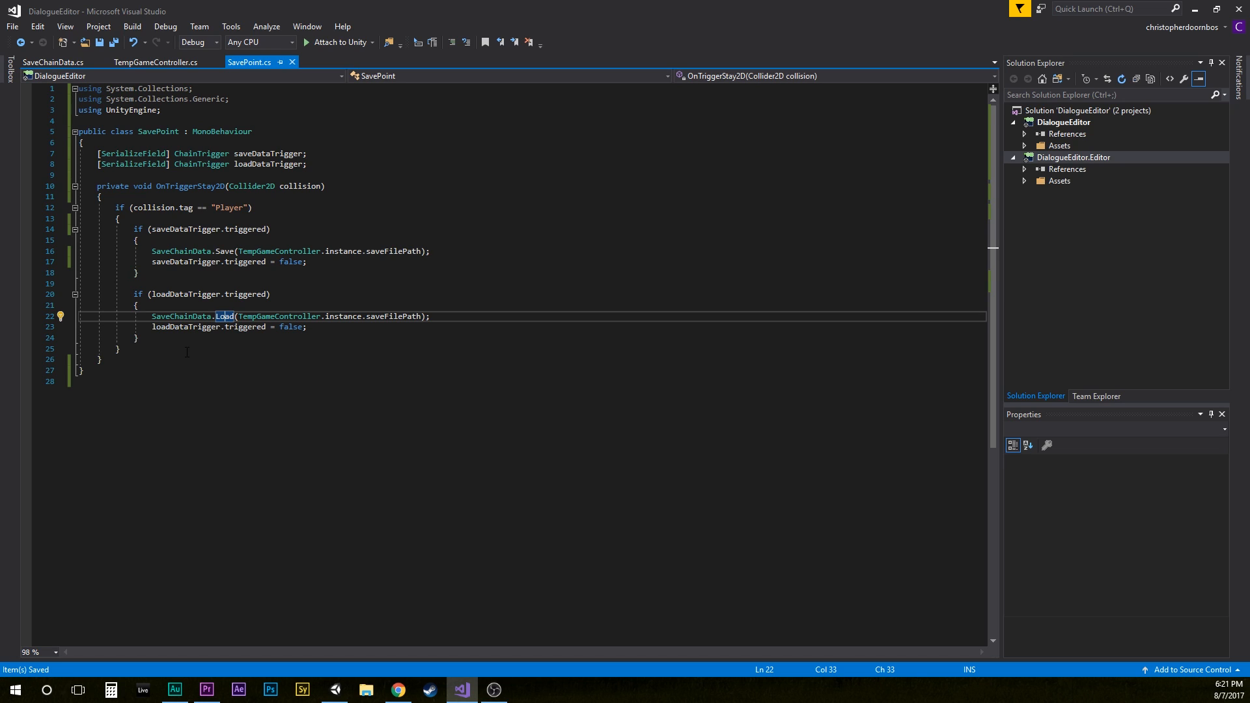
# Step: Examine the saveFilePath argument of SaveChainData.Save against the Save File Path setting of Unity's GameController object
pyautogui.moveTo(235, 251); pyautogui.dragTo(424, 251)
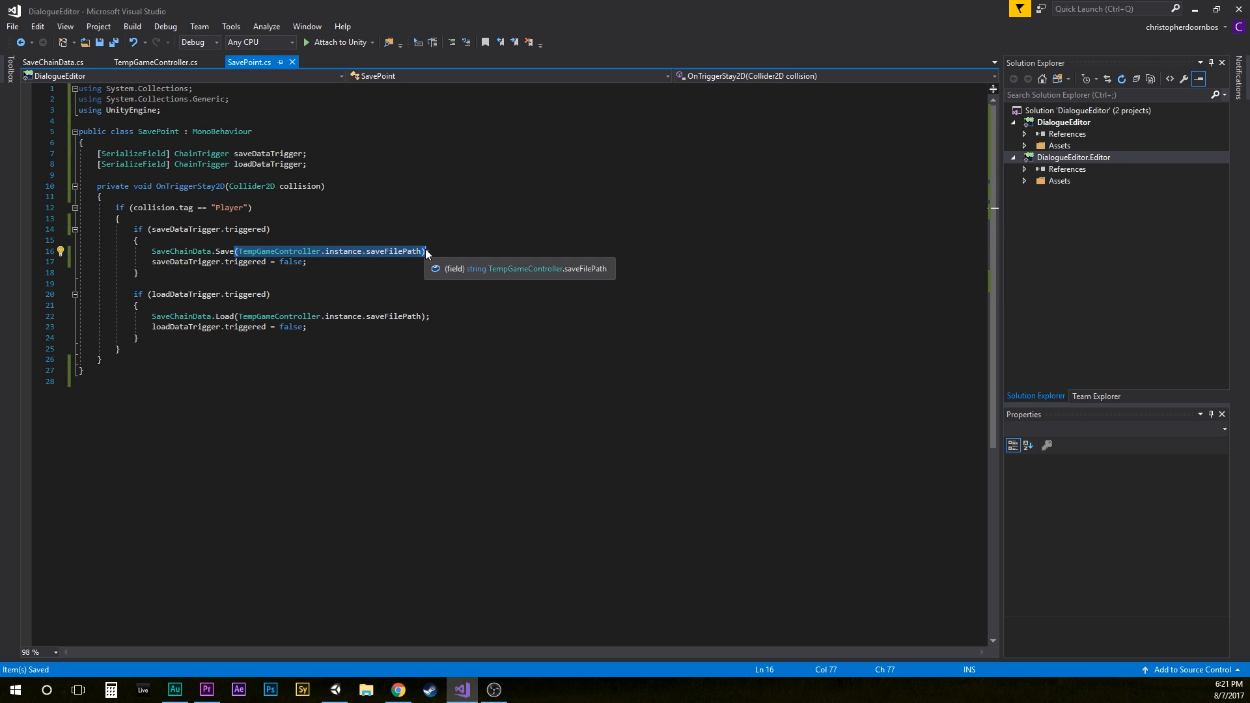
pyautogui.click(409, 252)
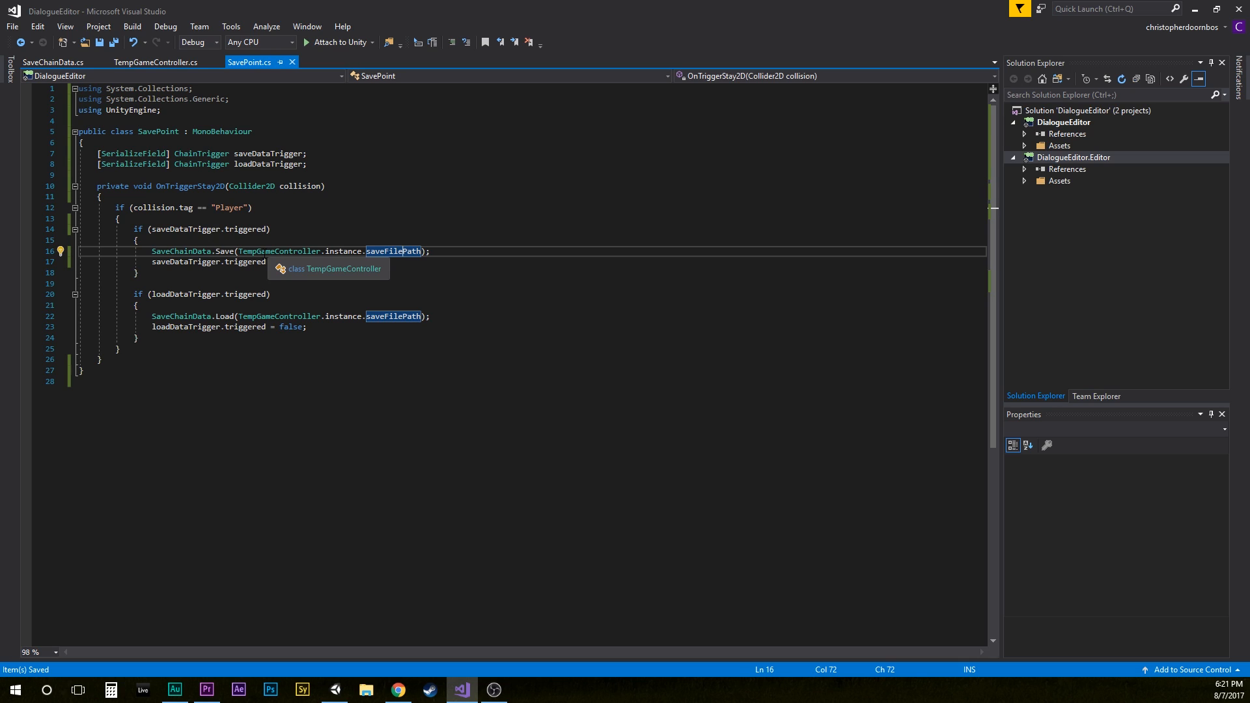
pyautogui.moveTo(240, 252); pyautogui.dragTo(422, 251)
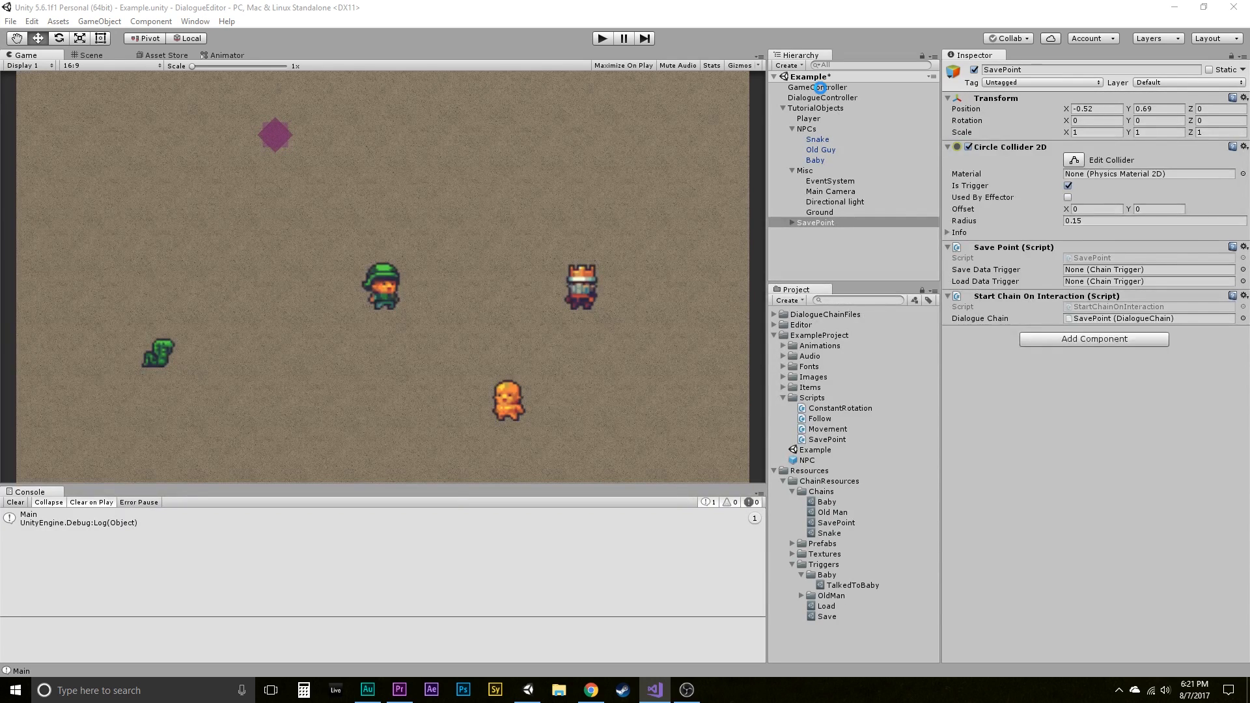
pyautogui.click(818, 88)
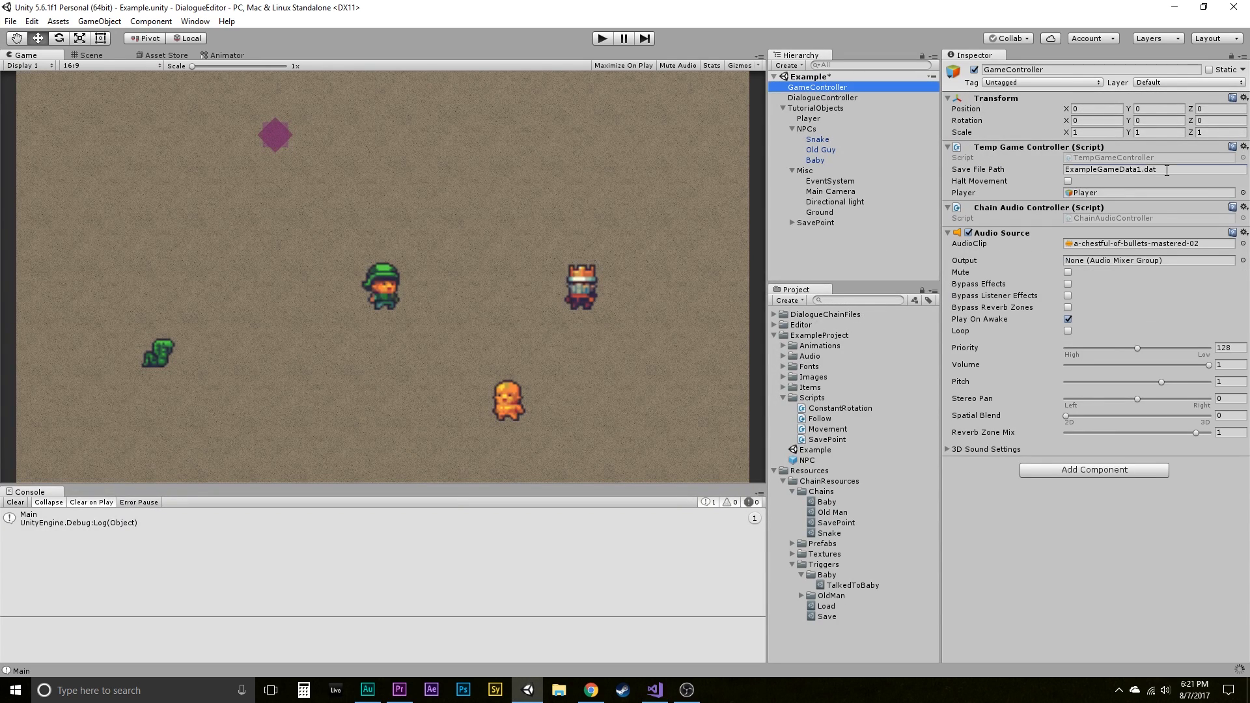
pyautogui.click(1148, 170)
pyautogui.click(1170, 170)
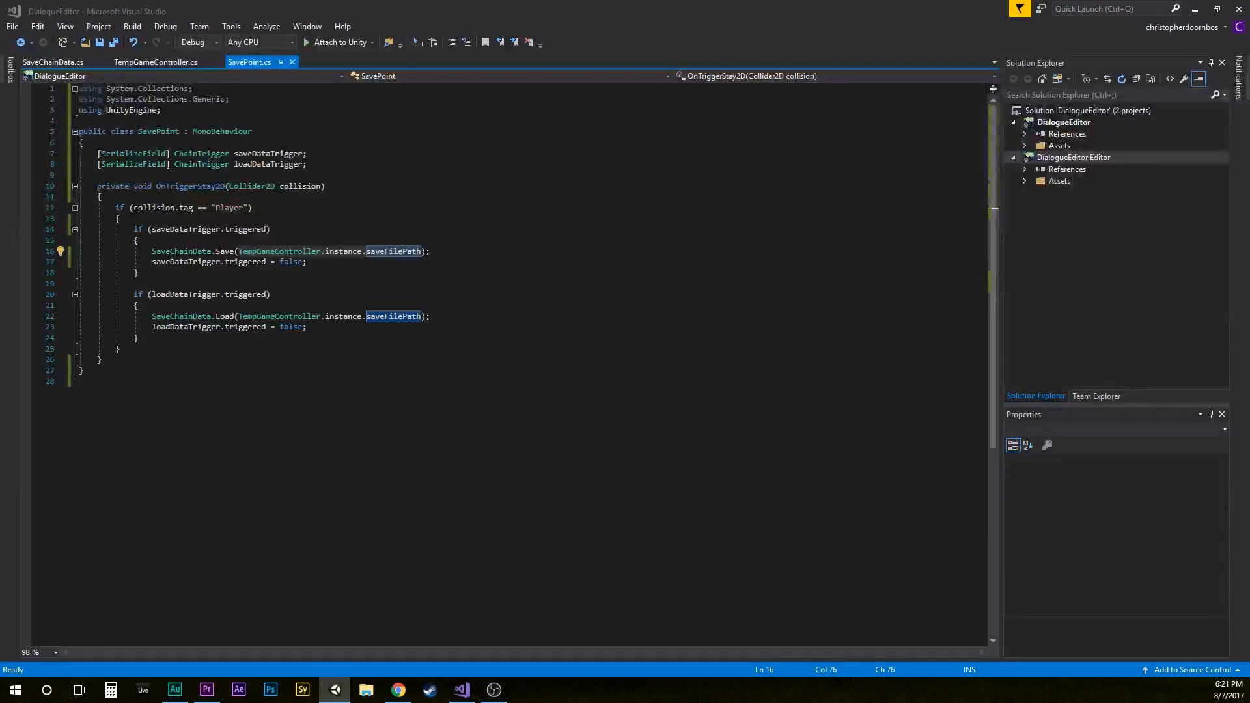
pyautogui.click(299, 234)
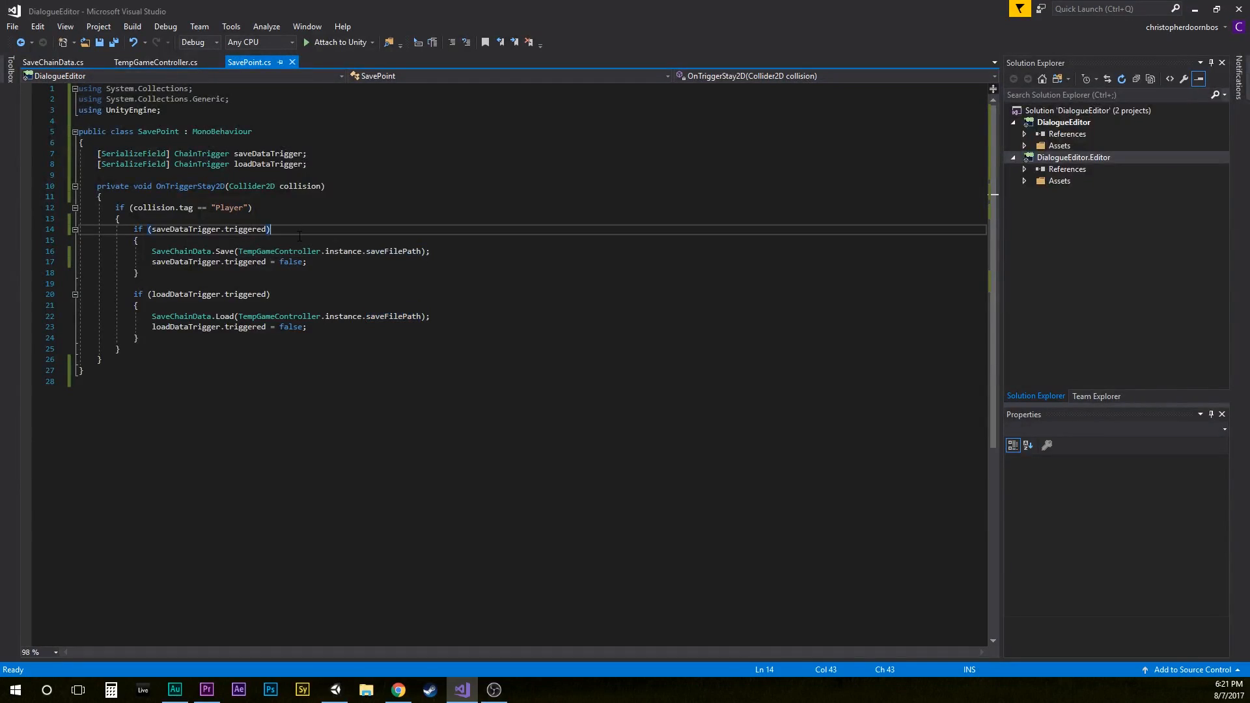
pyautogui.click(216, 251)
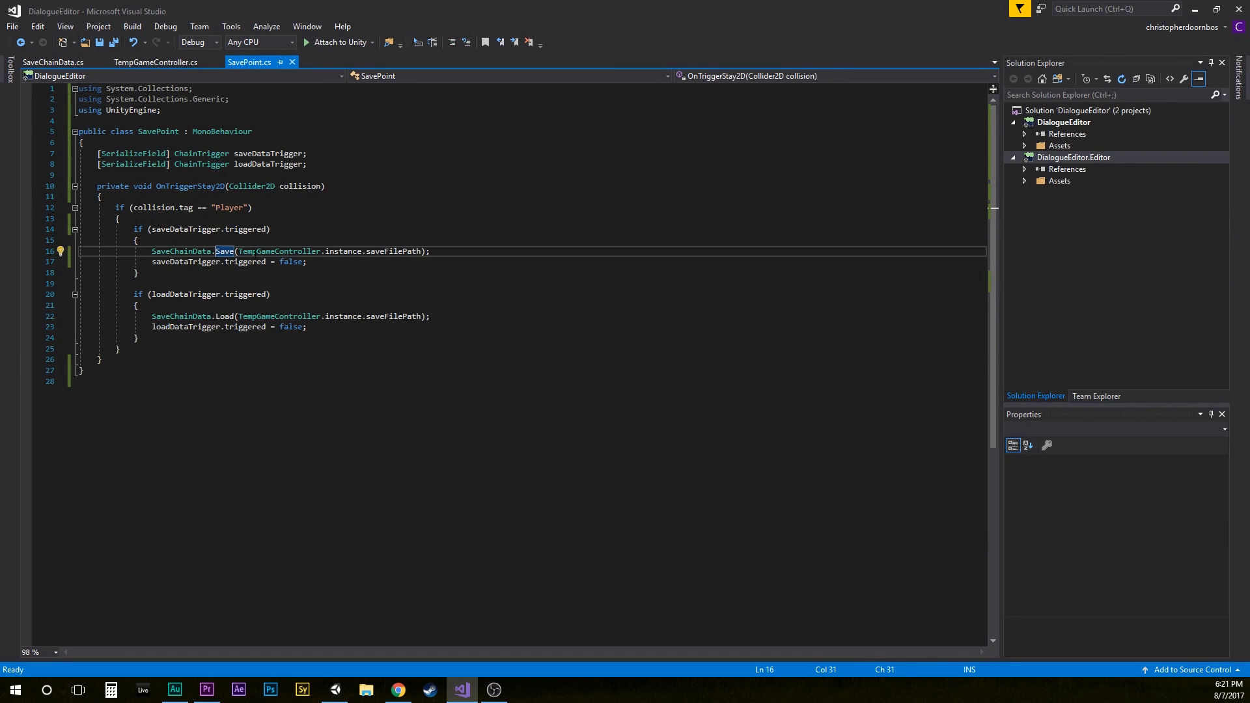
pyautogui.click(396, 251)
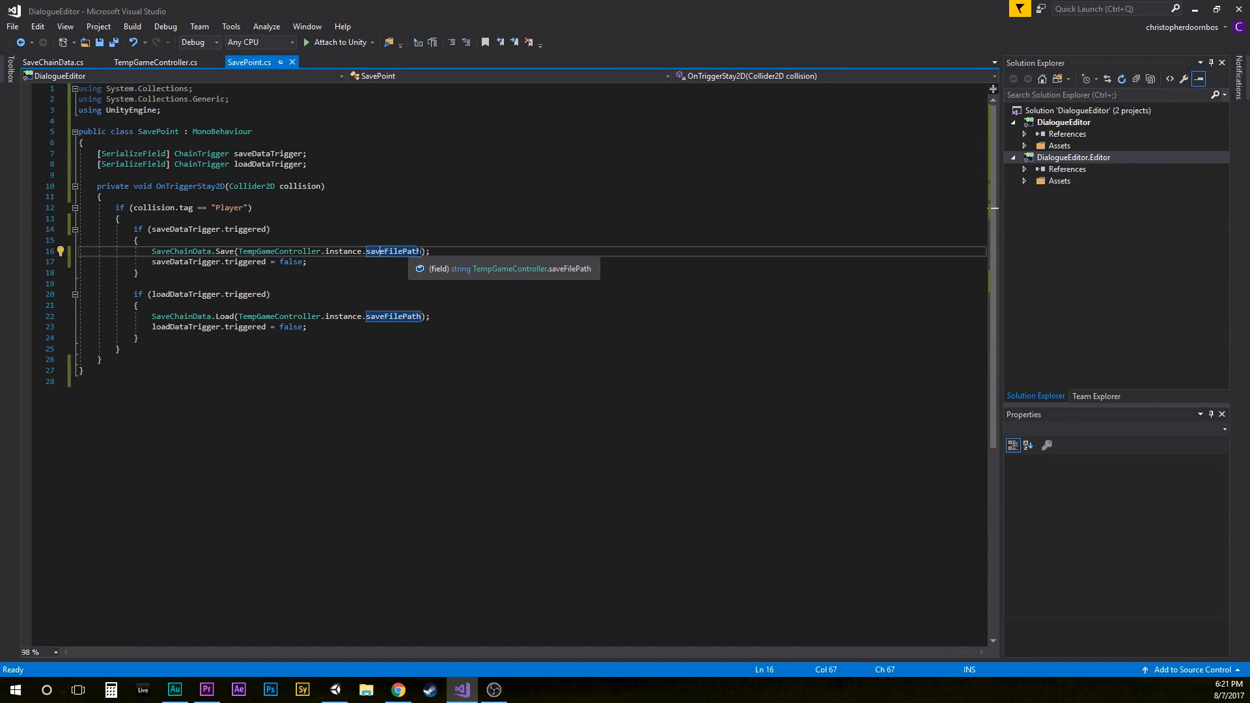
# Step: Switch to Unity and assign the Load and Save triggers to SavePoint's Load Data Trigger and Save Data Trigger
pyautogui.moveTo(367, 252); pyautogui.dragTo(239, 252)
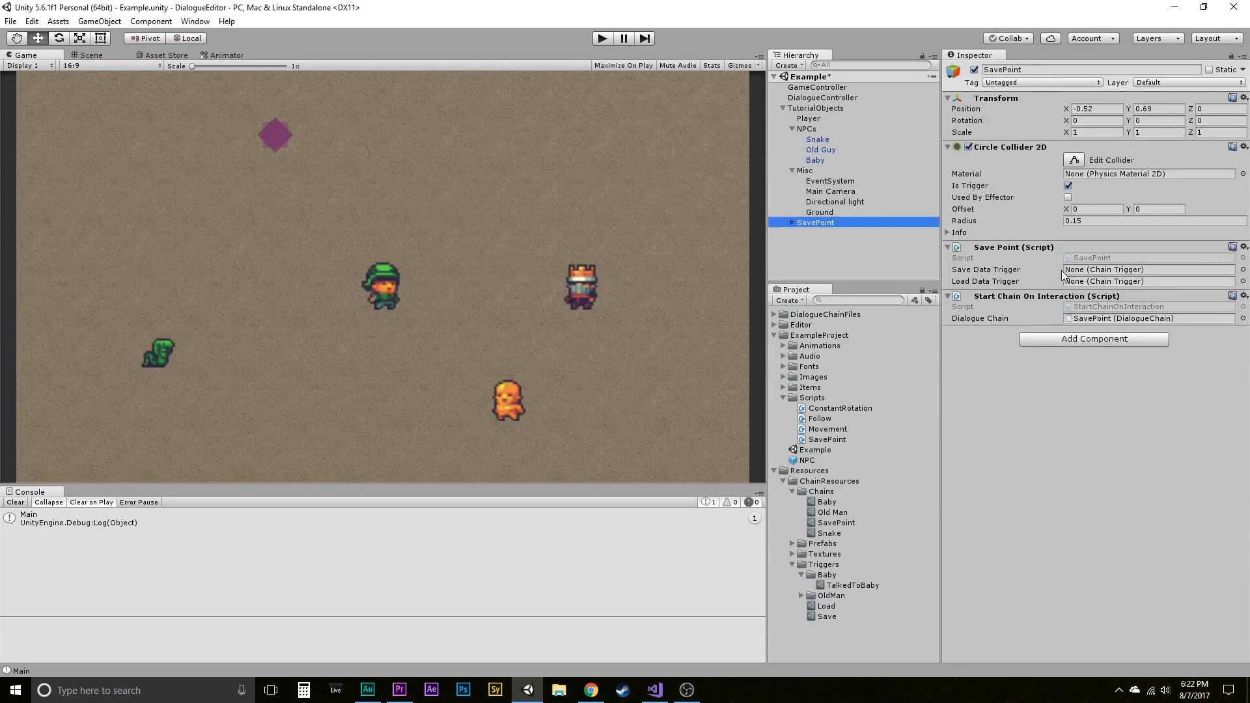
pyautogui.moveTo(827, 606); pyautogui.dragTo(1080, 282)
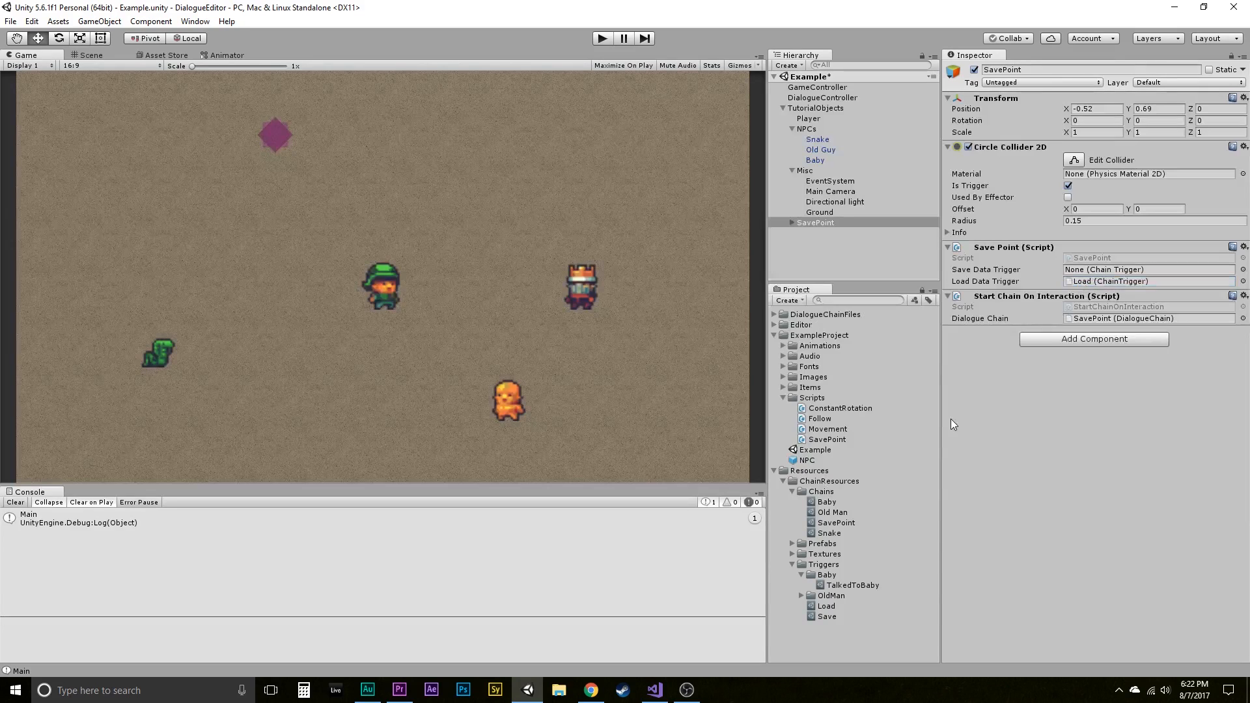
pyautogui.moveTo(832, 617); pyautogui.dragTo(1088, 265)
# Step: Disable the Audio Source component on the GameController object and start play mode
pyautogui.click(818, 87)
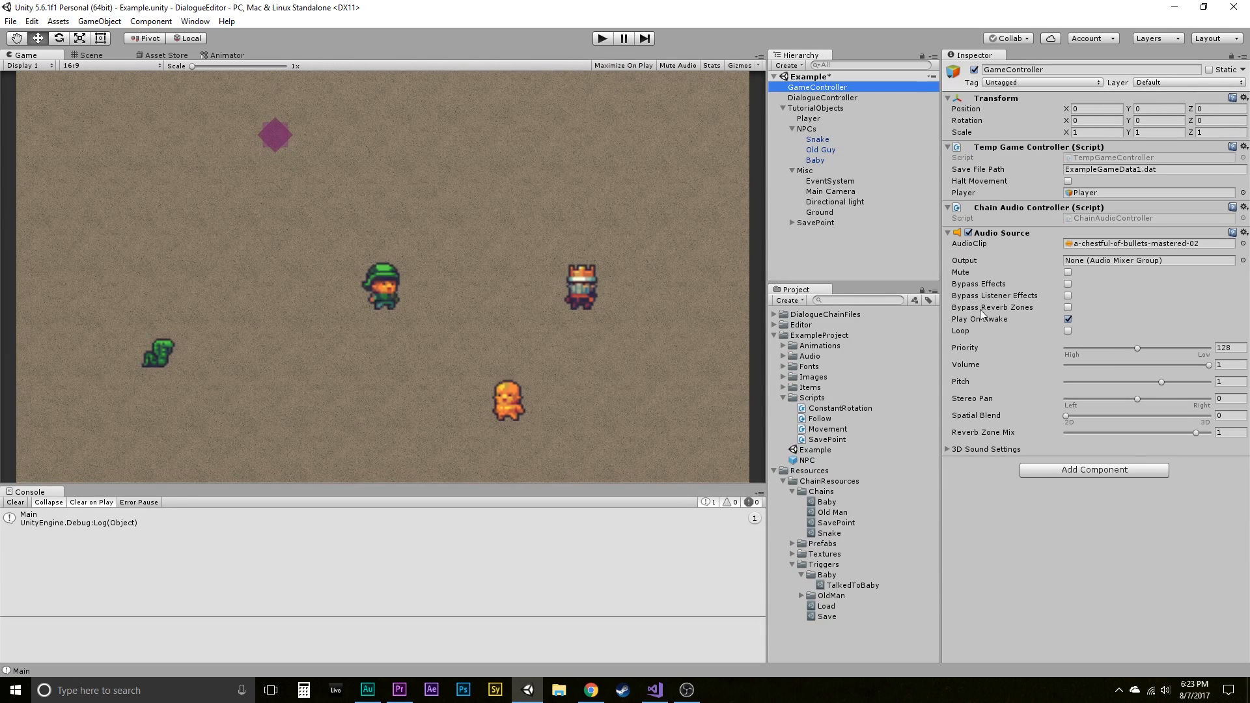
pyautogui.click(969, 233)
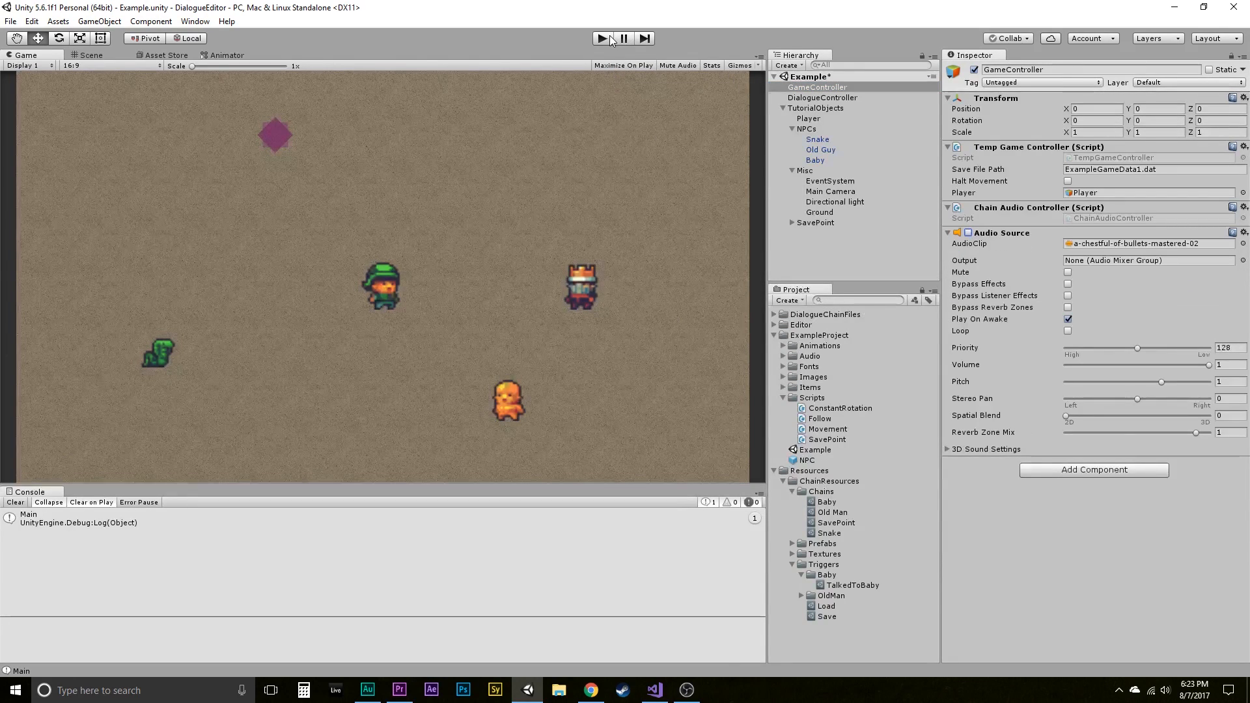
pyautogui.click(609, 39)
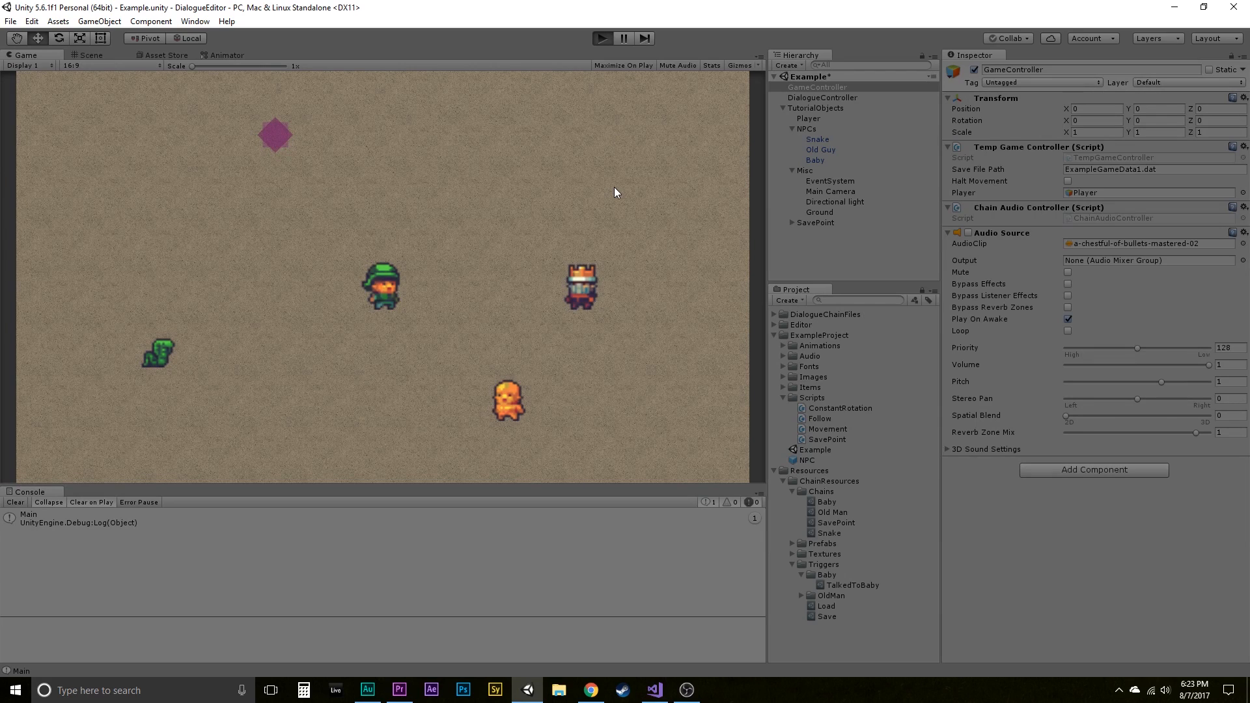
# Step: Walk the player to the purple save point, open its Save or Load dialogue and choose Cancel
pyautogui.press('a')
pyautogui.press('w')
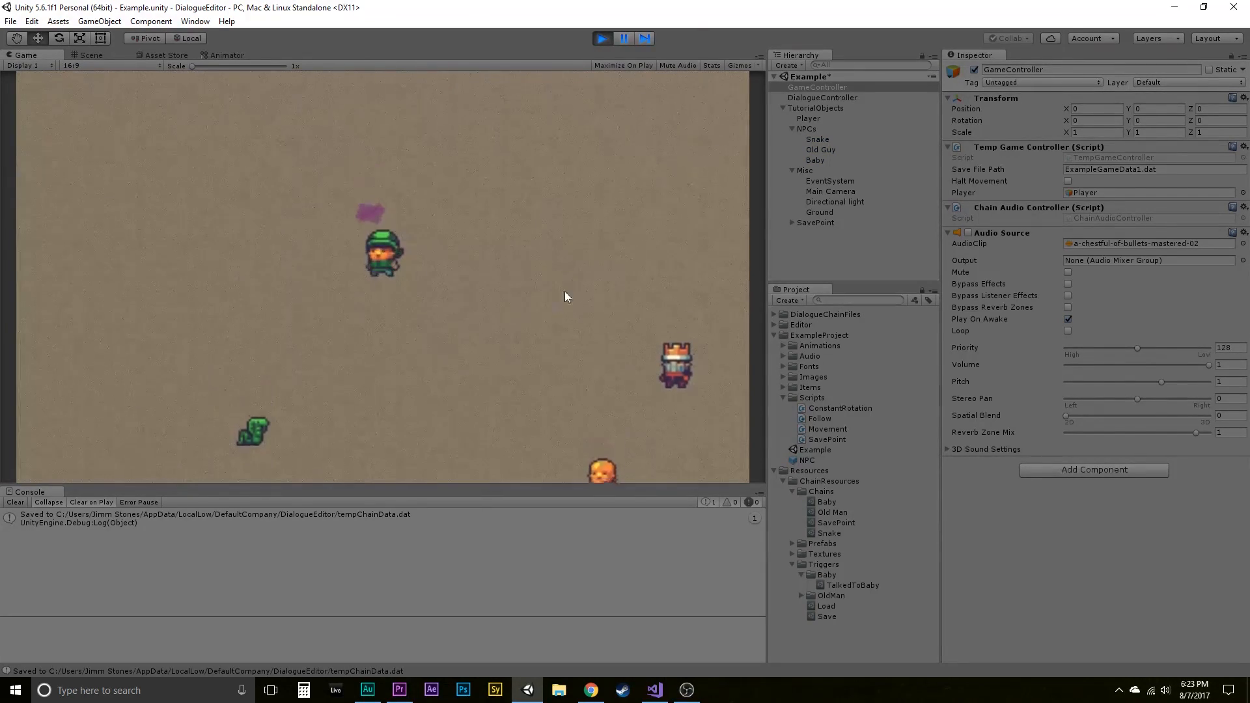
pyautogui.press('space')
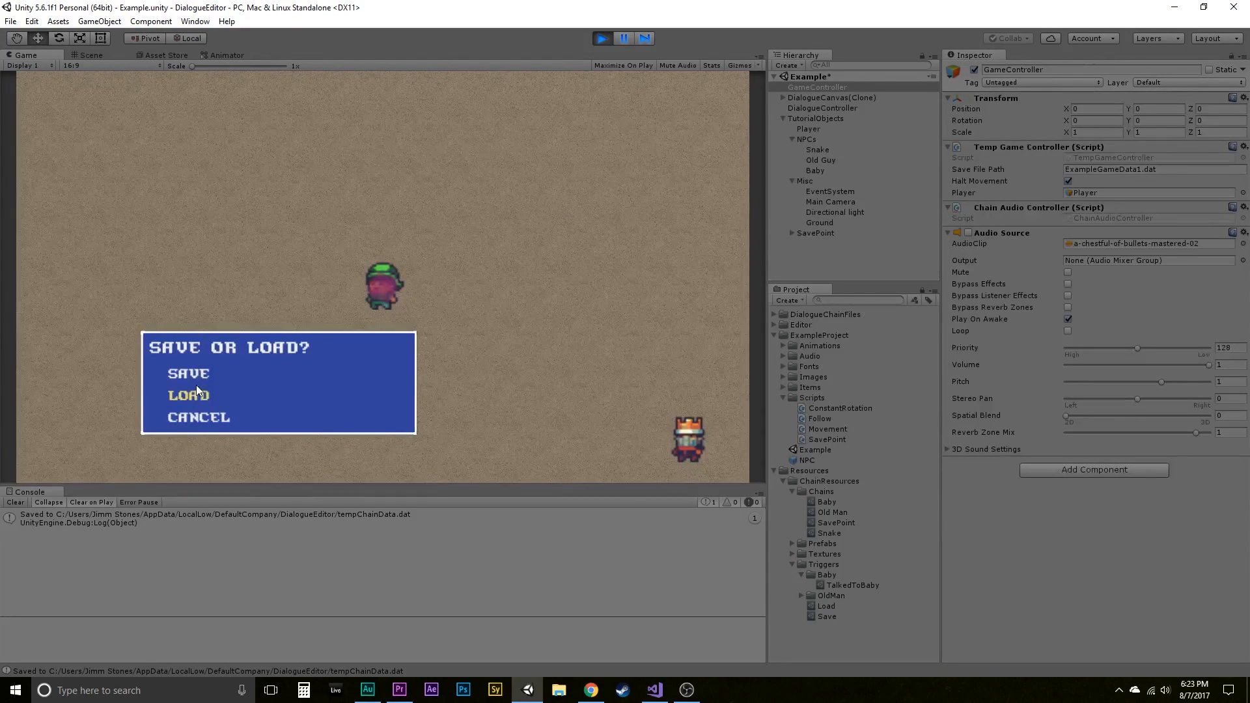
pyautogui.click(194, 417)
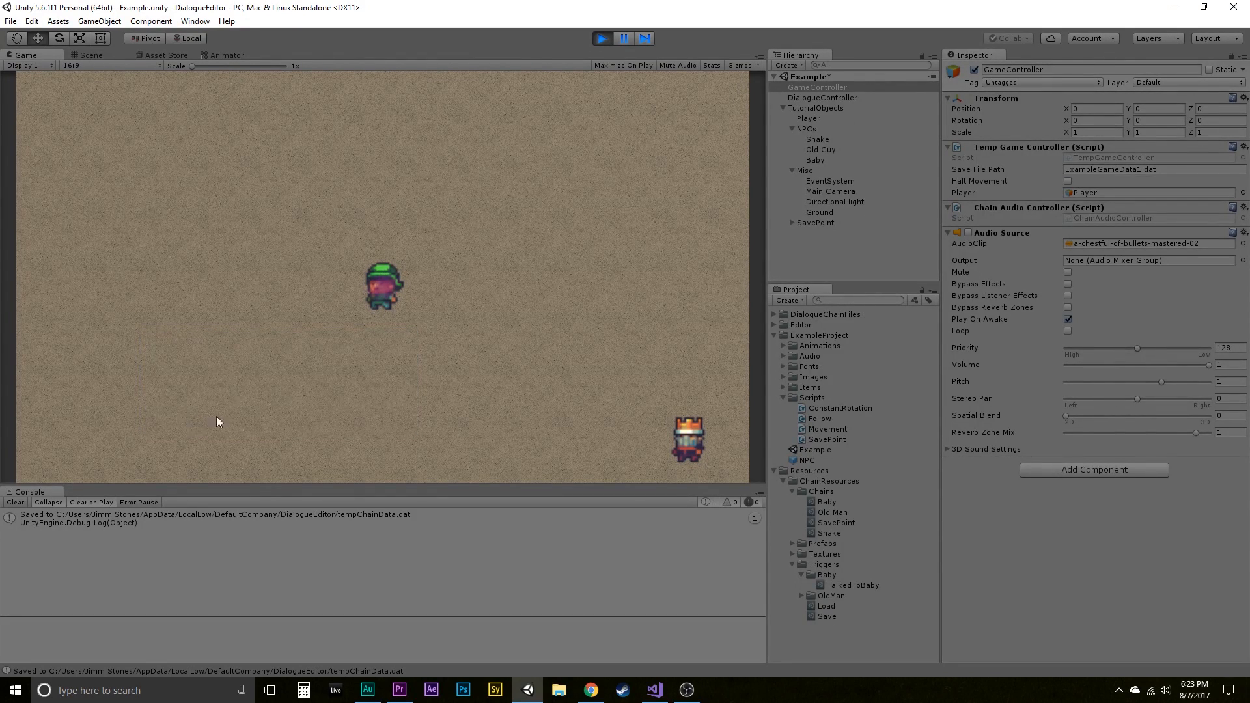
# Step: Walk the player back, examine the DialogueController's Reset data after Playmode setting and exit play mode
pyautogui.press('s')
pyautogui.press('d')
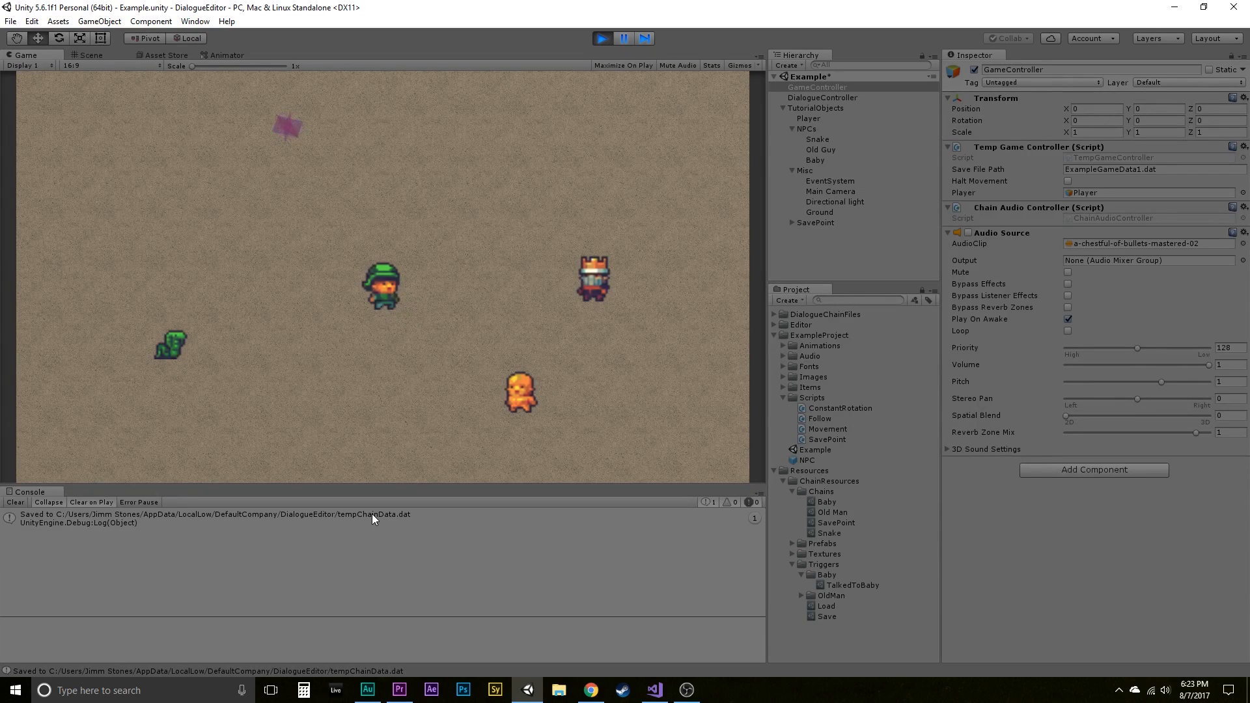
pyautogui.click(807, 99)
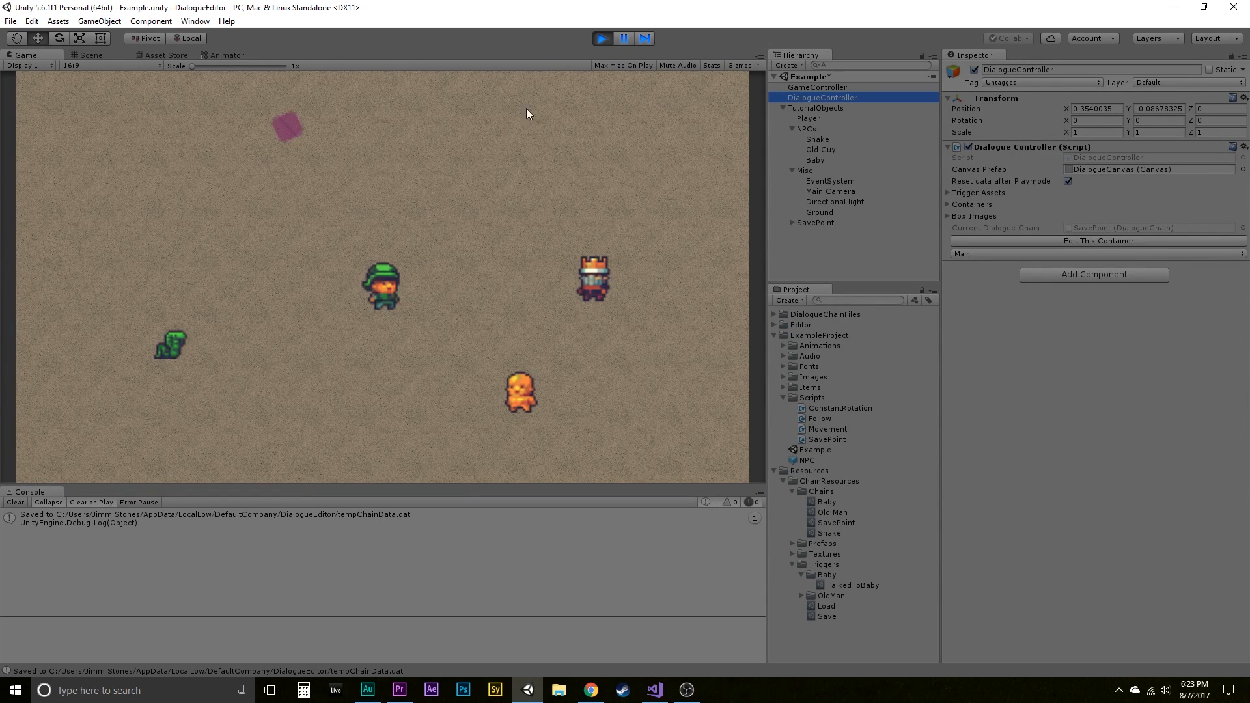
pyautogui.click(603, 41)
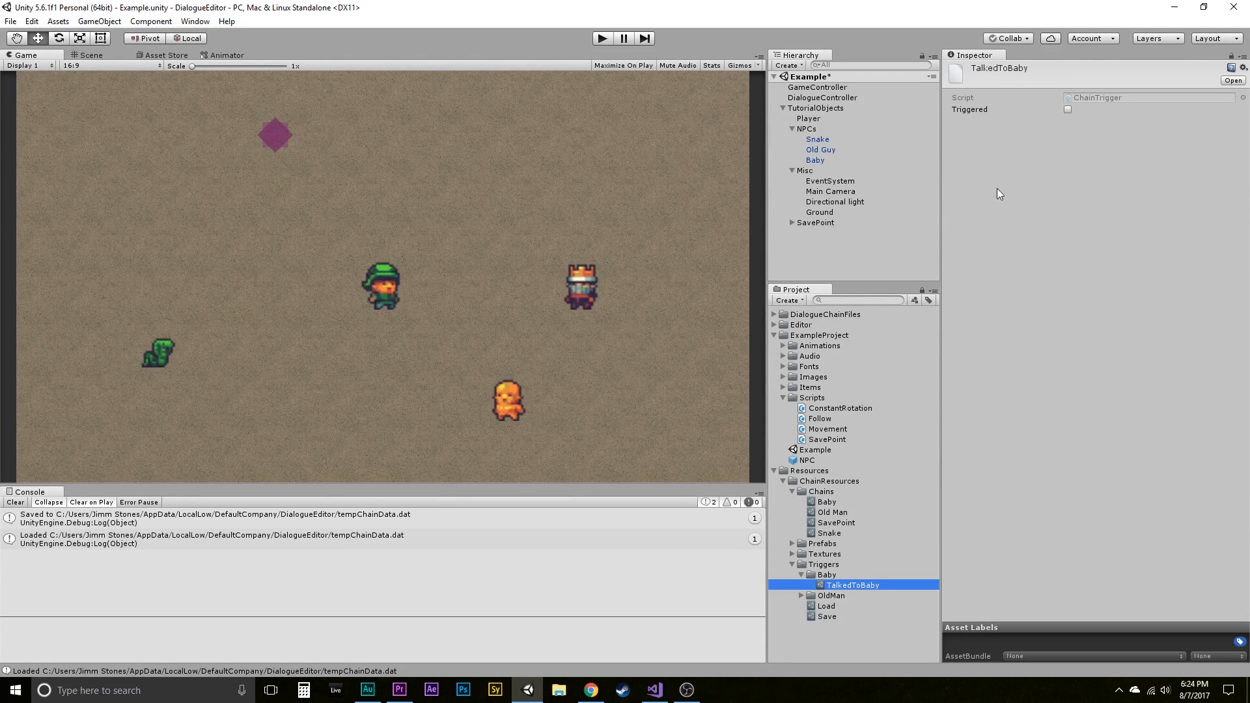
# Step: With the TalkedToBaby trigger inspected, run the game, talk to Baby Man and stop the game
pyautogui.click(603, 39)
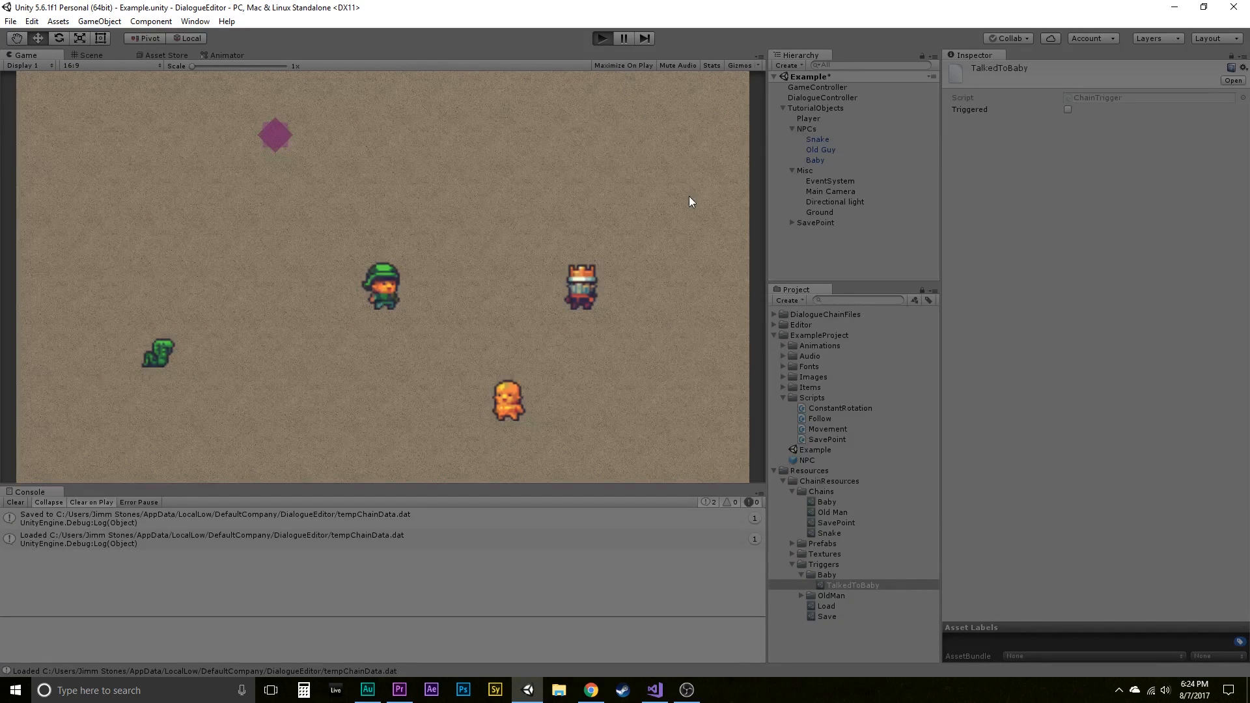
pyautogui.press('s')
pyautogui.press('d')
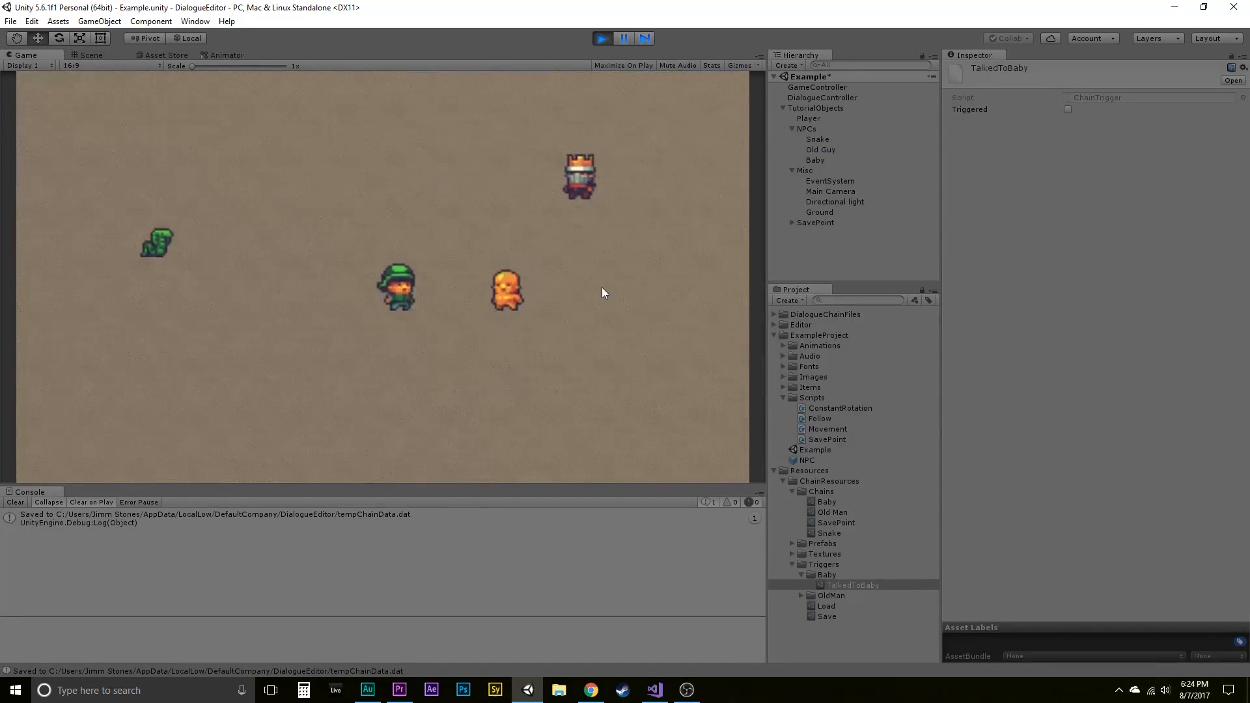
pyautogui.press('space')
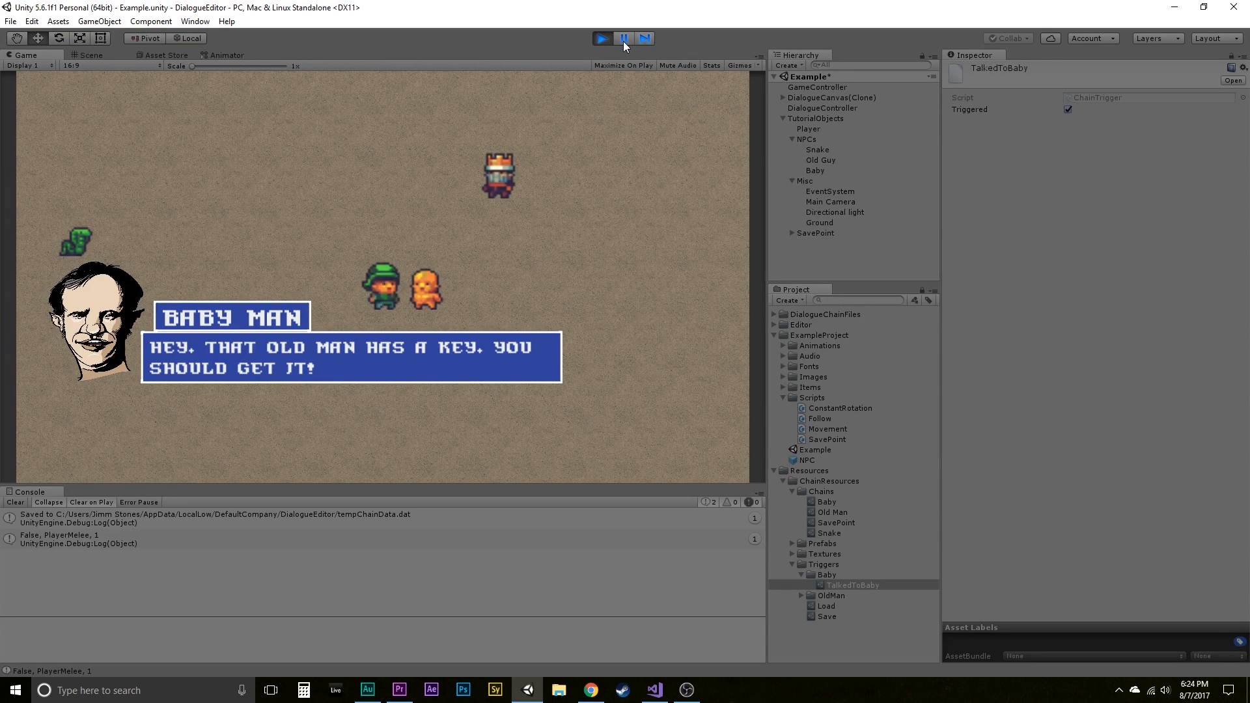
pyautogui.click(606, 39)
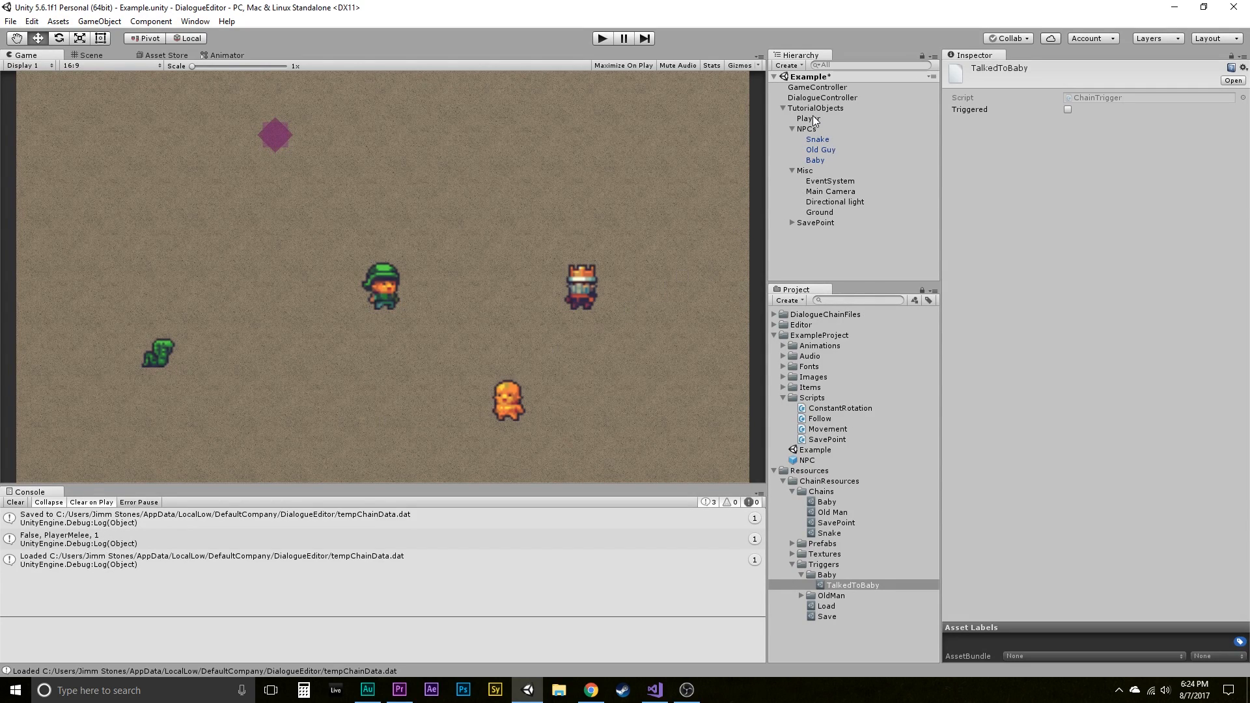
# Step: Recheck the DialogueController settings, then rerun the game with TalkedToBaby inspected and finish the conversation with Baby Man
pyautogui.click(822, 97)
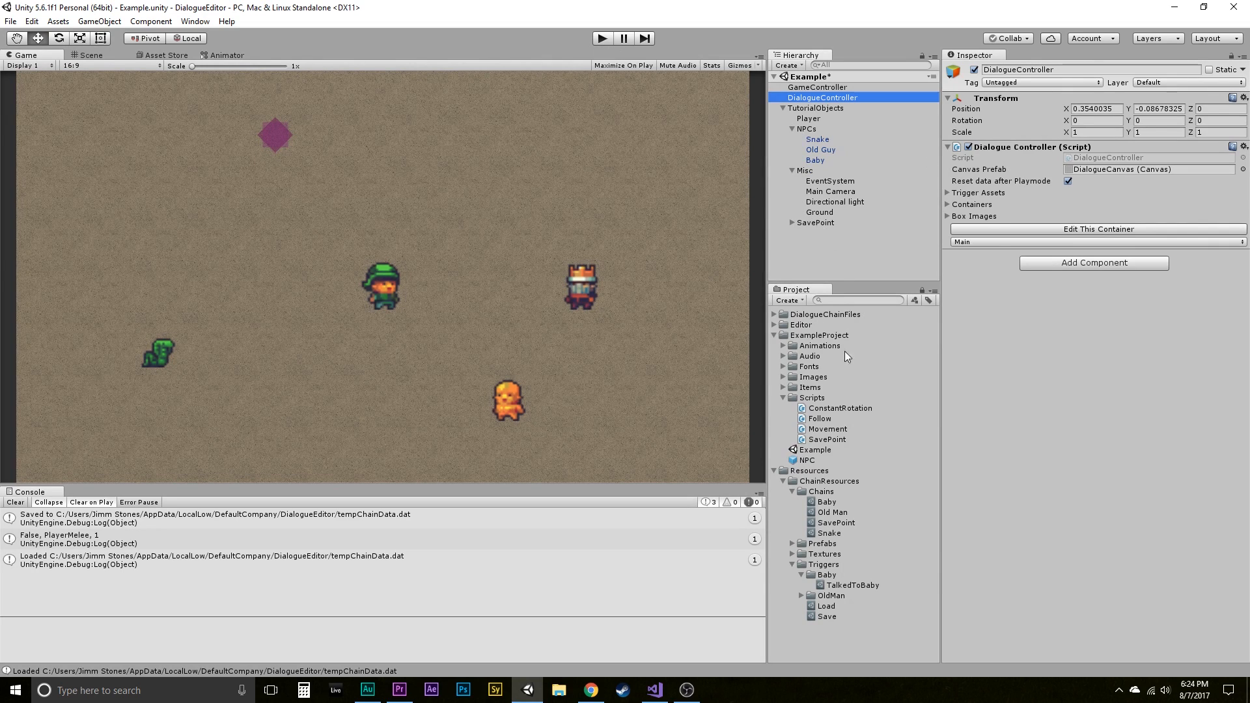
pyautogui.click(843, 584)
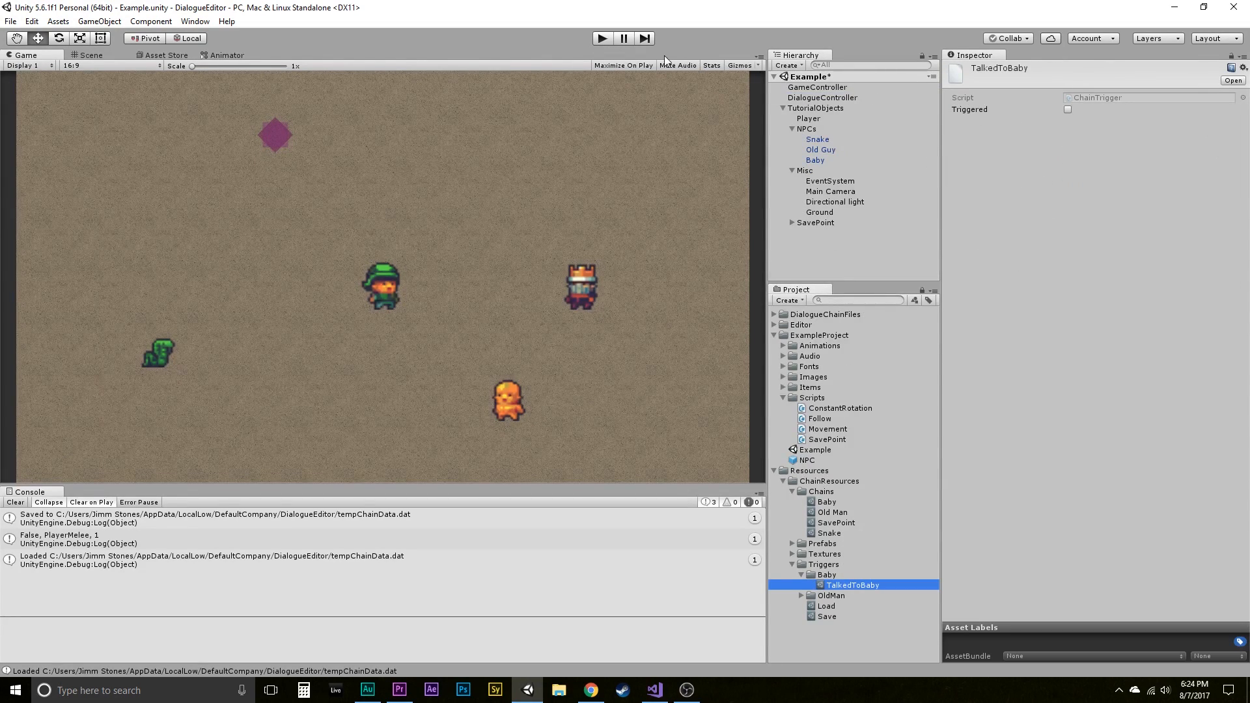
pyautogui.click(602, 39)
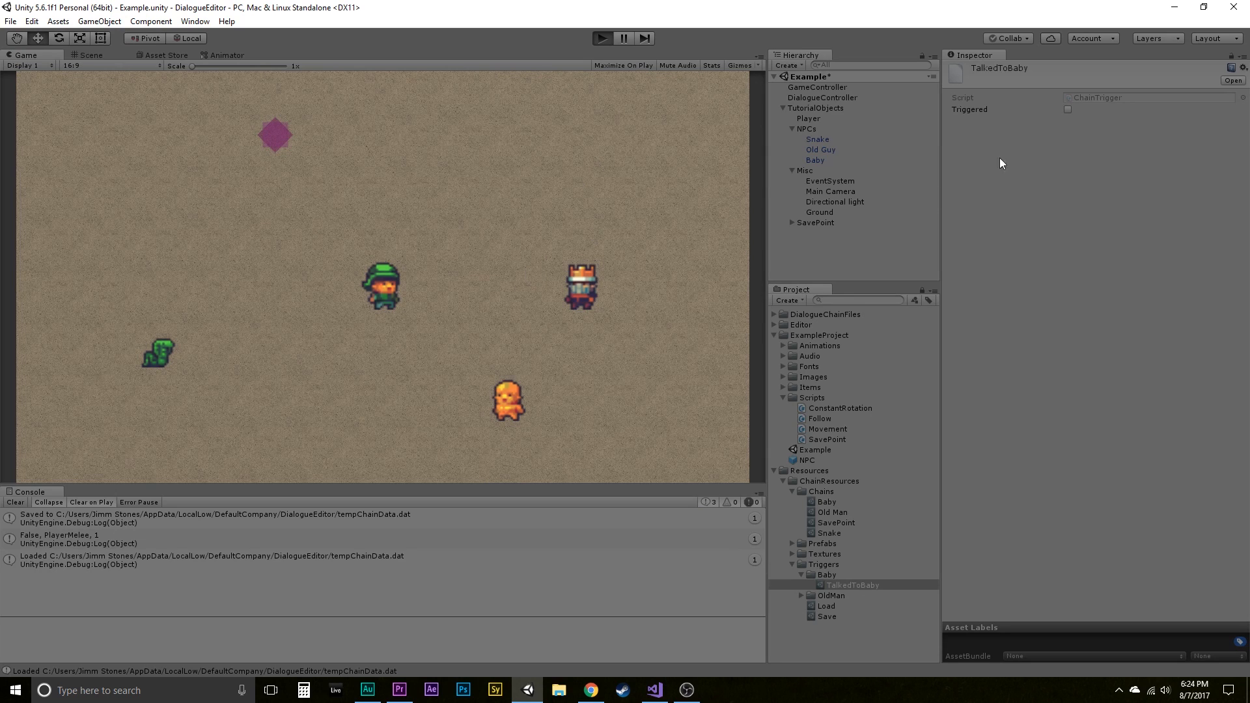
pyautogui.press('s')
pyautogui.press('d')
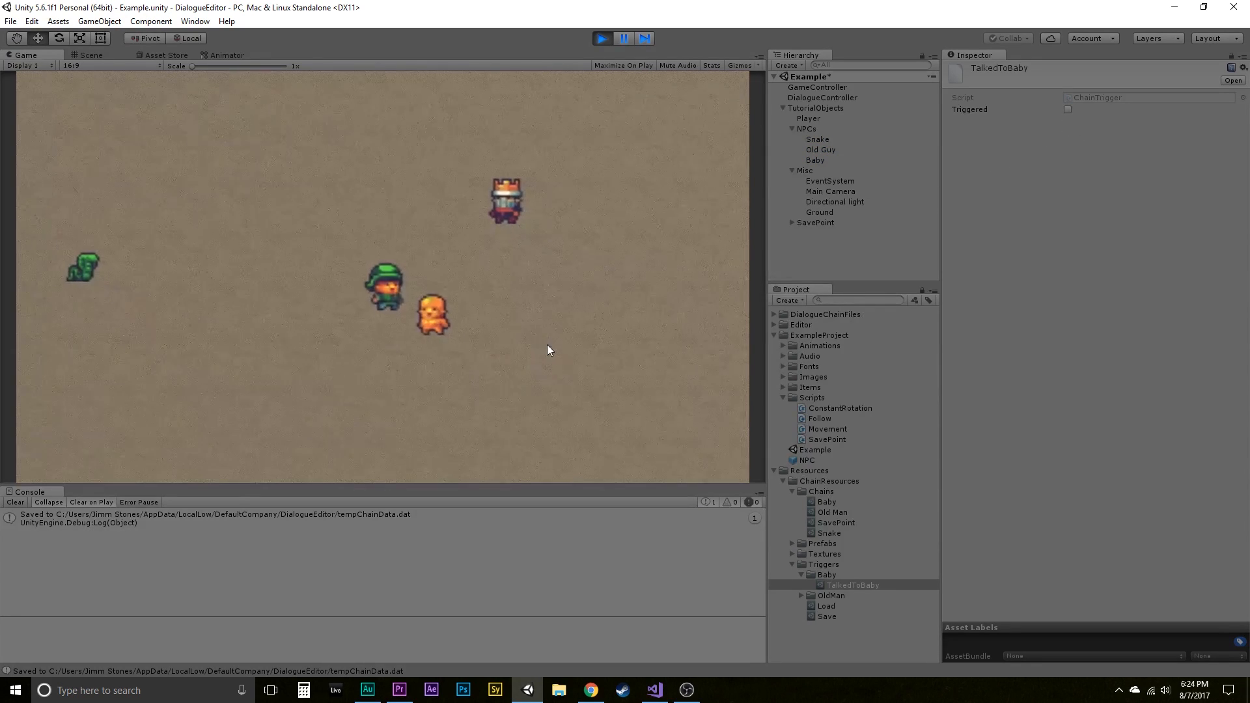
pyautogui.press('space')
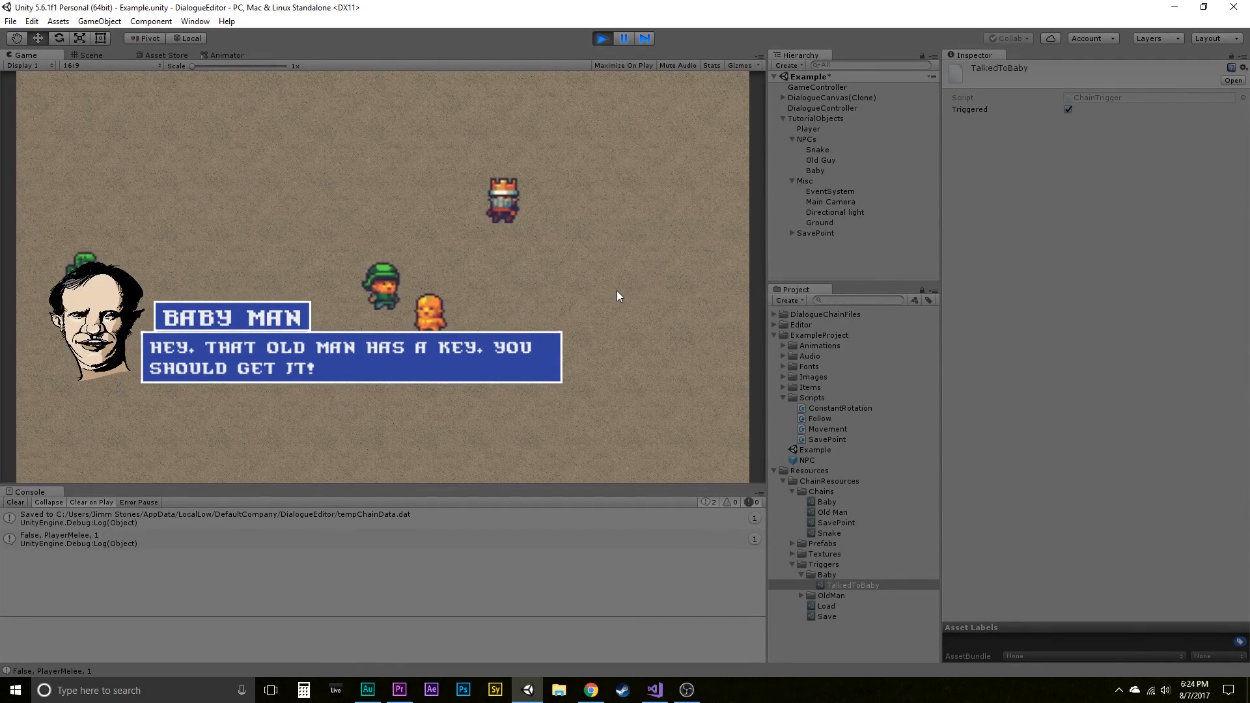
pyautogui.press('space')
# Step: Walk the player to the save point, save the chain data through its dialogue and exit play mode
pyautogui.press('w')
pyautogui.press('a')
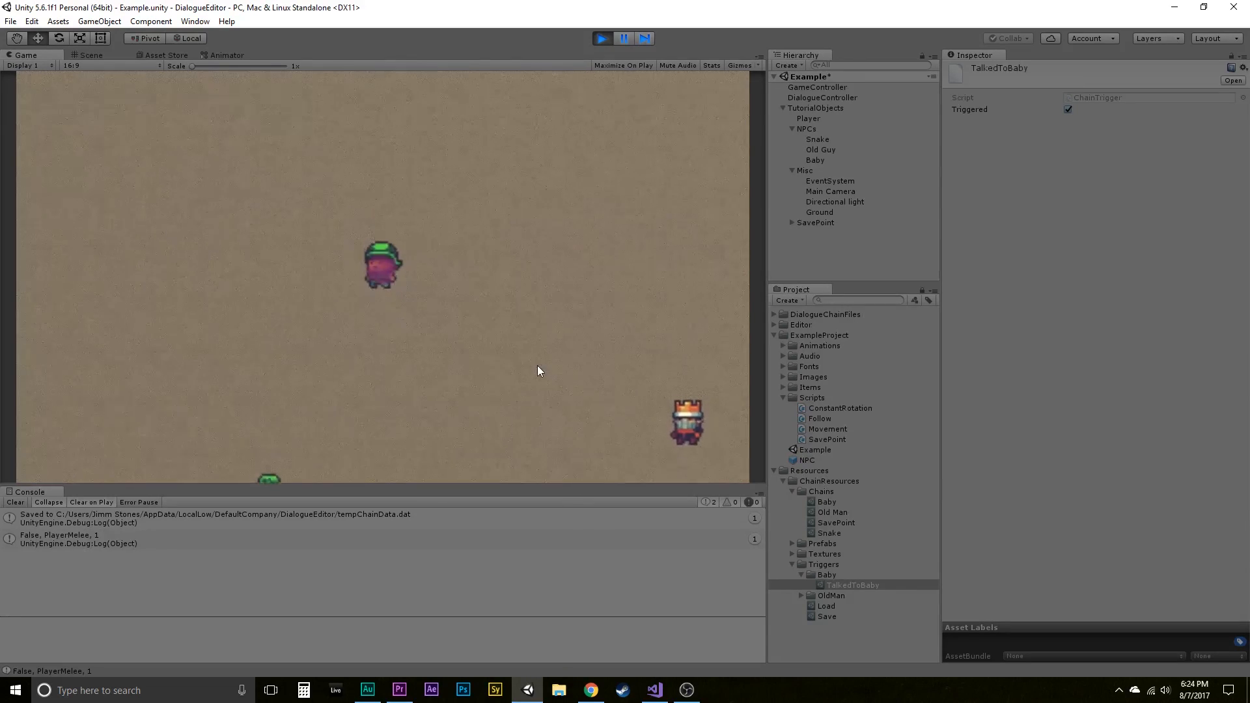
pyautogui.press('space')
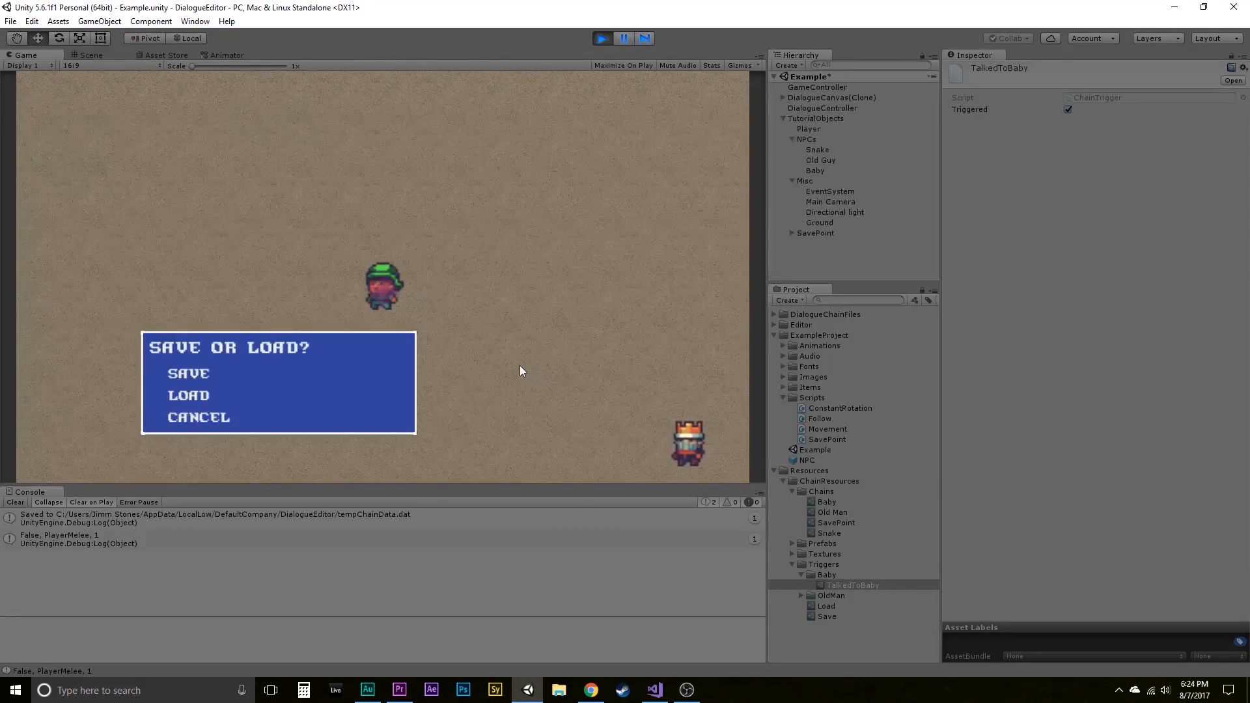
pyautogui.click(198, 374)
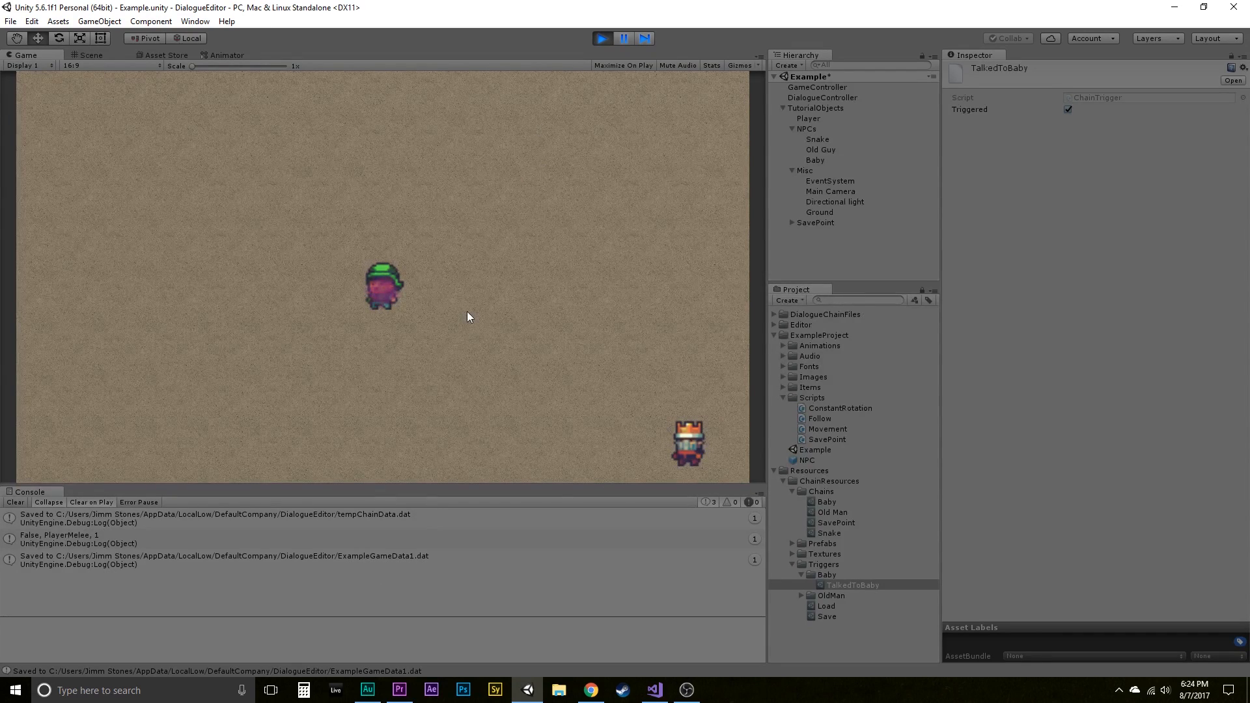
pyautogui.click(600, 41)
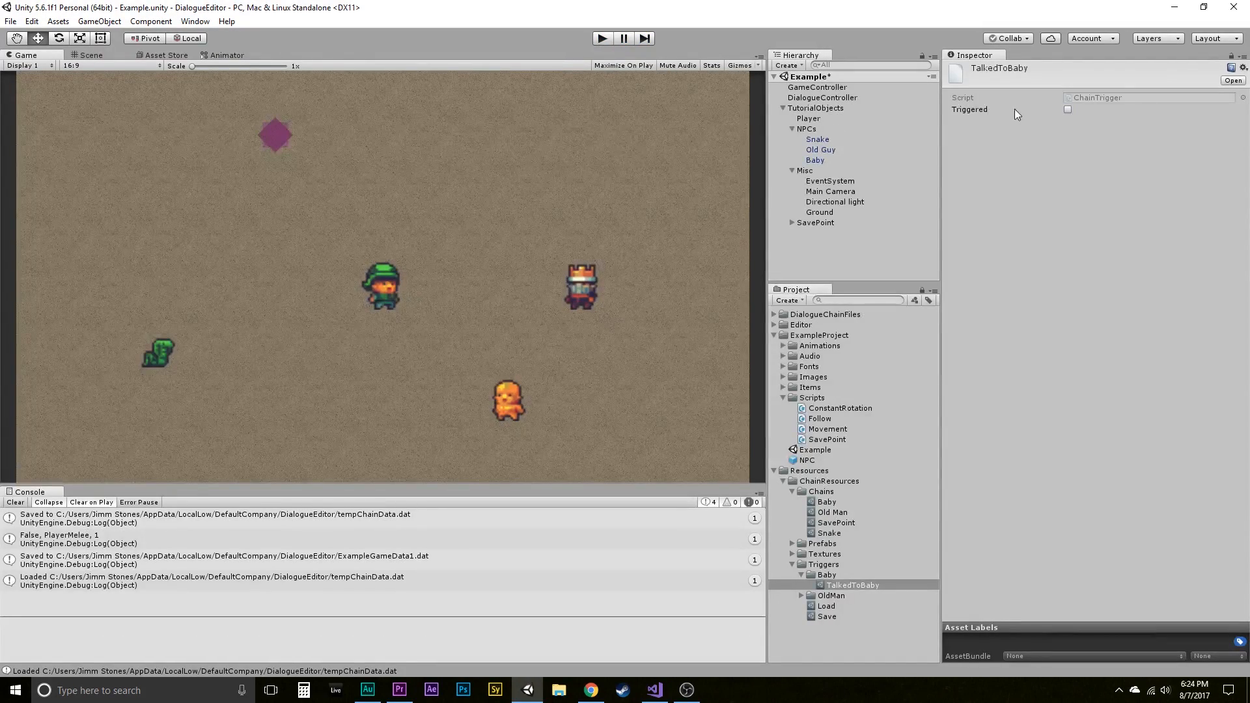
# Step: Run the game again, load the saved data at the save point and talk to Baby Man
pyautogui.click(601, 41)
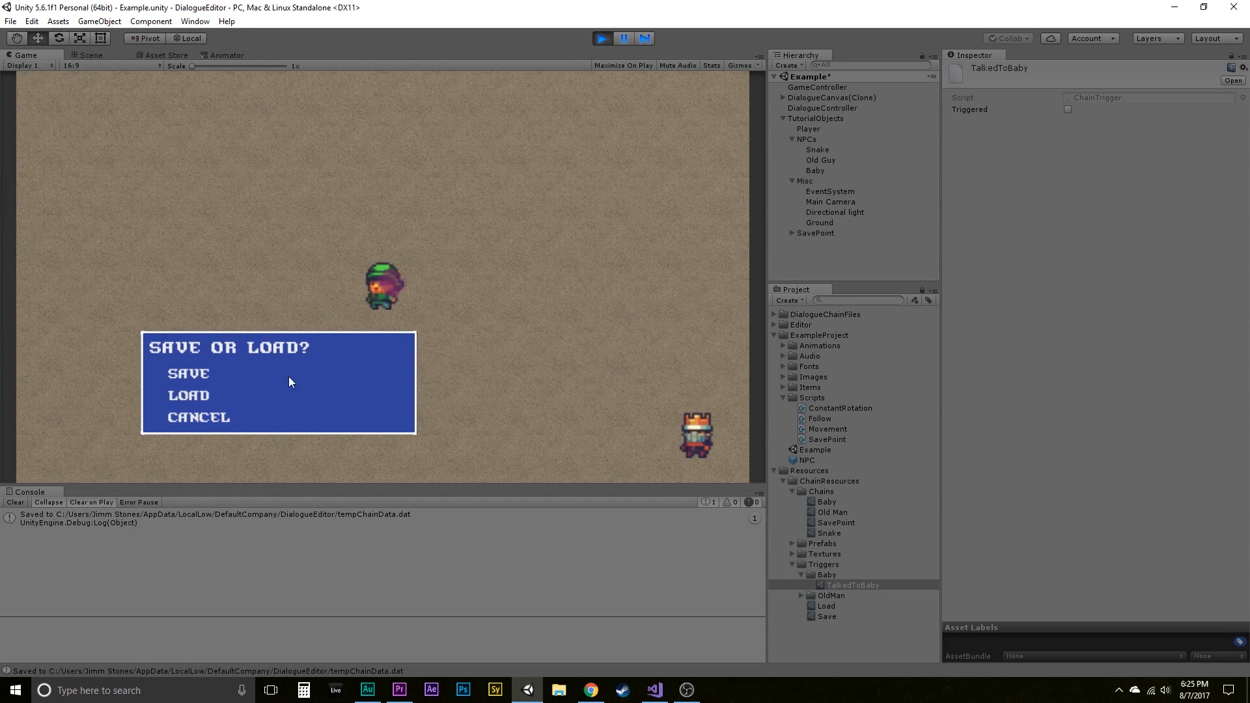
pyautogui.click(186, 398)
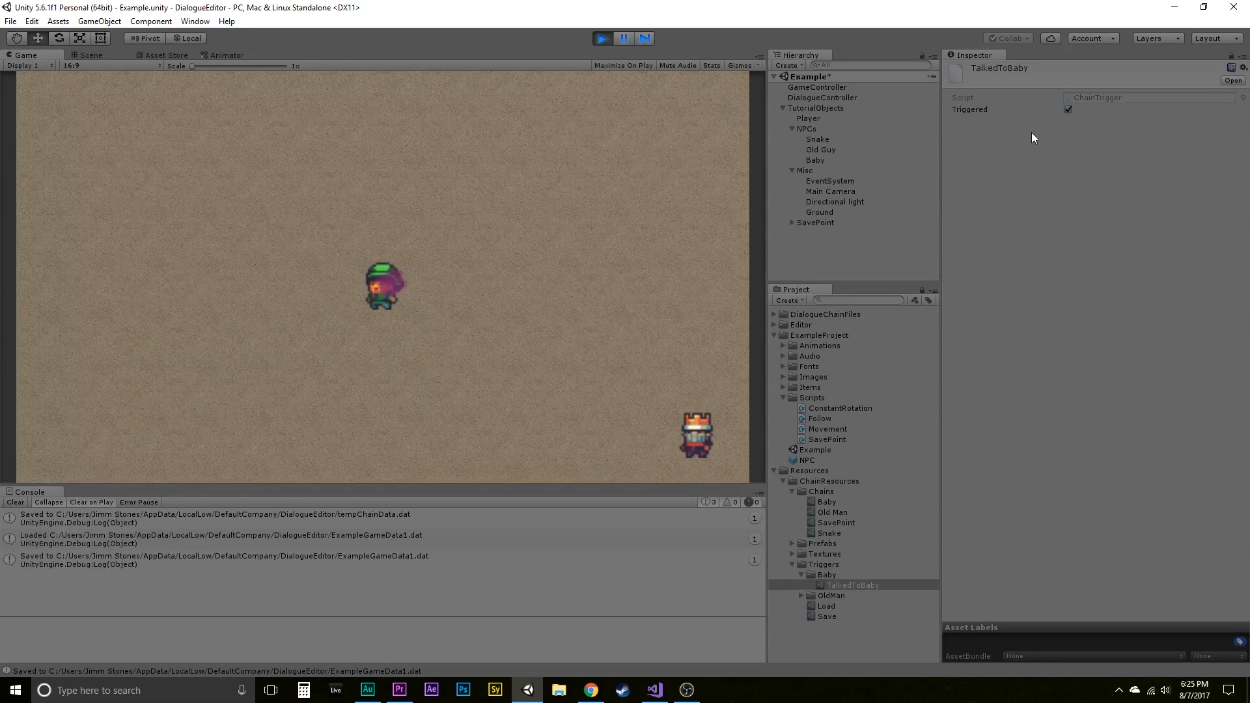
pyautogui.press('s')
pyautogui.press('d')
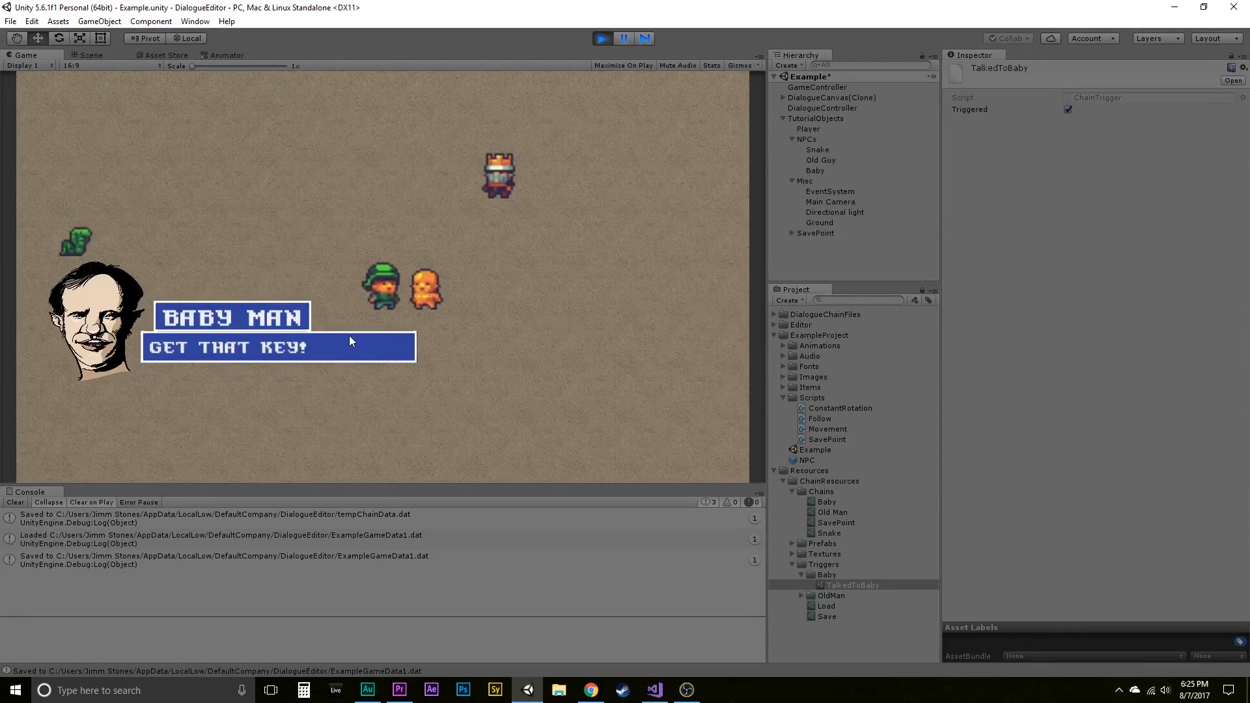
pyautogui.click(349, 340)
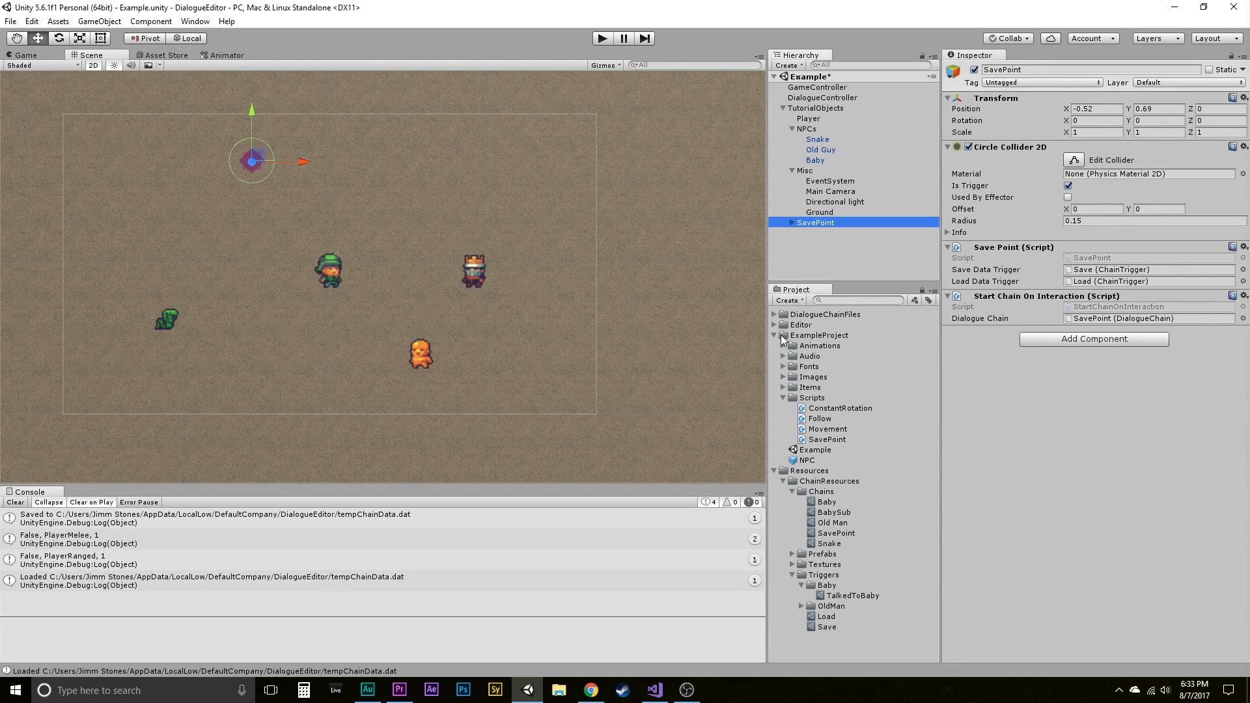
# Step: Open the SaveChainData script from DialogueChainFiles and examine how its Save method stores triggers and chains
pyautogui.click(773, 315)
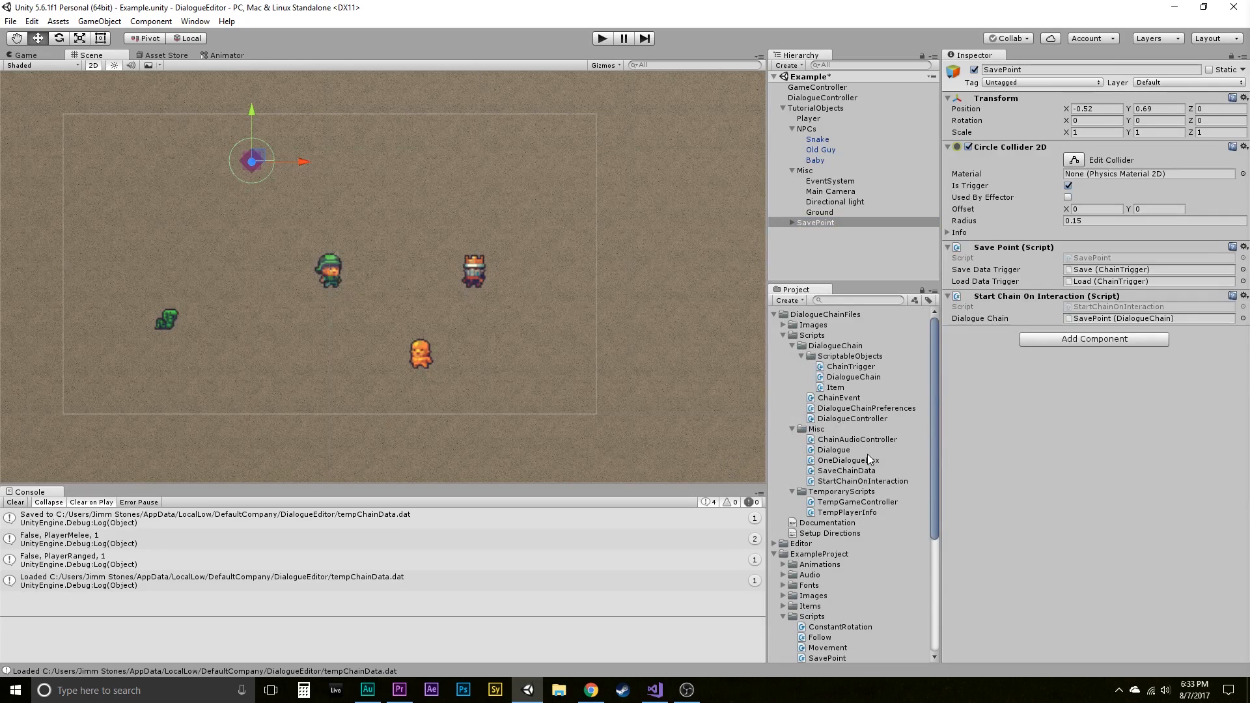
pyautogui.doubleClick(846, 470)
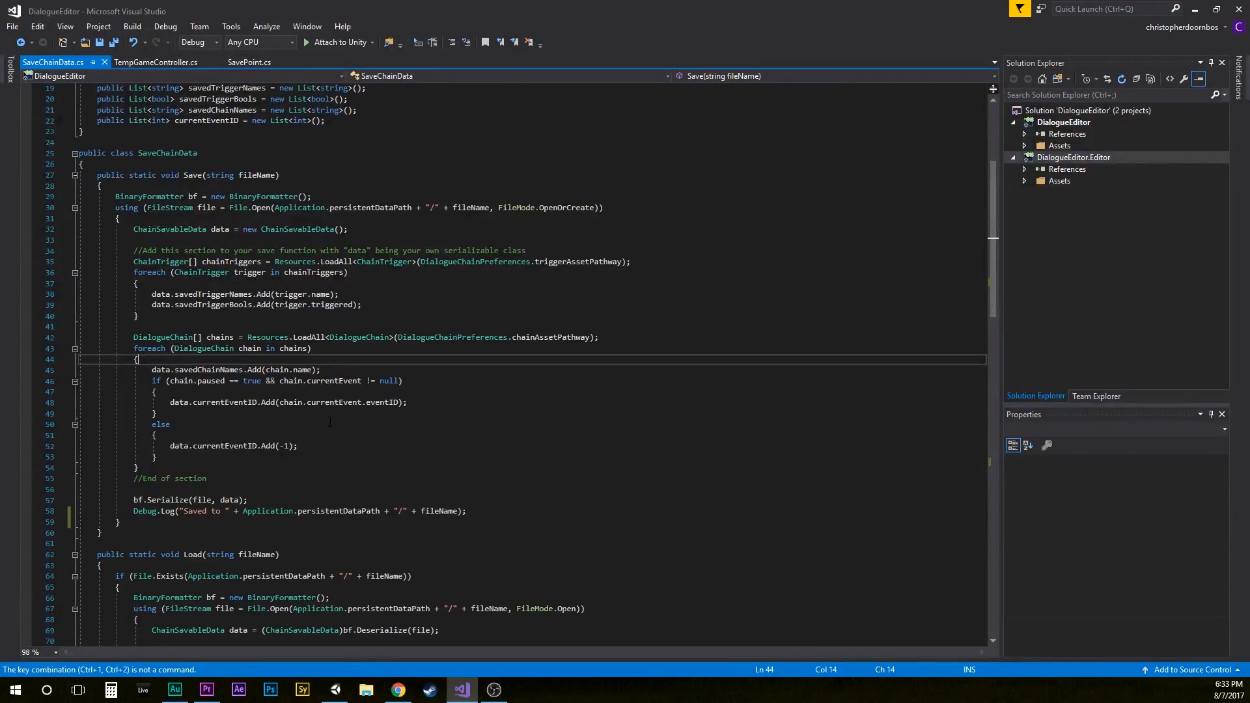
pyautogui.click(361, 327)
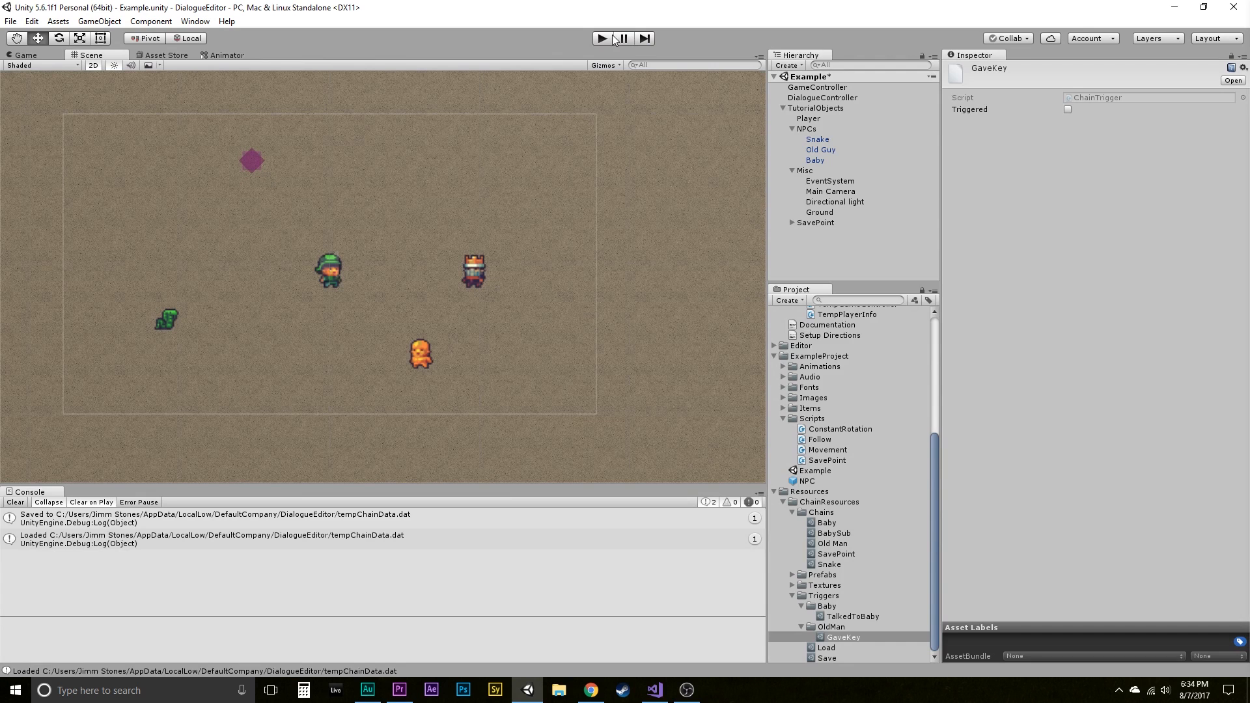
# Step: With the GaveKey trigger inspected, run the game, talk to Baby Man and start the Old Man's dialogue
pyautogui.press('s')
pyautogui.press('d')
pyautogui.press('space')
pyautogui.press('space')
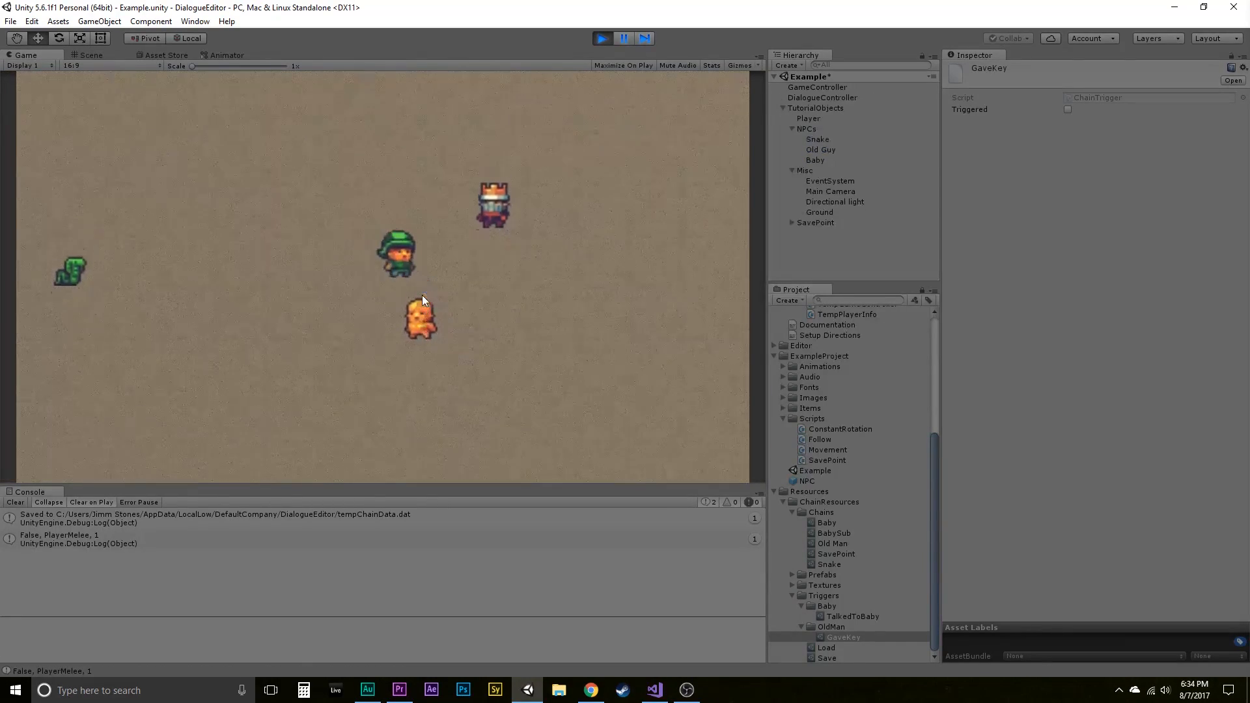
pyautogui.click(188, 372)
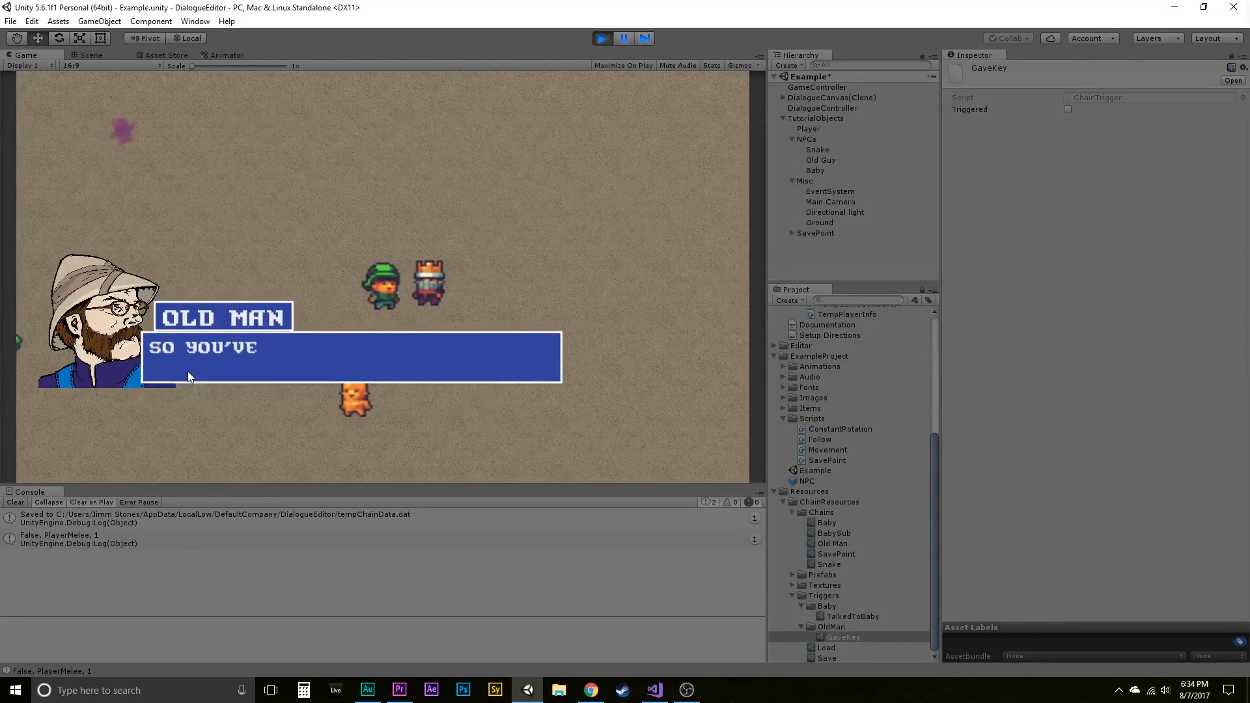
# Step: Return to Baby Man, go through his dialogue and inspect the Player's Temp Player Info stats
pyautogui.press('s')
pyautogui.press('a')
pyautogui.press('space')
pyautogui.press('space')
pyautogui.click(295, 384)
pyautogui.press('d')
pyautogui.click(808, 119)
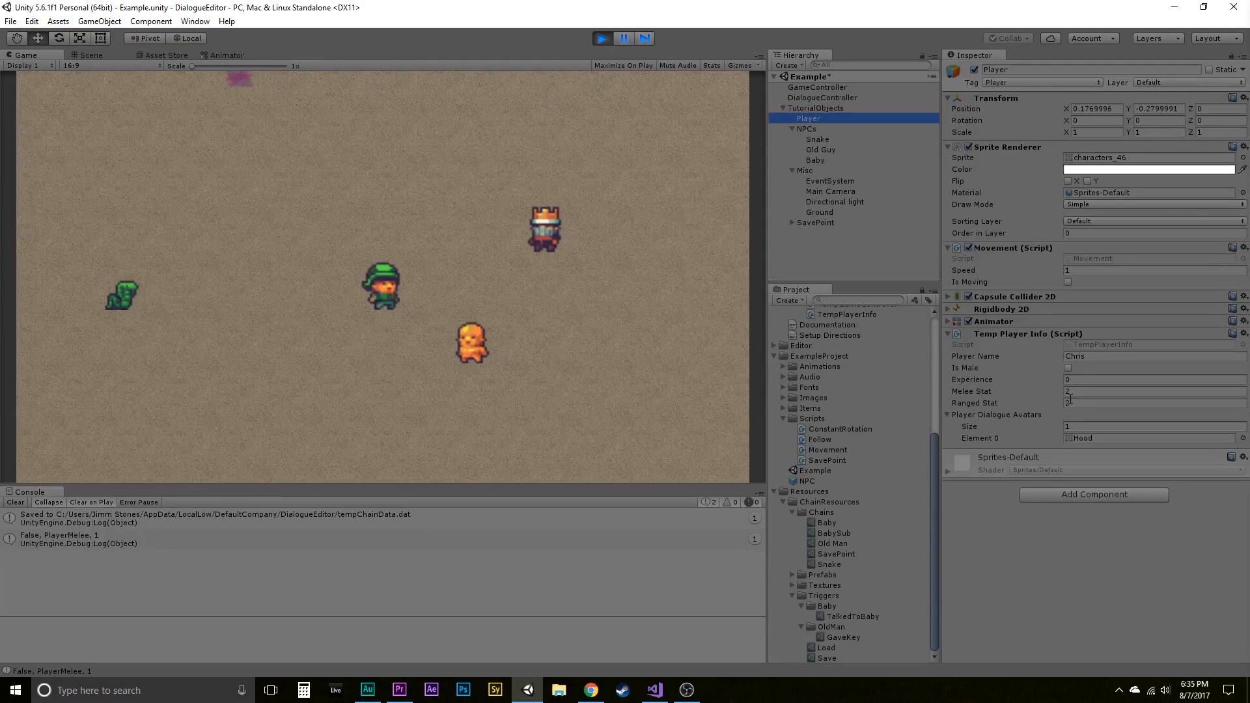
# Step: Return focus to the running game, walk the player to Baby Man and talk to him again
pyautogui.click(580, 352)
pyautogui.press('s')
pyautogui.press('d')
pyautogui.press('space')
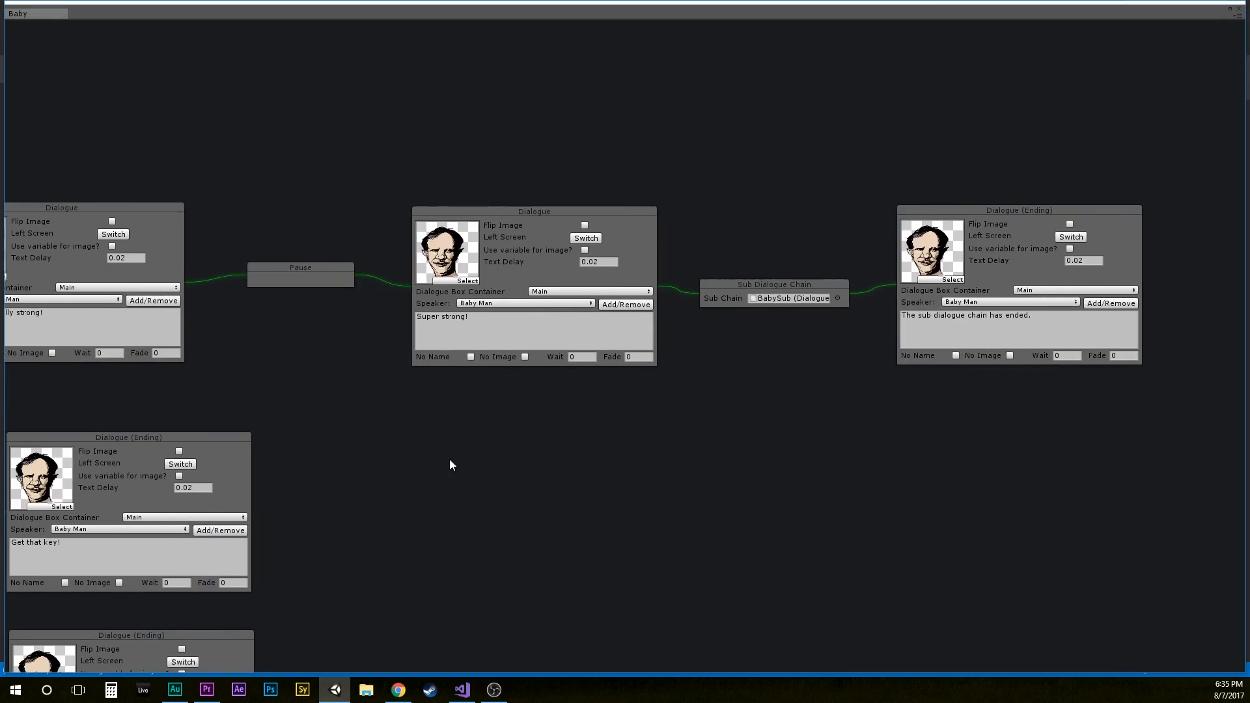
# Step: Advance Baby Man's dialogue to its pause, walk to the SavePoint to save the game, and stop play mode
pyautogui.moveTo(449, 460); pyautogui.dragTo(584, 467)
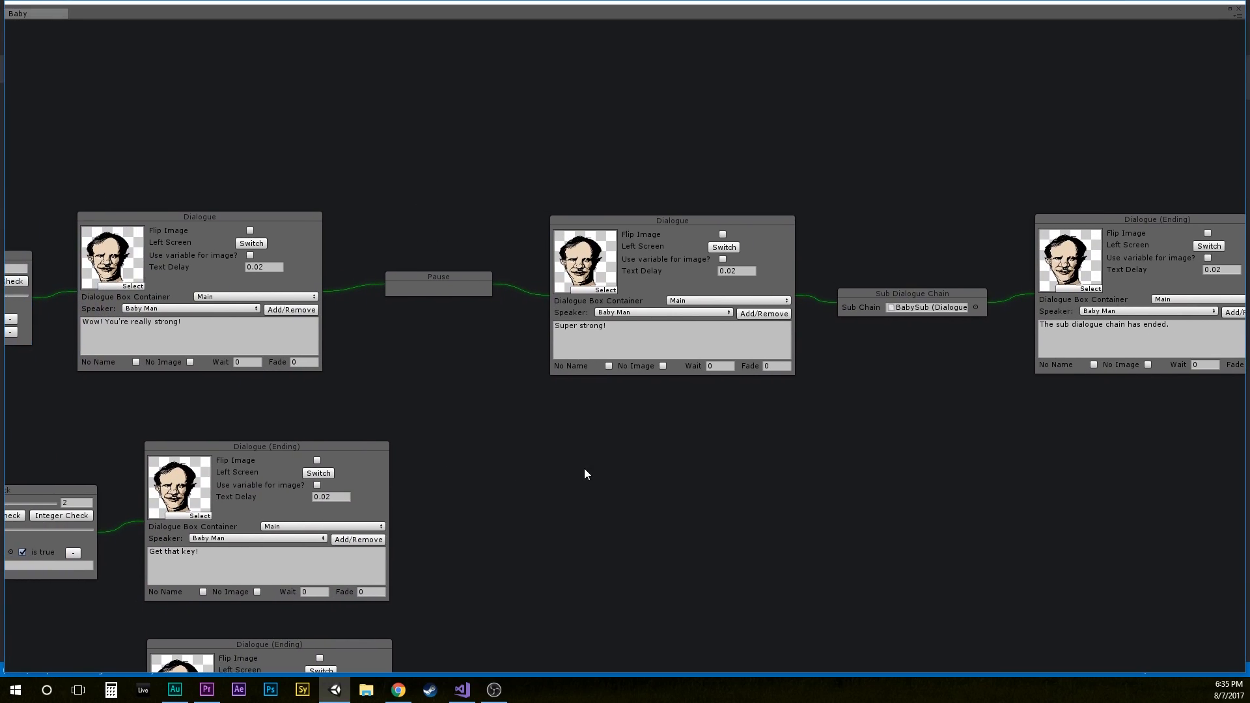
pyautogui.moveTo(461, 369); pyautogui.dragTo(441, 372)
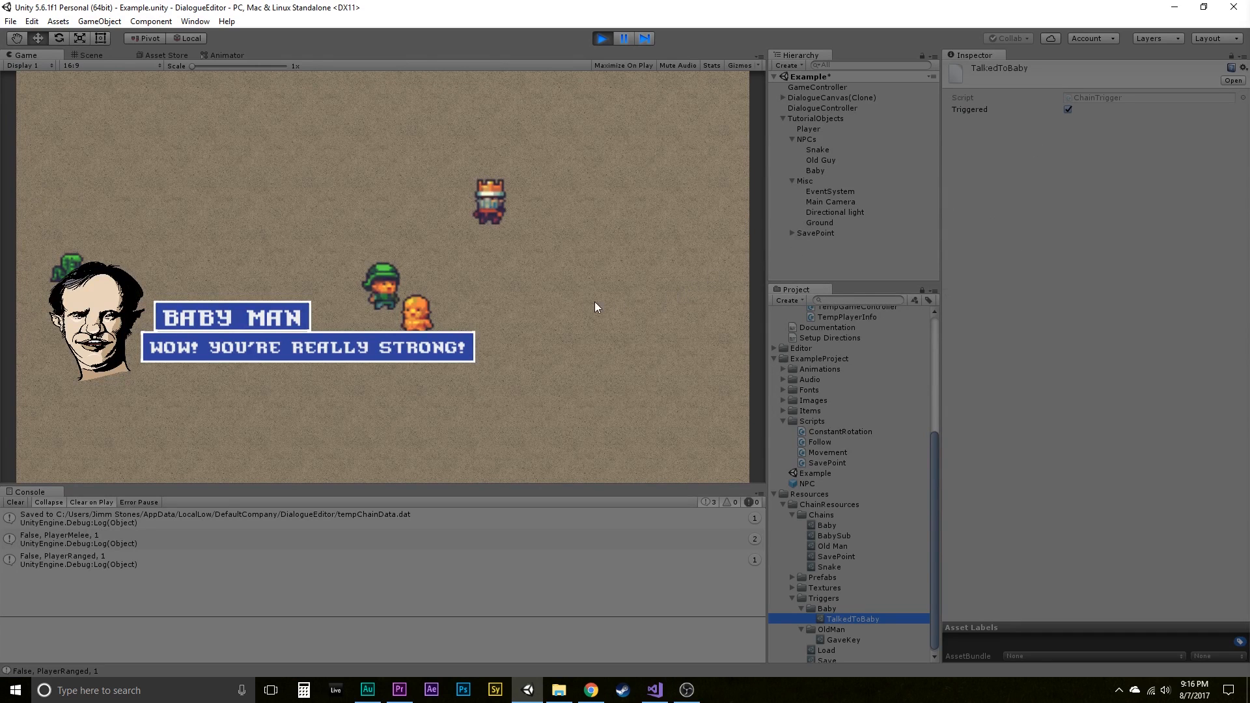
pyautogui.click(562, 302)
pyautogui.press('space')
pyautogui.press('Left')
pyautogui.press('Up')
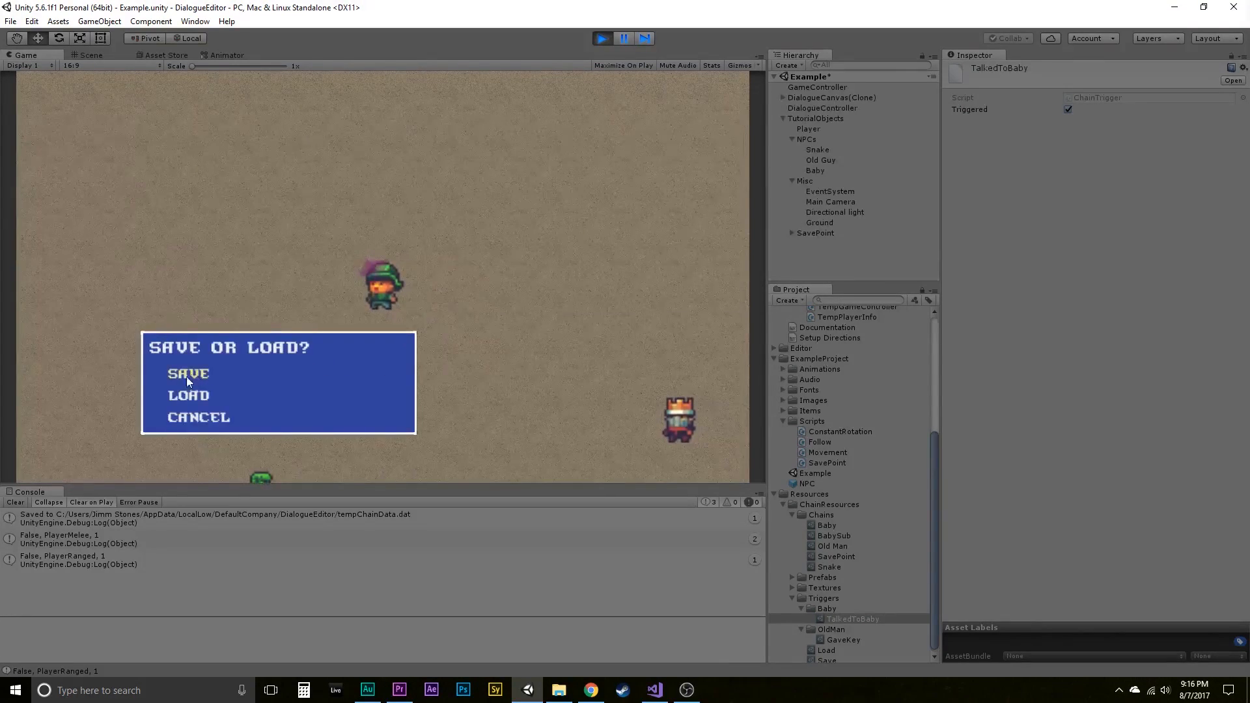
pyautogui.click(185, 374)
pyautogui.press('Down')
pyautogui.press('Right')
pyautogui.click(602, 38)
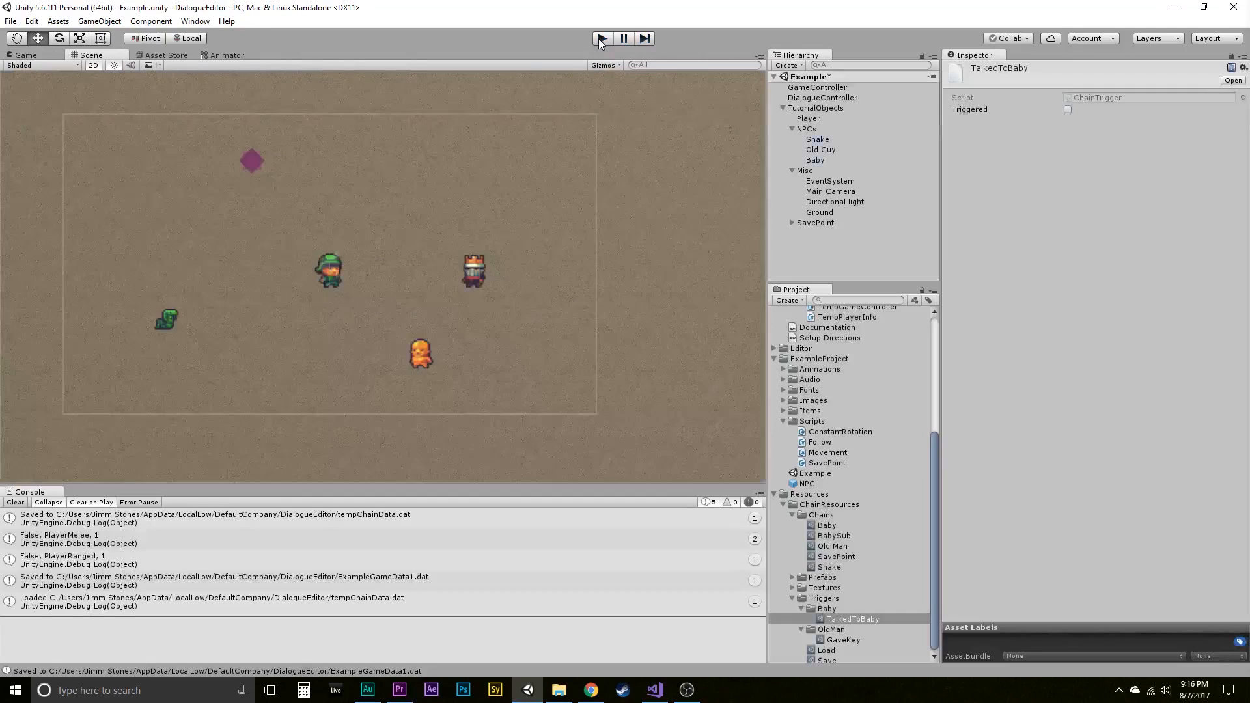
# Step: Run the game again, walk to Baby Man and go through his dialogue about the Old Man's key
pyautogui.click(602, 39)
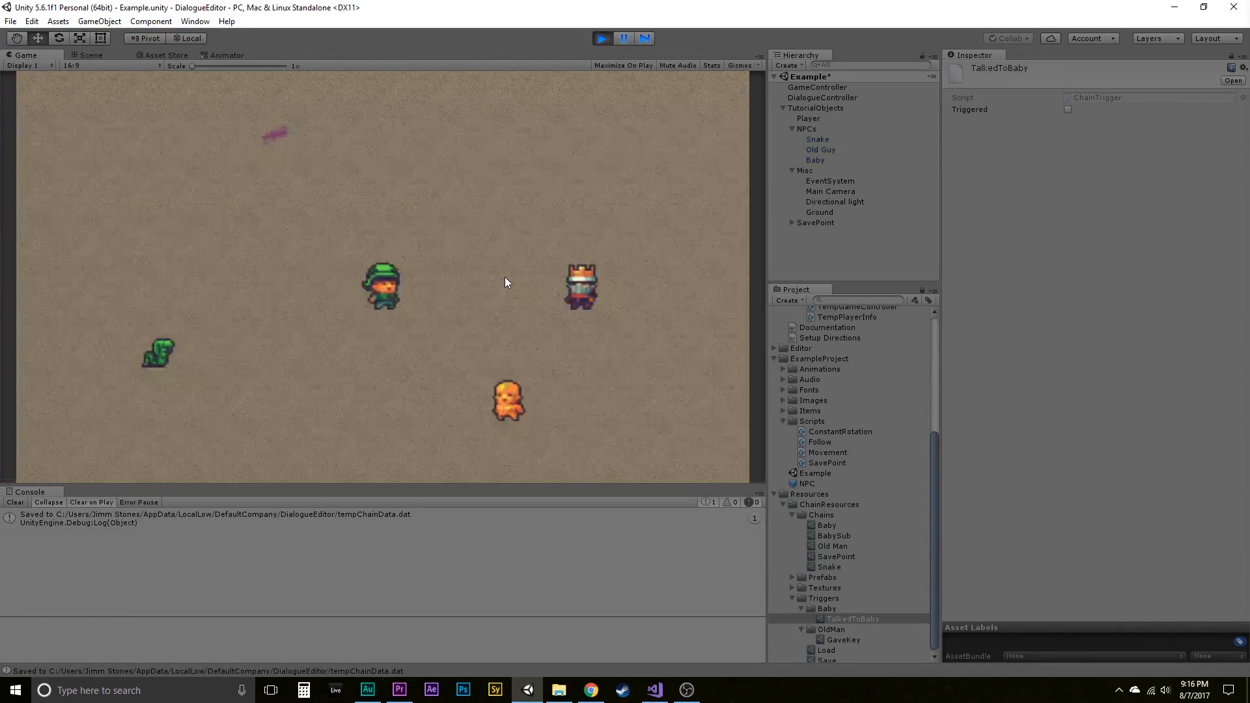
pyautogui.press('d')
pyautogui.press('s')
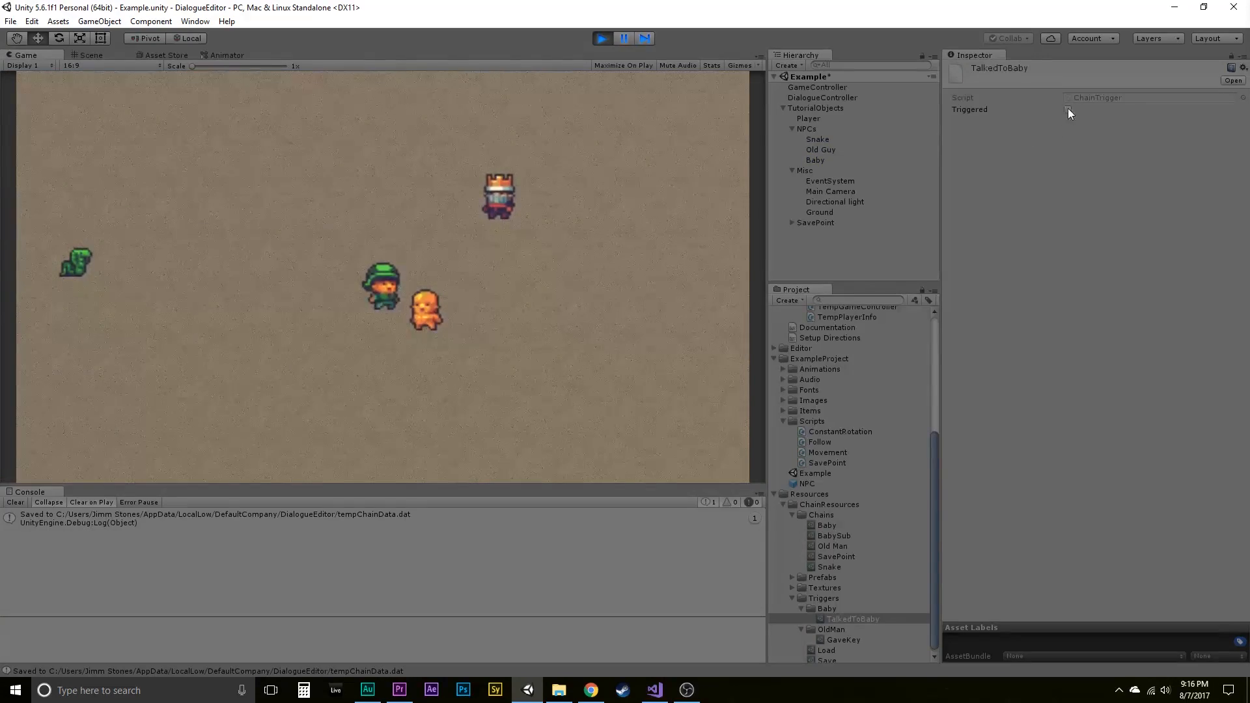
pyautogui.press('w')
pyautogui.press('a')
pyautogui.press('s')
pyautogui.press('d')
pyautogui.press('space')
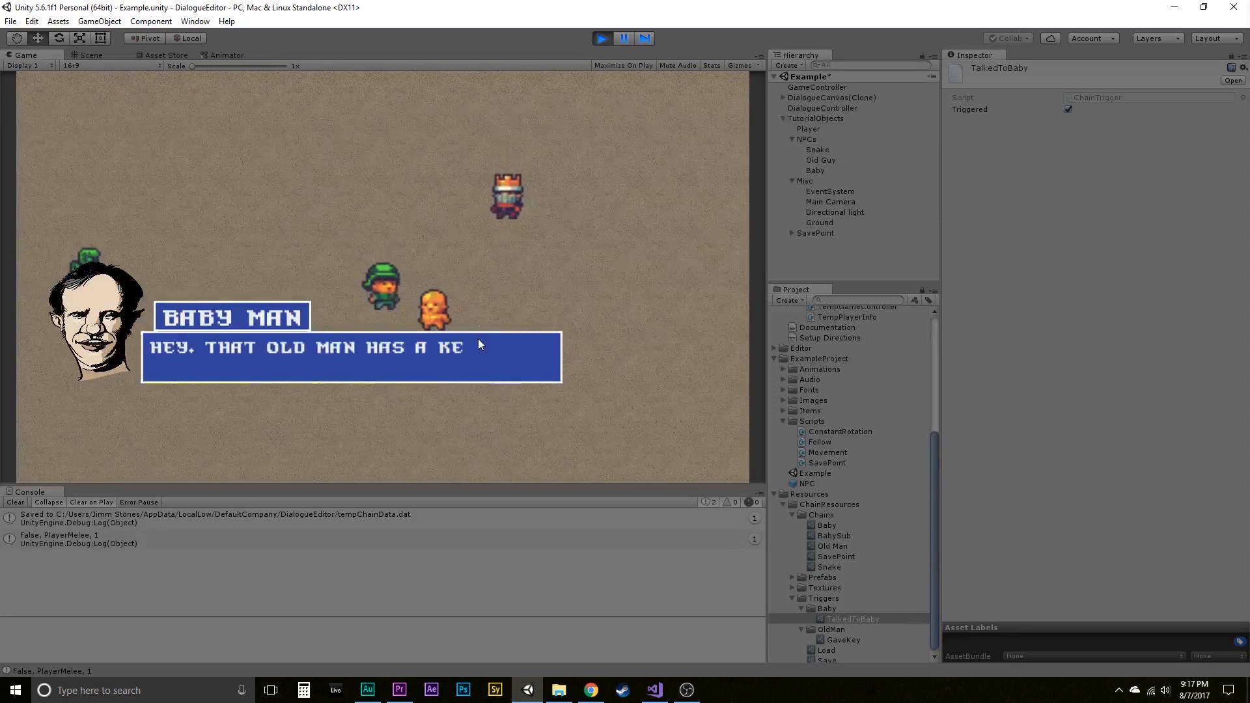
pyautogui.press('space')
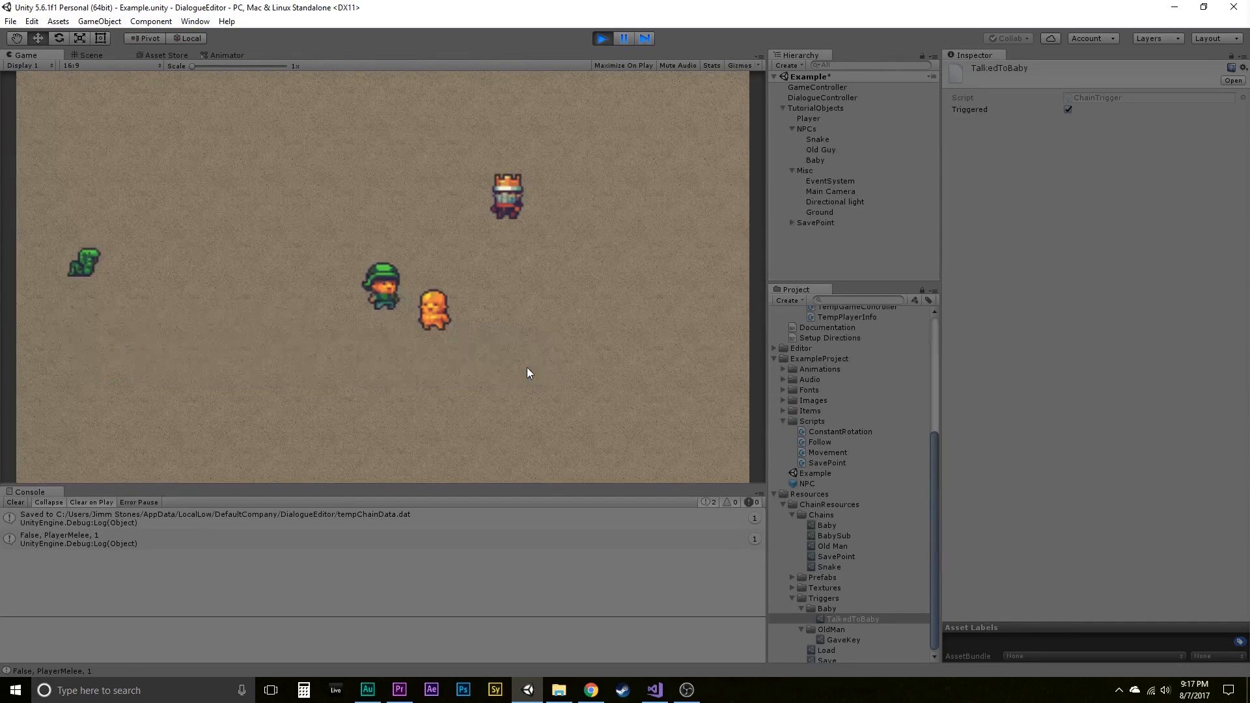
# Step: Walk the player to the SavePoint and load the saved game
pyautogui.press('w')
pyautogui.press('a')
pyautogui.press('a')
pyautogui.press('w')
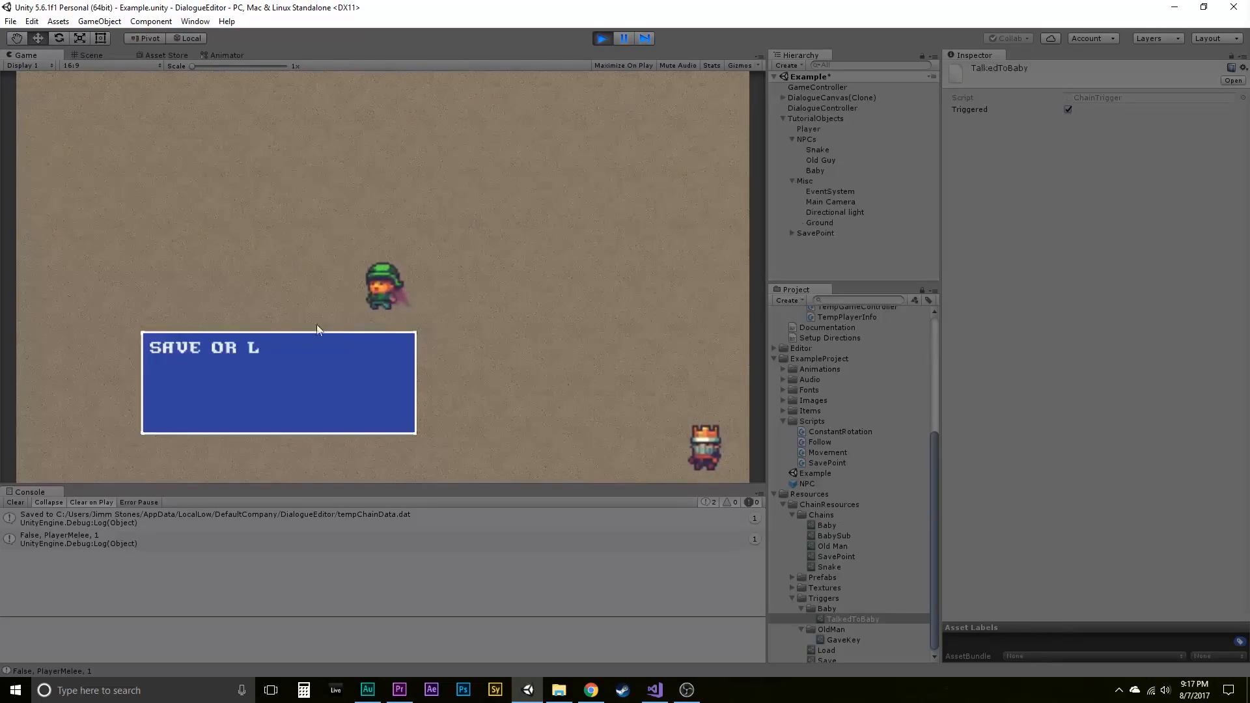
pyautogui.click(188, 397)
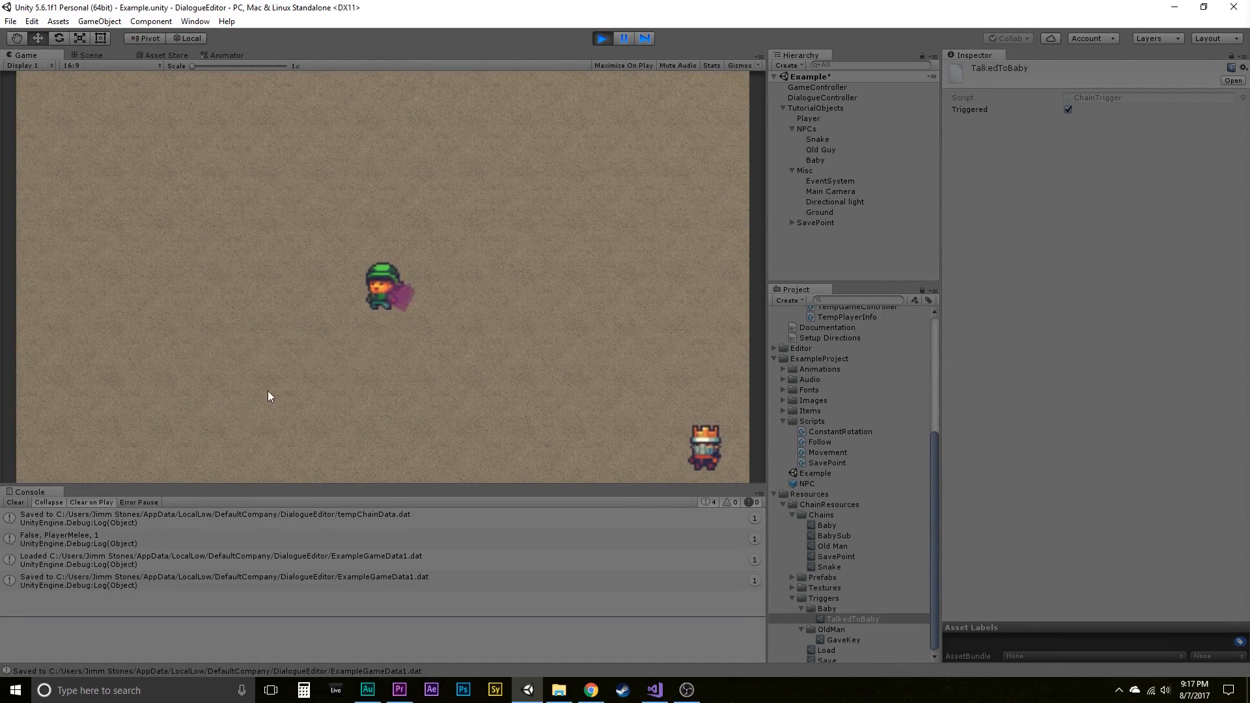
# Step: Return to Baby Man, continue his paused chain through the sub dialogue, talk to him once more and stop play mode
pyautogui.press('s')
pyautogui.press('d')
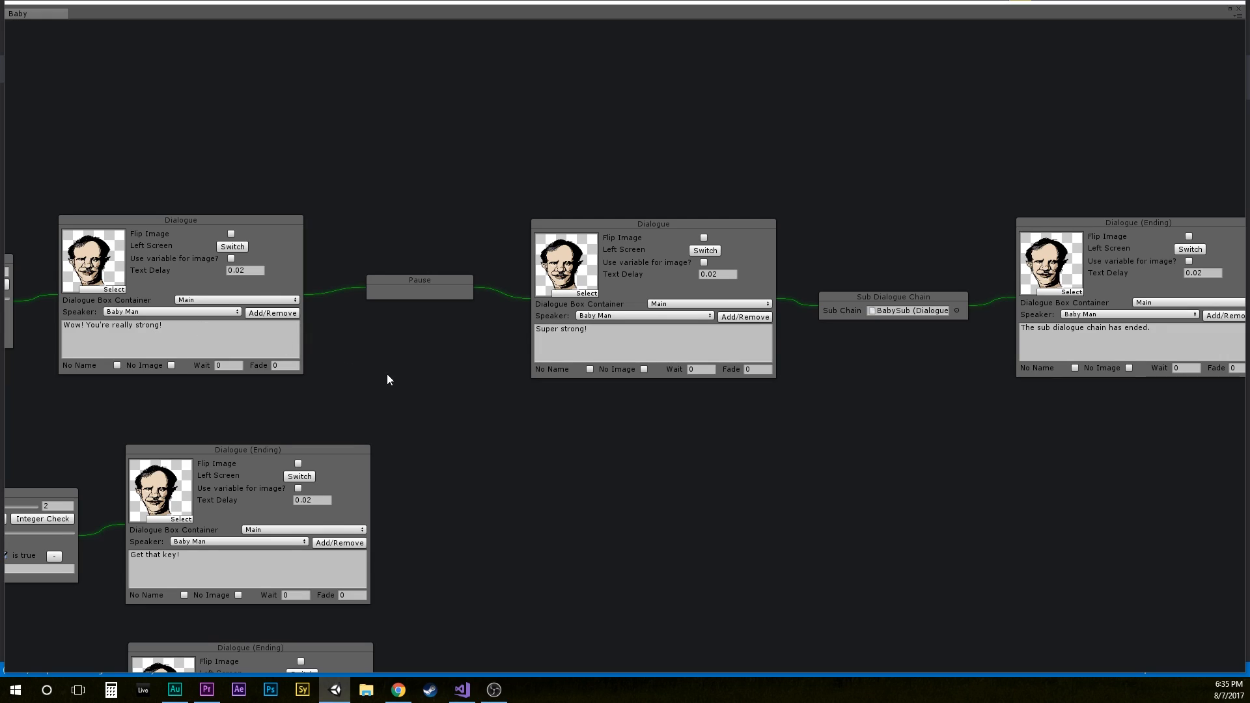
pyautogui.moveTo(387, 373); pyautogui.dragTo(475, 339)
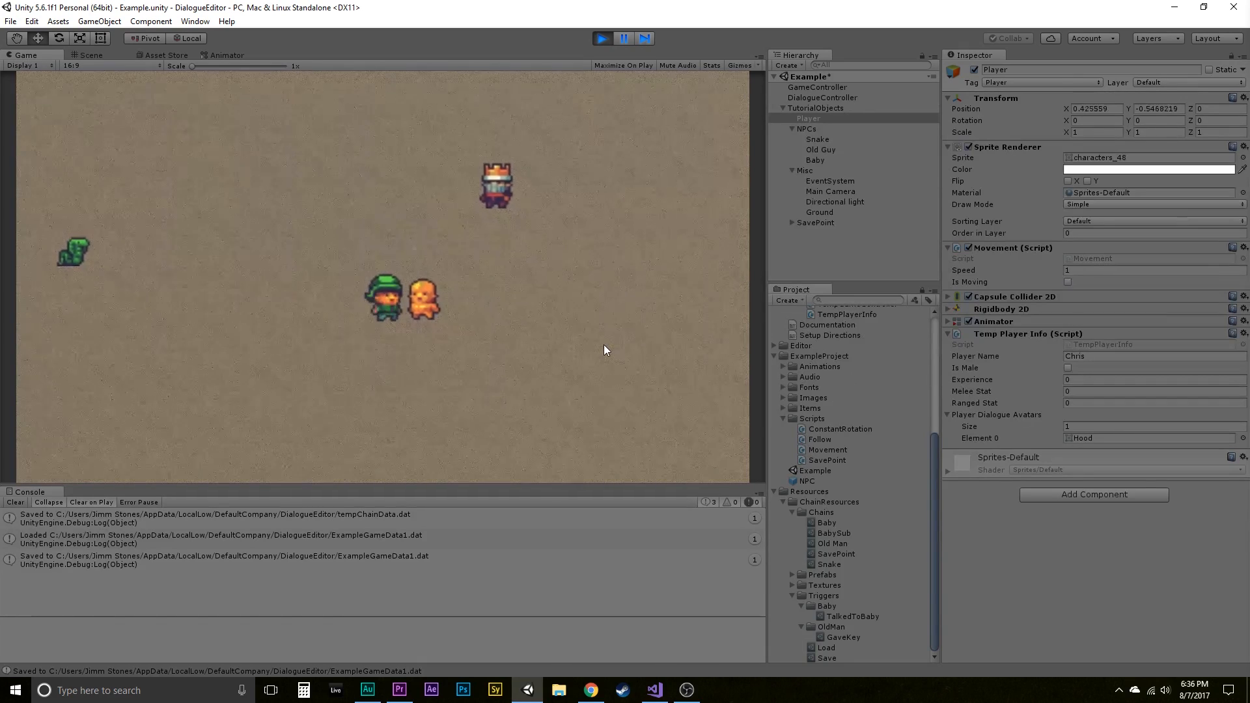
pyautogui.press('space')
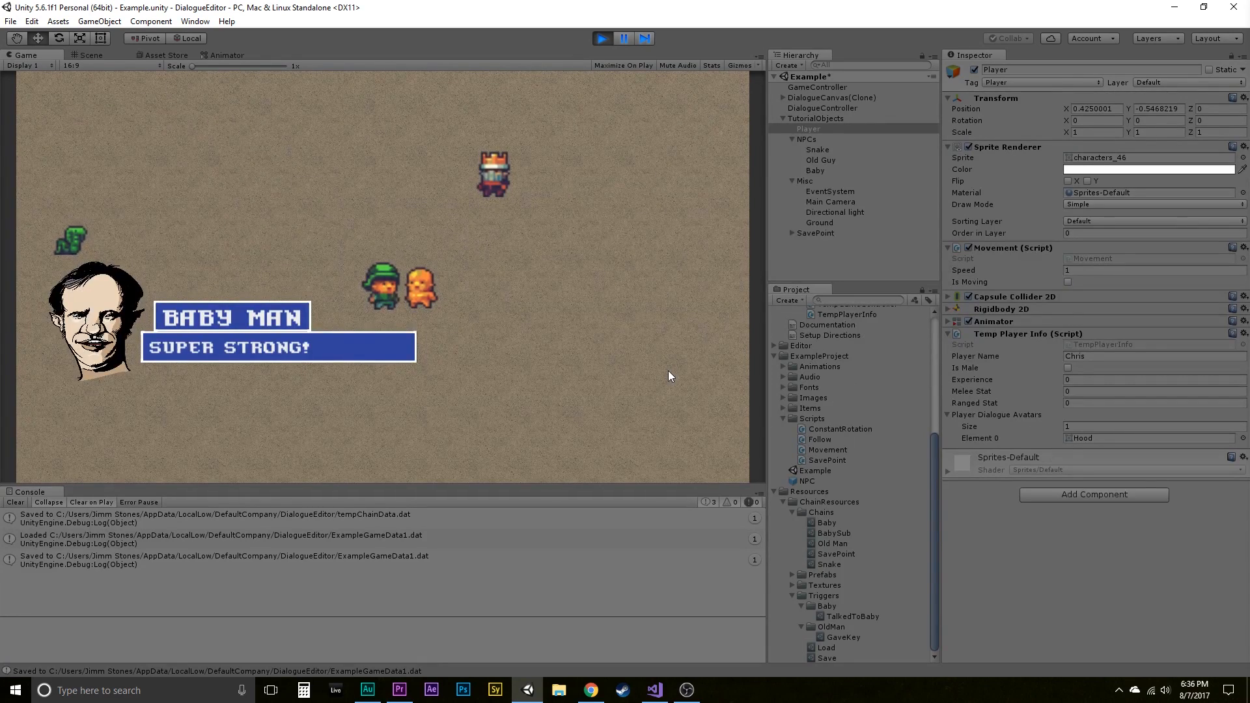
pyautogui.press('space')
pyautogui.press('space')
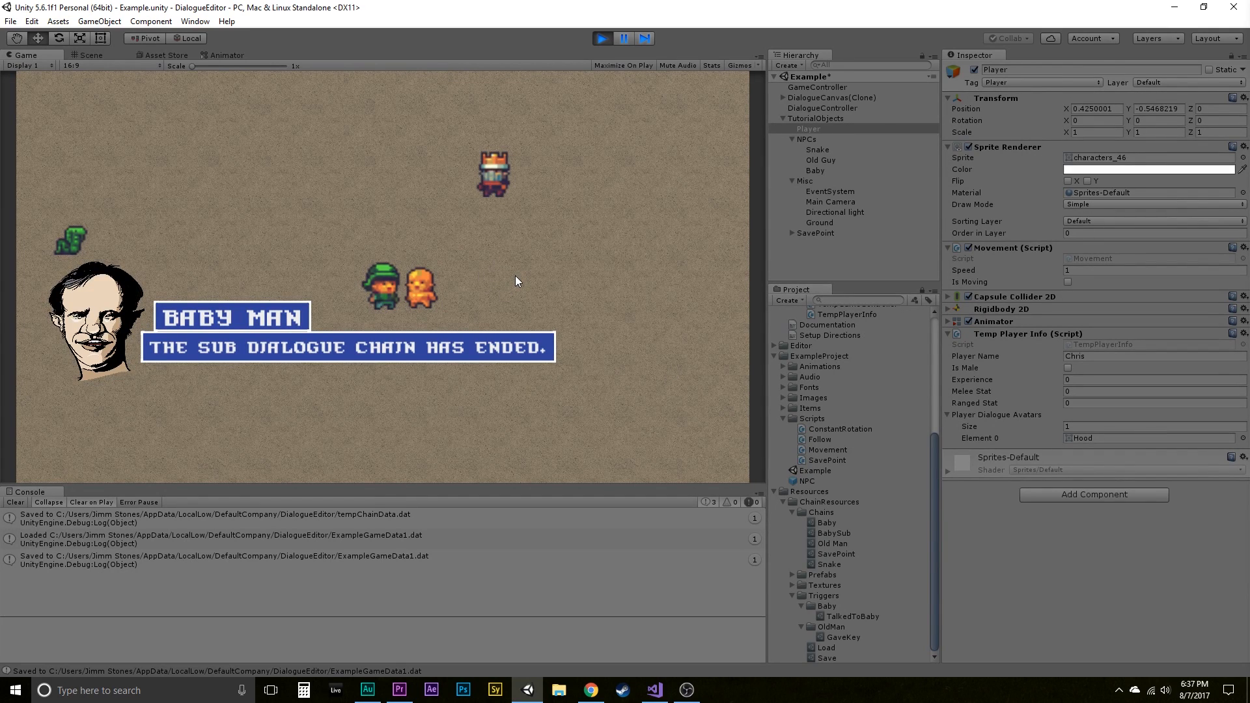
pyautogui.press('space')
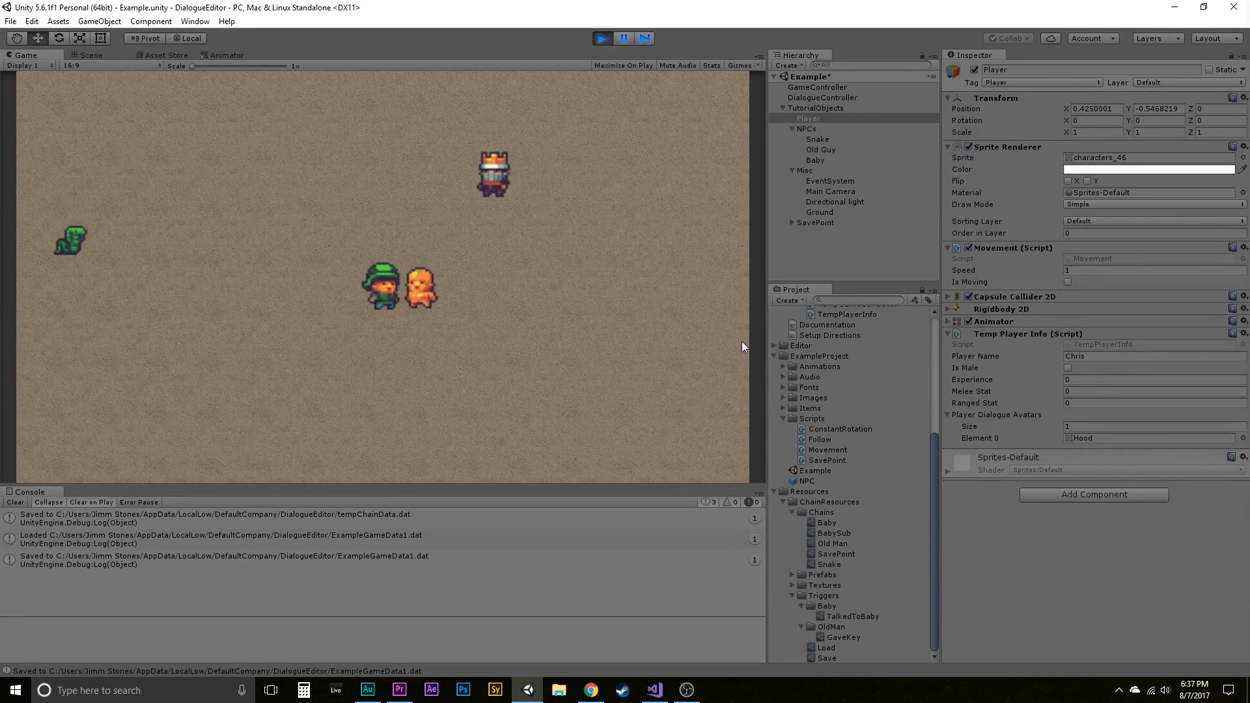
pyautogui.press('space')
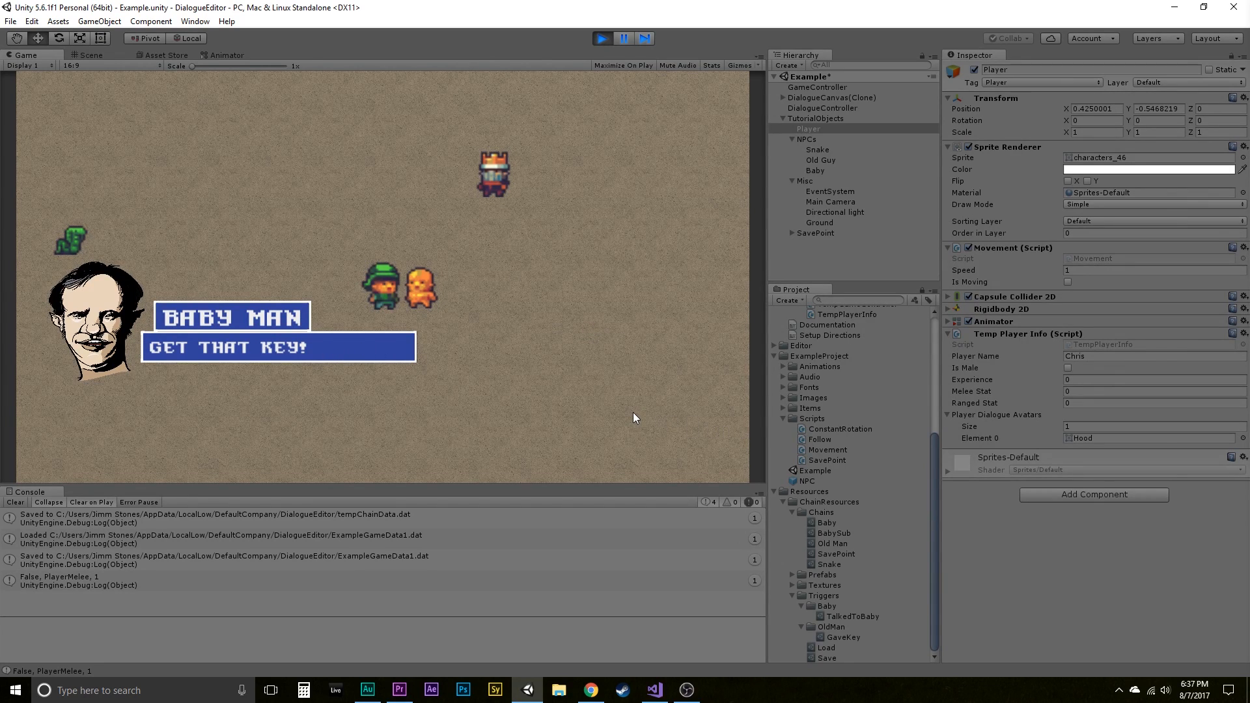
pyautogui.hotkey('ctrl', 'p')
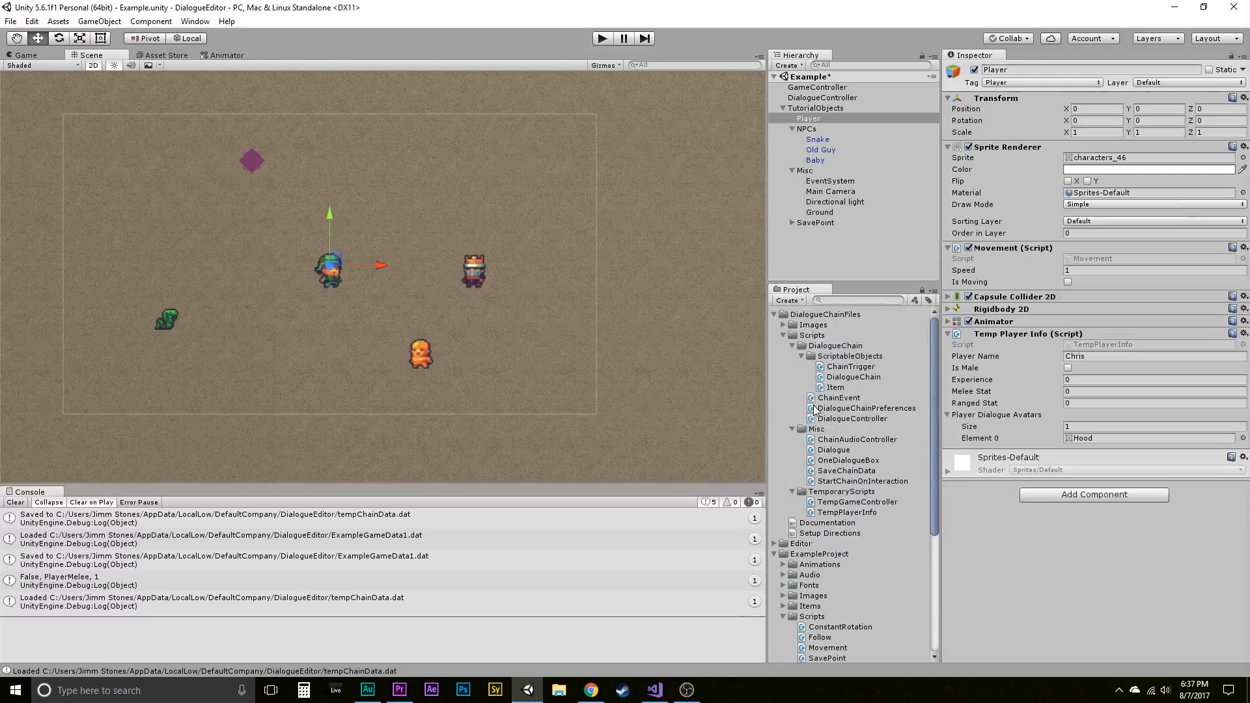
# Step: Open the SaveChainData script and examine how its Save and Load methods store and restore triggers and paused chains
pyautogui.click(842, 472)
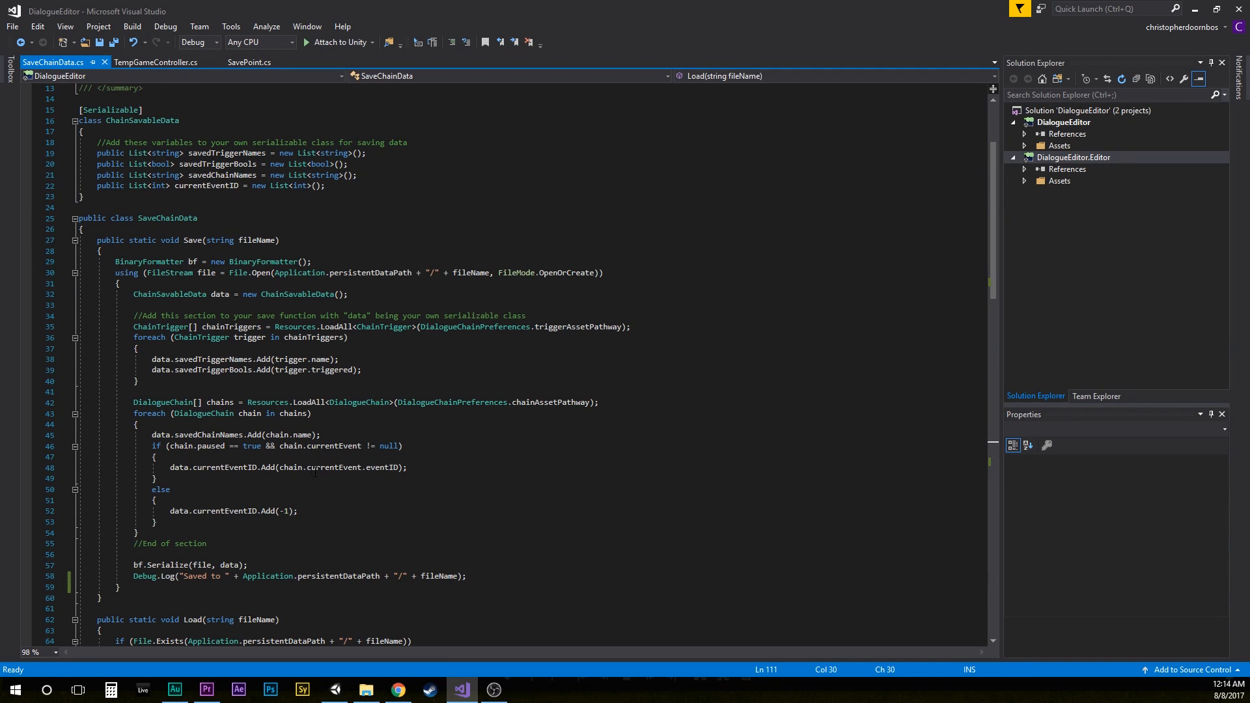
pyautogui.click(199, 241)
pyautogui.scroll(-3, 216, 443)
pyautogui.click(197, 521)
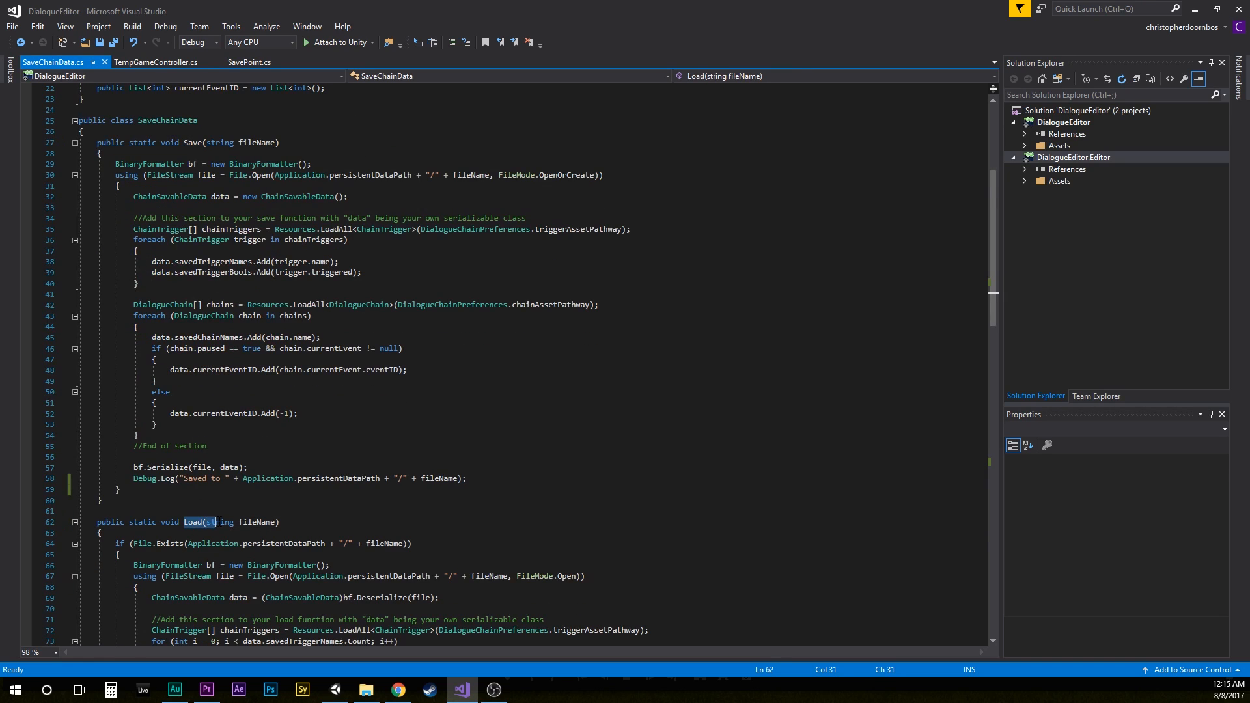
pyautogui.scroll(-6, 263, 513)
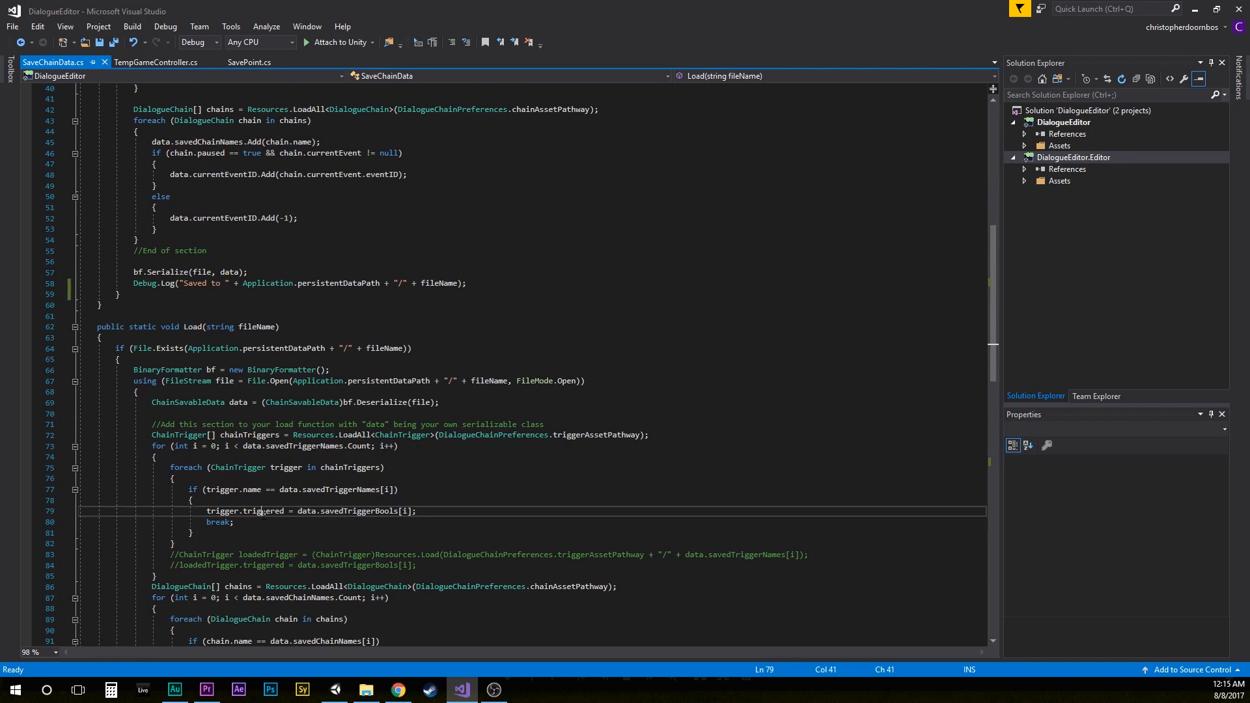
pyautogui.click(264, 513)
pyautogui.scroll(-3, 263, 513)
pyautogui.scroll(-3, 321, 492)
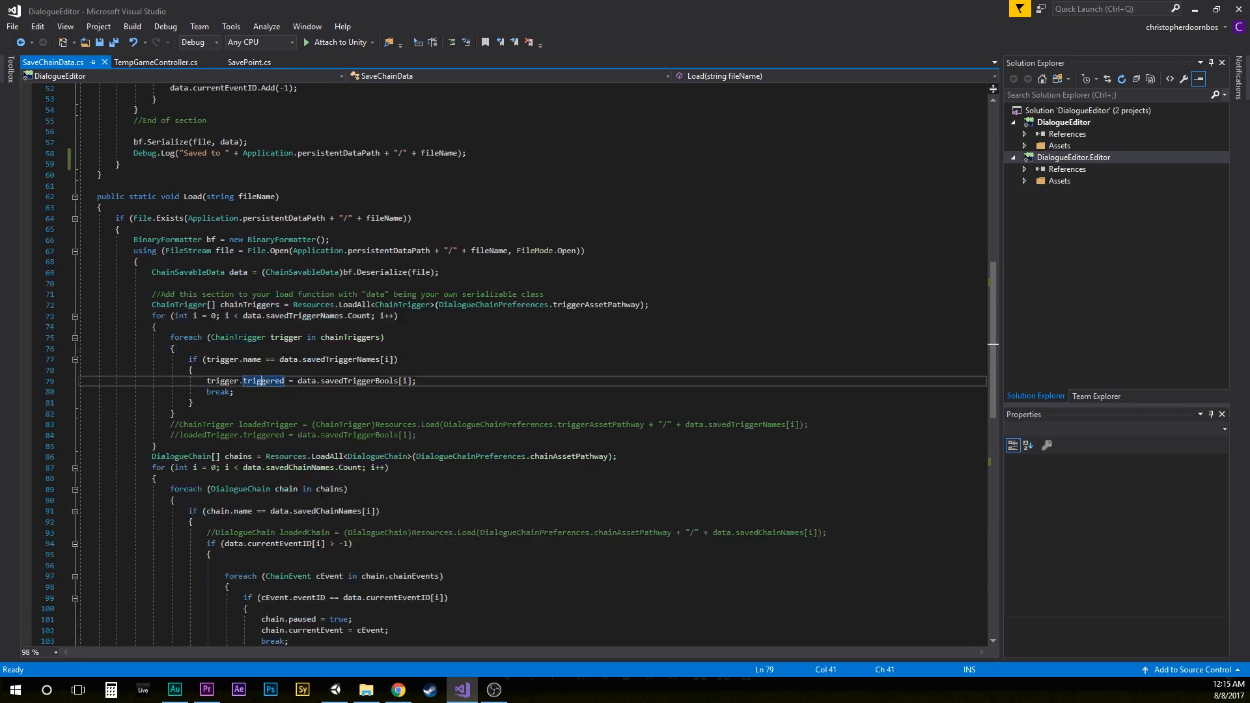
pyautogui.scroll(15, 321, 493)
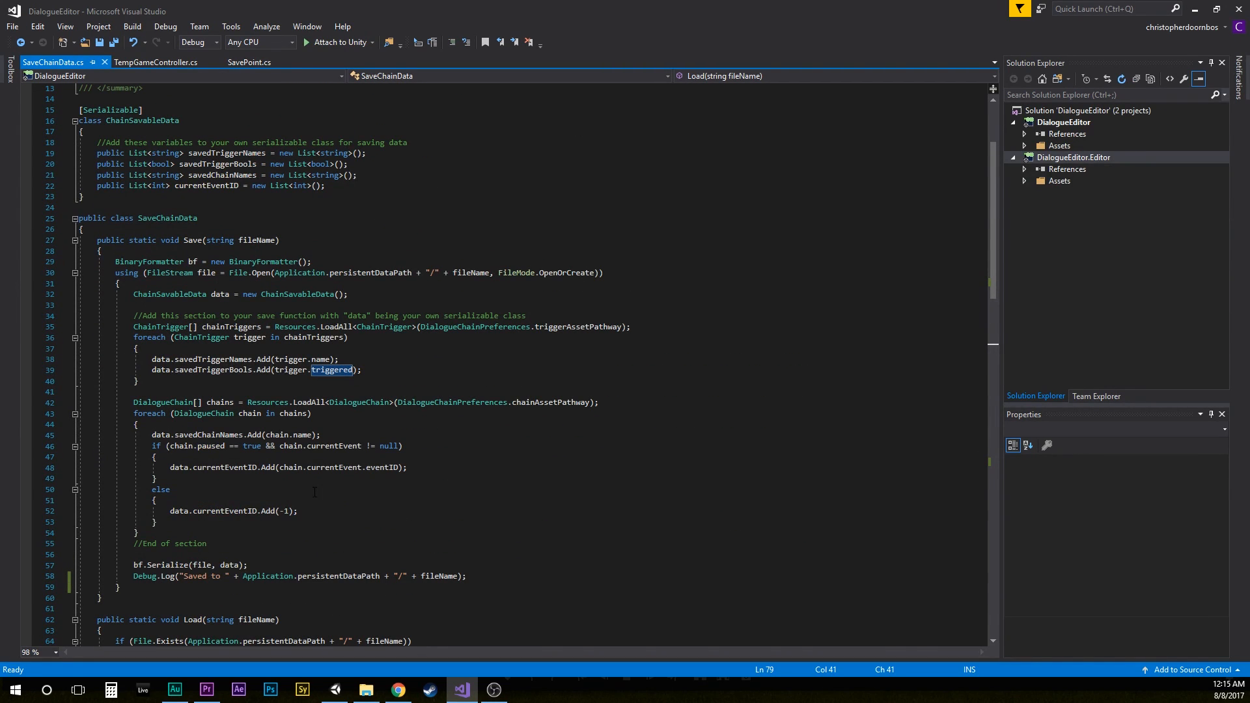
# Step: Examine the four list variables in the ChainSavableData class that belong in a custom serializable class
pyautogui.doubleClick(201, 153)
pyautogui.doubleClick(194, 164)
pyautogui.click(190, 174)
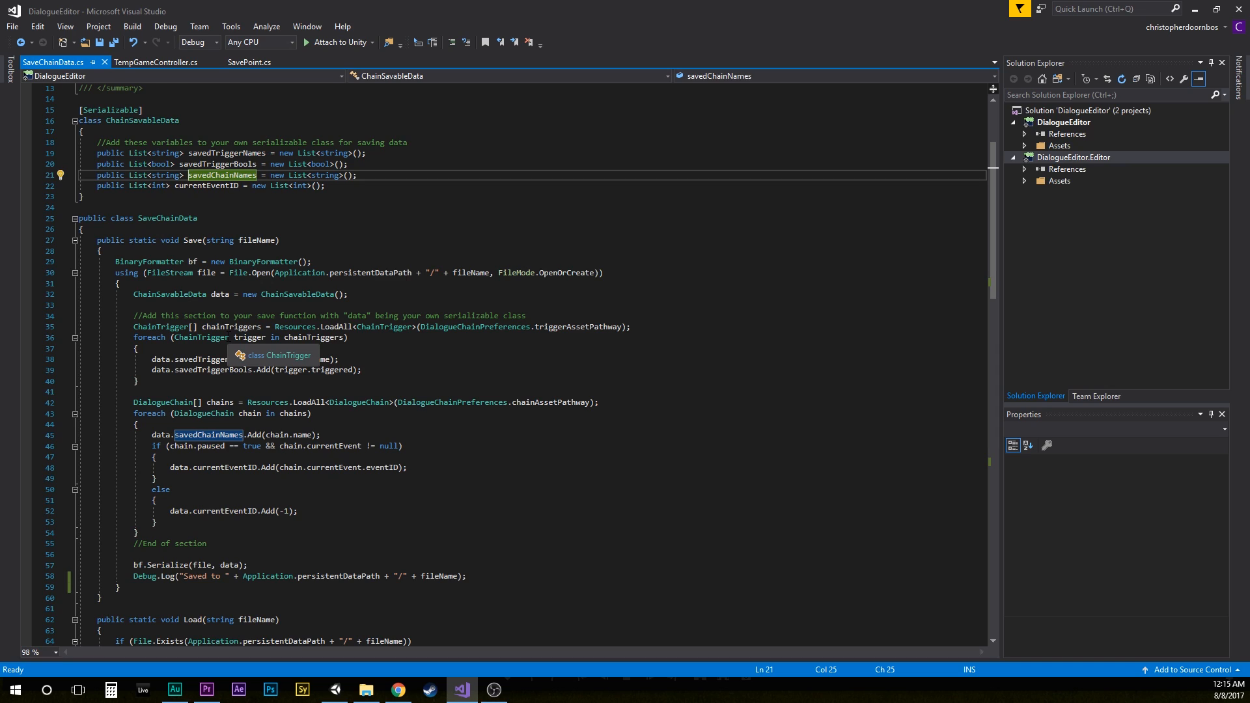
pyautogui.scroll(1, 222, 260)
pyautogui.click(218, 228)
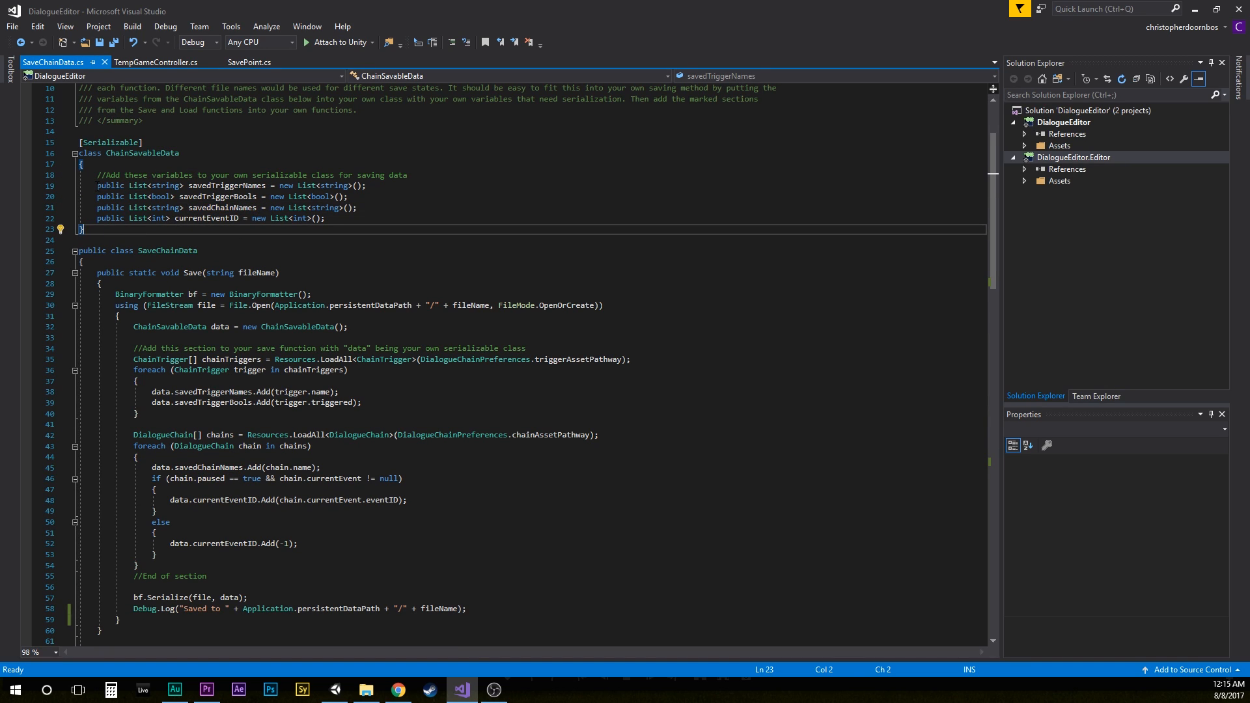
pyautogui.moveTo(97, 186); pyautogui.dragTo(329, 218)
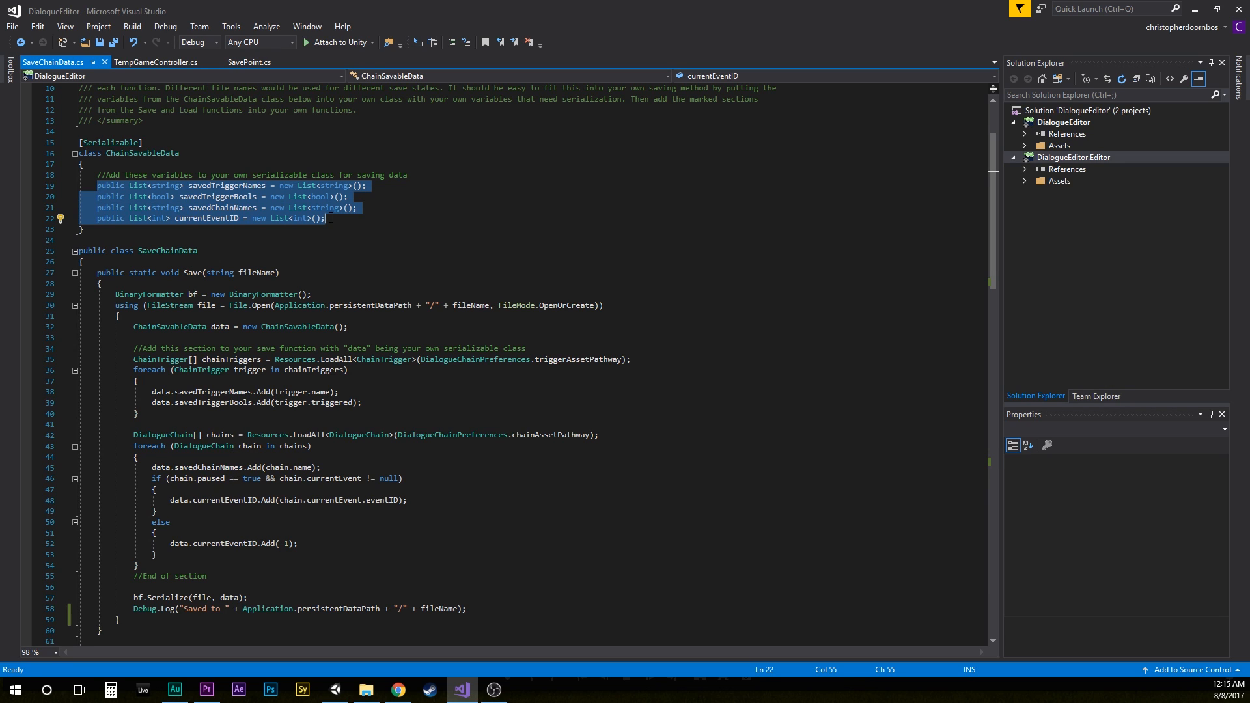
pyautogui.click(333, 218)
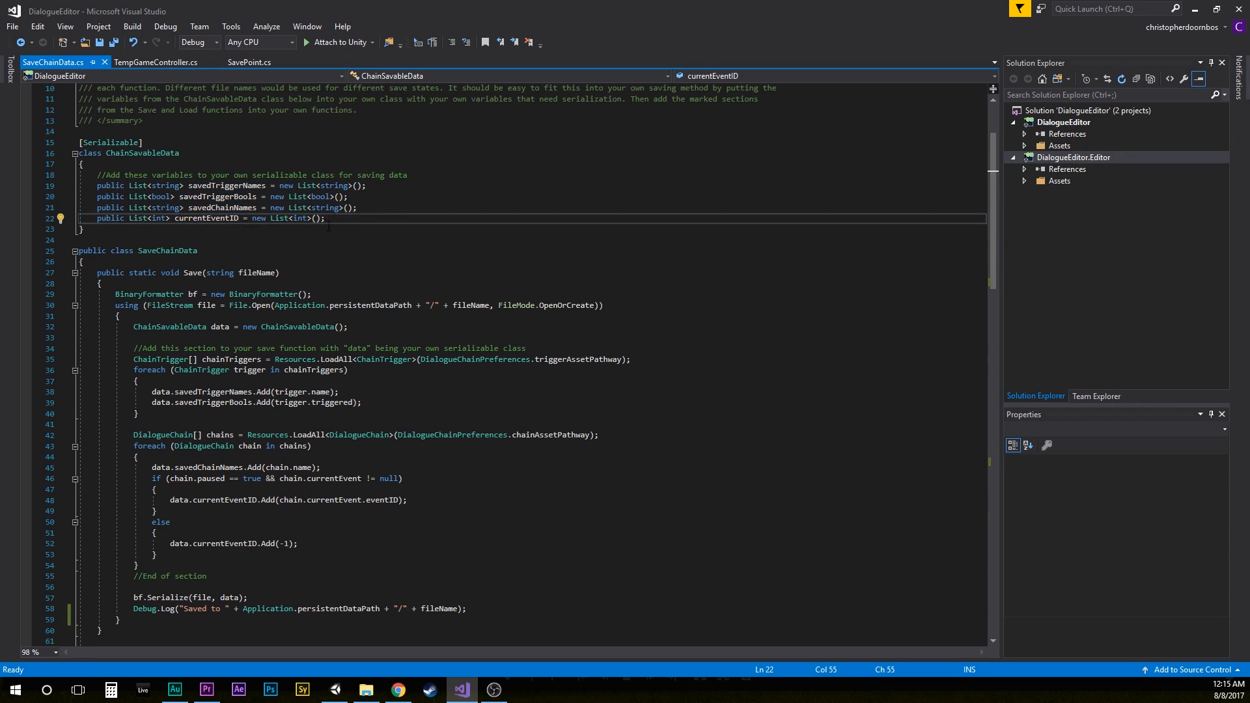
# Step: Highlight the marked code sections in the Save and Load methods that are meant for custom save functions
pyautogui.scroll(-4, 333, 218)
pyautogui.moveTo(133, 229); pyautogui.dragTo(138, 435)
pyautogui.scroll(-11, 317, 410)
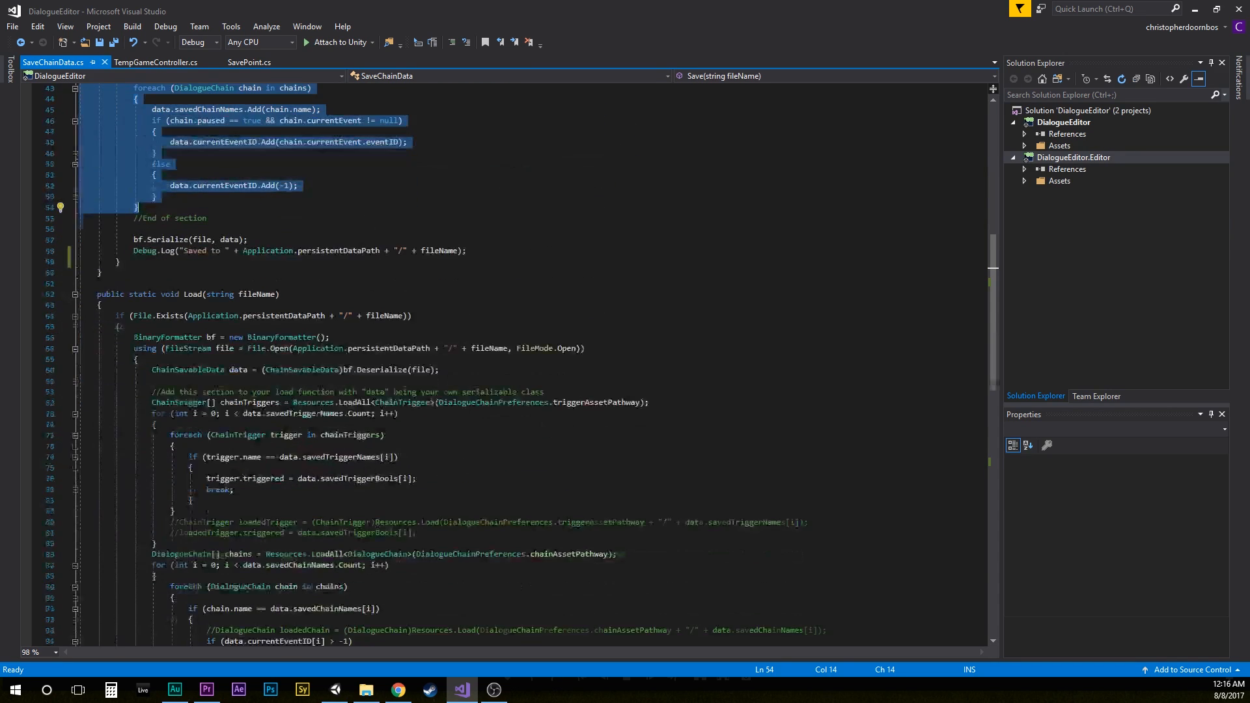
pyautogui.moveTo(144, 273); pyautogui.dragTo(216, 600)
pyautogui.scroll(-4, 162, 449)
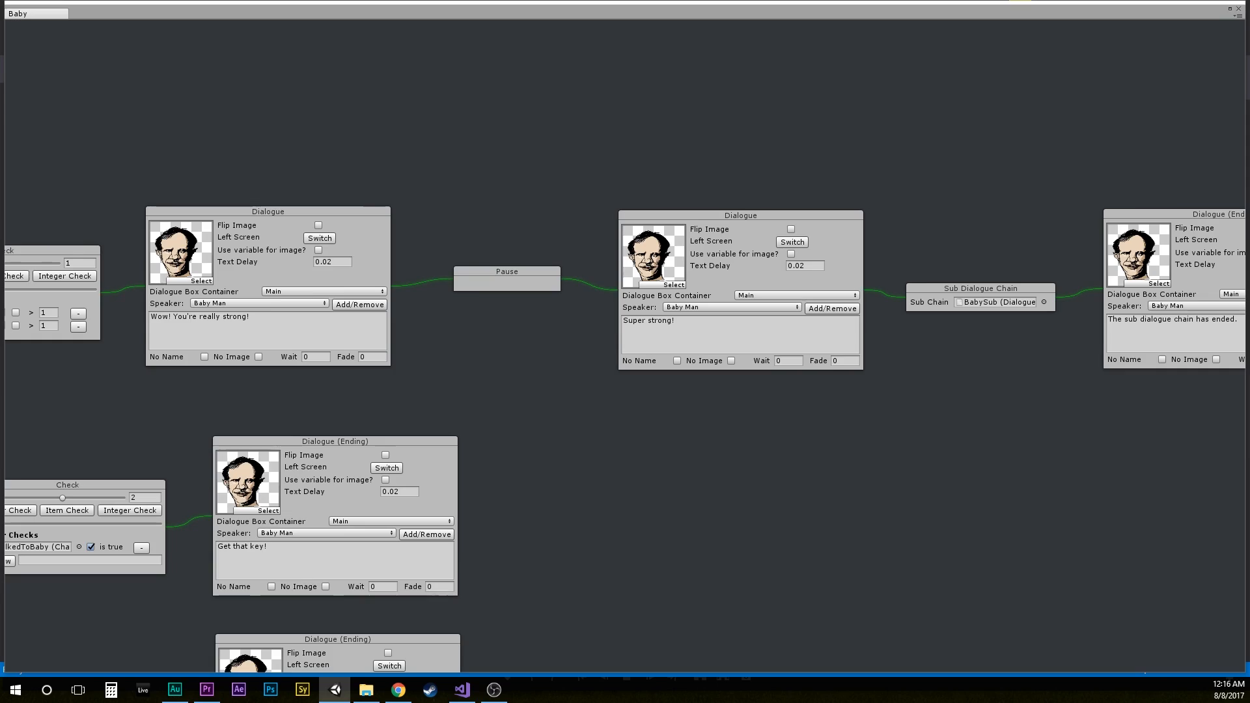
# Step: In the Baby chain, review the variables available for the integer checks in the rank 1 Check node
pyautogui.moveTo(693, 465); pyautogui.dragTo(916, 439, button='middle')
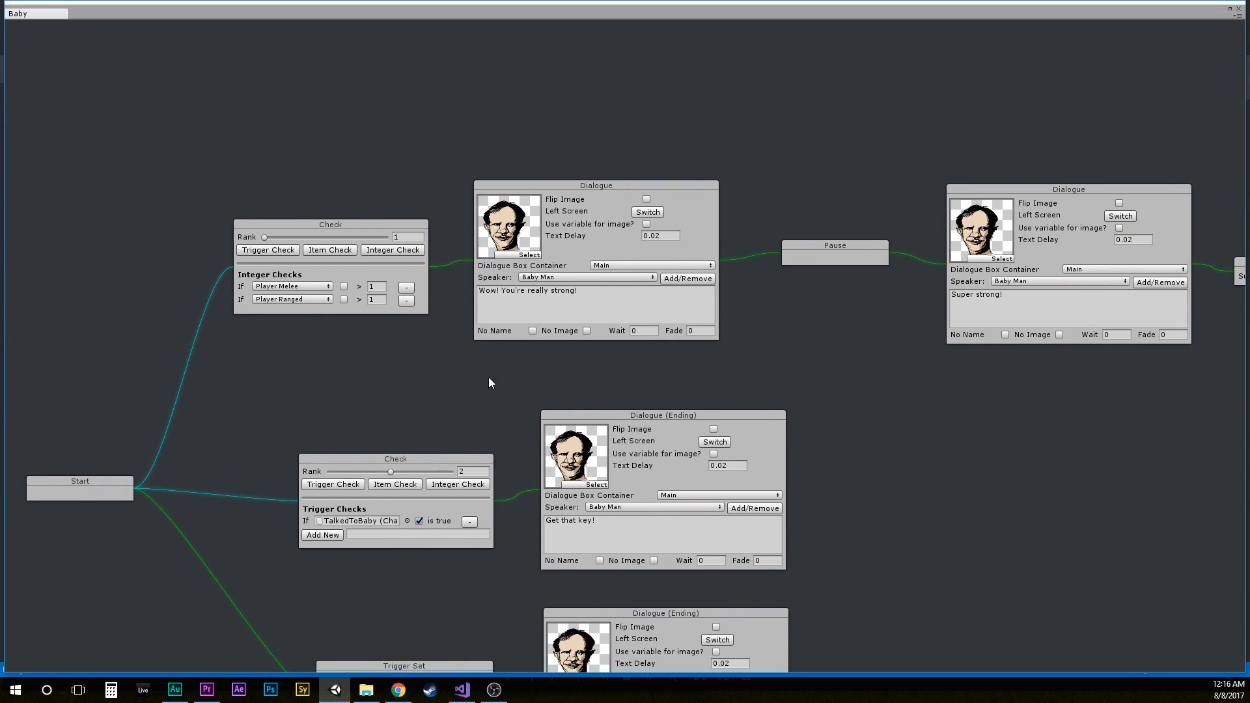
pyautogui.click(295, 288)
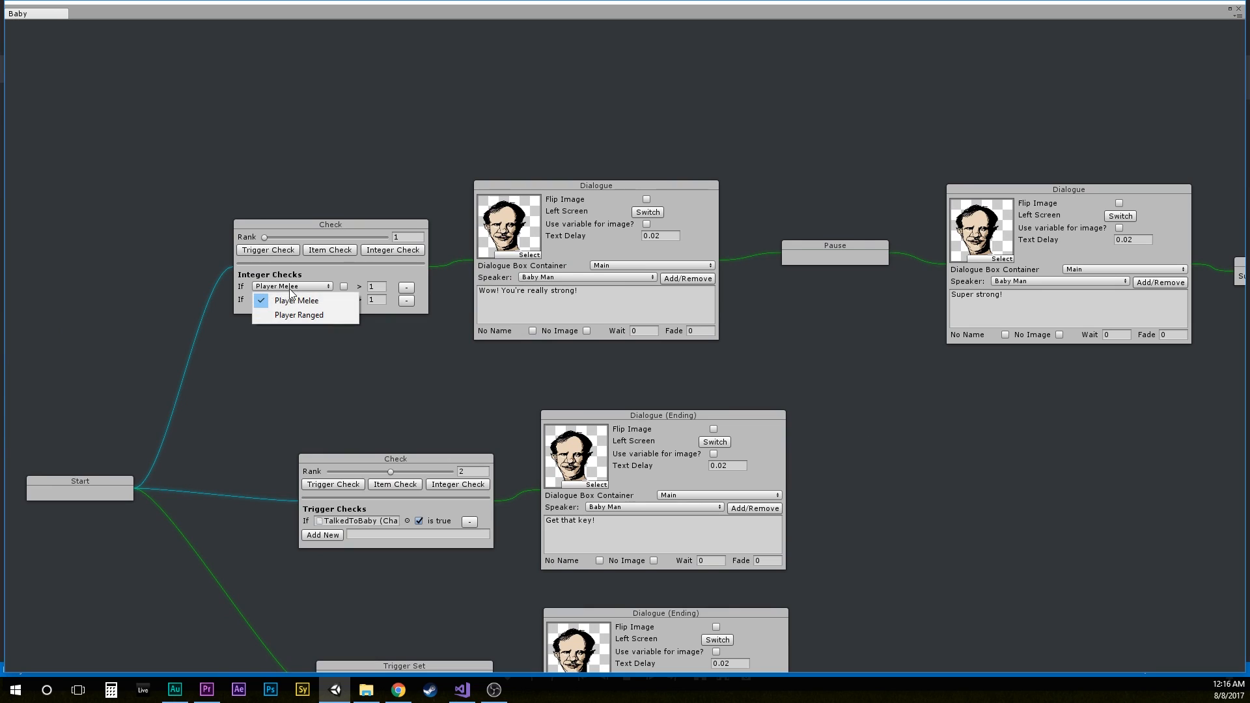
pyautogui.click(273, 331)
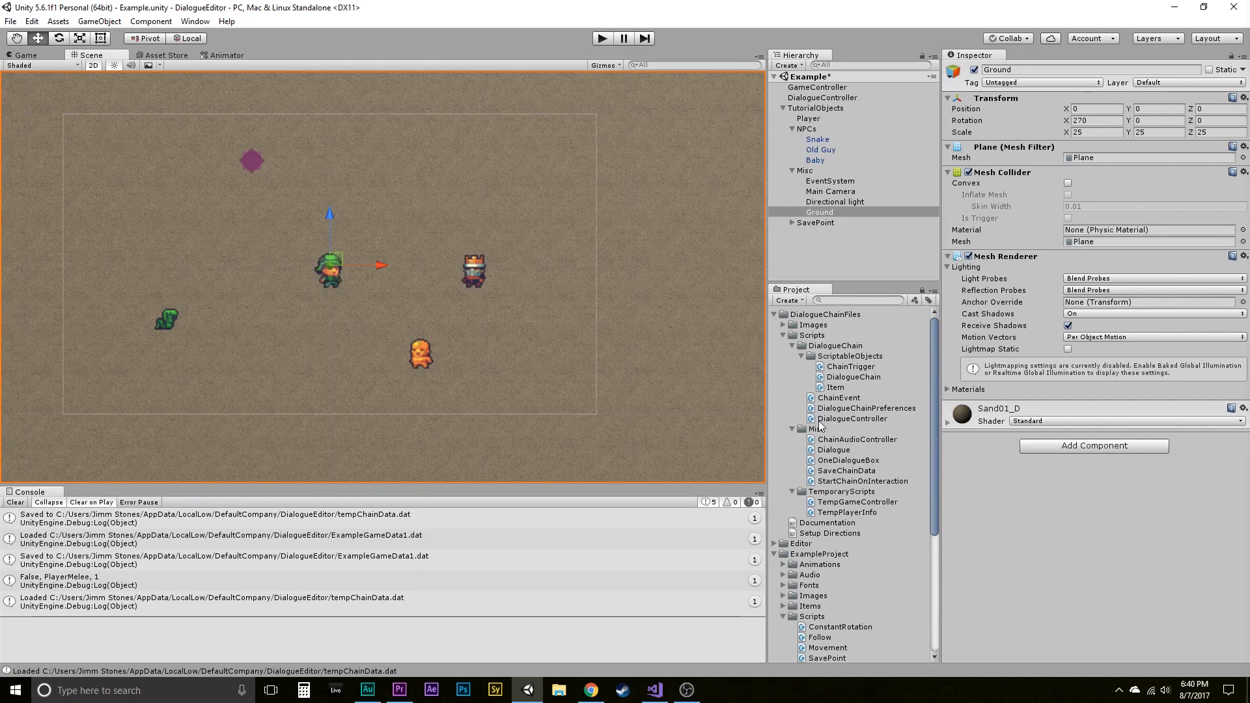
# Step: Select the DialogueChainPreferences script in the DialogueChain scripts folder
pyautogui.click(839, 410)
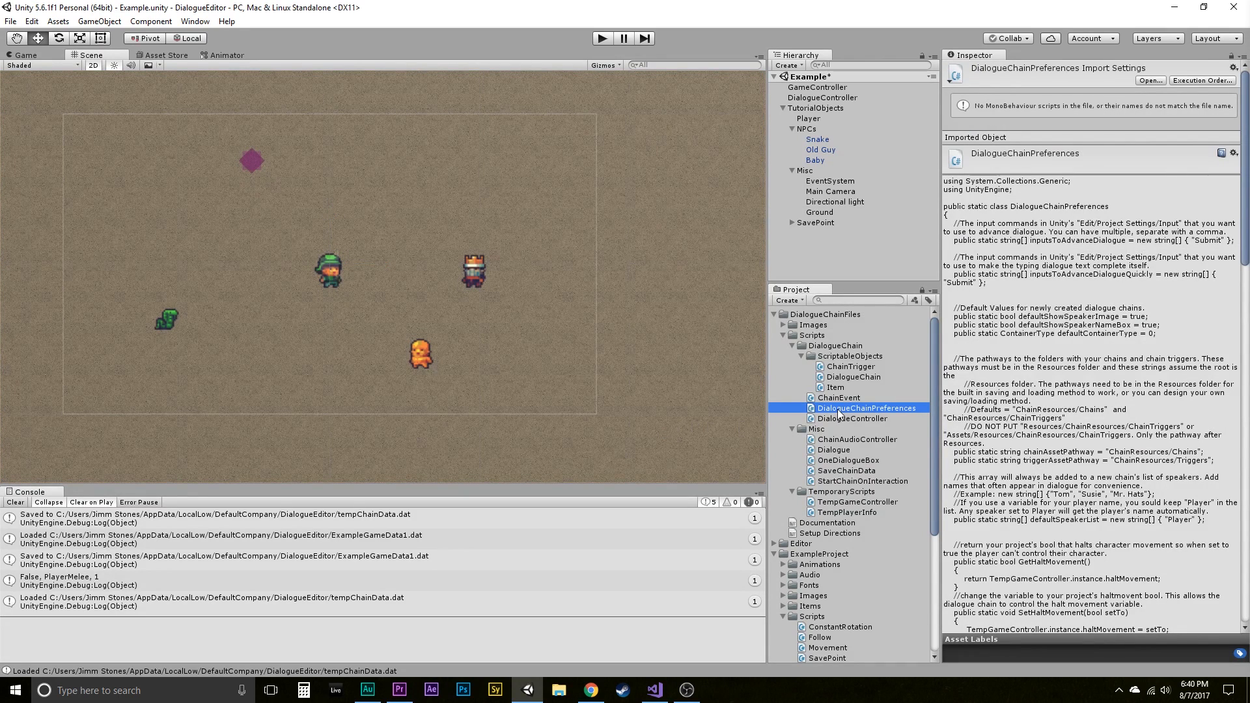